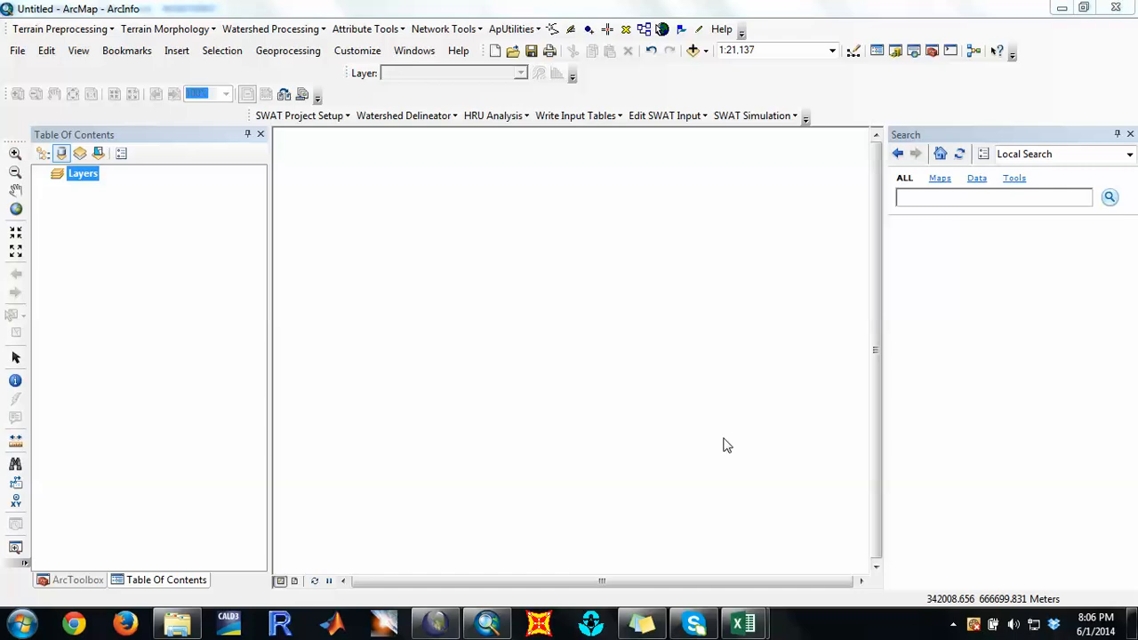
Step: Switch to the Surveying workbook in Excel and examine its Easting(m), Northing(m) and Elevation(m) column headers
mouse_move(743, 622)
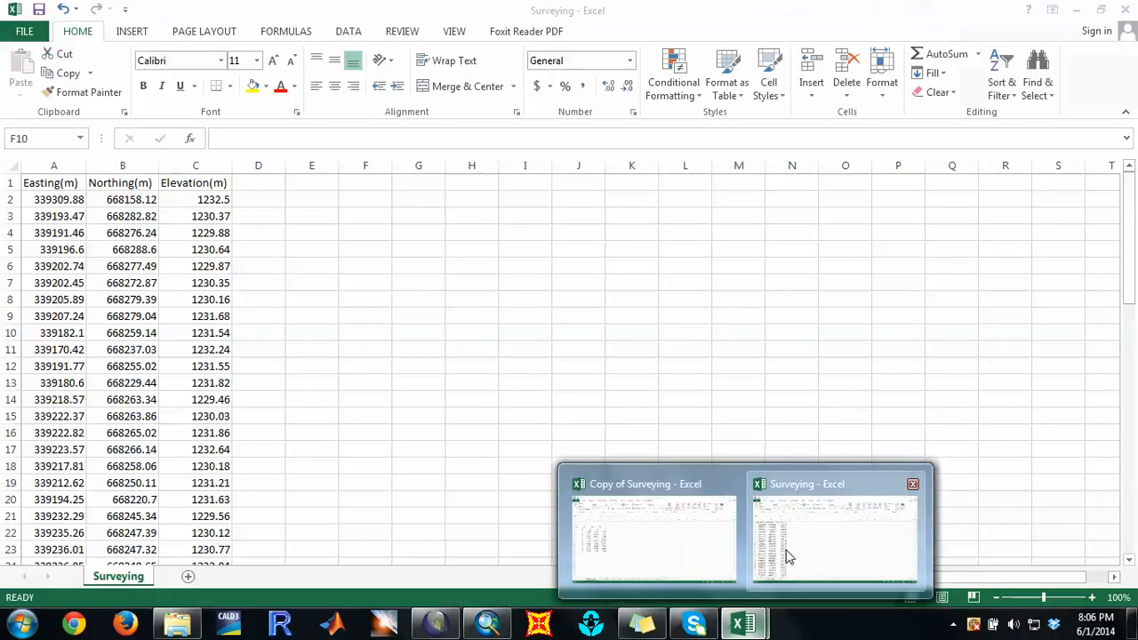
left_click(787, 556)
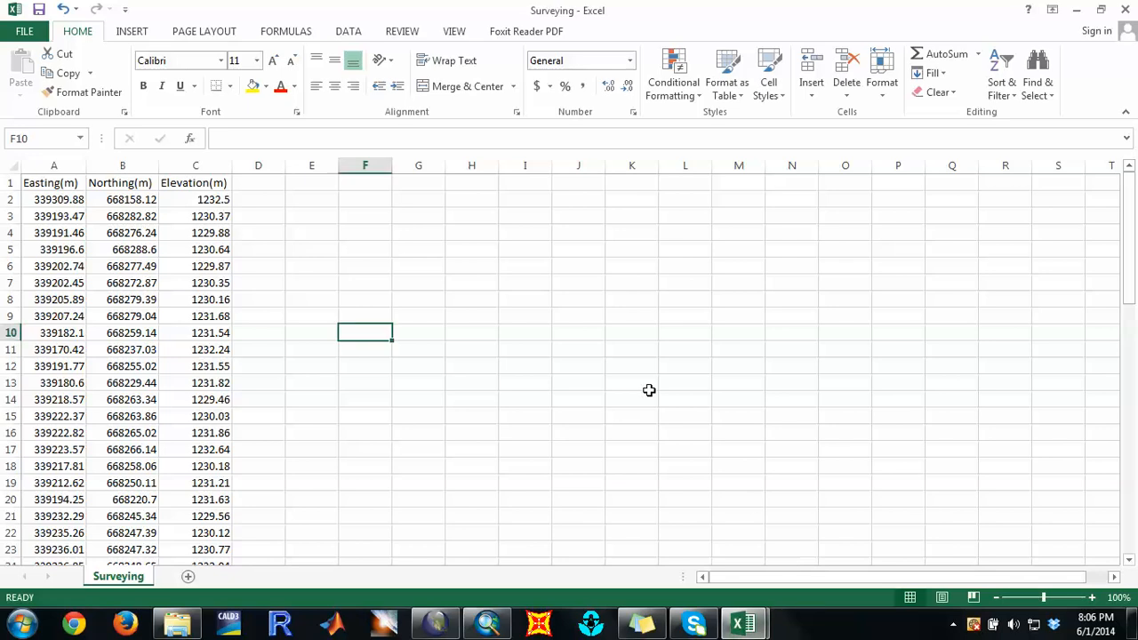
left_click(62, 183)
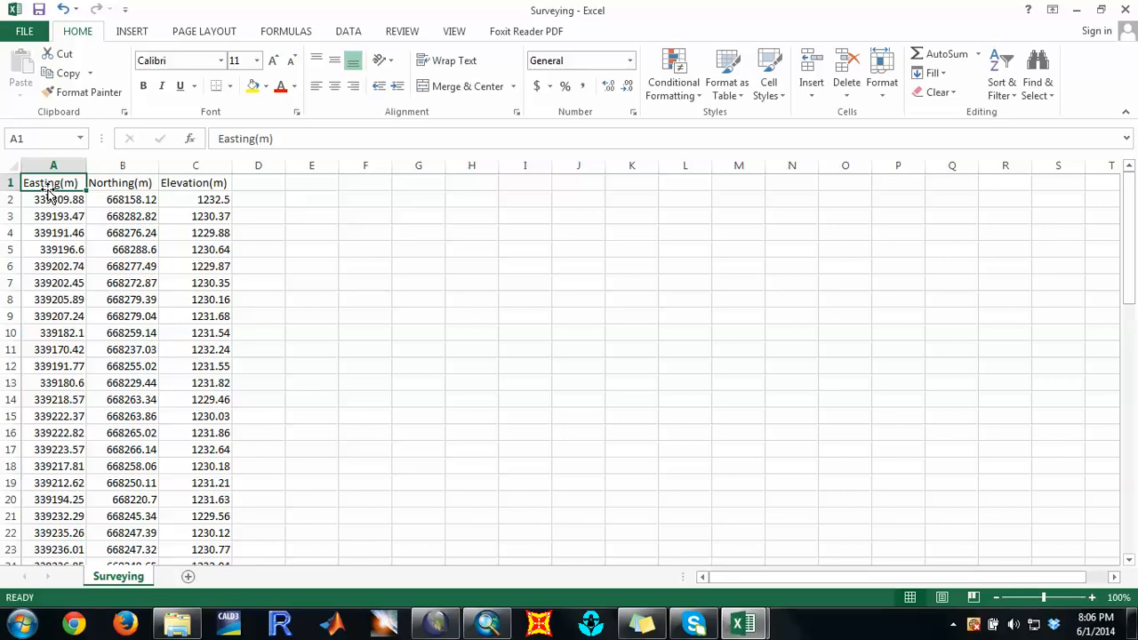
left_click(104, 185)
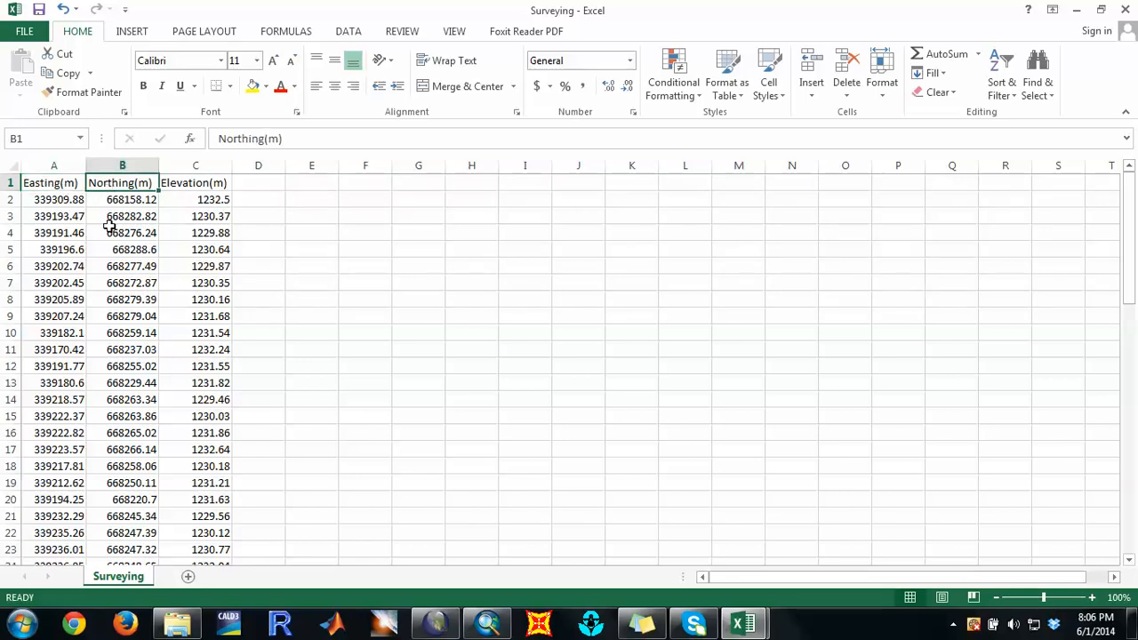
left_click(183, 182)
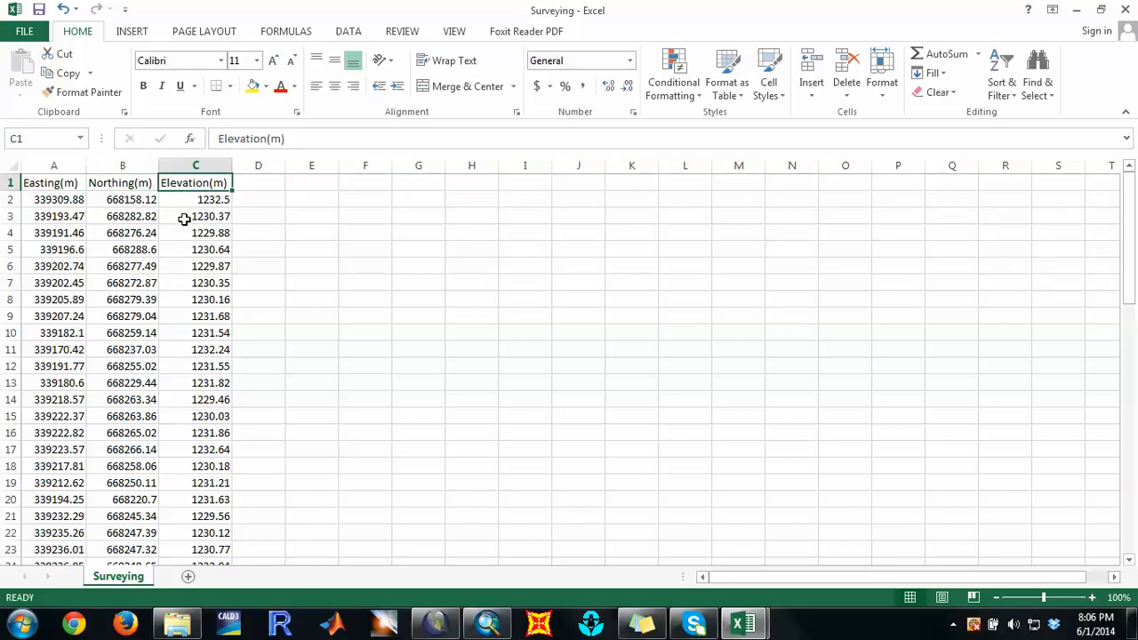
Step: Insert a new column before the Easting(m) column and title it ID
right_click(72, 169)
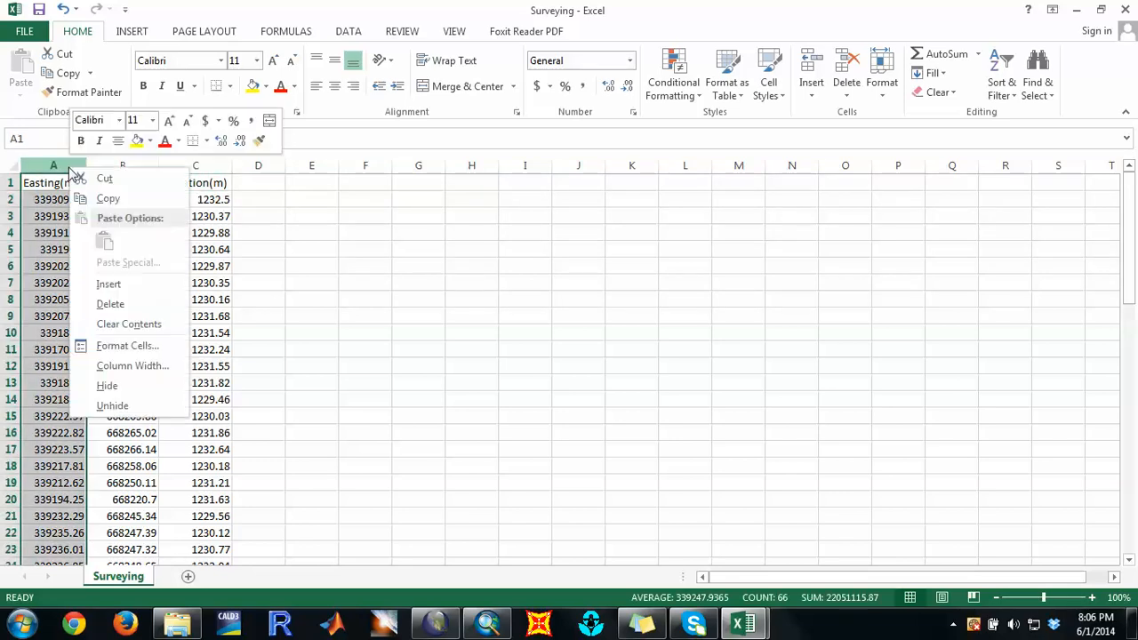
left_click(108, 284)
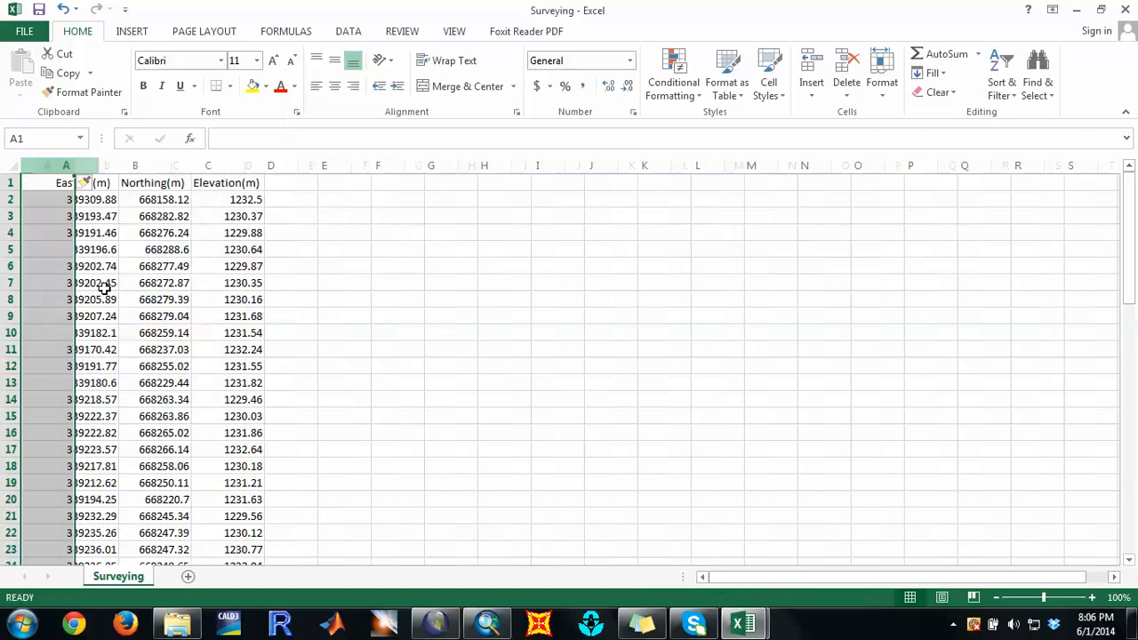
left_click(41, 186)
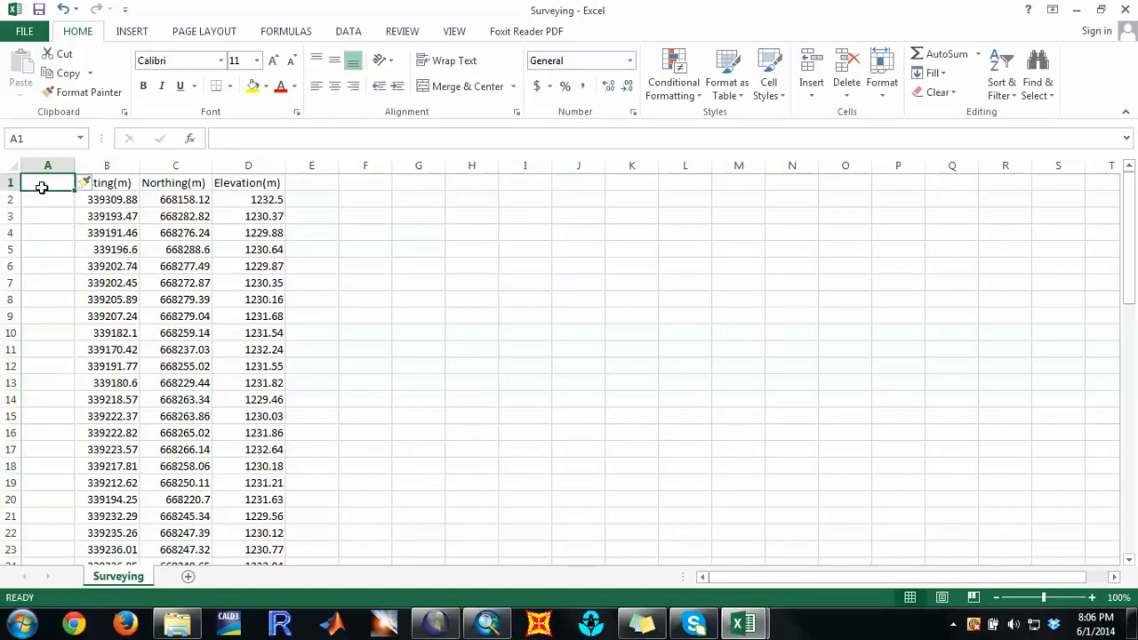
type("ID")
key("Return")
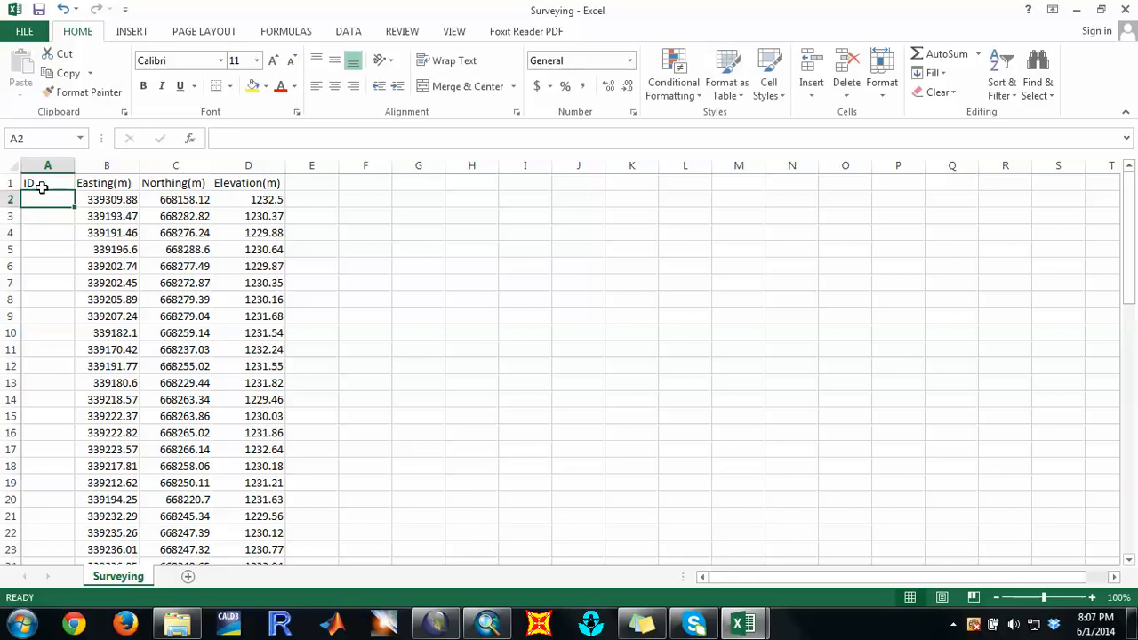
Step: Enter 1, 2 and 3 as the first IDs and extend the series down to the last survey point
type("1")
key("Return")
type("2")
key("Return")
type("3")
key("Return")
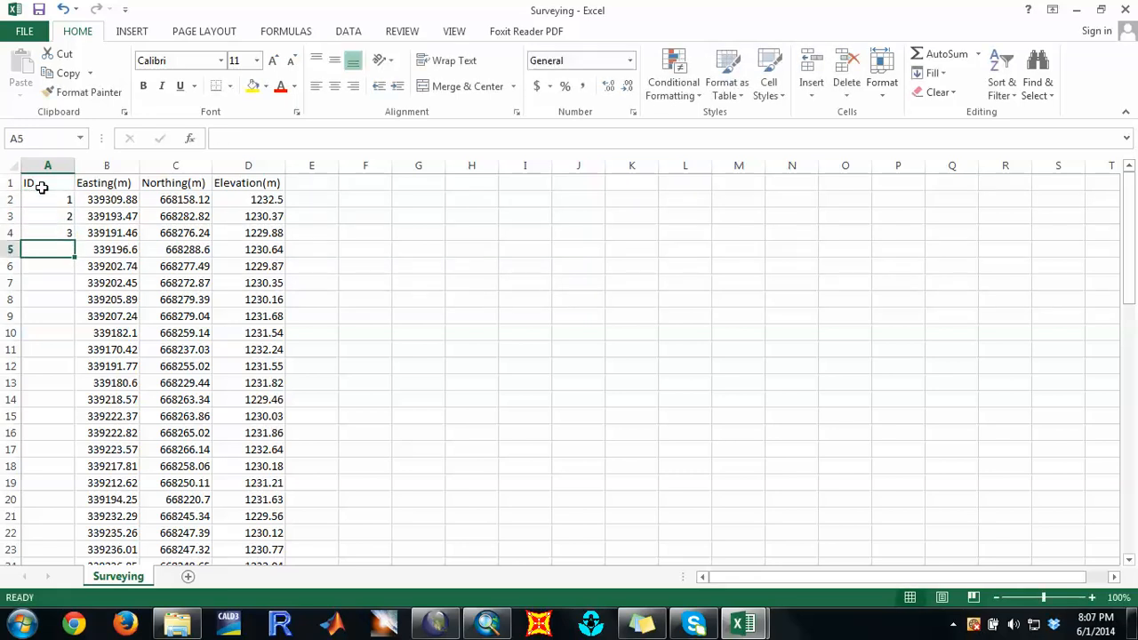
left_click_drag(41, 195, 49, 234)
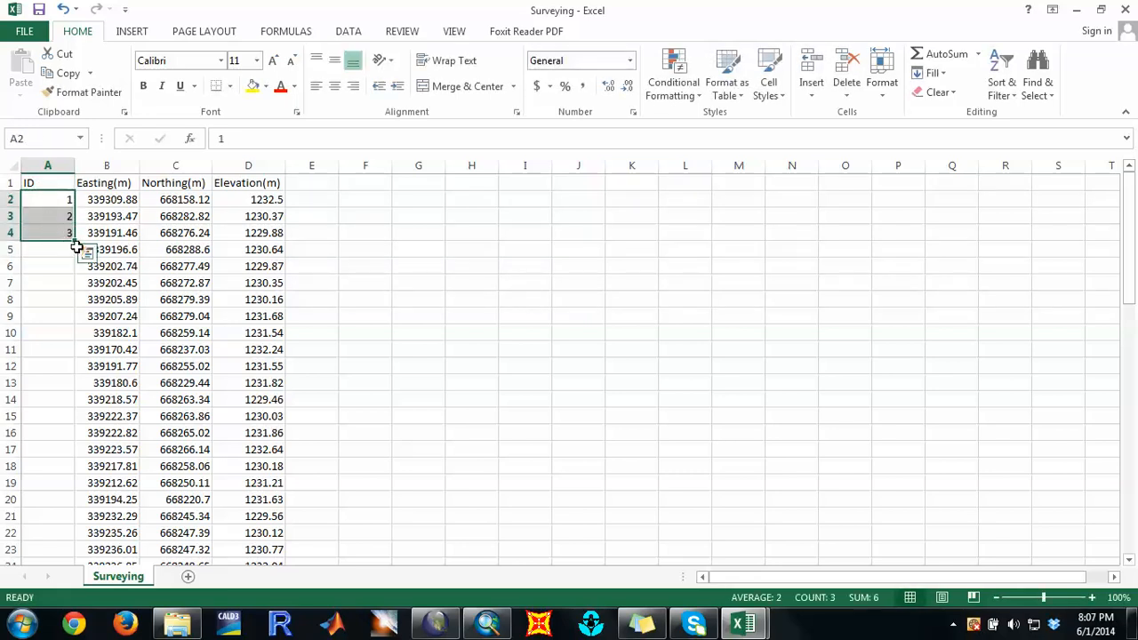
double_click(77, 242)
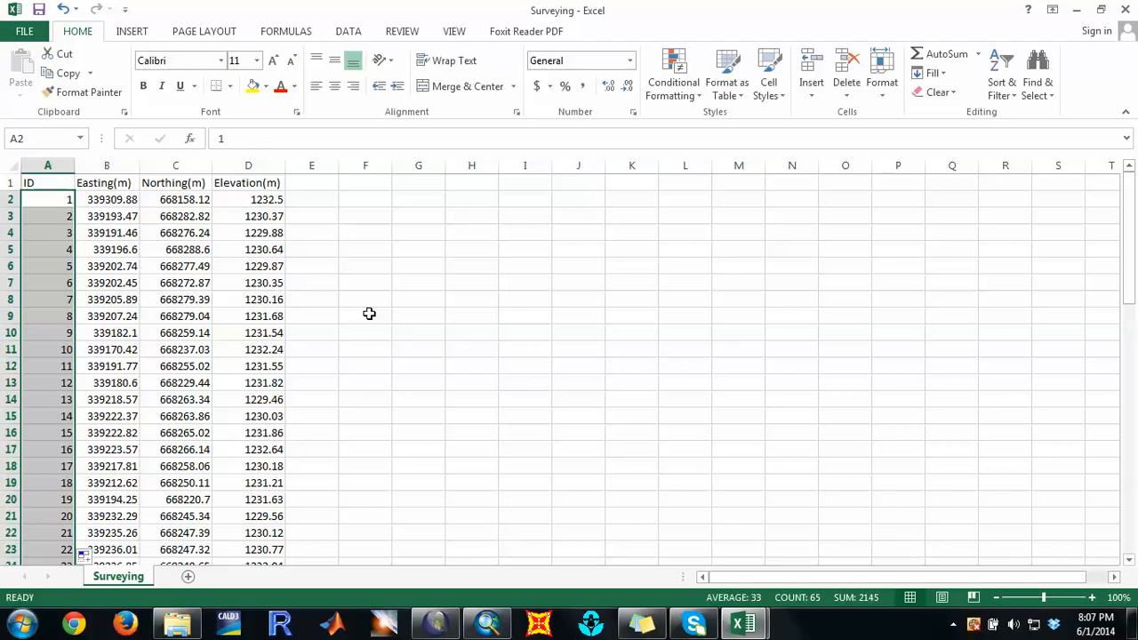
left_click(484, 262)
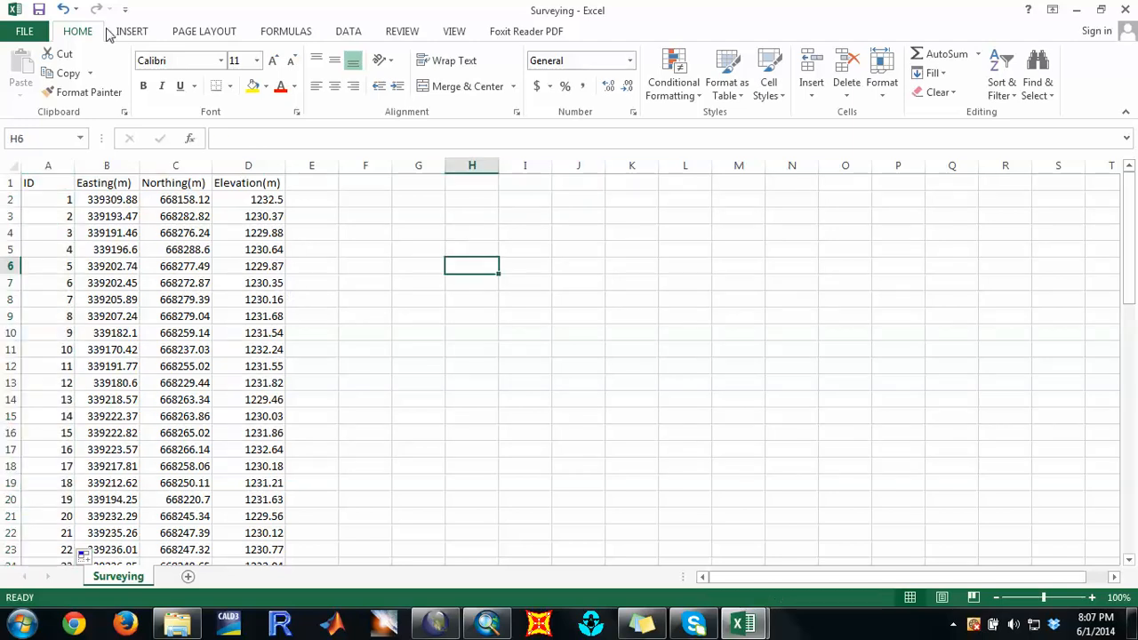
left_click(337, 220)
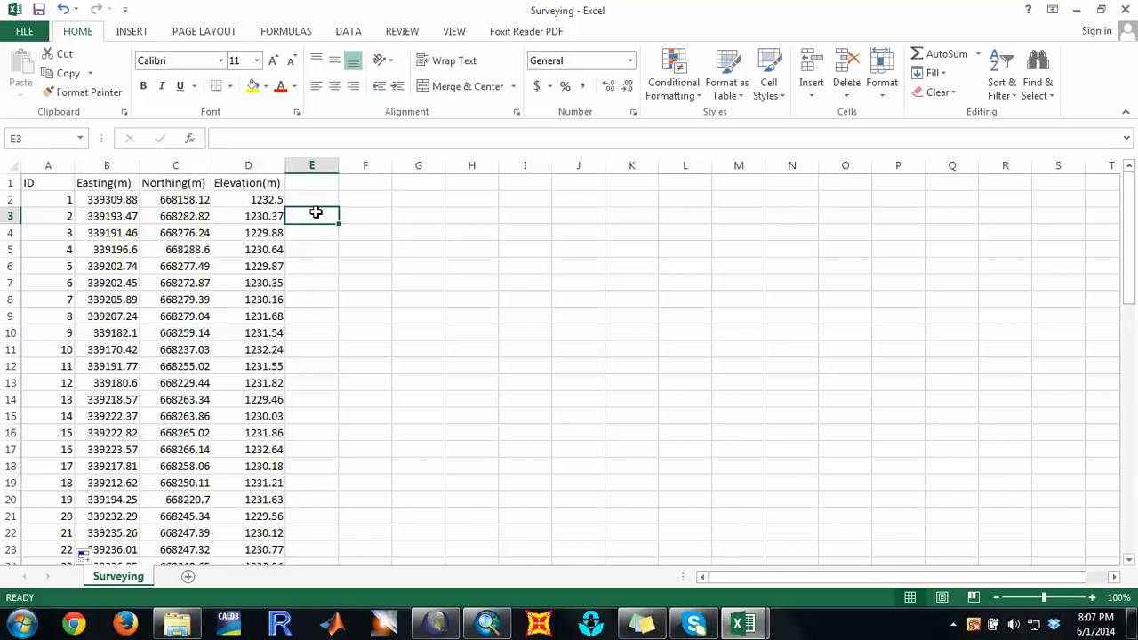
left_click(68, 203)
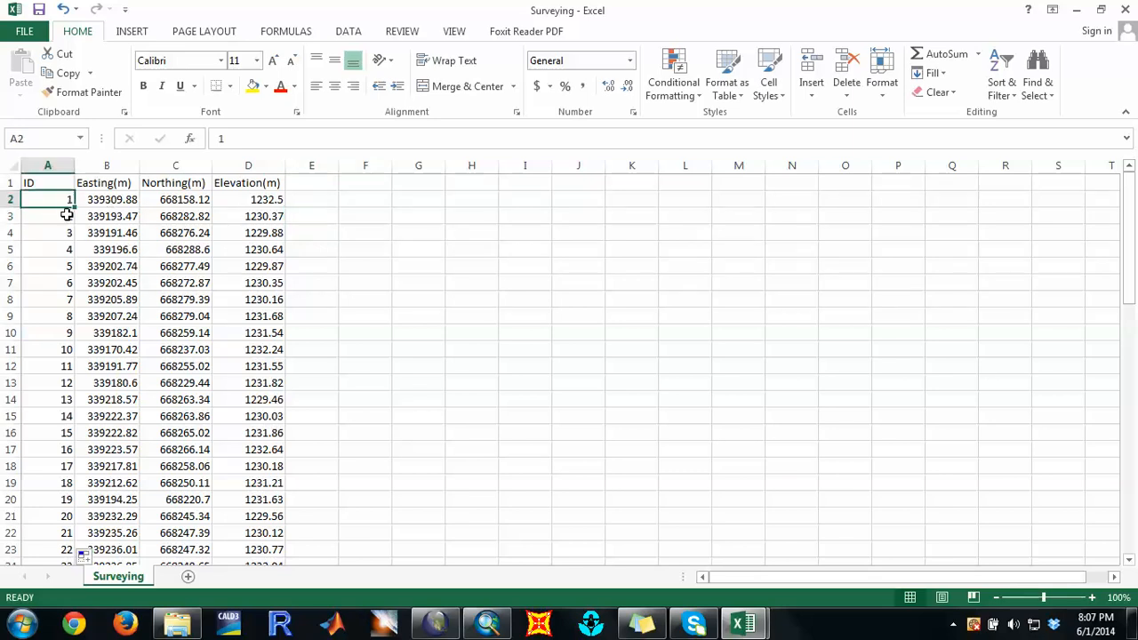
left_click(64, 264)
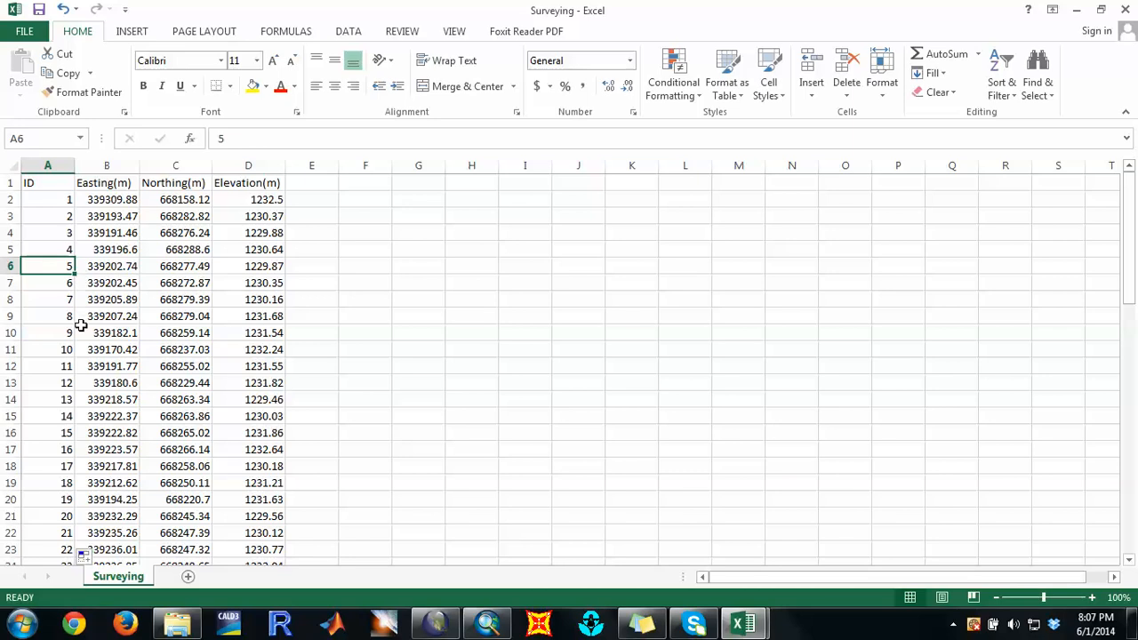
left_click(388, 312)
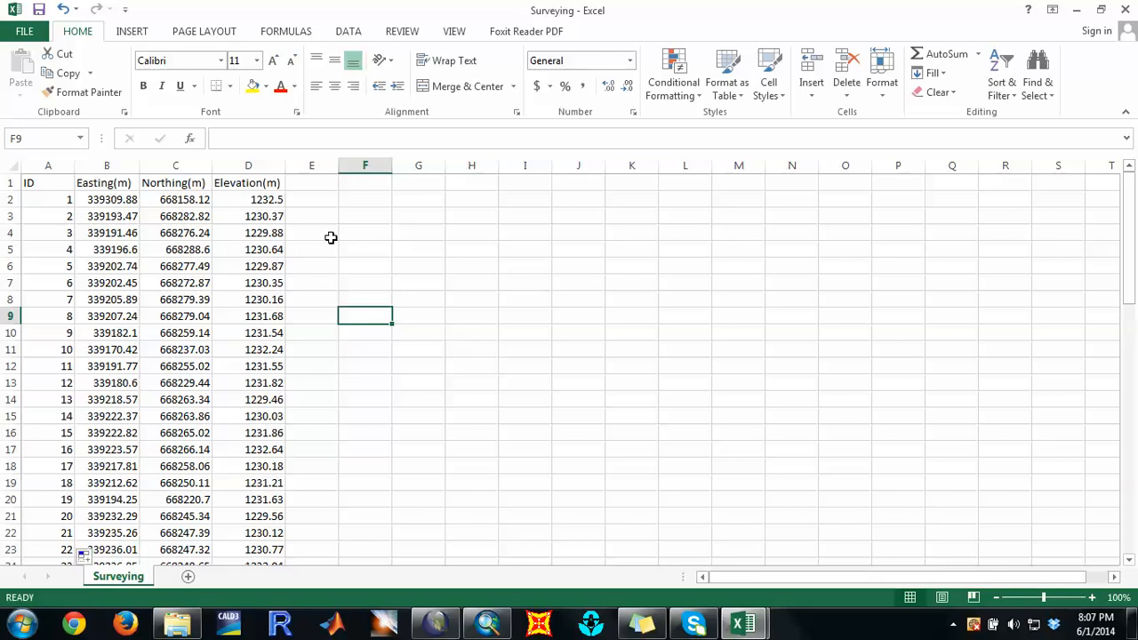
left_click(312, 196)
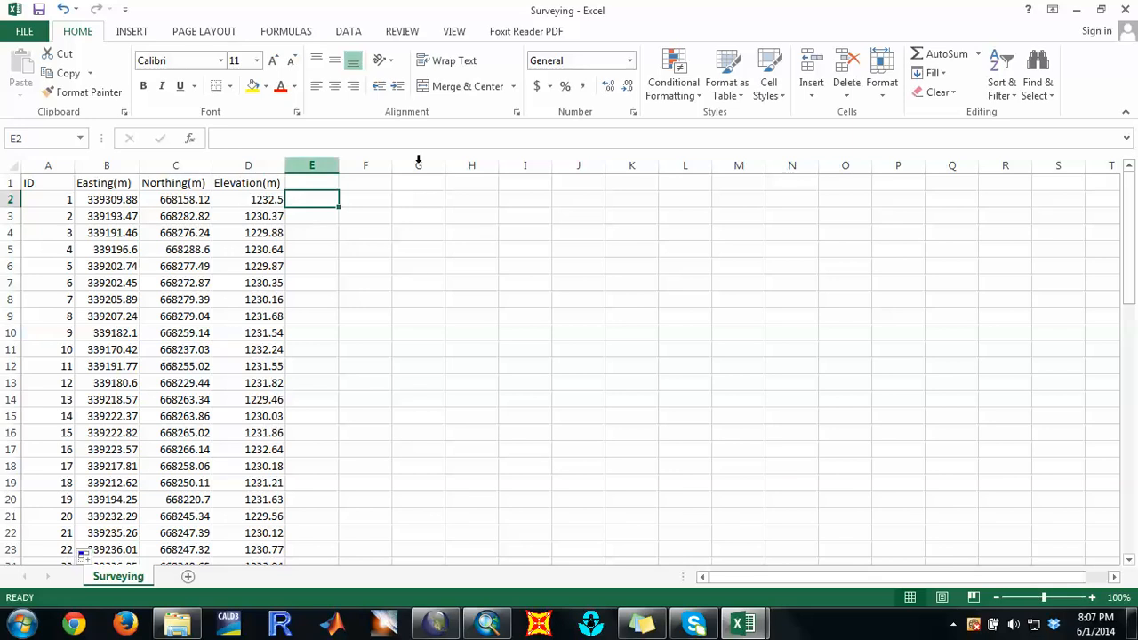
Step: Close the Surveying workbook and minimize the Copy of Surveying workbook to return to ArcMap
left_click(1125, 10)
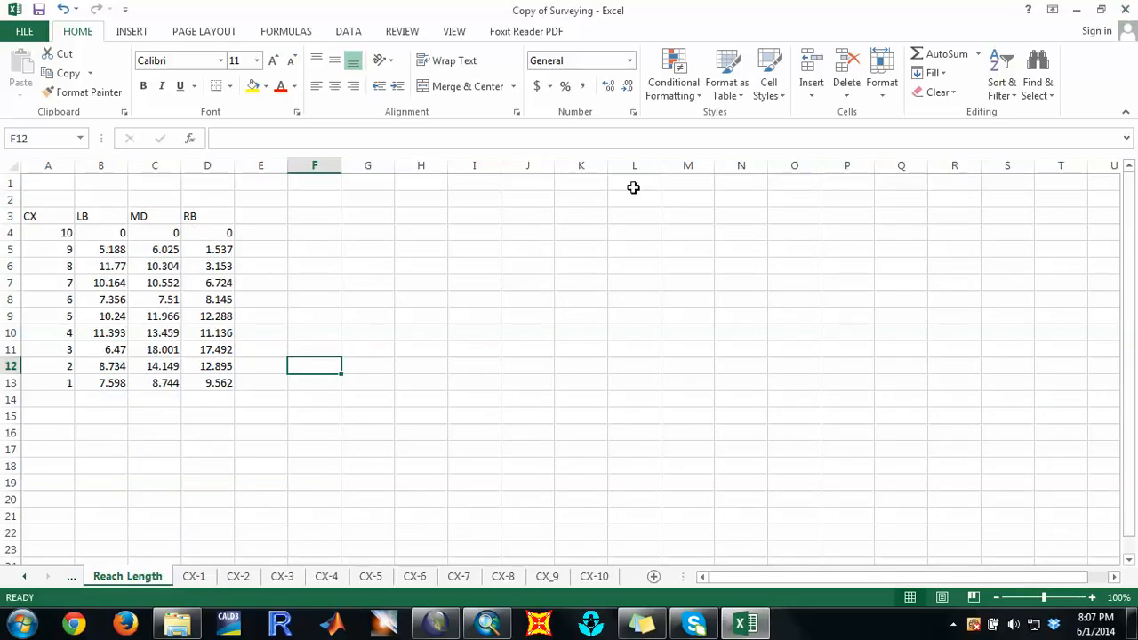
left_click(1075, 10)
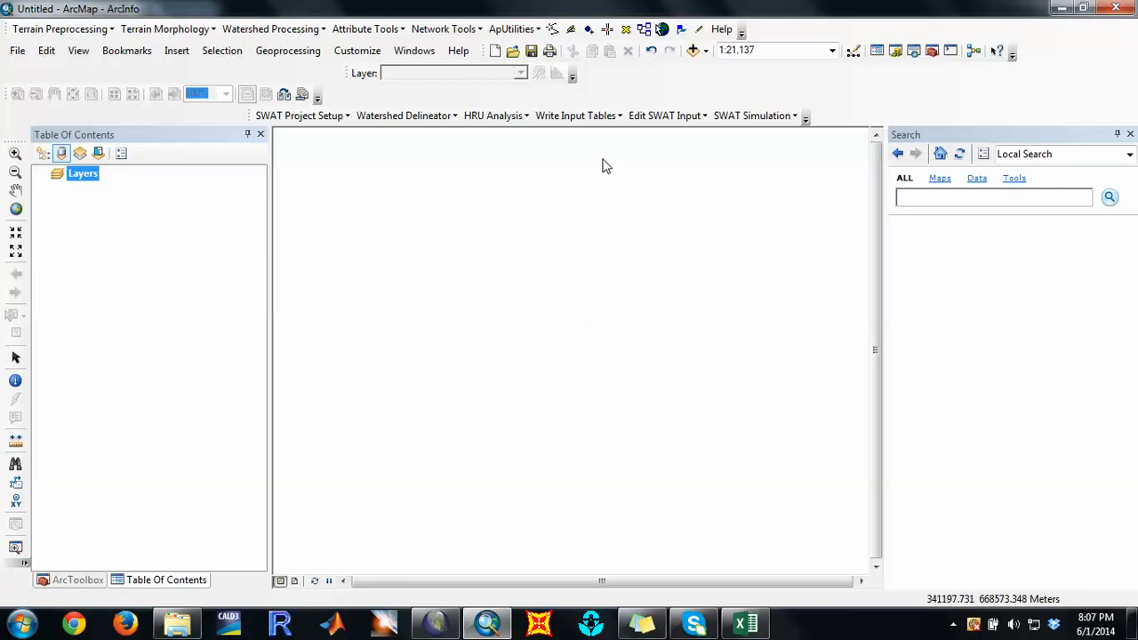
Step: Add the Surveying$ sheet of Surveying.xlsx from the HEC_RAS2 folder to the map as a table
left_click(693, 51)
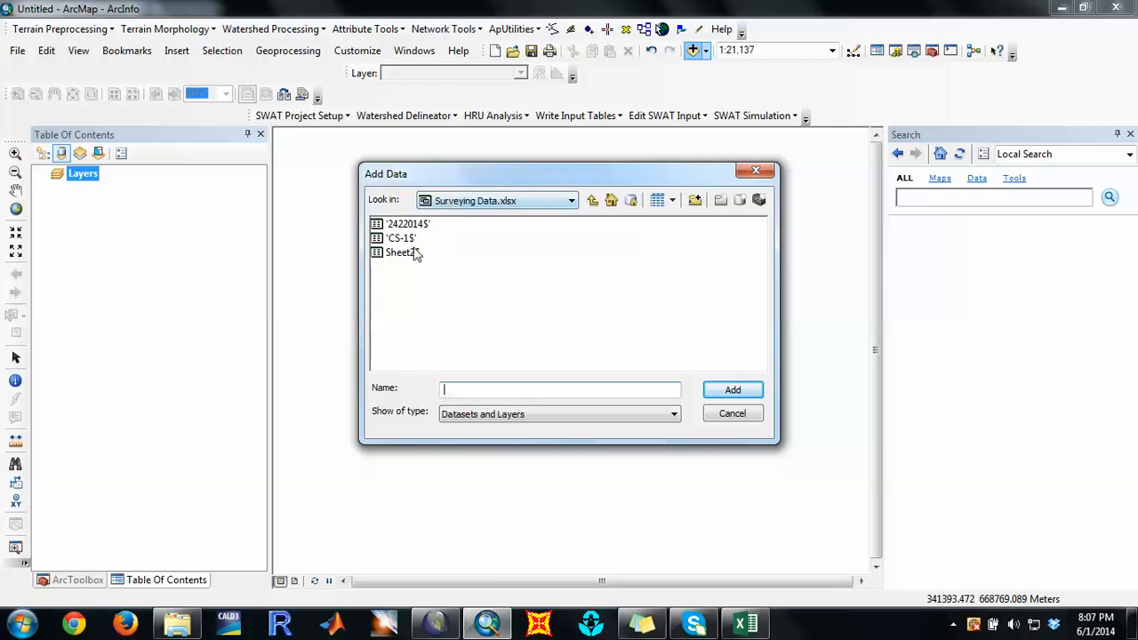
left_click(592, 201)
left_click(592, 201)
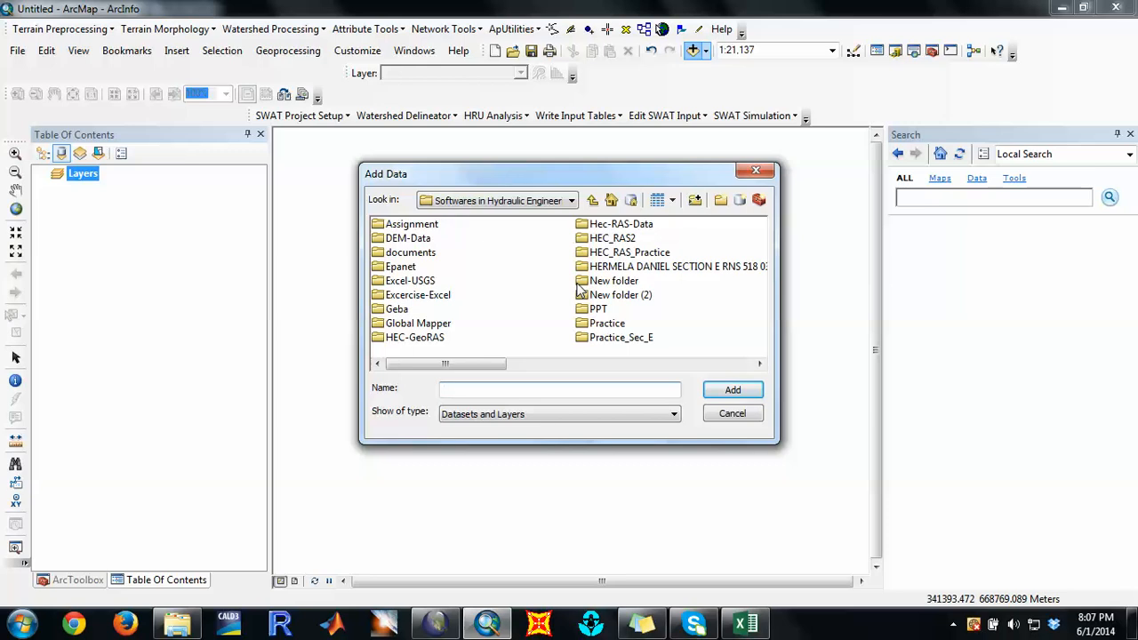
double_click(613, 240)
double_click(416, 224)
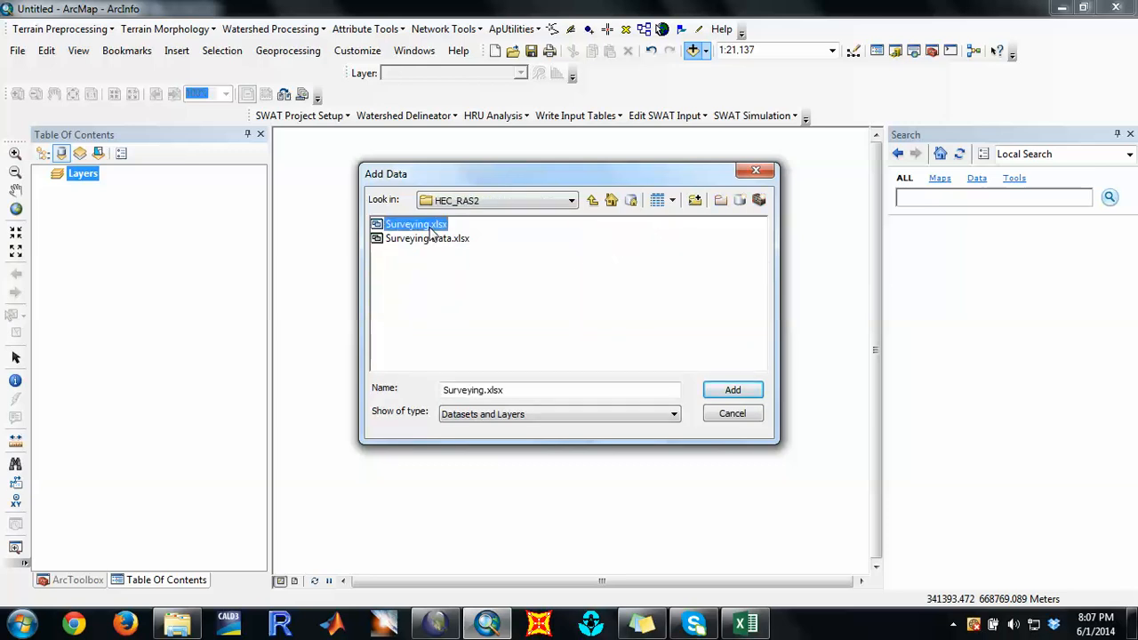
double_click(428, 231)
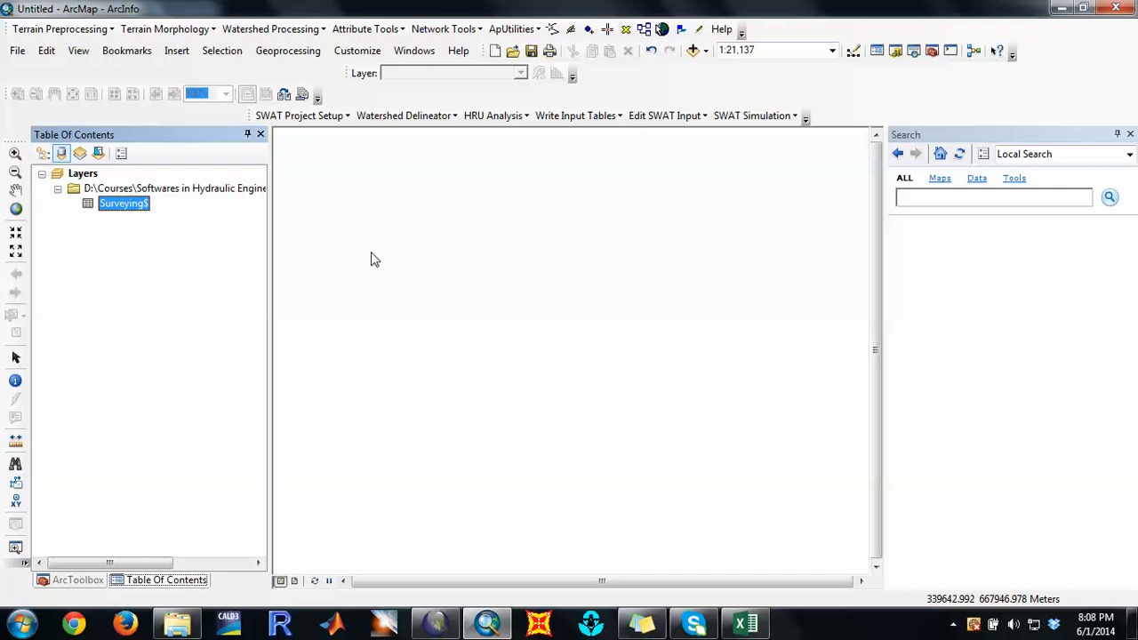
Step: Set up Display XY Data for the Surveying$ table with X as Easting(m), Y as Northing(m) and Z as Elevation(m)
right_click(111, 208)
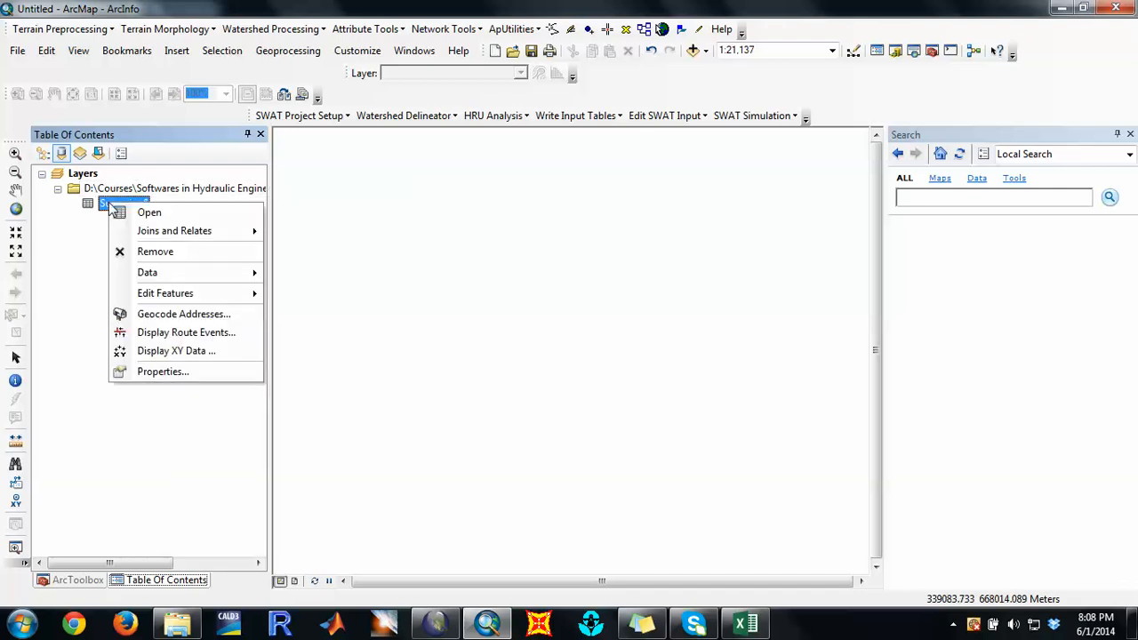
left_click(174, 353)
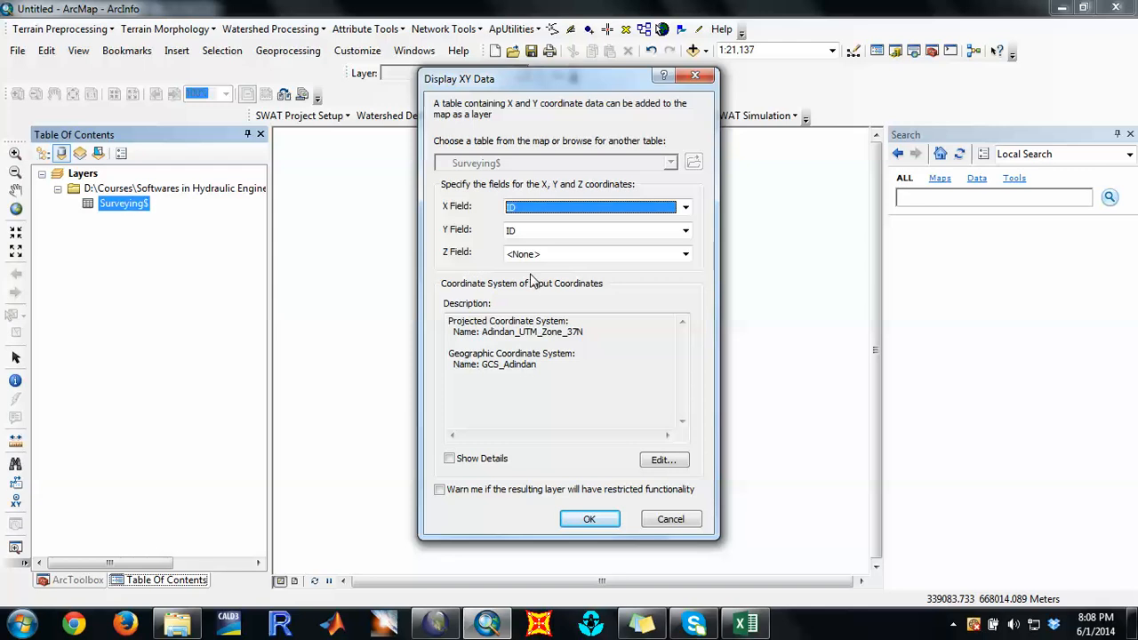
left_click(532, 212)
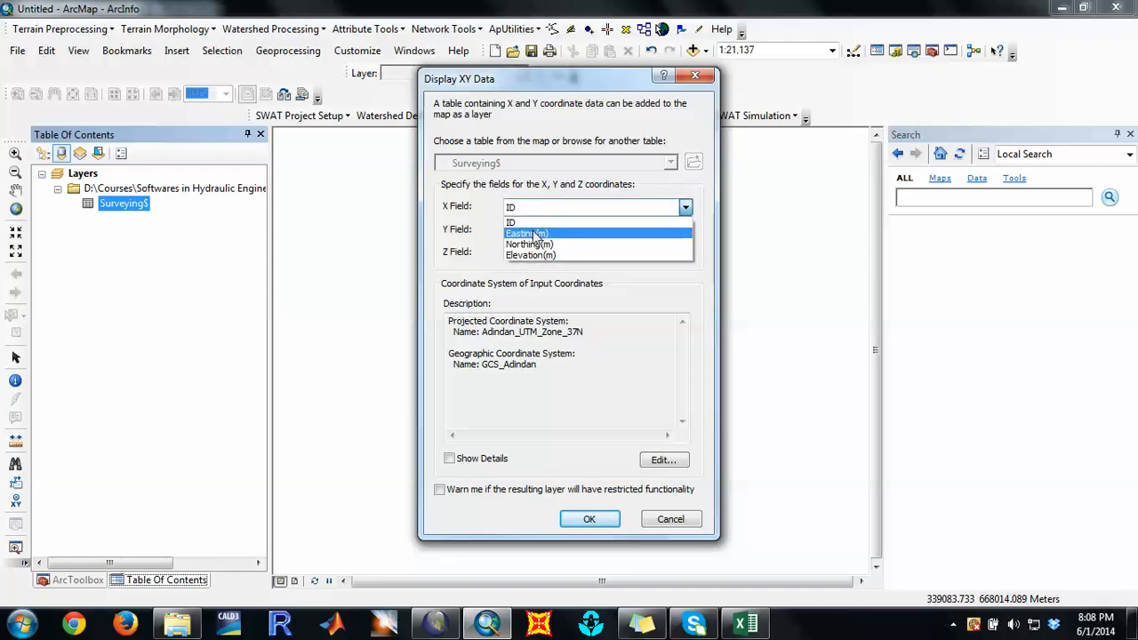
left_click(532, 233)
left_click(532, 232)
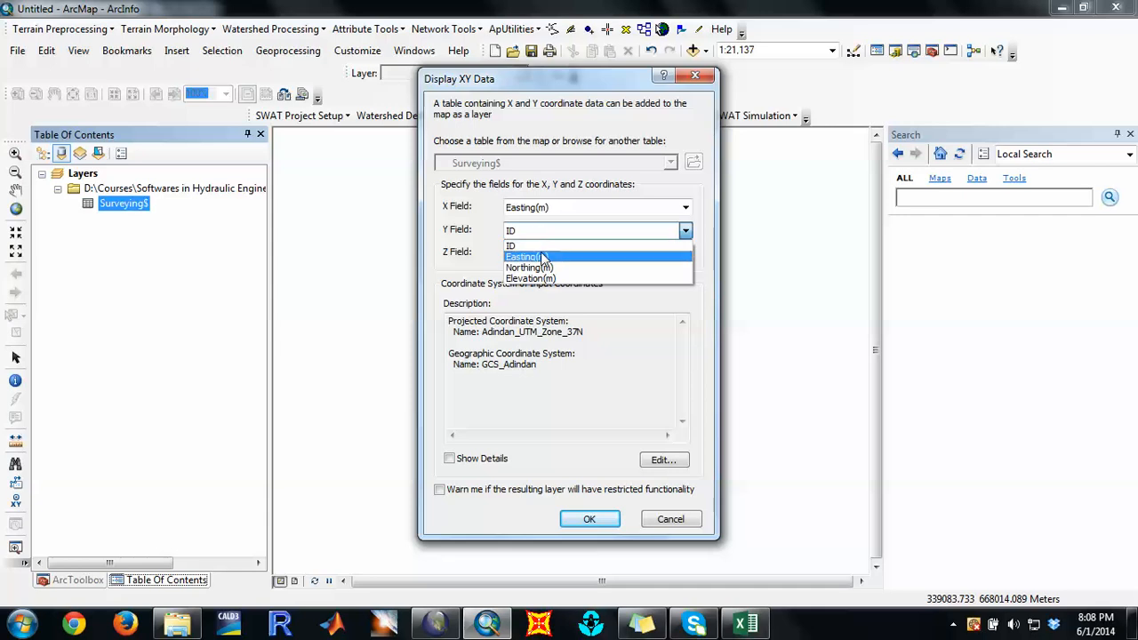
left_click(546, 265)
left_click(546, 254)
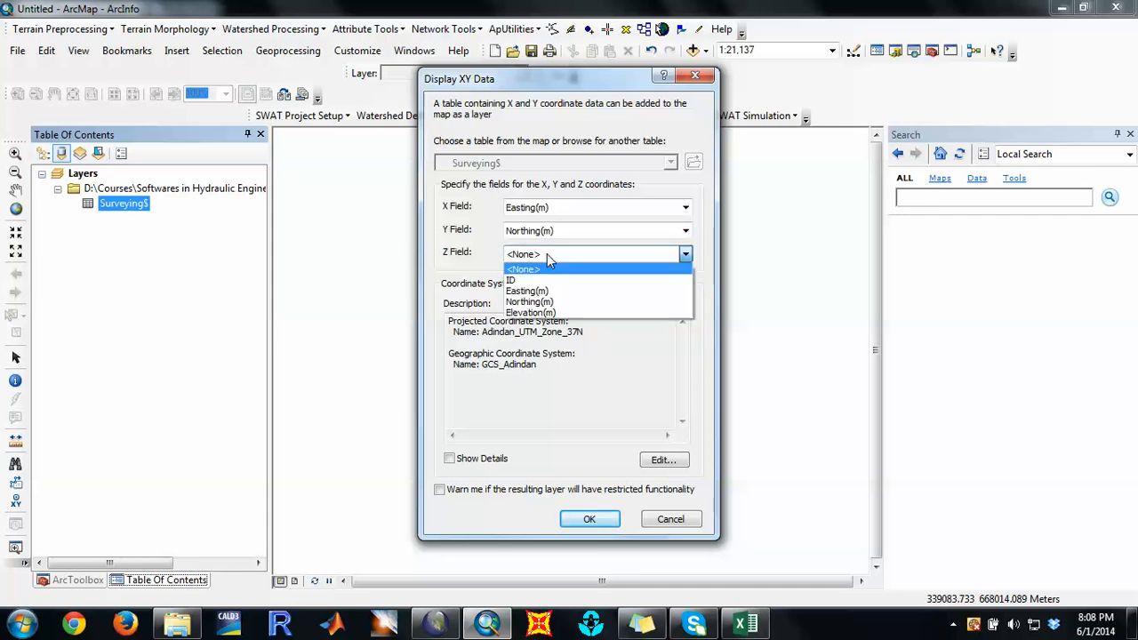
left_click(554, 313)
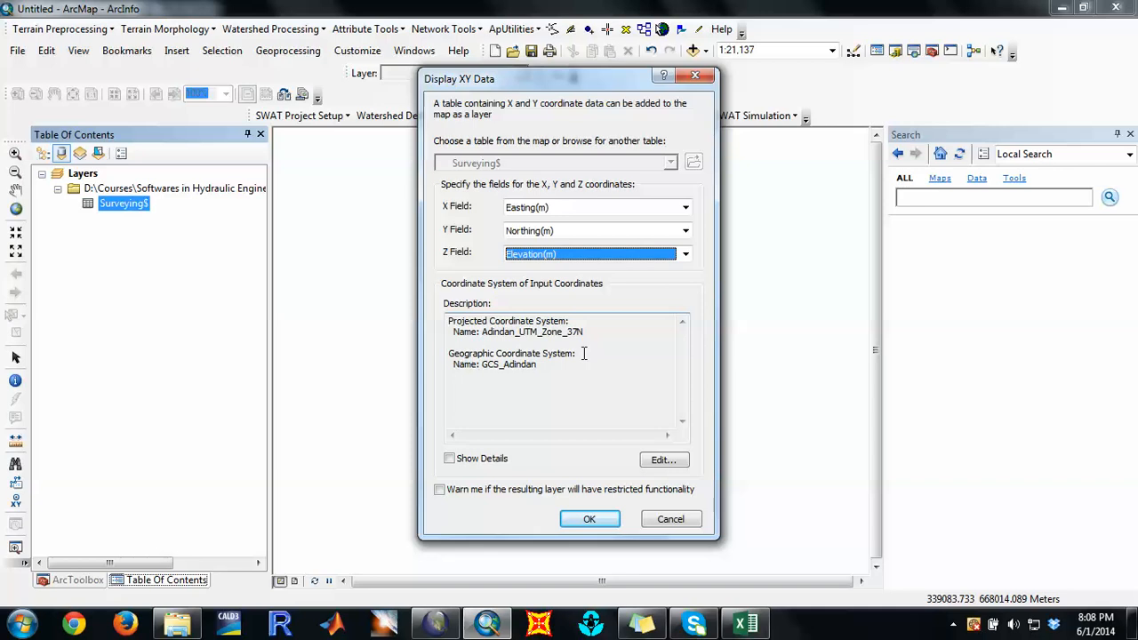
Step: Assign the predefined Africa UTM coordinate system Adindan UTM Zone 37N to the input coordinates and display the survey points on the map
left_click(658, 460)
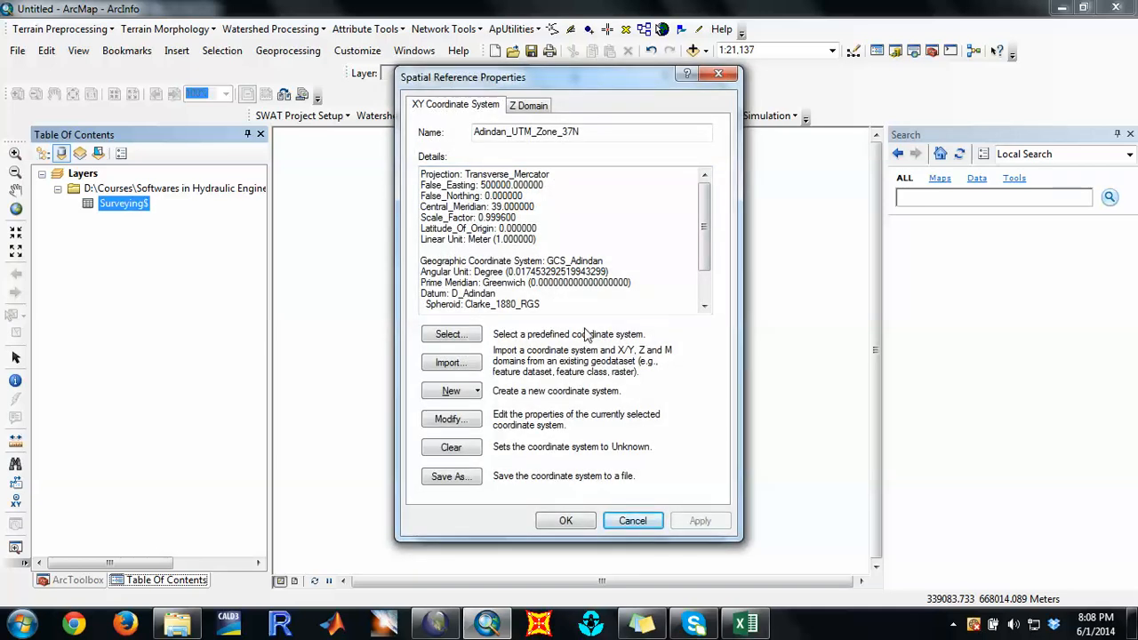
left_click(451, 334)
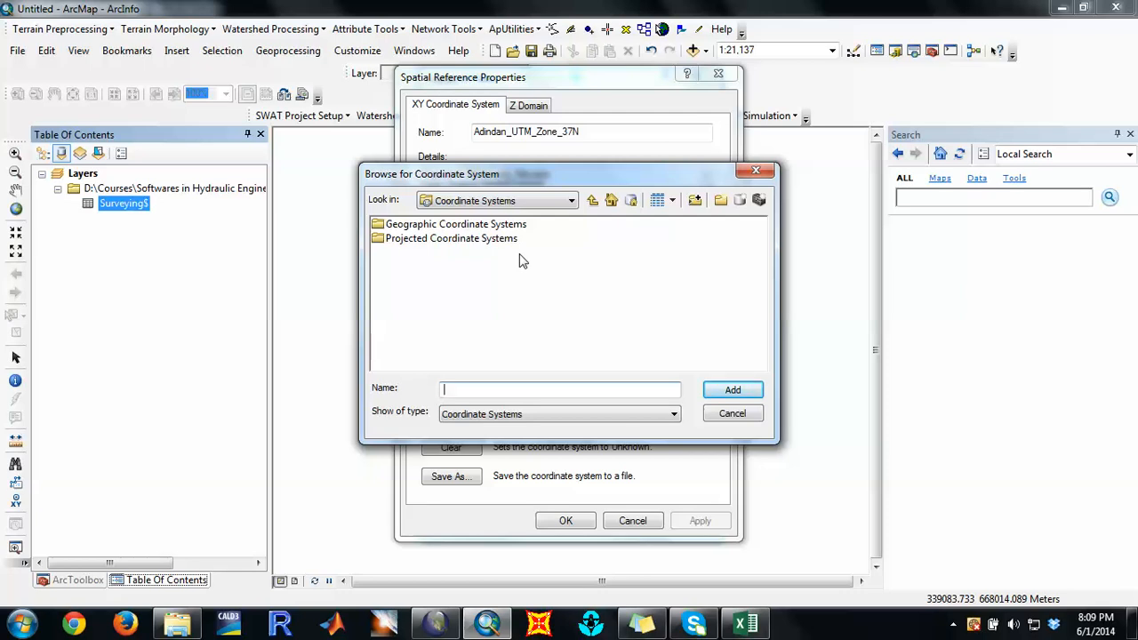
double_click(473, 239)
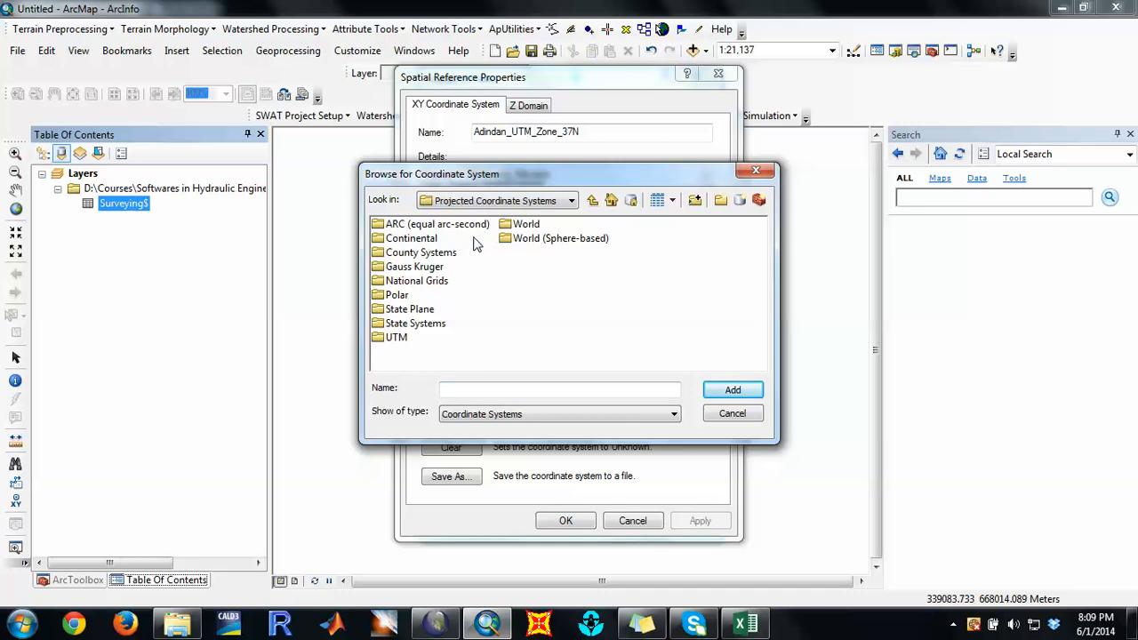
left_click(385, 343)
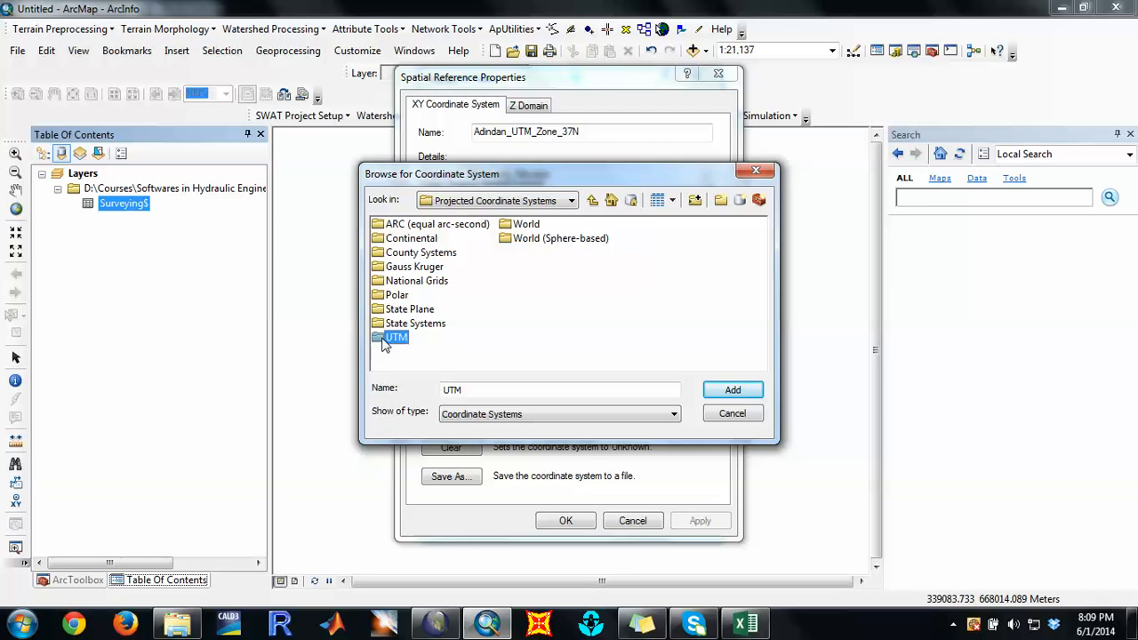
double_click(384, 343)
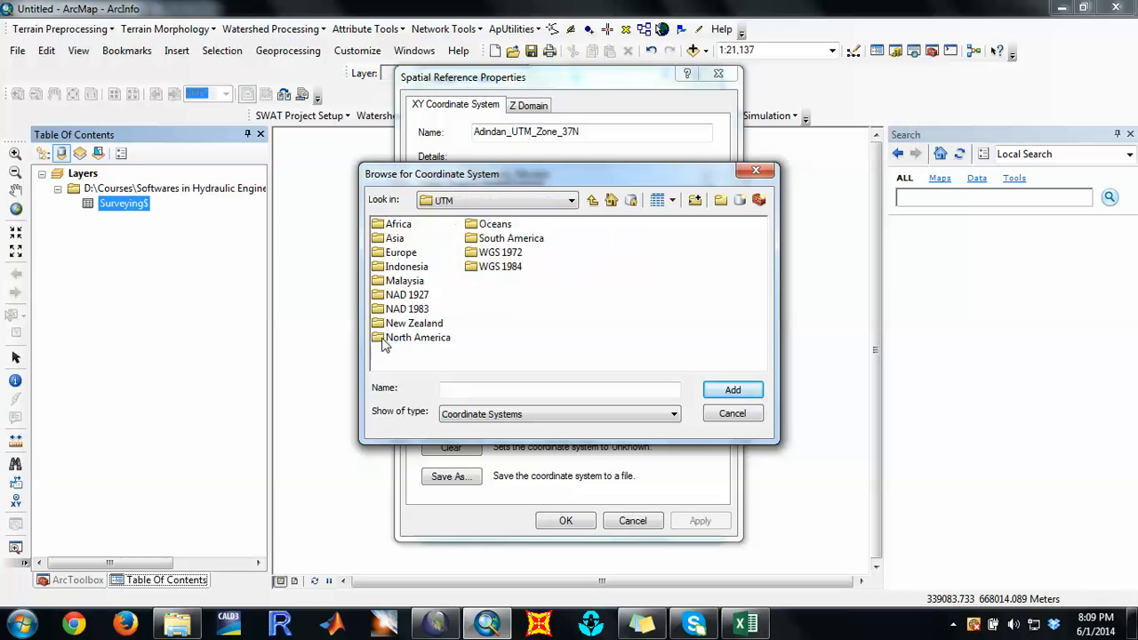
double_click(410, 225)
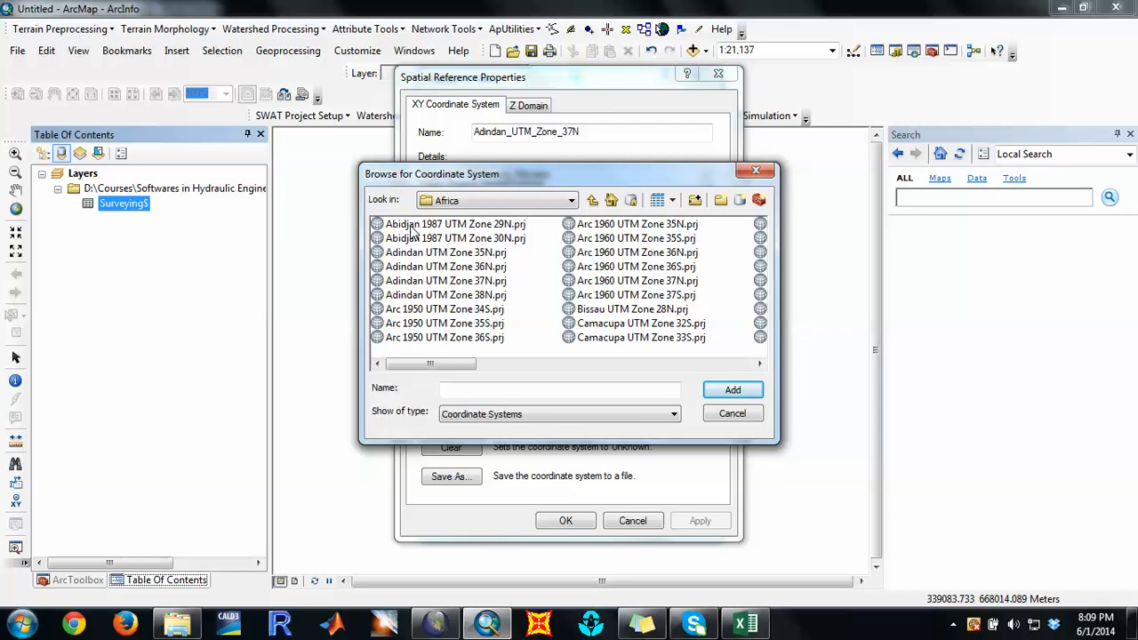
left_click(497, 285)
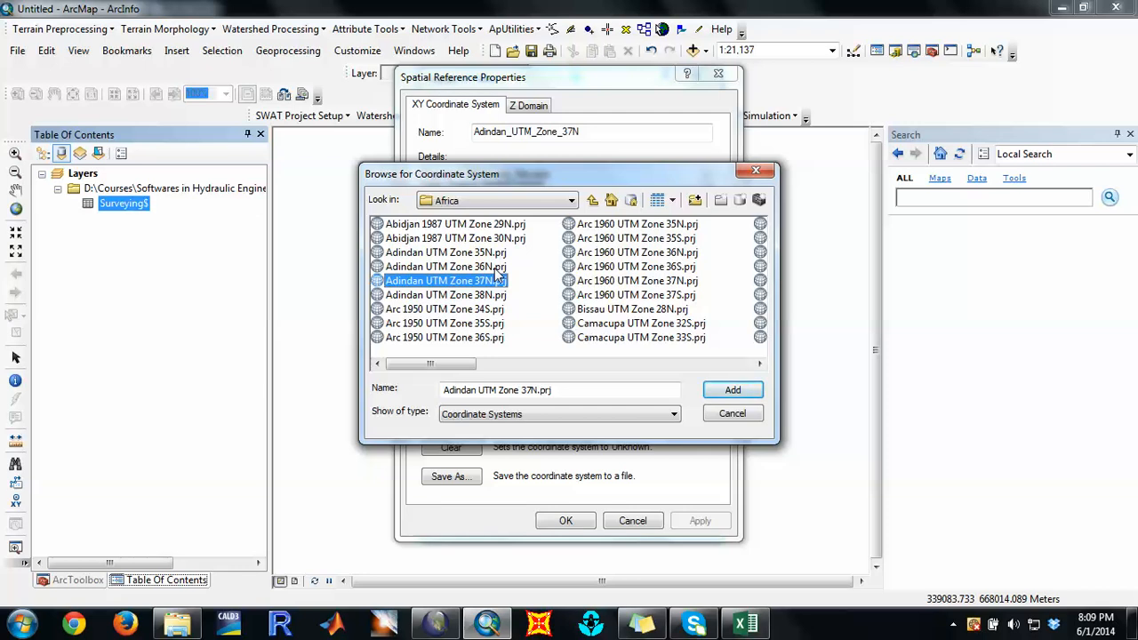
left_click(497, 268)
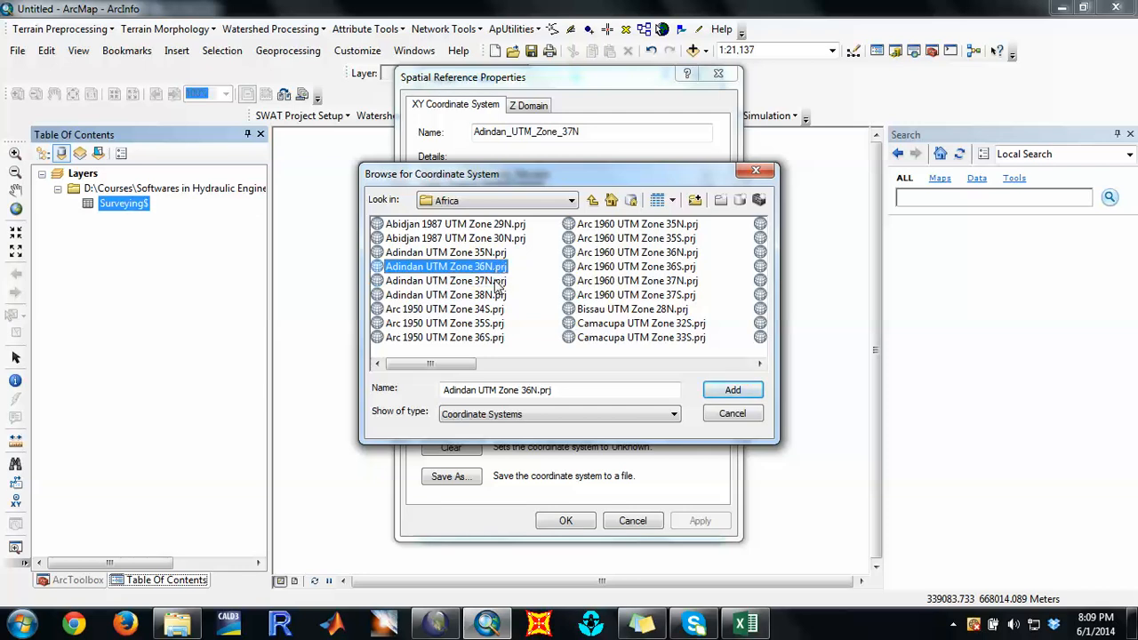
left_click(496, 281)
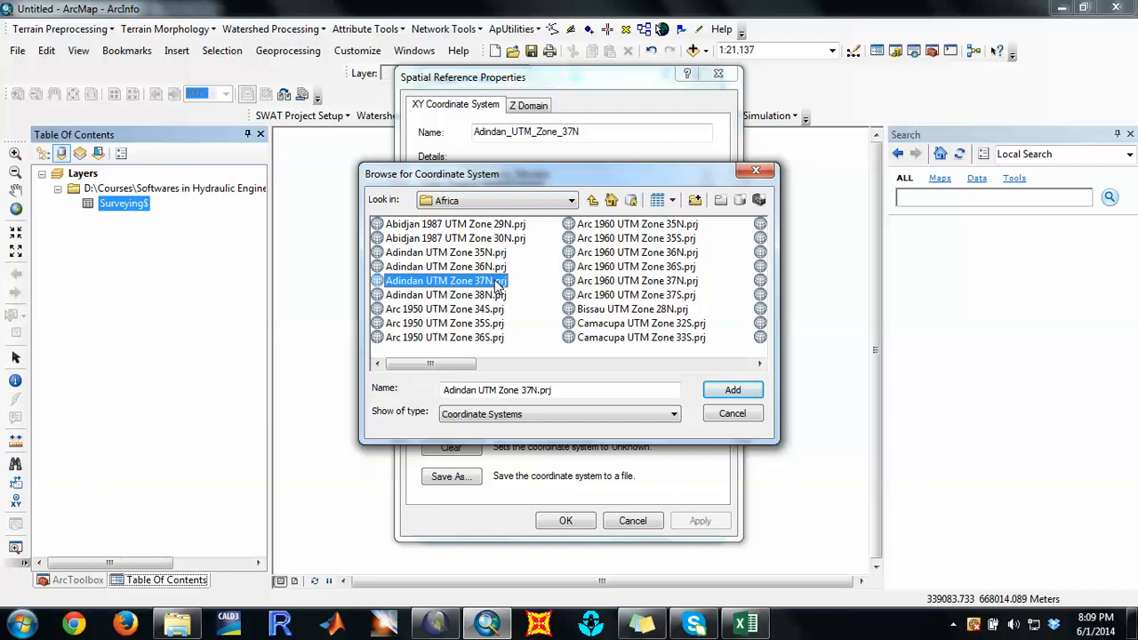
left_click(721, 394)
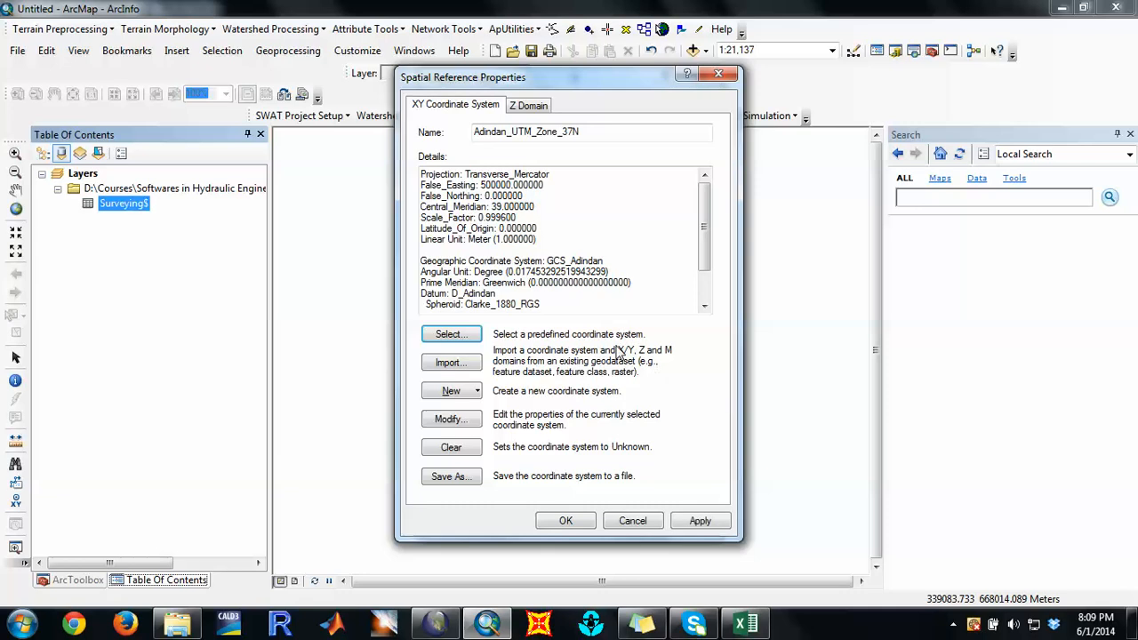
left_click(566, 520)
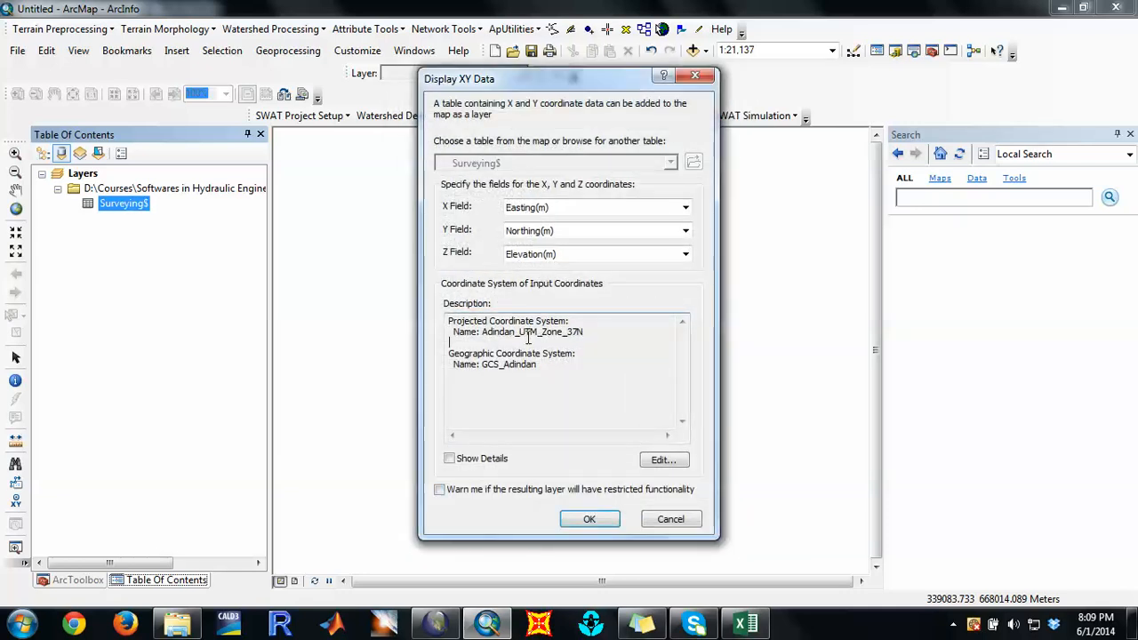
left_click(586, 518)
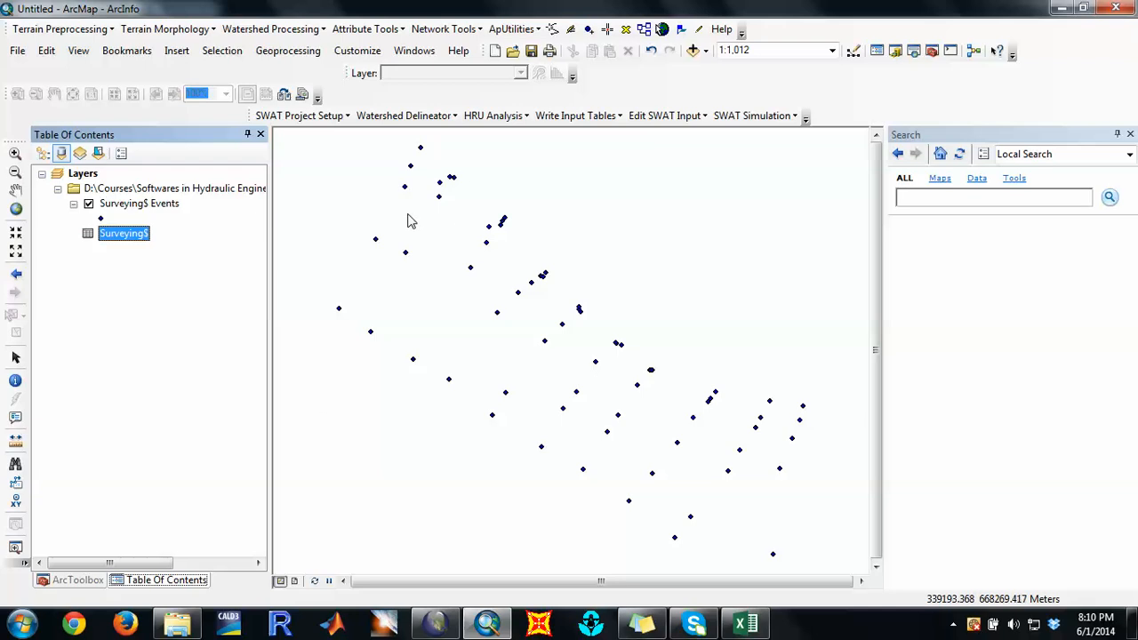
right_click(113, 235)
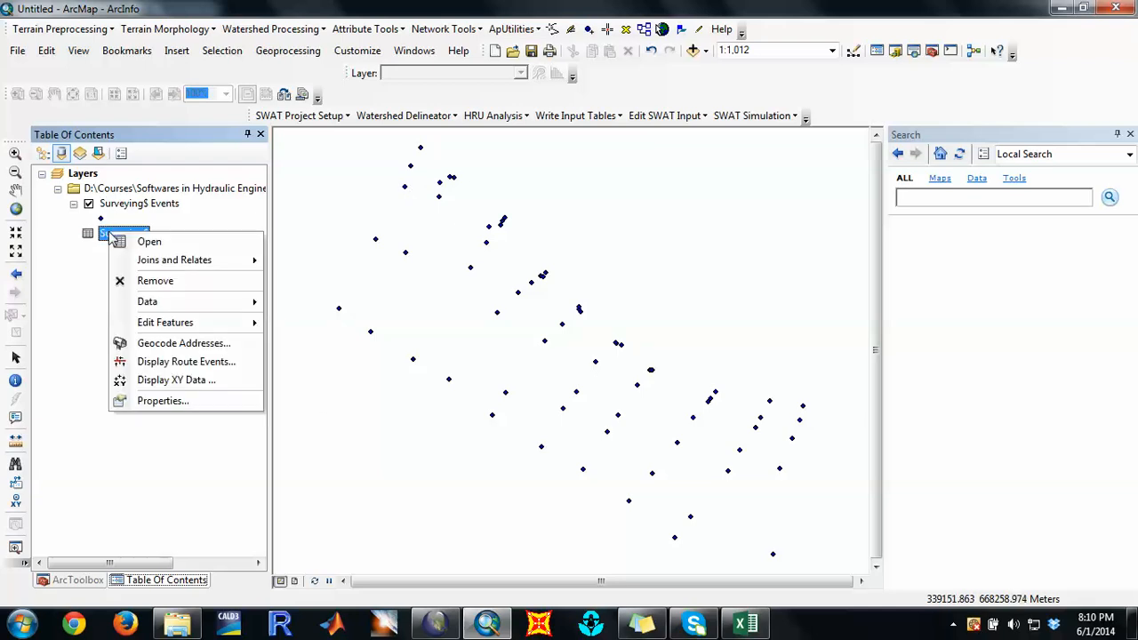
left_click(164, 403)
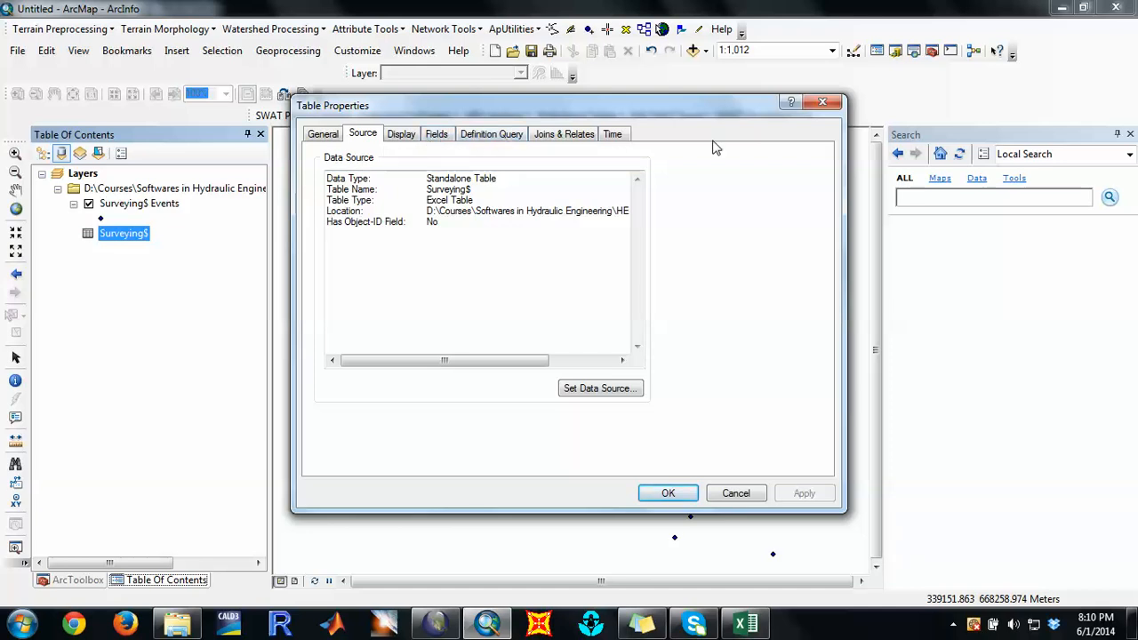
left_click(824, 105)
Step: Set ID as the label field of the Surveying$ Events layer and turn on its feature labels
left_click(142, 204)
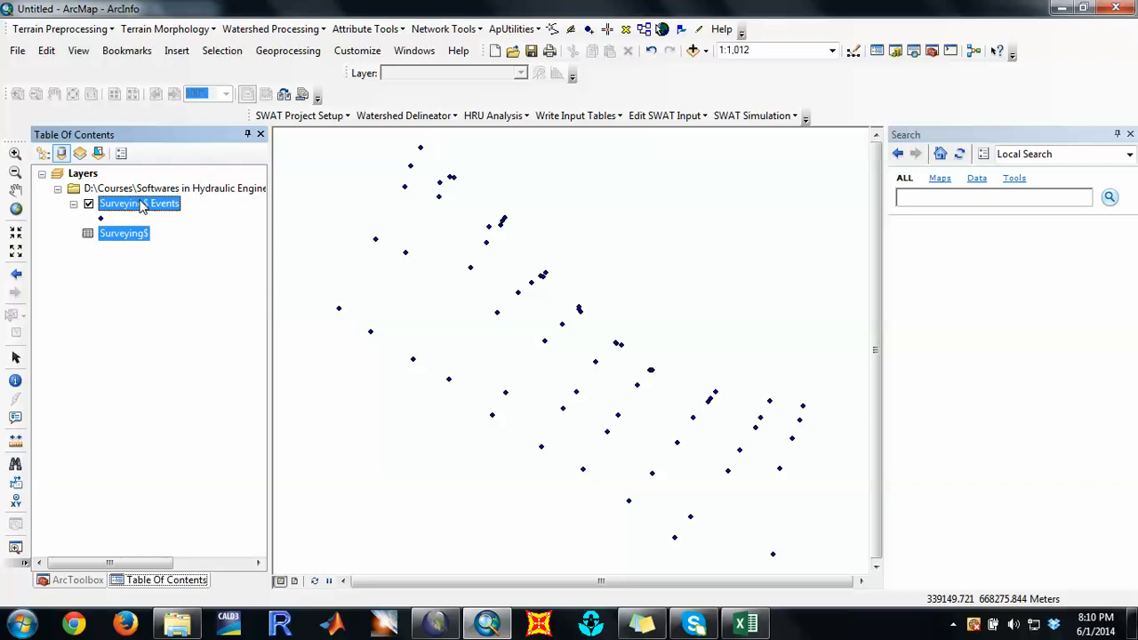
right_click(142, 204)
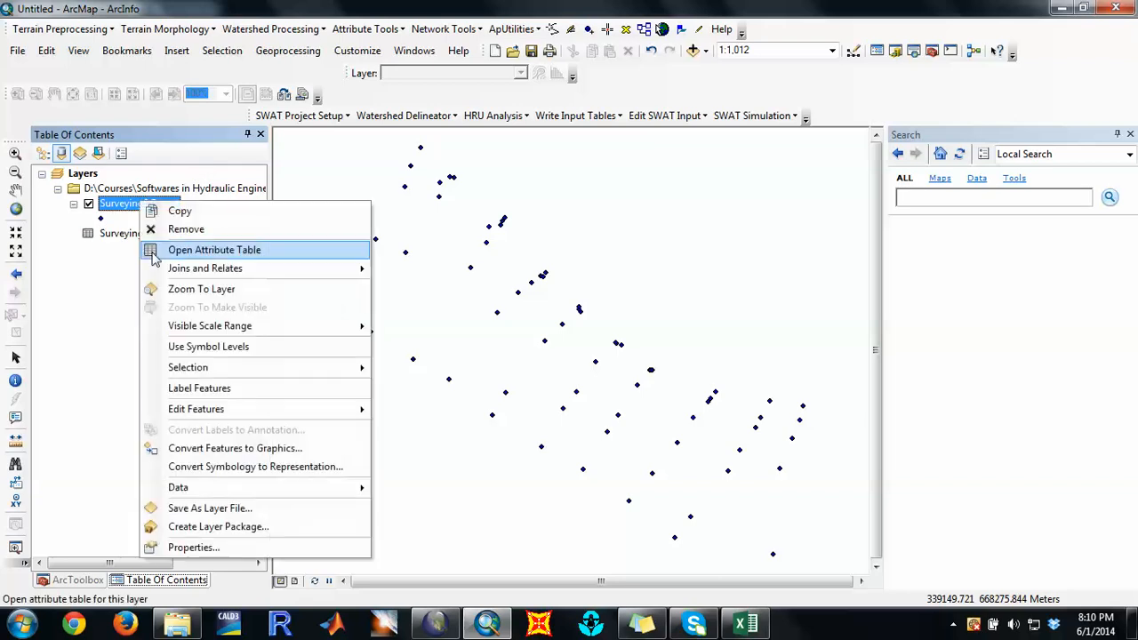
left_click(242, 548)
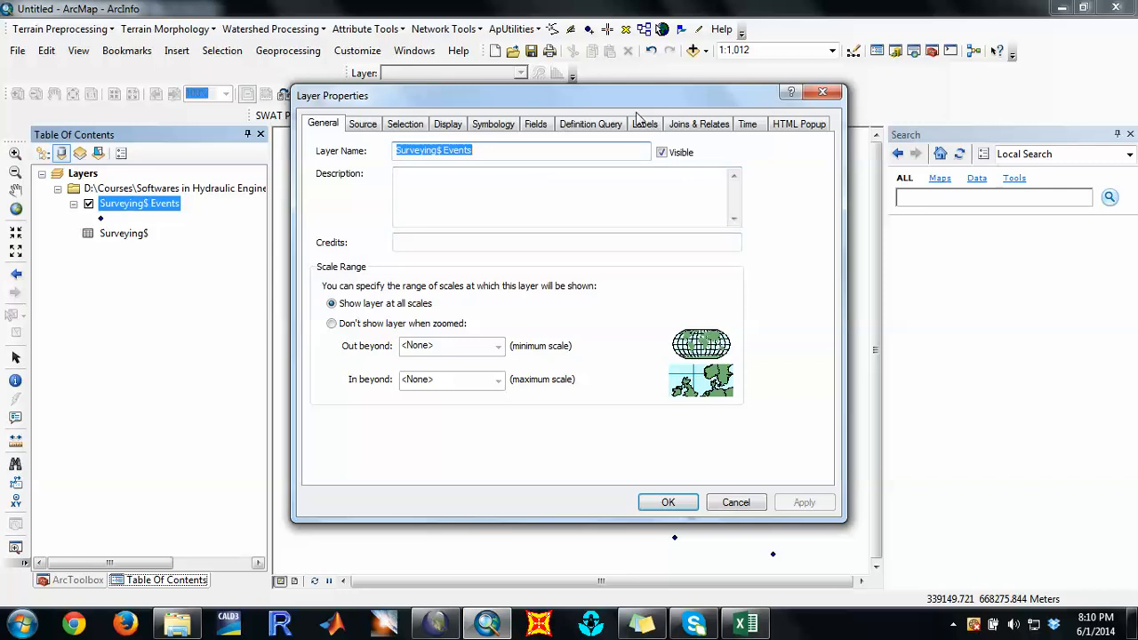
left_click(650, 127)
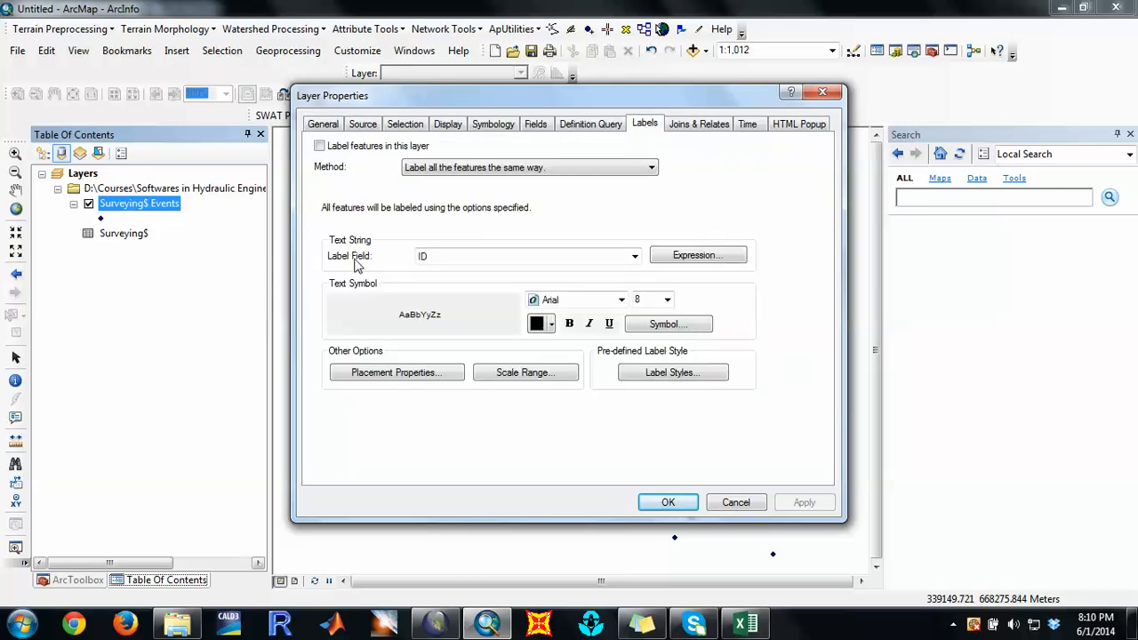
left_click(425, 259)
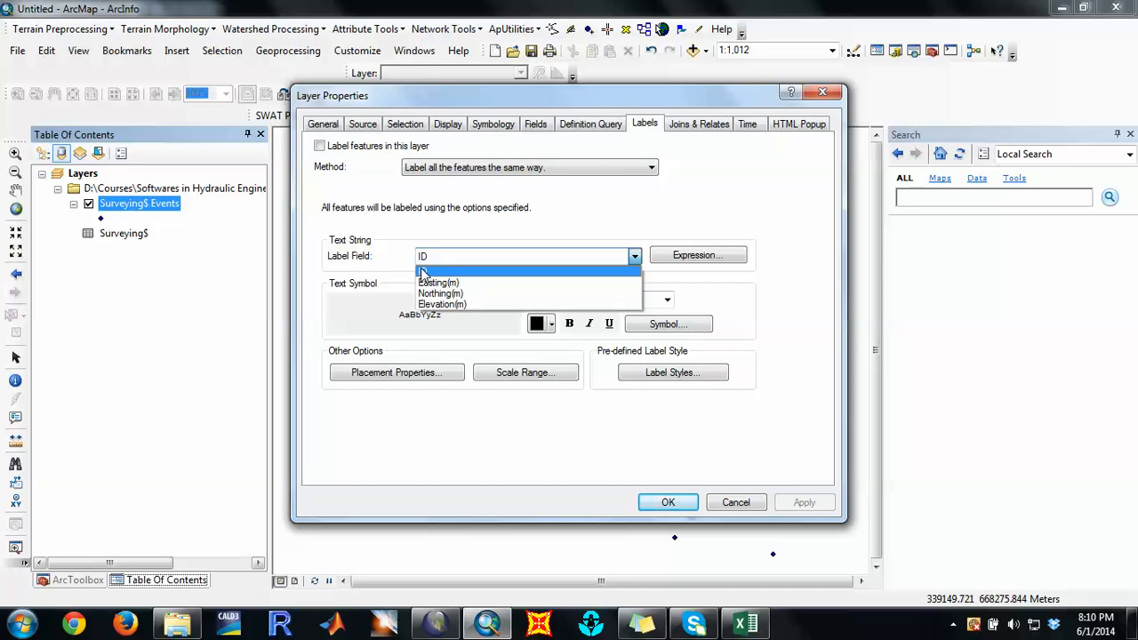
left_click(423, 272)
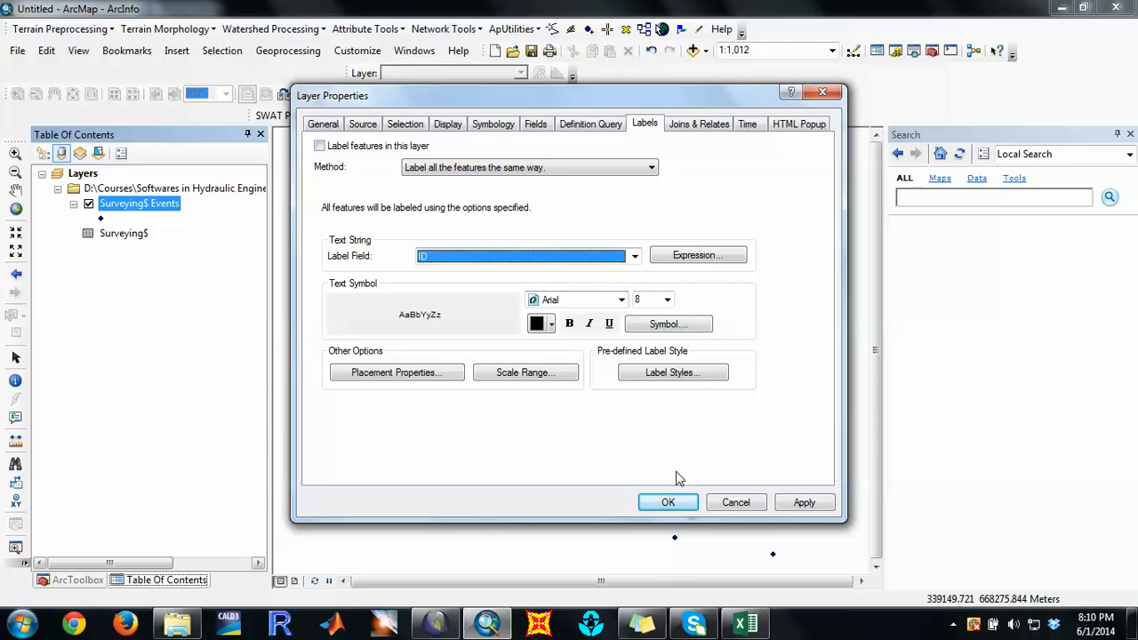
left_click(668, 503)
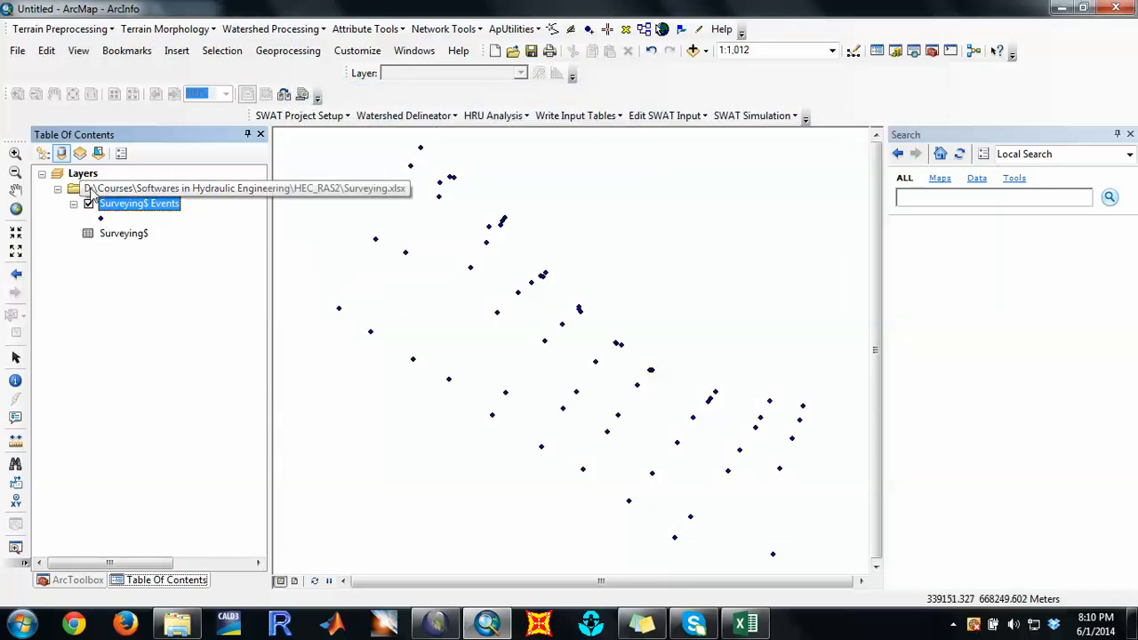
right_click(115, 204)
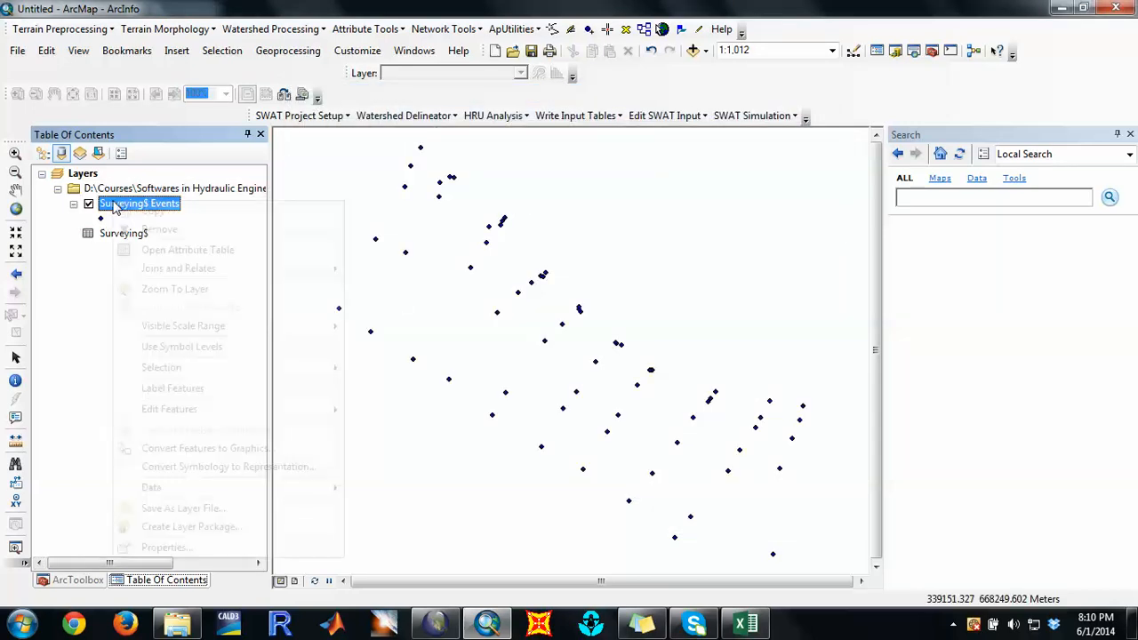
left_click(161, 395)
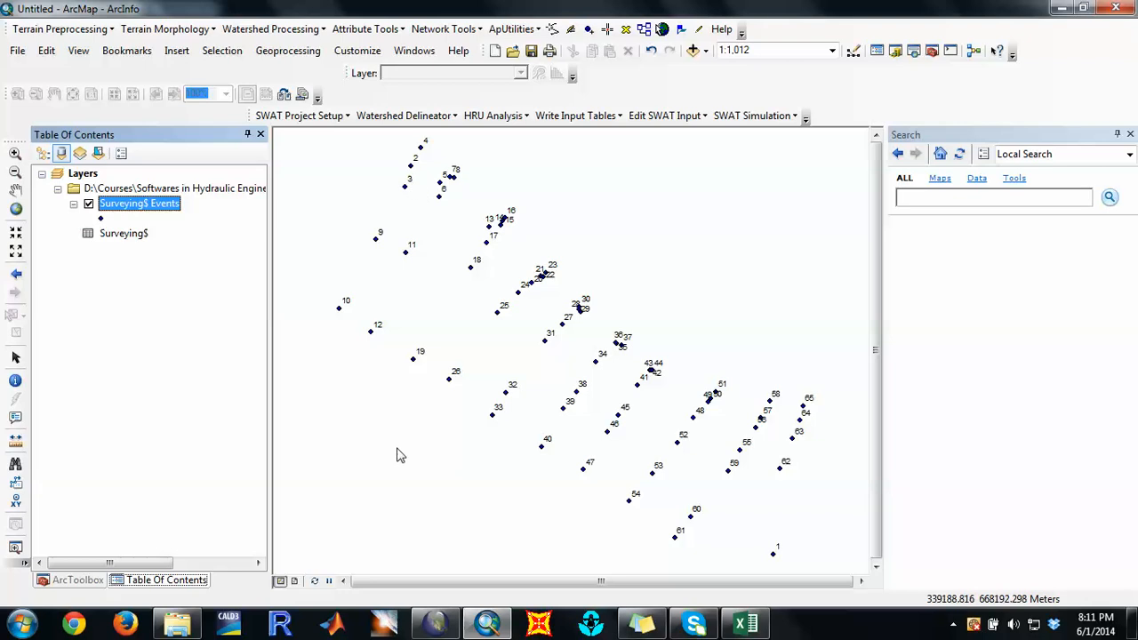
Step: Open the Surveying workbook from the HEC_RAS2 folder in Excel as read-only and add a blank worksheet to it
left_click(747, 627)
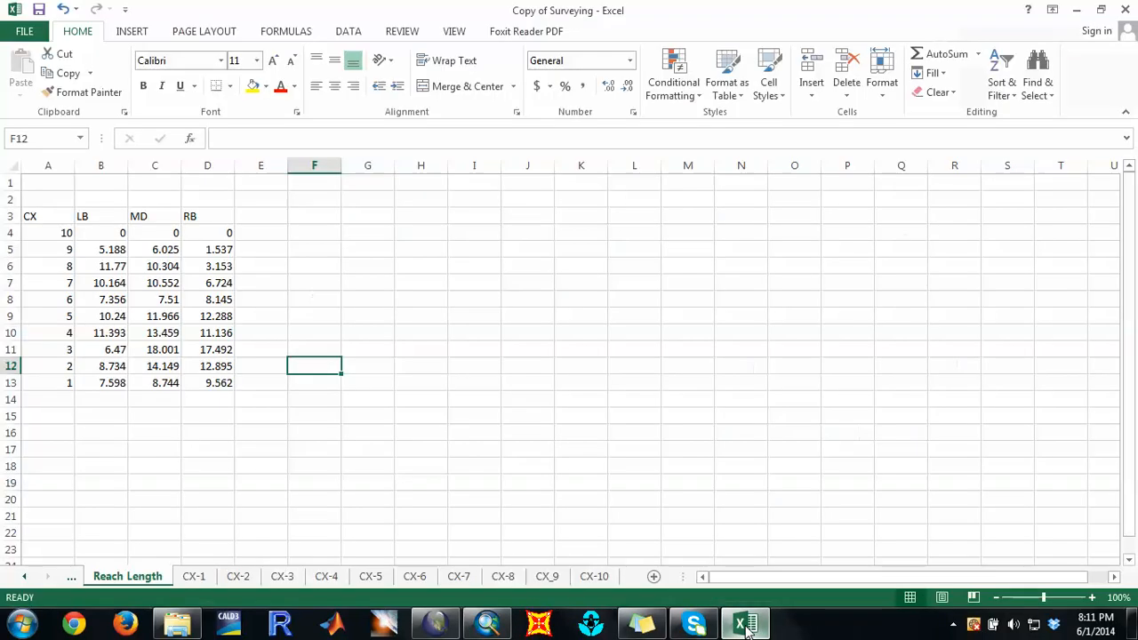
key("alt+Tab")
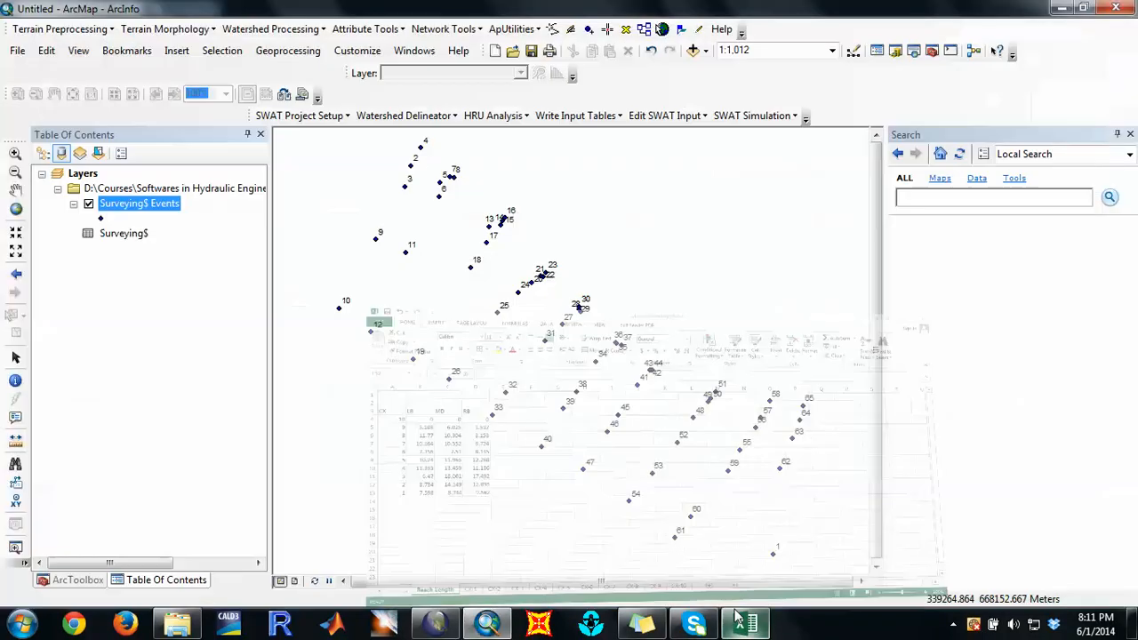
left_click(178, 623)
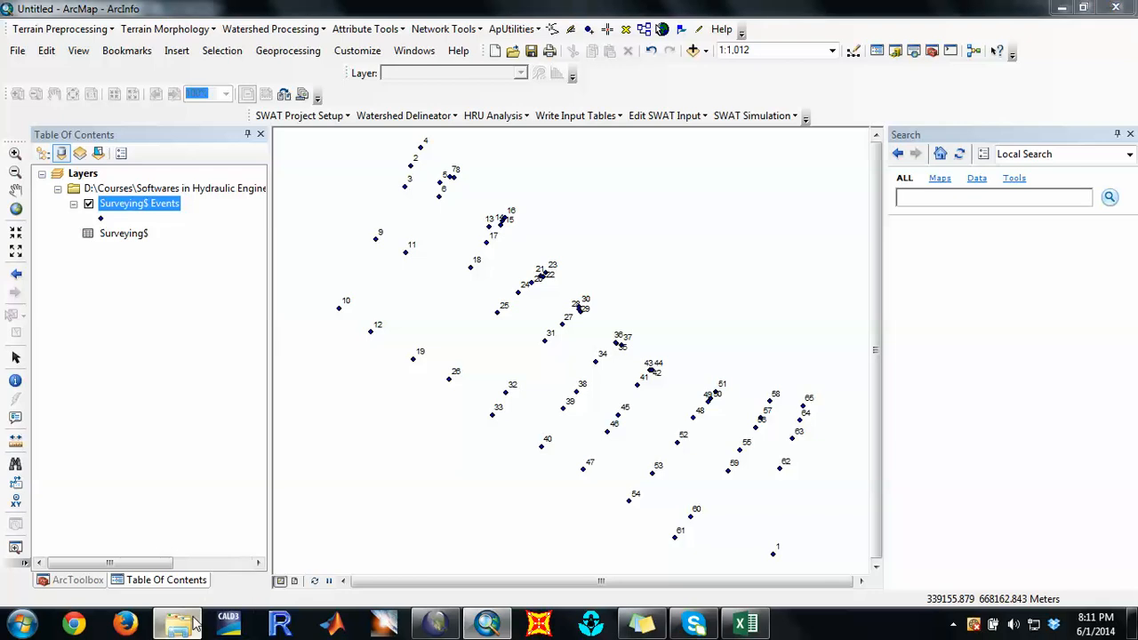
double_click(457, 156)
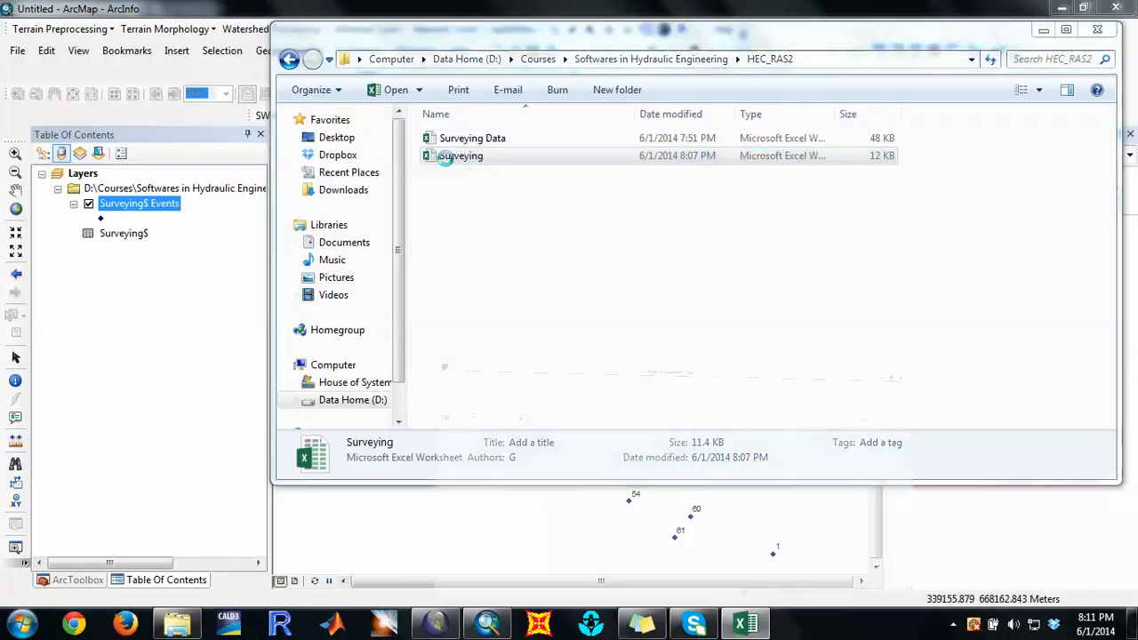
left_click(714, 277)
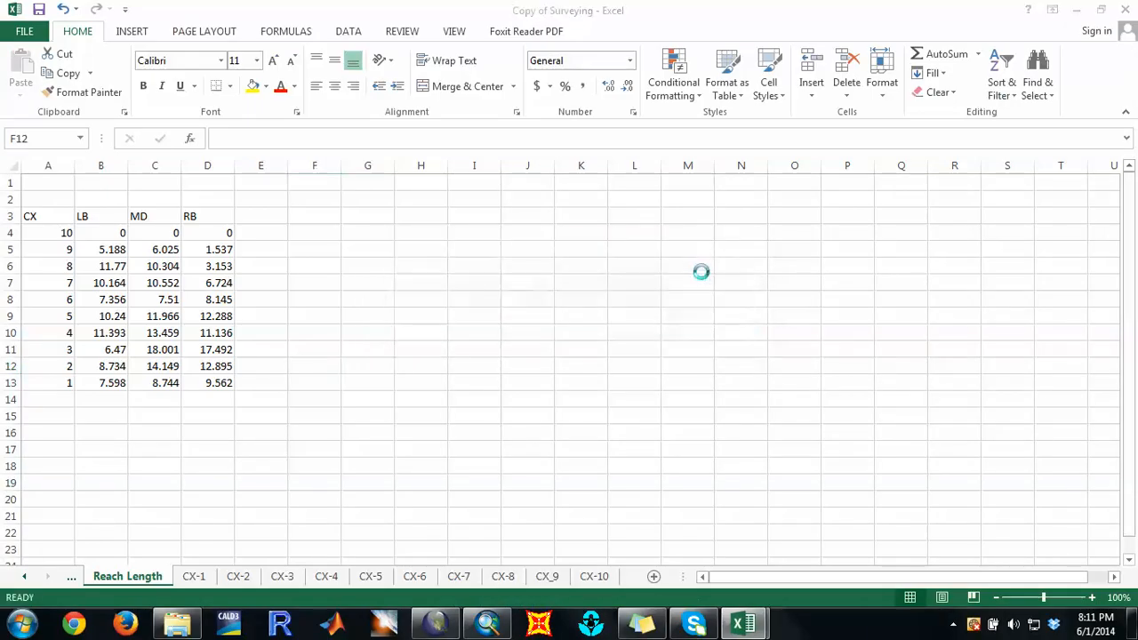
left_click(106, 203)
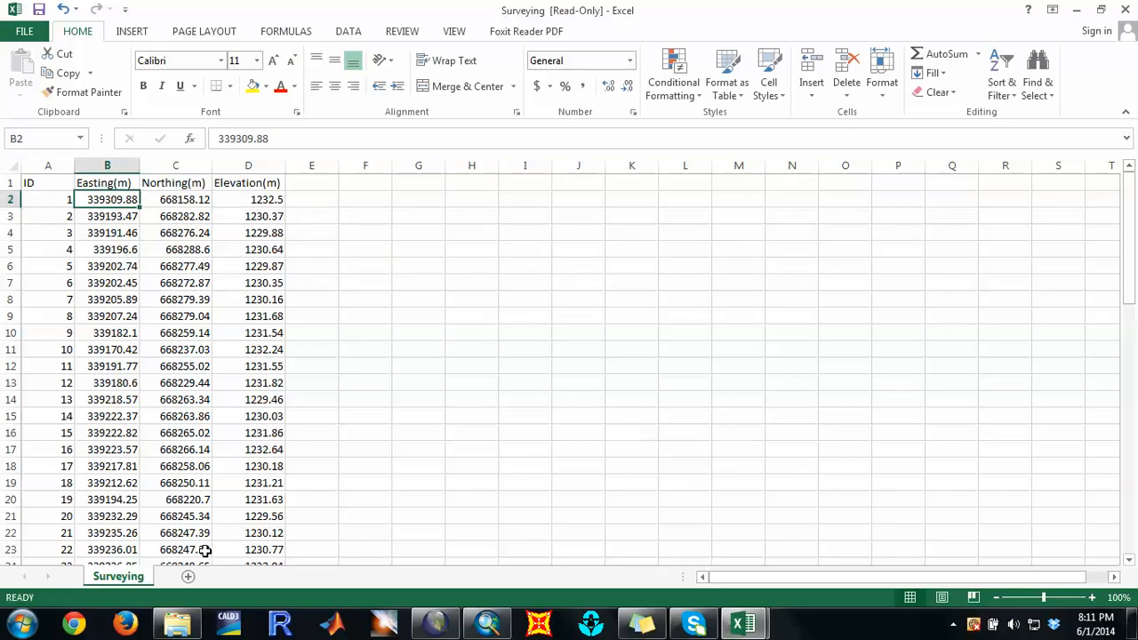
left_click(233, 576)
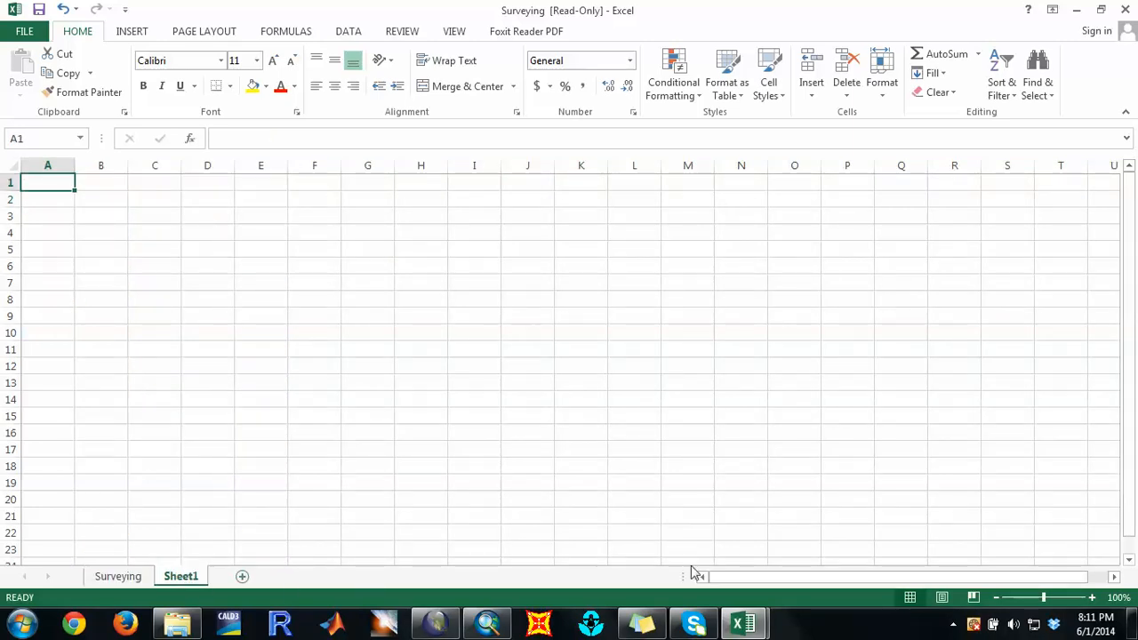
Step: Check the point labels in ArcMap, then copy the records of points 2, 3, 4, 9 and 10 from the Surveying sheet in Excel
left_click(487, 623)
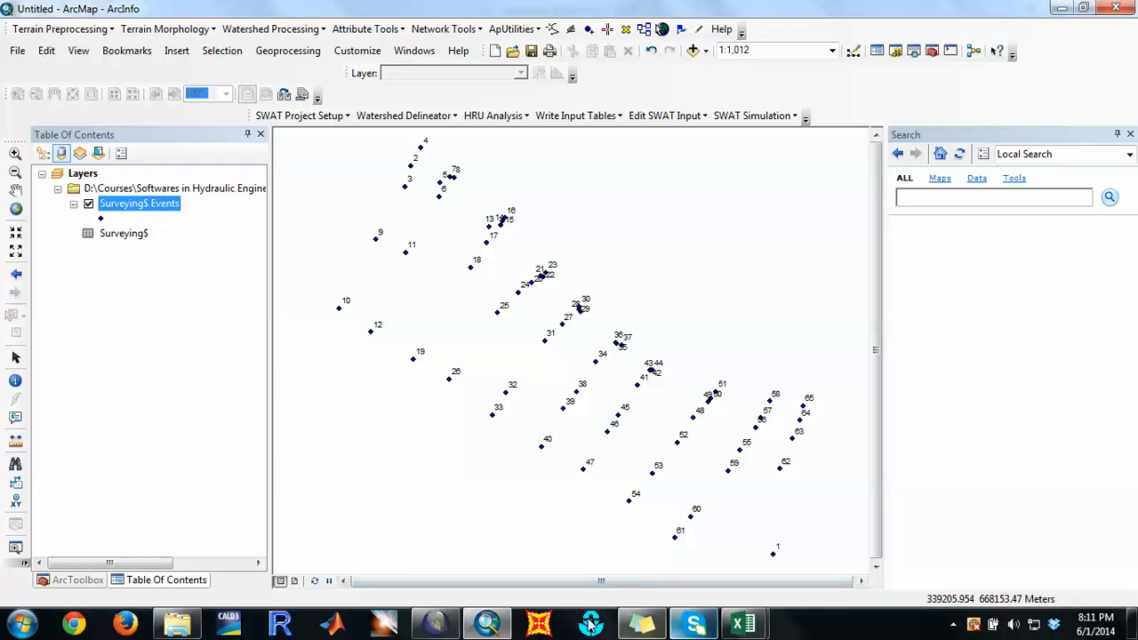
left_click(744, 622)
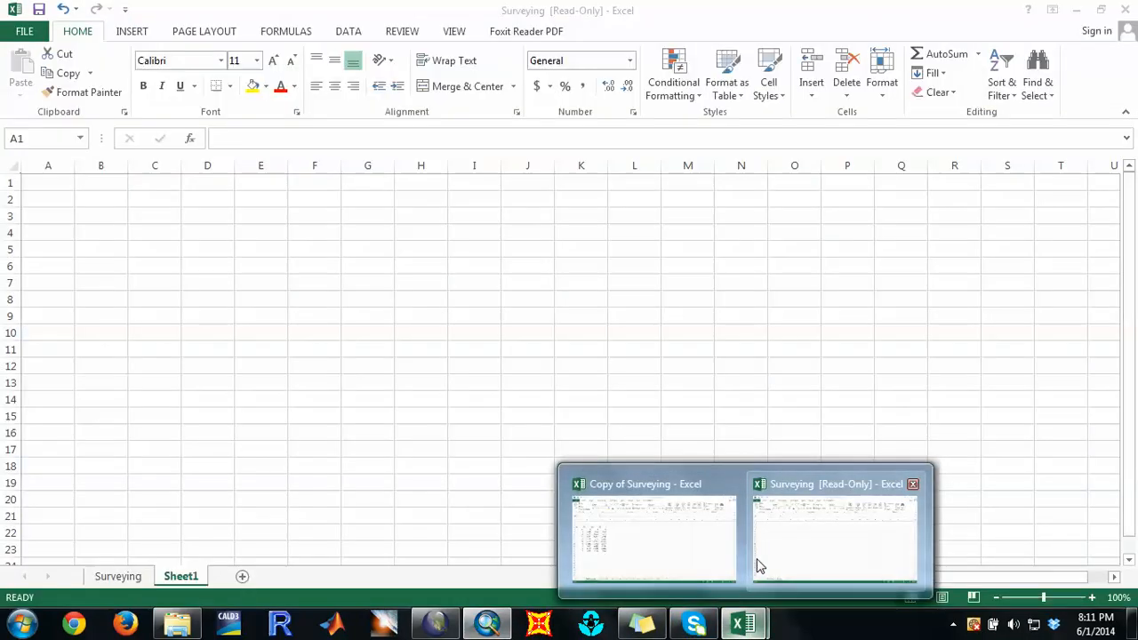
left_click(758, 565)
left_click(118, 577)
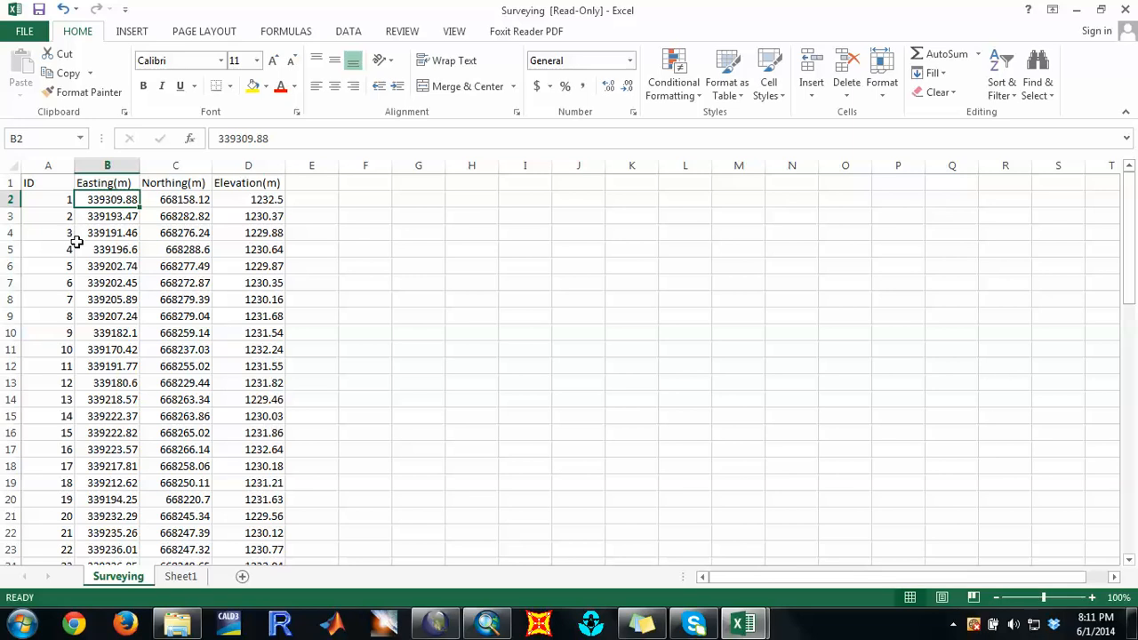
left_click_drag(61, 349, 249, 348)
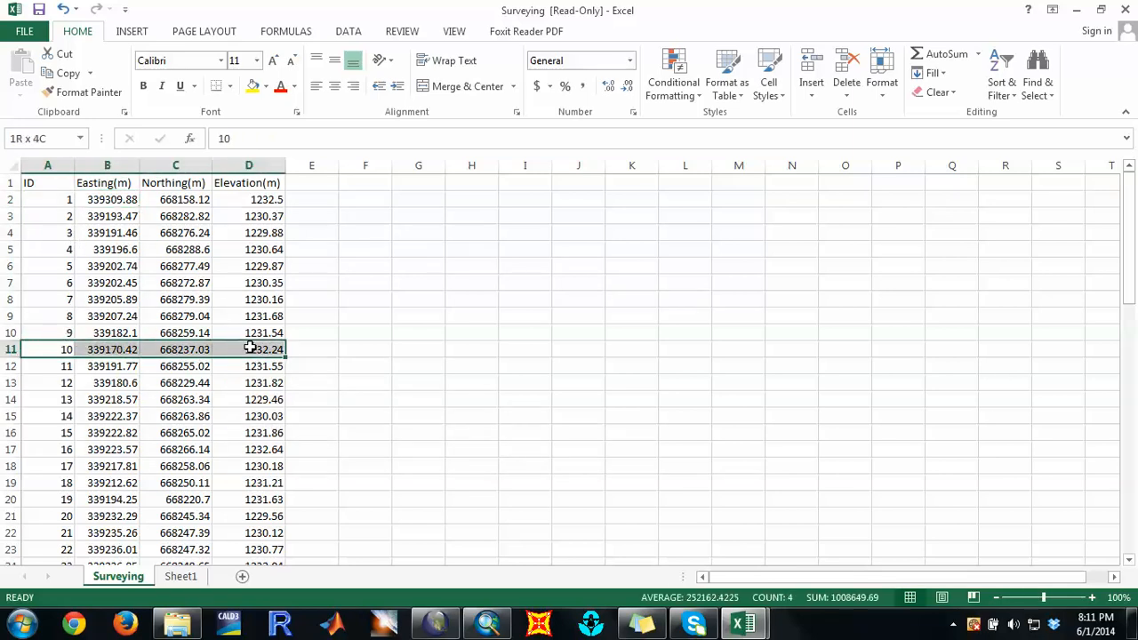
left_click_drag(72, 331, 253, 334)
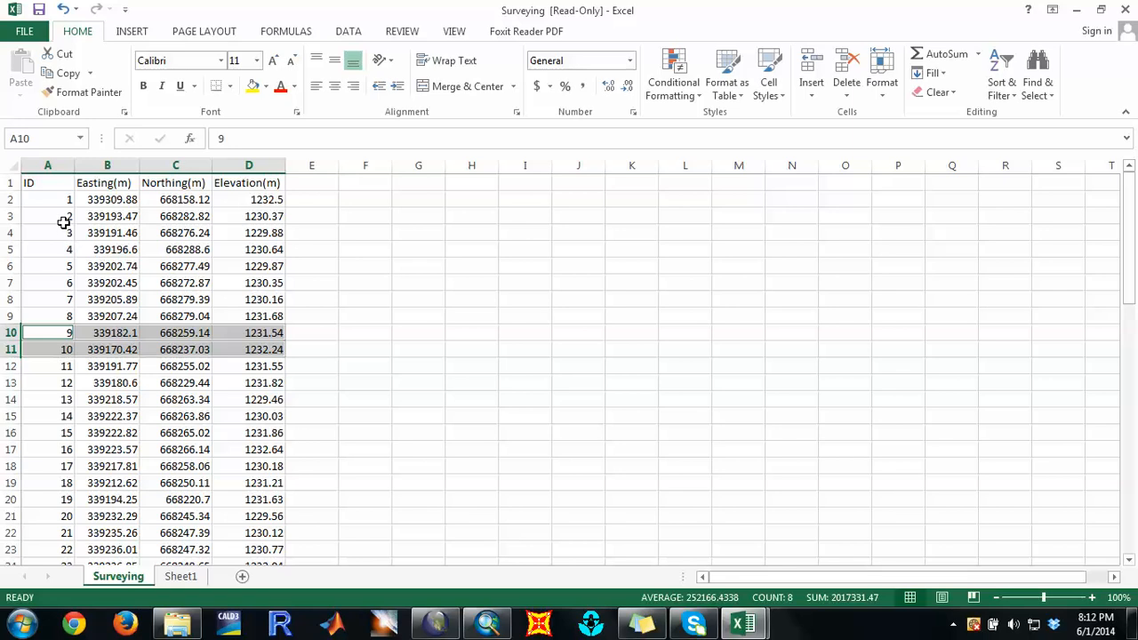
left_click_drag(50, 215, 266, 249)
right_click(205, 229)
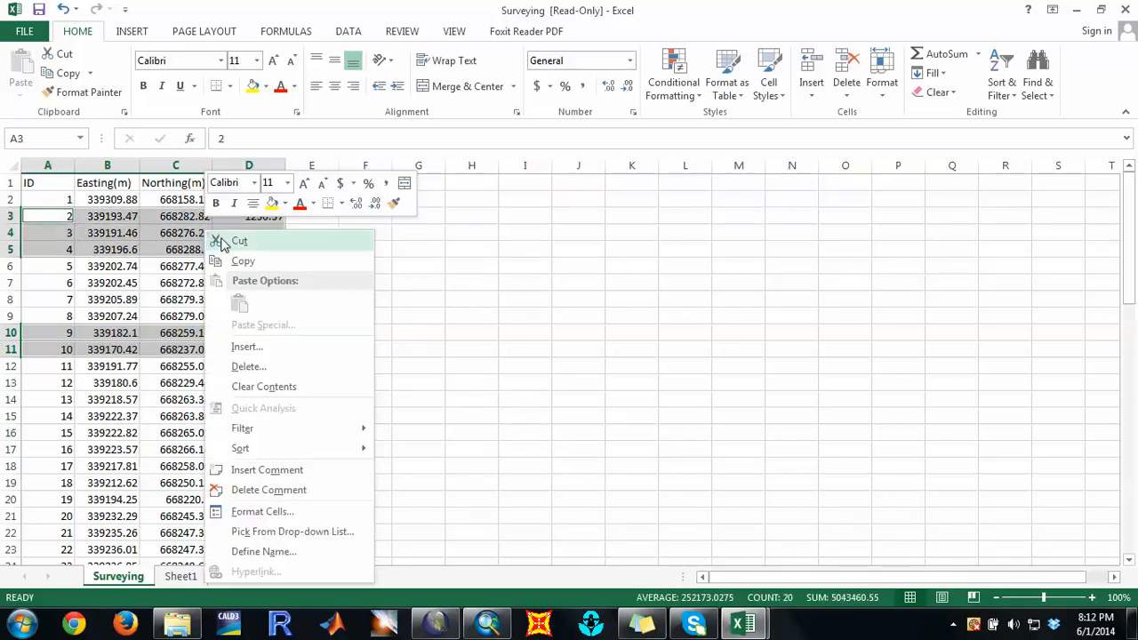
left_click(240, 261)
Step: Rename the blank worksheet Sheet1 as CX-1
left_click(190, 579)
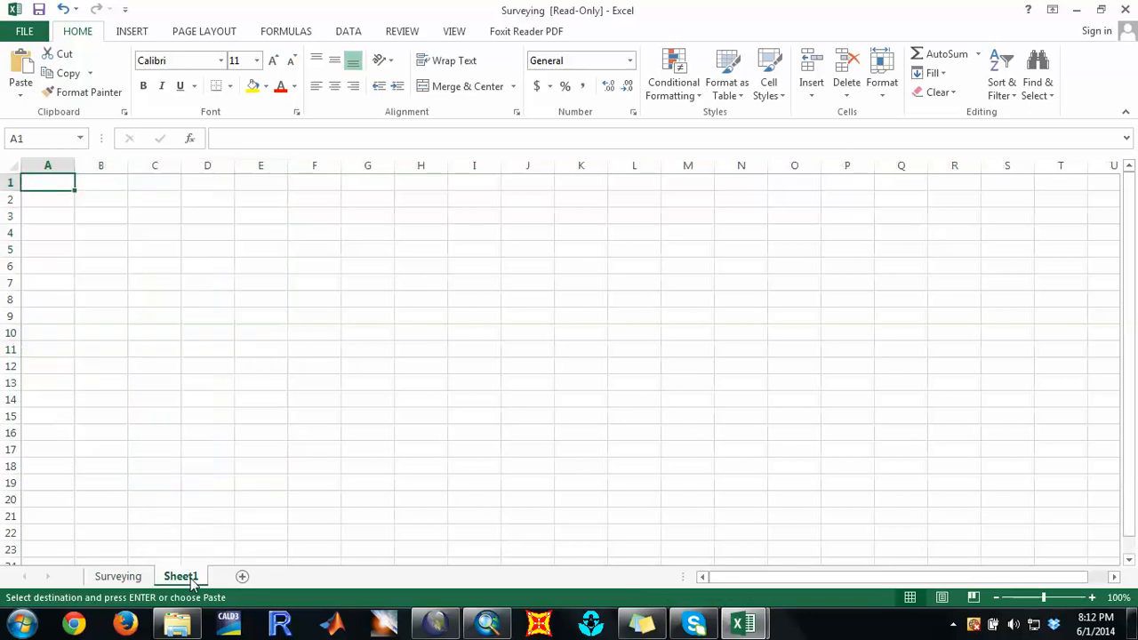
right_click(192, 580)
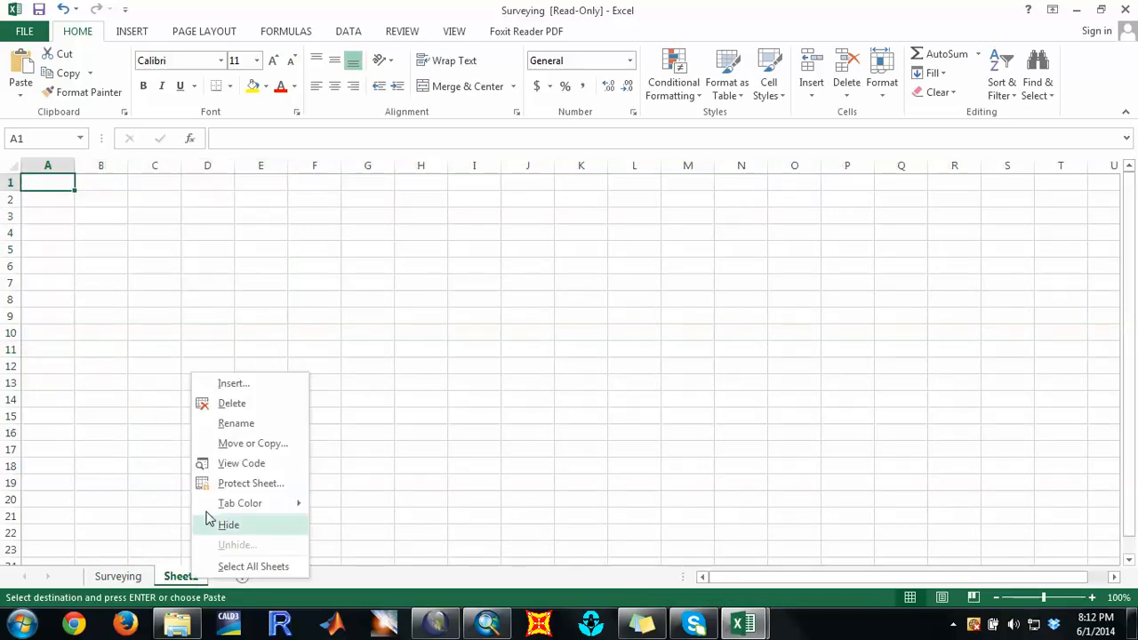
left_click(243, 421)
key("BackSpace")
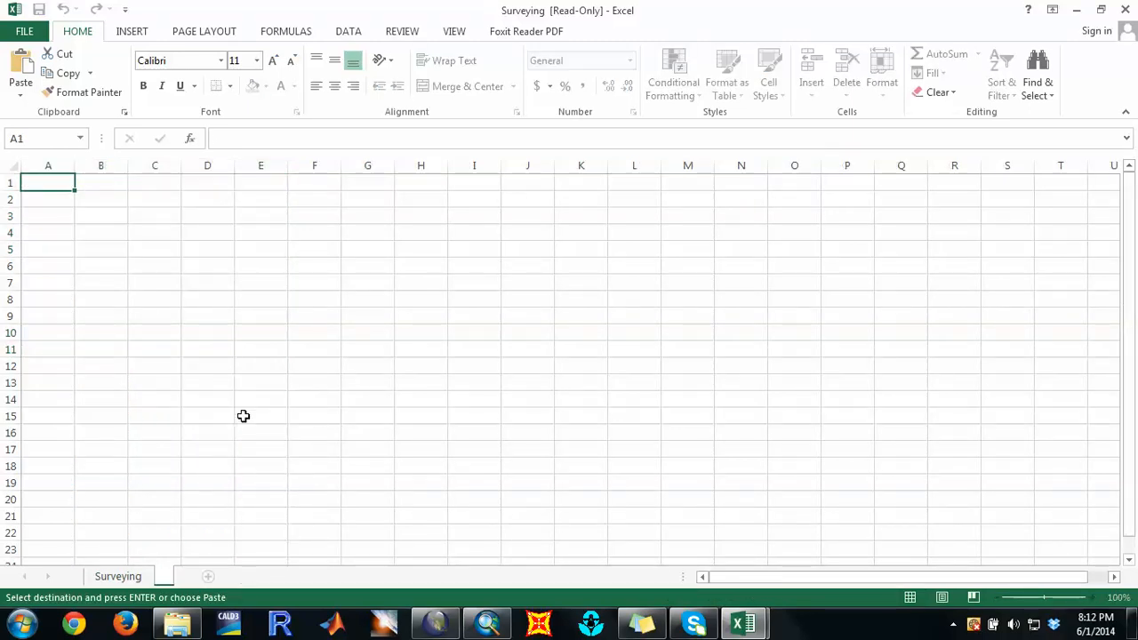
type("CX-1")
key("Return")
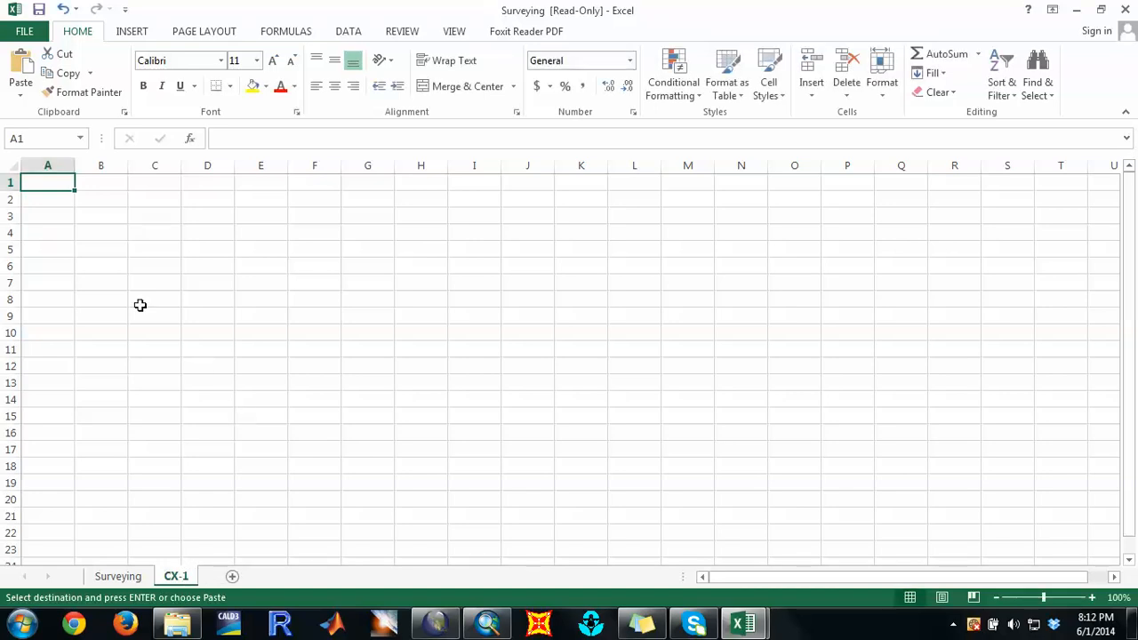
Step: Paste the copied point records into the CX-1 sheet starting at cell B3
left_click(92, 209)
key("ctrl+v")
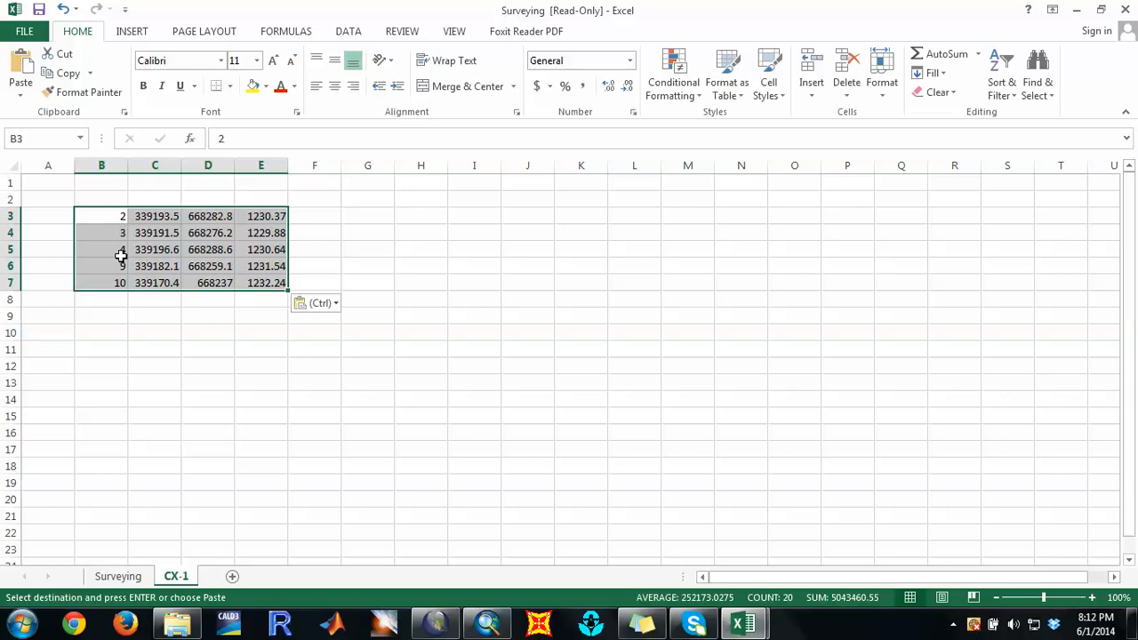
left_click(107, 221)
left_click(142, 298)
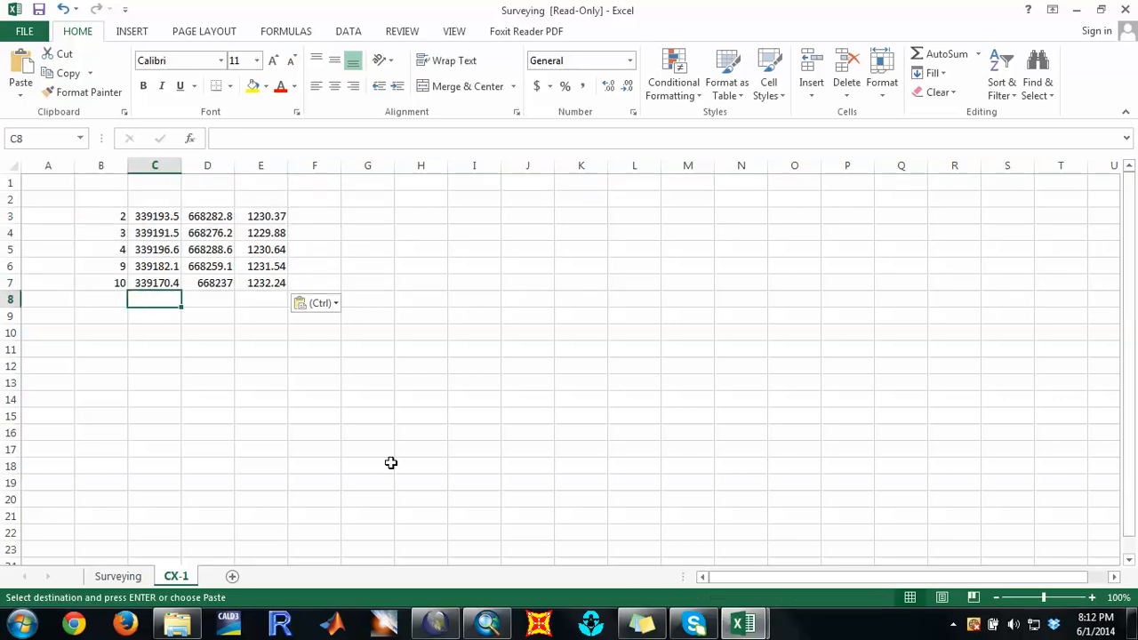
Step: Check the point sequence on the ArcMap map and rearrange the CX-1 records in rows 7 to 11 as points 10, 9, 3, 4, 2
left_click(489, 626)
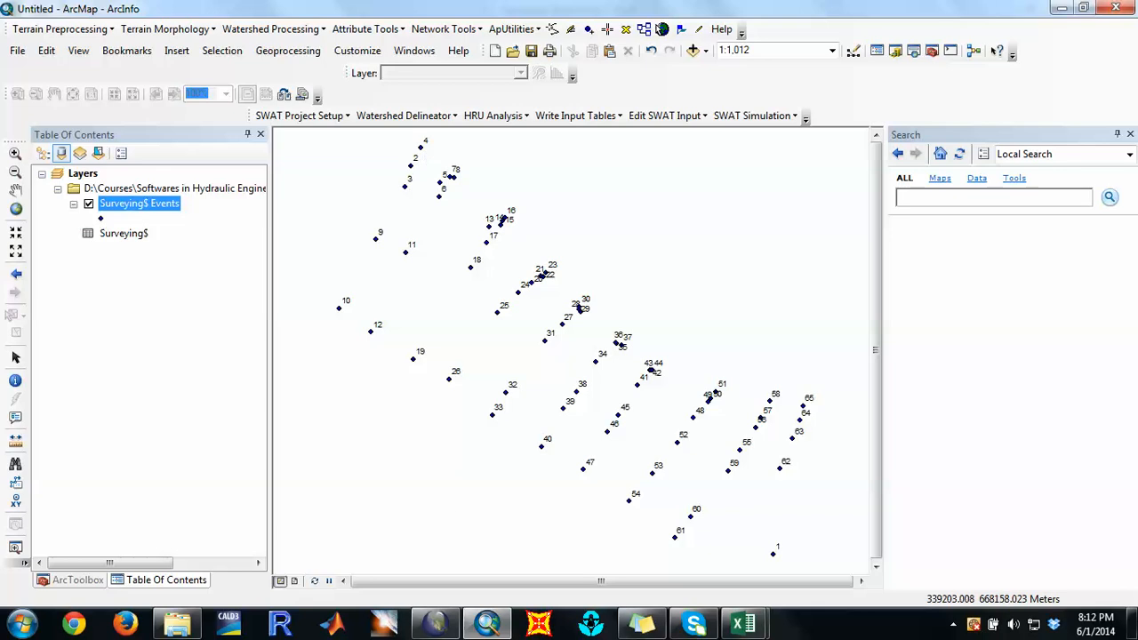
left_click(484, 624)
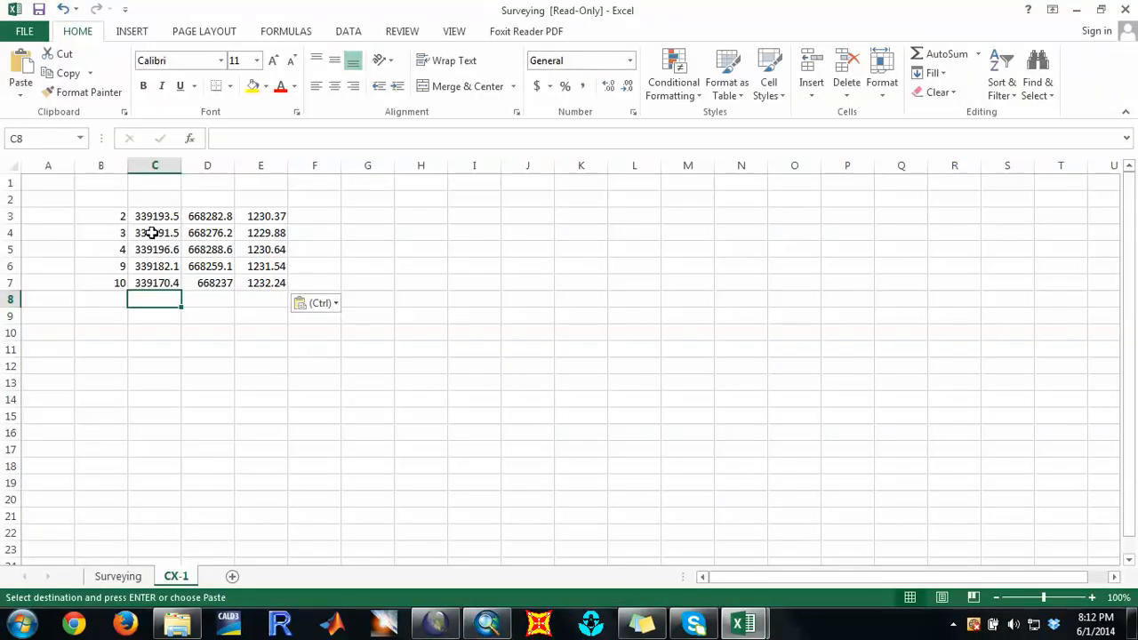
left_click_drag(114, 274, 269, 303)
left_click_drag(106, 234, 267, 251)
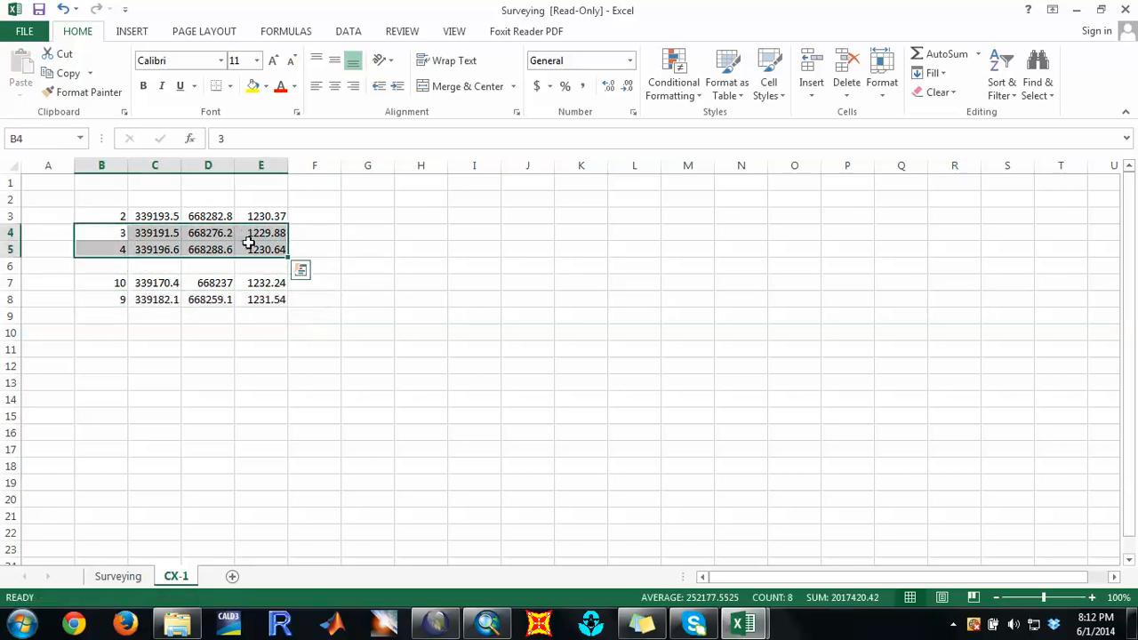
left_click(489, 624)
left_click(489, 625)
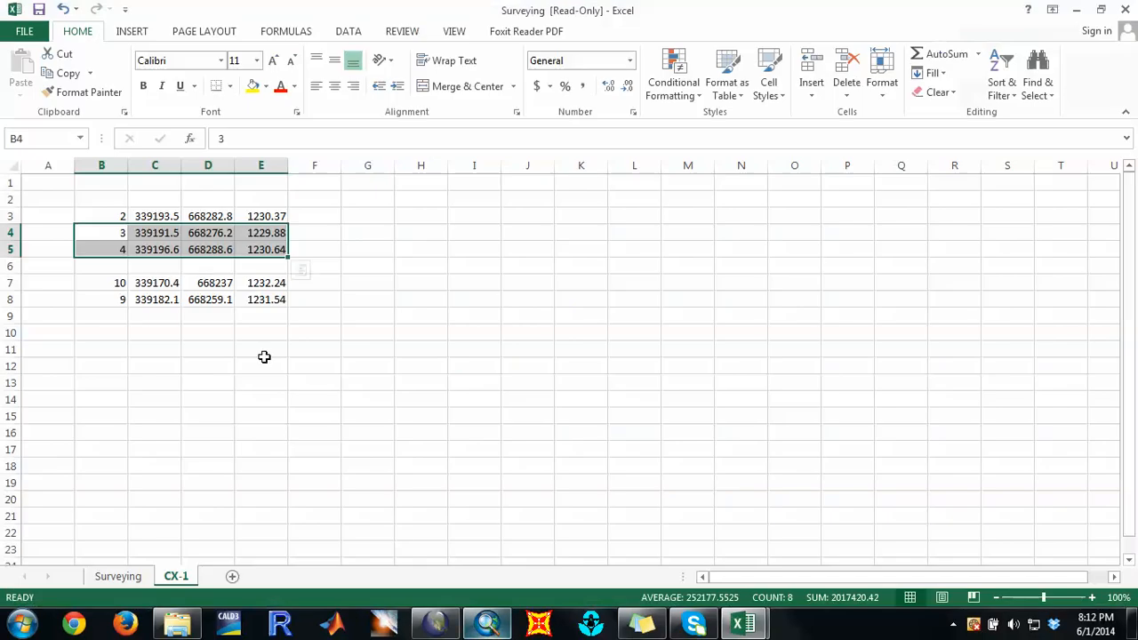
left_click_drag(115, 233, 253, 360)
left_click(396, 384)
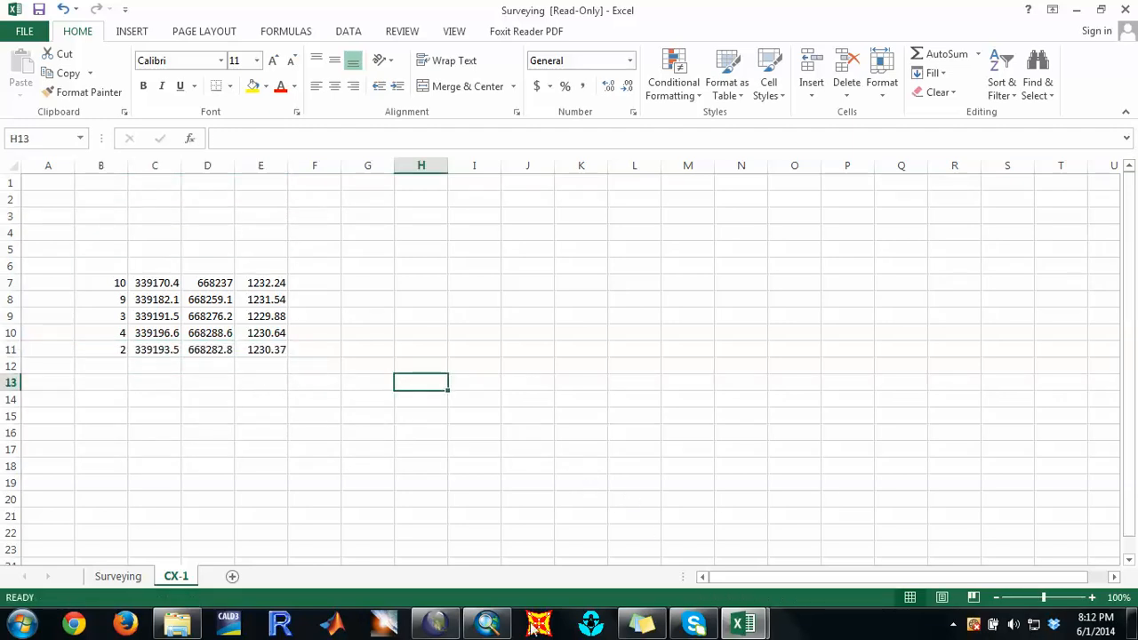
Step: Recheck the map labels in ArcMap and move point 4's record below point 2's in CX-1, keeping the records contiguous in rows 7 to 11
left_click(488, 624)
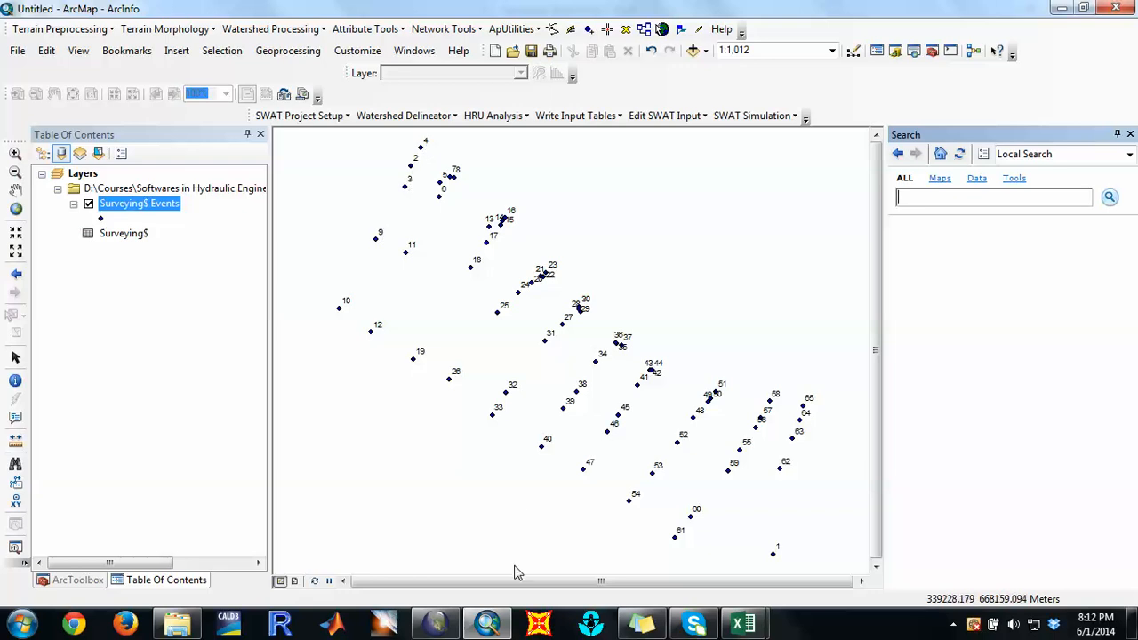
key("alt+Tab")
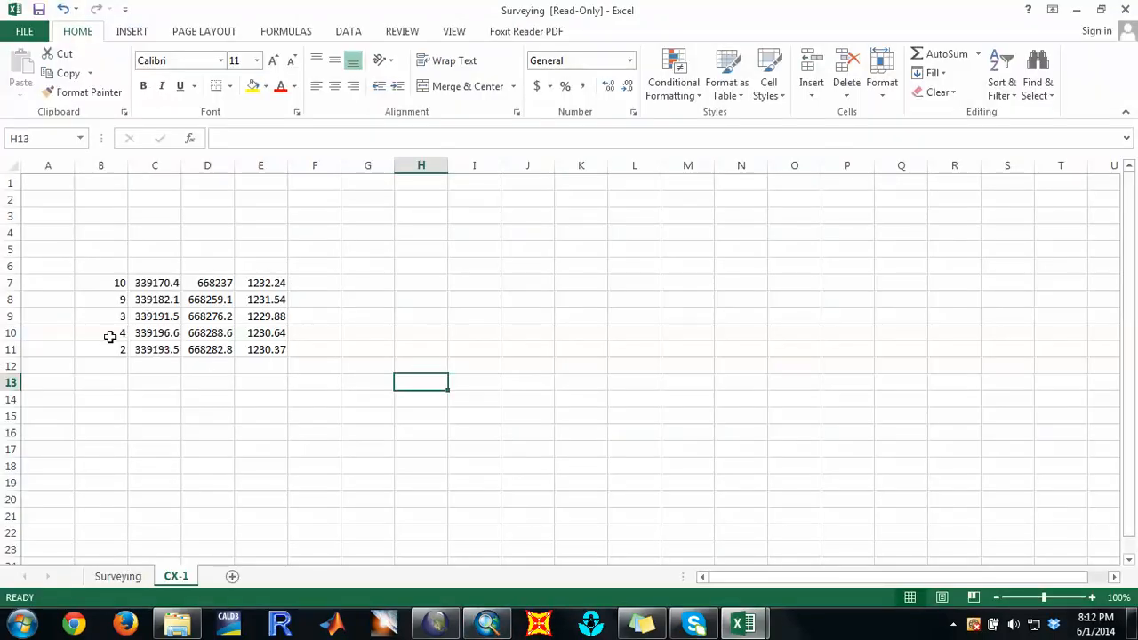
left_click_drag(109, 336, 287, 365)
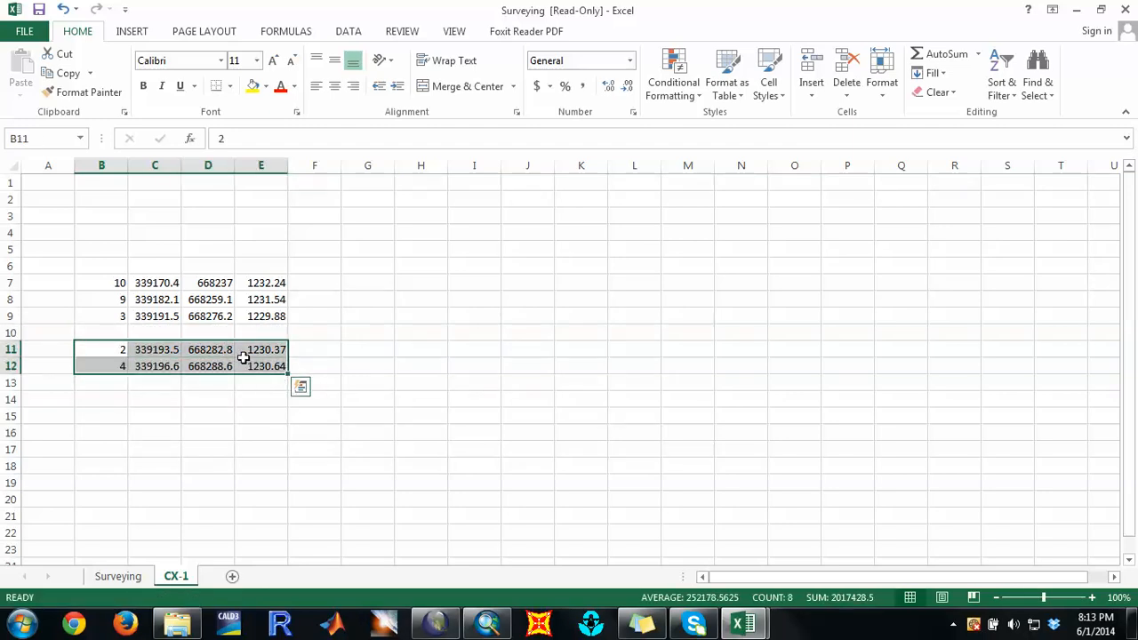
left_click_drag(226, 347, 226, 329)
left_click(394, 366)
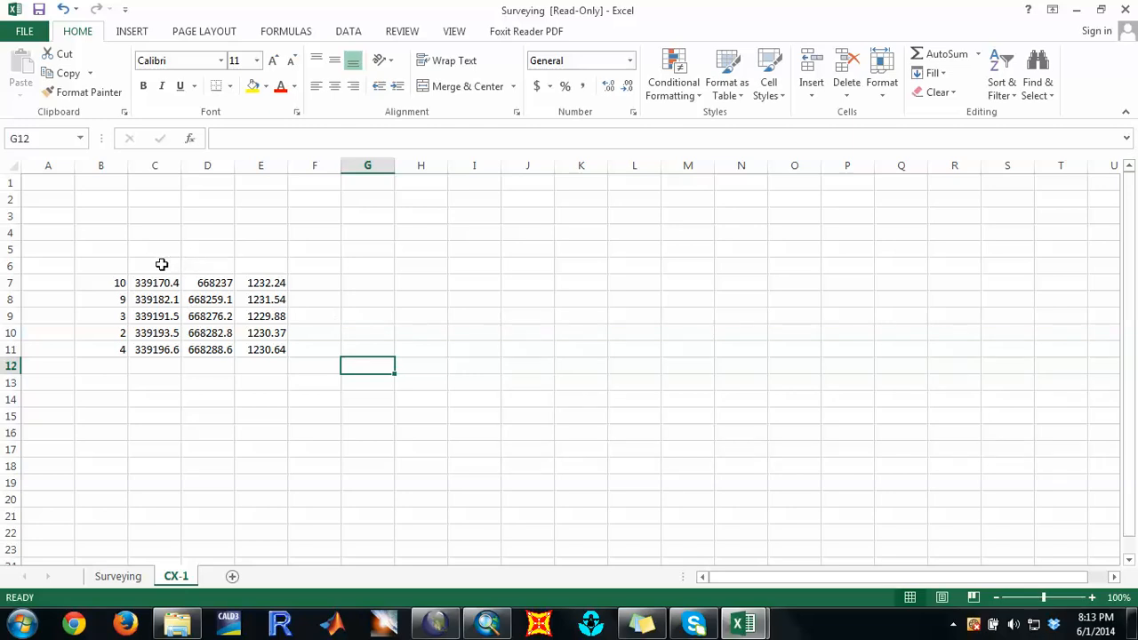
Step: Enter the column headers ID, E, N and EL in cells B6 to E6 above the point records
left_click(117, 264)
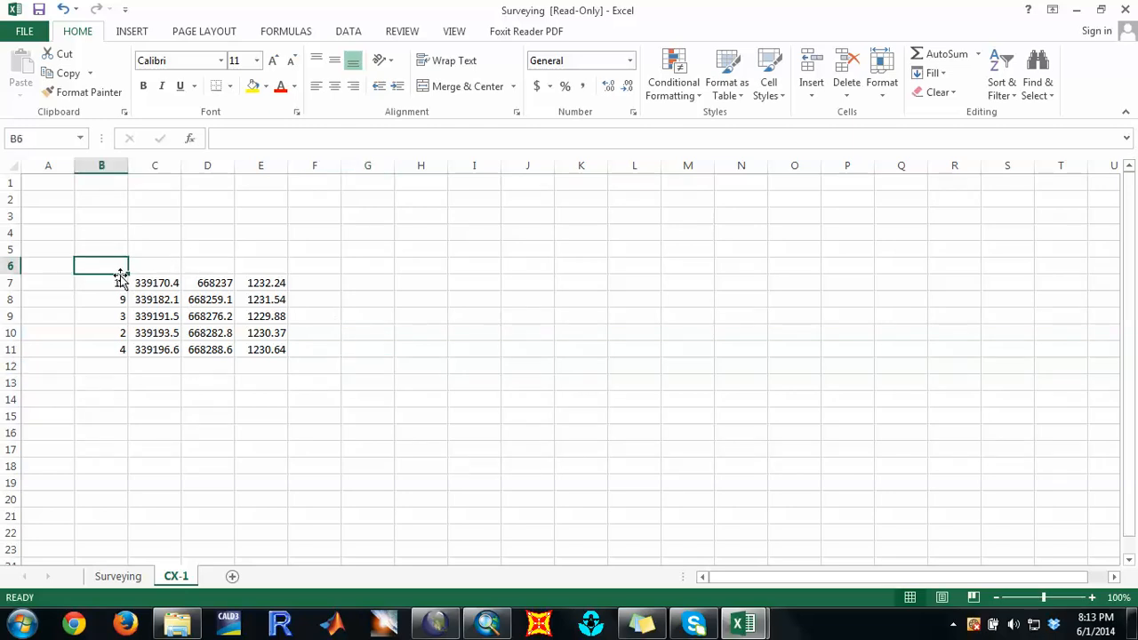
type("ID")
key("Tab")
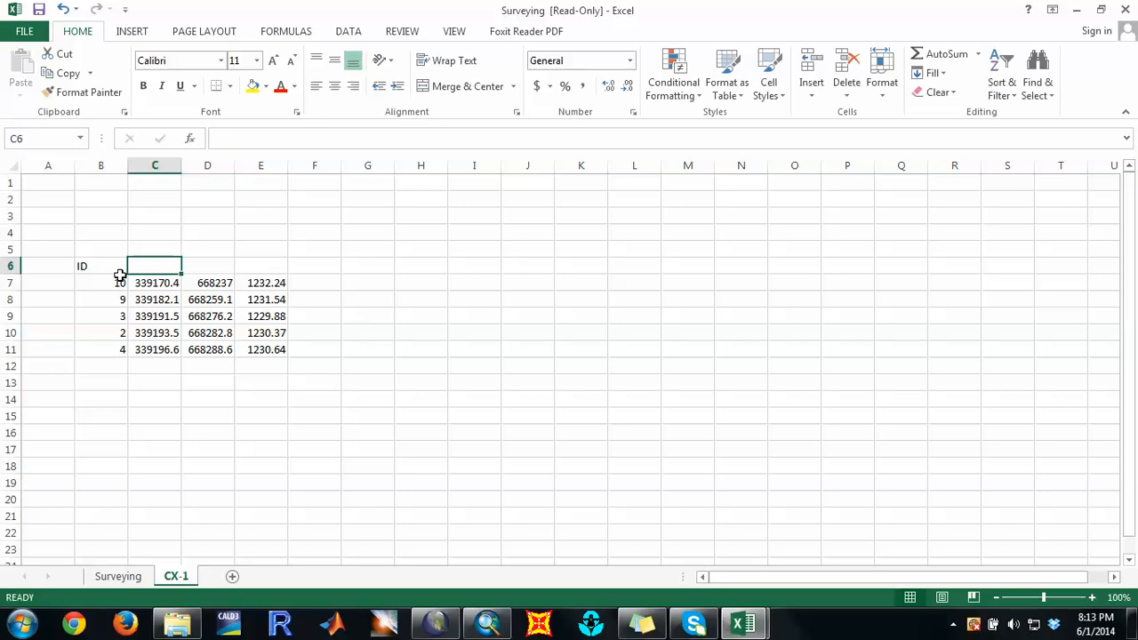
type("E")
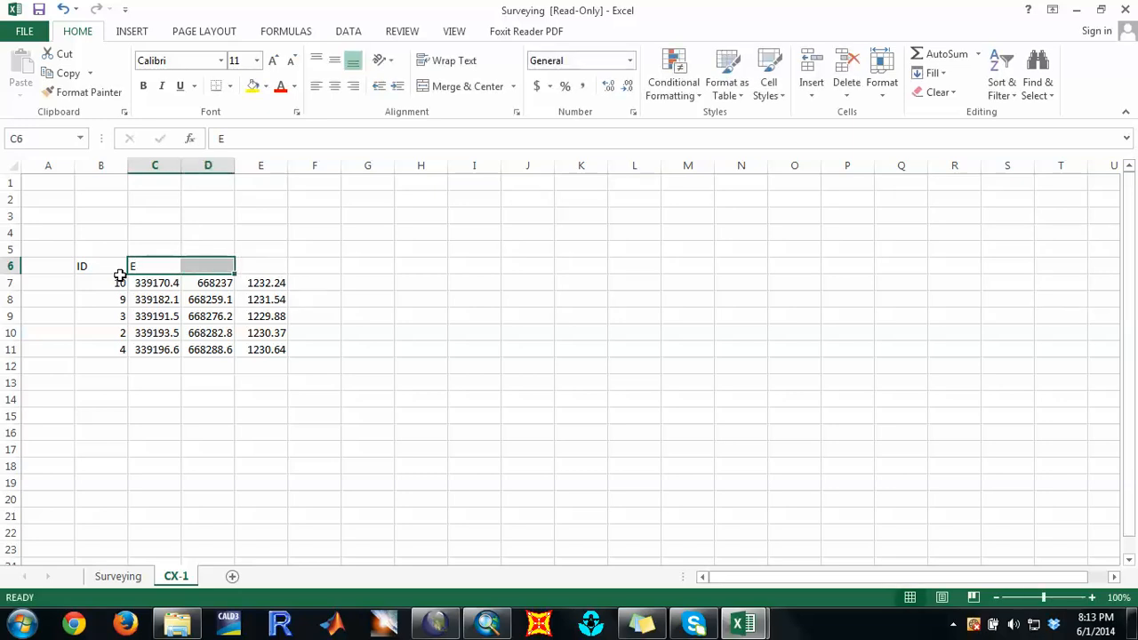
key("Tab")
type("N")
key("Tab")
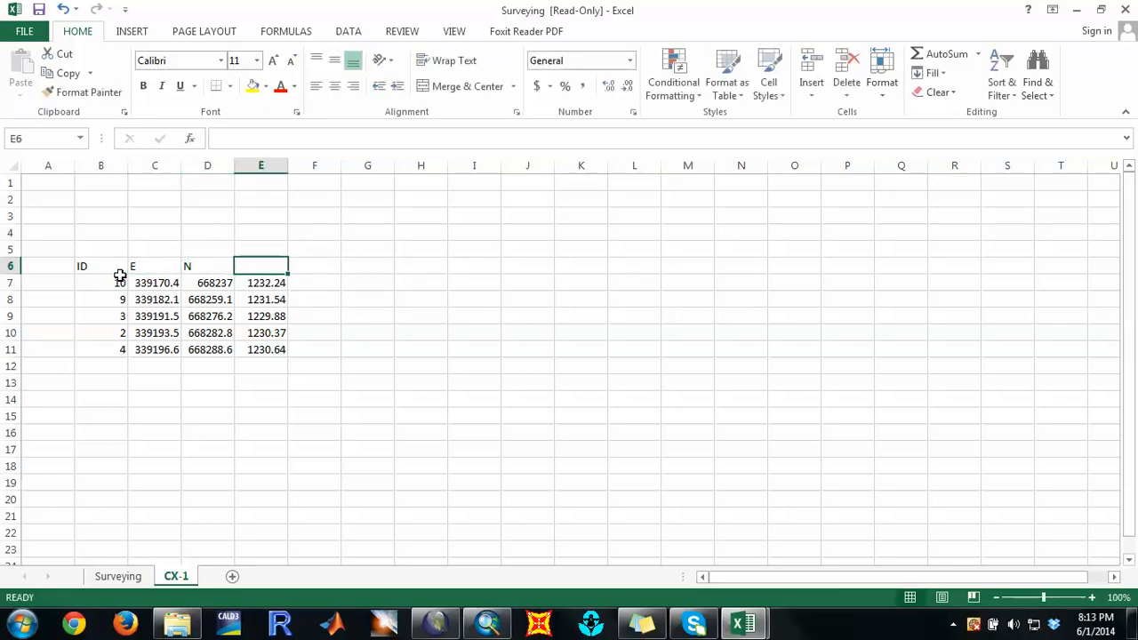
type("EL")
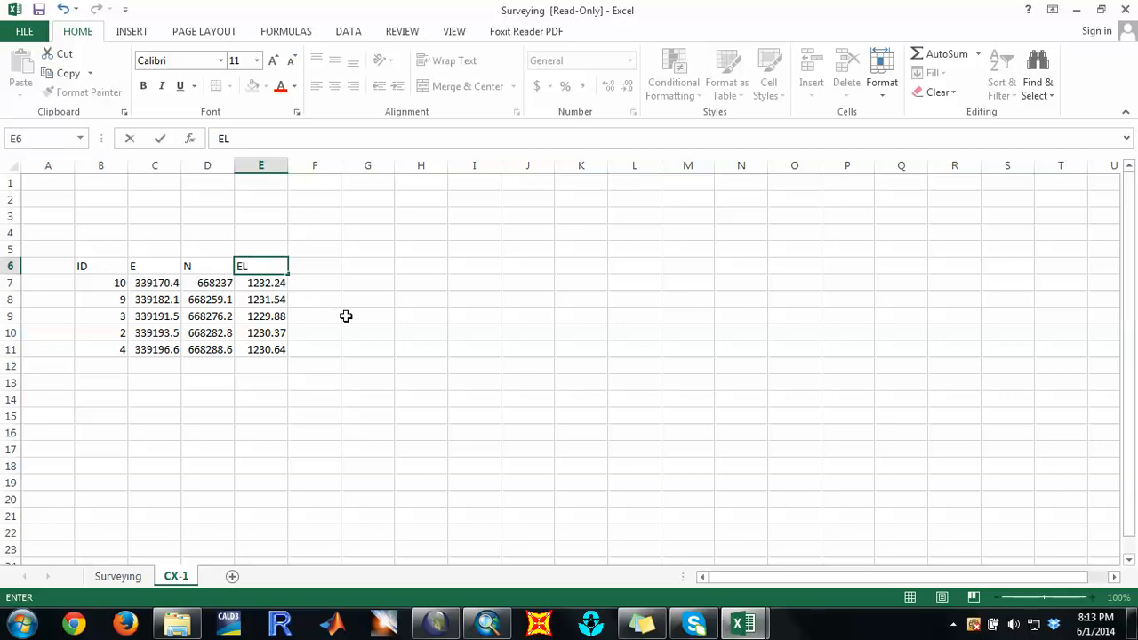
left_click(347, 315)
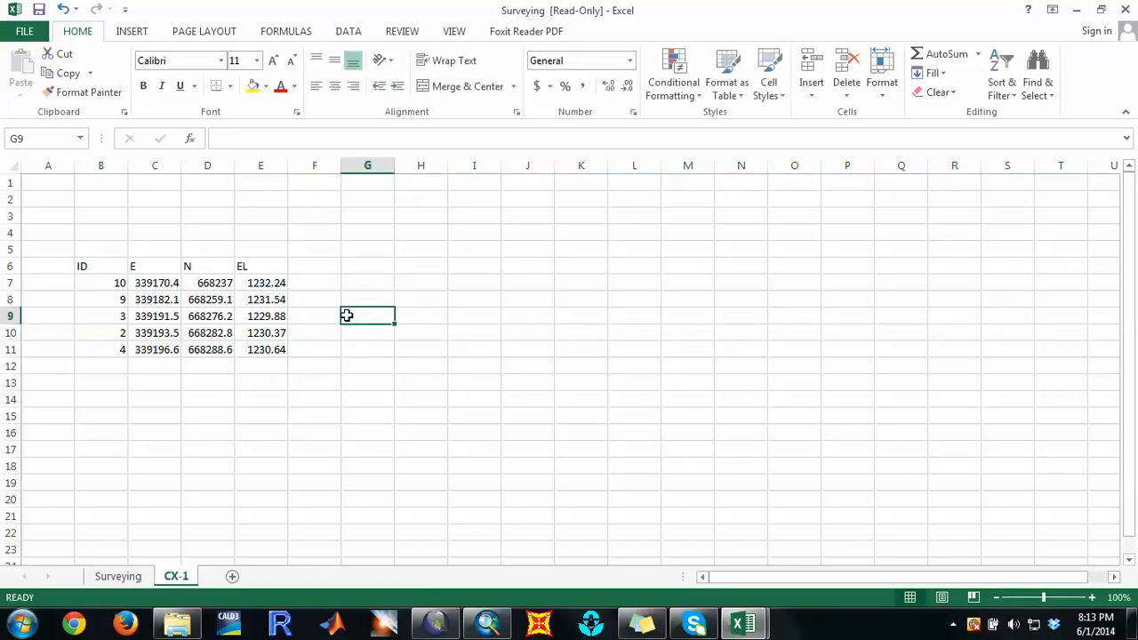
Step: Insert a scatter chart with straight lines plotting the EL values in E7:E11 against the E values in C7:C11
left_click_drag(171, 282, 171, 349)
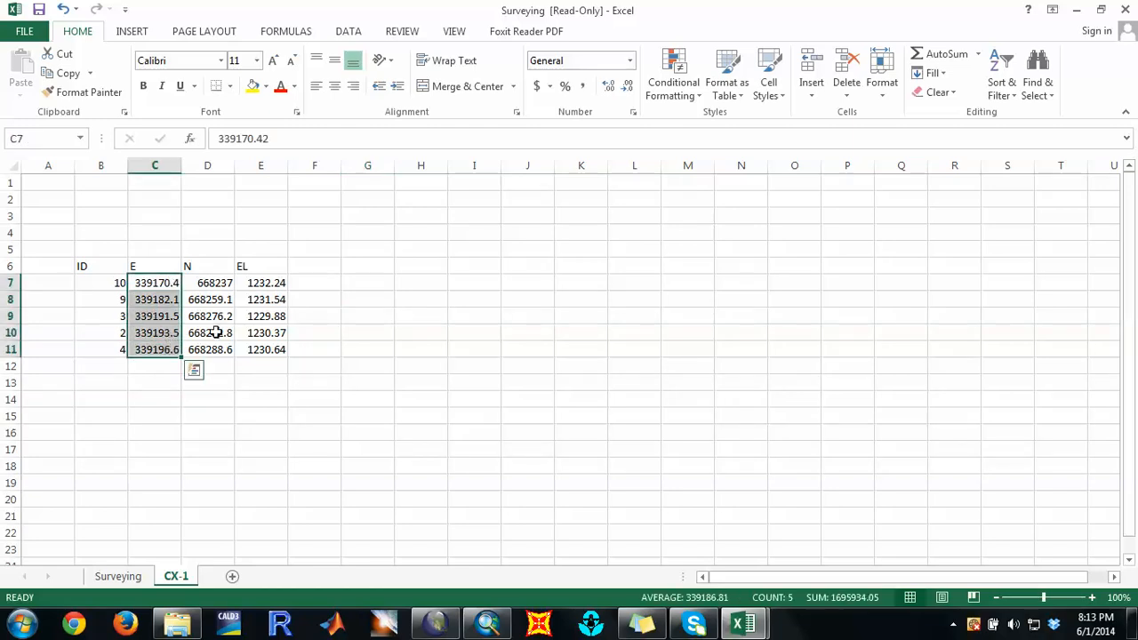
left_click_drag(271, 289, 268, 352, "ctrl")
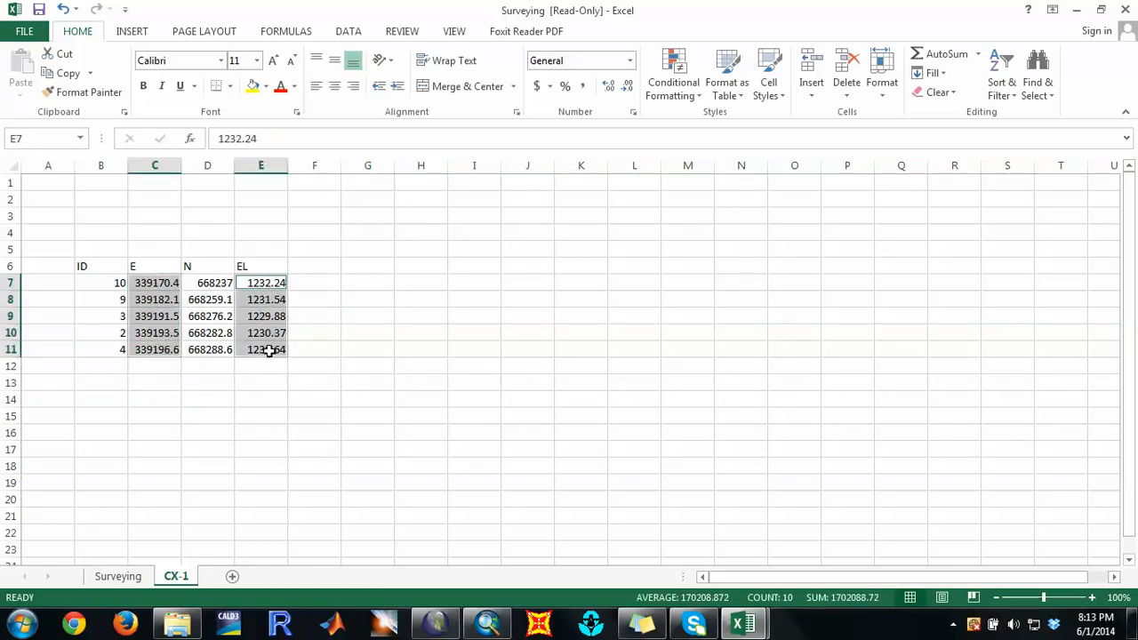
left_click(132, 34)
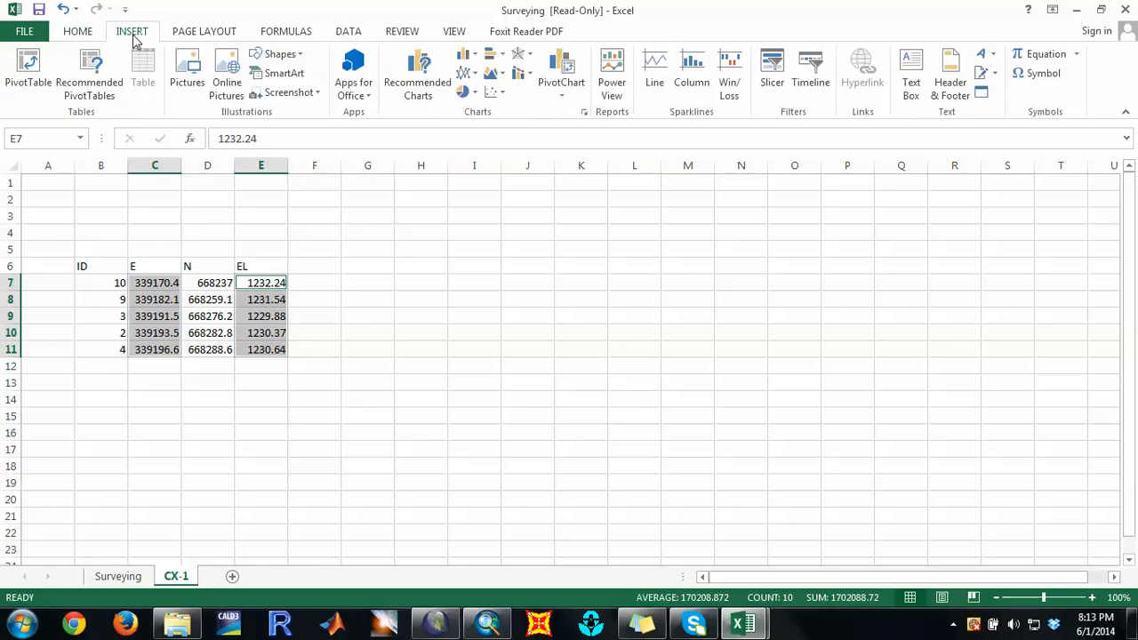
left_click(499, 94)
left_click(554, 190)
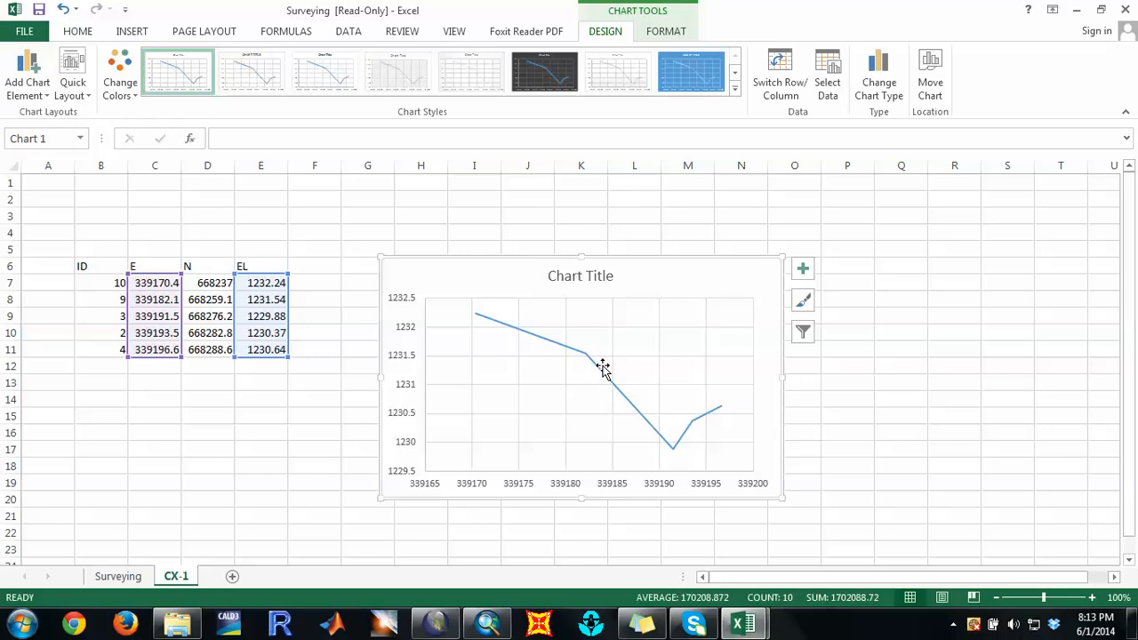
left_click(847, 428)
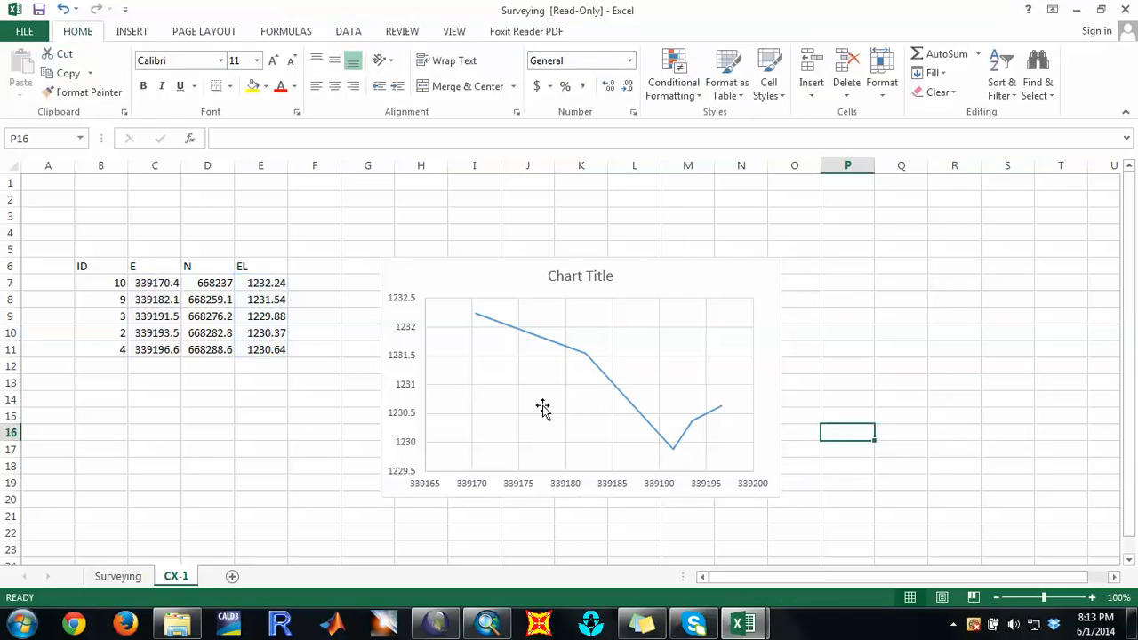
Step: Add a new worksheet to the Surveying workbook and check the second cross-section's point IDs on the ArcMap map
left_click(233, 578)
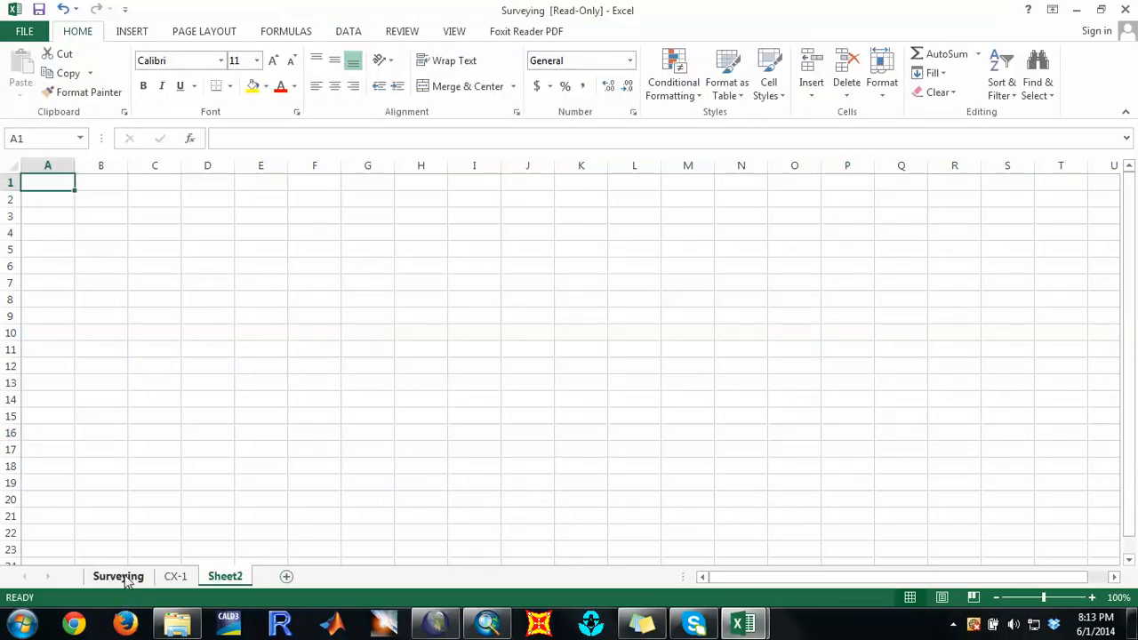
left_click(117, 576)
left_click(373, 487)
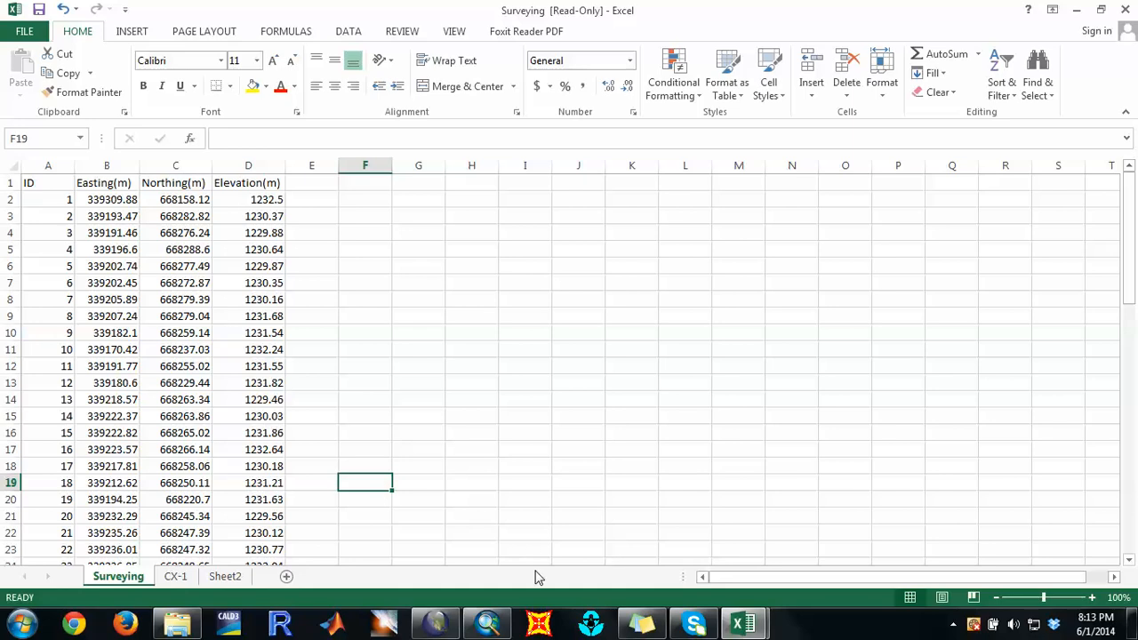
left_click(487, 623)
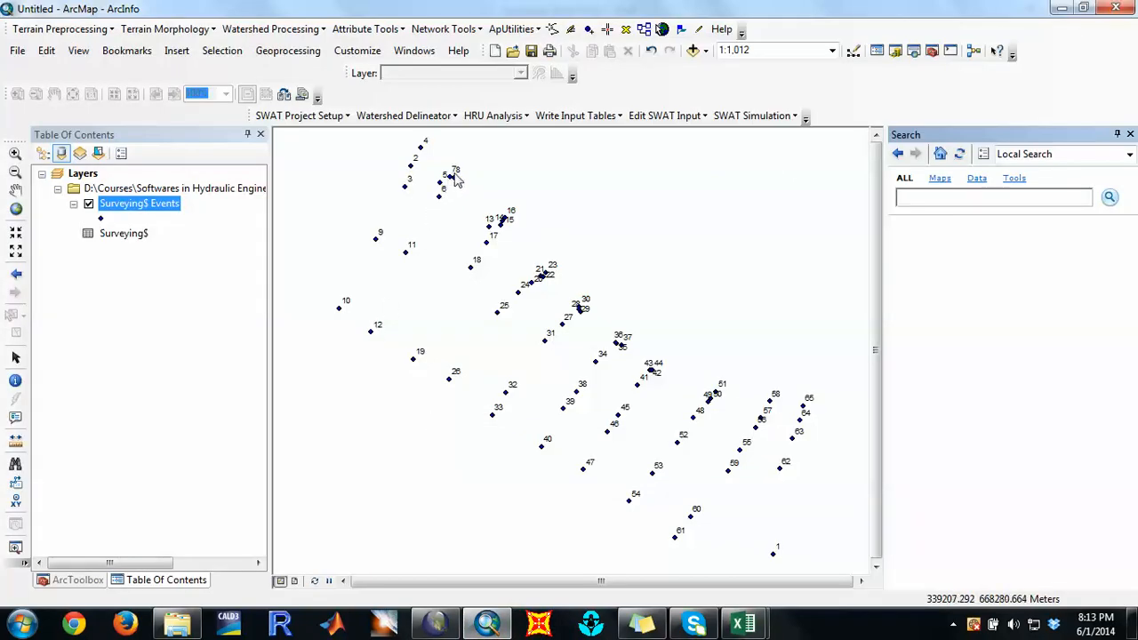
left_click(487, 622)
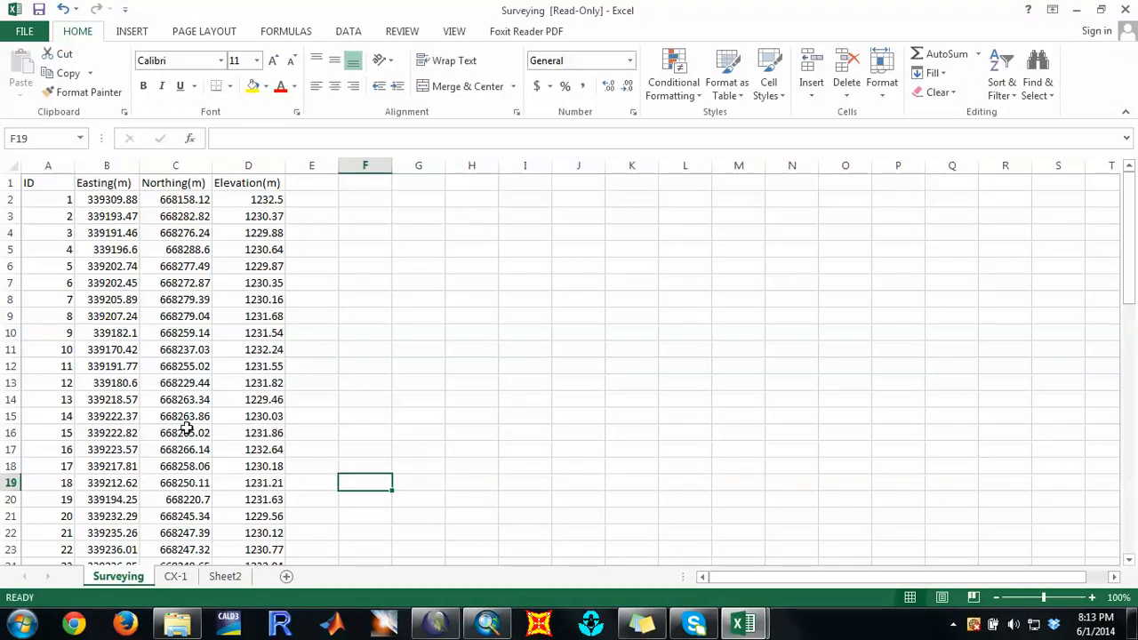
Step: Copy the records of points 5 to 8 and points 11 and 12 from the Surveying sheet
left_click_drag(52, 270, 276, 316)
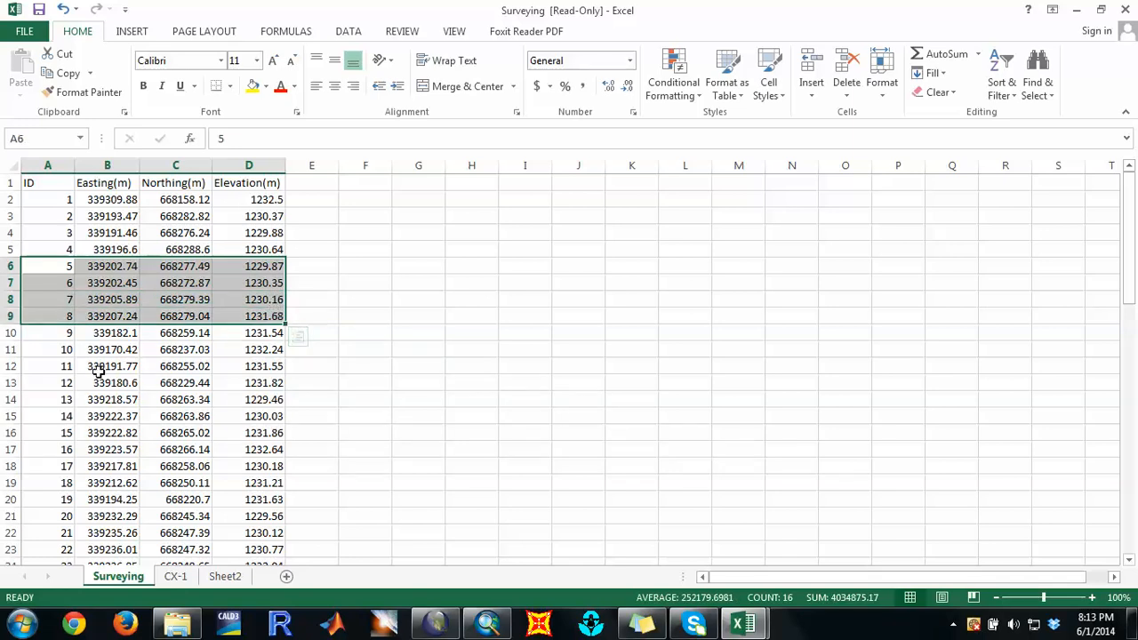
left_click_drag(56, 368, 264, 382)
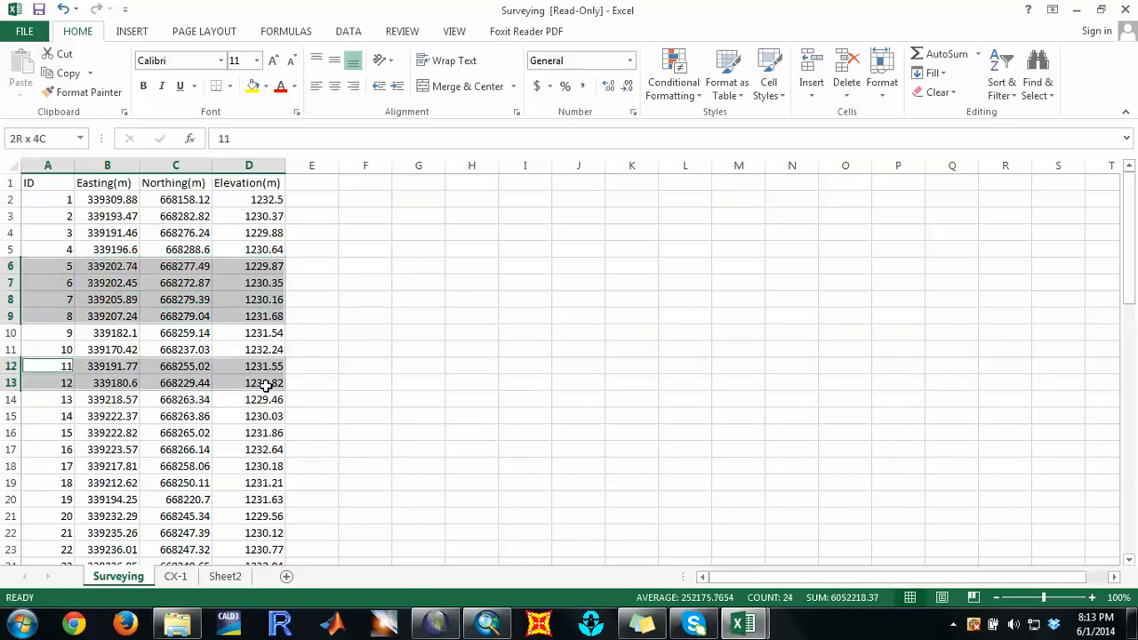
right_click(245, 381)
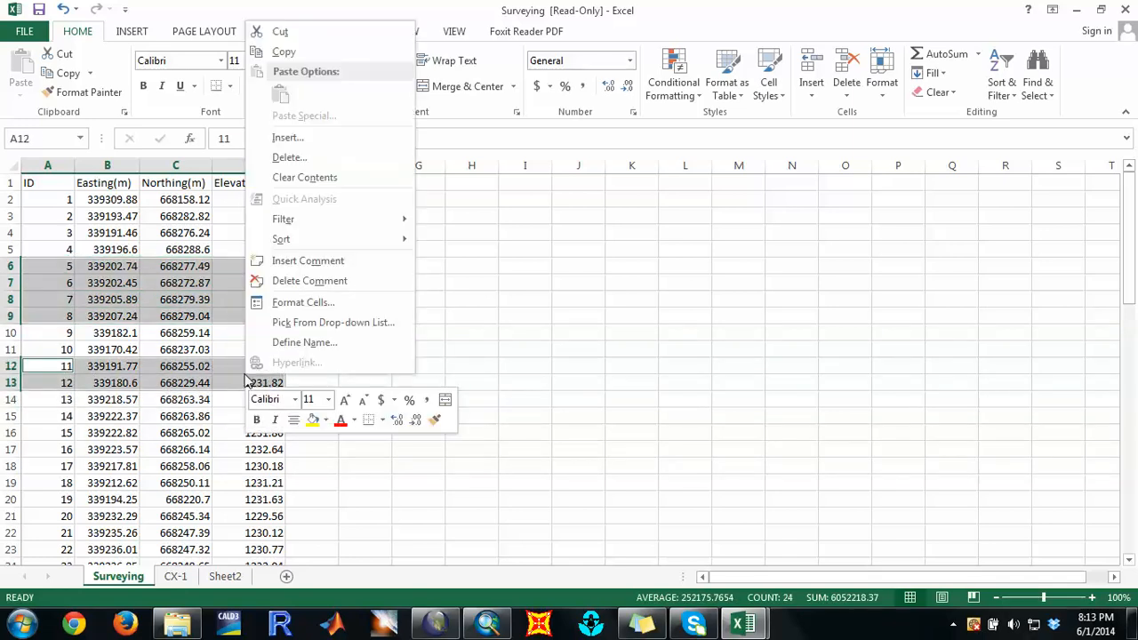
left_click(284, 52)
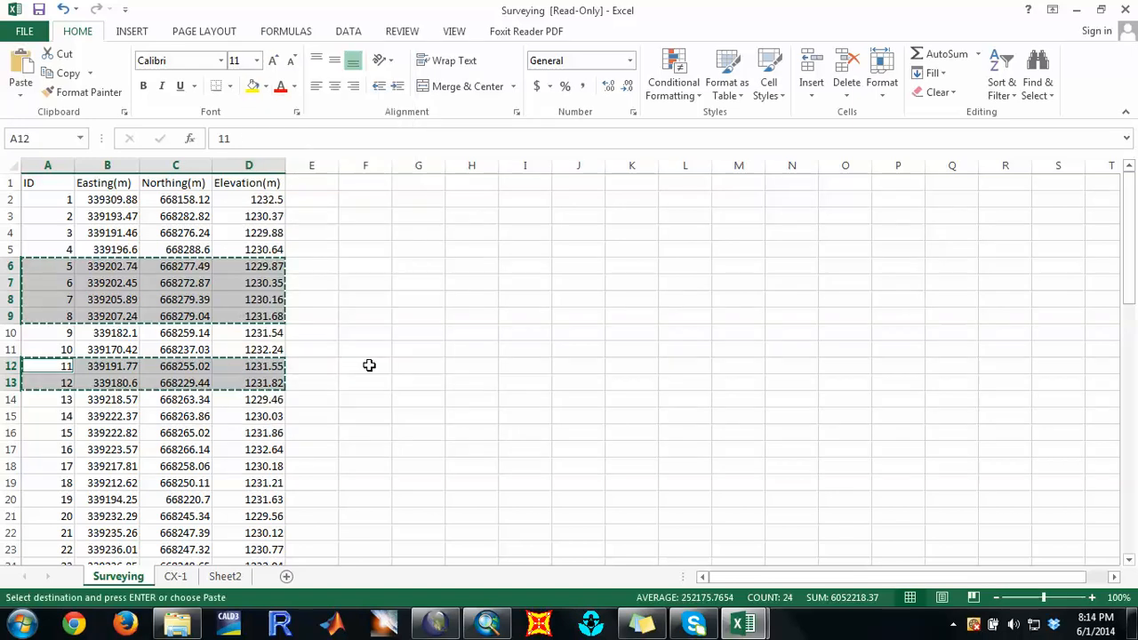
Step: Rename the new sheet as CX-2 and paste the copied point records starting at cell B4
left_click(225, 576)
right_click(222, 576)
left_click(247, 418)
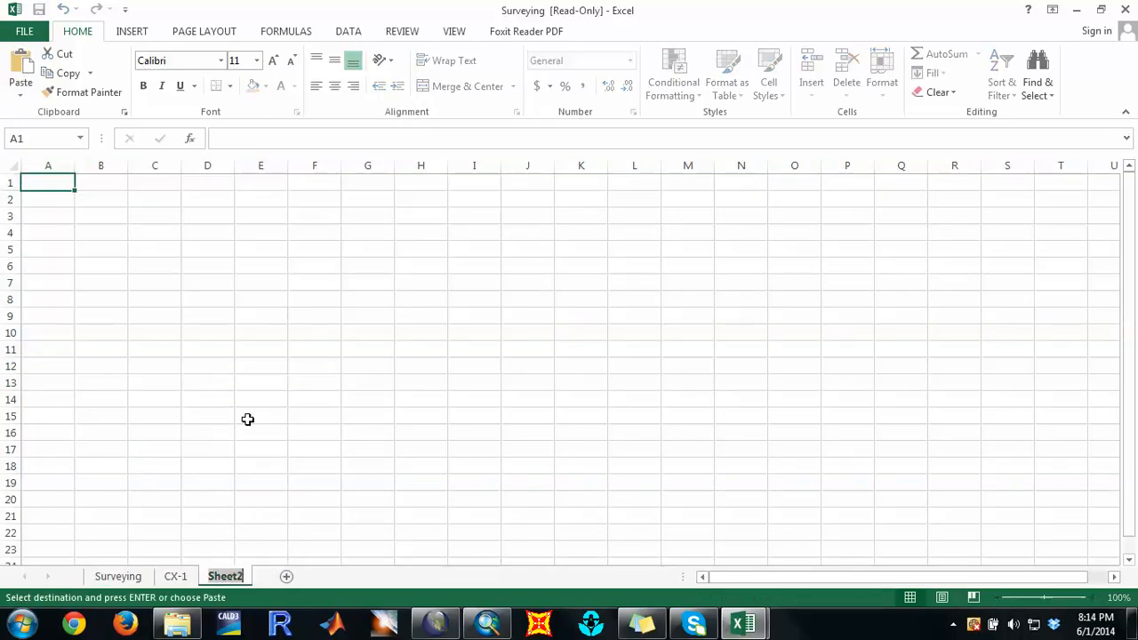
key("BackSpace")
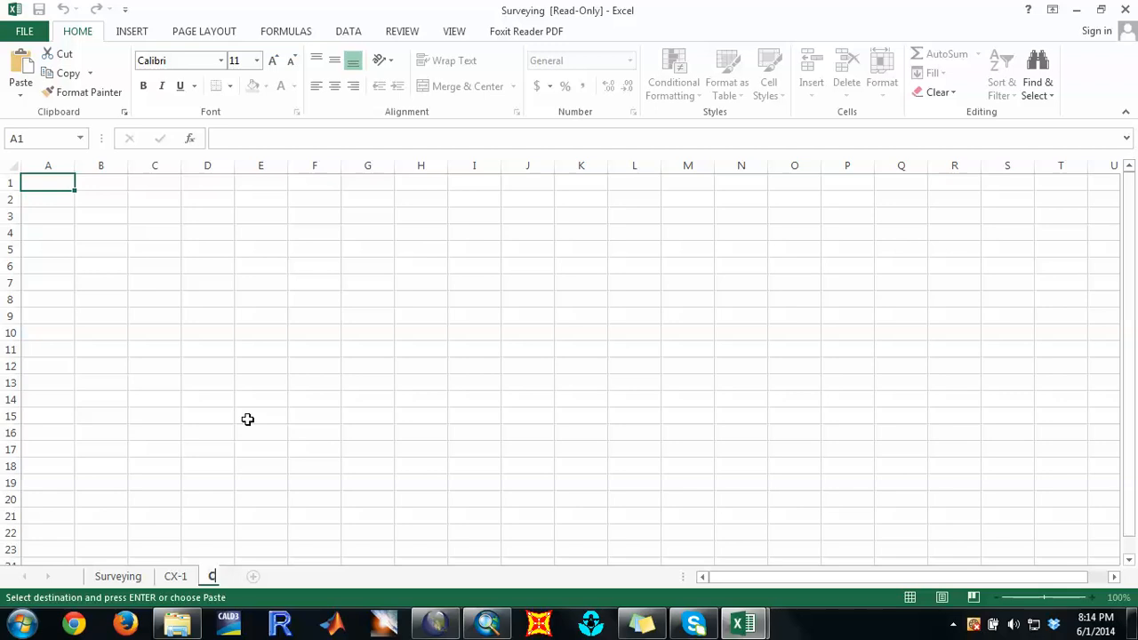
left_click(101, 229)
key("ctrl+v")
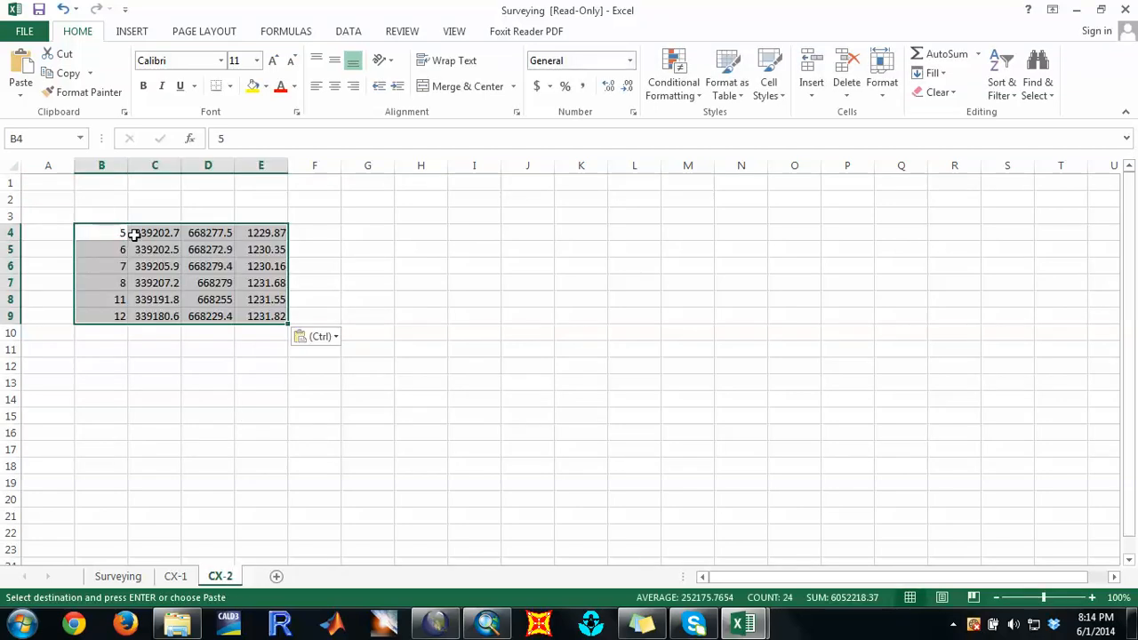
left_click(244, 335)
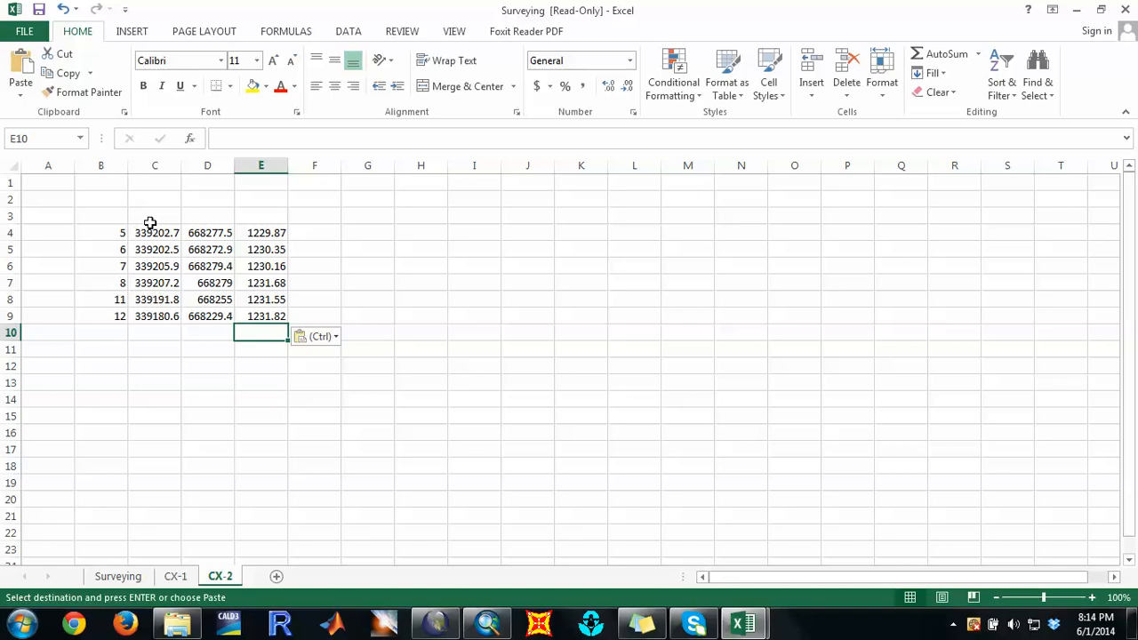
left_click_drag(151, 233, 153, 317)
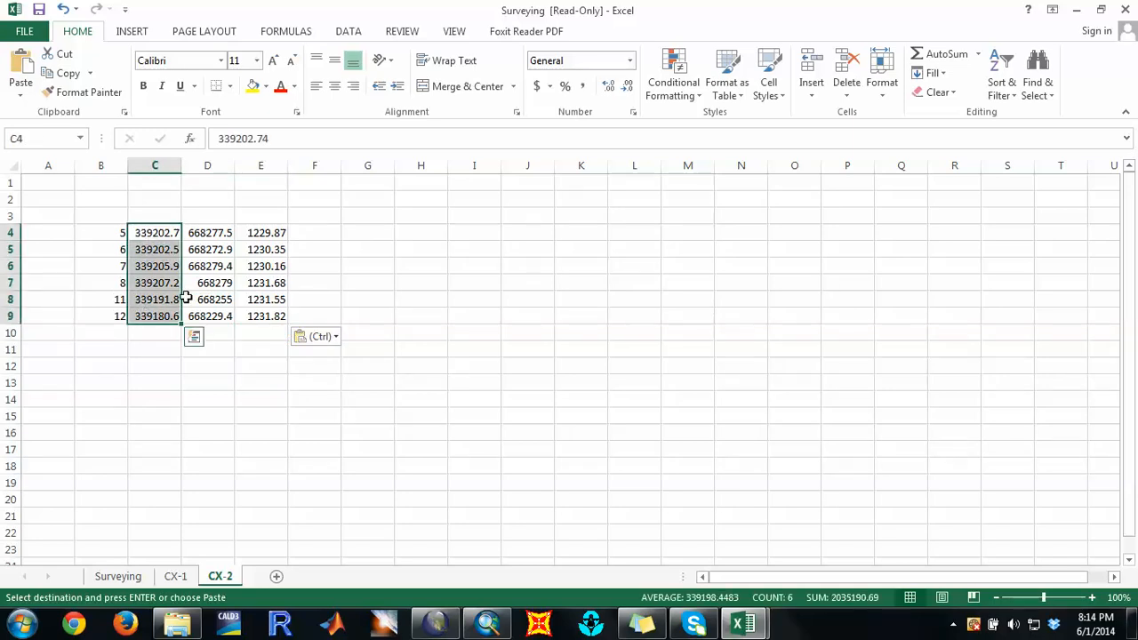
left_click_drag(272, 240, 260, 321)
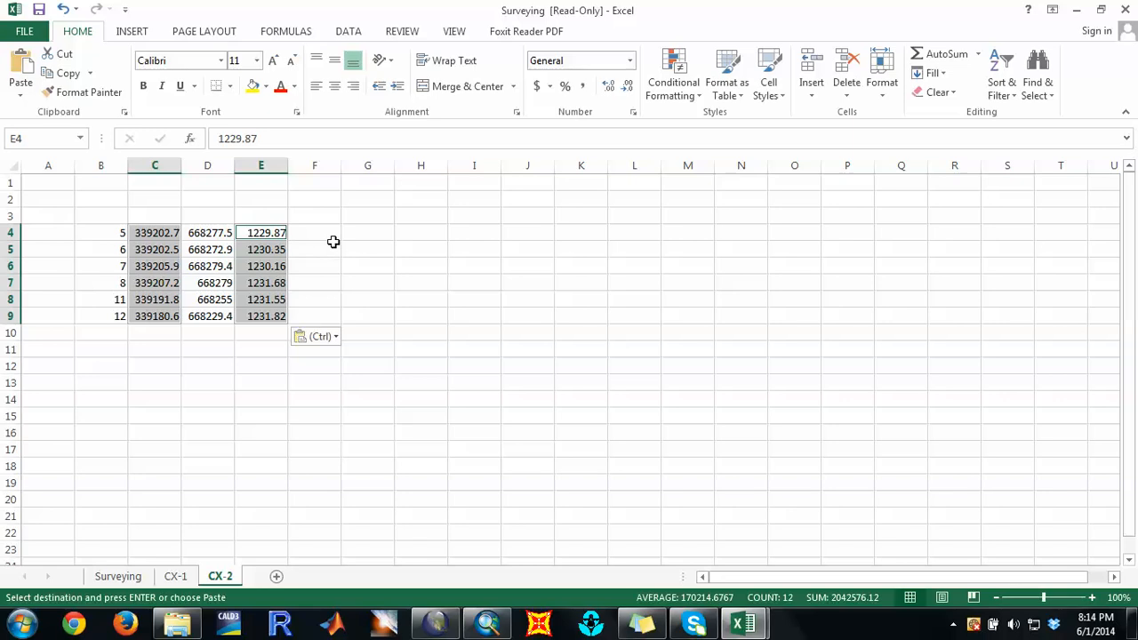
left_click(150, 38)
left_click(494, 93)
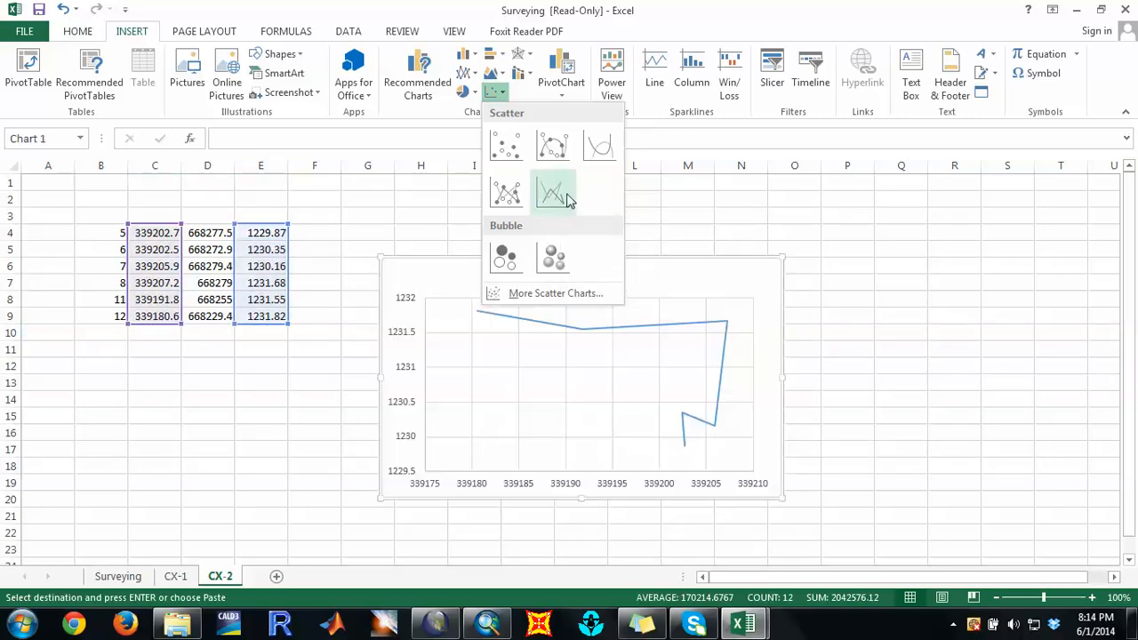
left_click(757, 201)
left_click(240, 215)
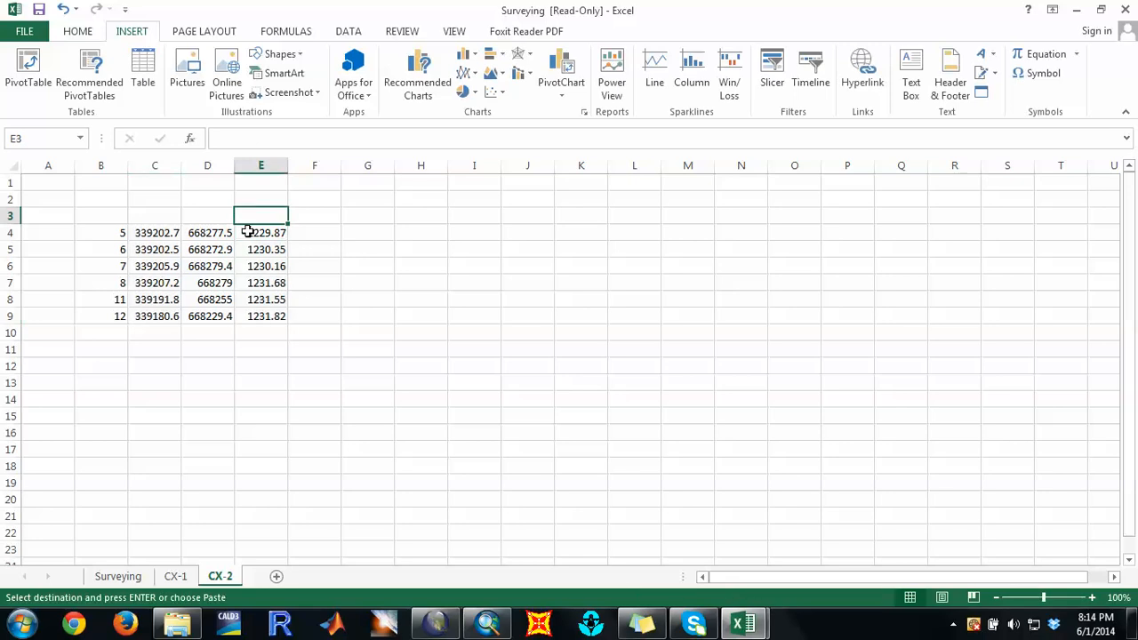
left_click_drag(257, 236, 260, 300)
left_click_drag(153, 233, 155, 312)
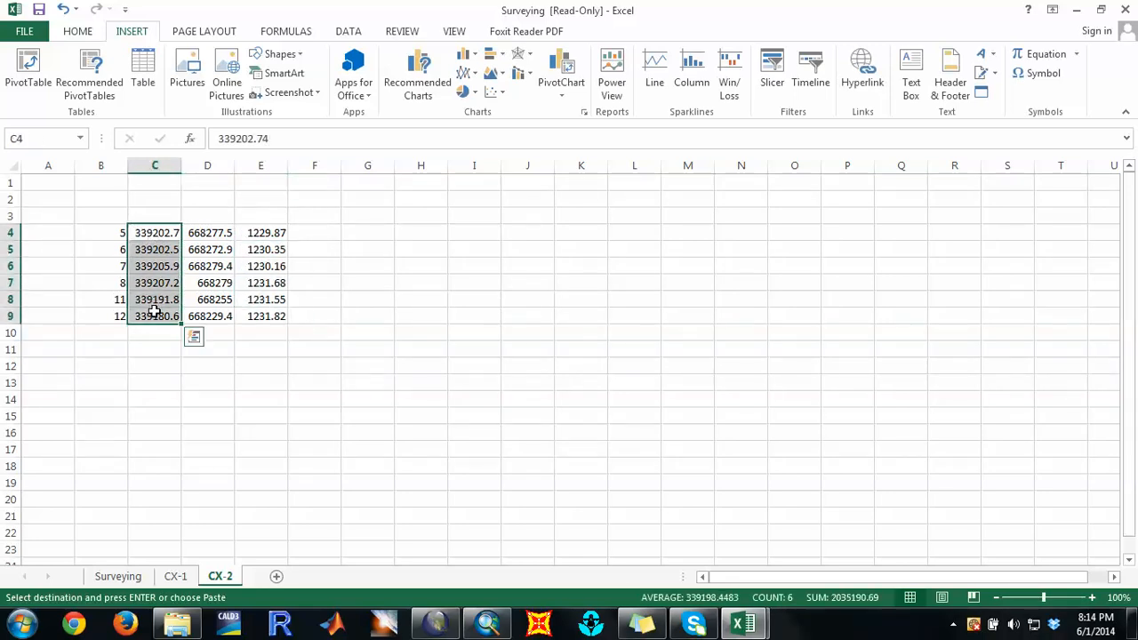
left_click_drag(257, 233, 257, 317, "ctrl")
left_click(495, 266)
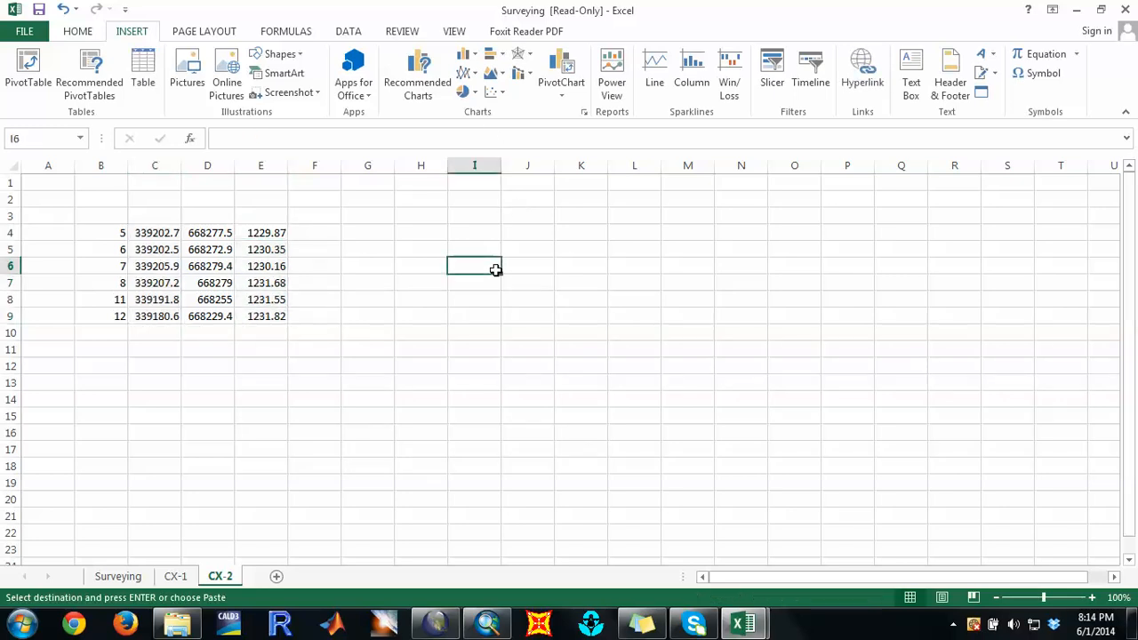
Step: Check the point sequence on the ArcMap map and move point 11's record in CX-2 to row 10, below point 12's
left_click(486, 625)
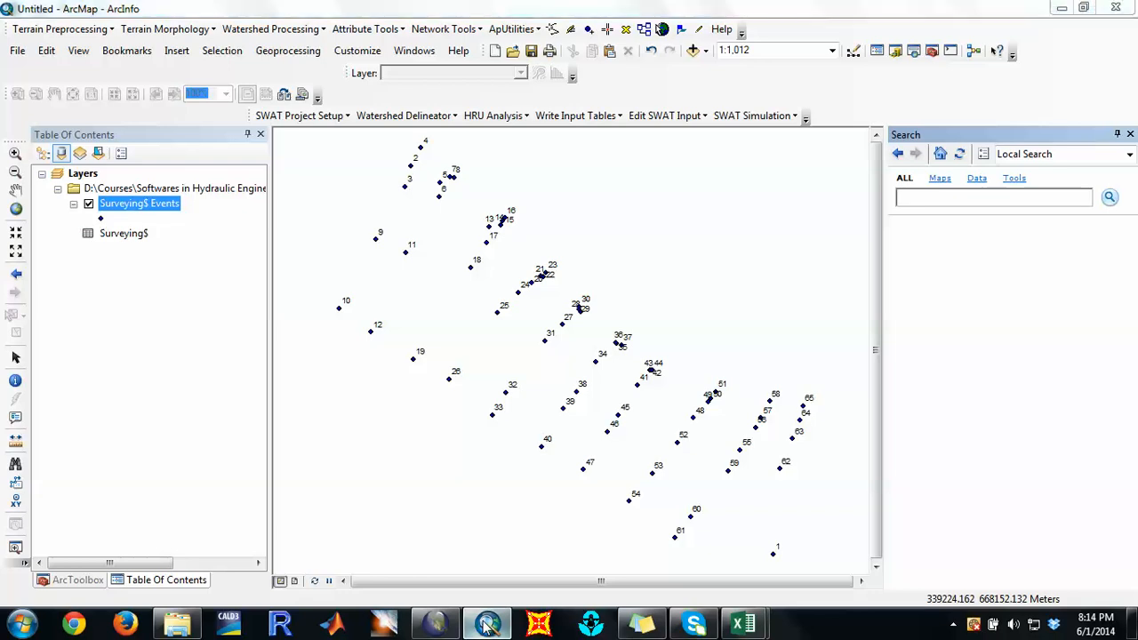
left_click(486, 625)
left_click(113, 302)
left_click_drag(113, 302, 279, 299)
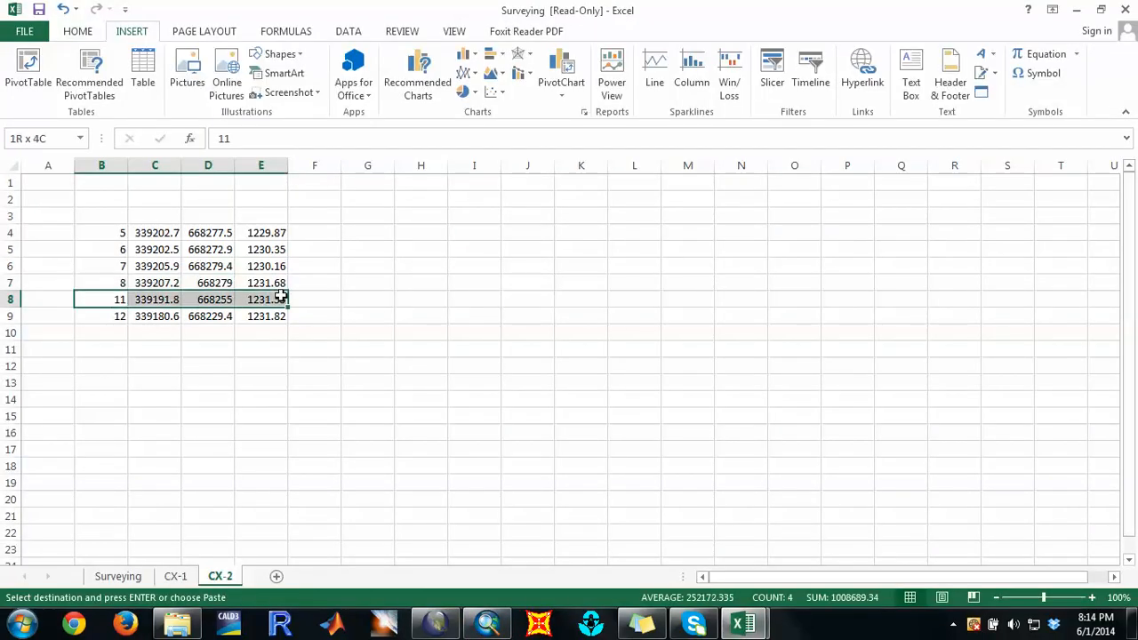
left_click(263, 313)
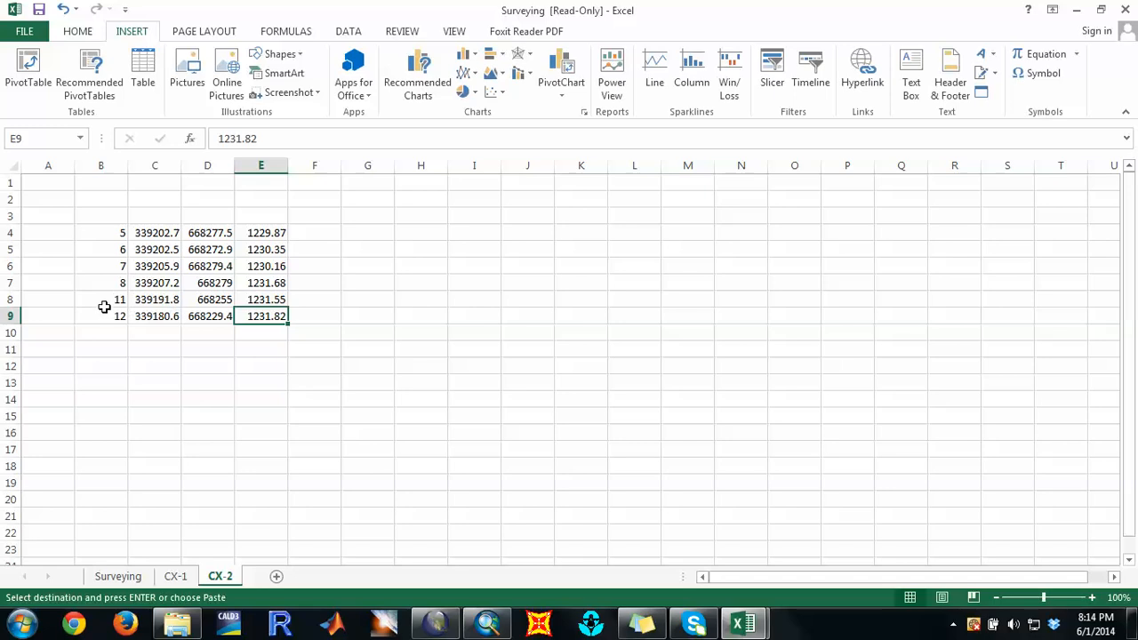
left_click_drag(104, 306, 261, 336)
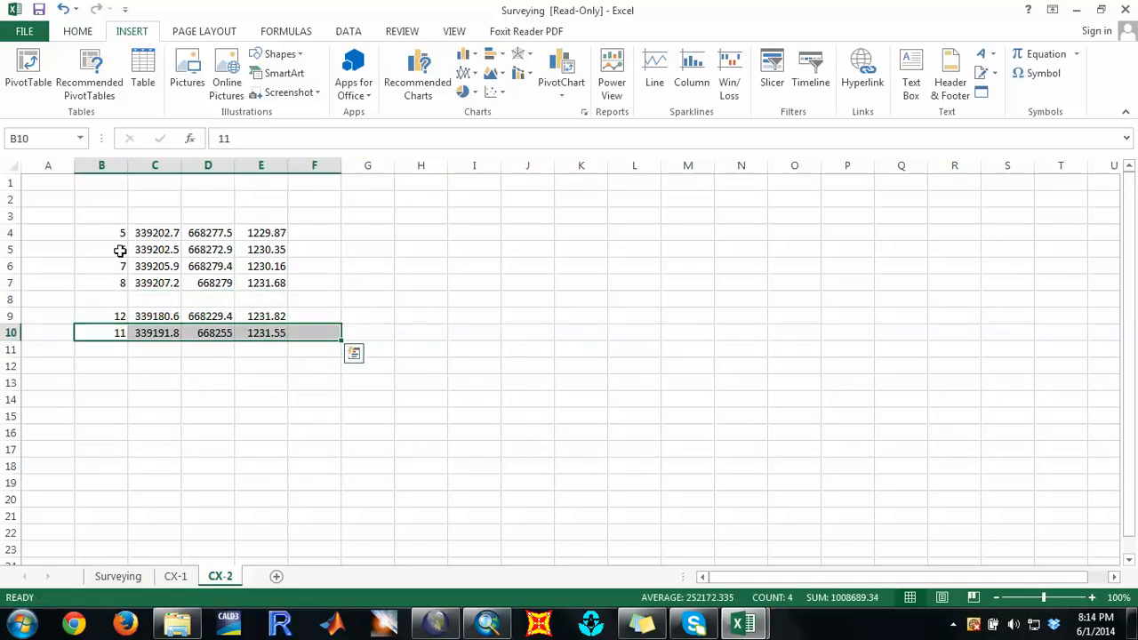
Step: Move the records of points 6, 5, 7 and 8 in that order to rows 11 to 14 of CX-2, and check them against the ArcMap map
left_click_drag(117, 245, 255, 357)
left_click_drag(108, 233, 269, 367)
left_click_drag(108, 271, 256, 399)
left_click(374, 384)
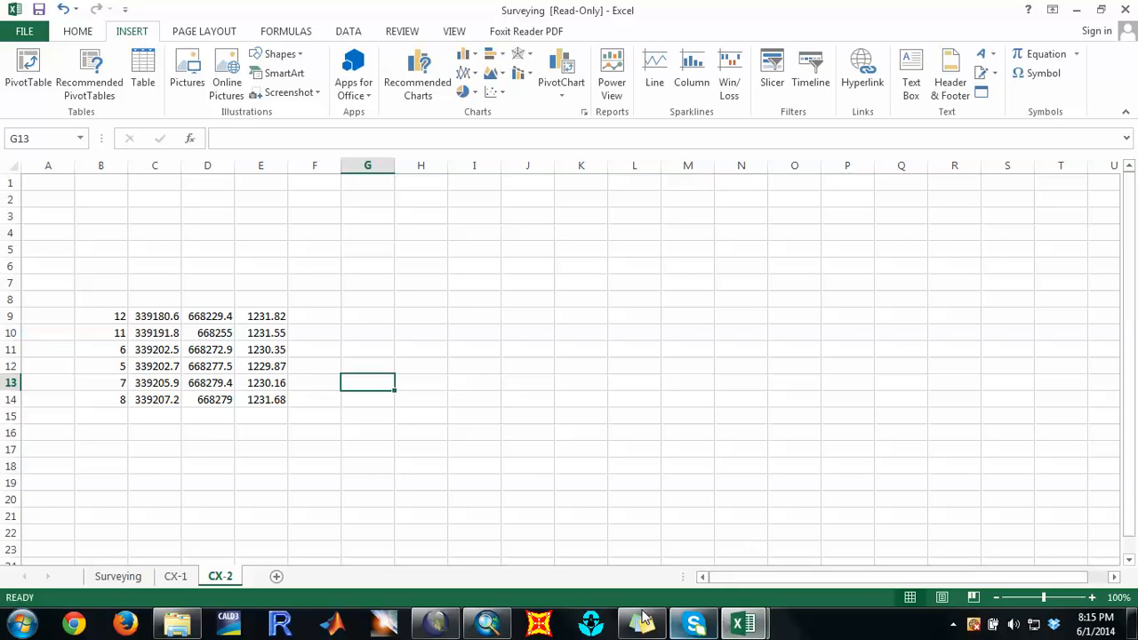
left_click(487, 624)
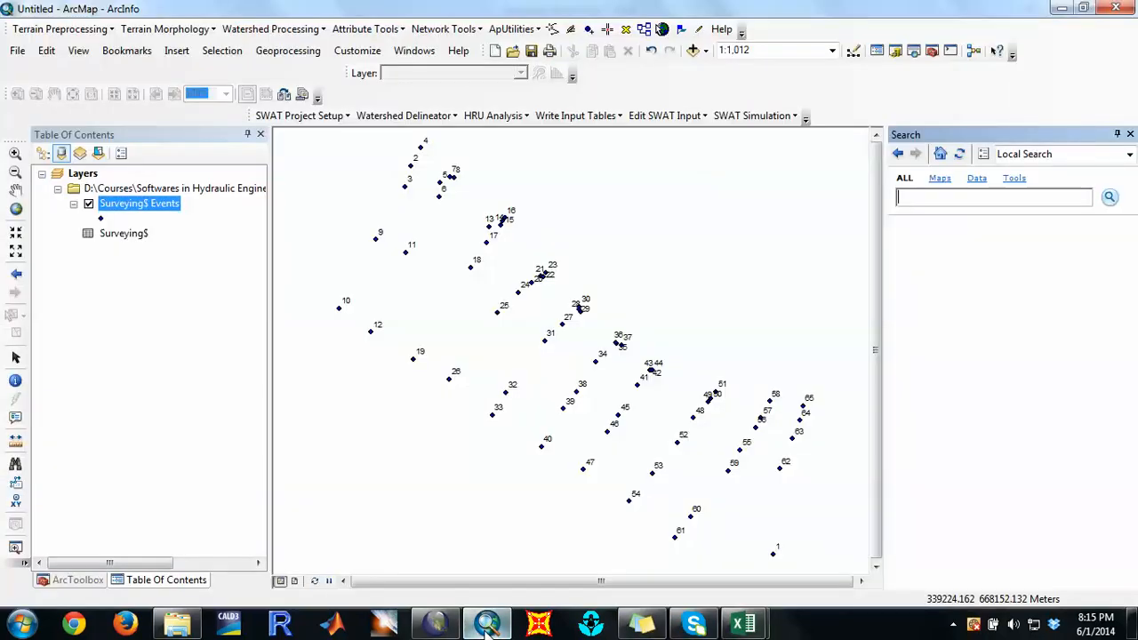
left_click(487, 624)
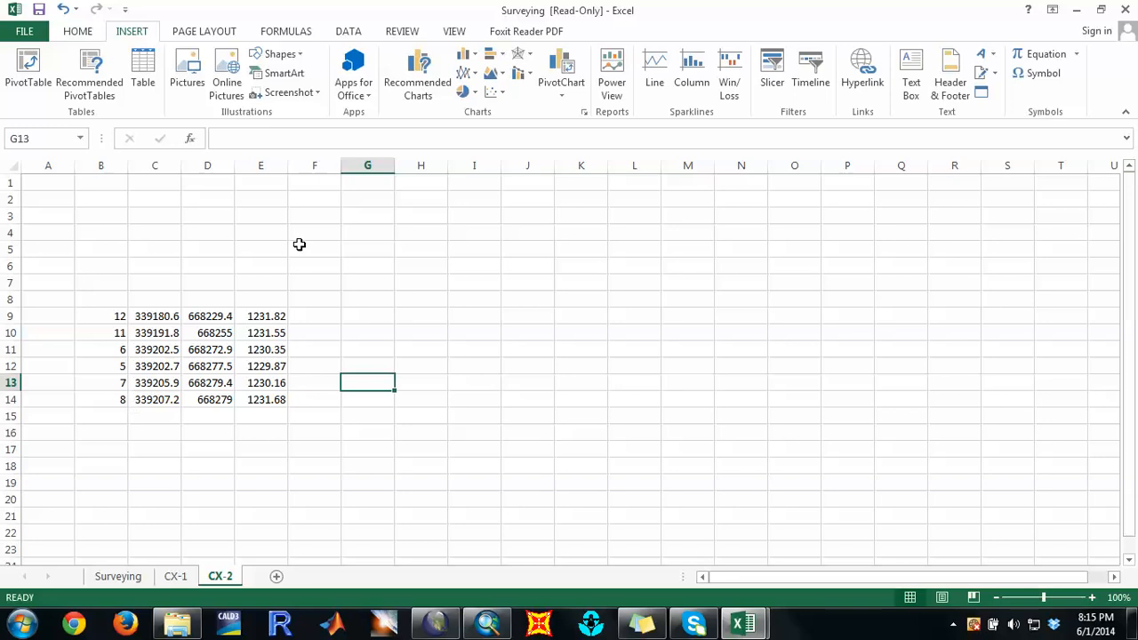
Step: Insert a scatter chart with straight lines plotting the elevations in E9:E14 against the eastings in C9:C14
left_click_drag(150, 320, 159, 397)
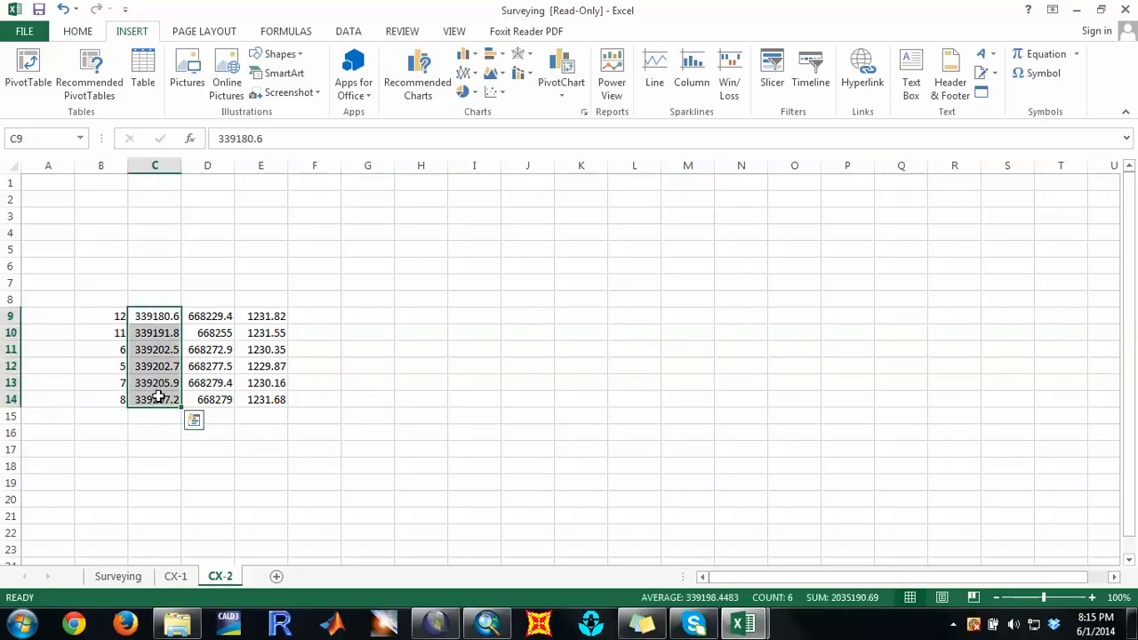
left_click_drag(258, 318, 267, 401)
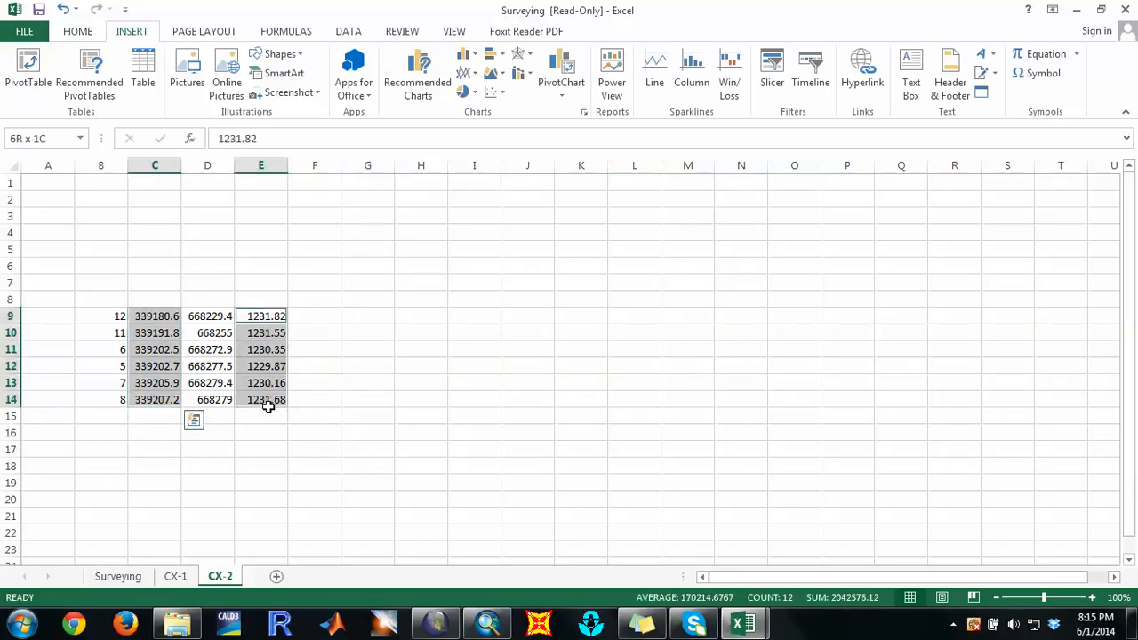
left_click(490, 92)
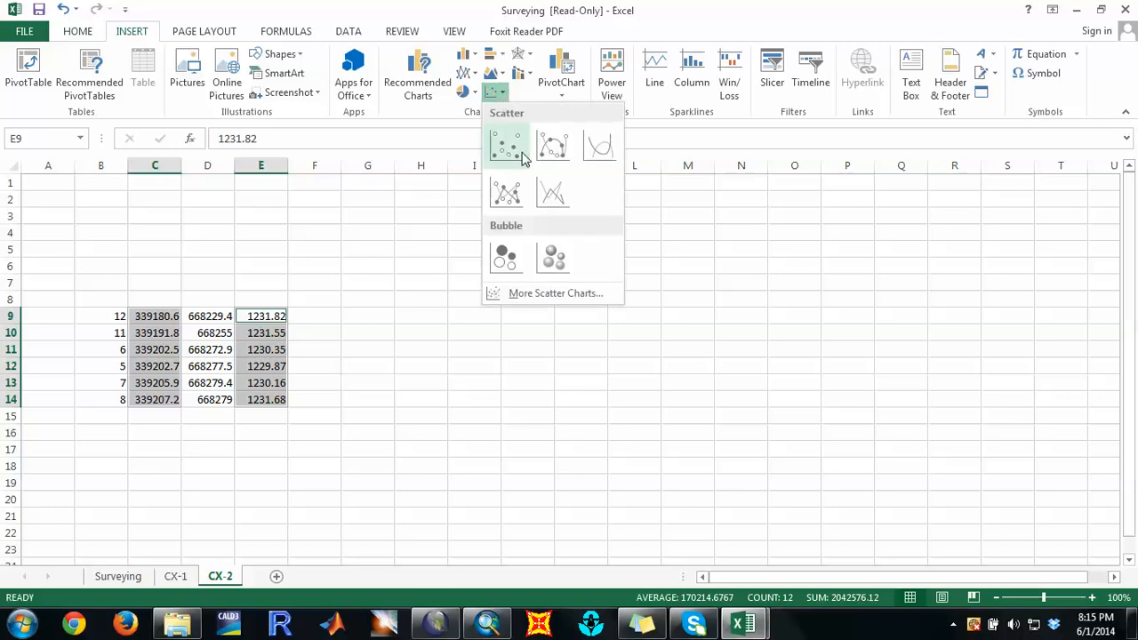
left_click(551, 191)
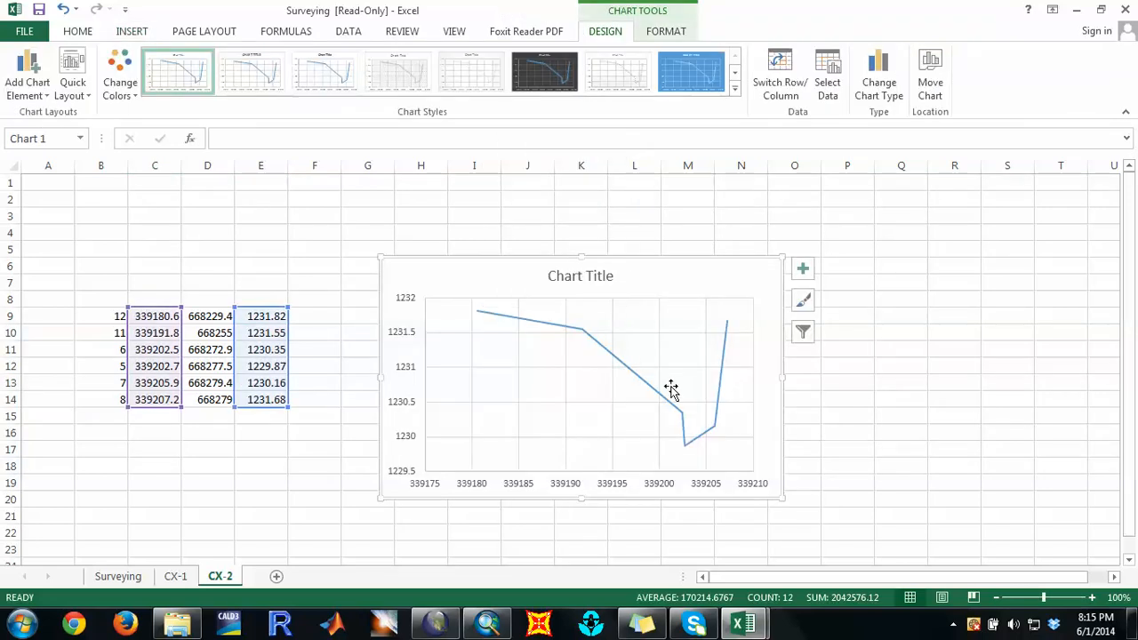
left_click(302, 464)
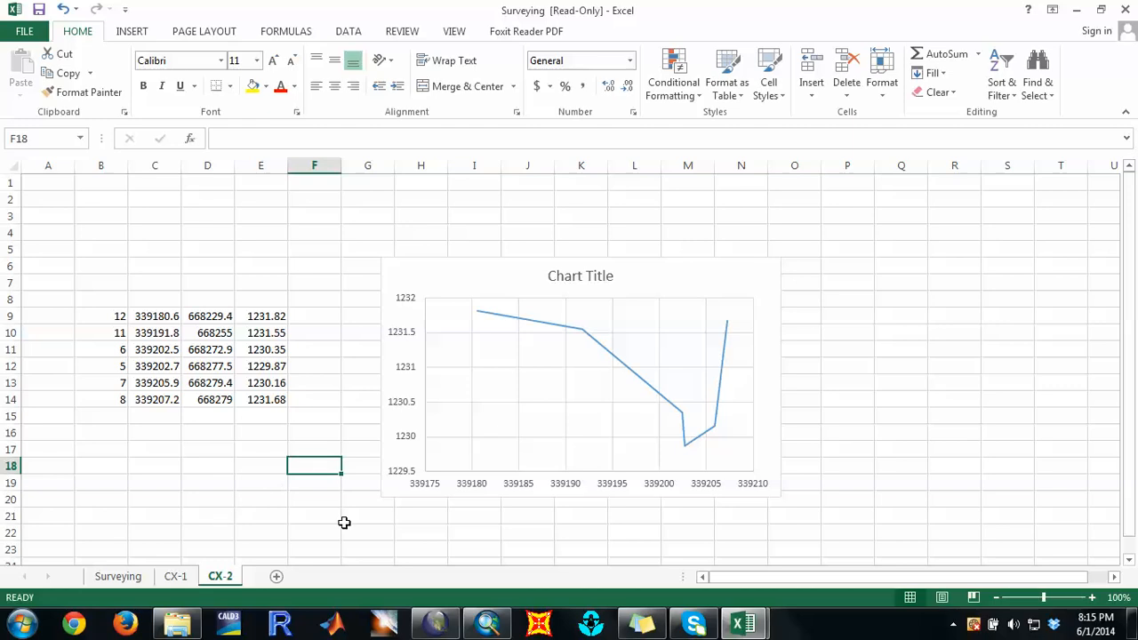
Step: Review the remaining cross-section points in ArcMap and view the CX-1 sheet of the Copy of Surveying workbook in Excel
left_click(487, 622)
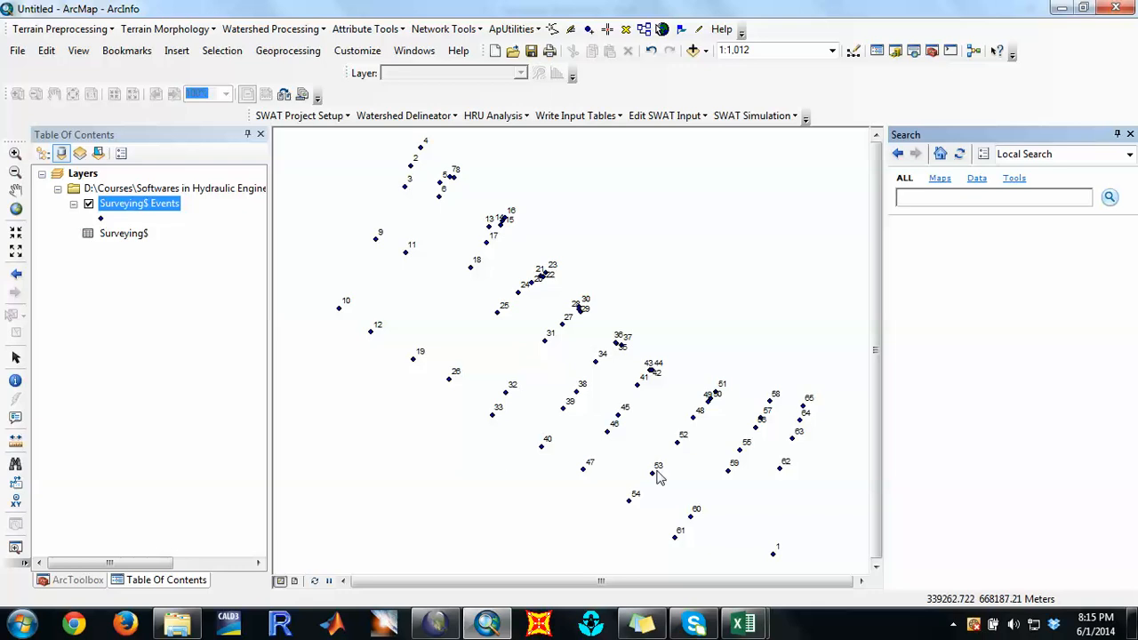
mouse_move(762, 627)
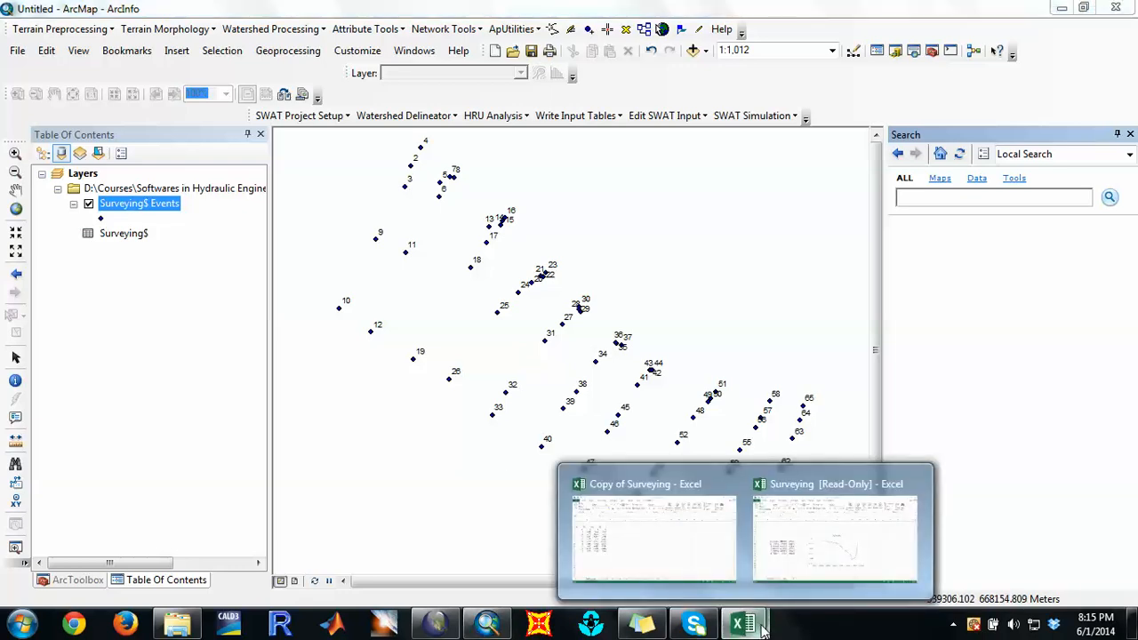
mouse_move(708, 580)
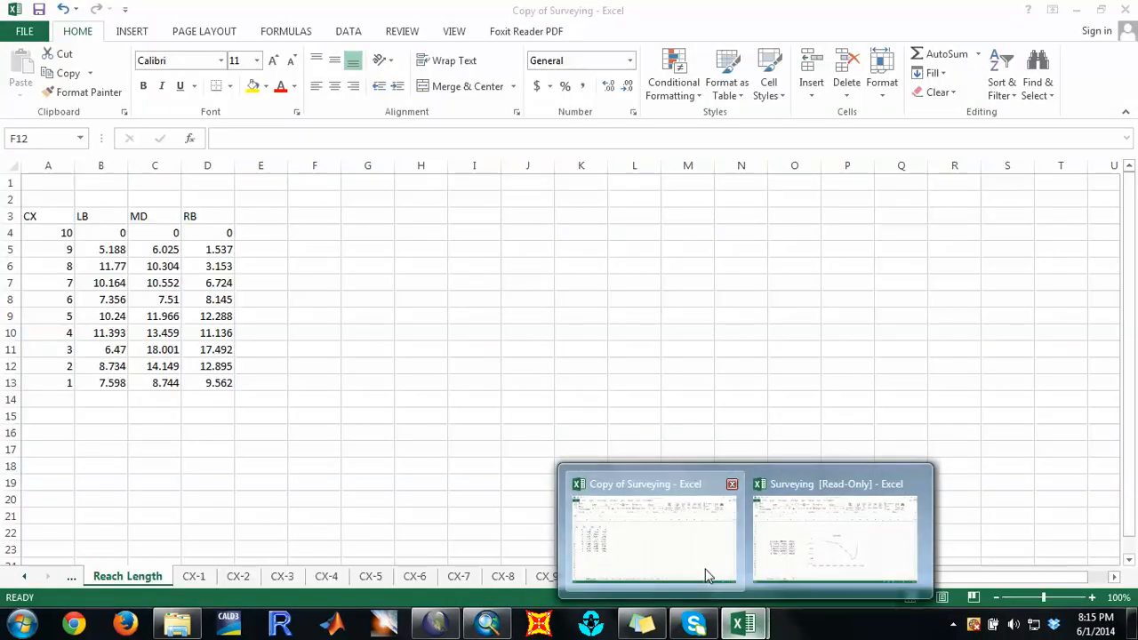
left_click(708, 576)
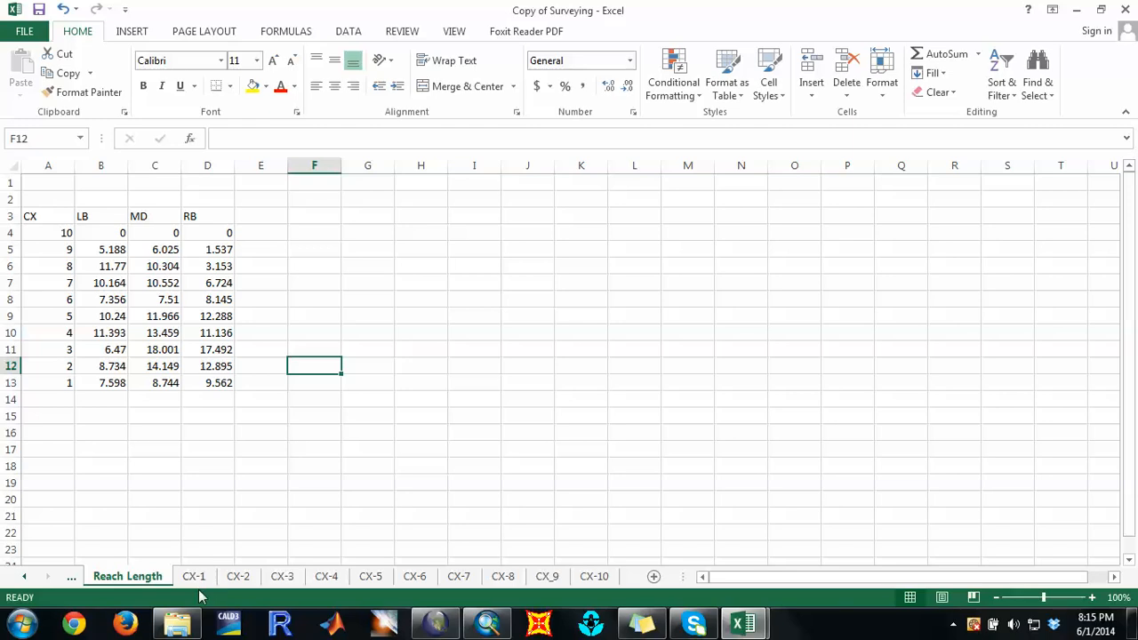
left_click(196, 577)
left_click(239, 320)
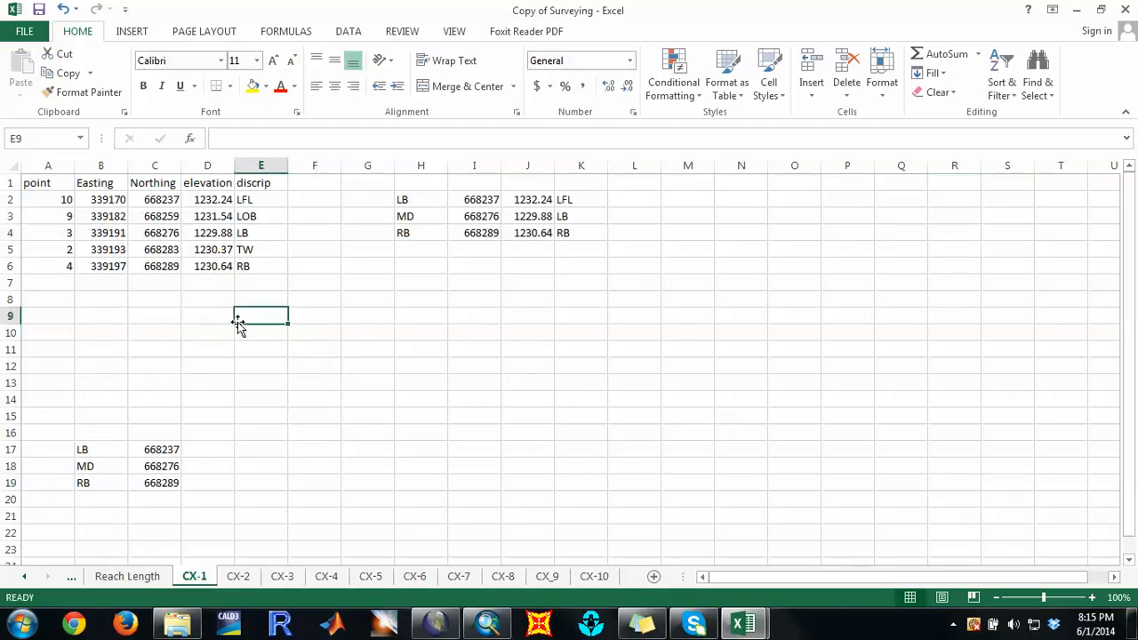
Step: Insert a scatter chart with straight lines on CX-1 plotting the elevations in D2:D6 against the eastings in B2:B6
left_click_drag(117, 202, 116, 266)
left_click_drag(212, 199, 212, 266)
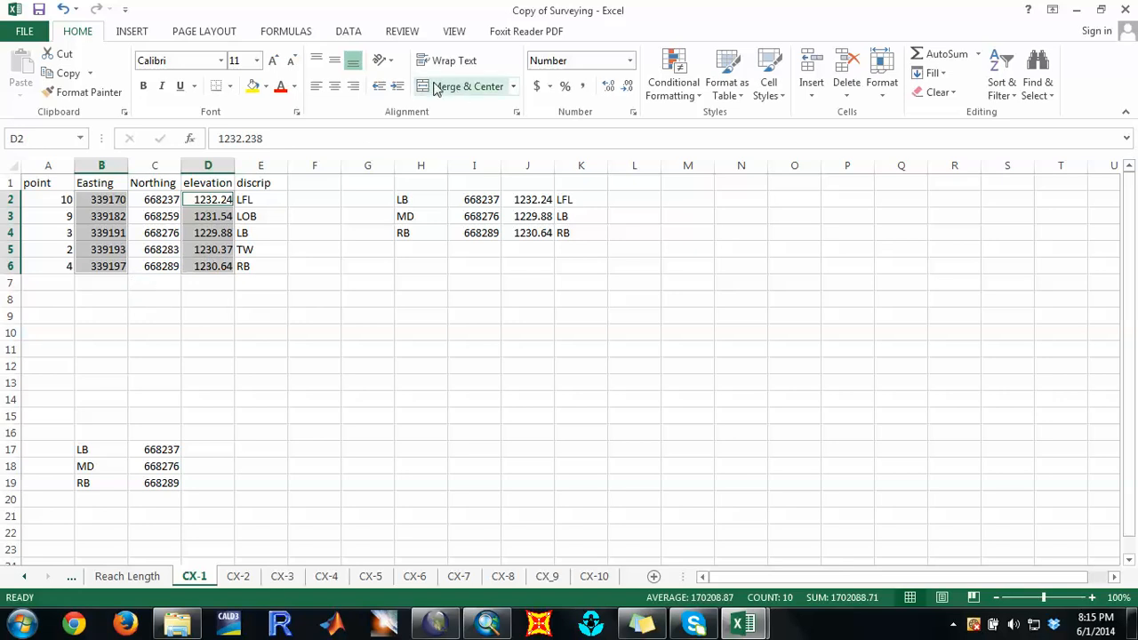
left_click(127, 33)
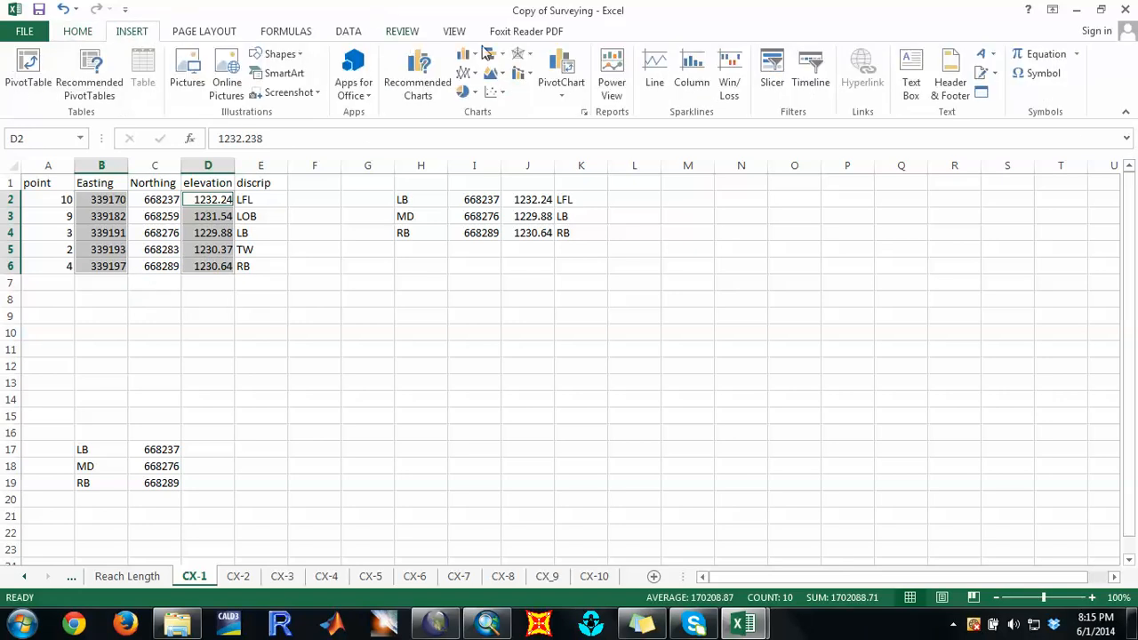
left_click(493, 91)
left_click(553, 197)
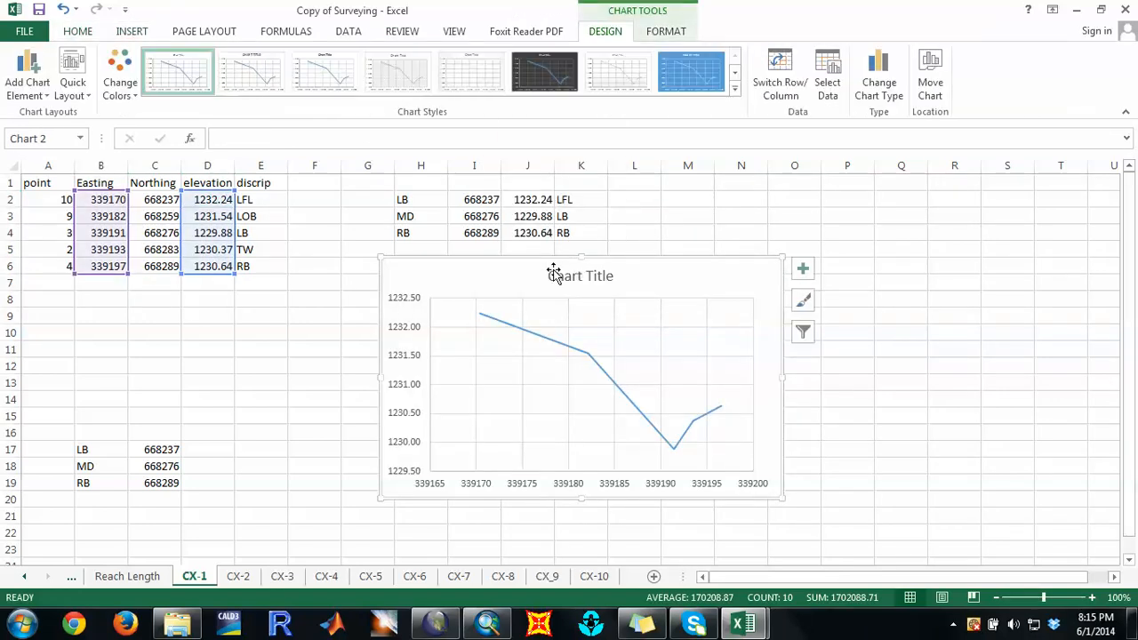
Step: On the CX-2 sheet, insert a straight-line scatter chart without markers plotting elevations D2:D7 against eastings B2:B7
left_click(238, 577)
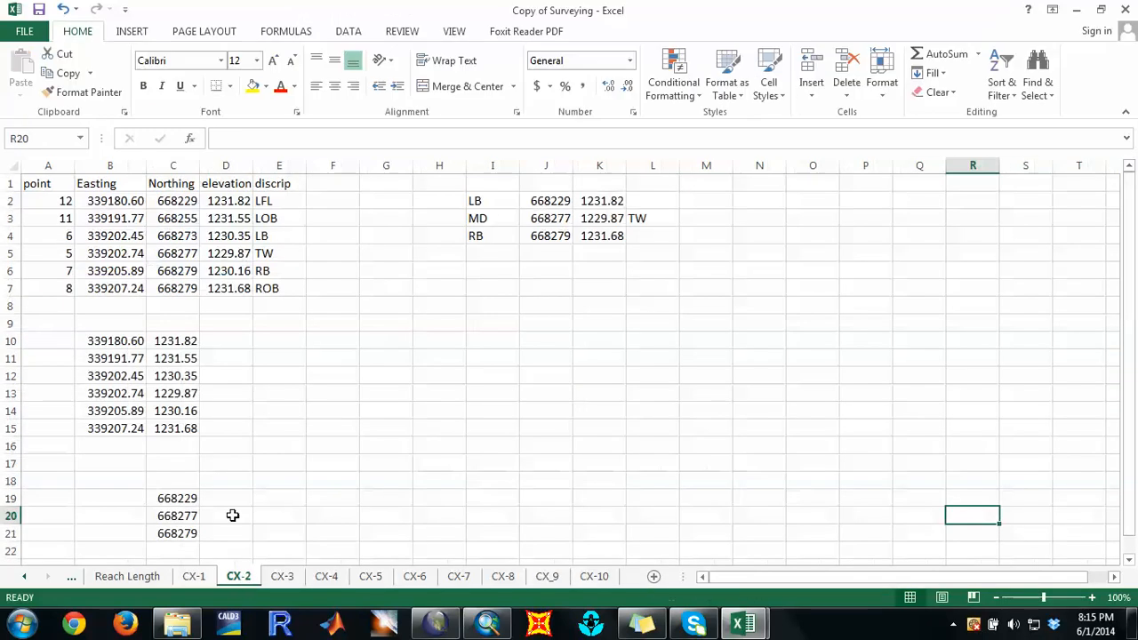
left_click_drag(111, 202, 112, 284)
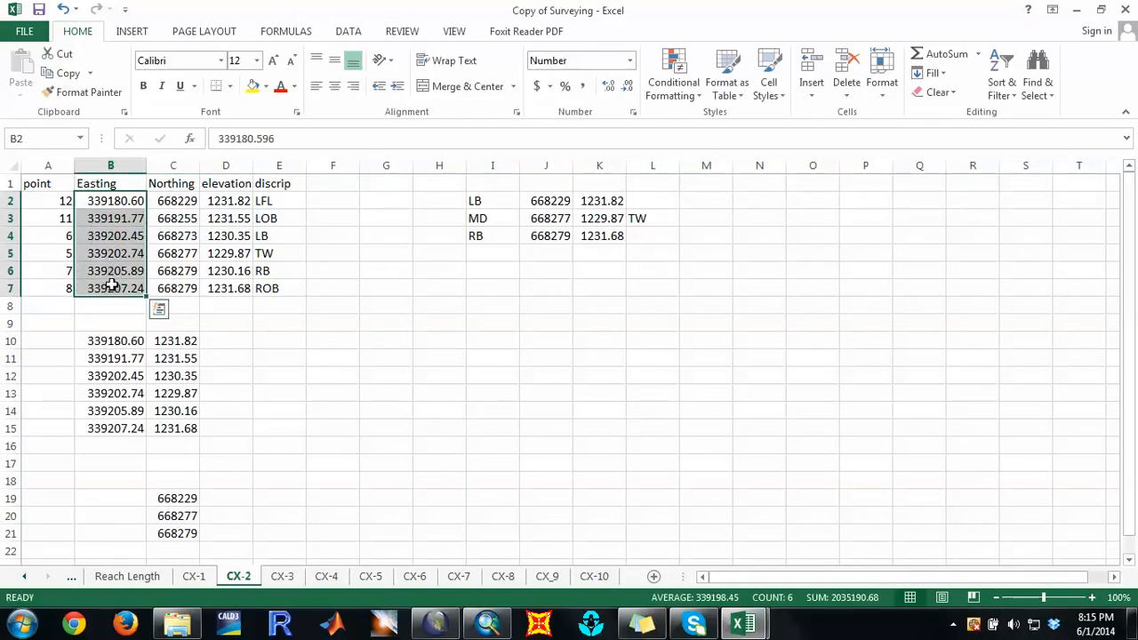
left_click_drag(220, 200, 223, 287, "ctrl")
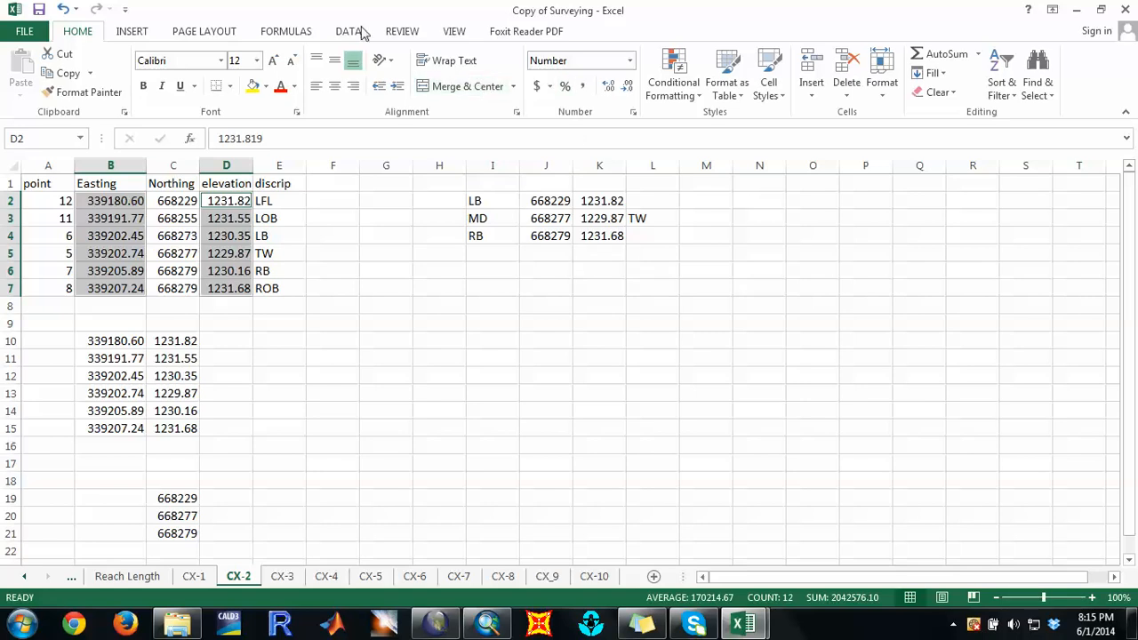
left_click(130, 32)
left_click(494, 91)
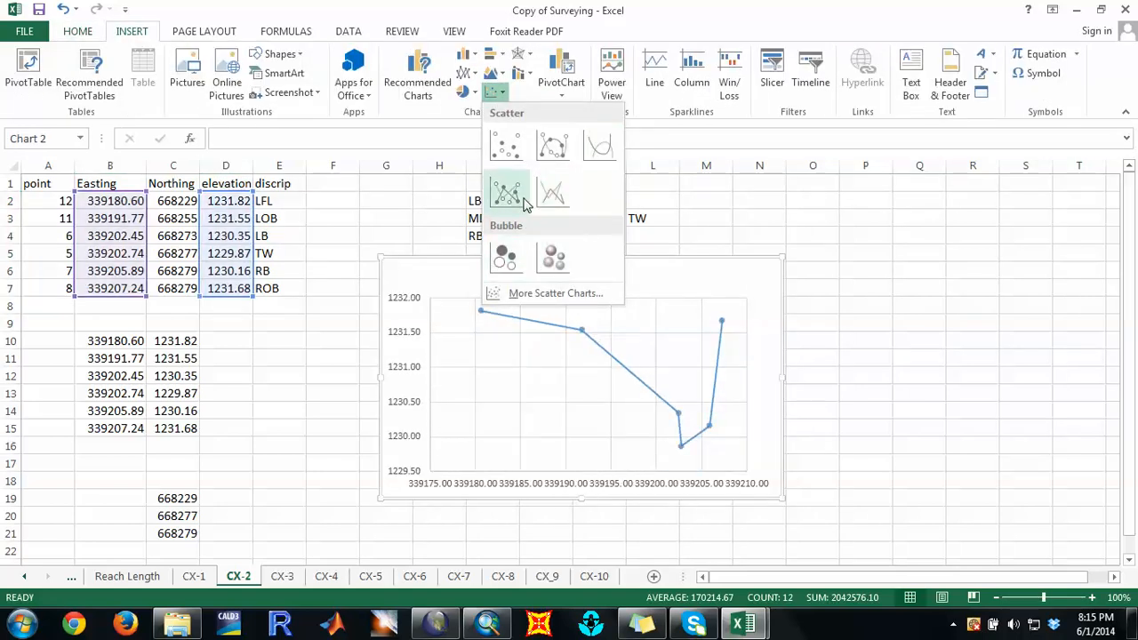
left_click(552, 193)
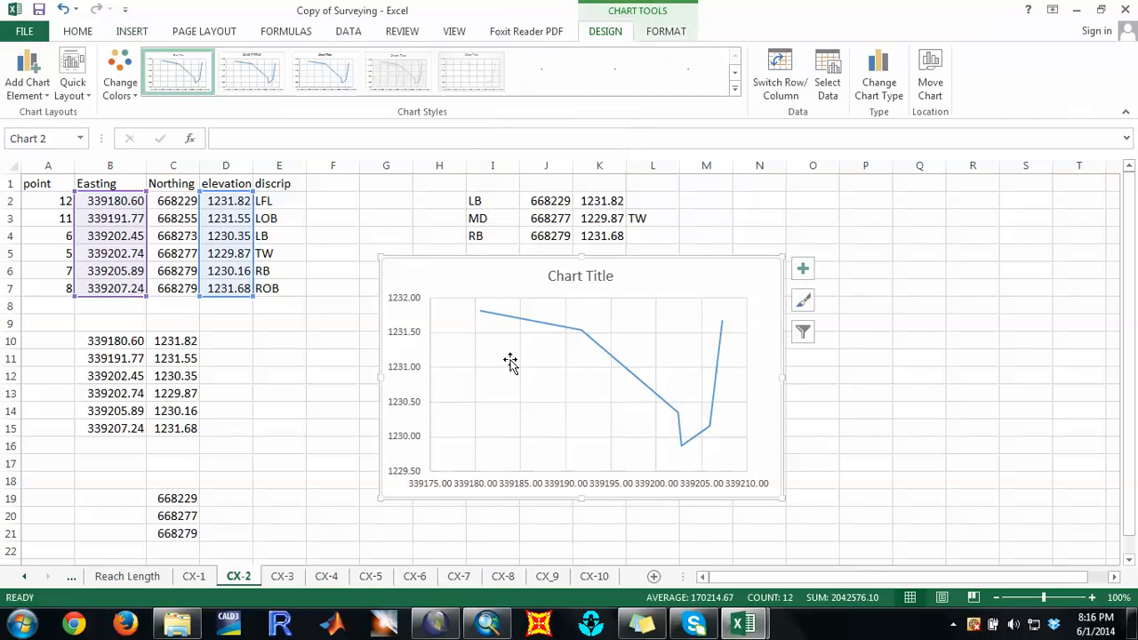
Step: On the CX-3 sheet, insert a scatter chart with straight lines plotting elevations D2:D8 against eastings B2:B8
left_click(282, 576)
left_click(85, 202)
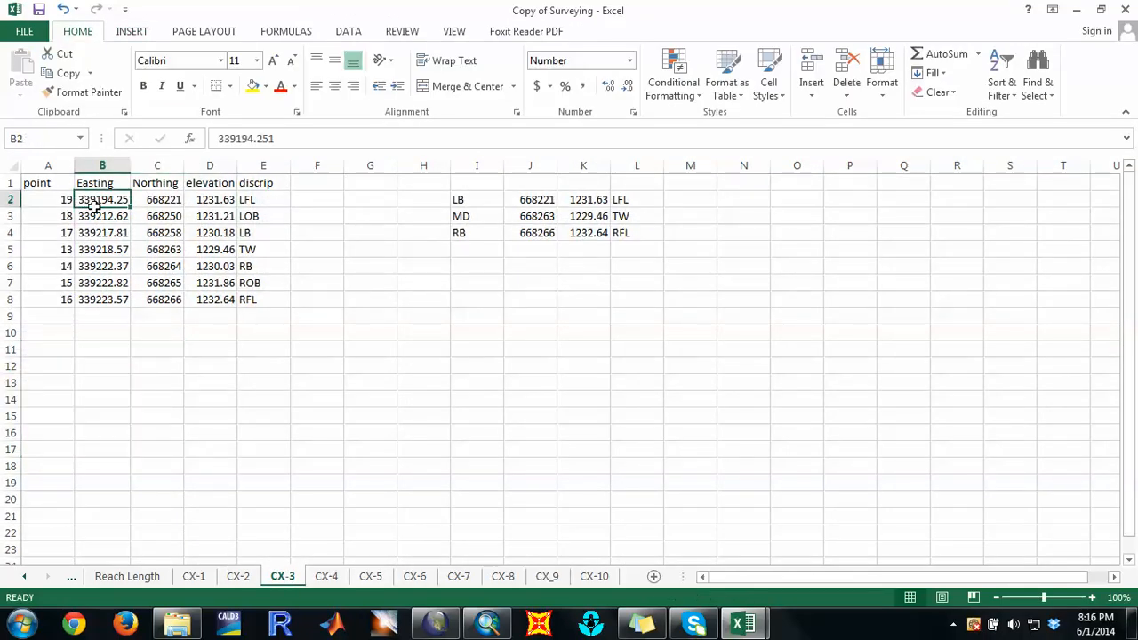
left_click_drag(94, 204, 91, 301)
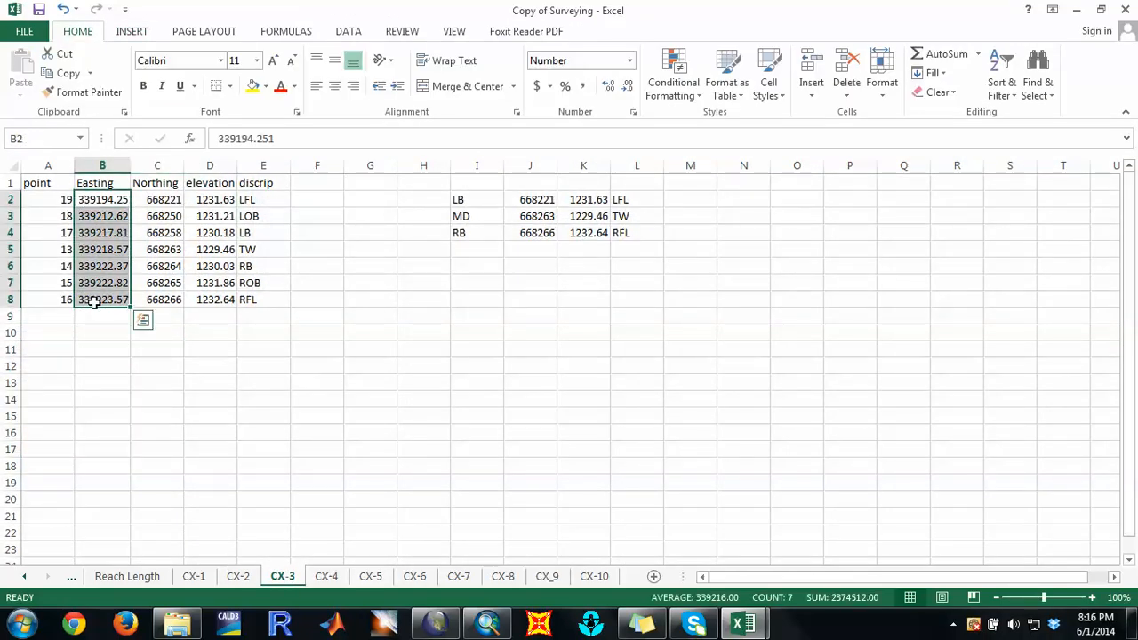
left_click_drag(210, 199, 209, 297)
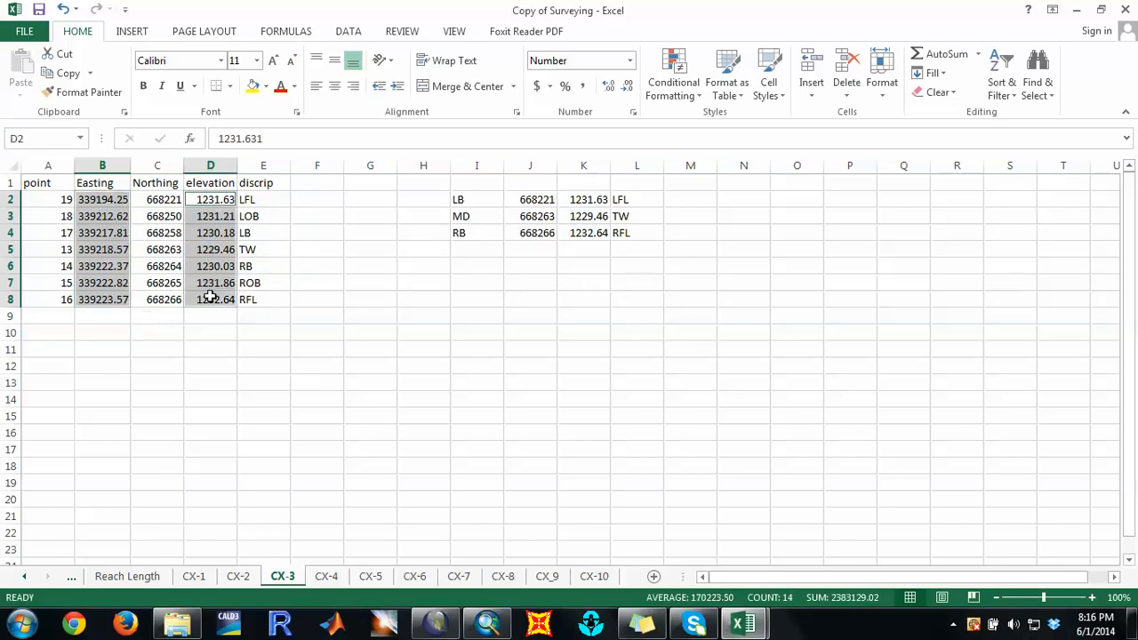
left_click(129, 33)
left_click(494, 91)
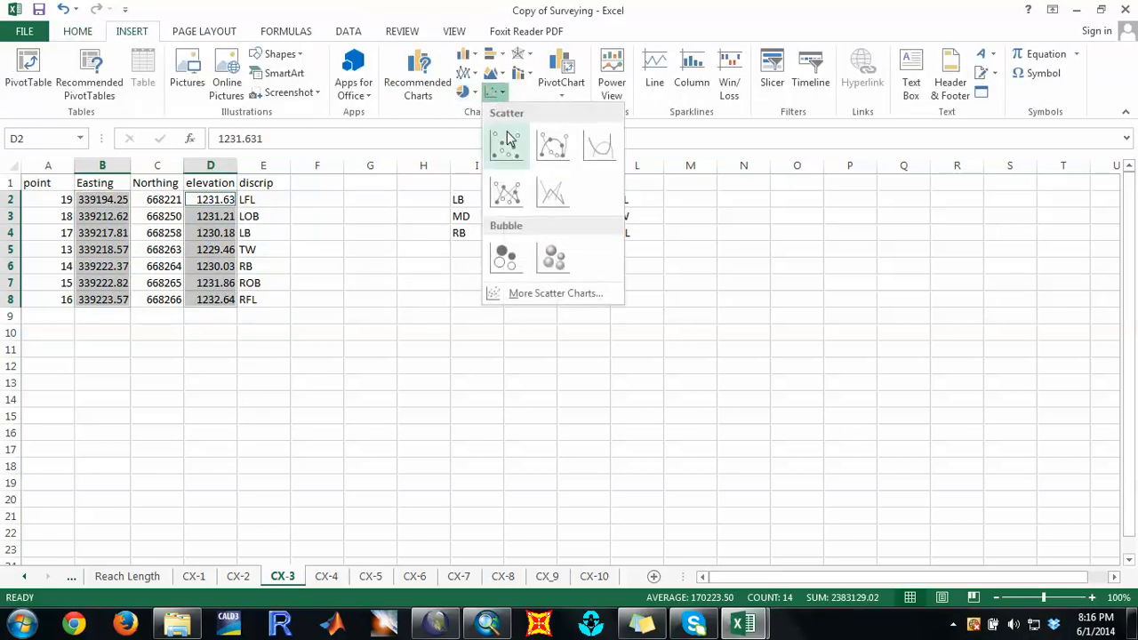
left_click(552, 193)
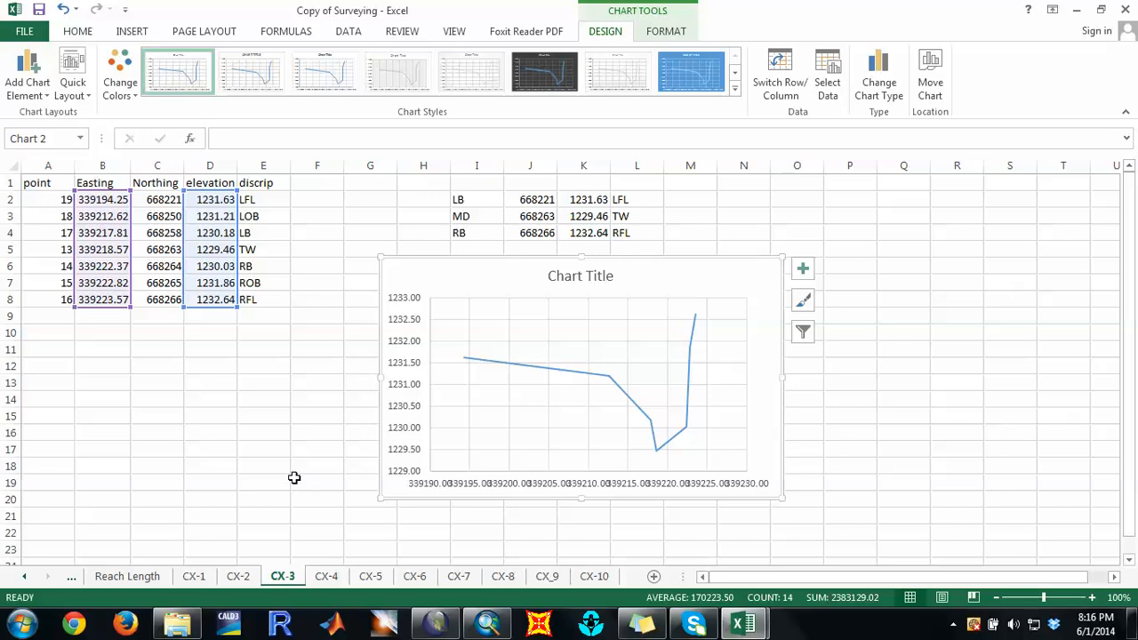
Step: On the CX-4 sheet, insert a scatter chart with straight lines plotting elevations D2:D8 against eastings B2:B8
left_click(327, 576)
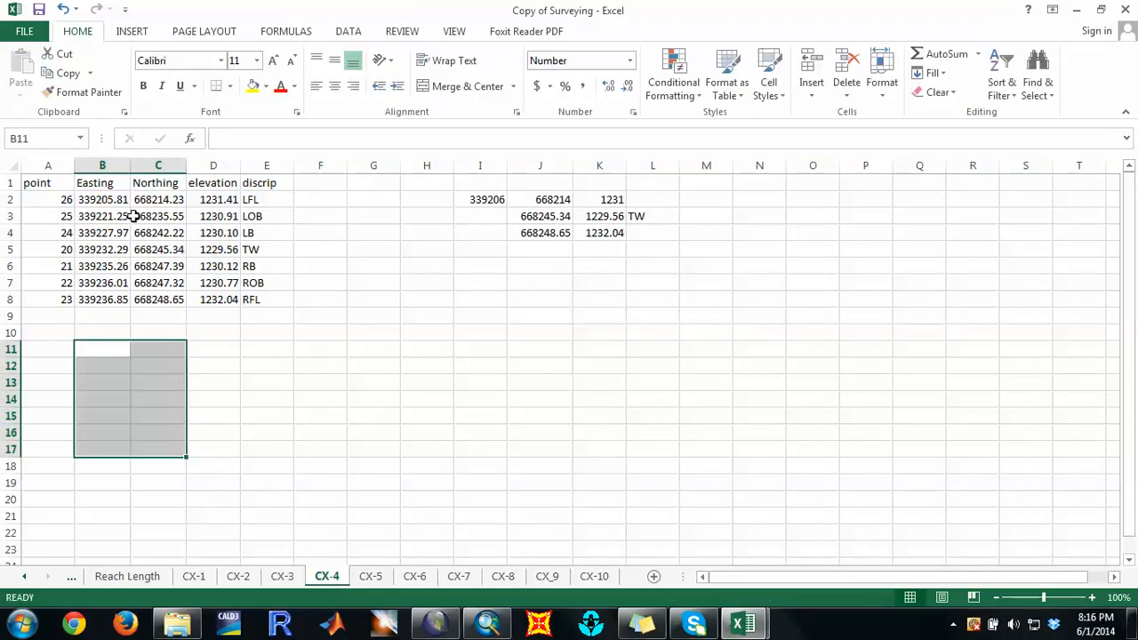
left_click_drag(105, 205, 110, 300)
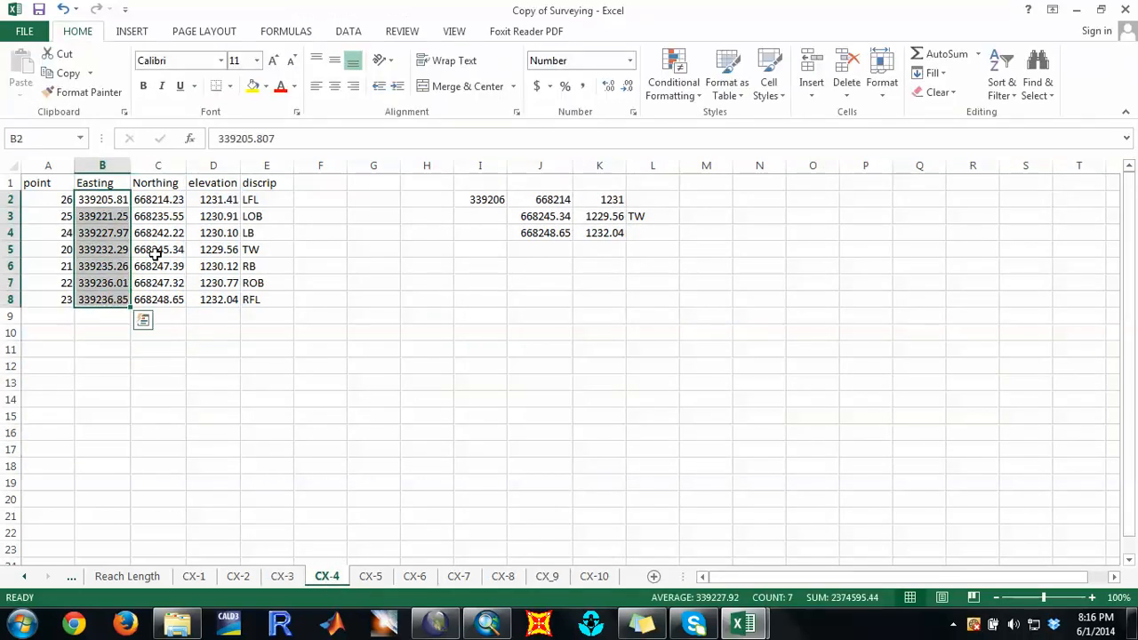
left_click_drag(167, 205, 170, 229)
left_click(320, 261)
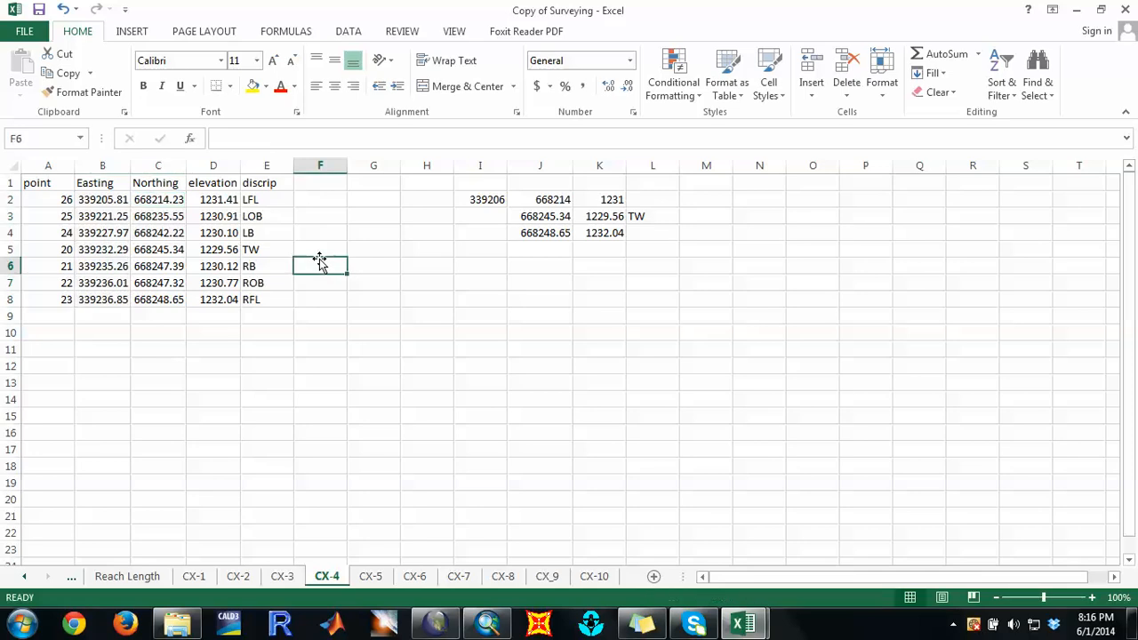
left_click_drag(108, 204, 105, 300)
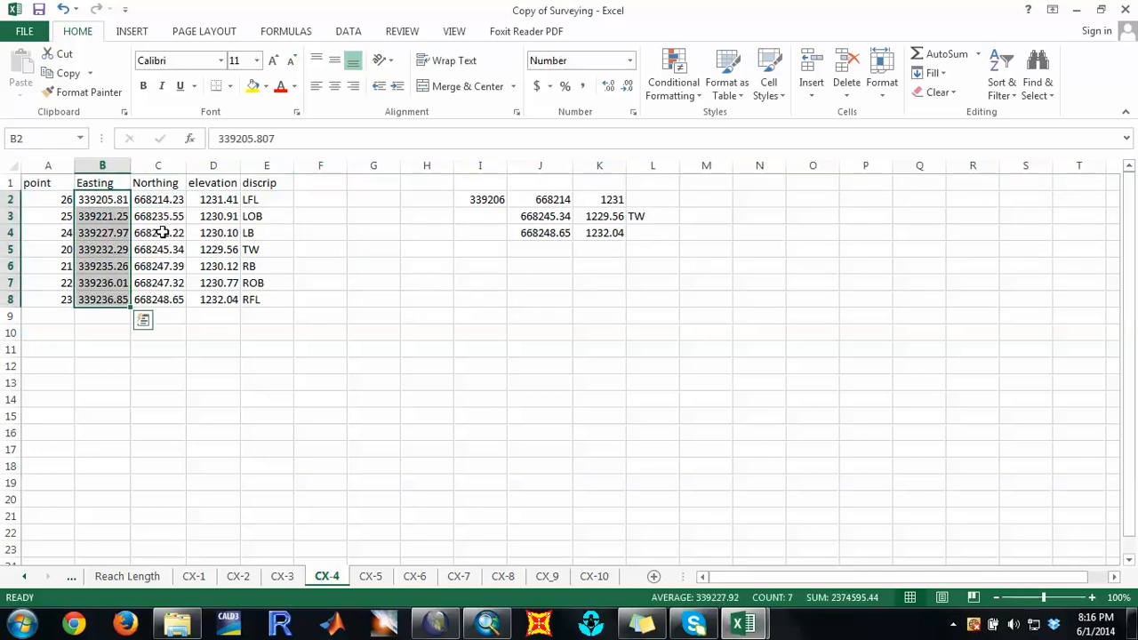
left_click_drag(213, 199, 206, 299)
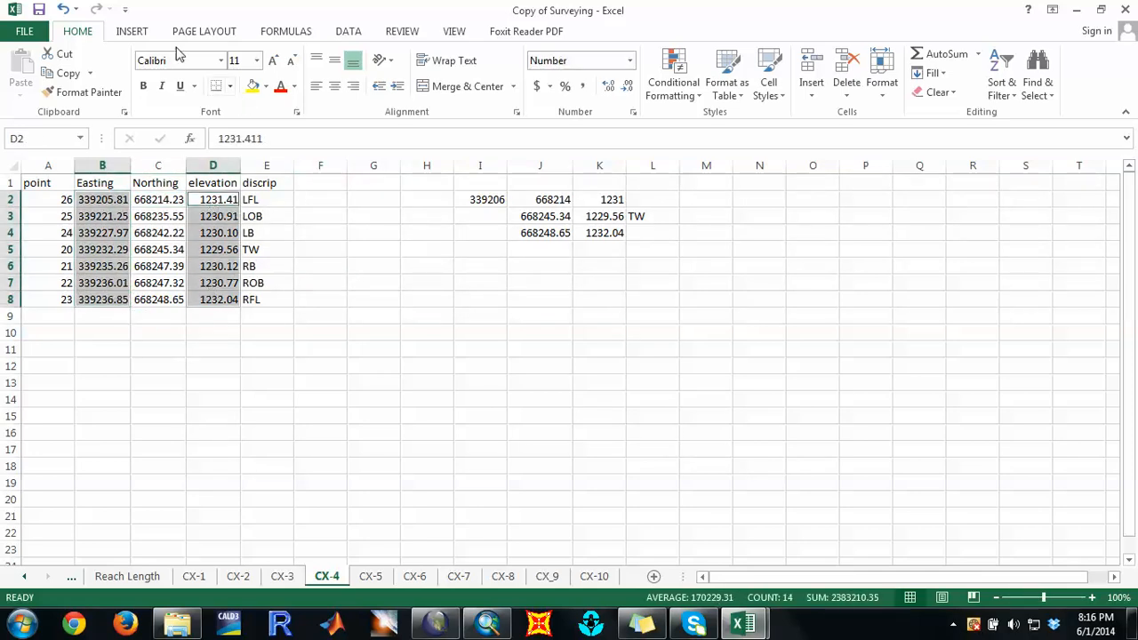
left_click(131, 31)
left_click(494, 92)
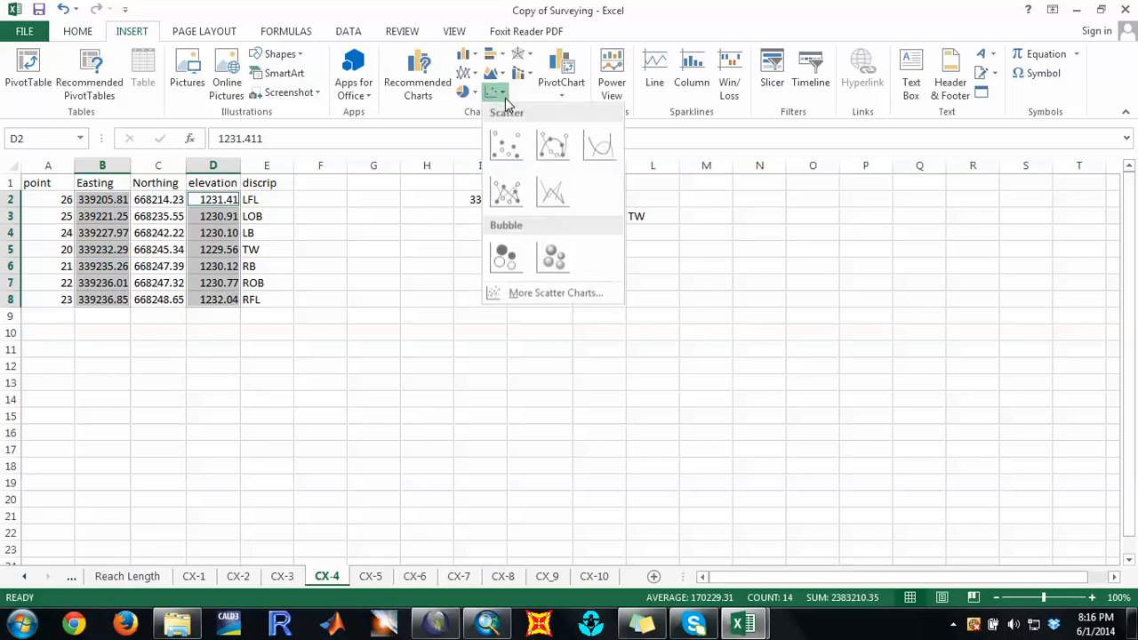
left_click(551, 210)
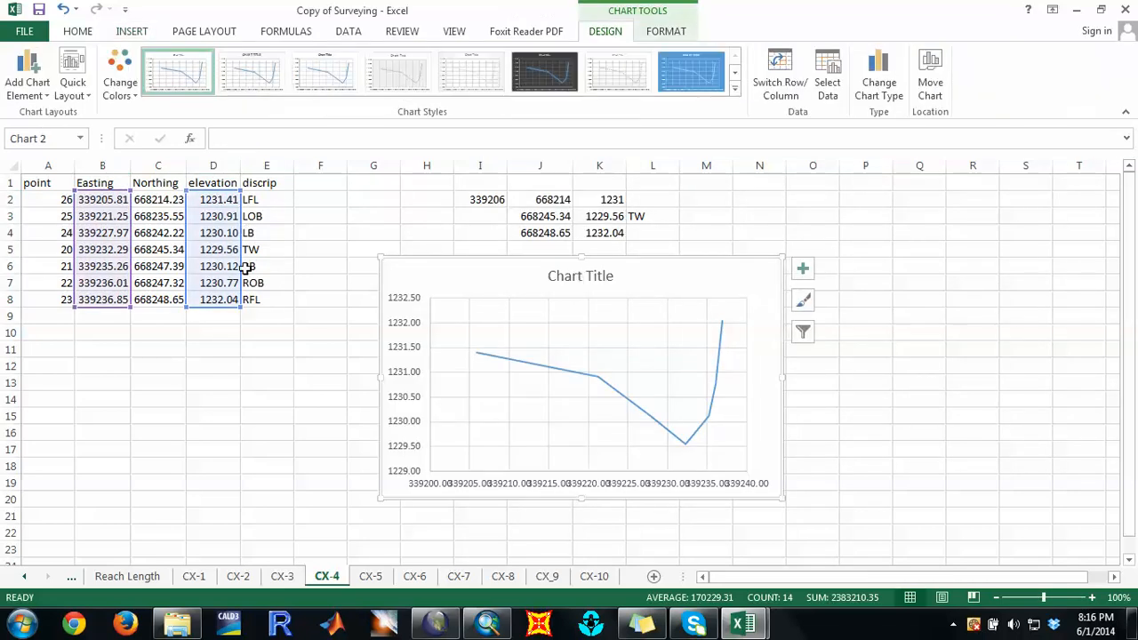
Step: On the CX-5 sheet, insert a scatter chart with straight lines plotting elevations D2:D8 against eastings B2:B8
left_click(371, 576)
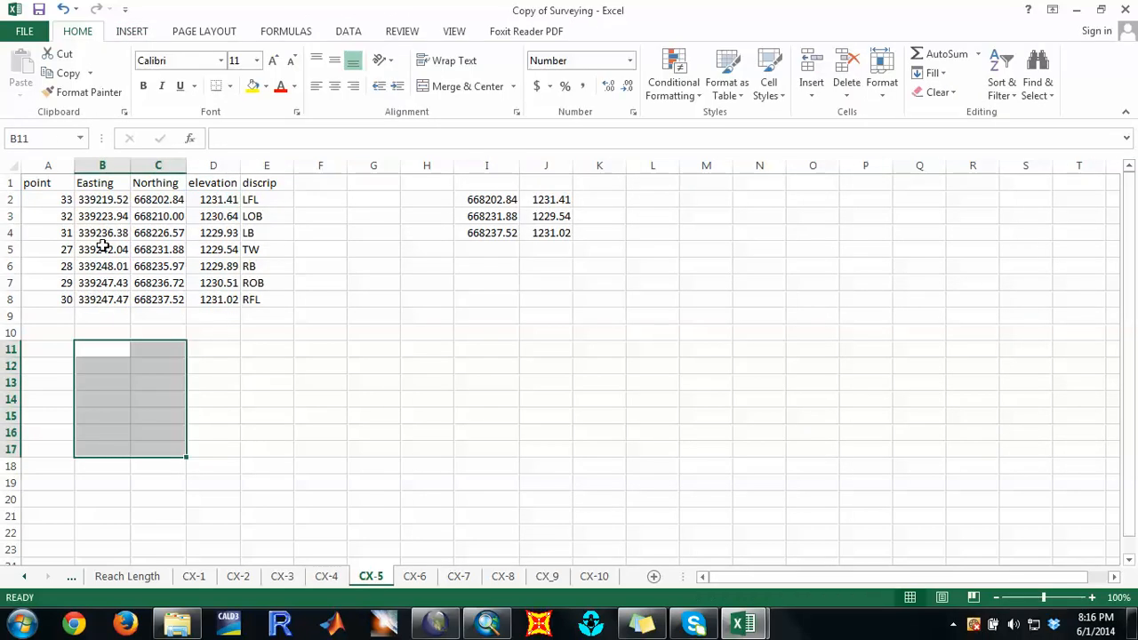
left_click_drag(96, 199, 109, 295)
left_click_drag(220, 200, 218, 298)
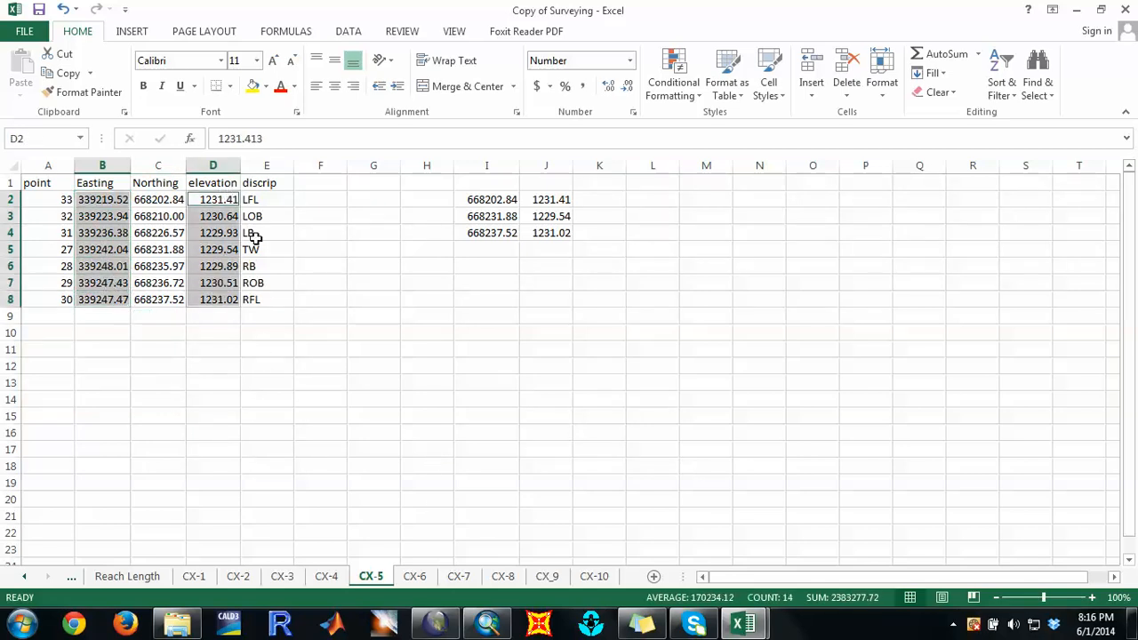
left_click(148, 36)
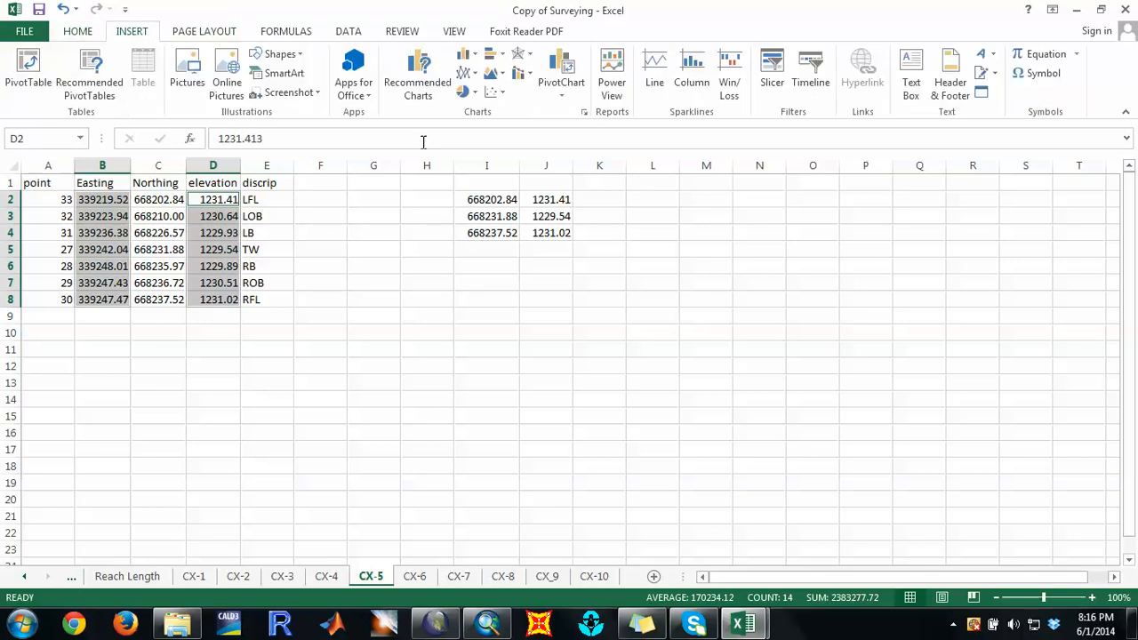
left_click(496, 92)
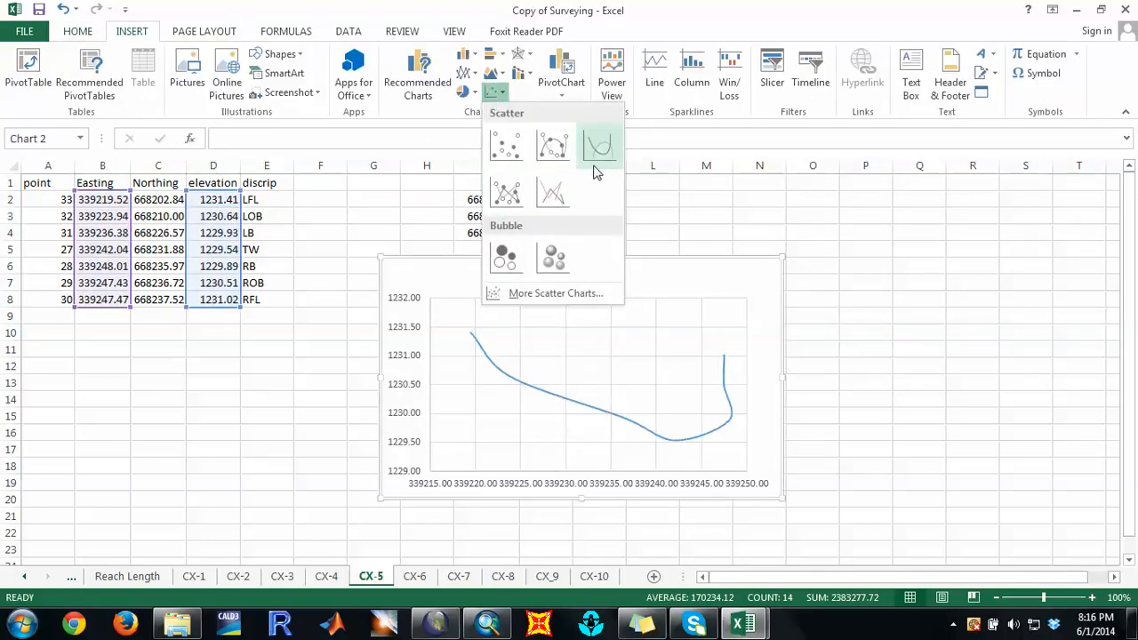
left_click(551, 194)
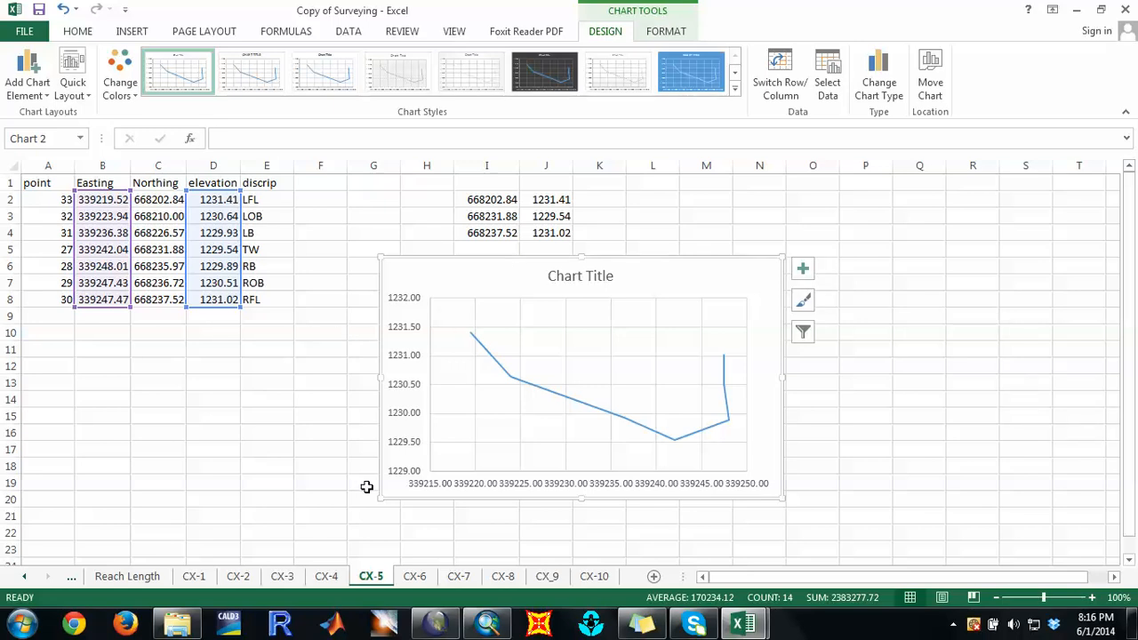
Step: On the CX-6 sheet, insert a scatter chart with straight lines plotting elevations D2:D8 against eastings B2:B8
left_click(414, 576)
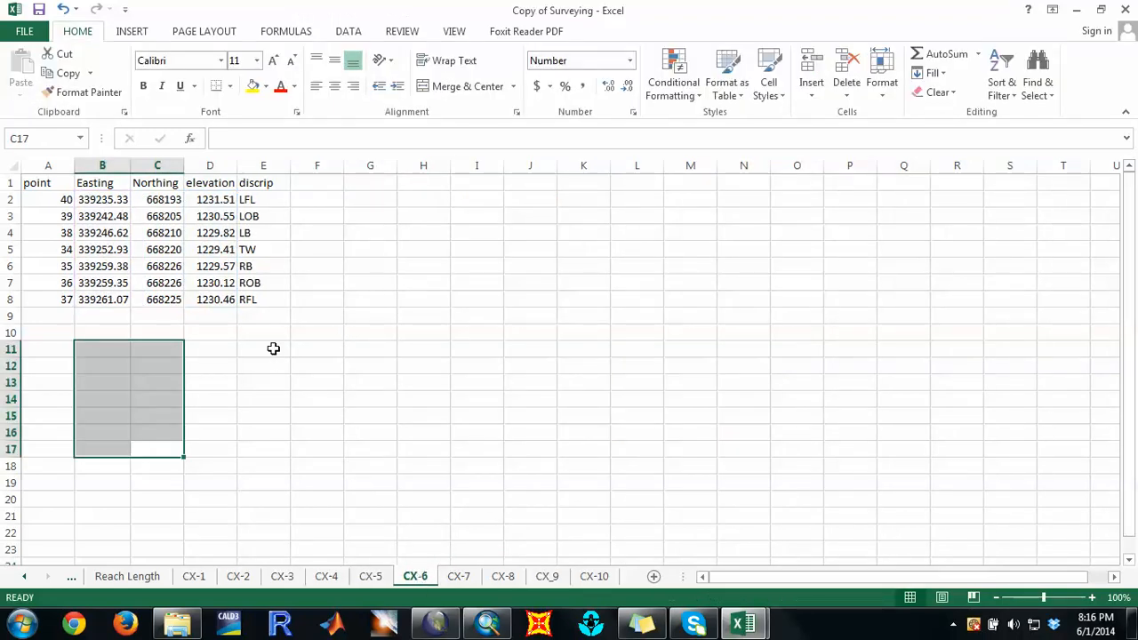
left_click_drag(111, 199, 109, 301)
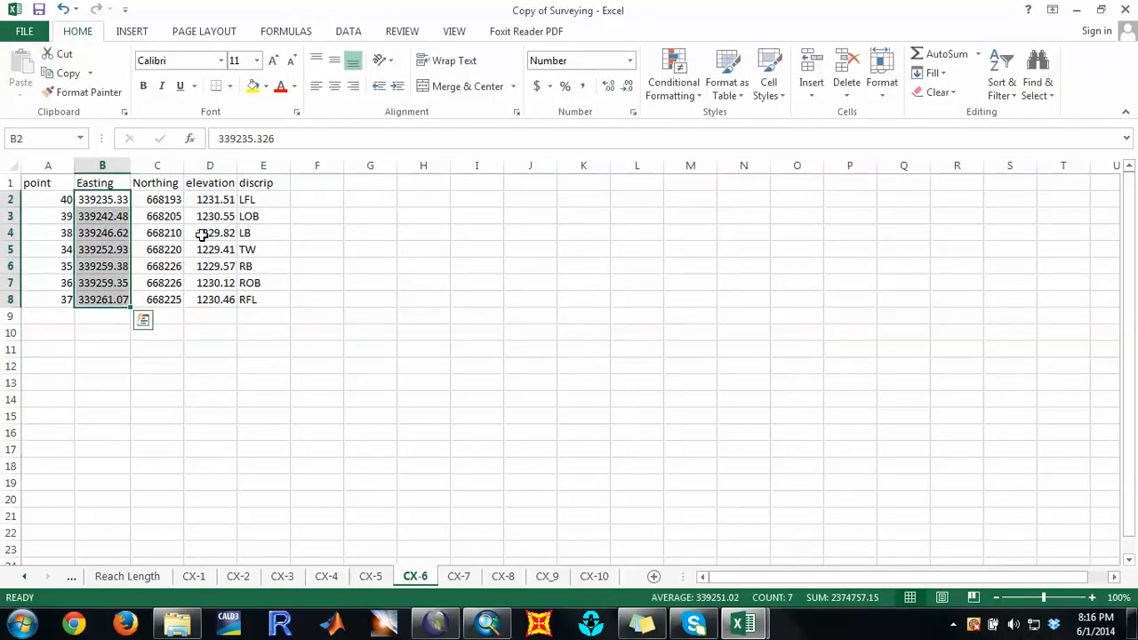
left_click_drag(215, 206, 216, 301)
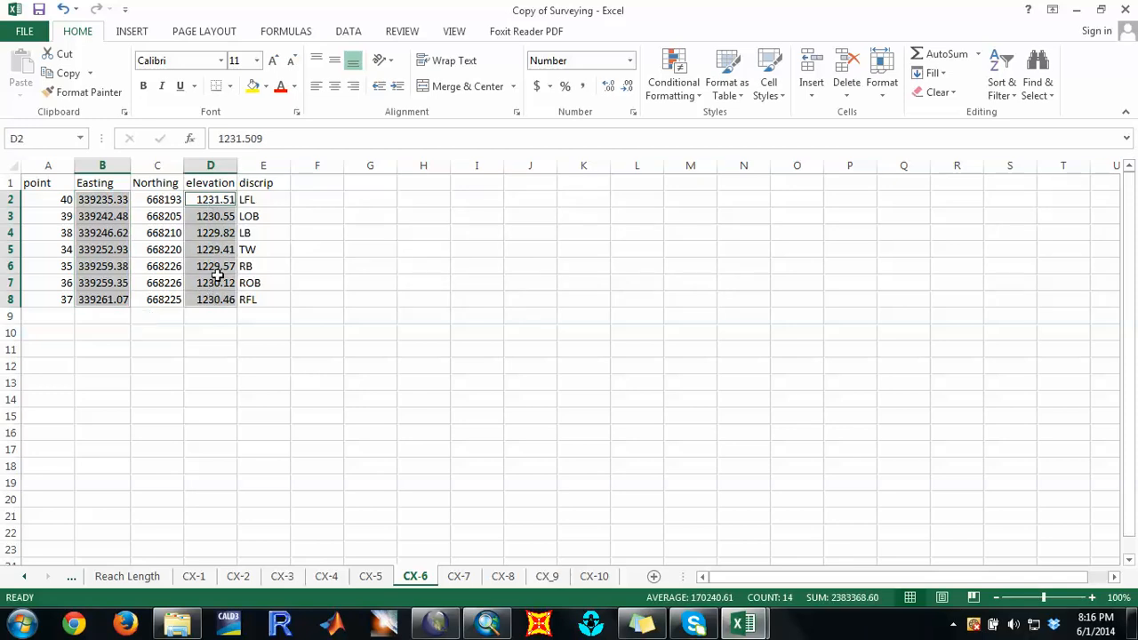
left_click(132, 32)
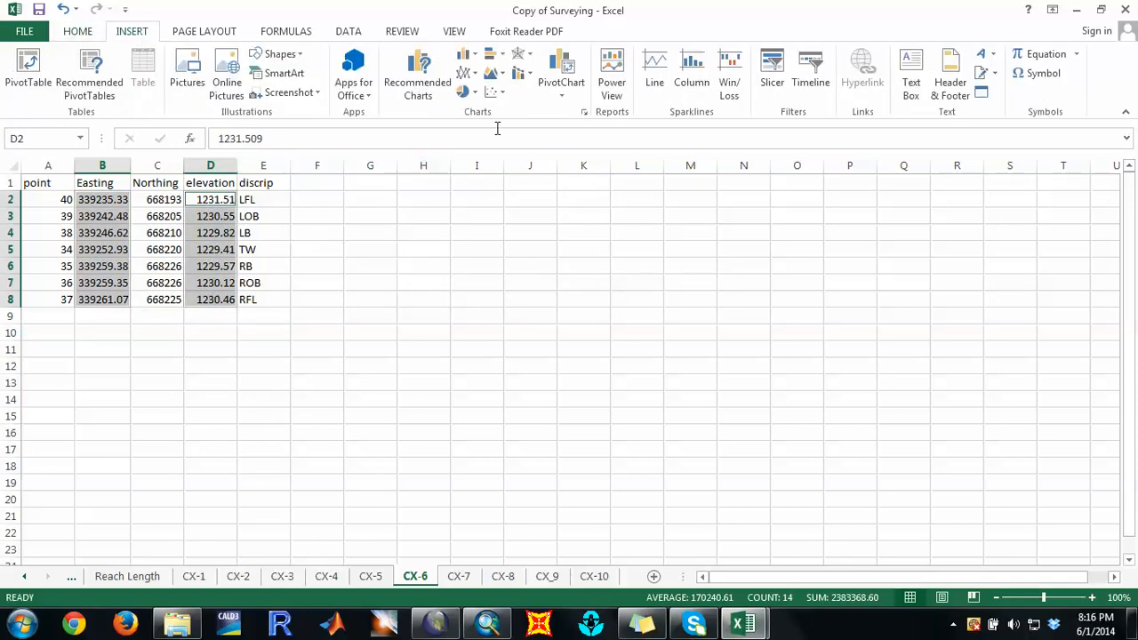
left_click(494, 93)
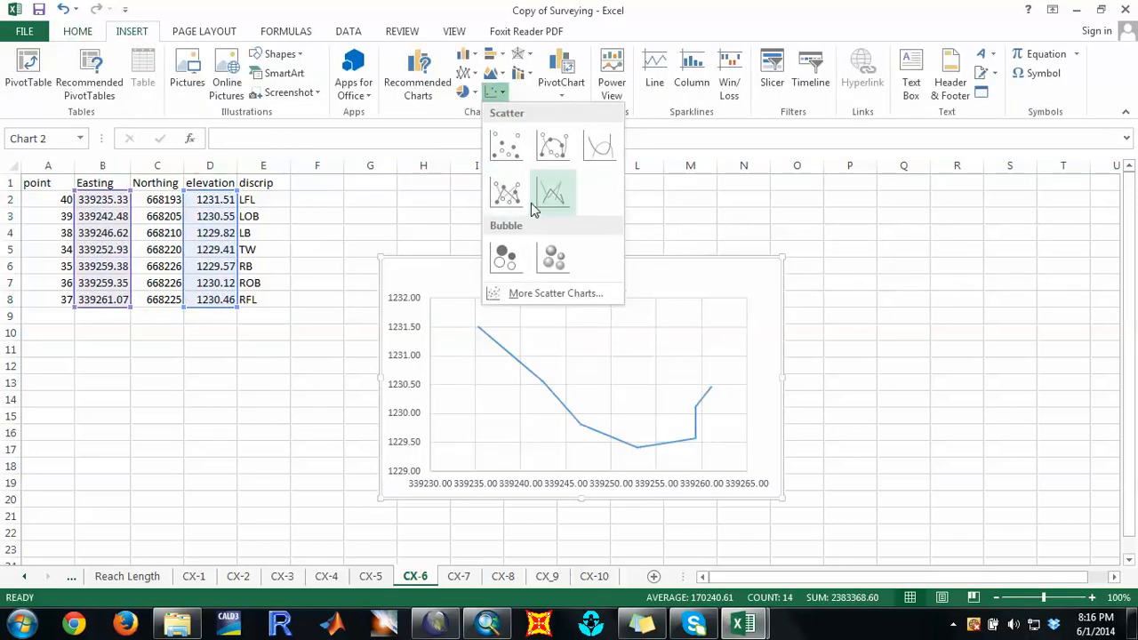
left_click(548, 194)
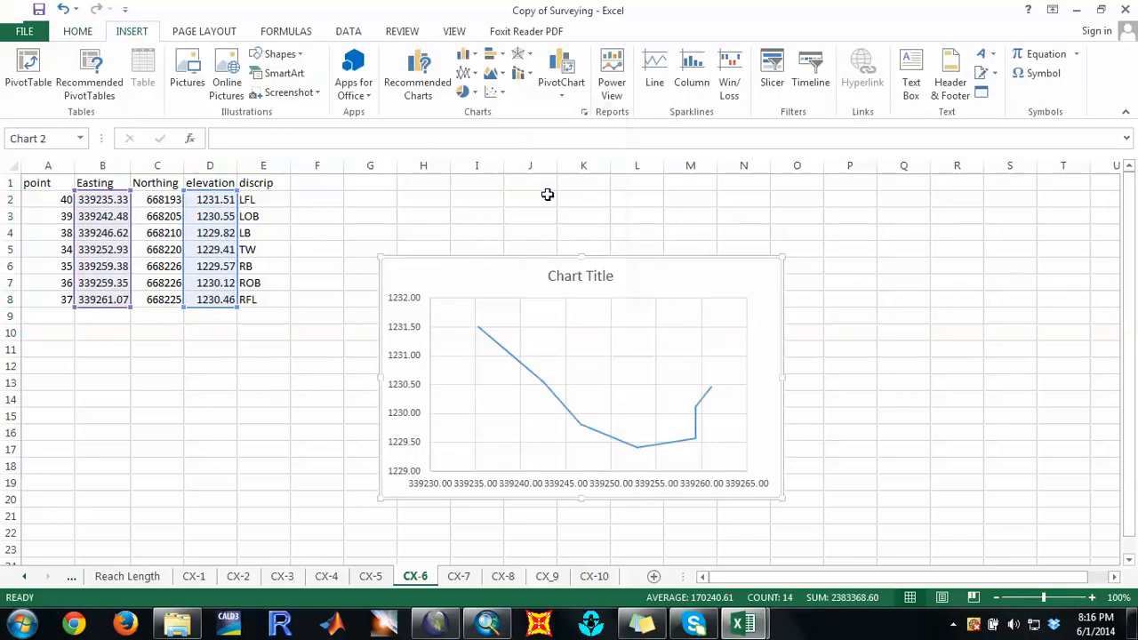
Step: On the CX-7 sheet, insert a scatter chart with straight lines plotting elevations D2:D8 against eastings B2:B8
left_click(457, 575)
left_click_drag(96, 206, 101, 301)
left_click_drag(199, 202, 211, 300)
left_click(133, 32)
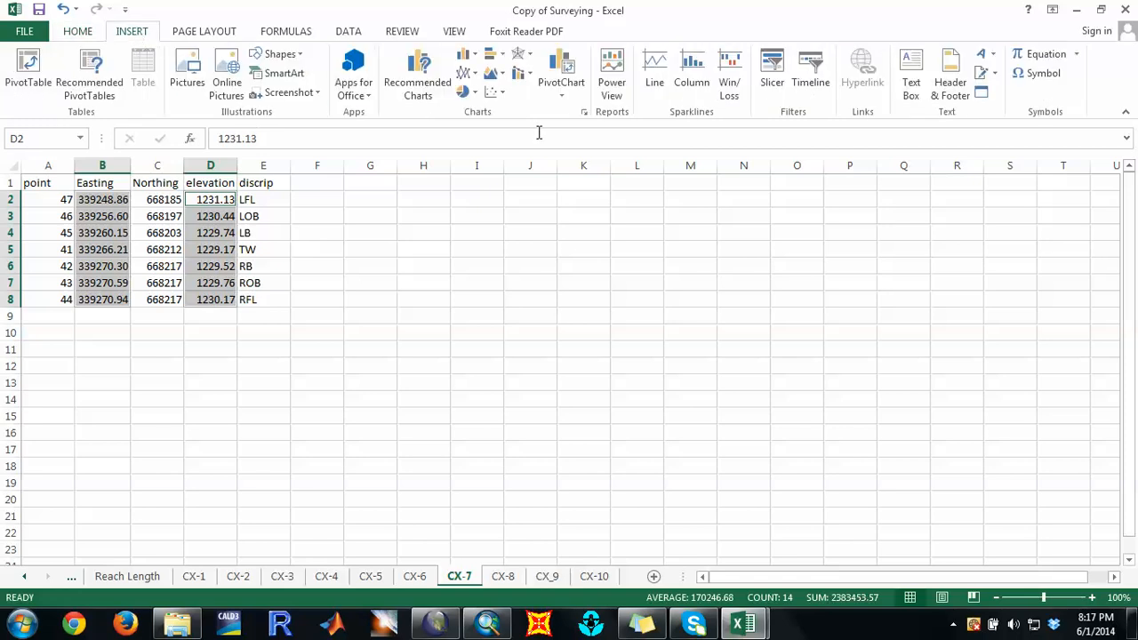
left_click(489, 92)
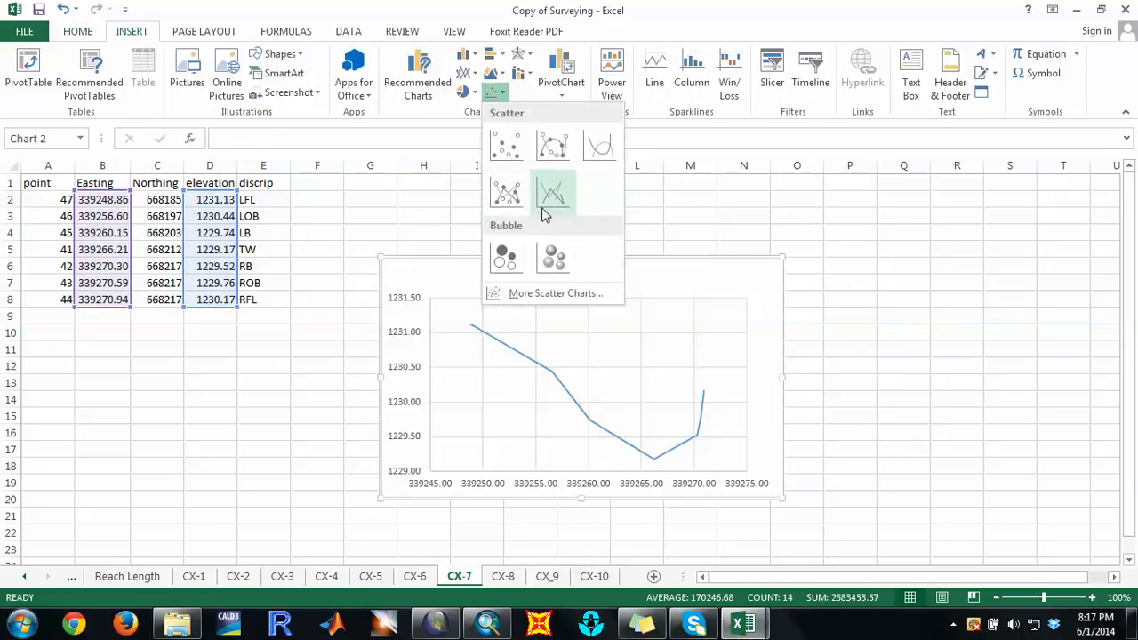
left_click(547, 197)
Step: On the CX-8 sheet, insert a scatter chart with straight lines plotting elevations D2:D8 against eastings B2:B8
left_click(503, 577)
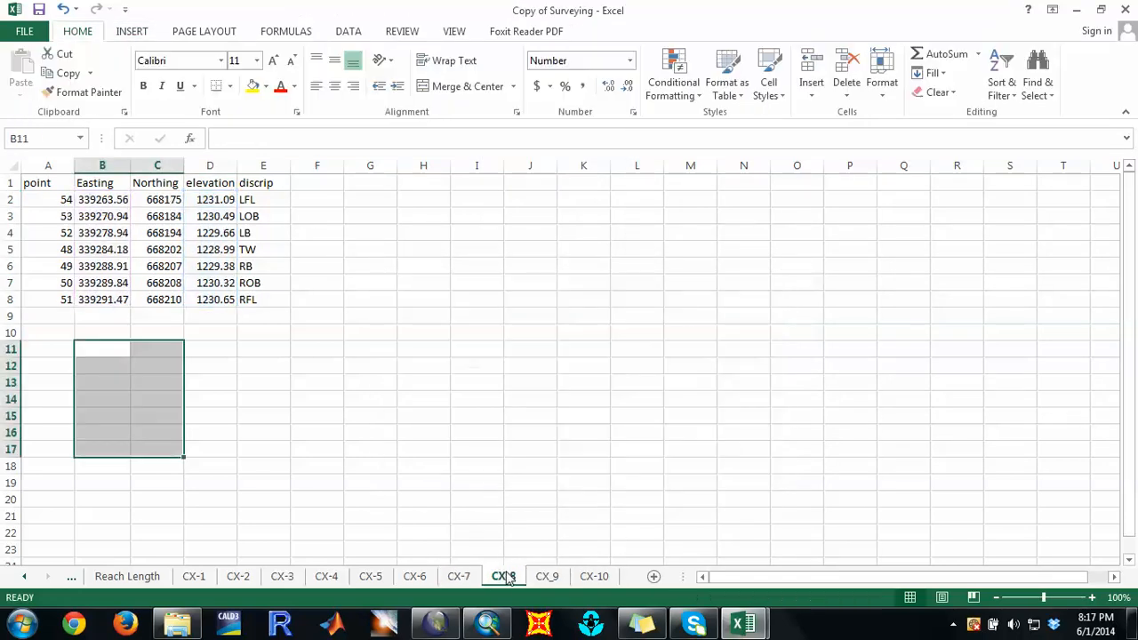
left_click_drag(104, 199, 114, 294)
left_click_drag(223, 196, 222, 295)
left_click(132, 31)
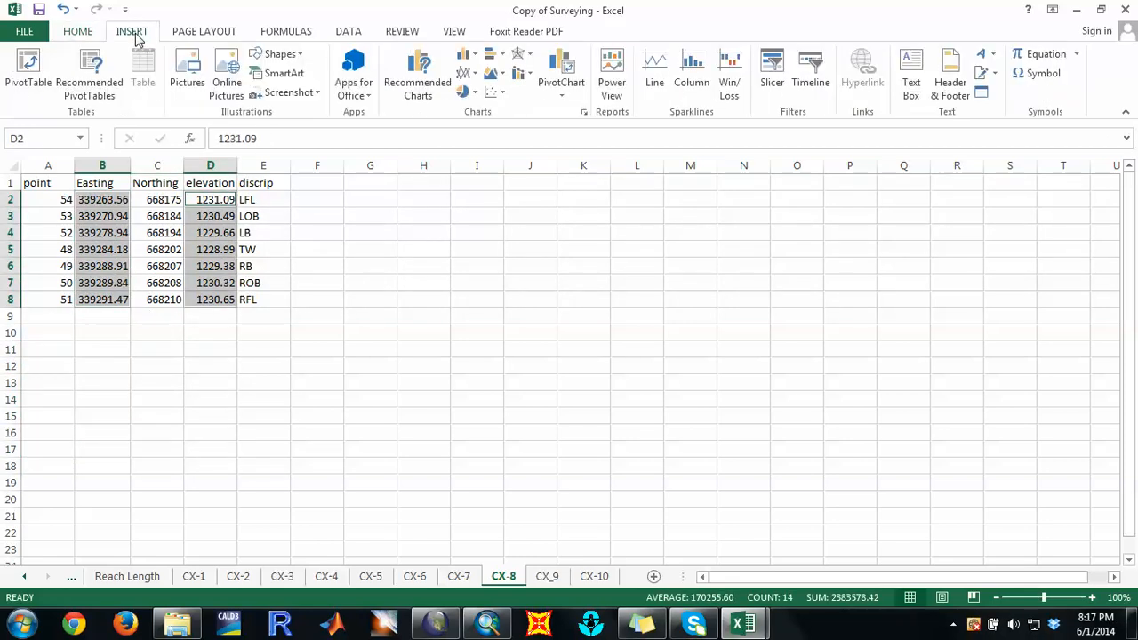
left_click(492, 92)
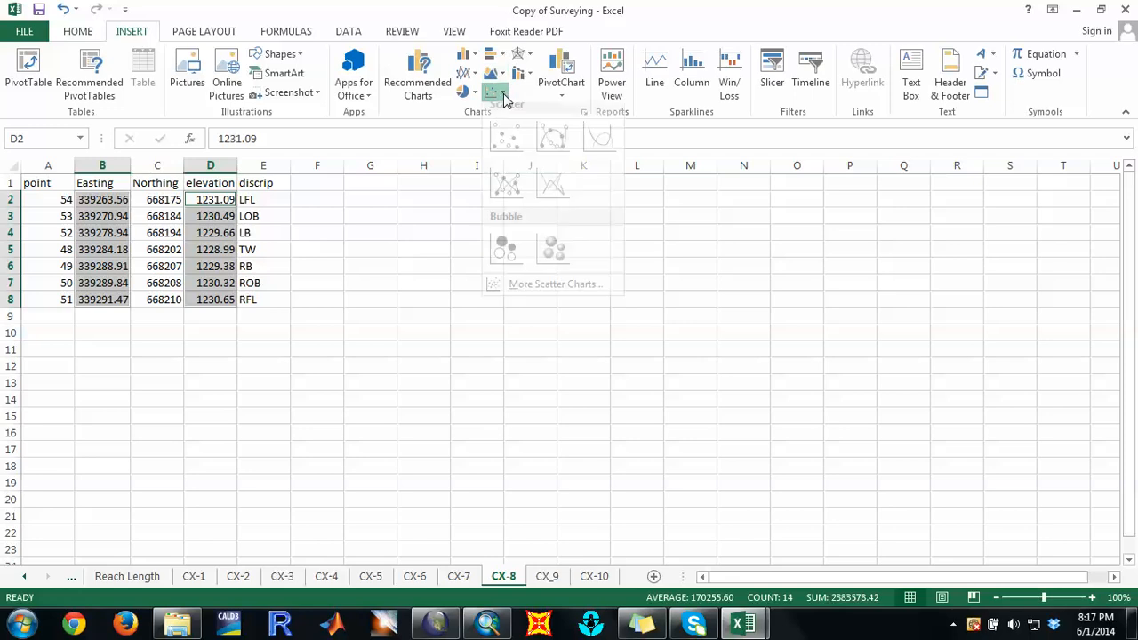
left_click(553, 192)
Step: On the CX_9 sheet, insert a scatter chart with straight lines plotting elevations D2:D8 against eastings B2:B8
left_click(546, 577)
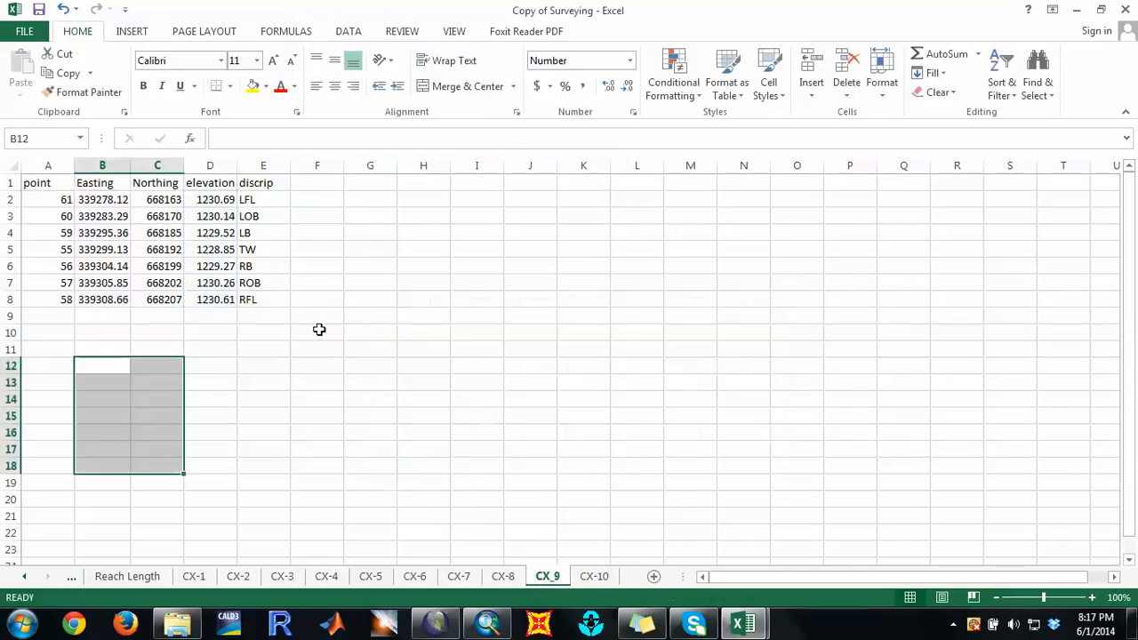
left_click_drag(102, 201, 99, 298)
left_click_drag(203, 201, 211, 305)
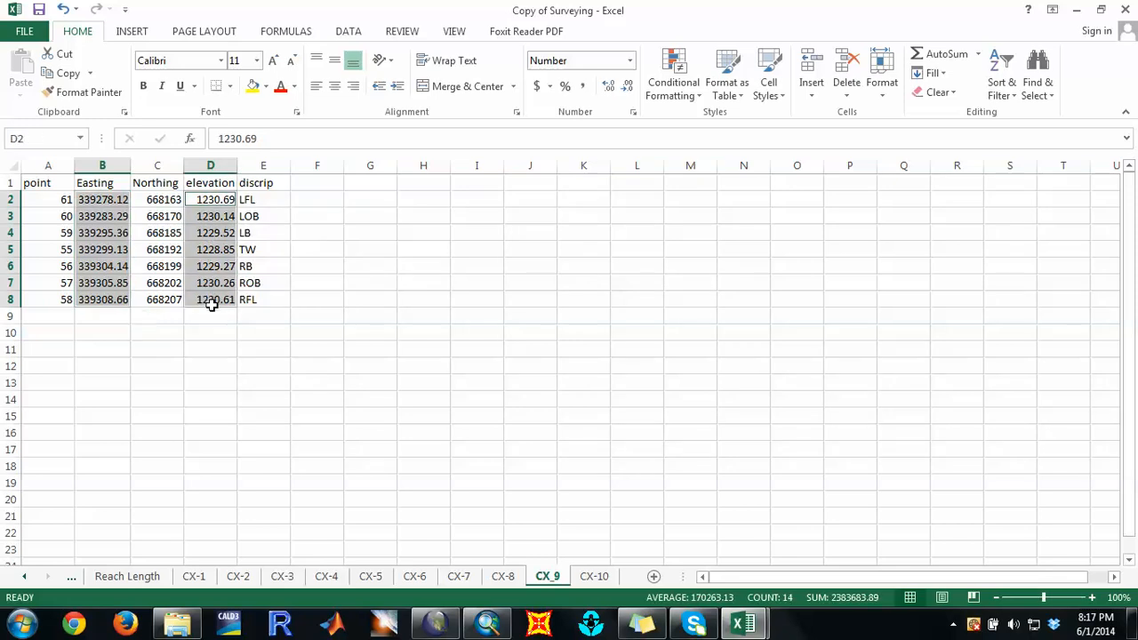
left_click(131, 31)
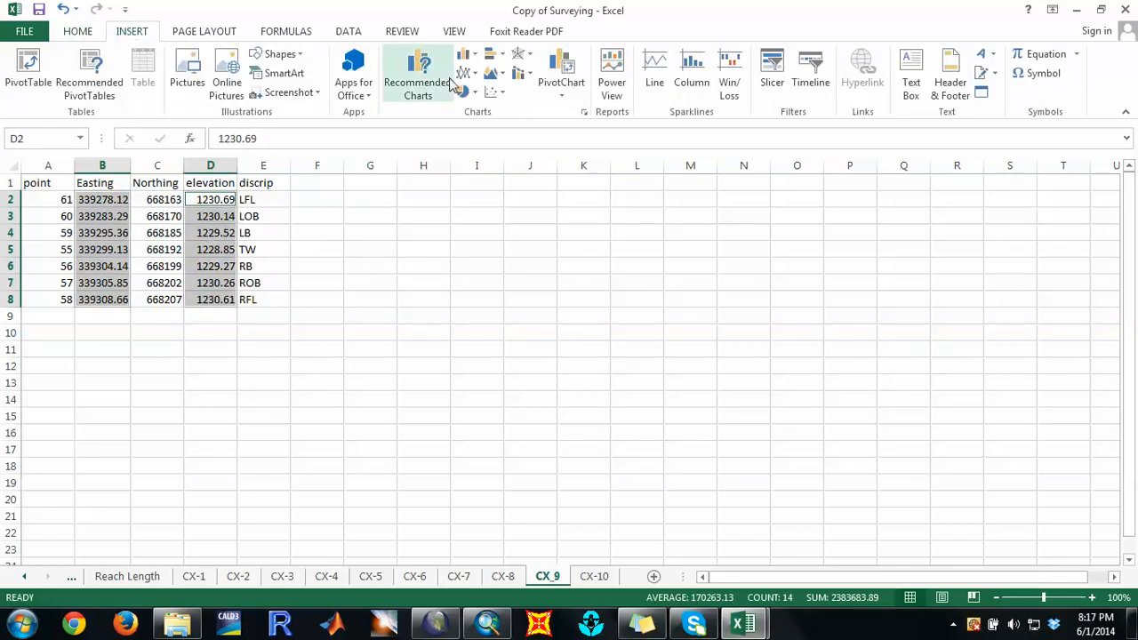
left_click(495, 91)
left_click(553, 193)
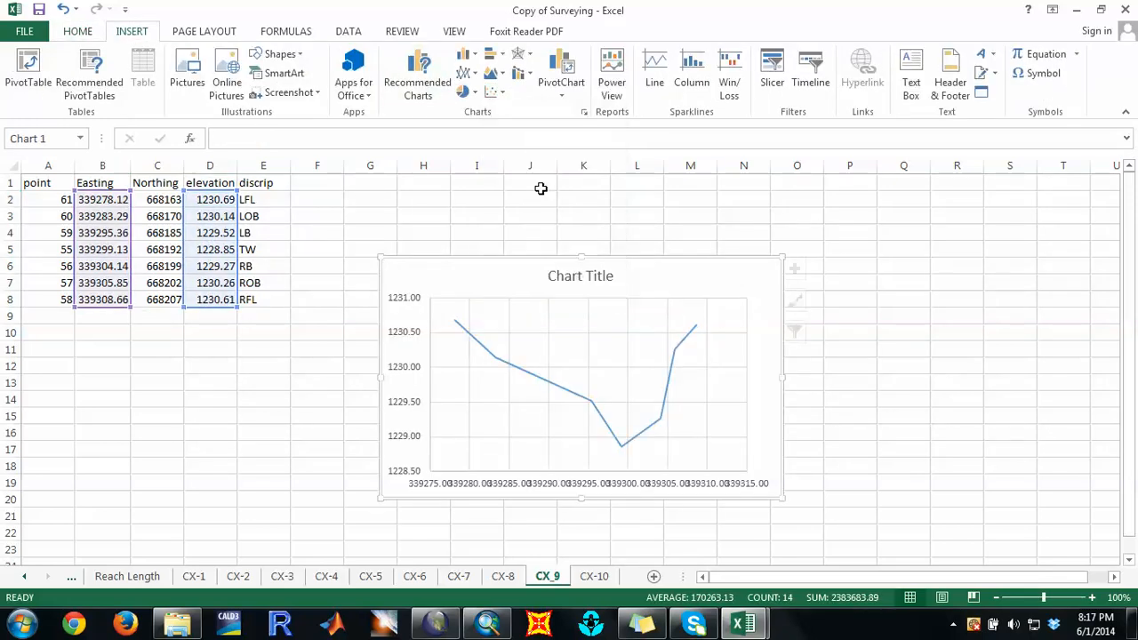
Step: On the CX-10 sheet, insert a scatter chart with straight lines plotting elevations D2:D6 against eastings B2:B6
left_click(594, 577)
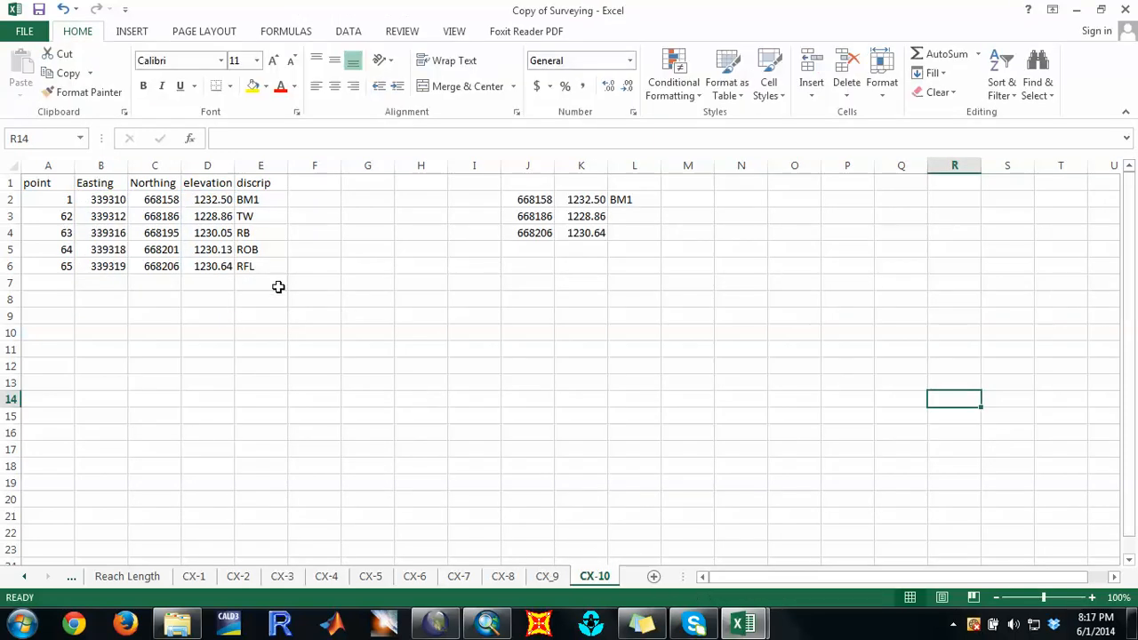
left_click_drag(116, 197, 116, 275)
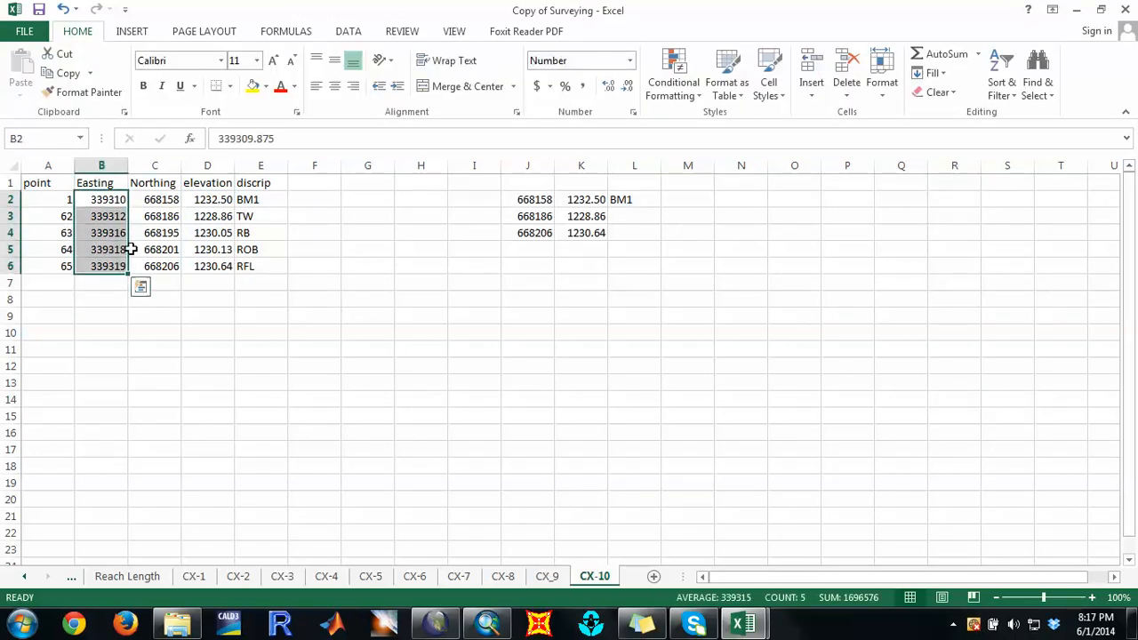
left_click_drag(197, 199, 208, 265)
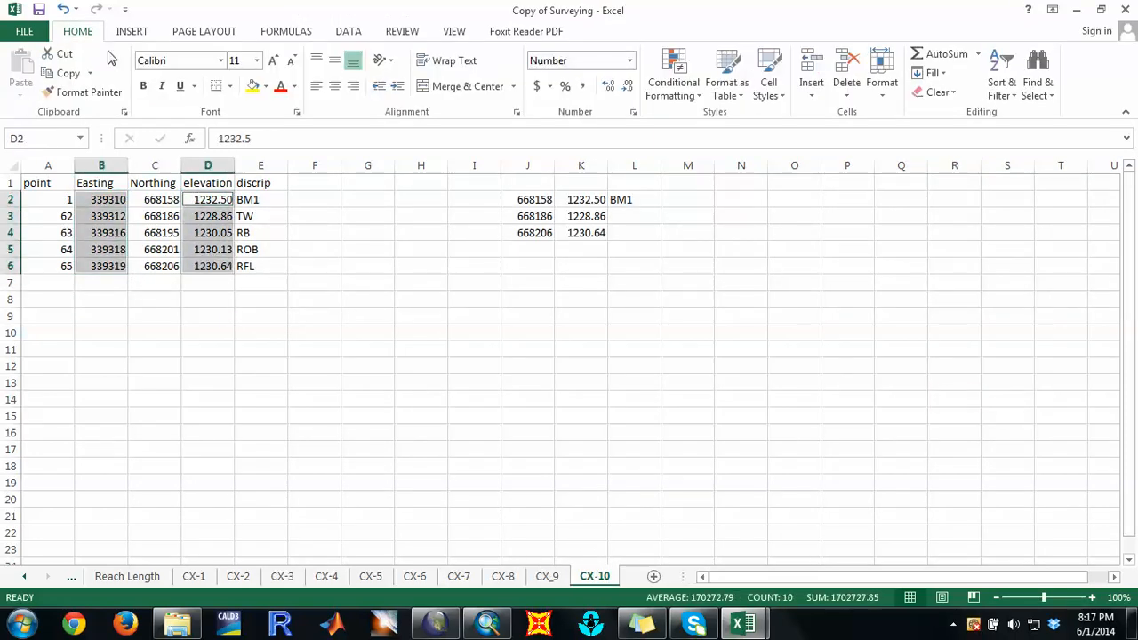
left_click(129, 31)
left_click(494, 92)
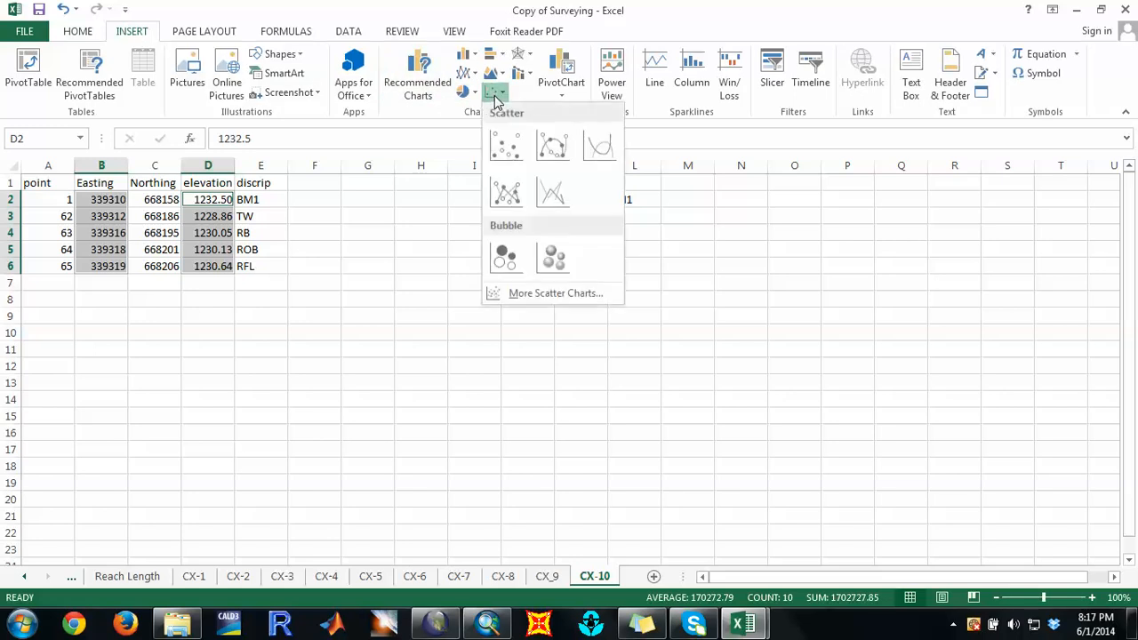
left_click(555, 209)
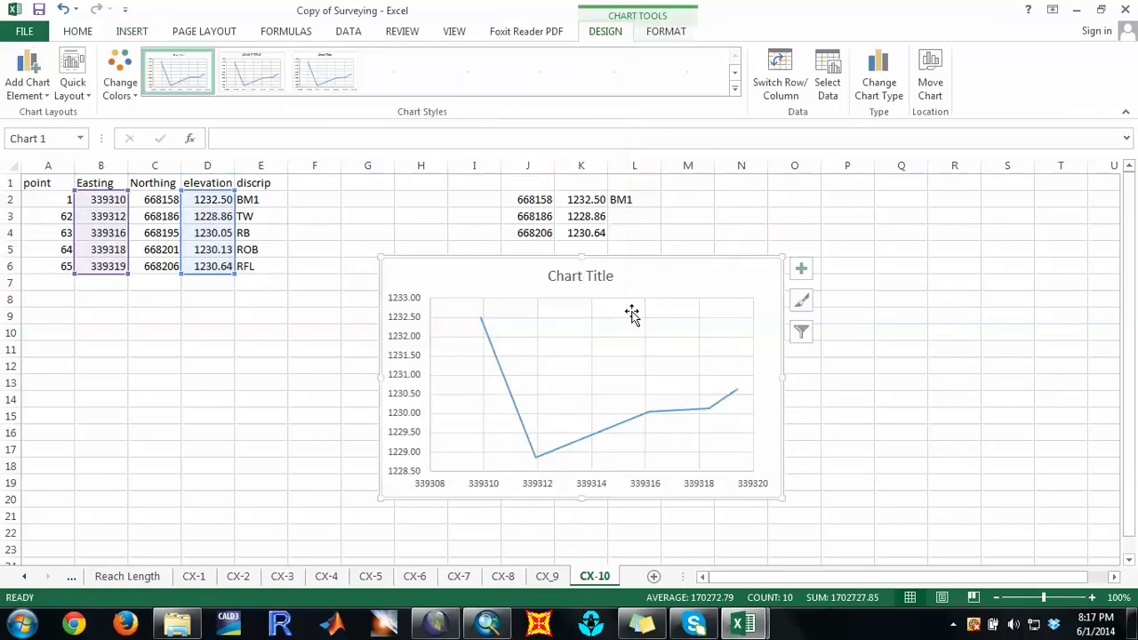
left_click(861, 331)
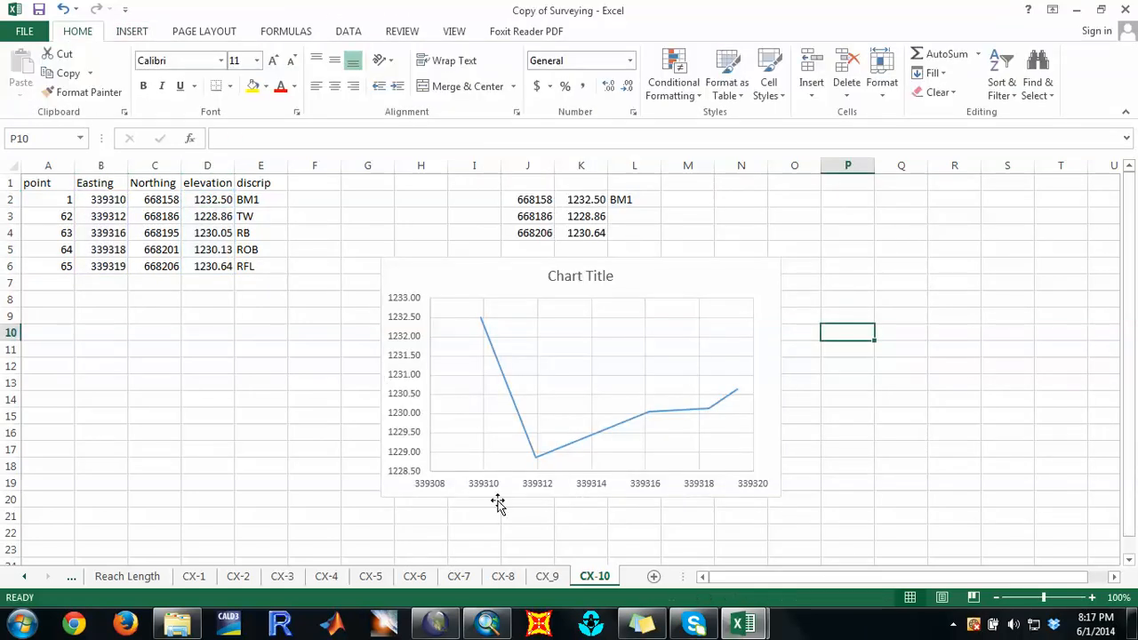
Step: Review the cross-section charts sheet by sheet from CX_9 back to CX-1
left_click(538, 577)
left_click(503, 577)
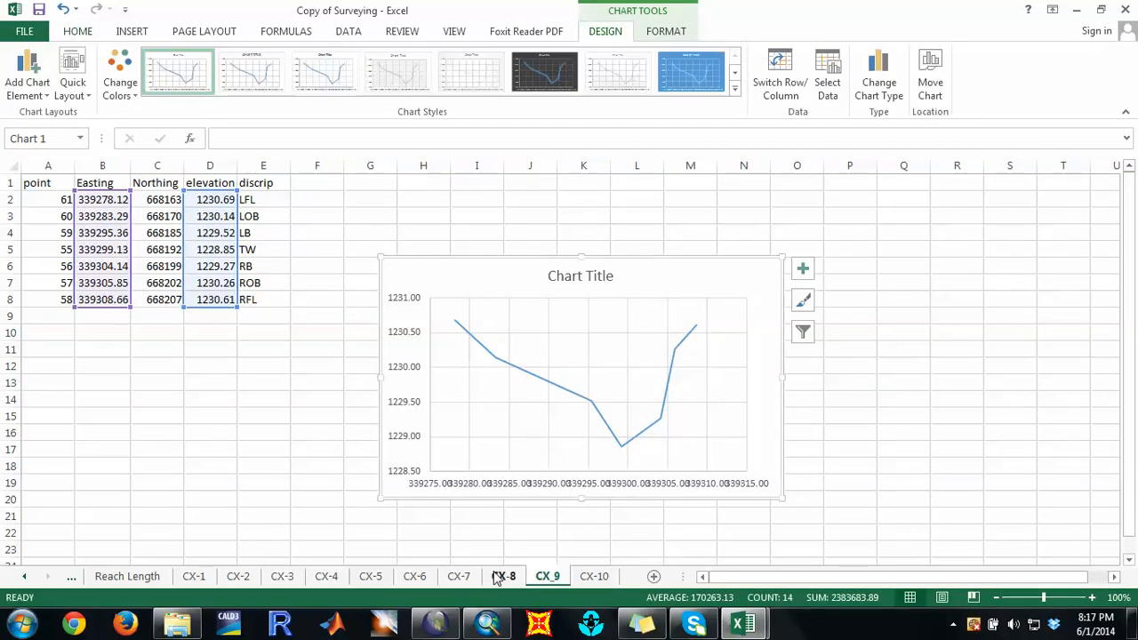
left_click(457, 577)
left_click(414, 577)
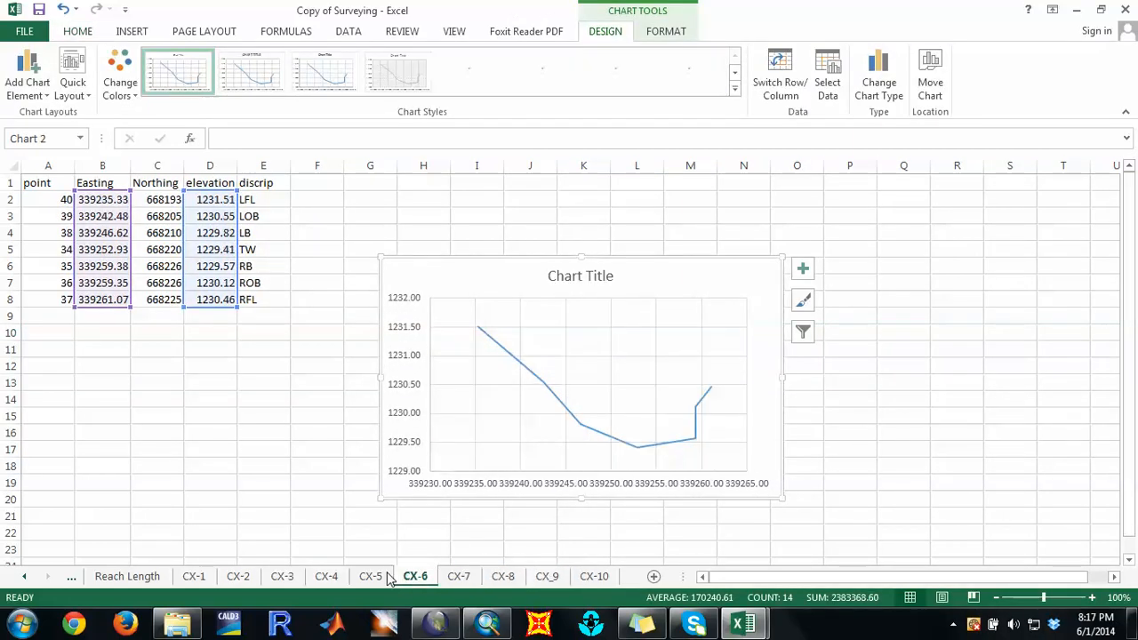
left_click(371, 577)
left_click(326, 577)
left_click(282, 577)
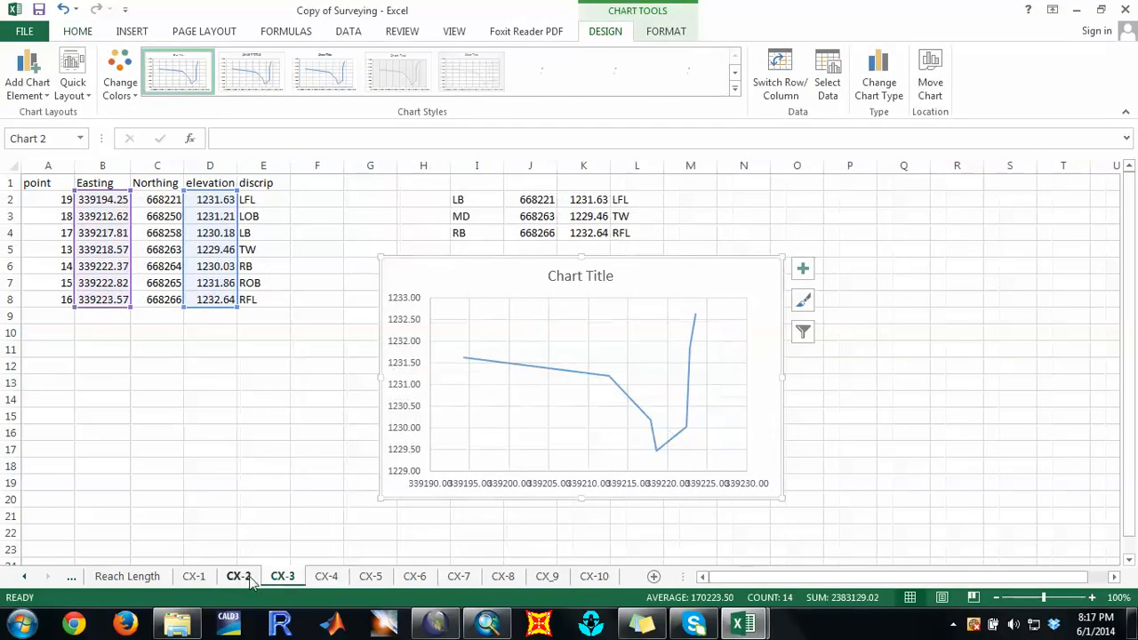
left_click(238, 577)
left_click(194, 577)
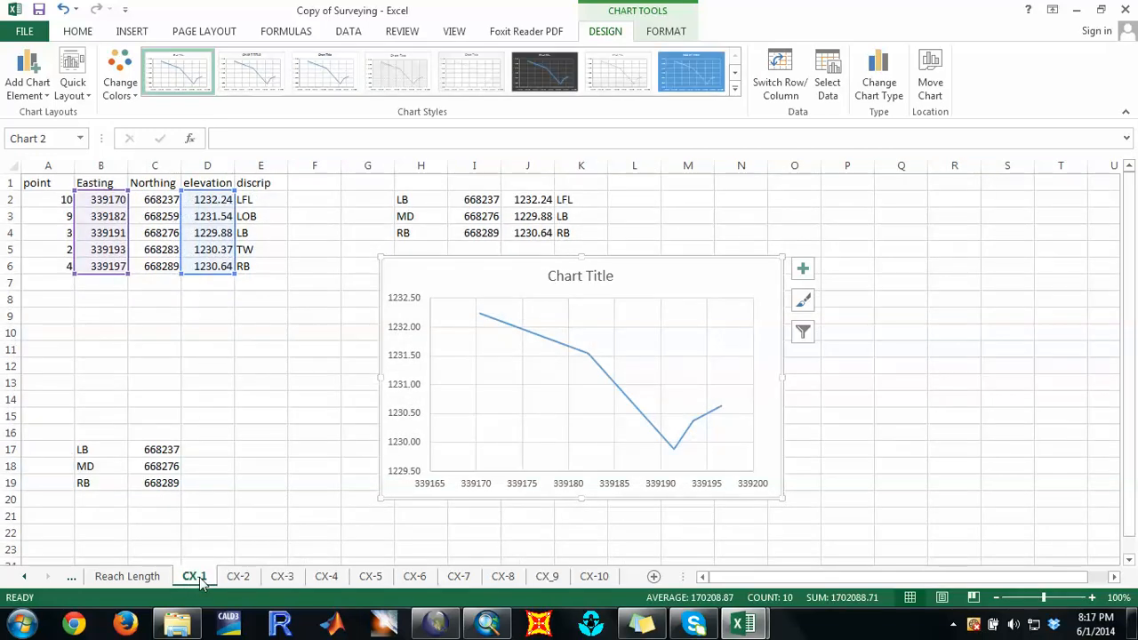
left_click(228, 405)
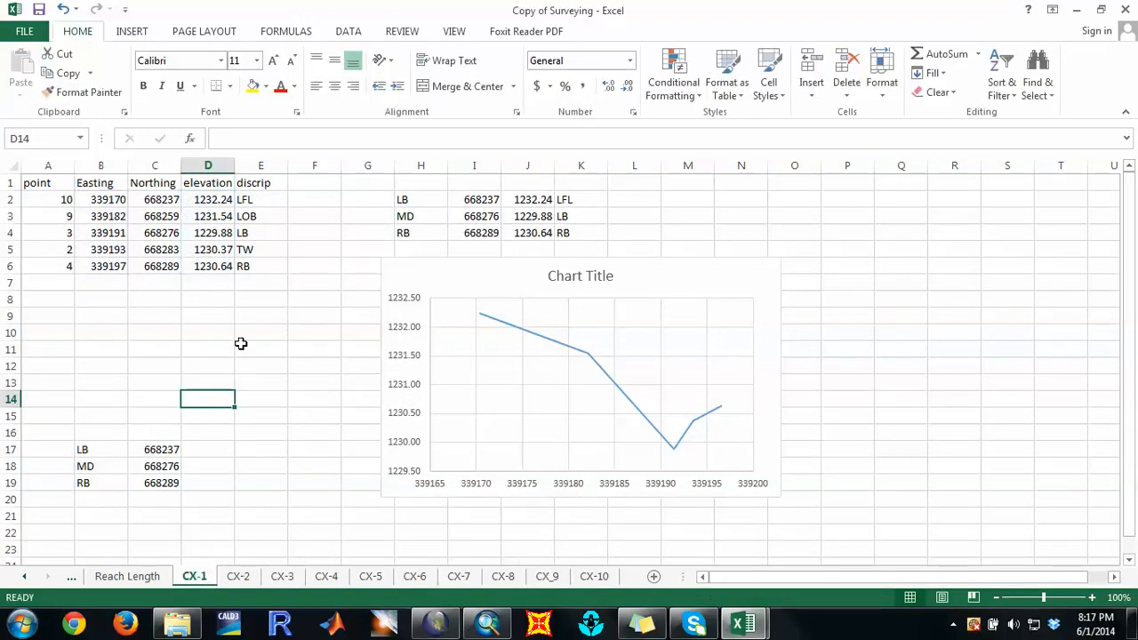
left_click(259, 315)
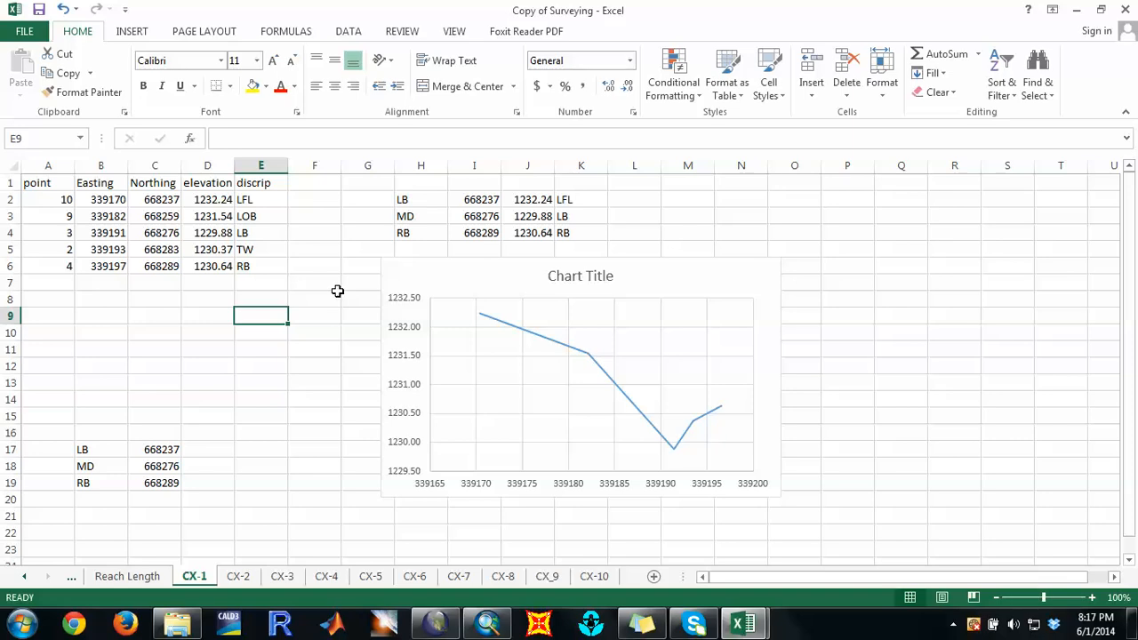
Step: Minimize Excel, launch HEC-RAS 4.1.0 and start a new project
left_click(1076, 8)
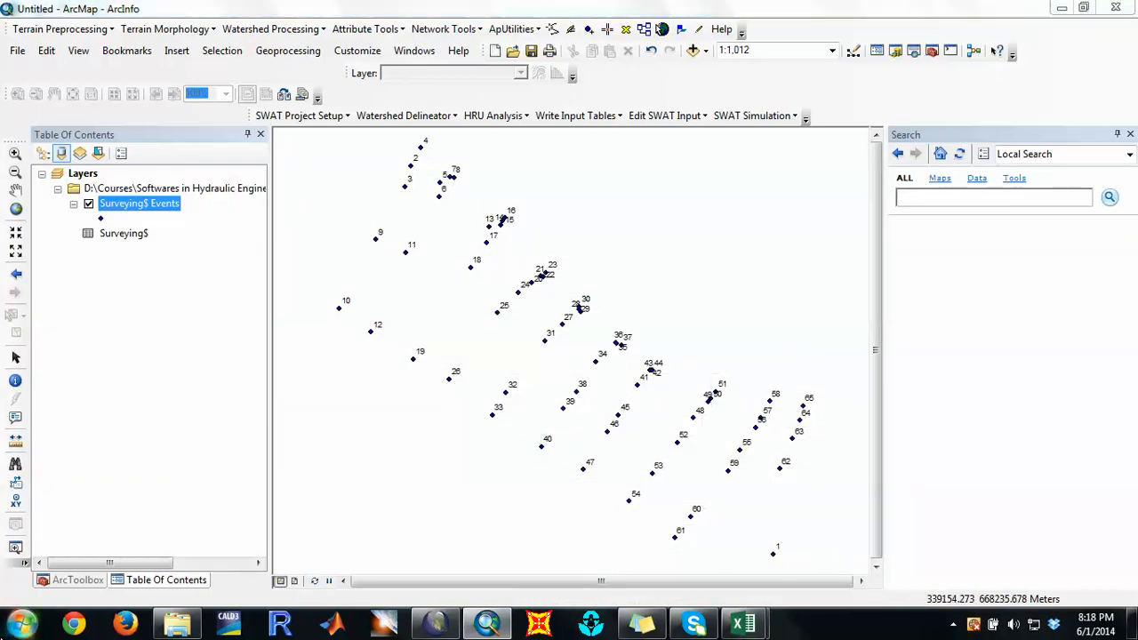
left_click(20, 624)
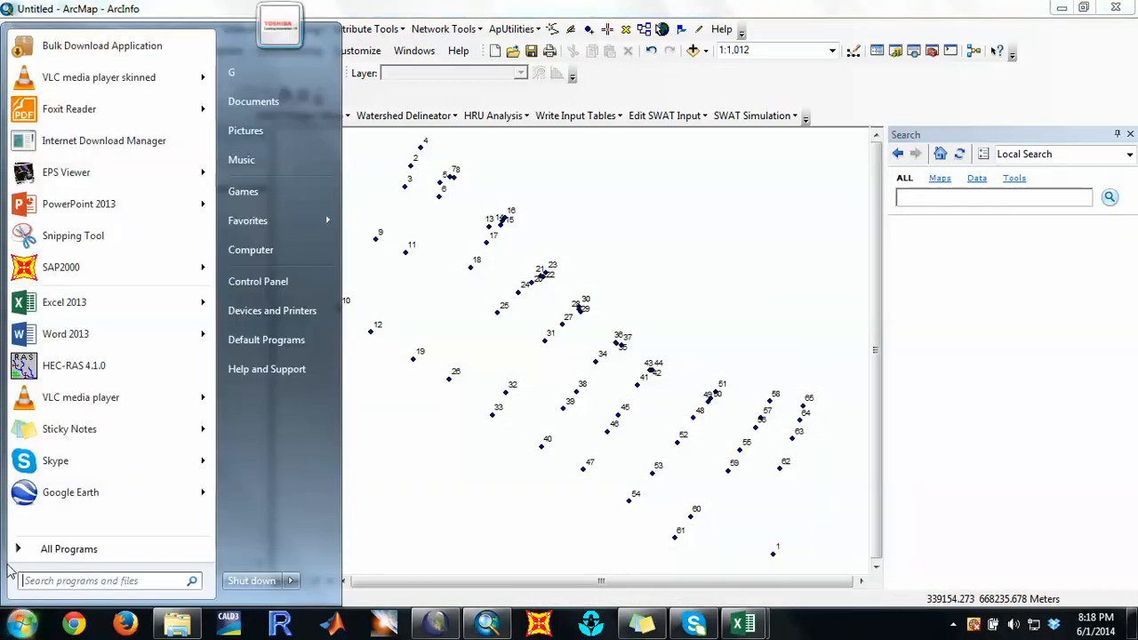
left_click(60, 378)
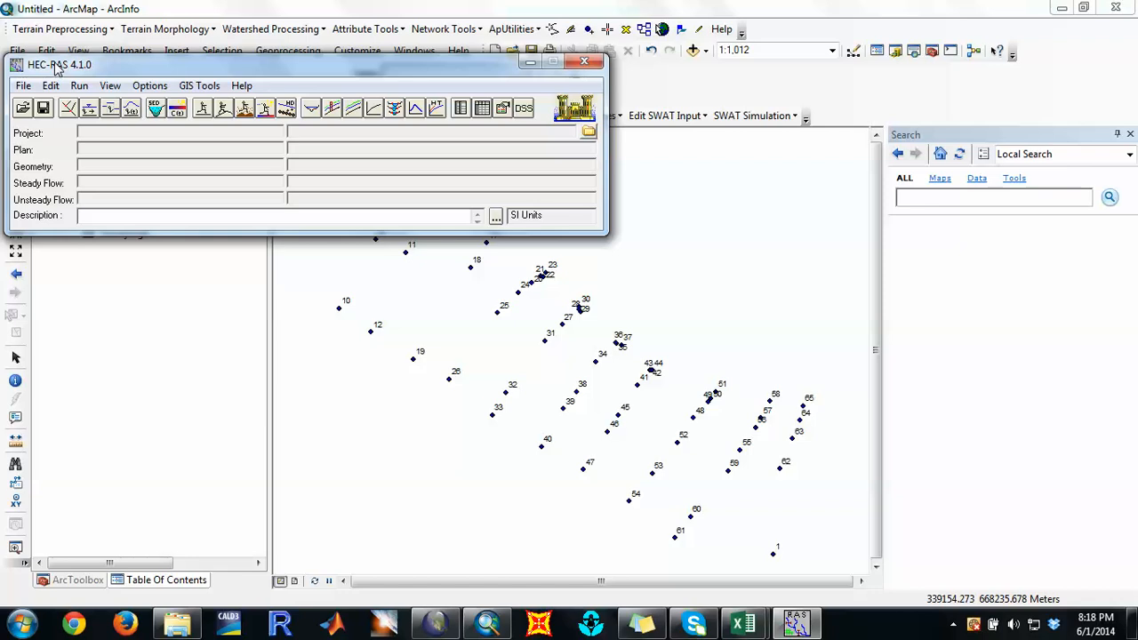
left_click(23, 86)
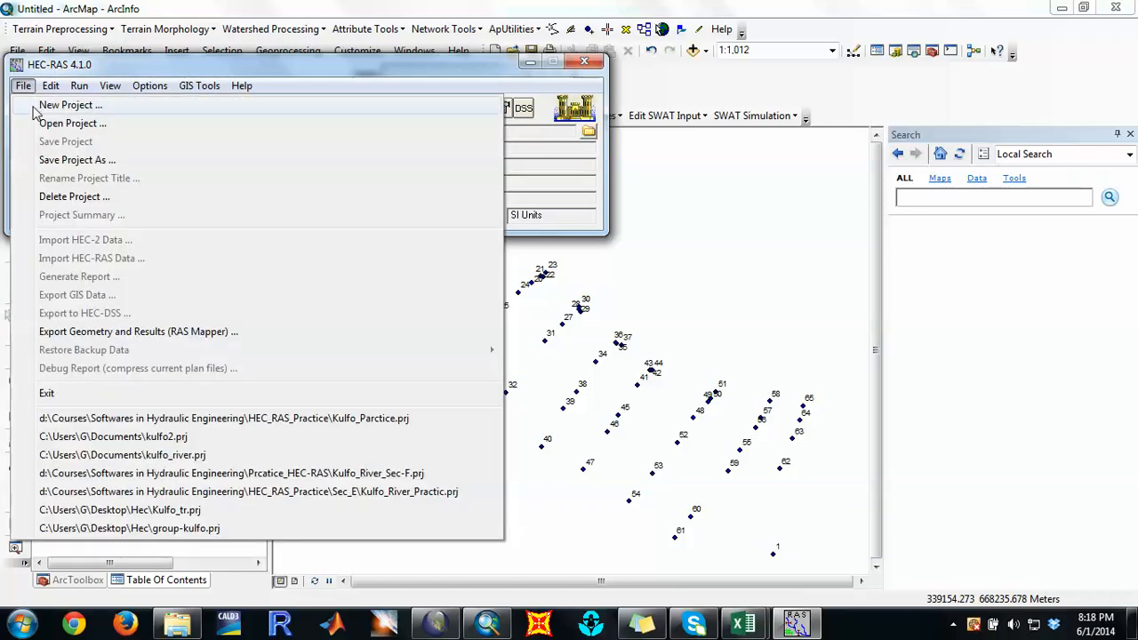
left_click(53, 105)
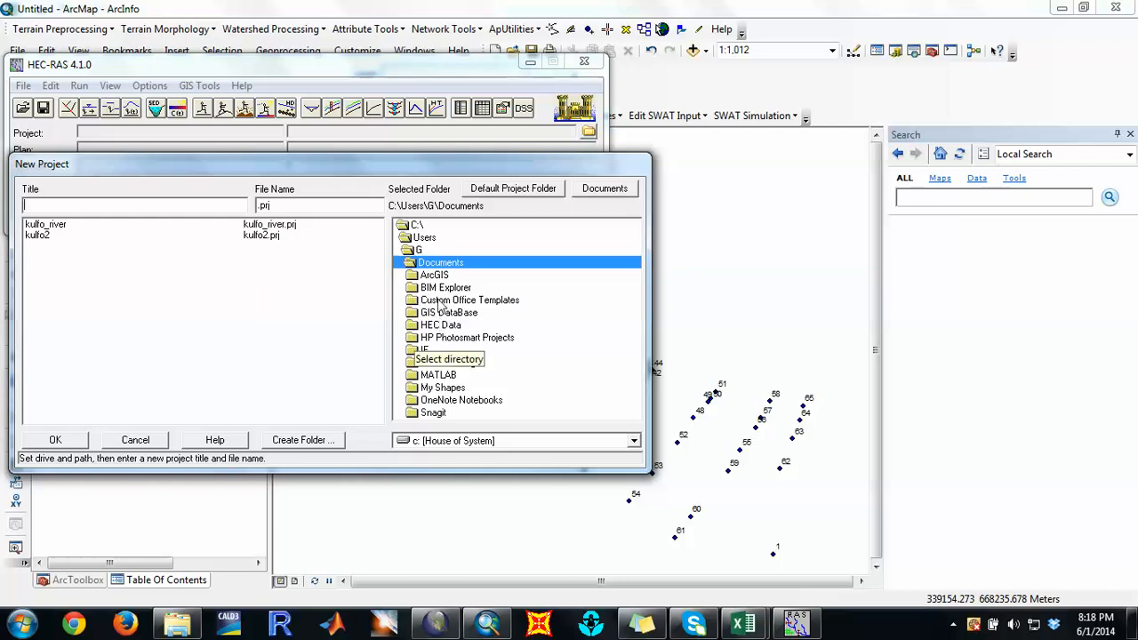
Step: Create a project folder named HEC_RAS_NEW inside d:\Courses\Softwares in Hydraulic Engineering
left_click(462, 442)
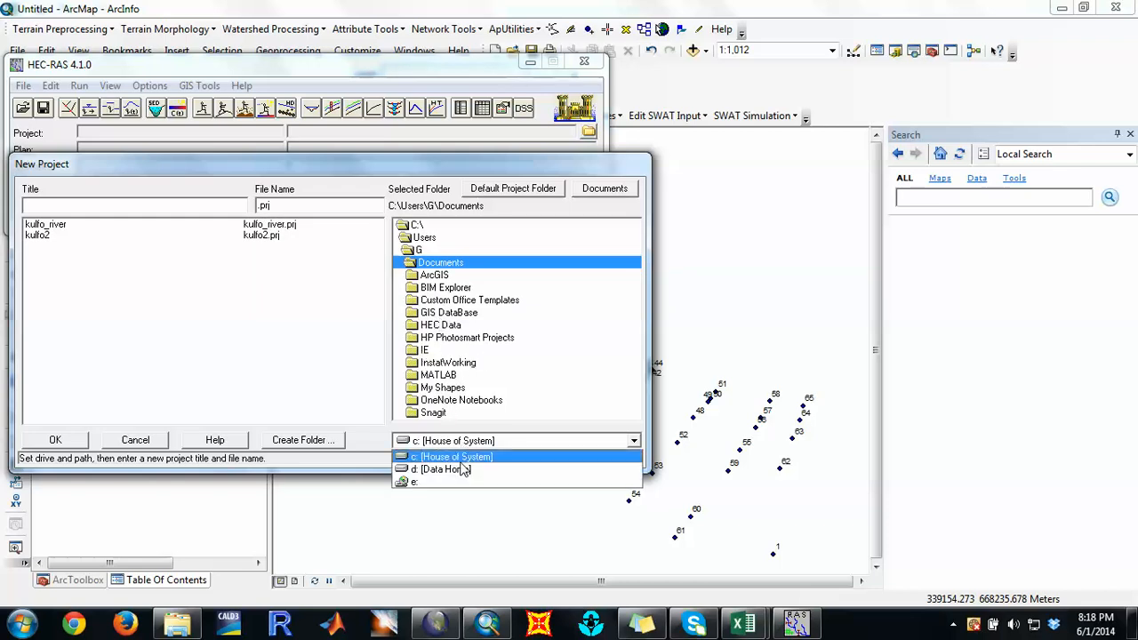
left_click(463, 469)
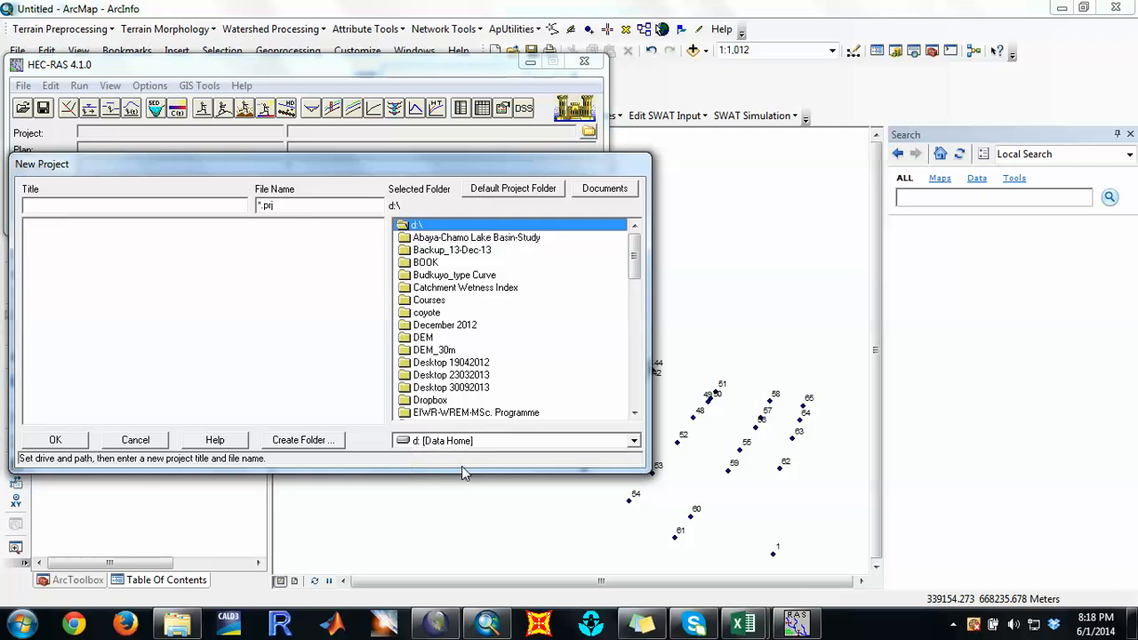
double_click(432, 301)
double_click(436, 289)
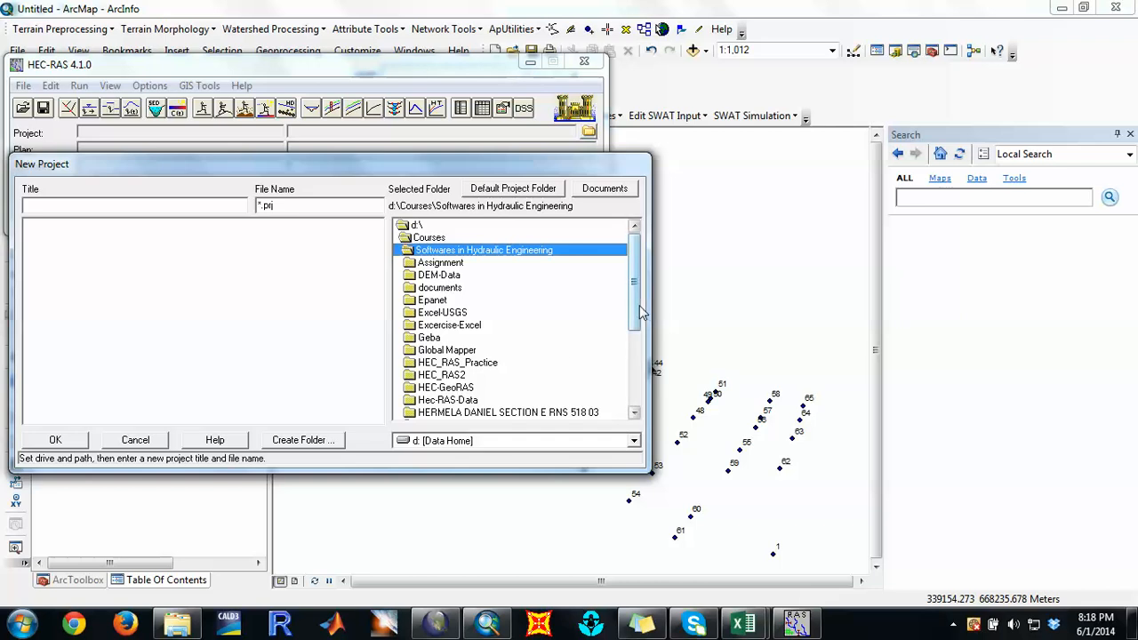
left_click_drag(639, 306, 642, 391)
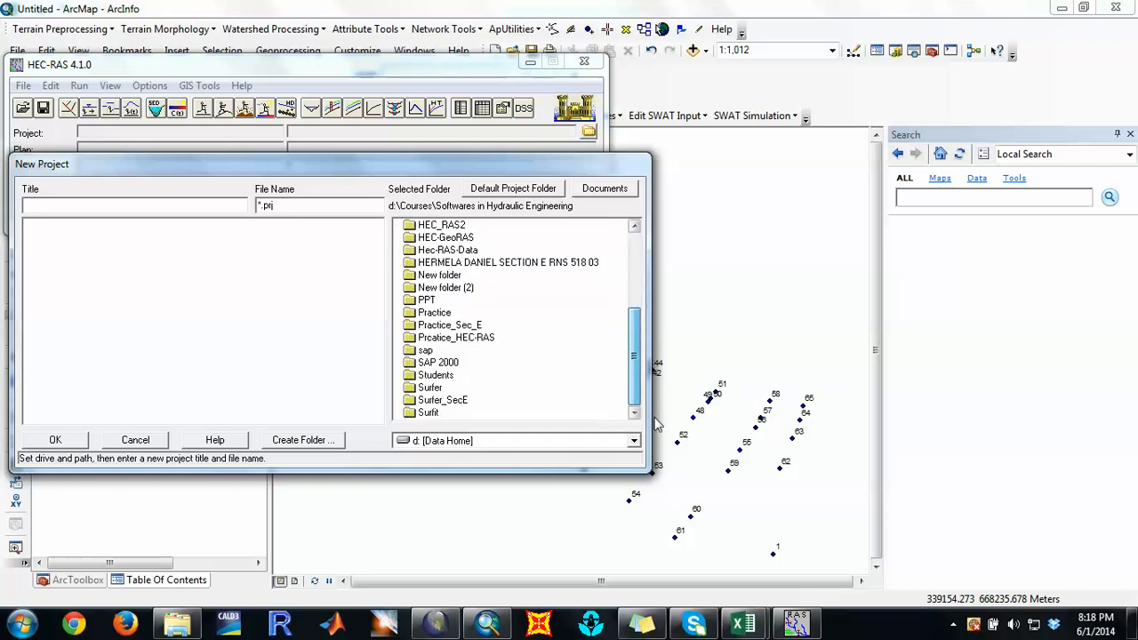
left_click(302, 441)
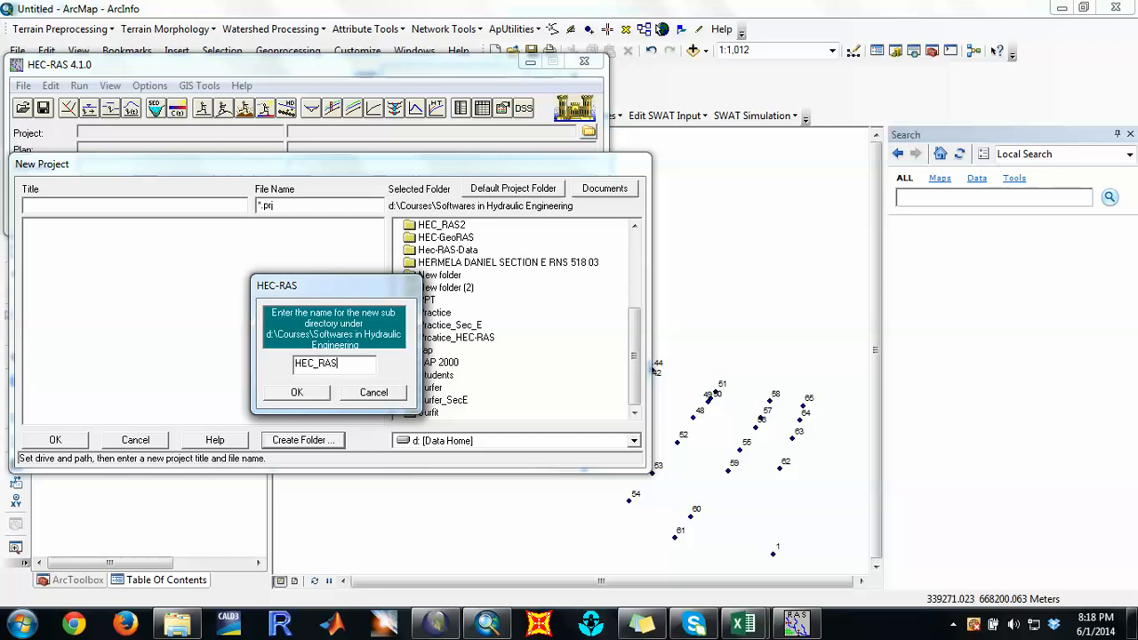
type("HEC_RAS_NEW")
left_click(299, 392)
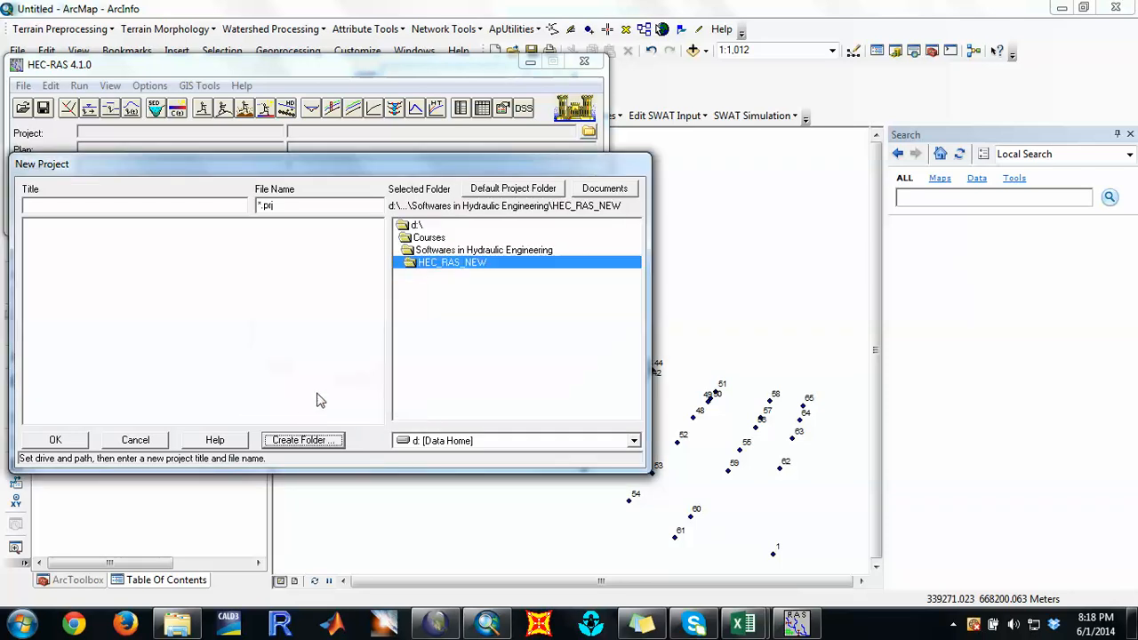
Step: Title the new project HEC-RAS_Kulfo and create it in the HEC_RAS_NEW folder with SI units
left_click(214, 208)
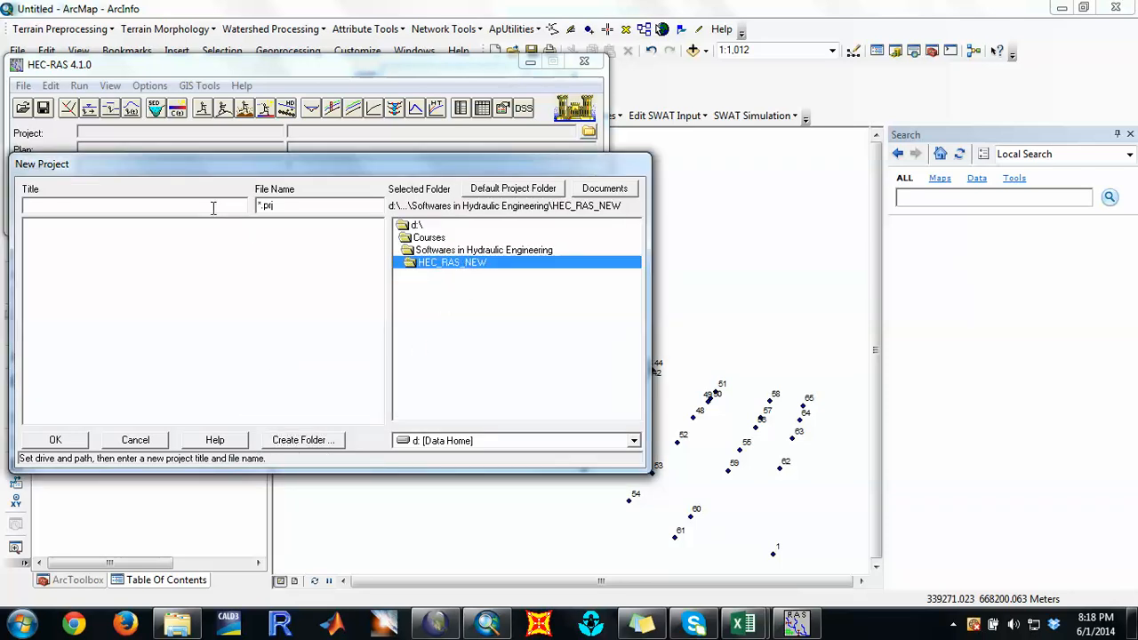
type("HEC-RAS_Kulfo")
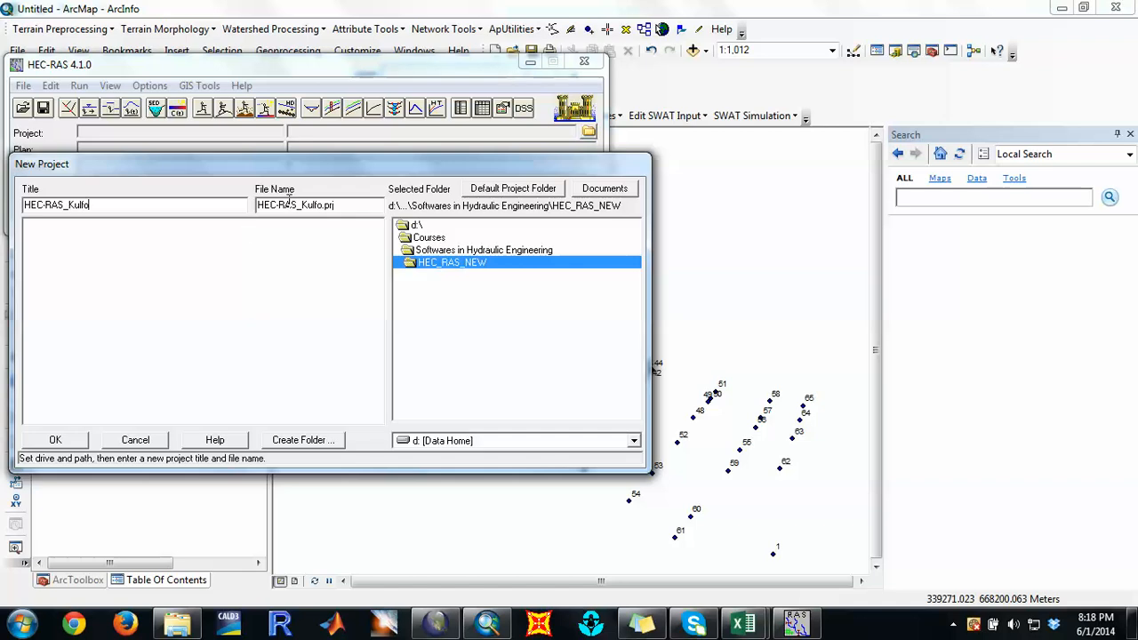
left_click(76, 442)
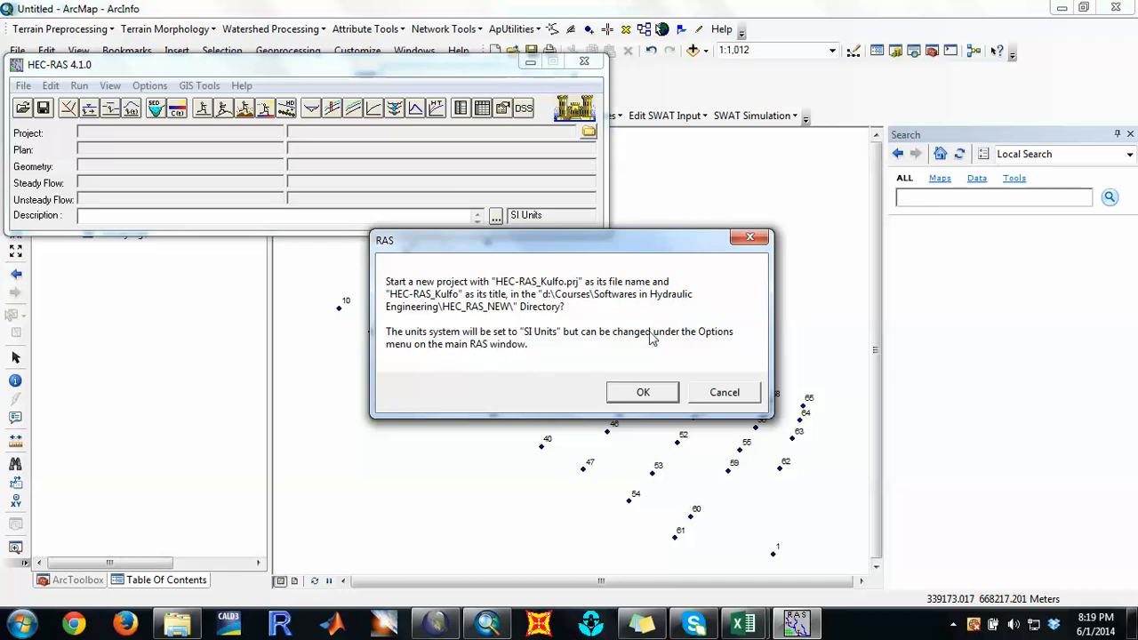
left_click(642, 392)
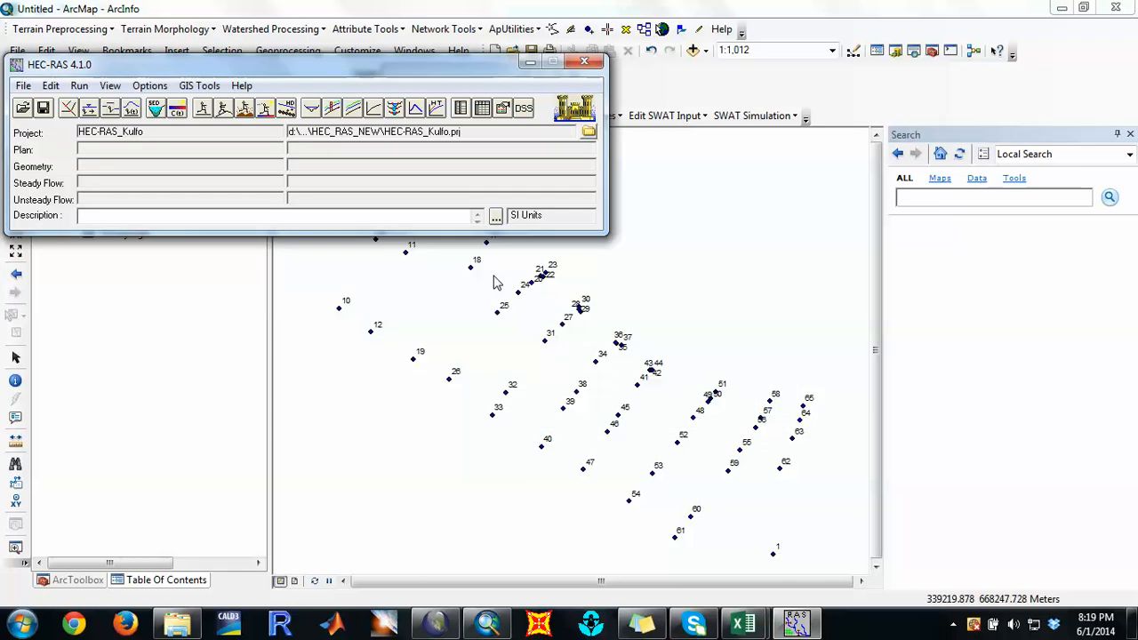
Step: Confirm System International (Metric System) as the units system of the HEC-RAS_Kulfo project
left_click(149, 85)
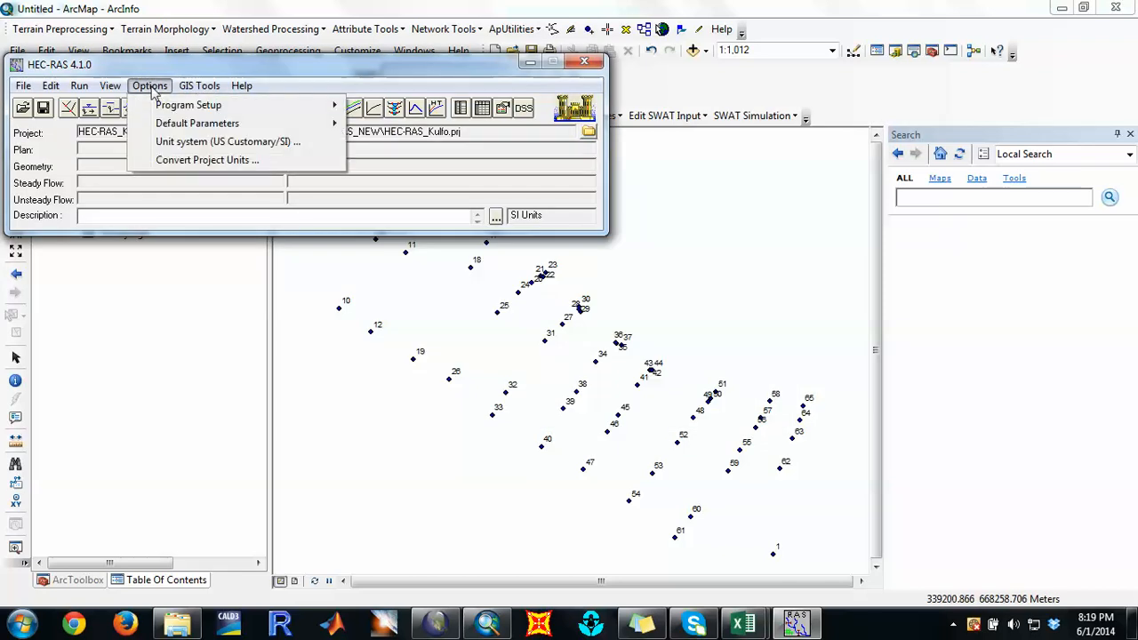
left_click(196, 143)
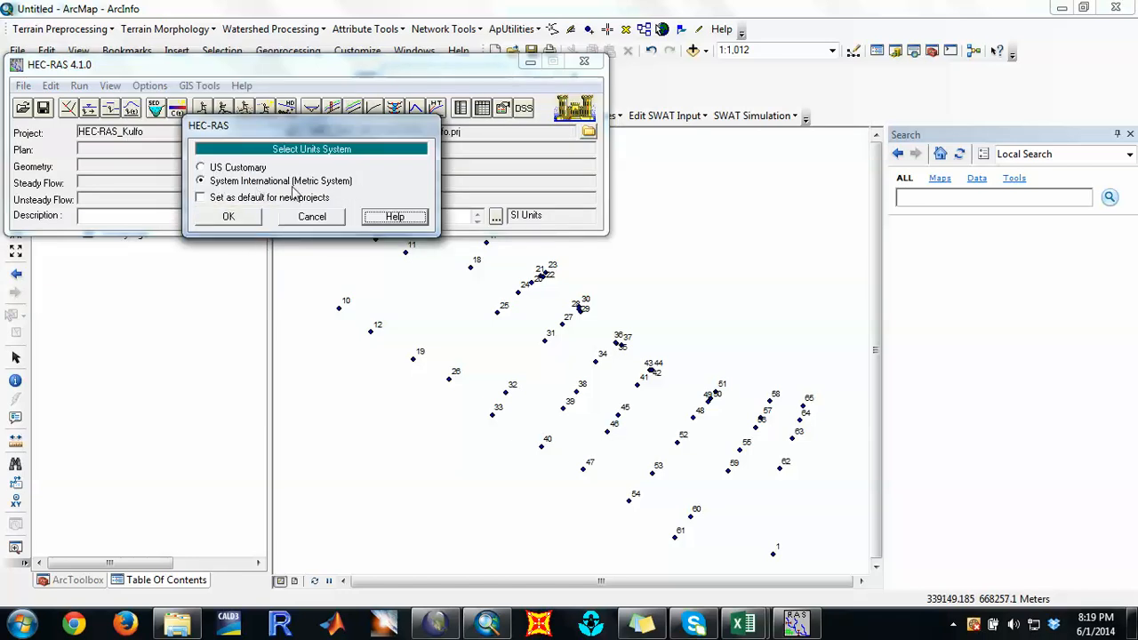
left_click(245, 217)
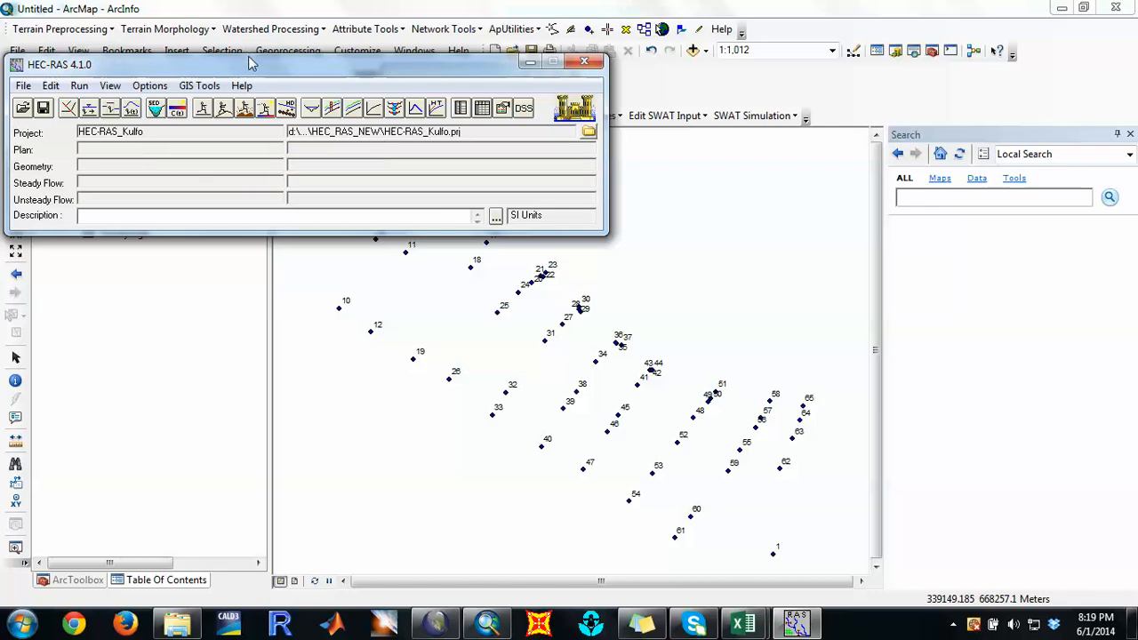
Step: In the geometric data editor, draw a straight reach running diagonally down the schematic and name it river Kulfo, reach Limat
left_click_drag(248, 56, 249, 13)
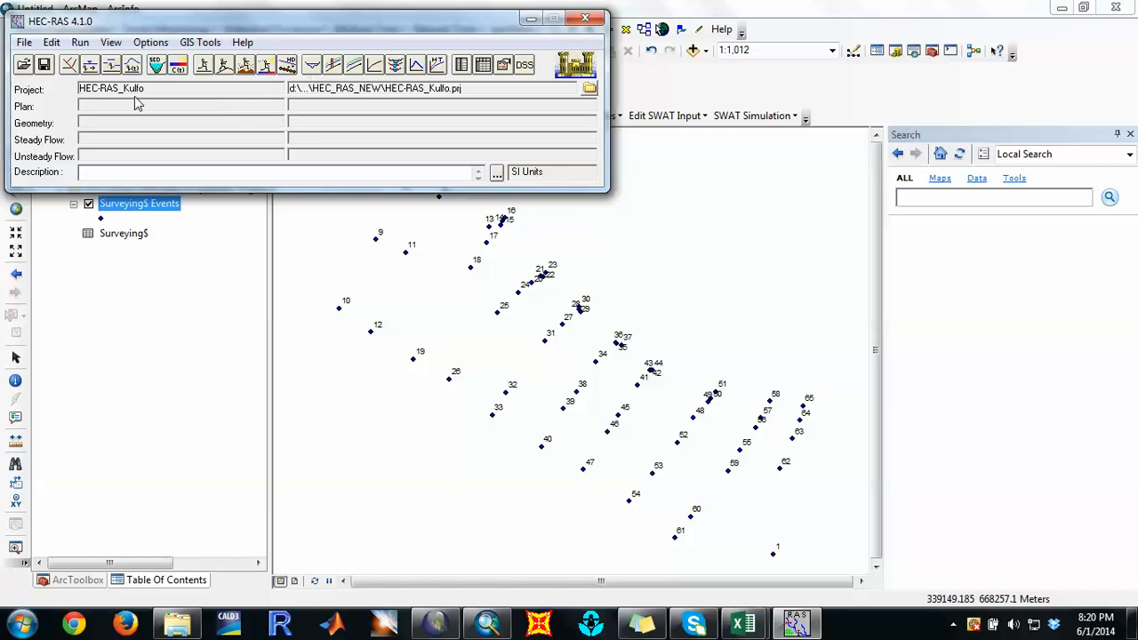
left_click(69, 71)
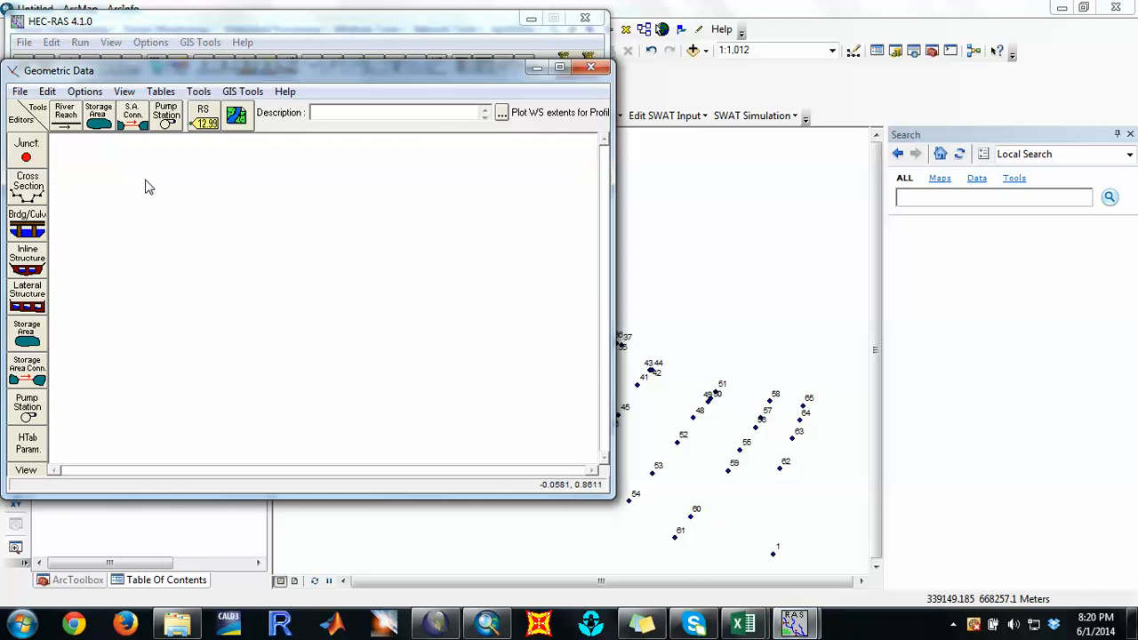
left_click_drag(163, 73, 406, 133)
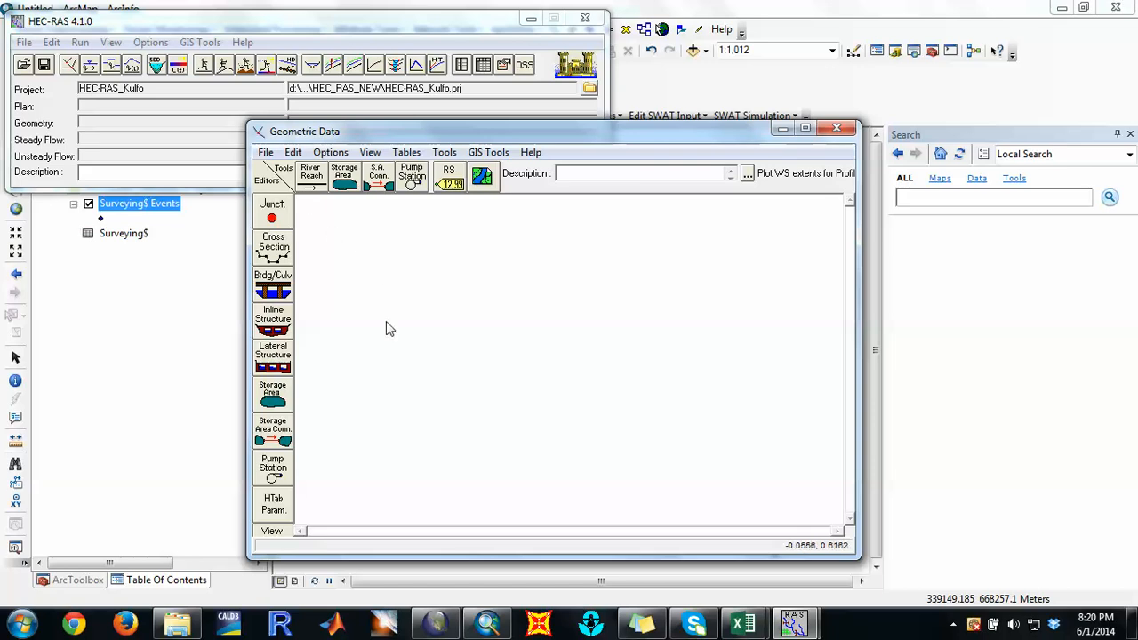
left_click(311, 174)
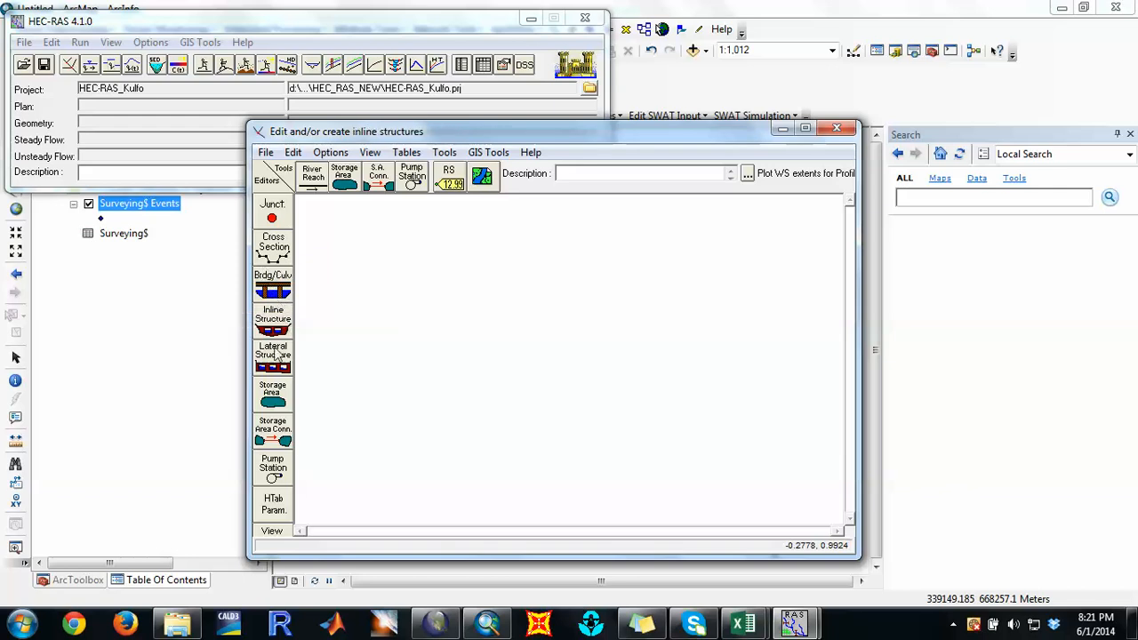
left_click(312, 177)
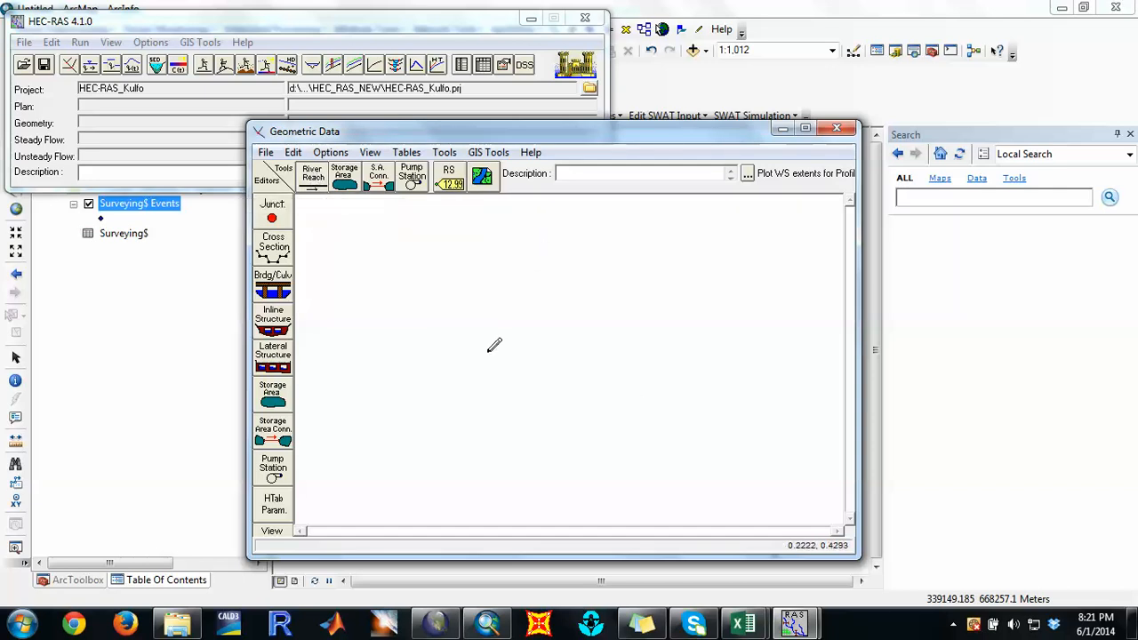
left_click(316, 205)
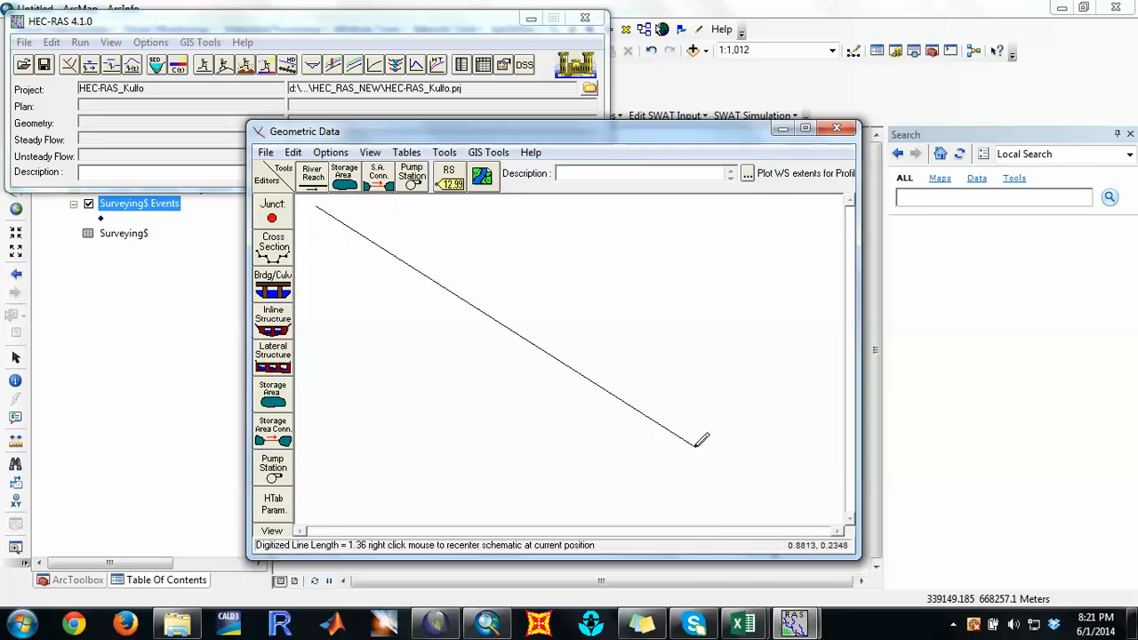
double_click(788, 494)
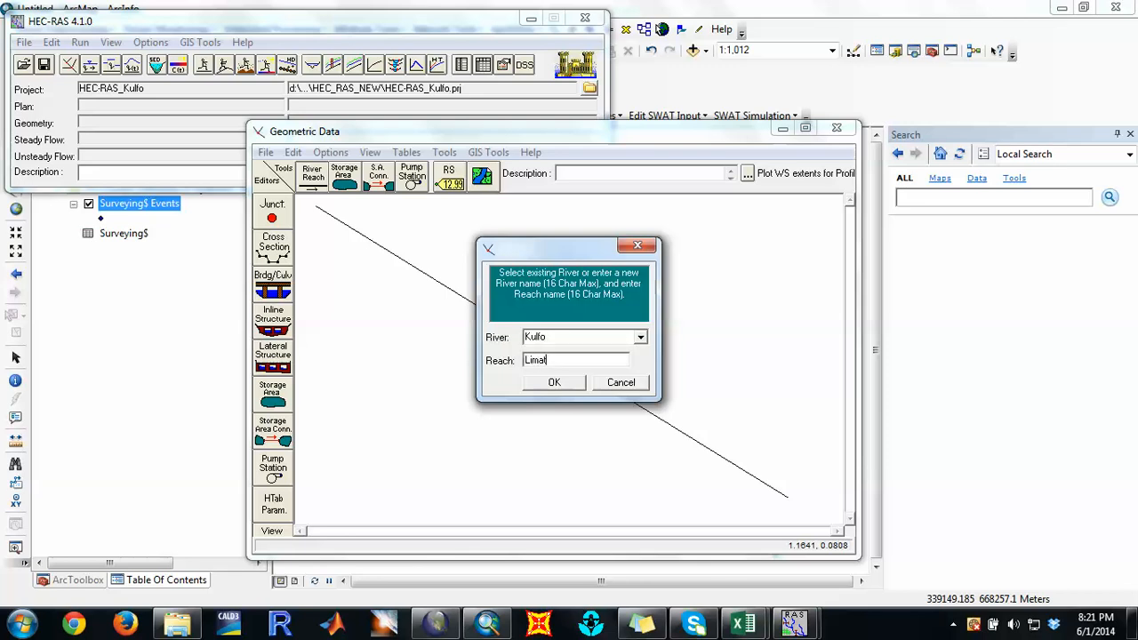
left_click(551, 382)
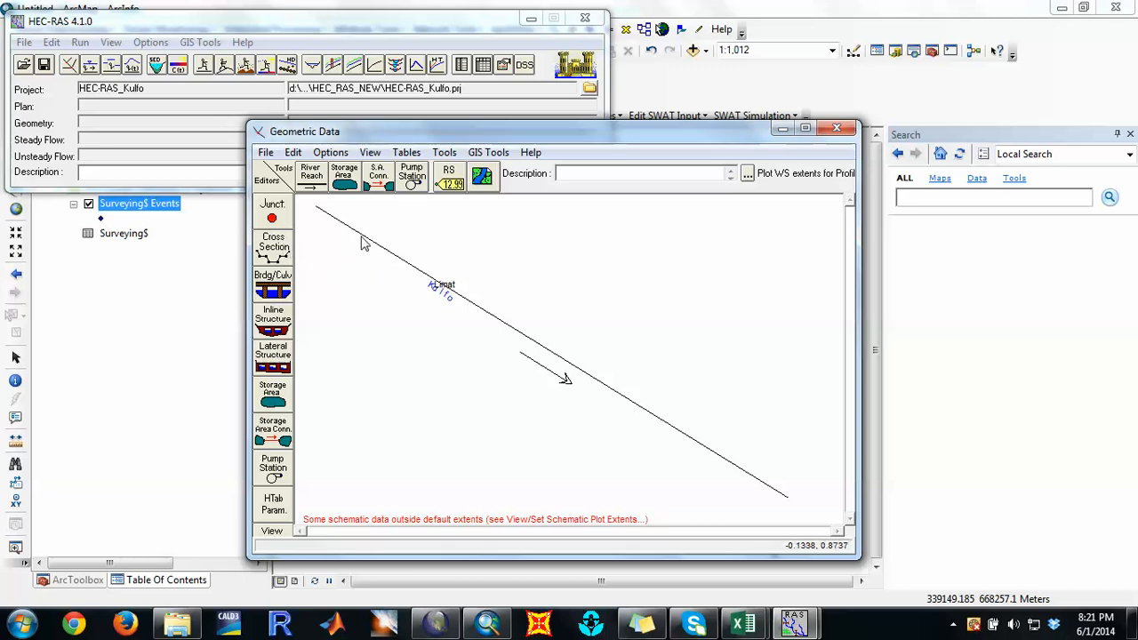
Step: Save the geometry data as Kulfo_geometry in the HEC_RAS_NEW folder
left_click(265, 152)
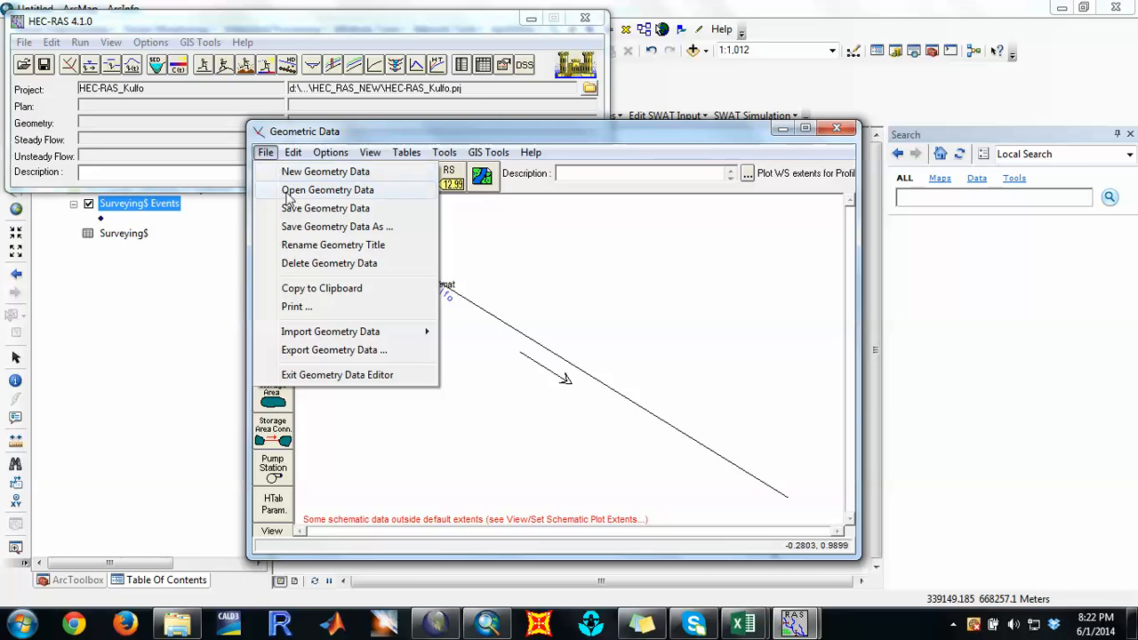
left_click(292, 226)
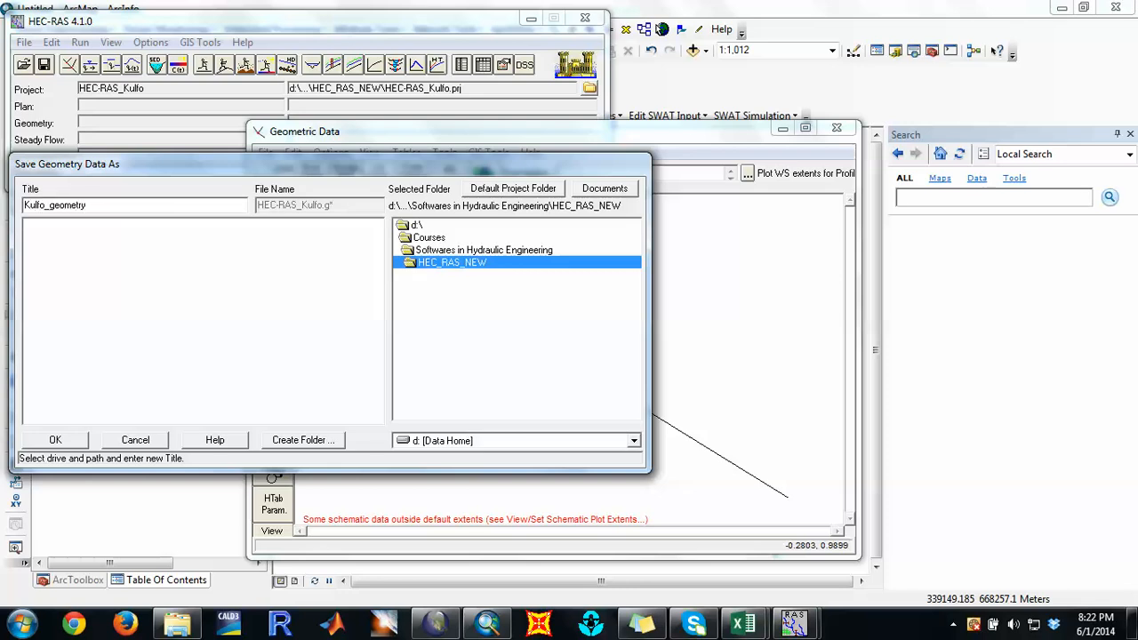
left_click(55, 440)
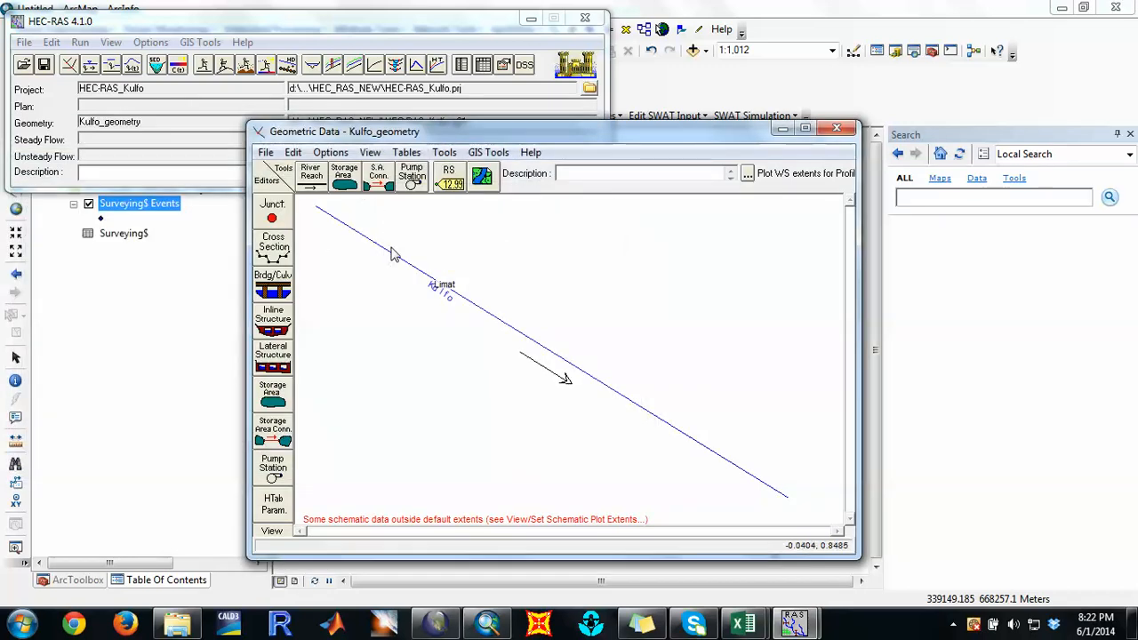
Step: Open the cross section data editor and add a new cross section at river station 1 in reach Limat
left_click(281, 251)
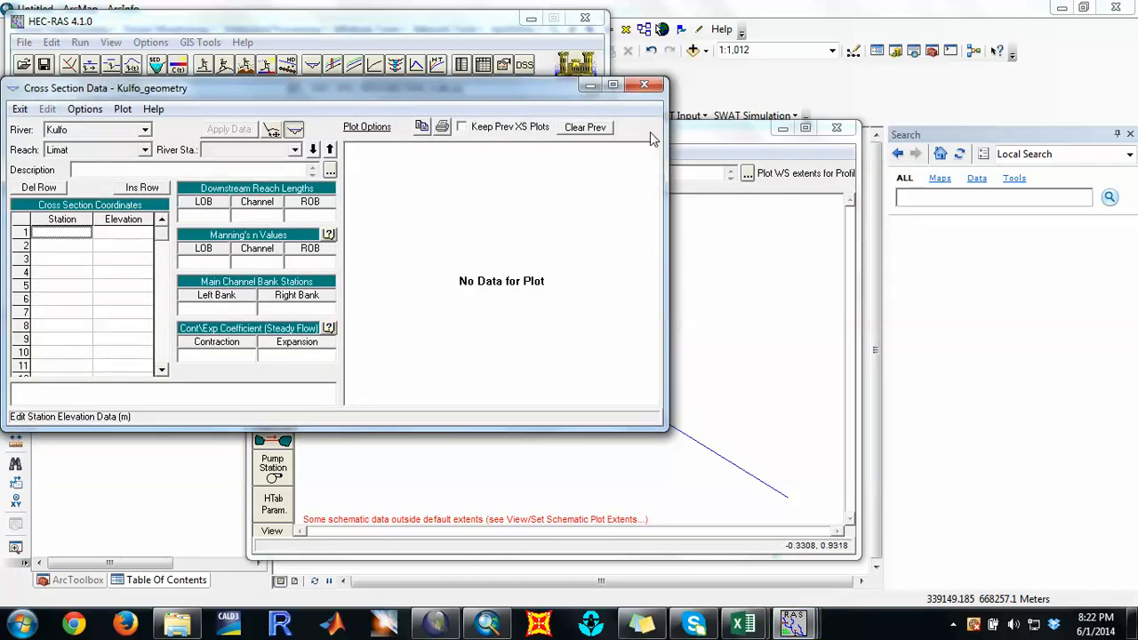
left_click_drag(720, 124, 922, 100)
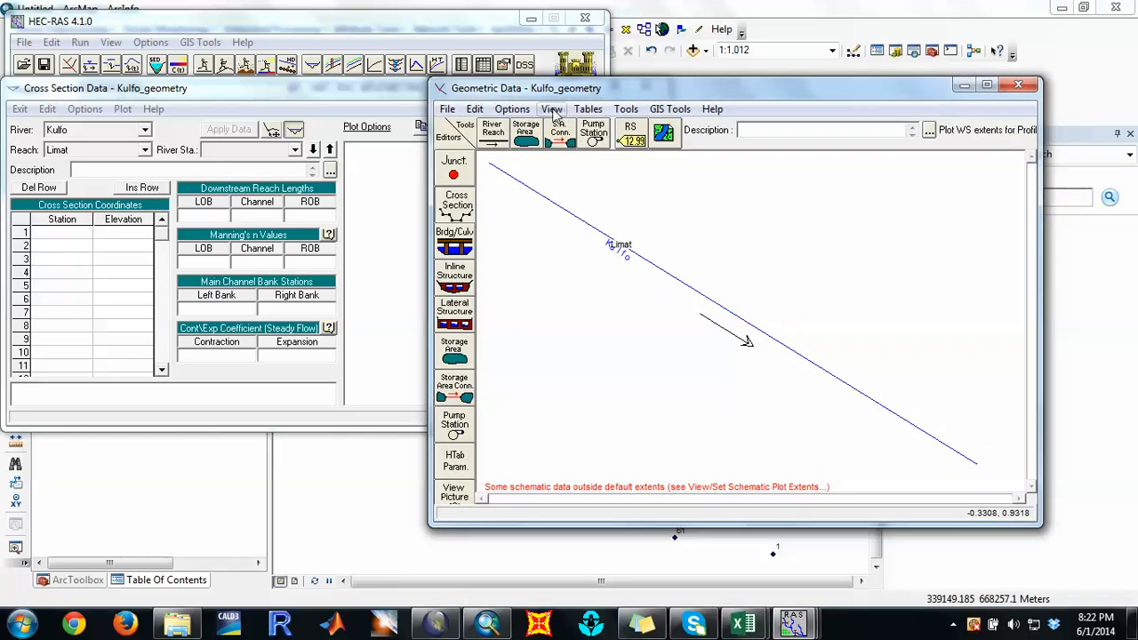
left_click(347, 96)
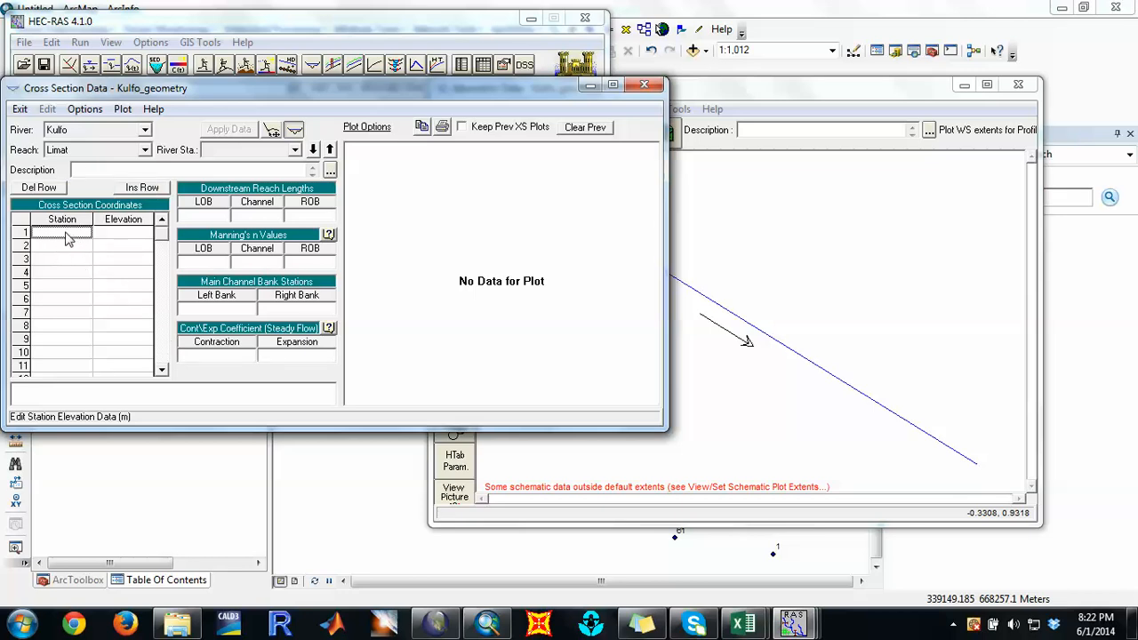
left_click(111, 235)
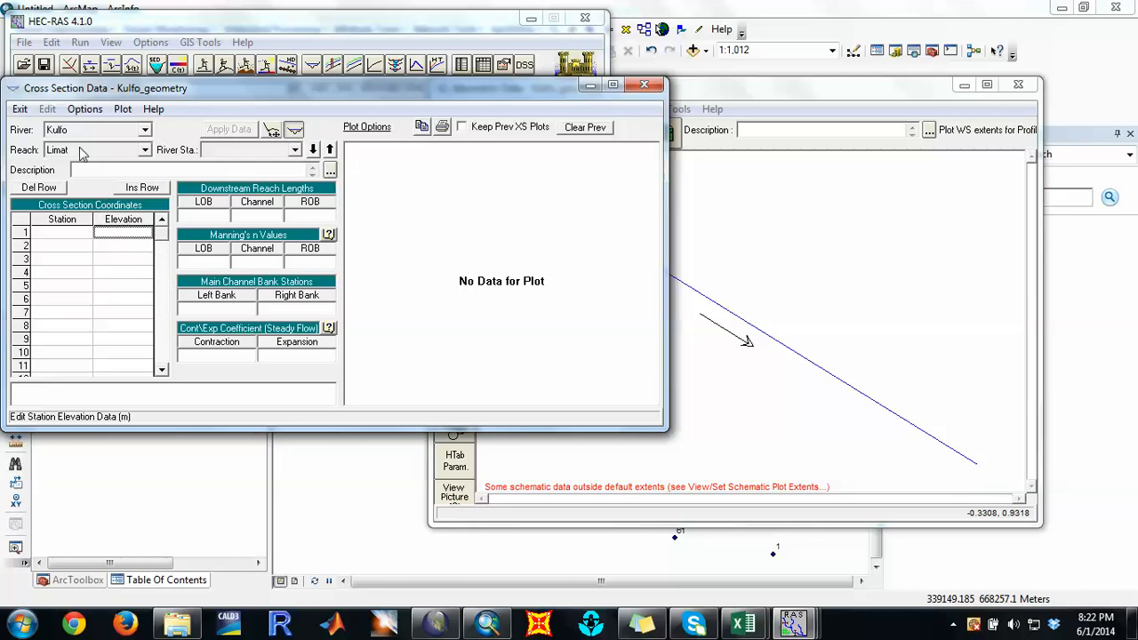
left_click(85, 110)
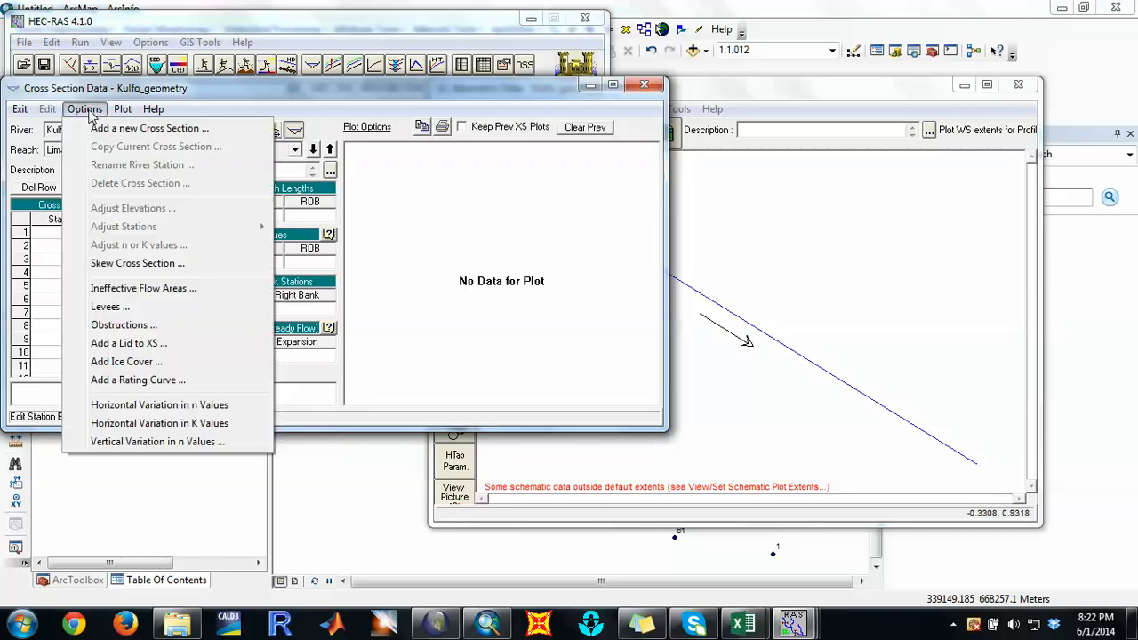
left_click(91, 128)
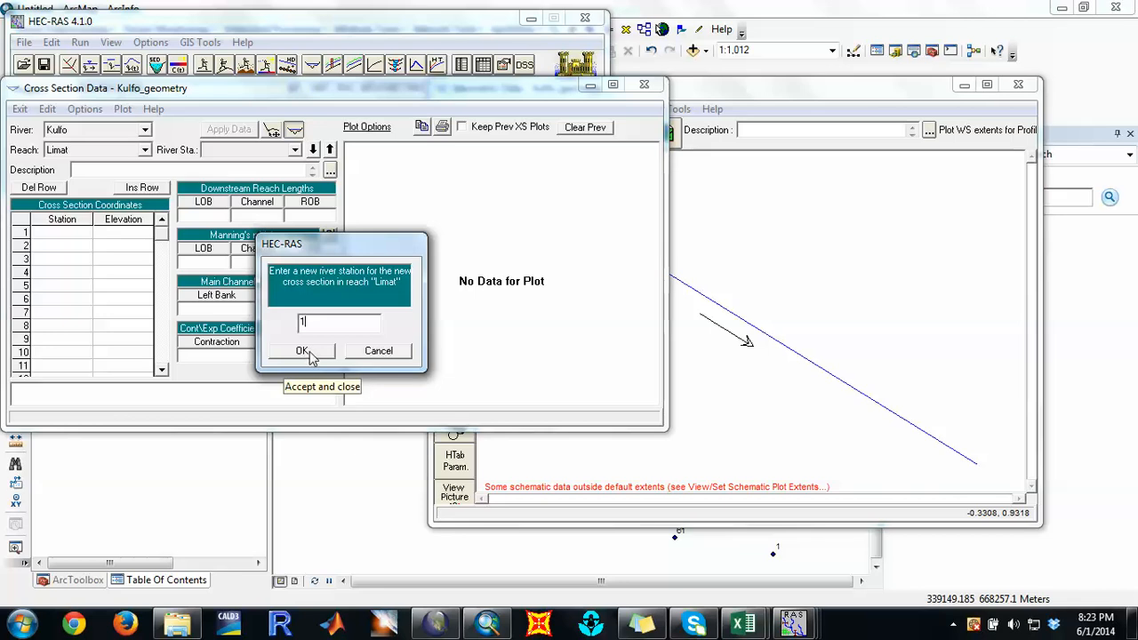
left_click(307, 352)
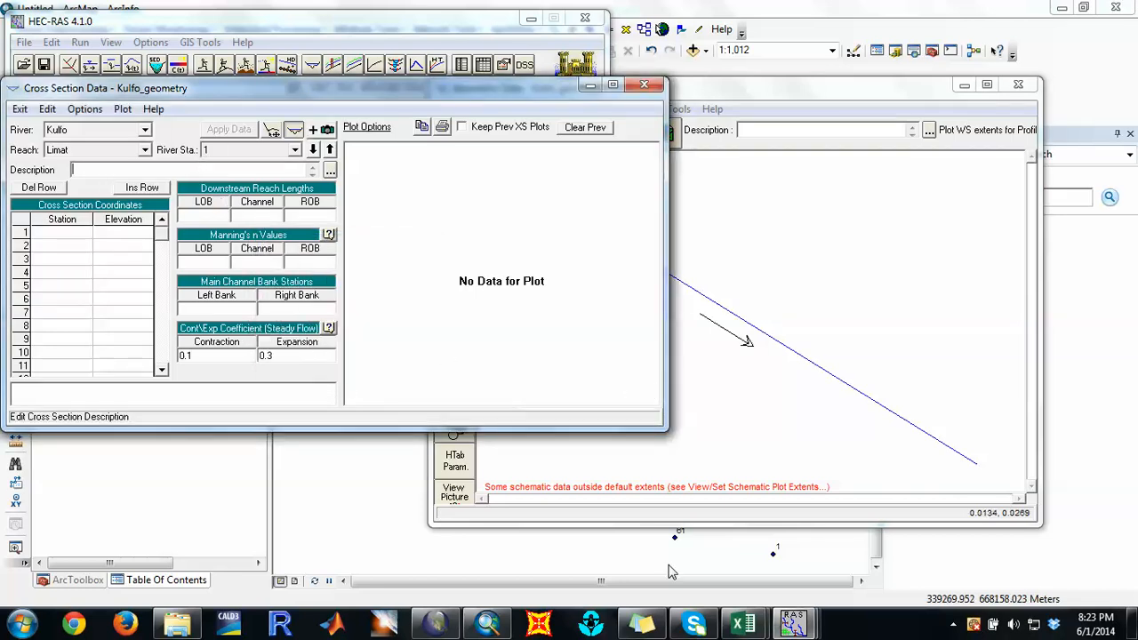
Step: Switch to the Copy of Surveying workbook in Excel and copy the CX-1 Easting and elevation values into adjacent columns starting at B9
mouse_move(744, 624)
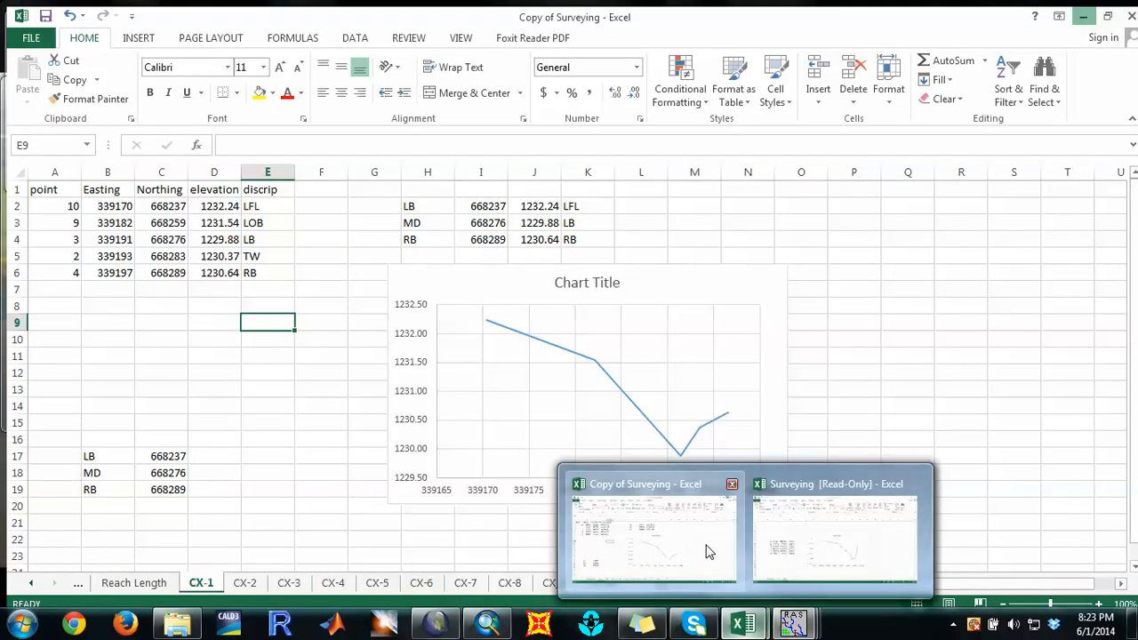
left_click(707, 552)
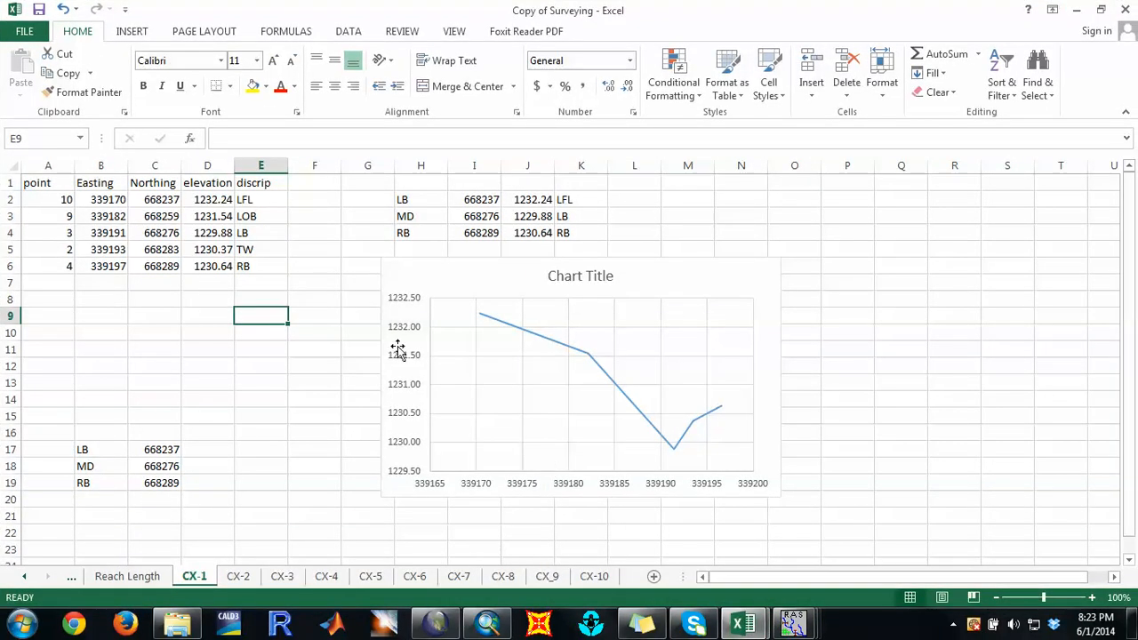
left_click(187, 293)
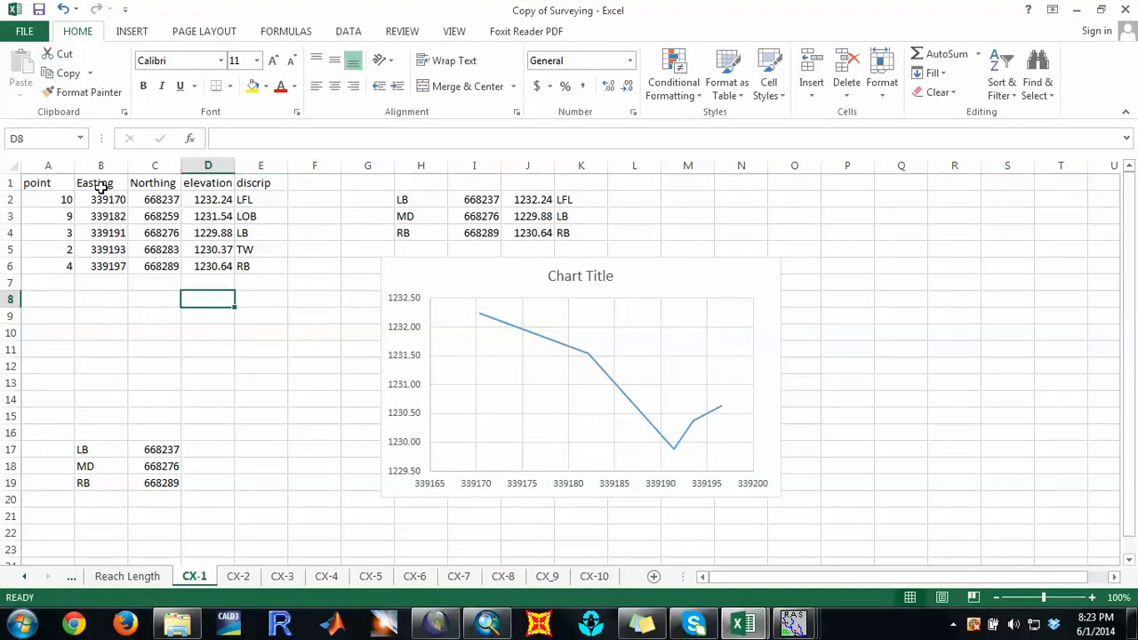
left_click_drag(103, 199, 107, 266)
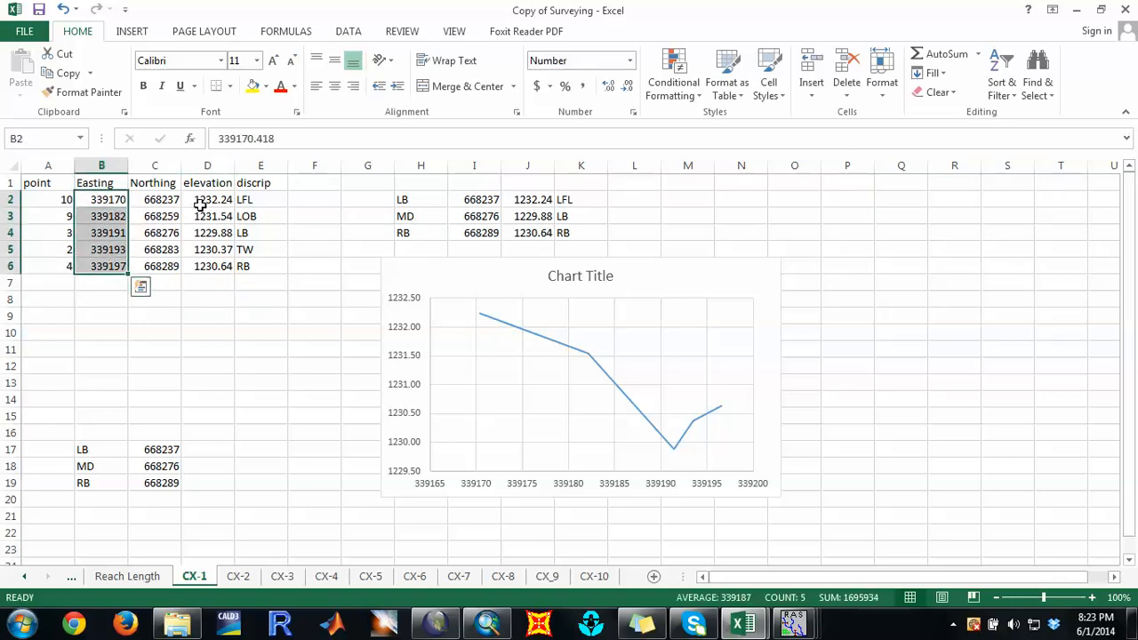
left_click_drag(200, 201, 214, 267)
right_click(213, 269)
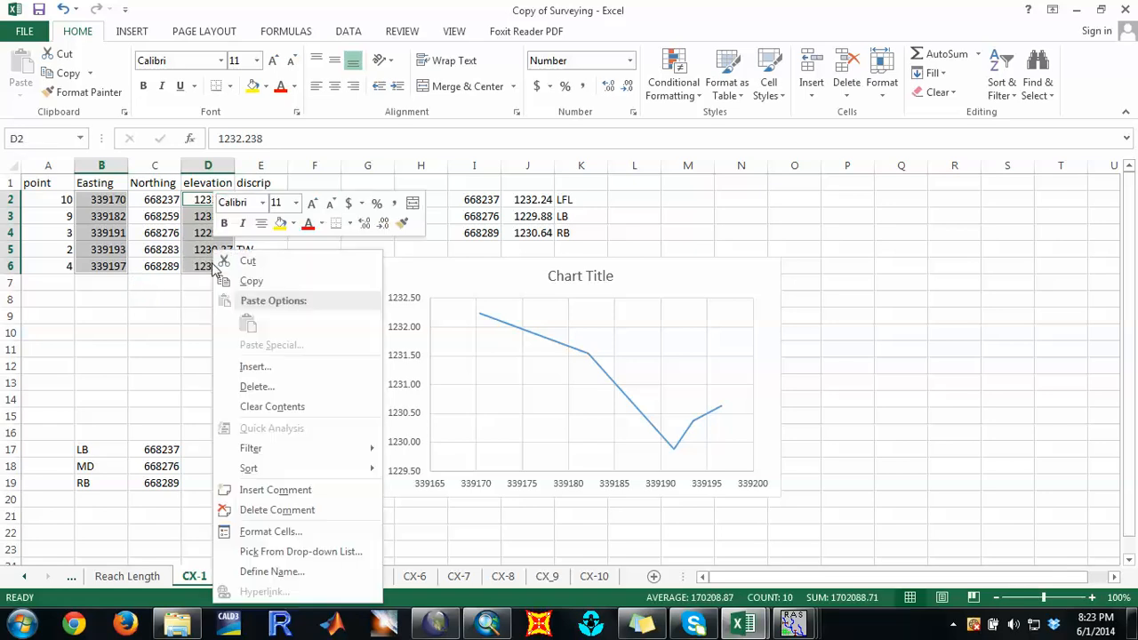
left_click(249, 282)
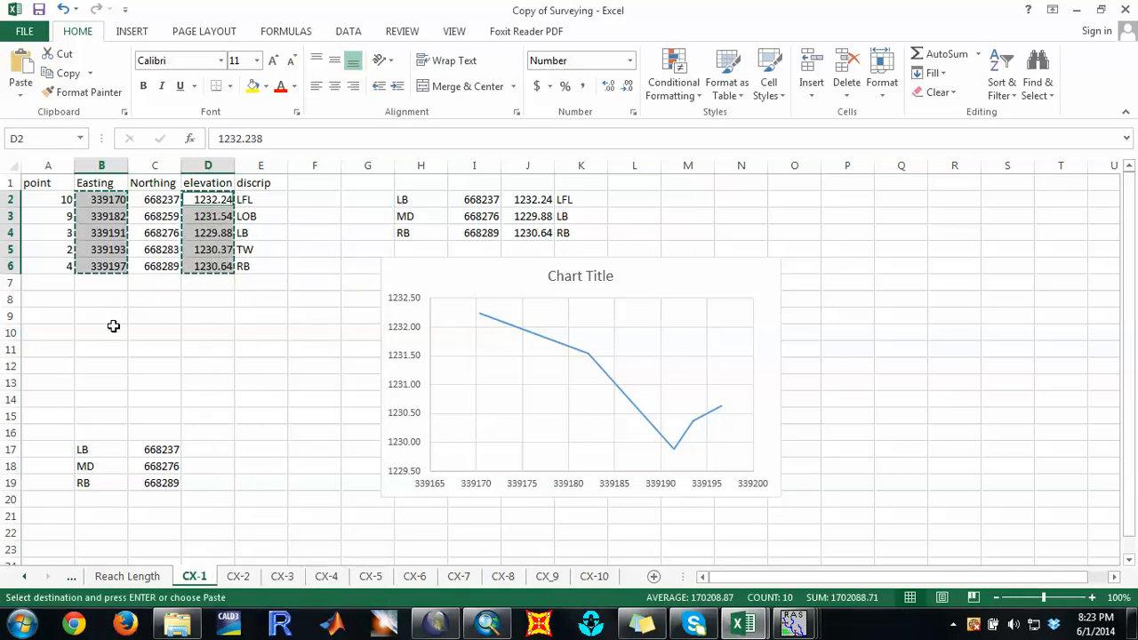
left_click(108, 316)
key("ctrl+v")
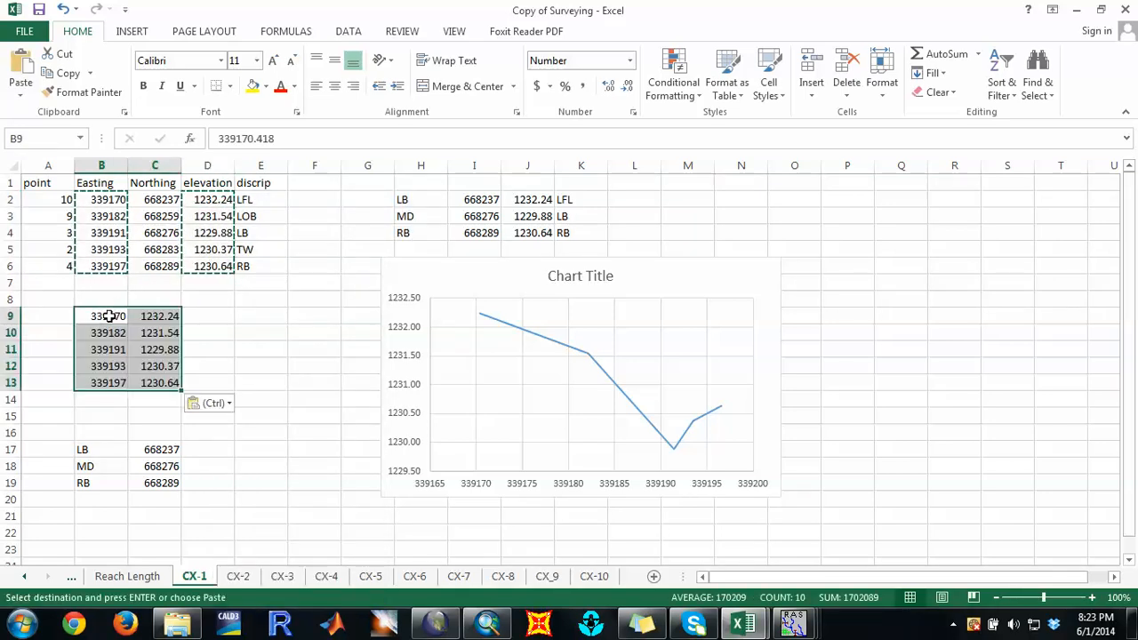
Step: Copy the B9:C13 block into the HEC-RAS station and elevation coordinates of river station 1 and apply the data
right_click(109, 315)
left_click(120, 300)
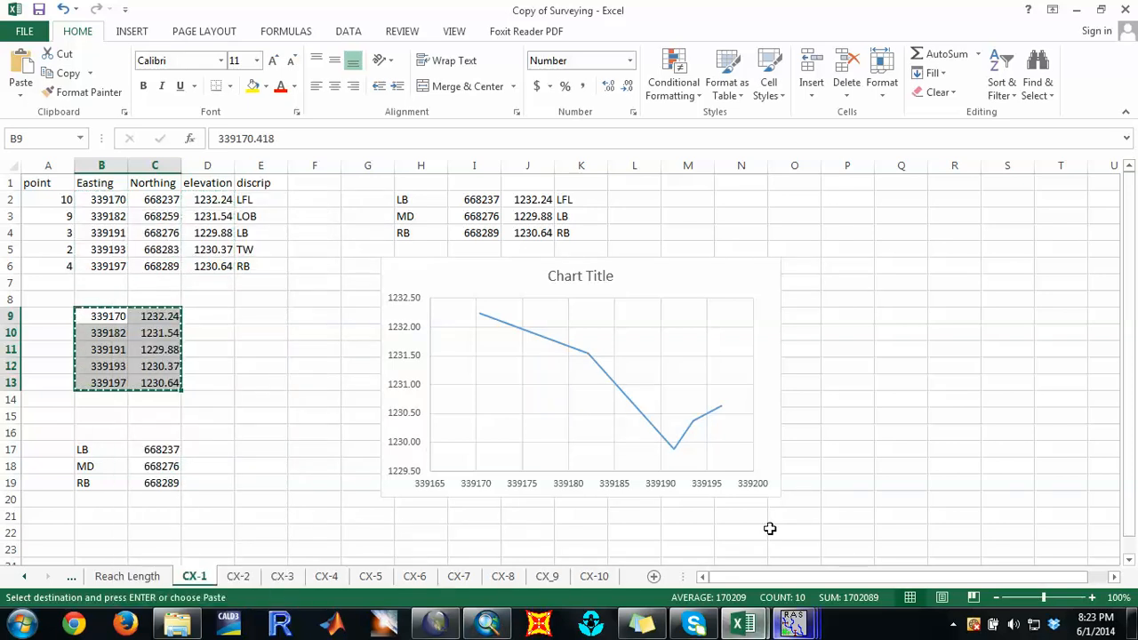
left_click(1075, 9)
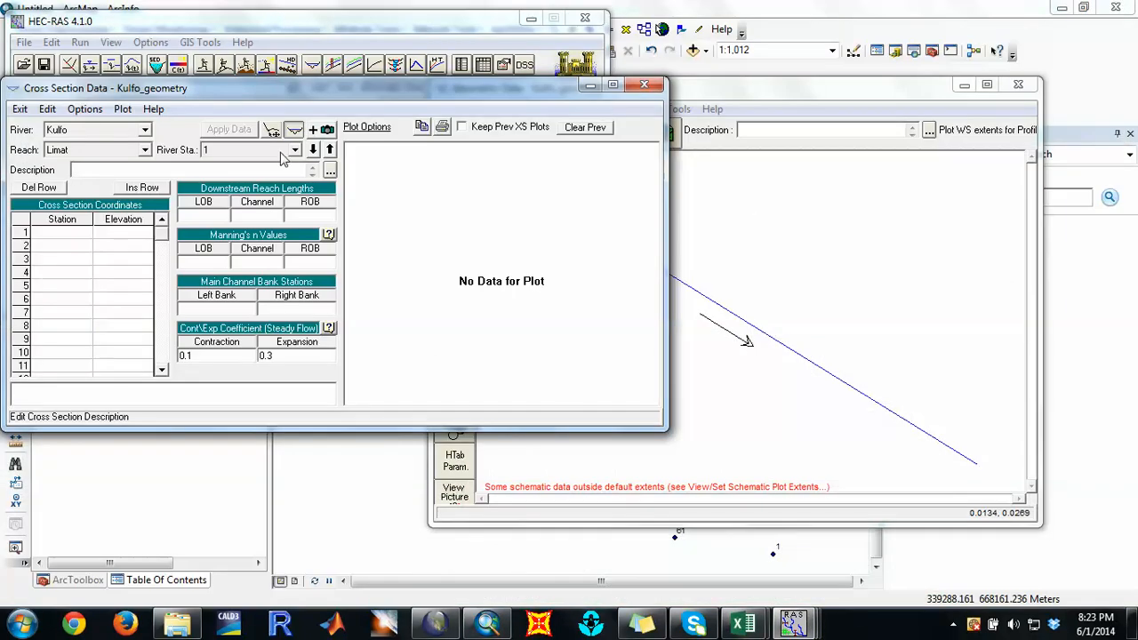
left_click_drag(63, 232, 133, 331)
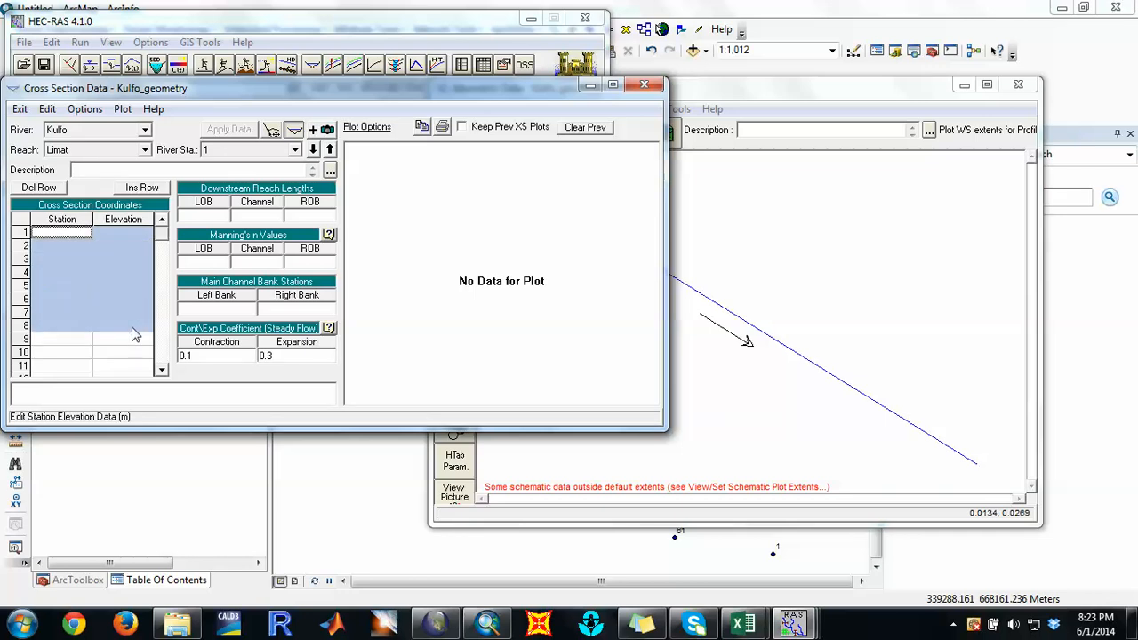
key("ctrl+v")
left_click(119, 290)
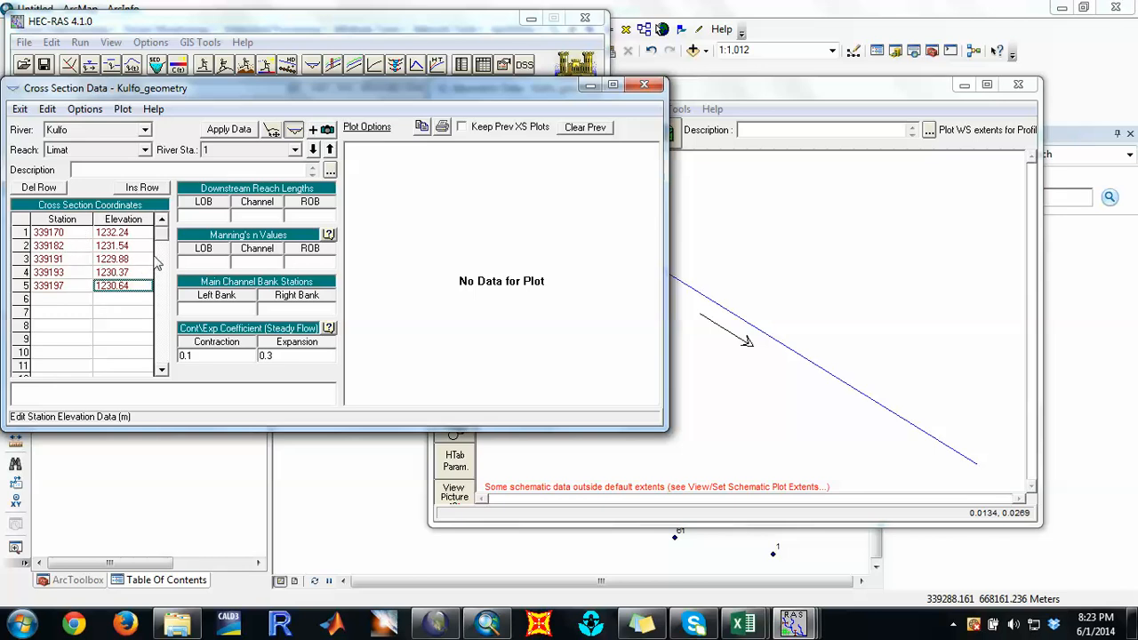
left_click(236, 131)
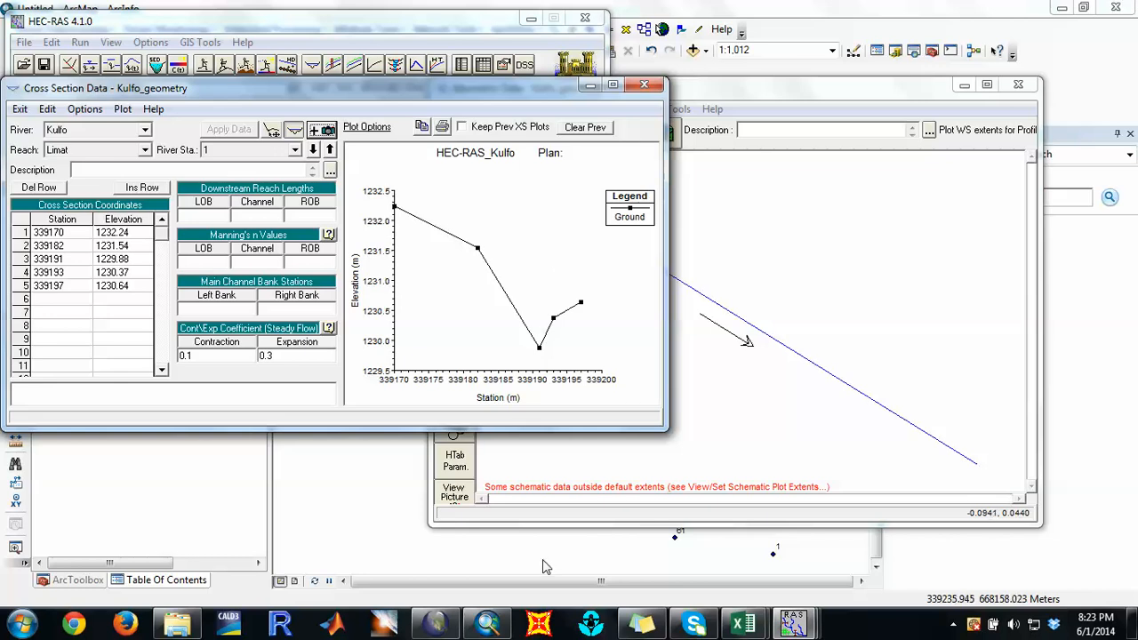
Step: Switch to ArcMap, minimize its window and return to the HEC-RAS cross section data
left_click(488, 633)
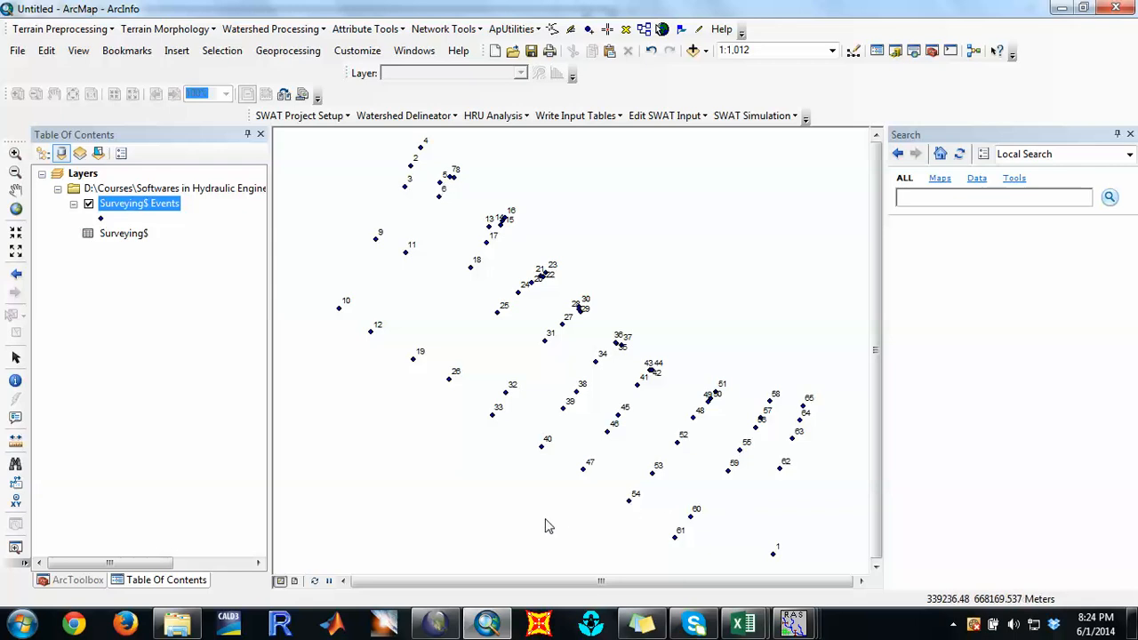
left_click(488, 624)
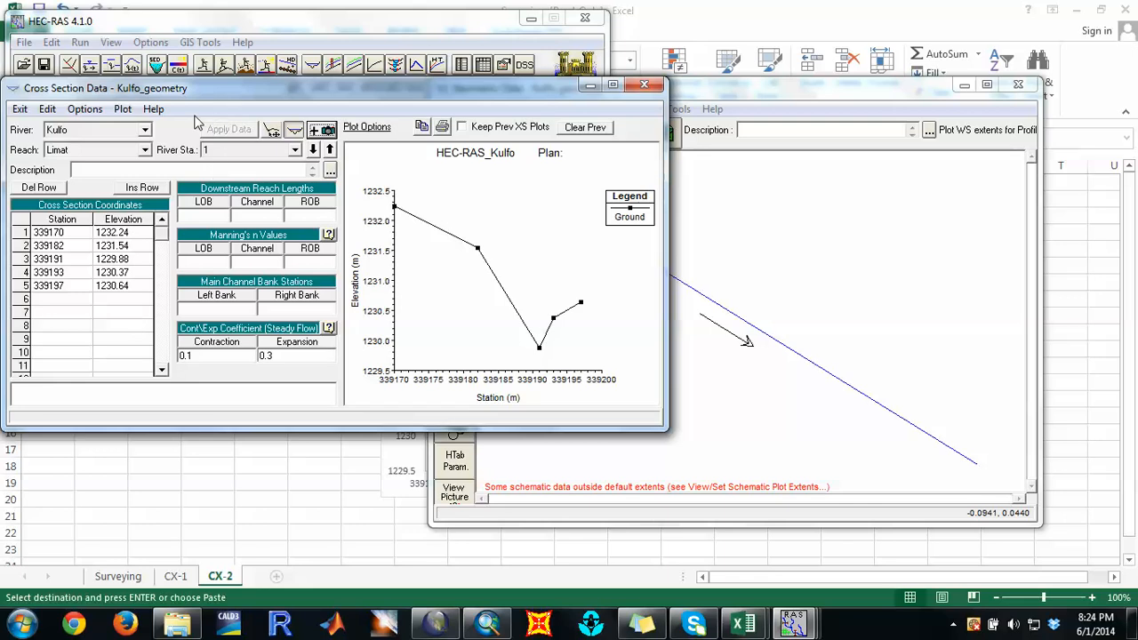
Step: Add a new cross section at river station 2 in reach Limat
left_click(104, 109)
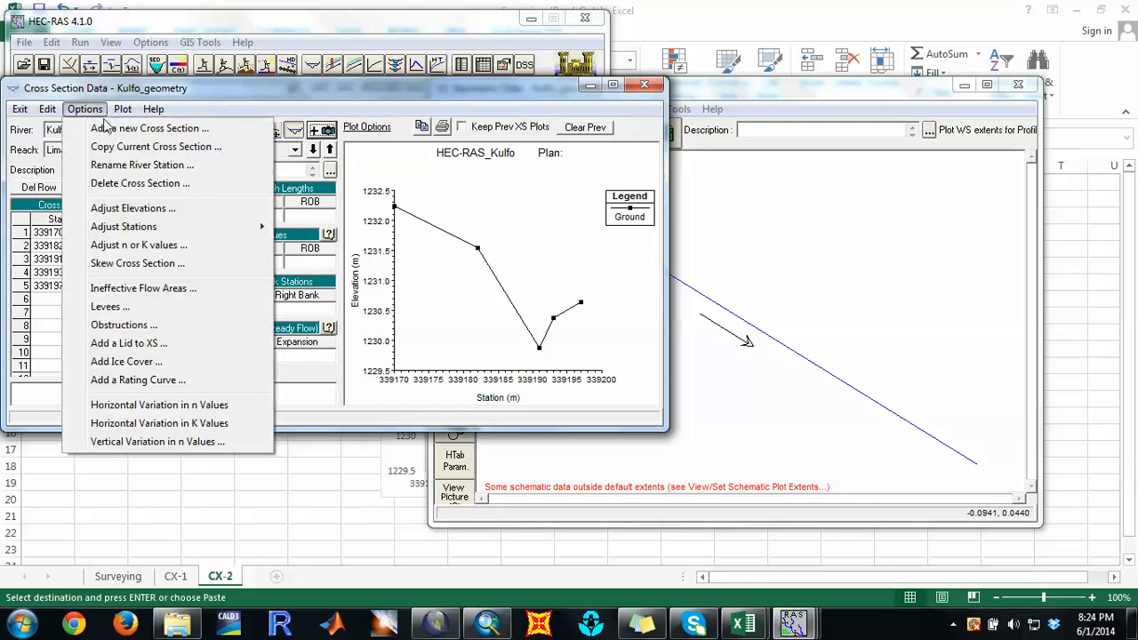
left_click(107, 128)
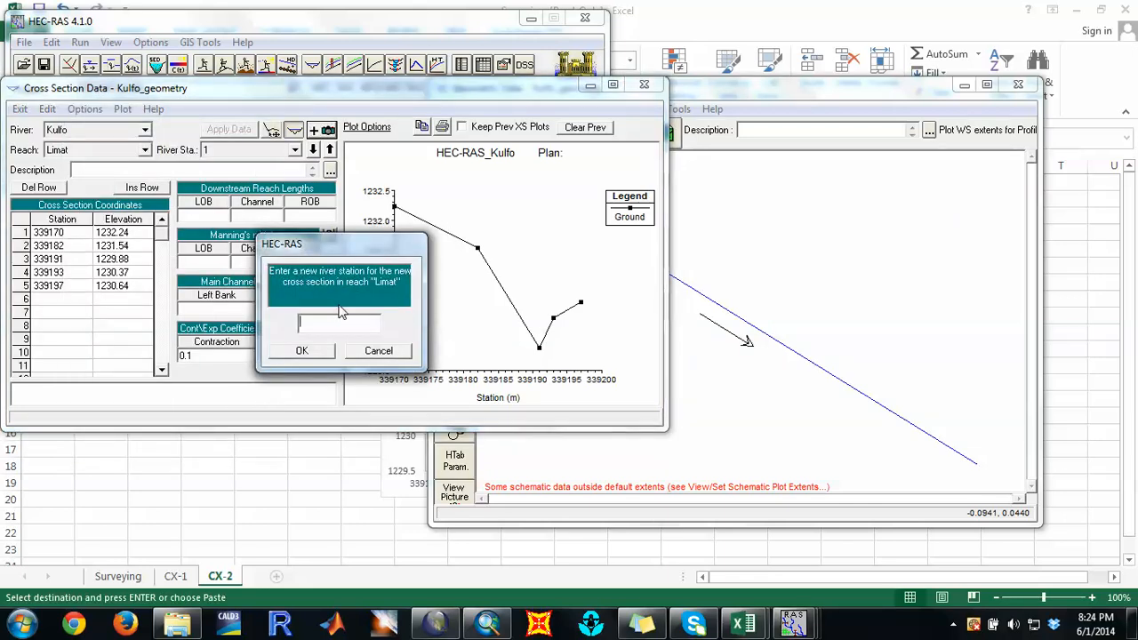
left_click(304, 349)
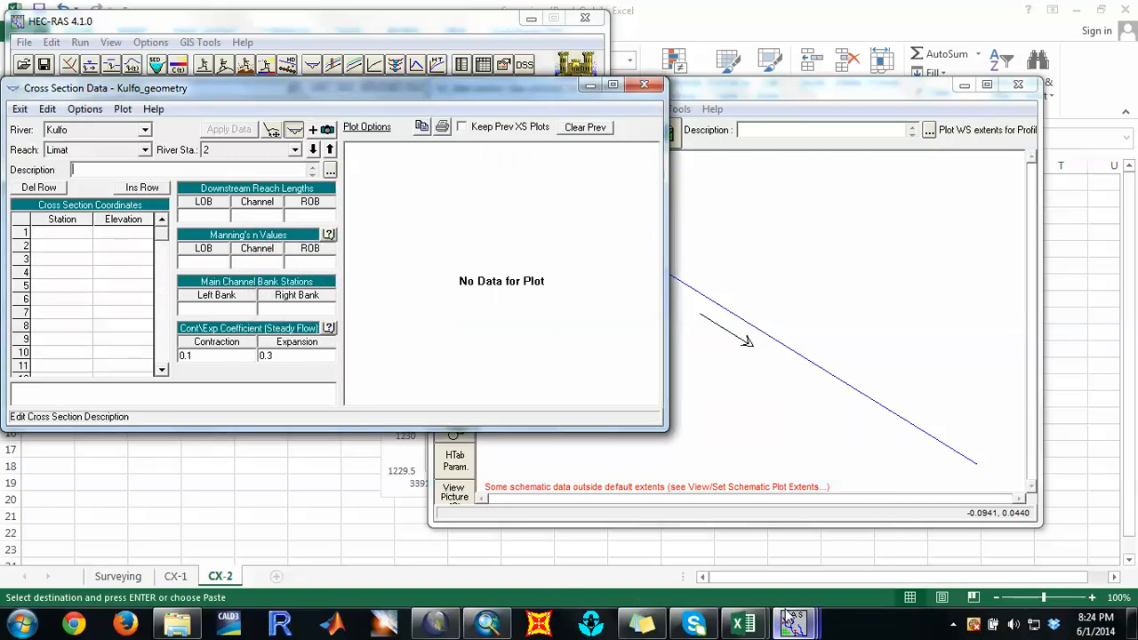
Step: Switch to the Copy of Surveying workbook in Excel and copy the B10:C15 Easting and elevation block on sheet CX-2
mouse_move(774, 620)
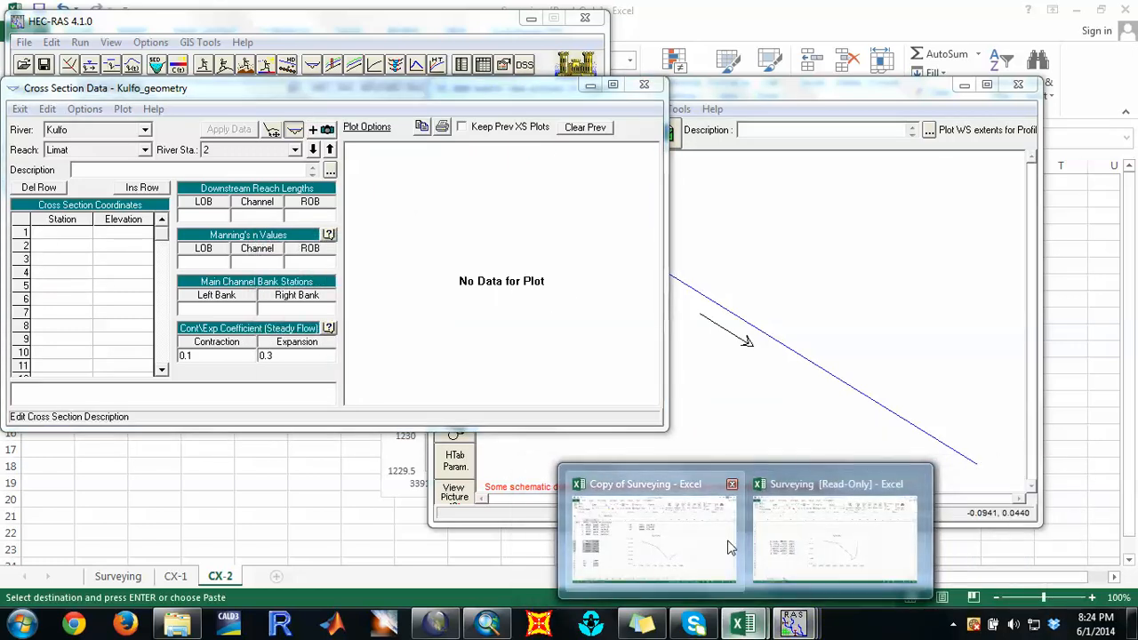
left_click(725, 542)
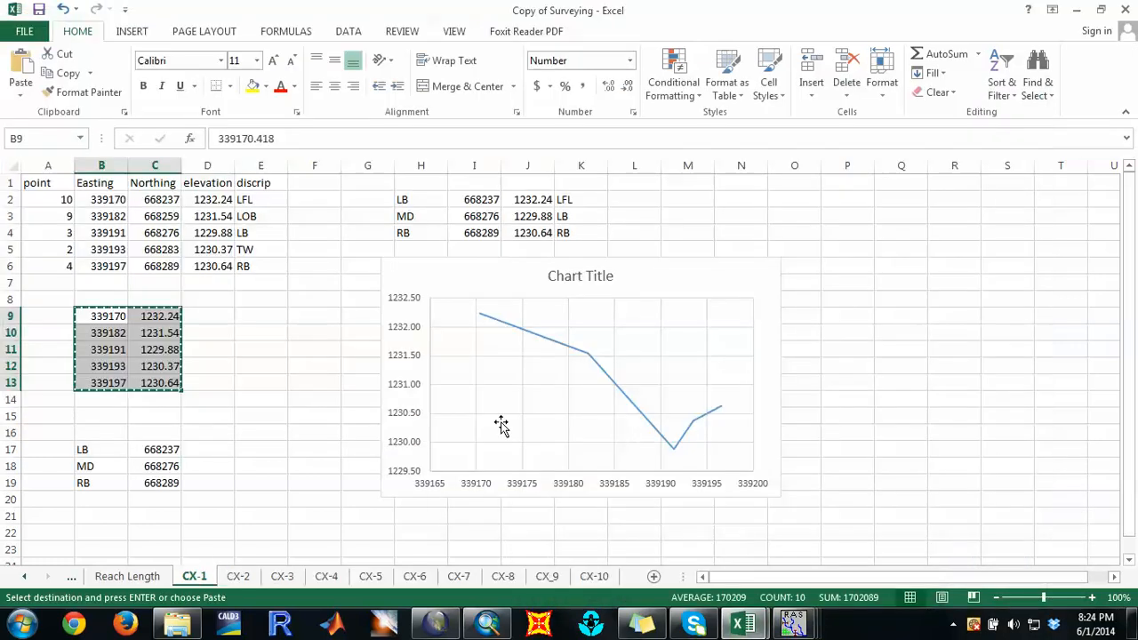
left_click(240, 576)
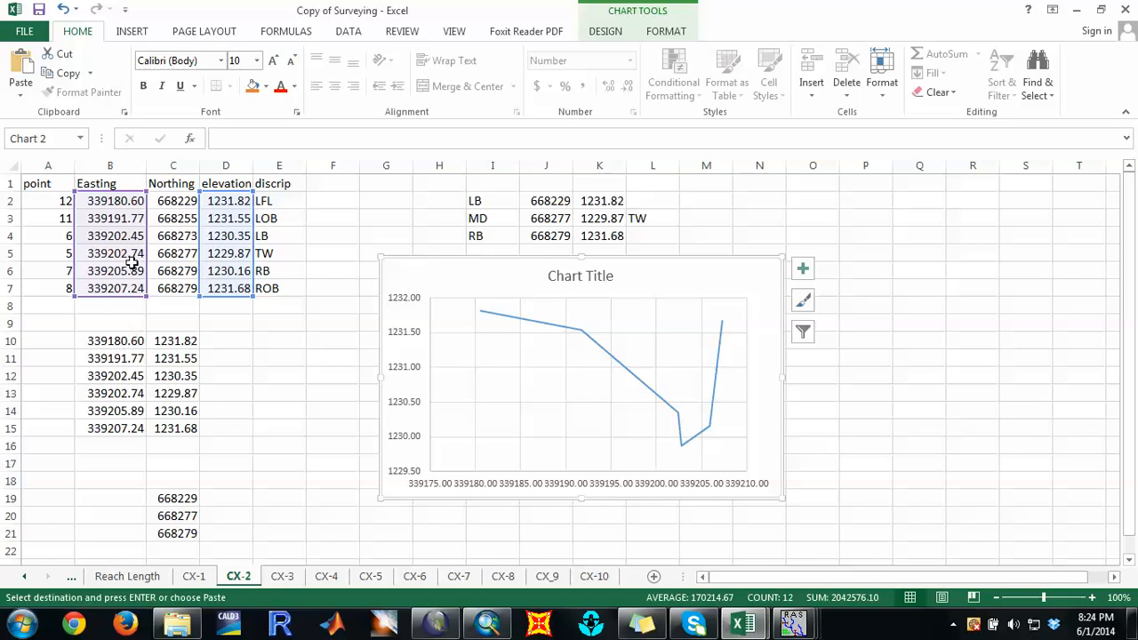
left_click_drag(106, 347, 182, 428)
right_click(151, 361)
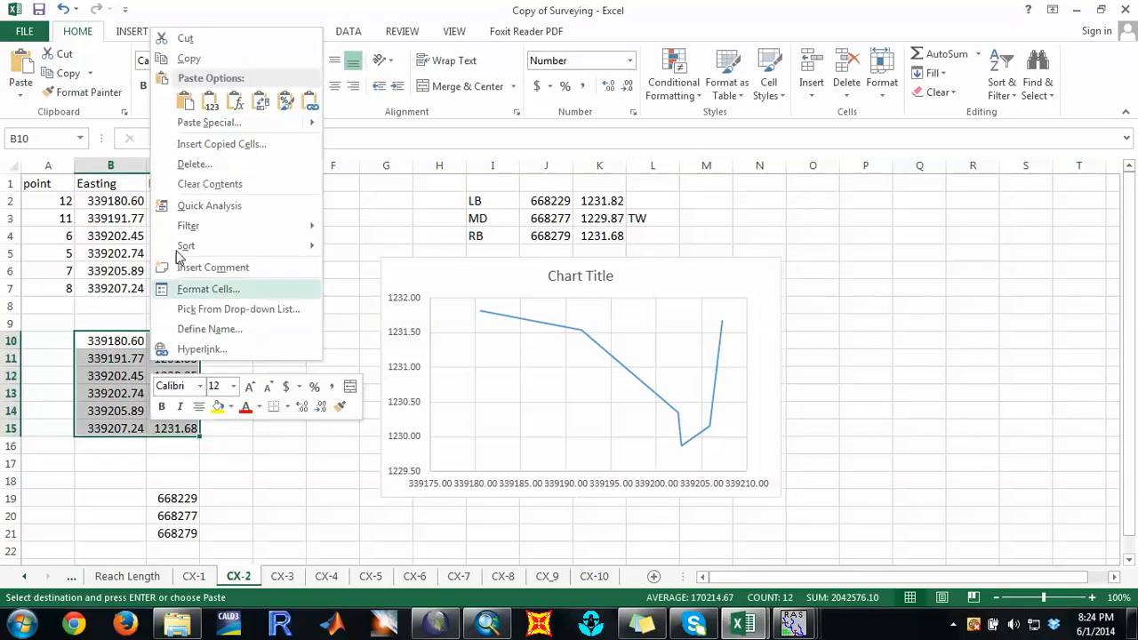
left_click(187, 56)
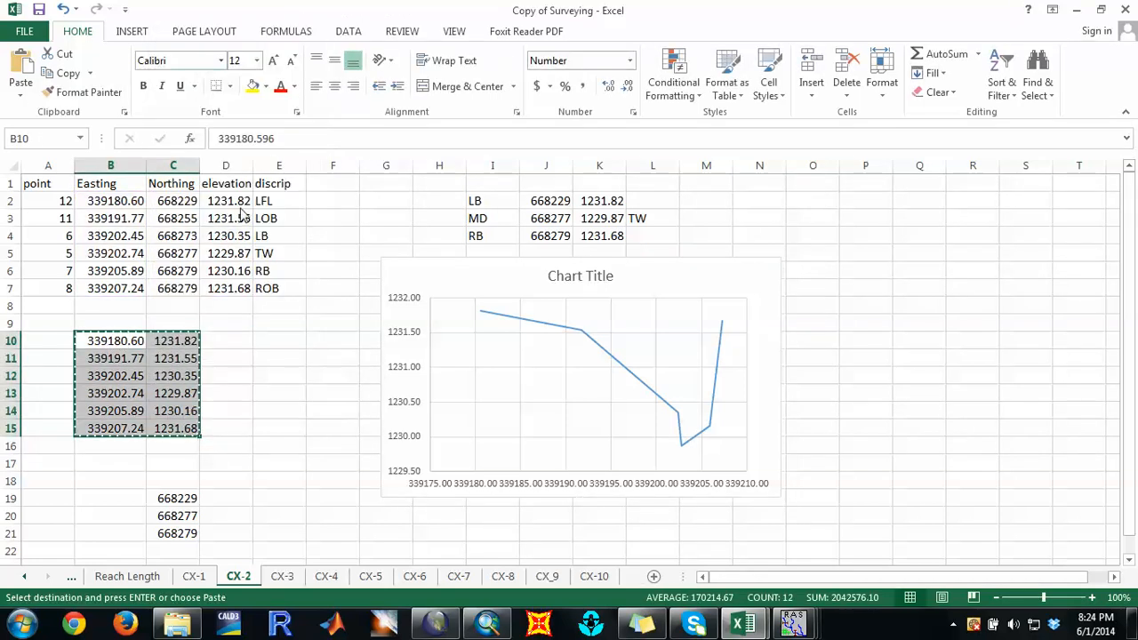
Step: Return to HEC-RAS, paste the copied CX-2 values into the station and elevation coordinates of river station 2, and apply the data
left_click(766, 621)
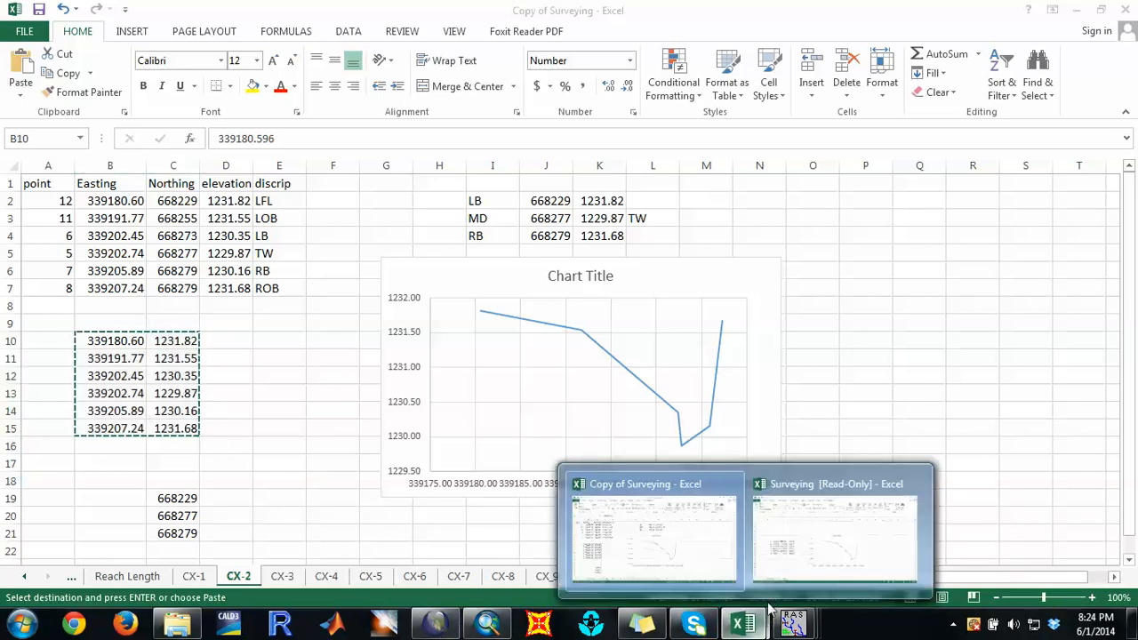
left_click(1079, 11)
left_click_drag(67, 236, 145, 353)
key("ctrl+v")
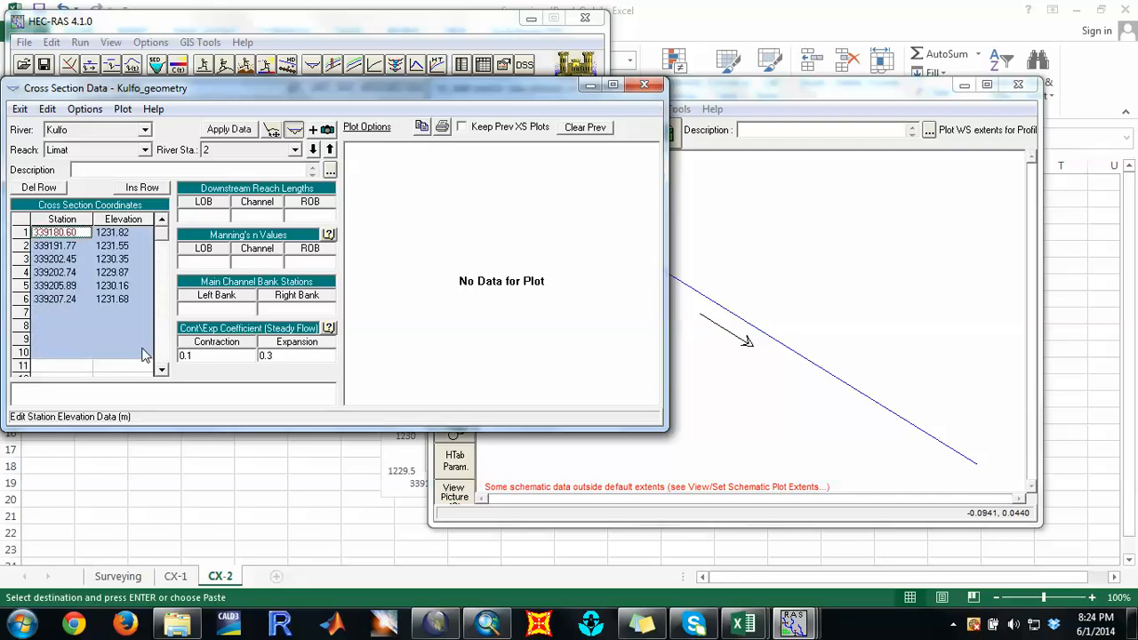
left_click(229, 130)
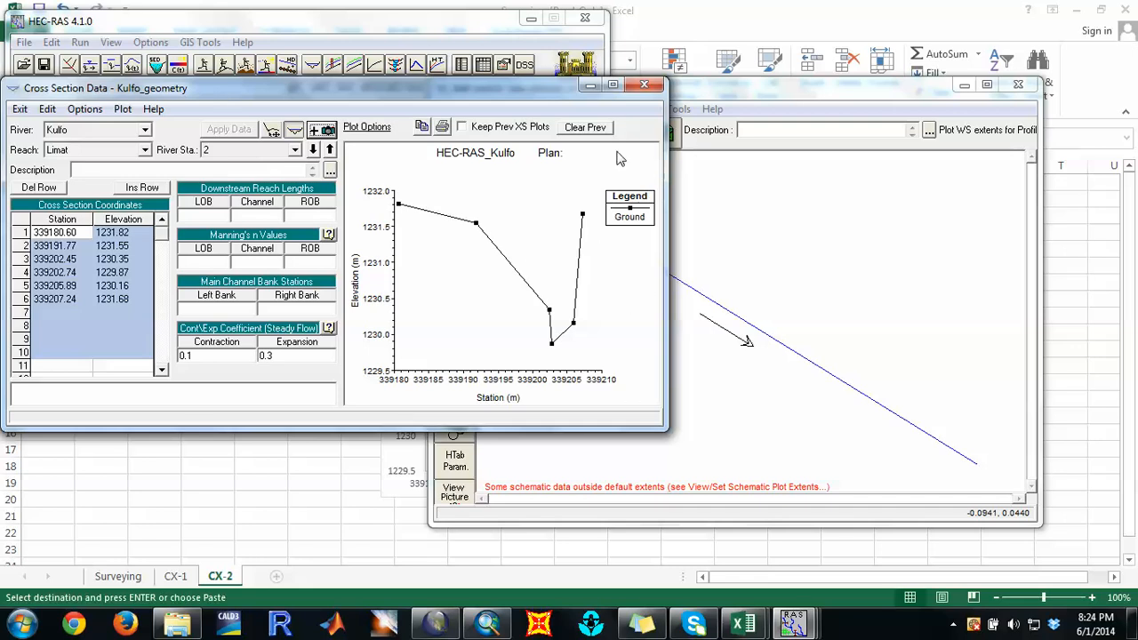
Step: Add a new cross section at river station 3 in reach Limat
left_click(85, 108)
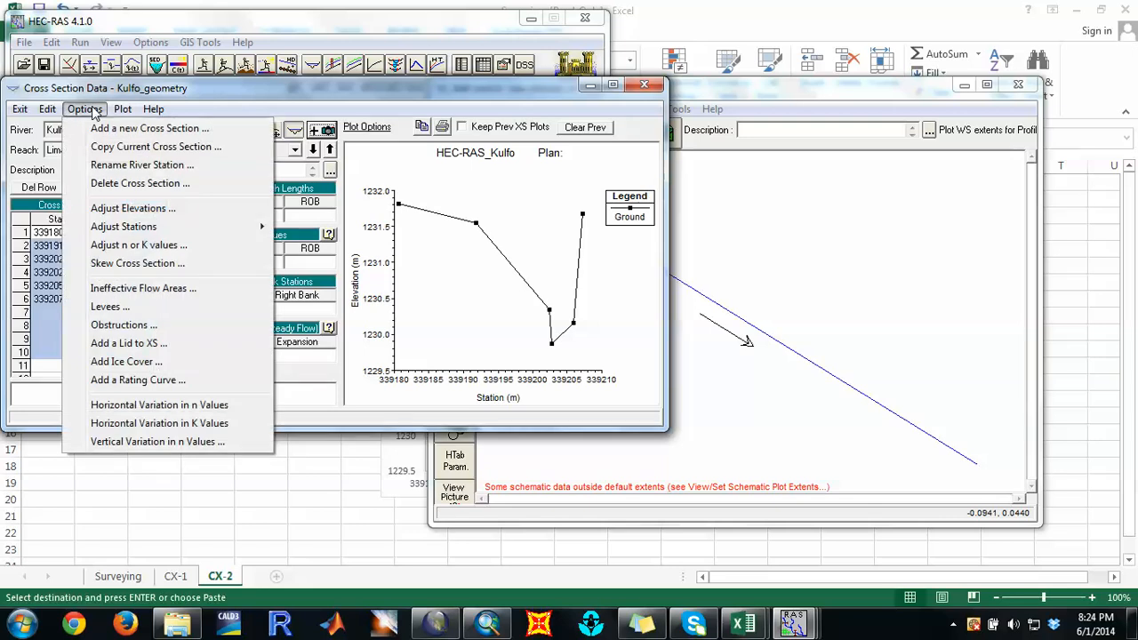
left_click(116, 128)
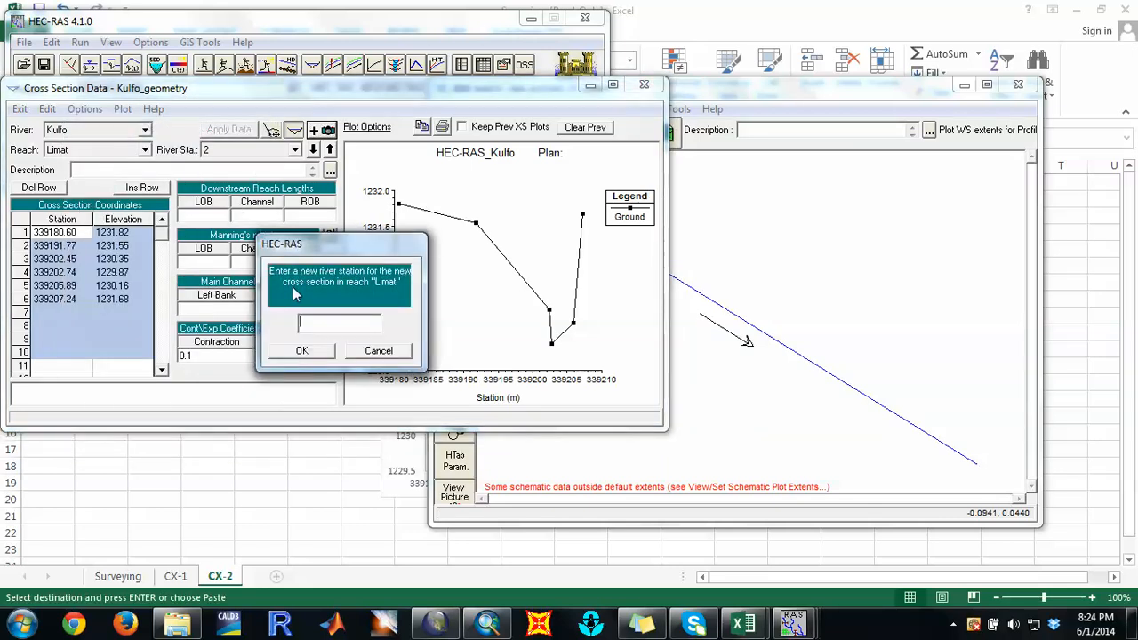
type("3")
left_click(301, 351)
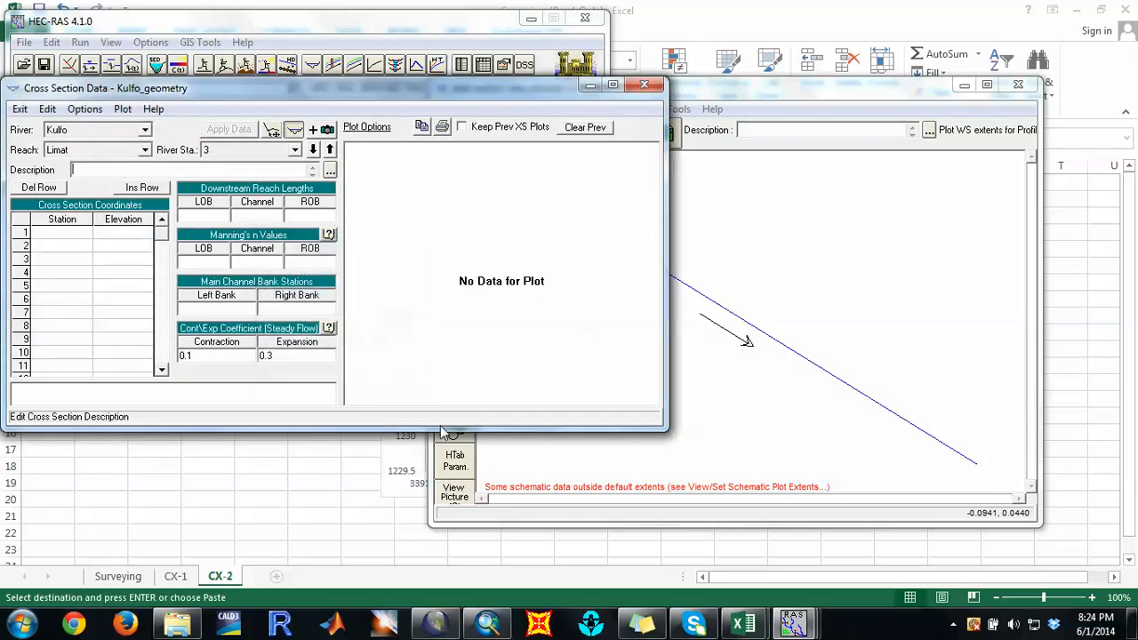
Step: Switch to the Copy of Surveying workbook in Excel and copy the CX-3 Easting and elevation values into adjacent columns starting at B12
mouse_move(762, 628)
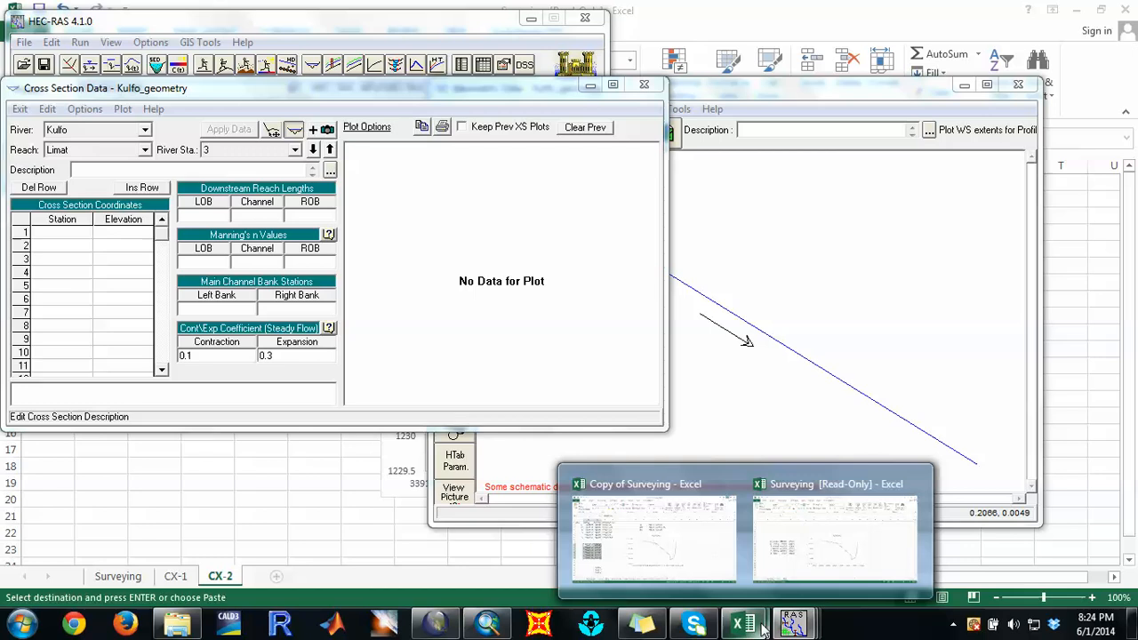
left_click(707, 543)
left_click(282, 576)
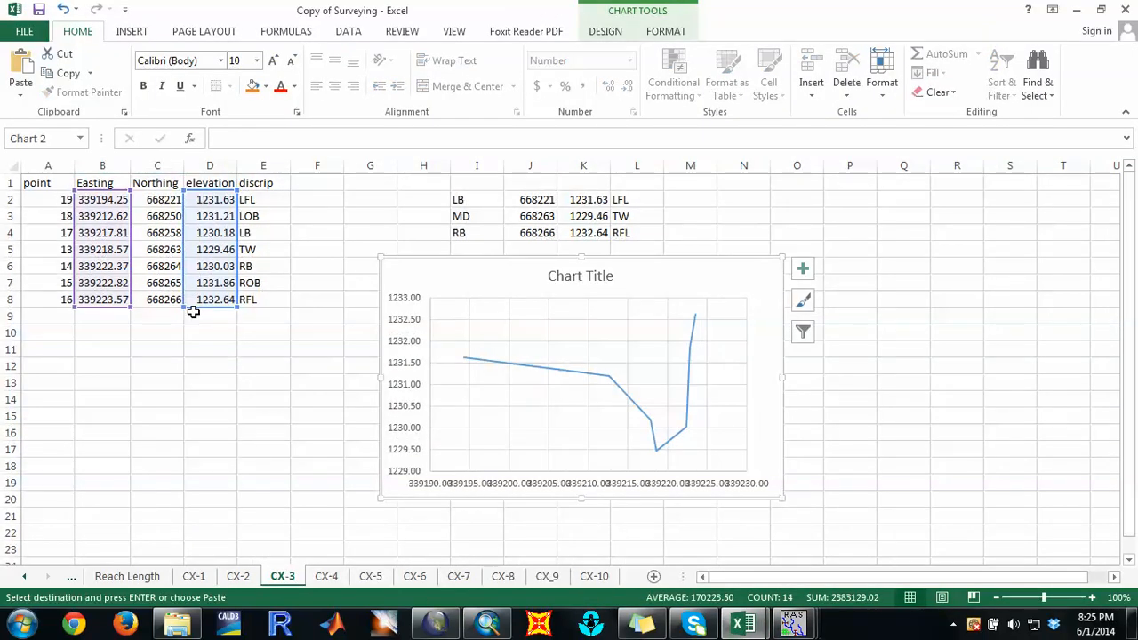
left_click(108, 202)
left_click_drag(108, 223, 102, 300)
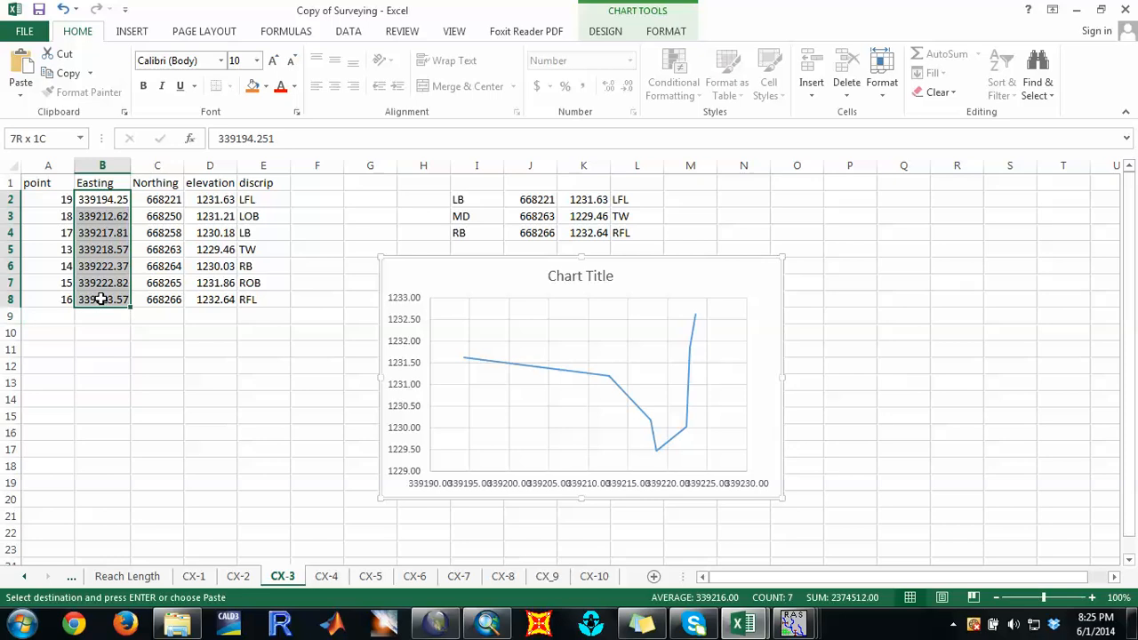
left_click_drag(213, 197, 213, 297)
right_click(210, 299)
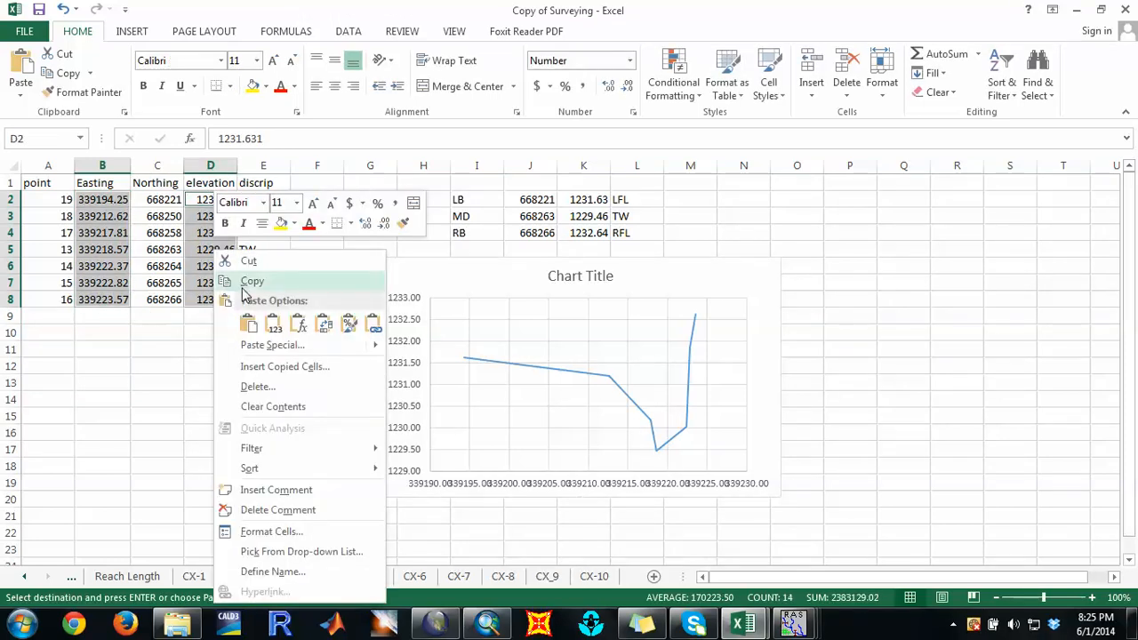
left_click(243, 279)
left_click(125, 360)
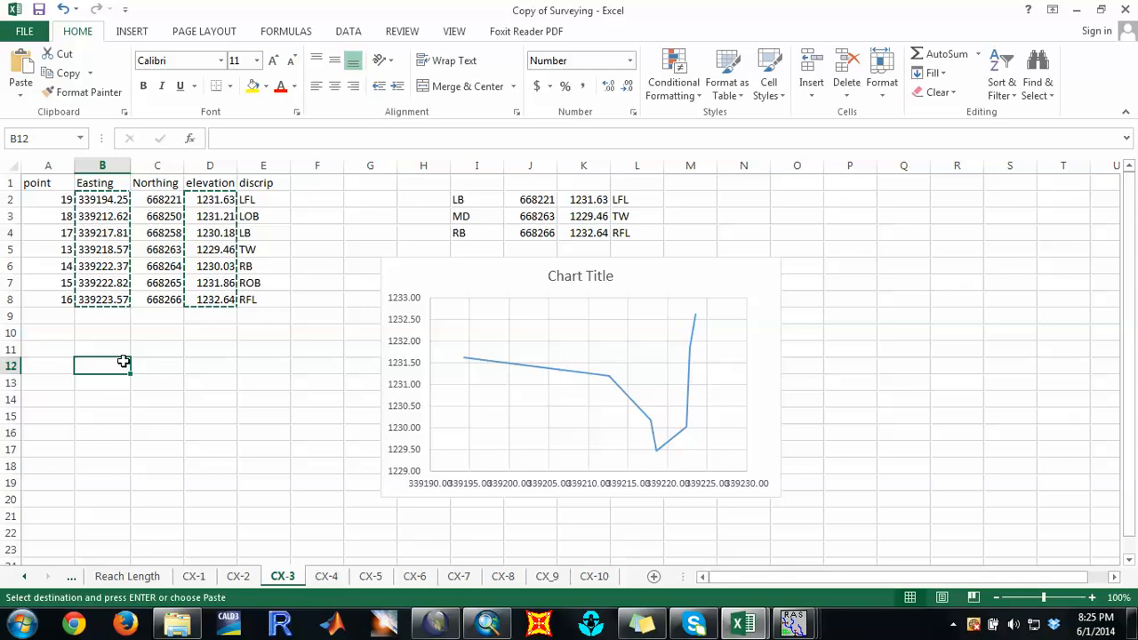
key("ctrl+v")
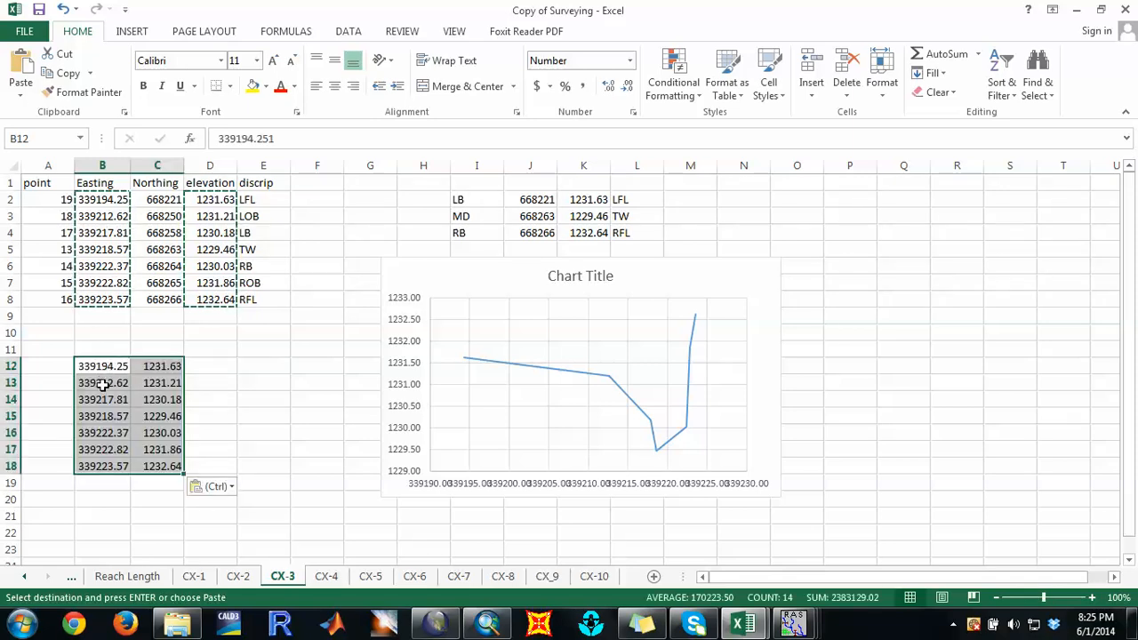
Step: Copy the CX-3 block B12:C18 into the HEC-RAS station and elevation coordinates of river station 3 and apply the data
right_click(104, 384)
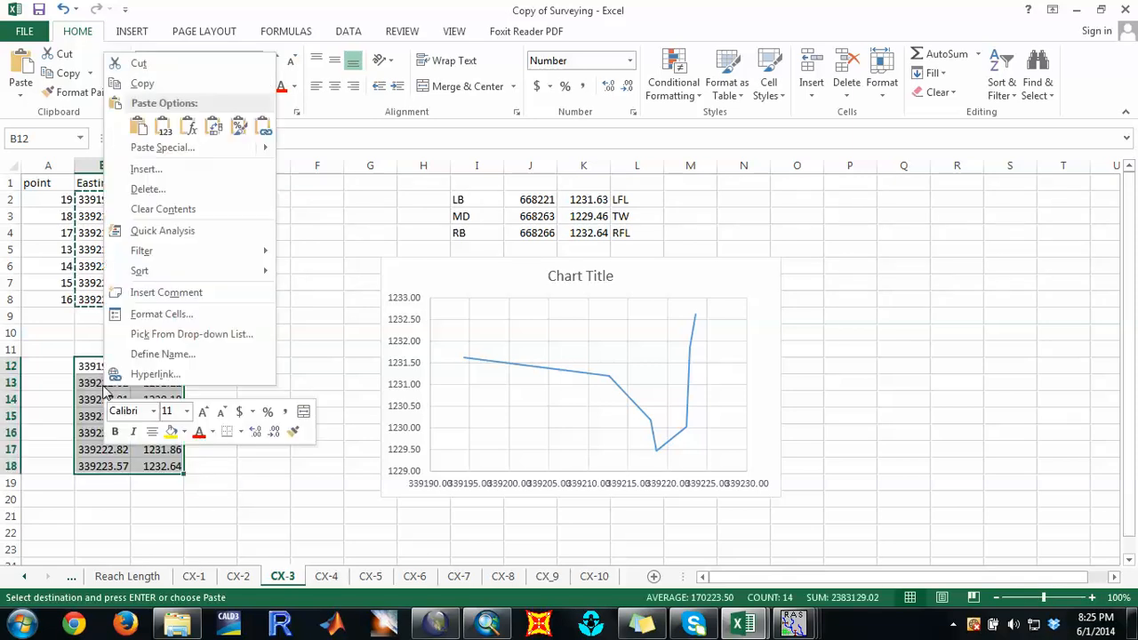
left_click(137, 127)
right_click(105, 391)
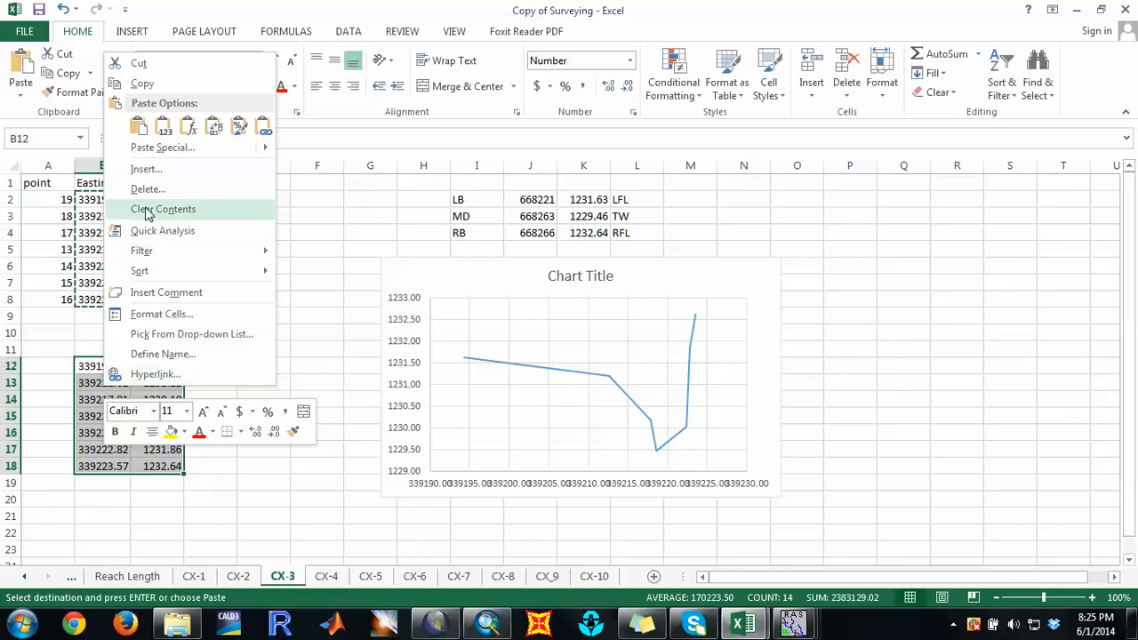
left_click(138, 81)
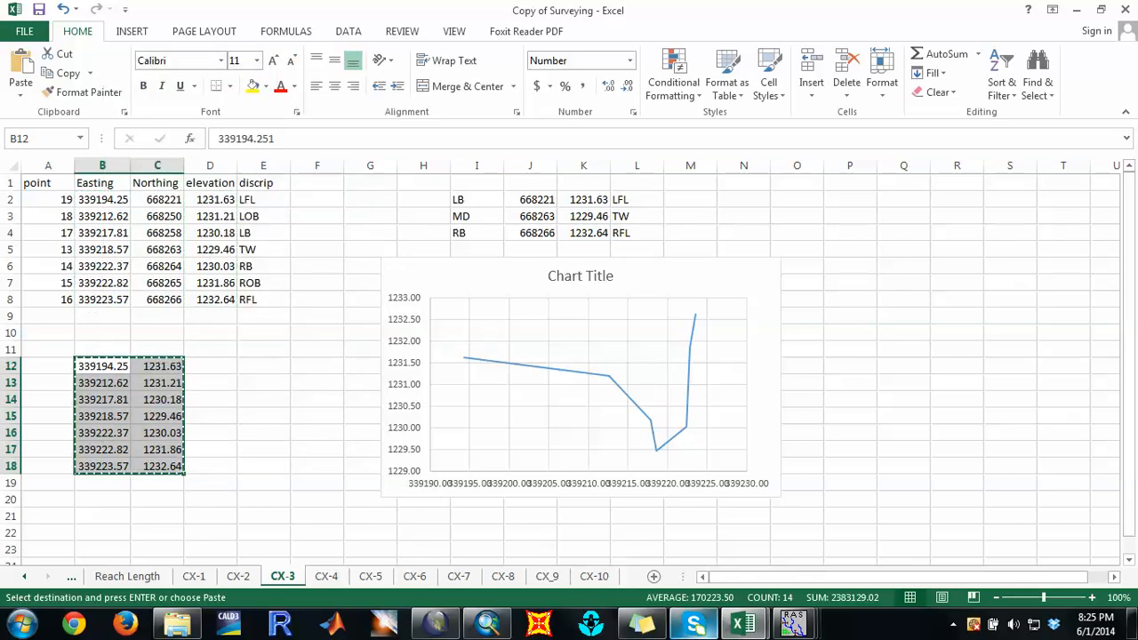
left_click(1074, 10)
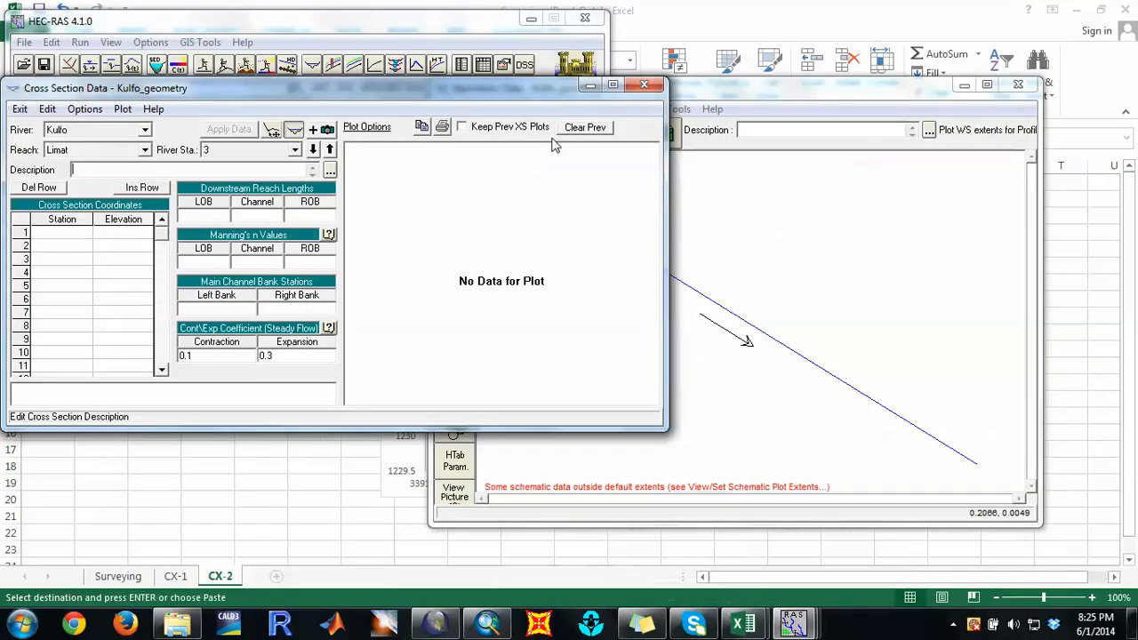
left_click(60, 233)
left_click_drag(60, 232, 124, 349)
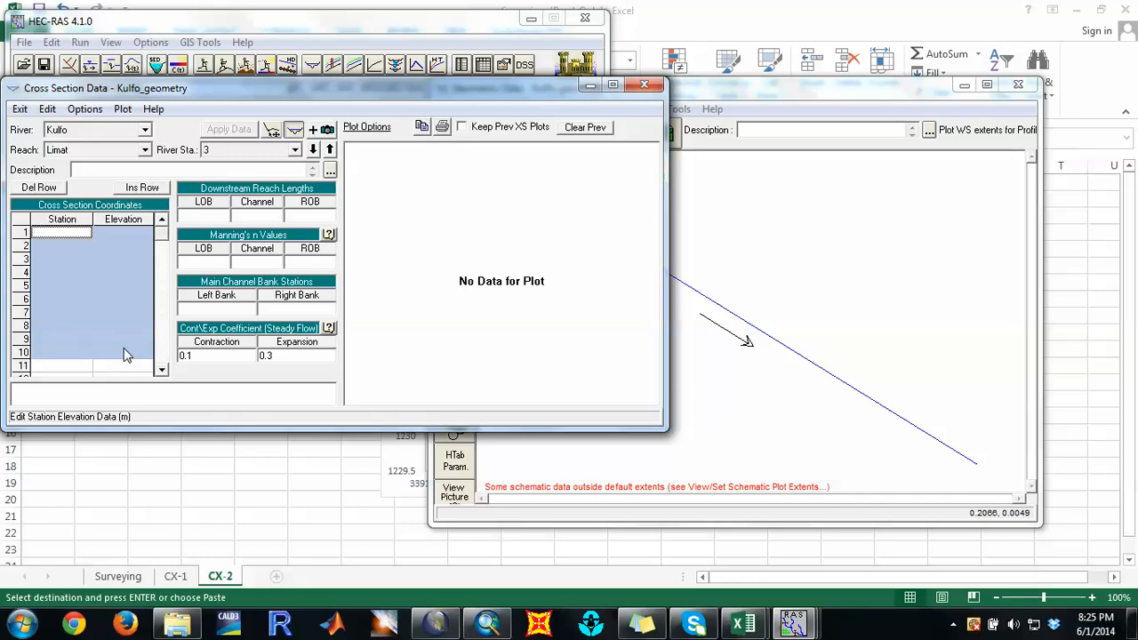
key("ctrl+v")
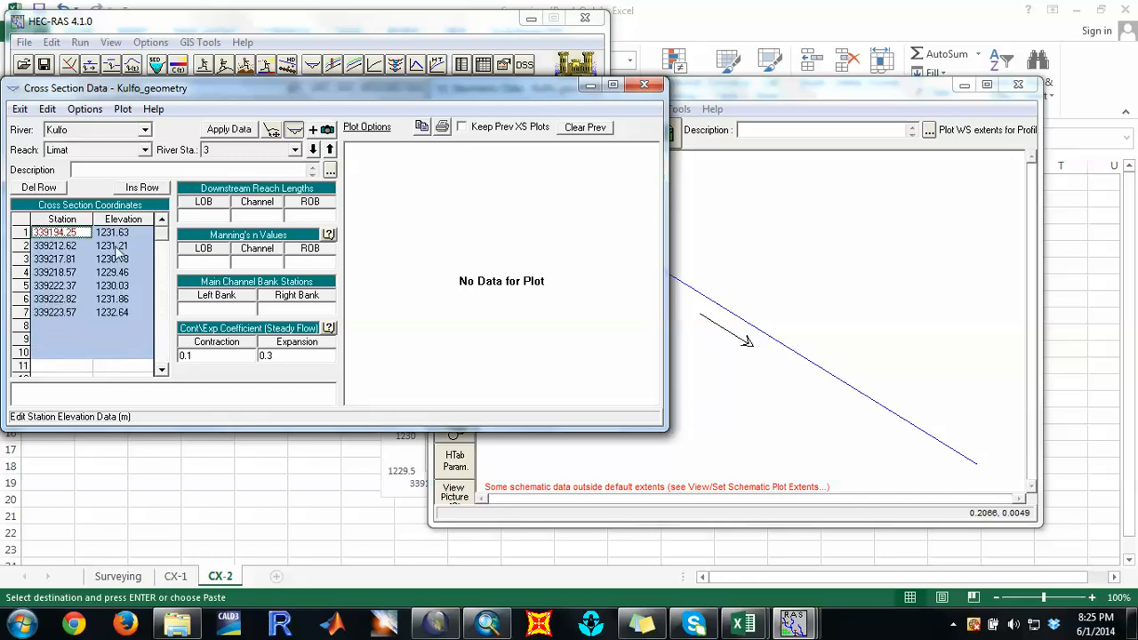
left_click(230, 130)
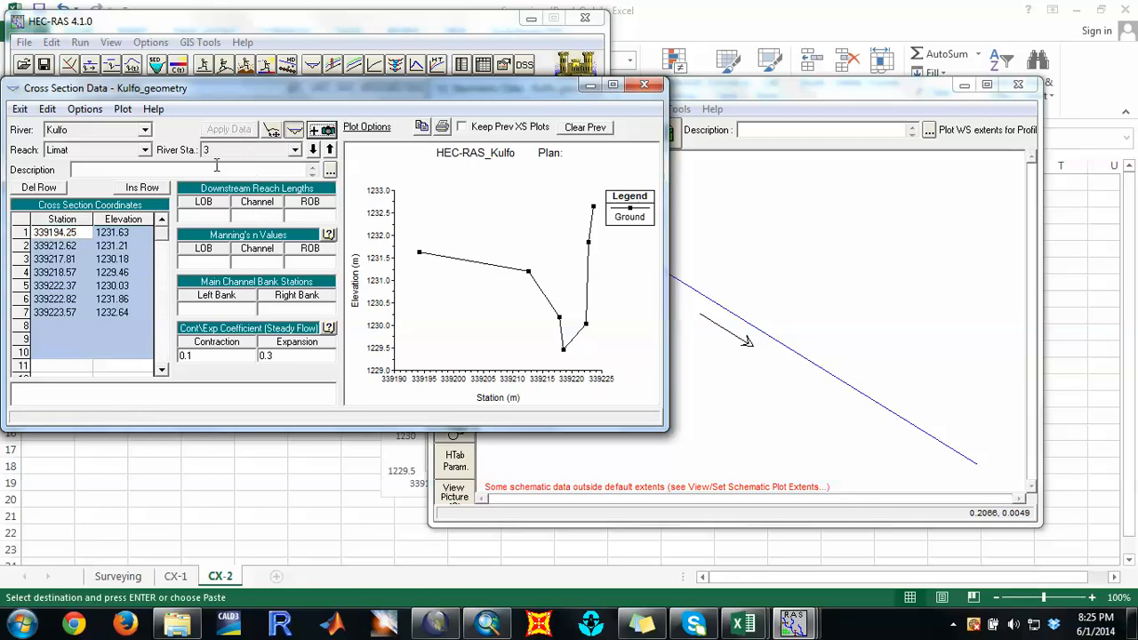
Step: Add a new cross section at river station 4 in reach Limat
left_click(85, 109)
left_click(96, 130)
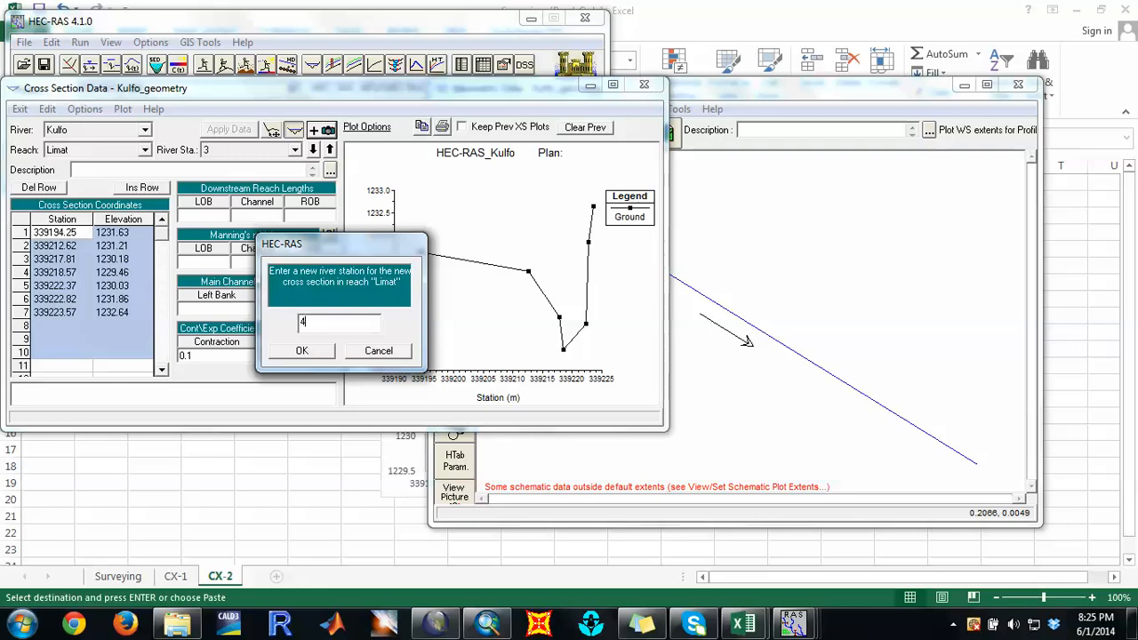
left_click(307, 356)
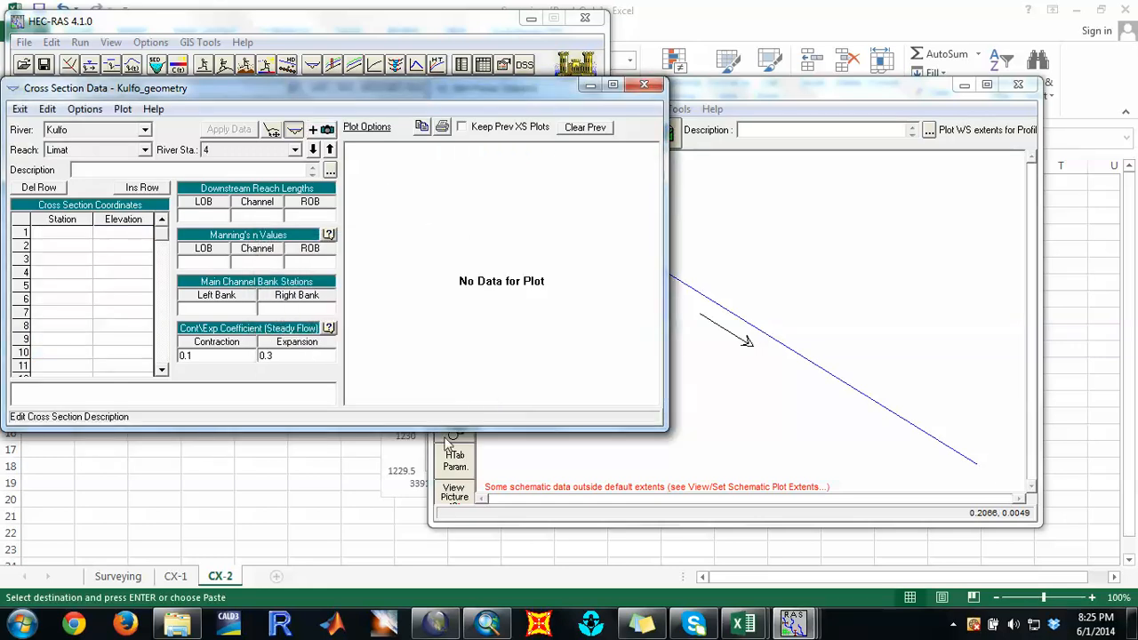
Step: In the Copy of Surveying workbook in Excel, duplicate the CX-4 Easting and elevation values side by side from B12 and copy block B12:C18
mouse_move(743, 622)
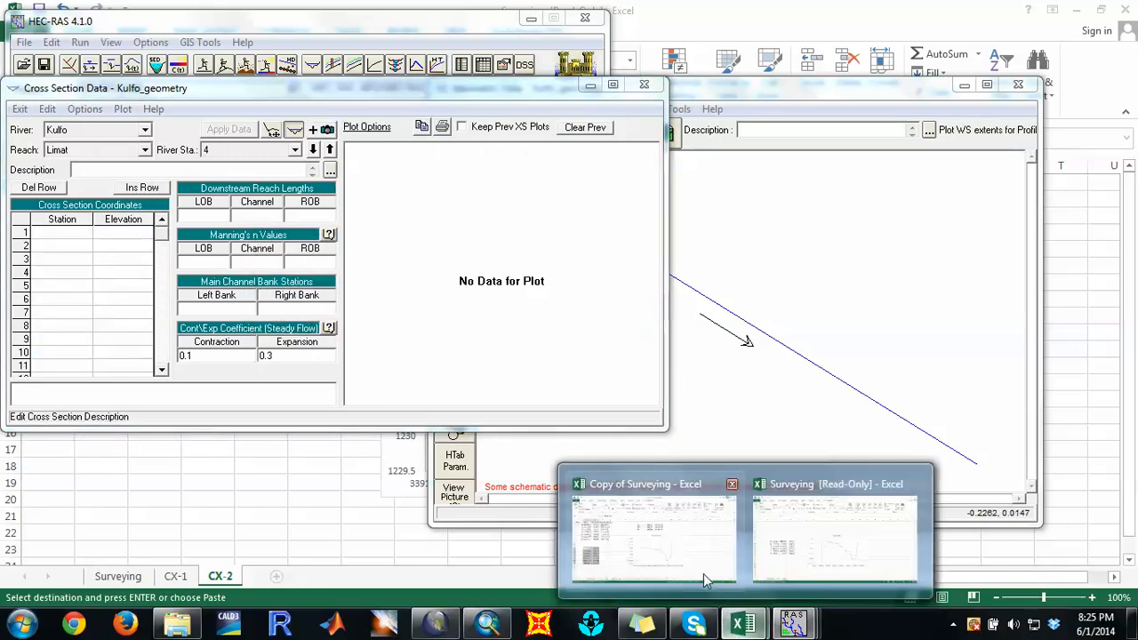
left_click(703, 570)
left_click(326, 576)
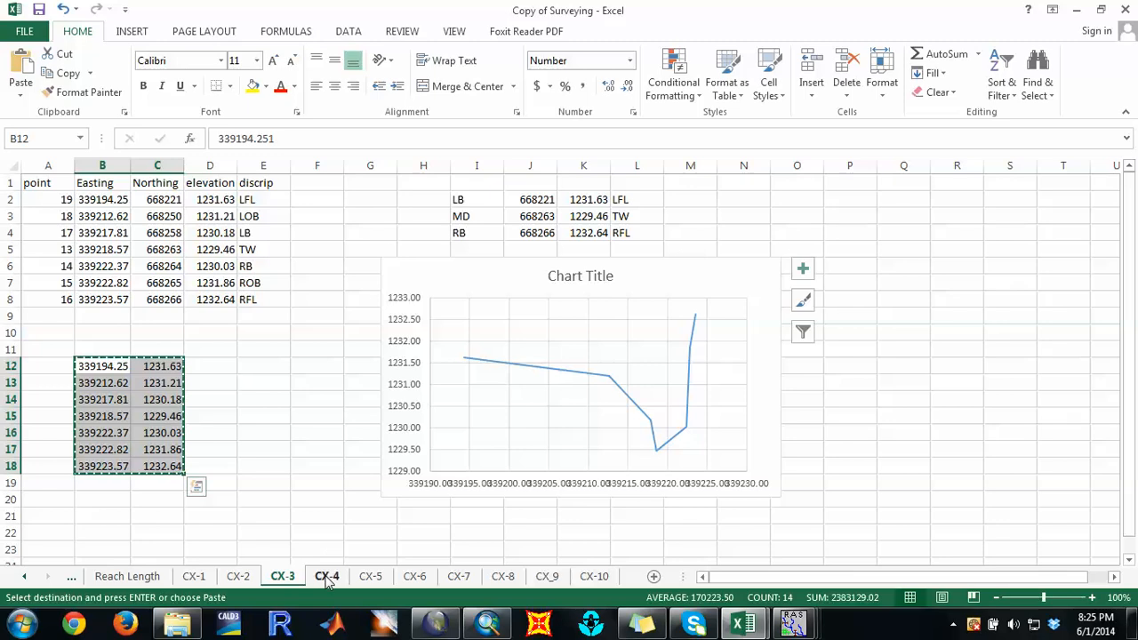
right_click(109, 236)
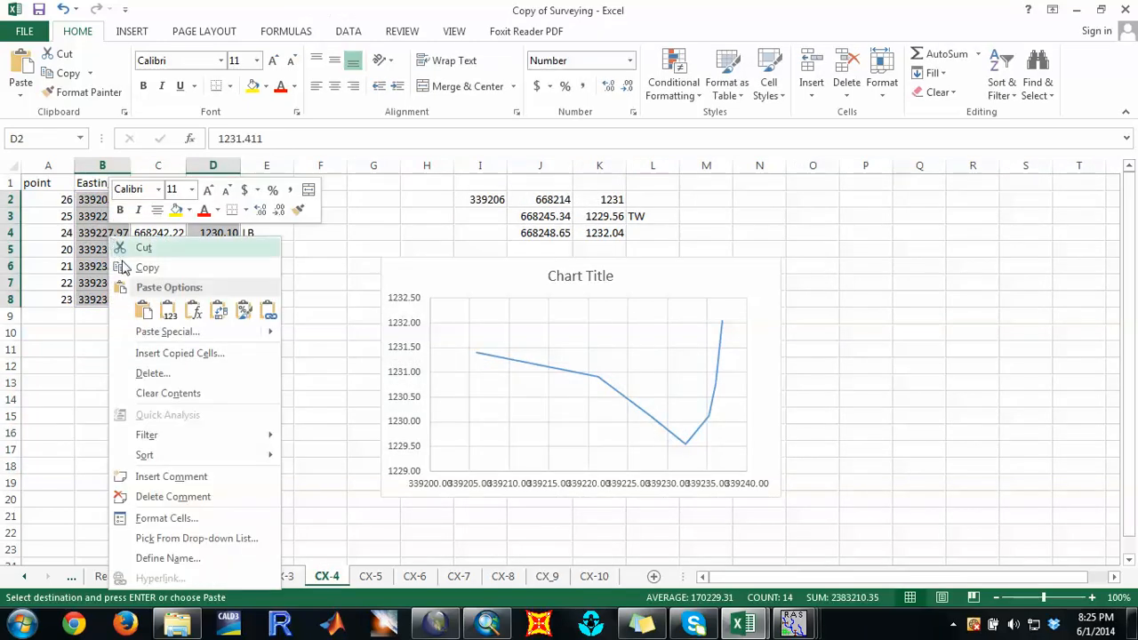
left_click(123, 267)
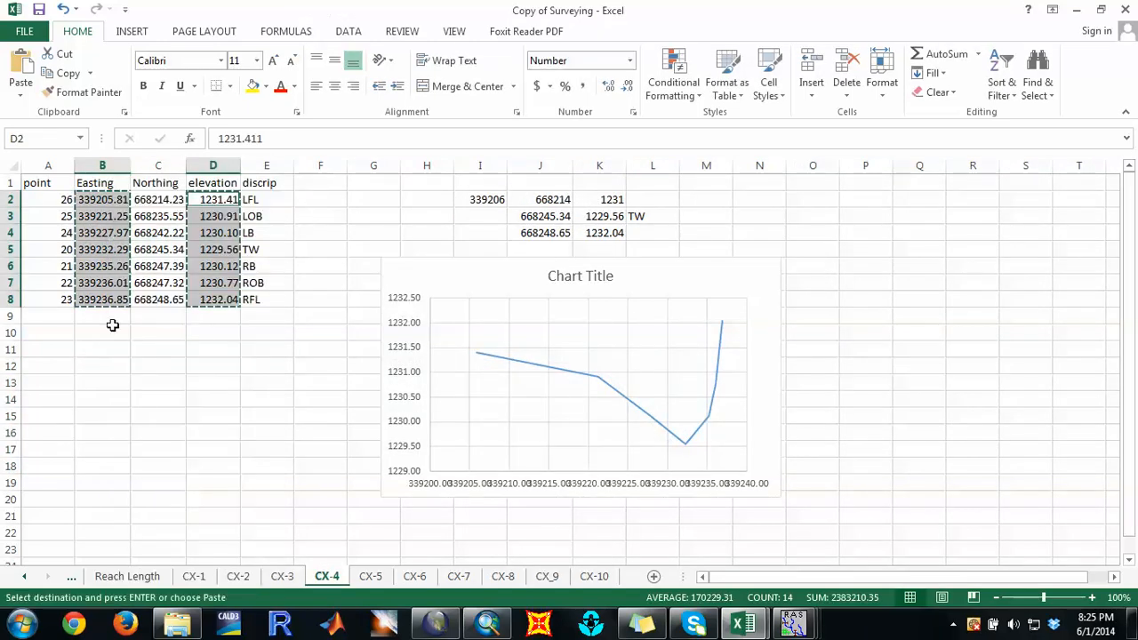
key("ctrl+v")
right_click(101, 373)
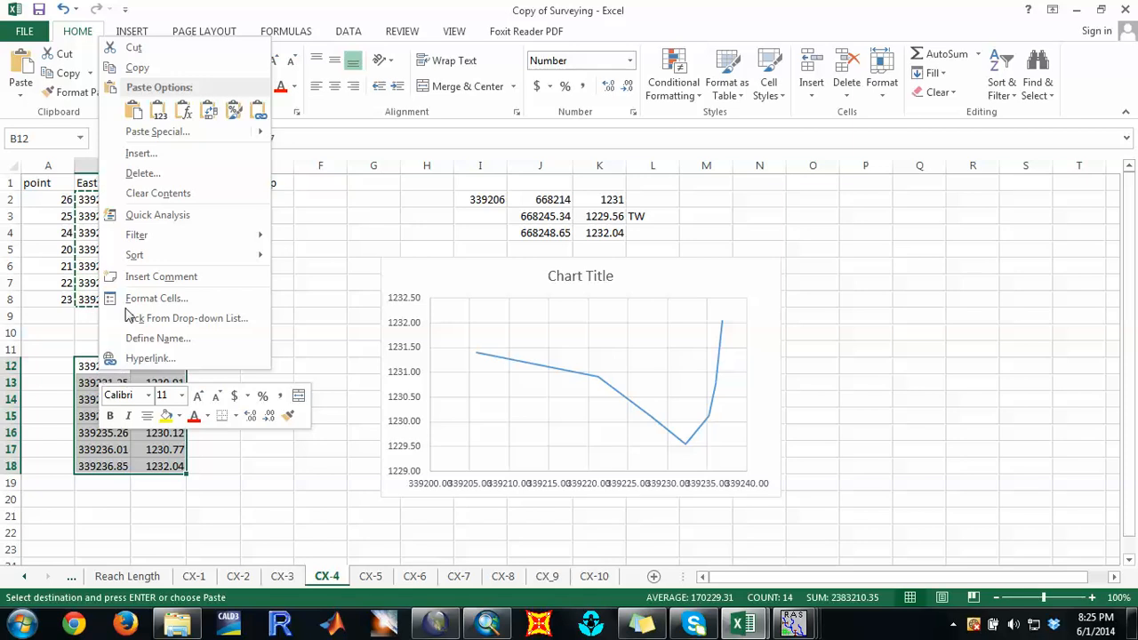
left_click(133, 68)
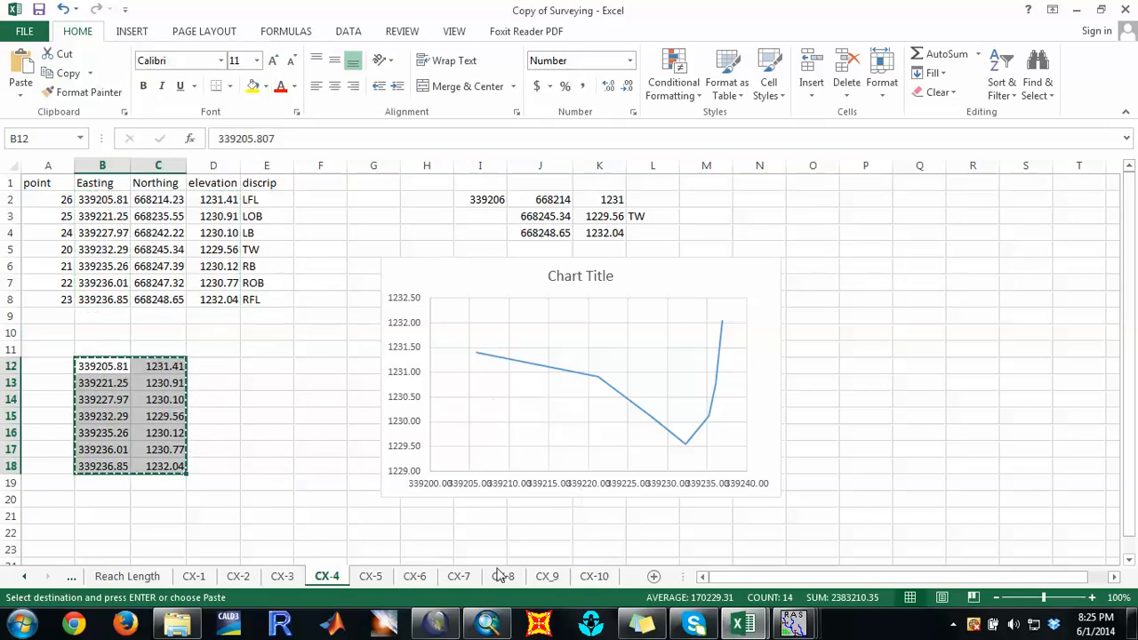
Step: Switch to HEC-RAS, paste the copied CX-4 block into the station and elevation coordinates of river station 4, and apply the data
left_click(1075, 9)
left_click_drag(67, 233, 124, 344)
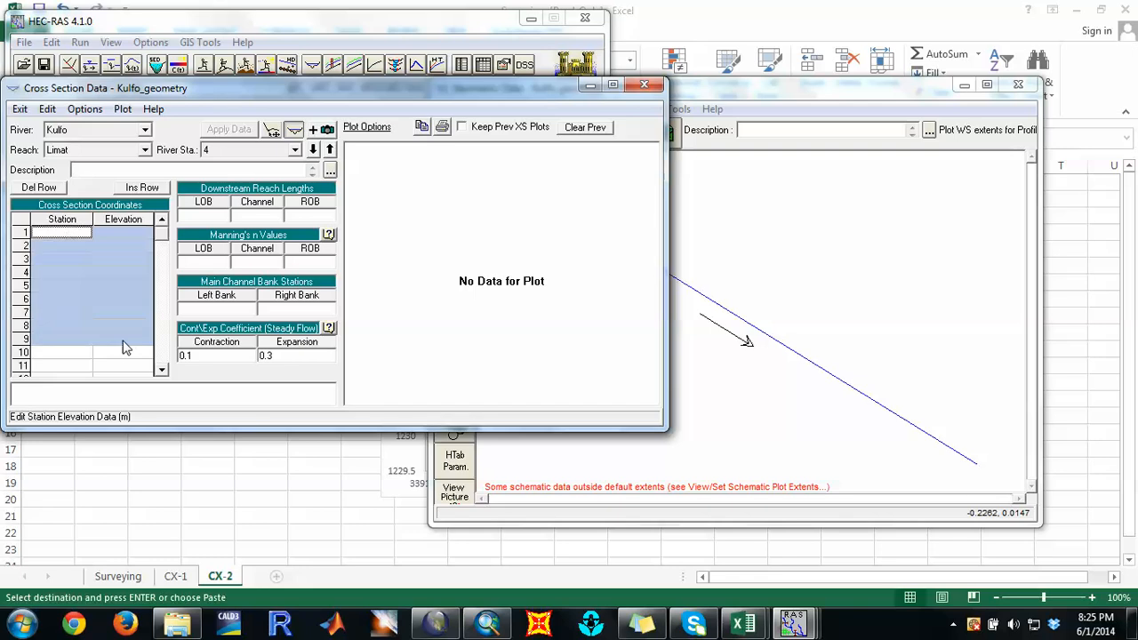
key("ctrl+v")
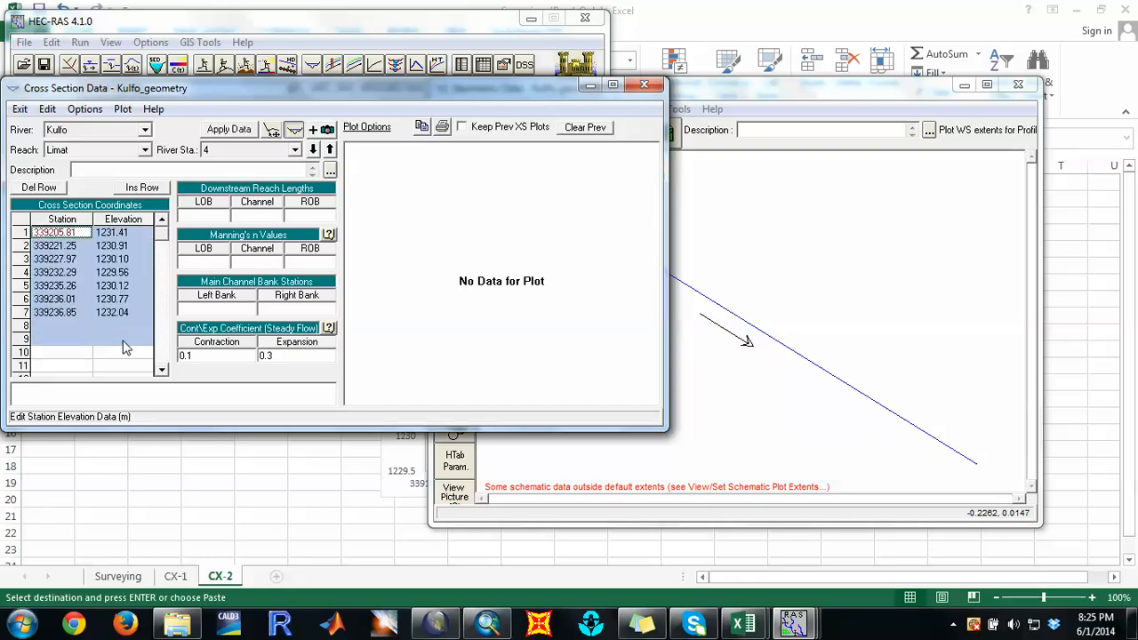
left_click(214, 130)
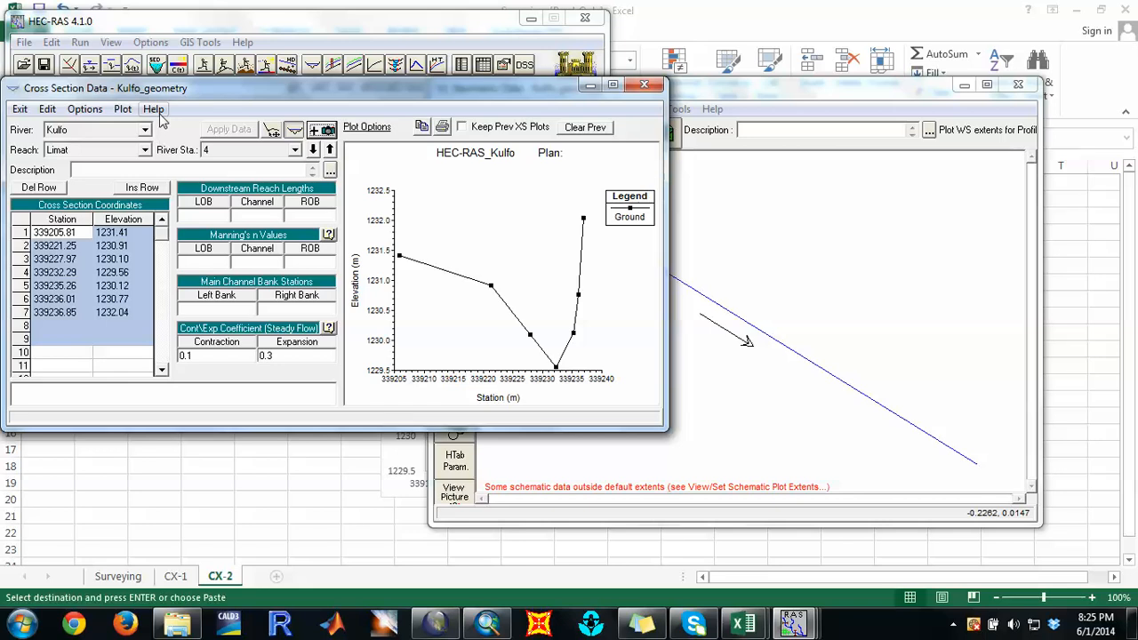
Step: Add a new cross section at river station 5 in reach Limat
left_click(84, 108)
left_click(94, 130)
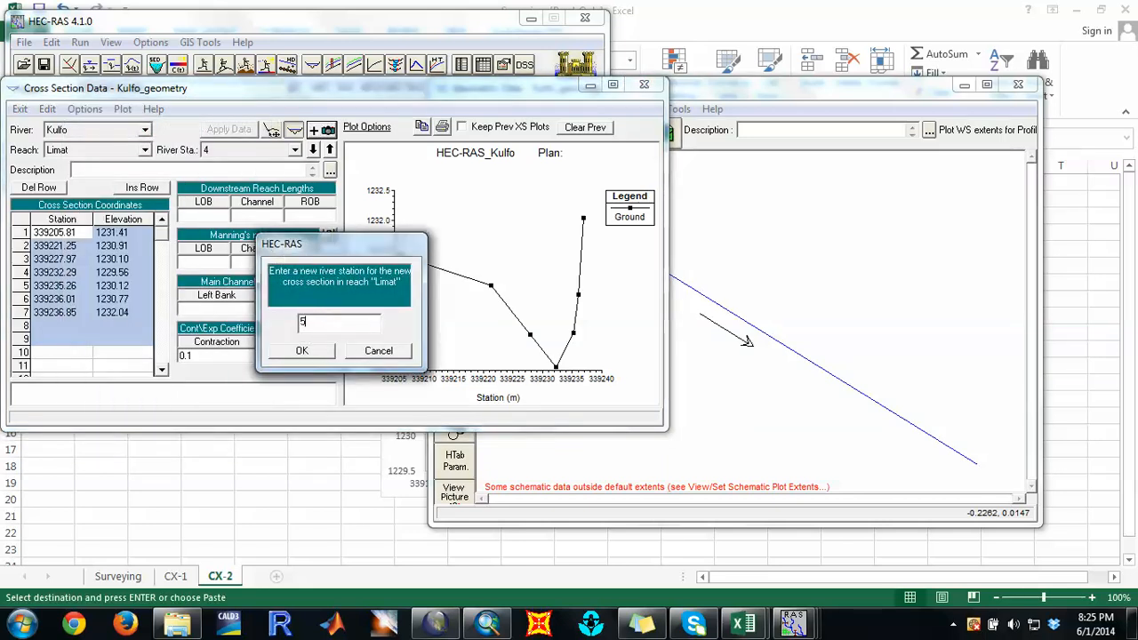
key("Return")
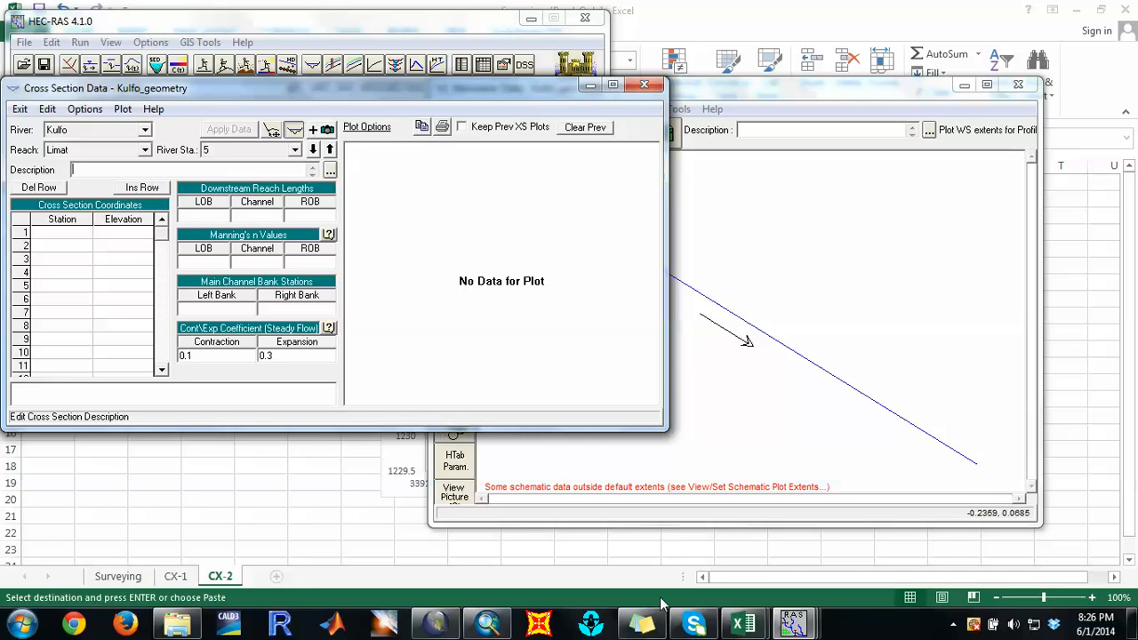
Step: In the Copy of Surveying workbook in Excel, duplicate the CX-5 Easting and elevation values side by side from B12 and copy block B12:C18
mouse_move(742, 625)
left_click(635, 530)
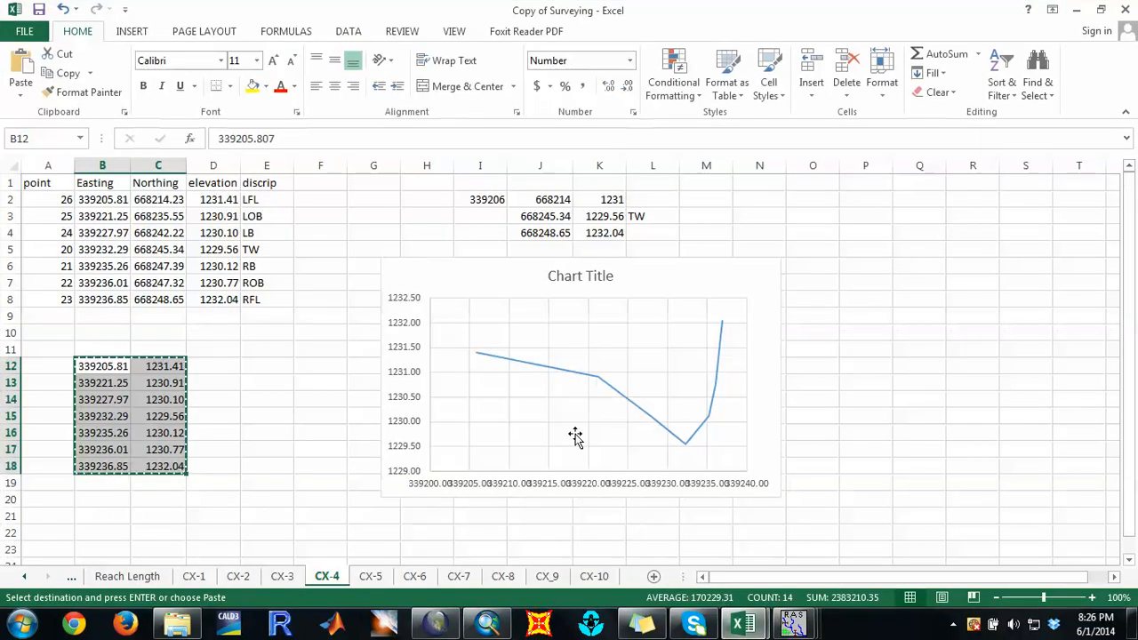
left_click(371, 576)
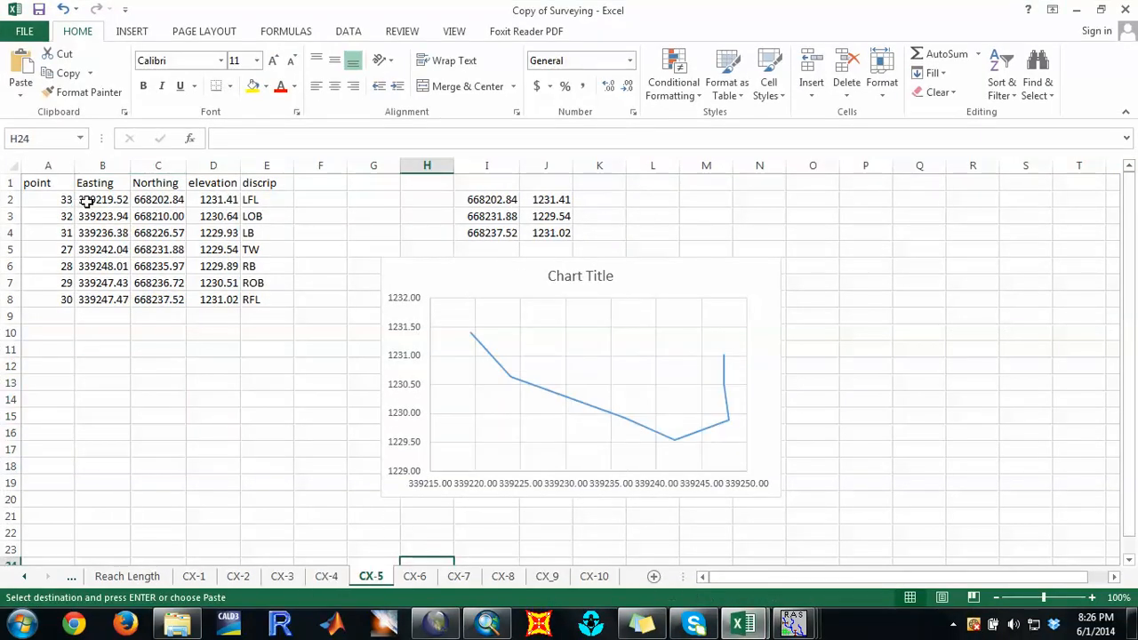
left_click_drag(86, 201, 111, 311)
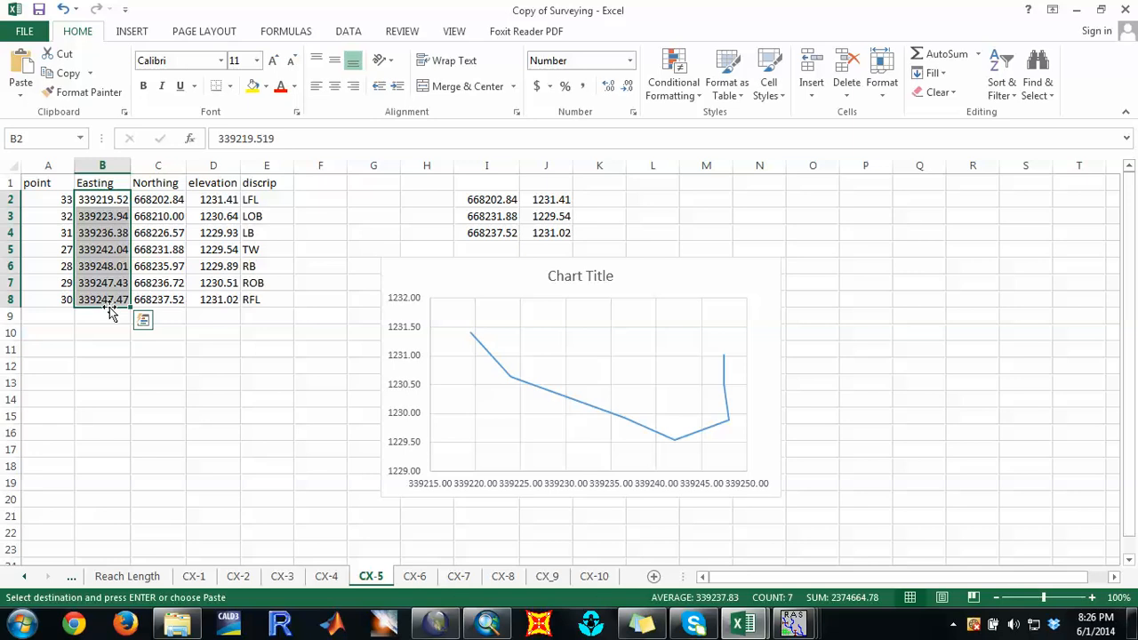
left_click_drag(207, 207, 216, 293)
right_click(210, 283)
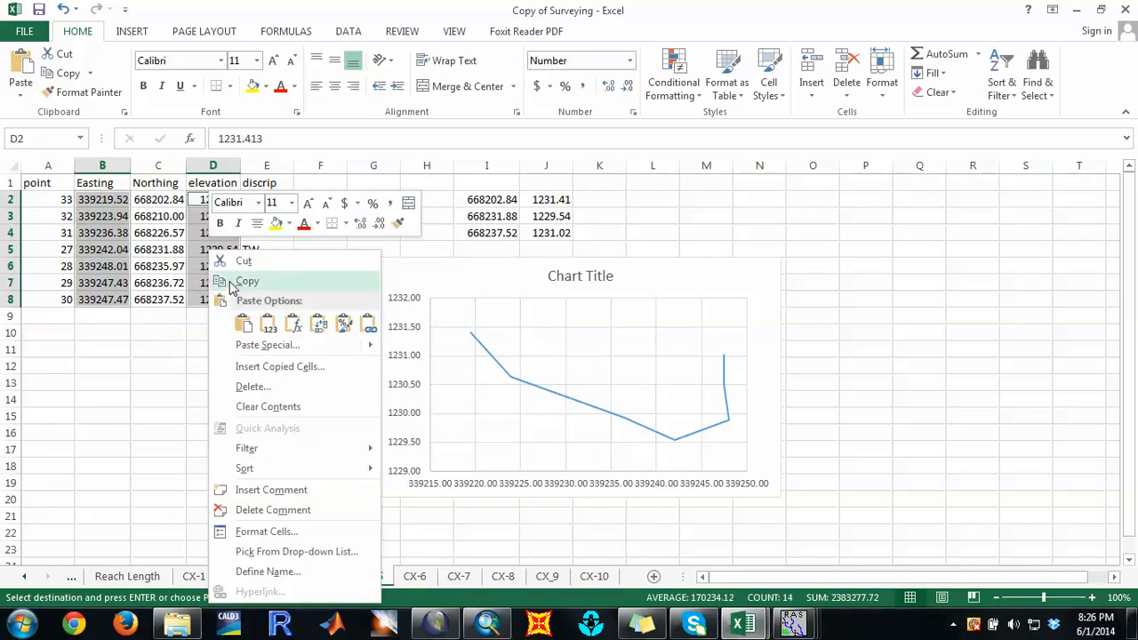
left_click(230, 281)
left_click(79, 360)
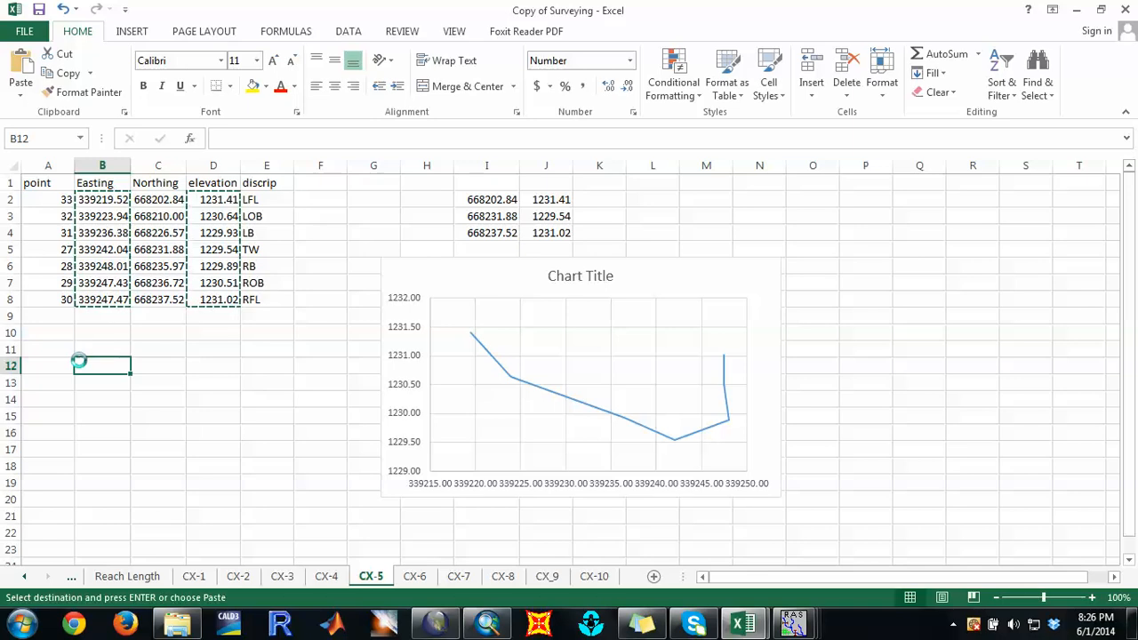
key("ctrl+v")
right_click(115, 373)
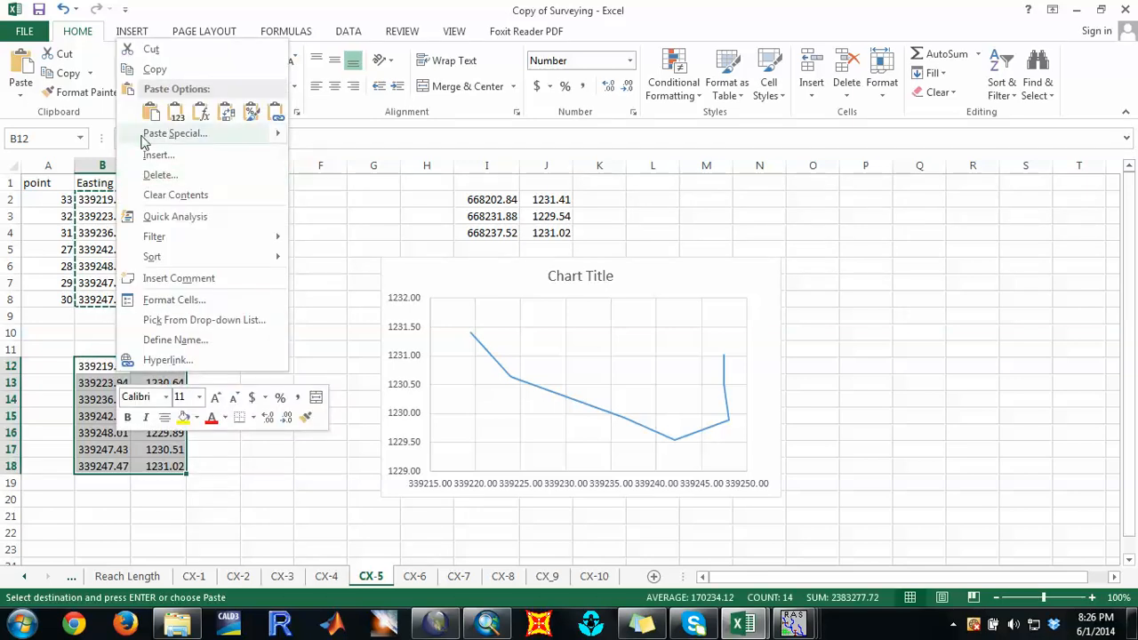
left_click(151, 69)
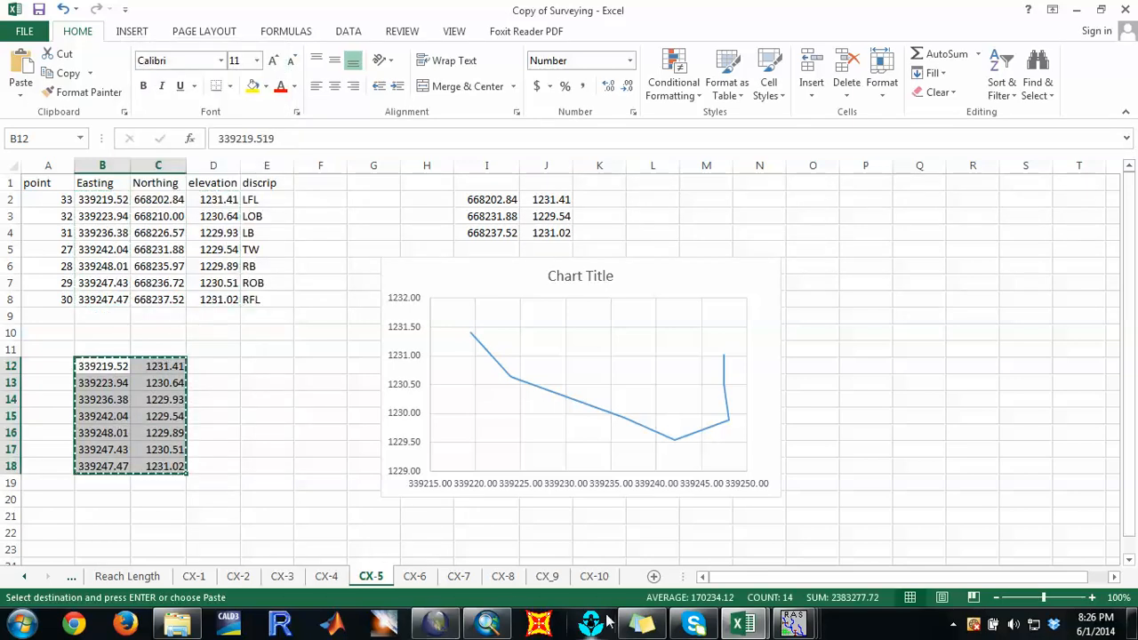
Step: Try to paste the unsorted CX-5 block into the coordinates of river station 5 in HEC-RAS and apply the data
left_click(745, 624)
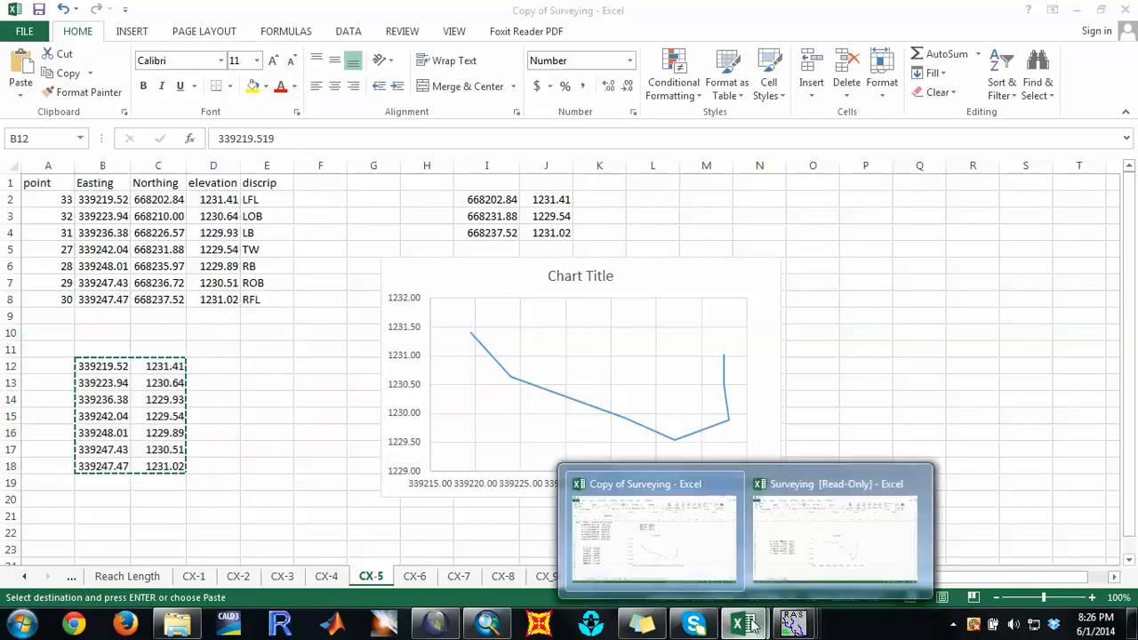
left_click(1080, 16)
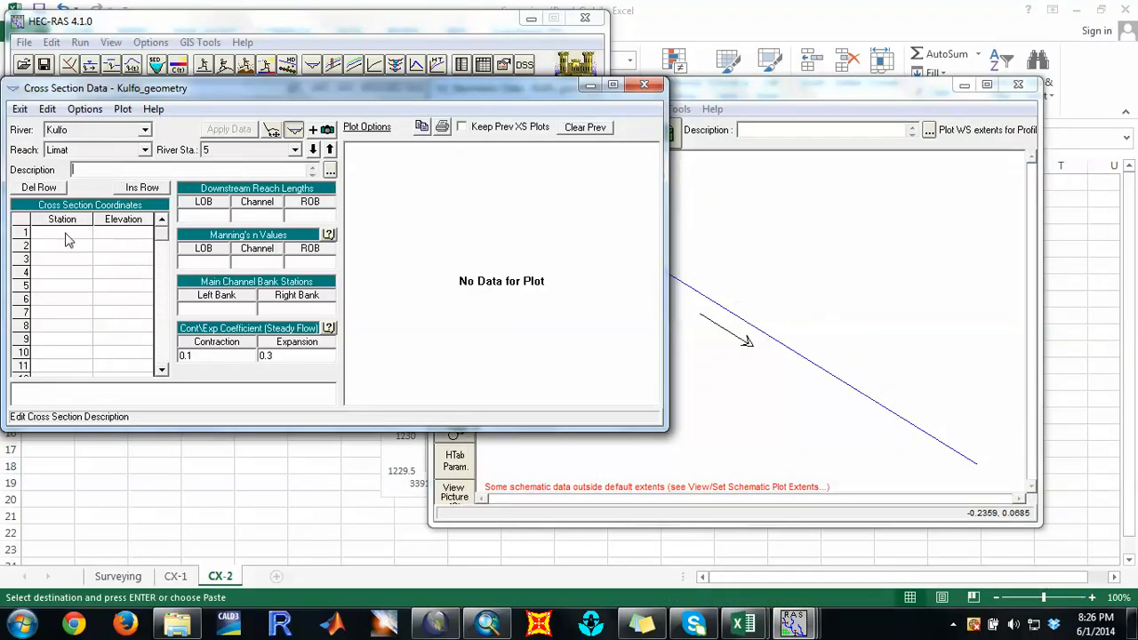
left_click_drag(68, 233, 124, 363)
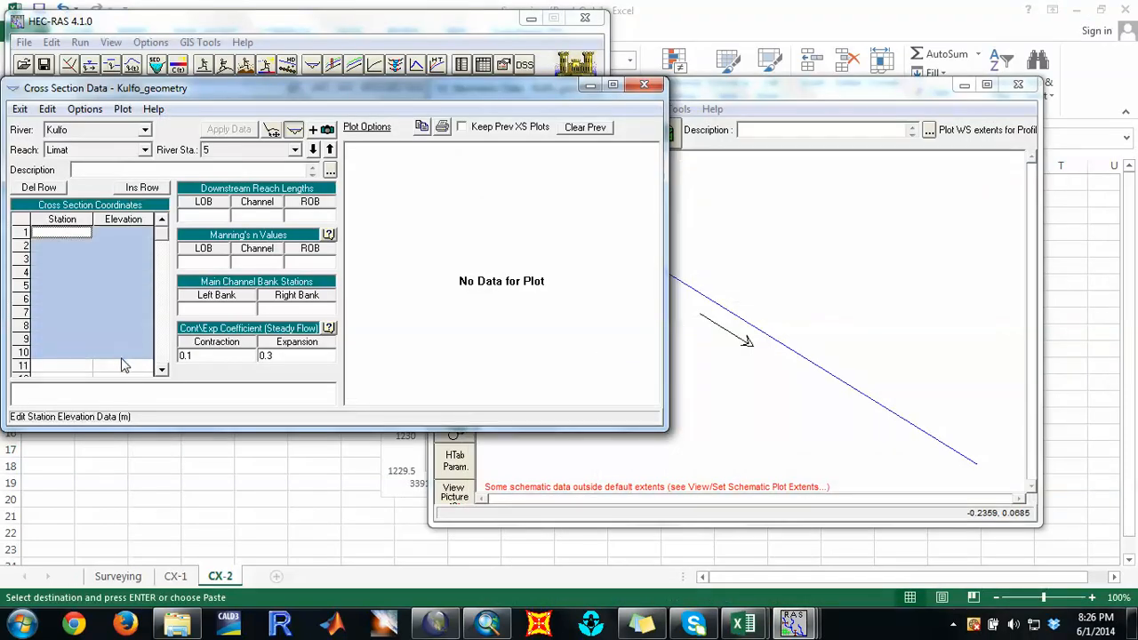
key("ctrl+v")
left_click(238, 131)
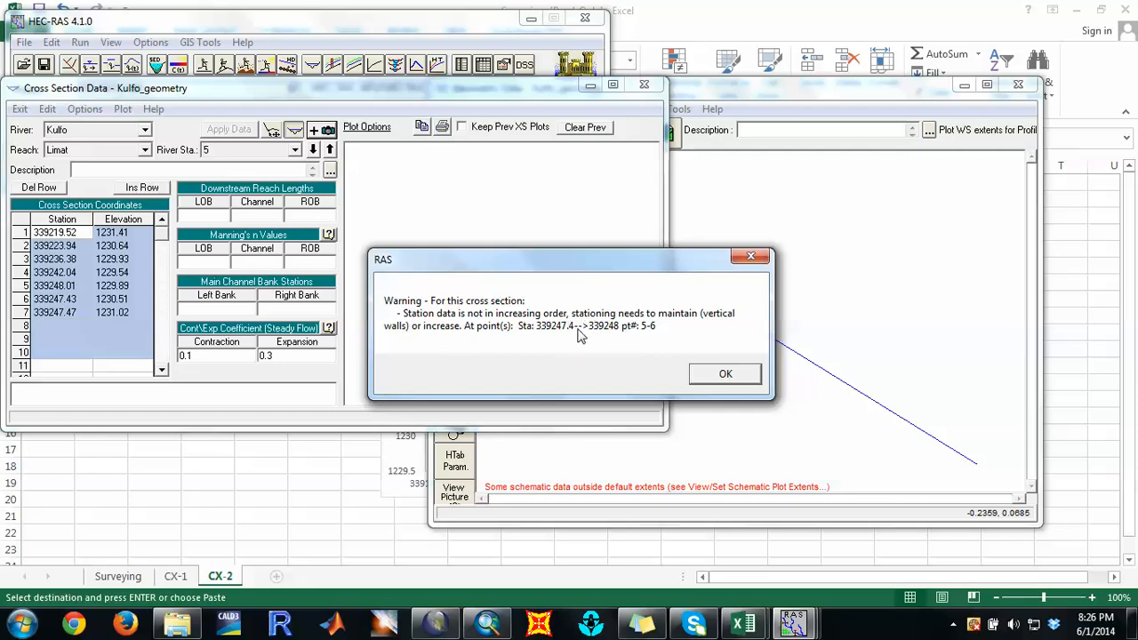
left_click(722, 375)
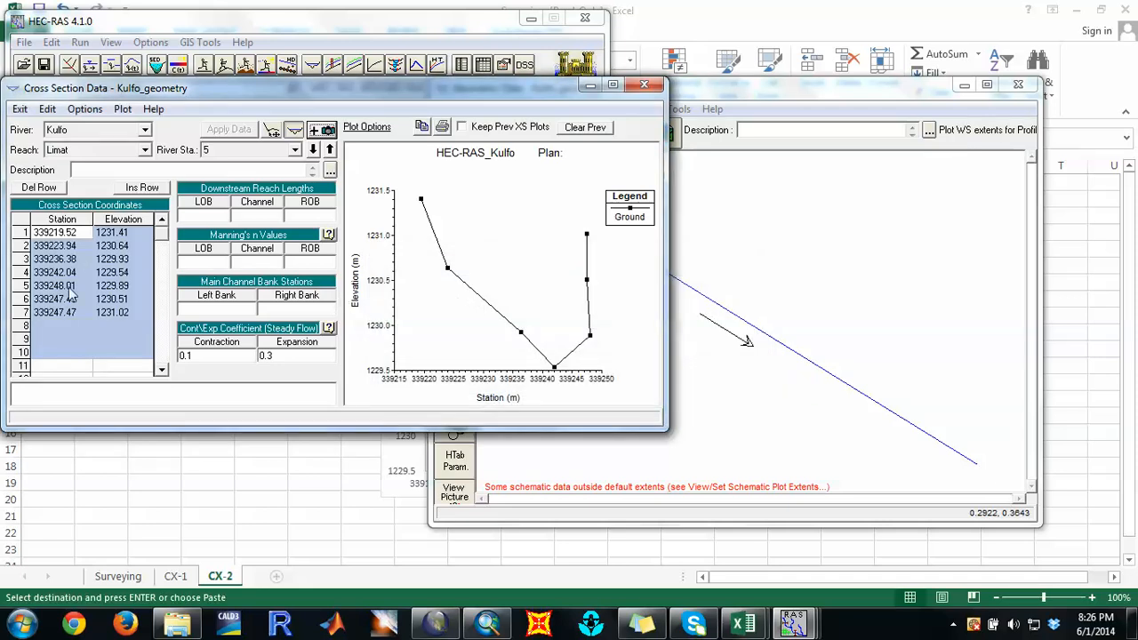
left_click(43, 286)
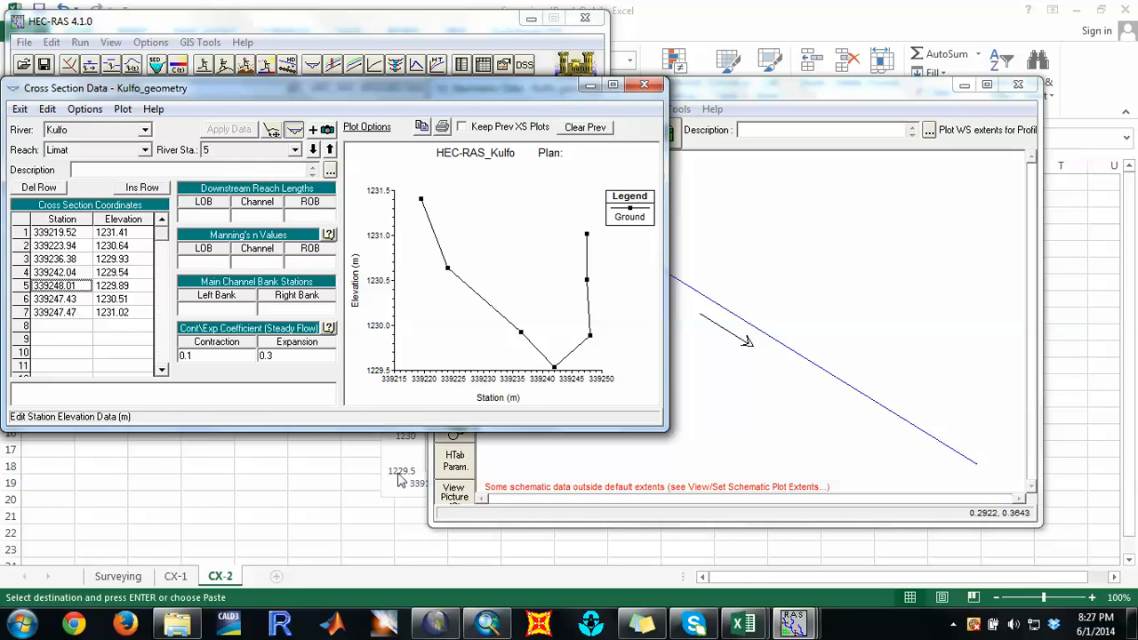
Step: In Excel, reorder the last three CX-5 Easting values in B16:B18 to ascend as 339247.43, 339247.47 and 339248.01, leaving the elevations in place
left_click(743, 622)
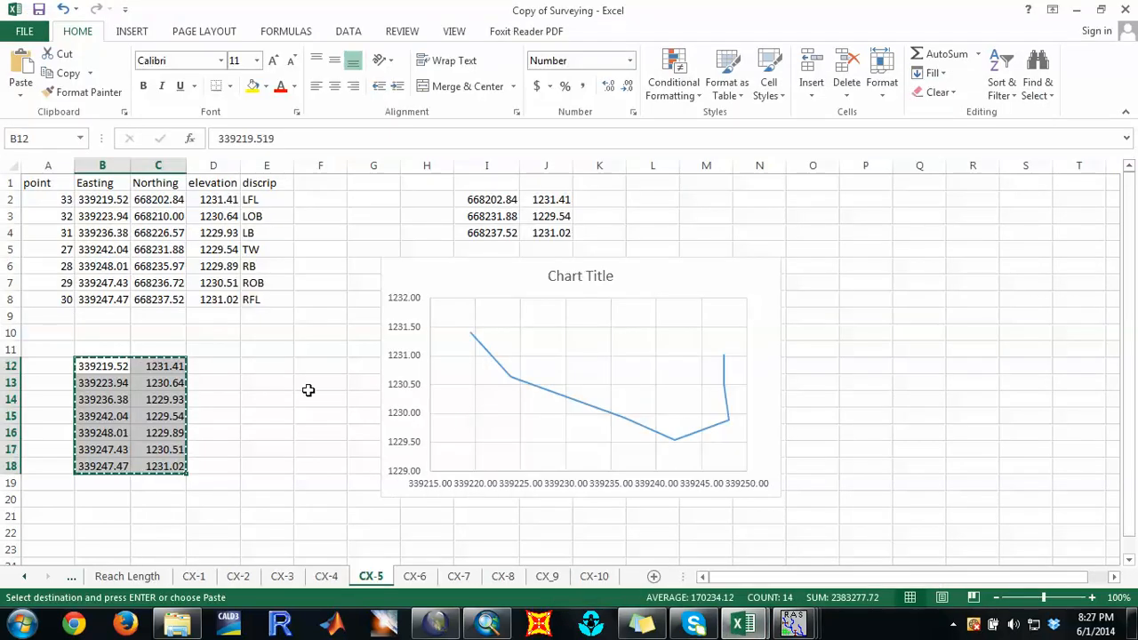
left_click(267, 398)
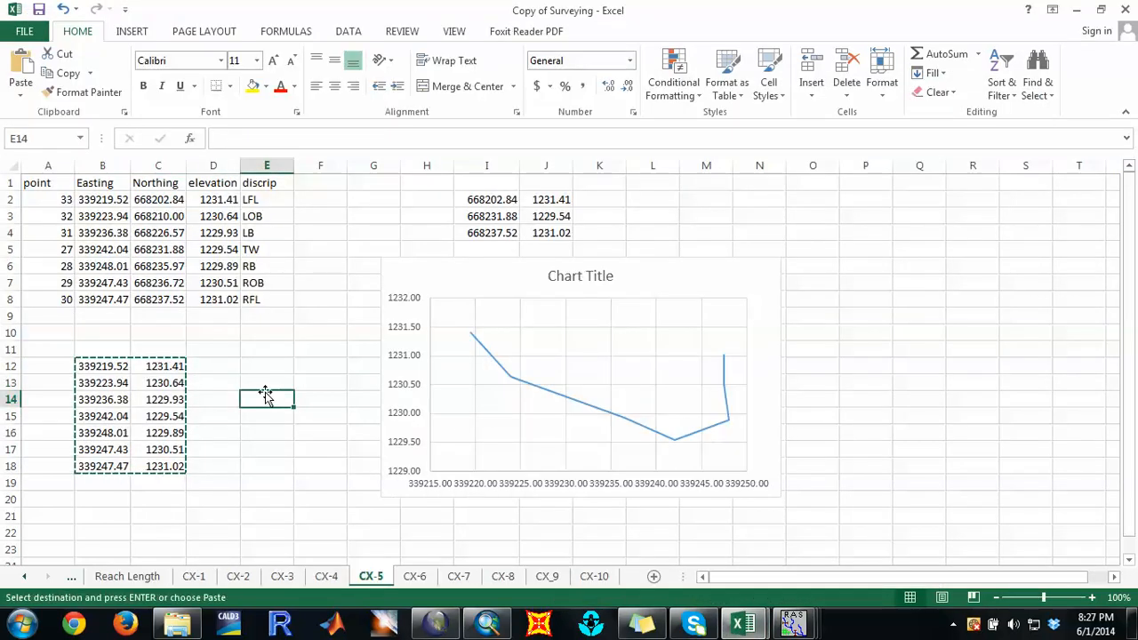
left_click(224, 409)
key("Escape")
left_click(219, 448)
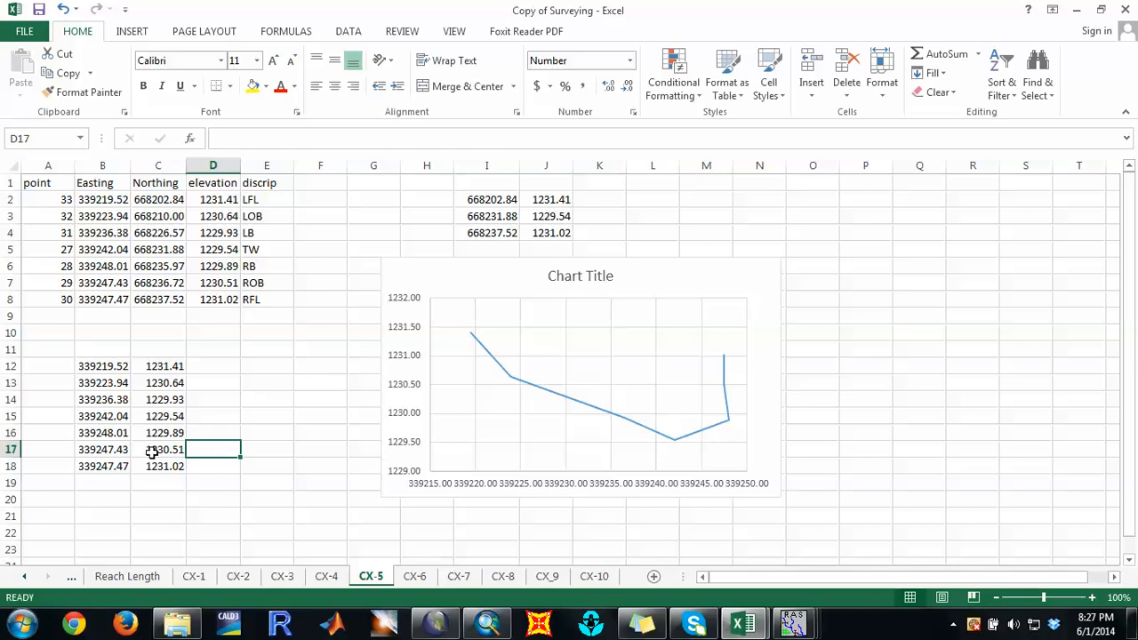
left_click(94, 434)
left_click_drag(103, 442, 104, 481)
left_click(103, 450)
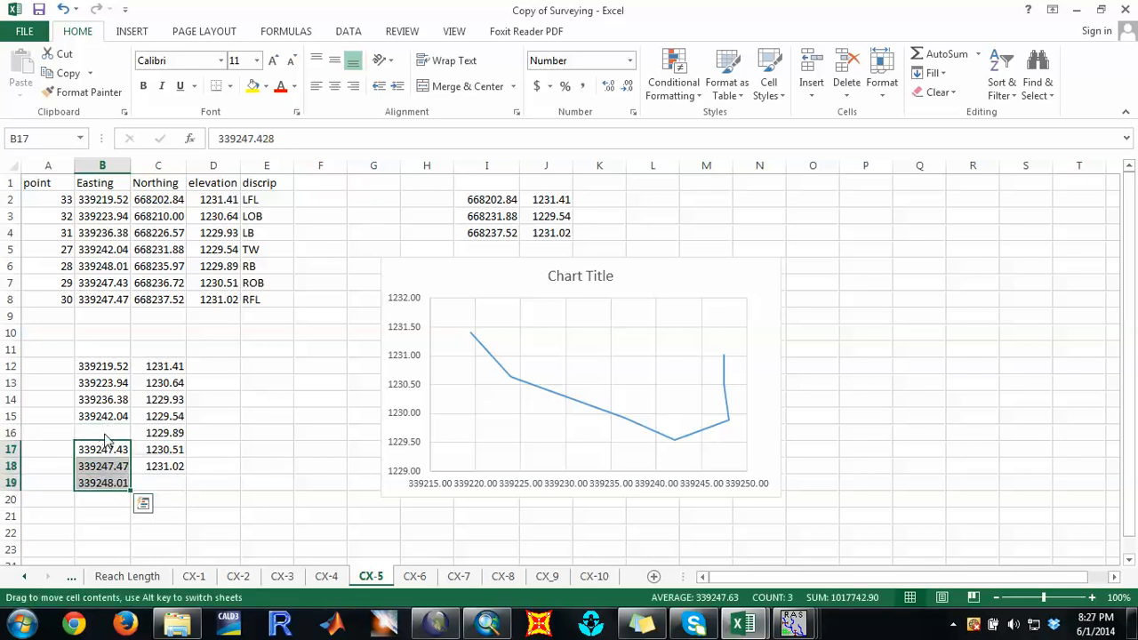
left_click_drag(104, 442, 104, 429)
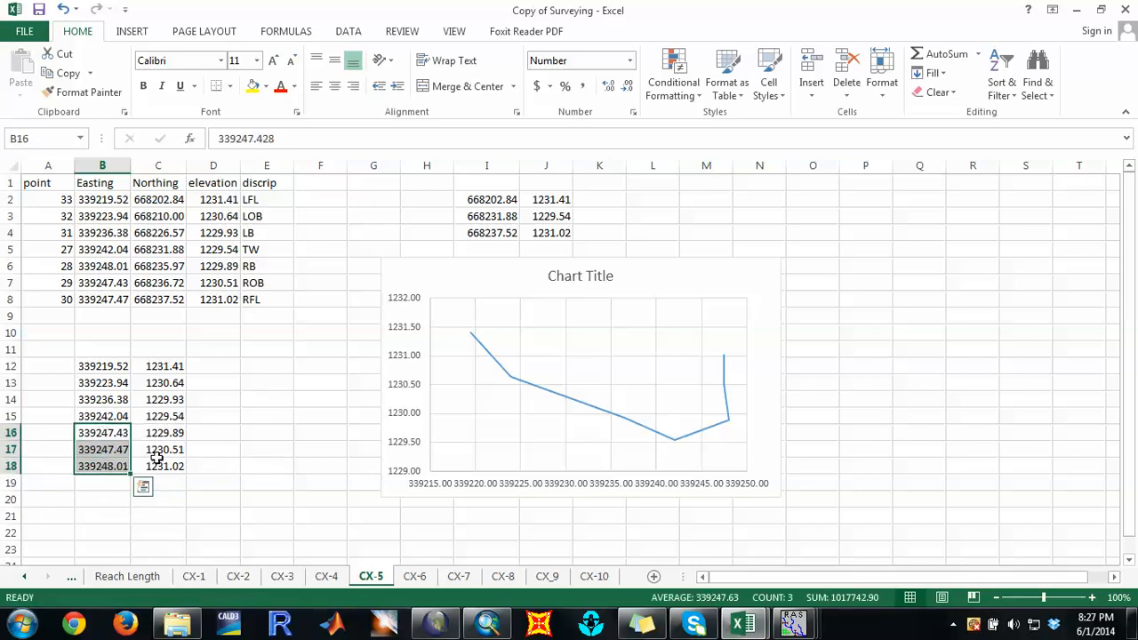
Step: Copy the reordered CX-5 block B12:C18 over the existing station and elevation coordinates of river station 5 in HEC-RAS and apply the data
left_click_drag(181, 466, 87, 362)
right_click(87, 362)
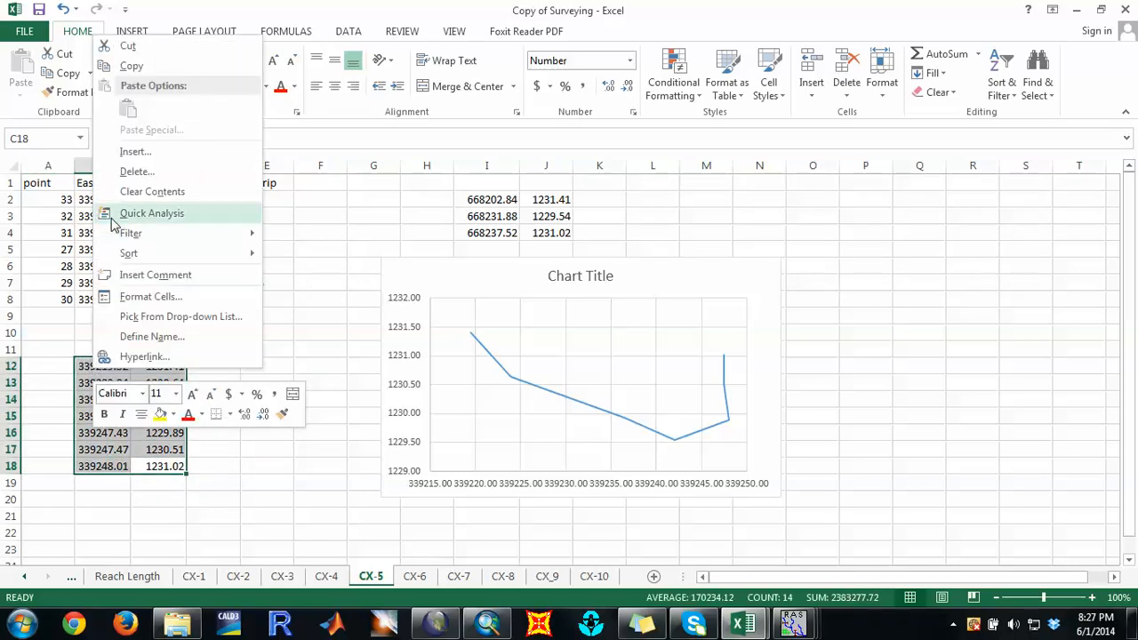
left_click(129, 64)
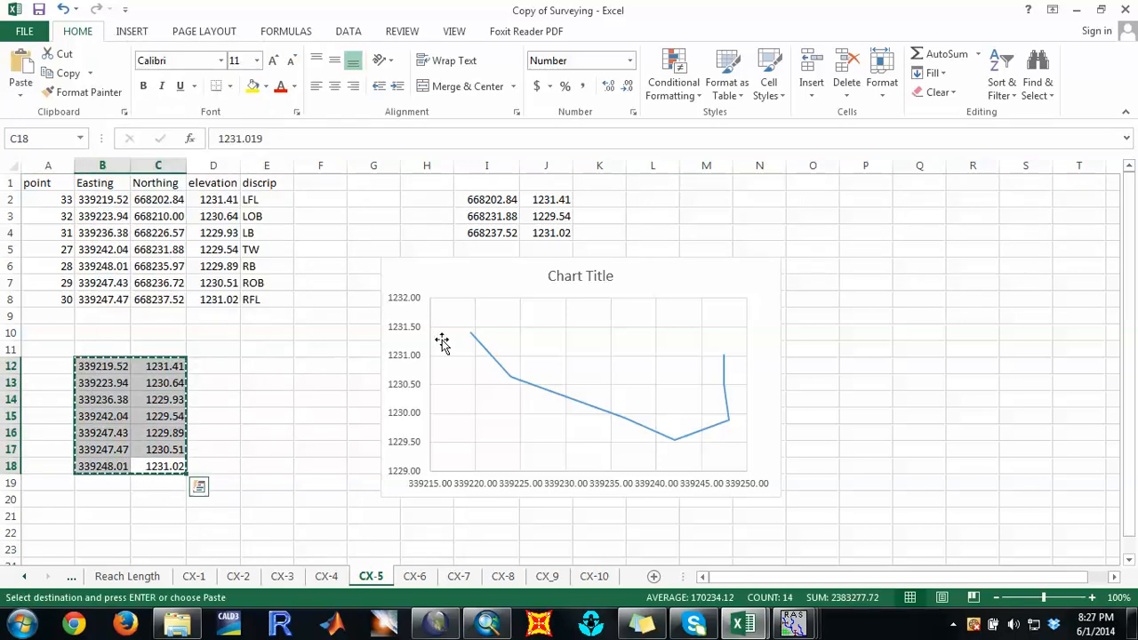
mouse_move(472, 340)
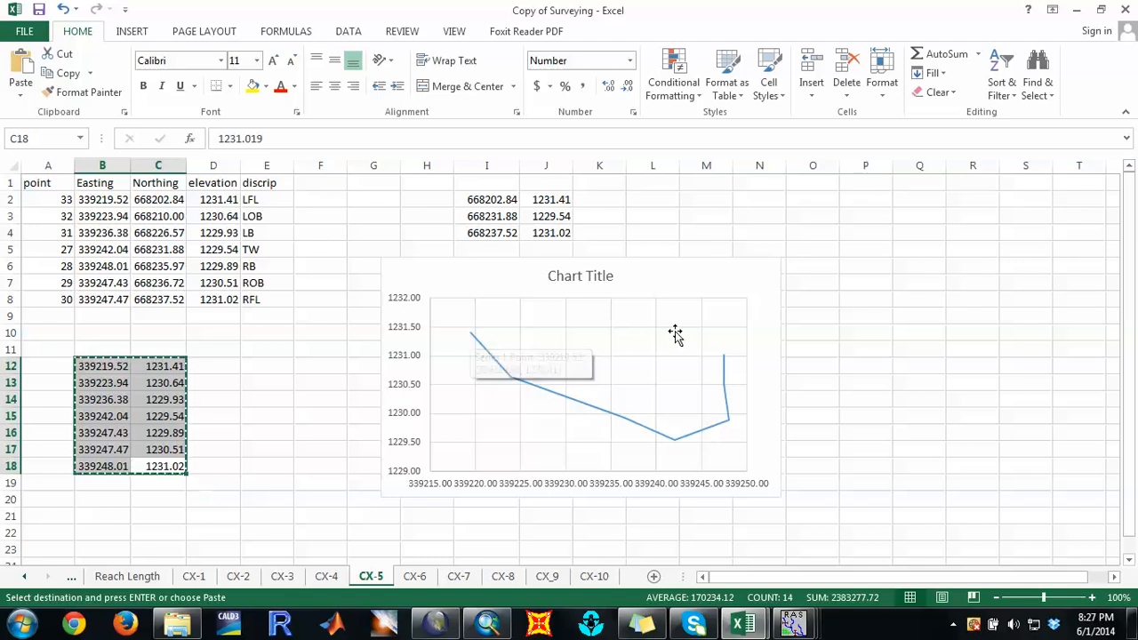
mouse_move(725, 357)
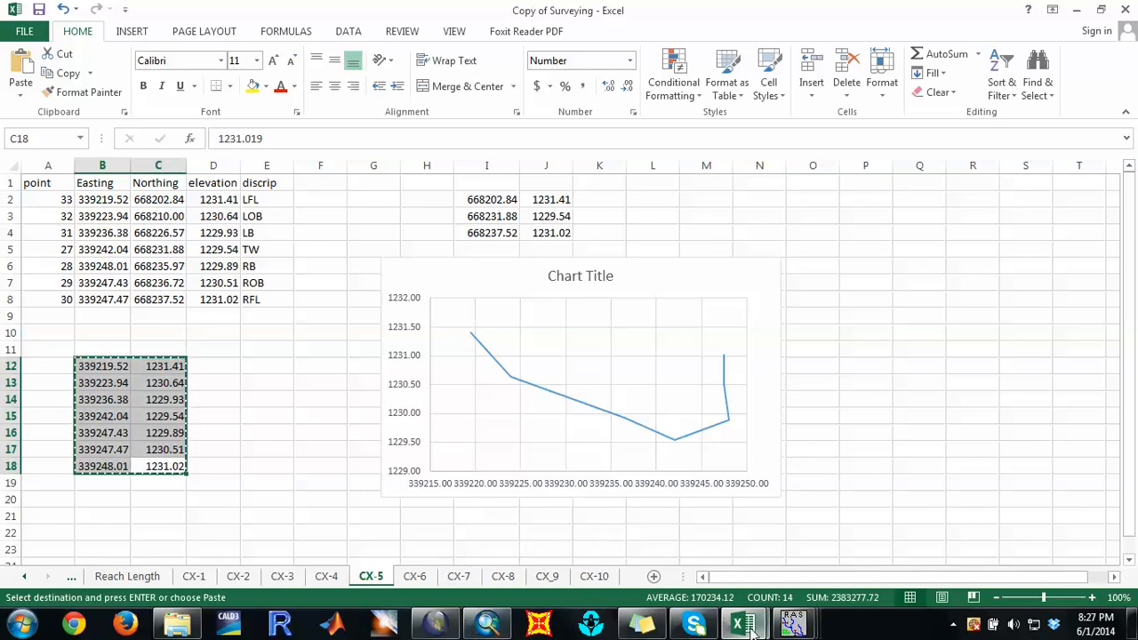
mouse_move(794, 624)
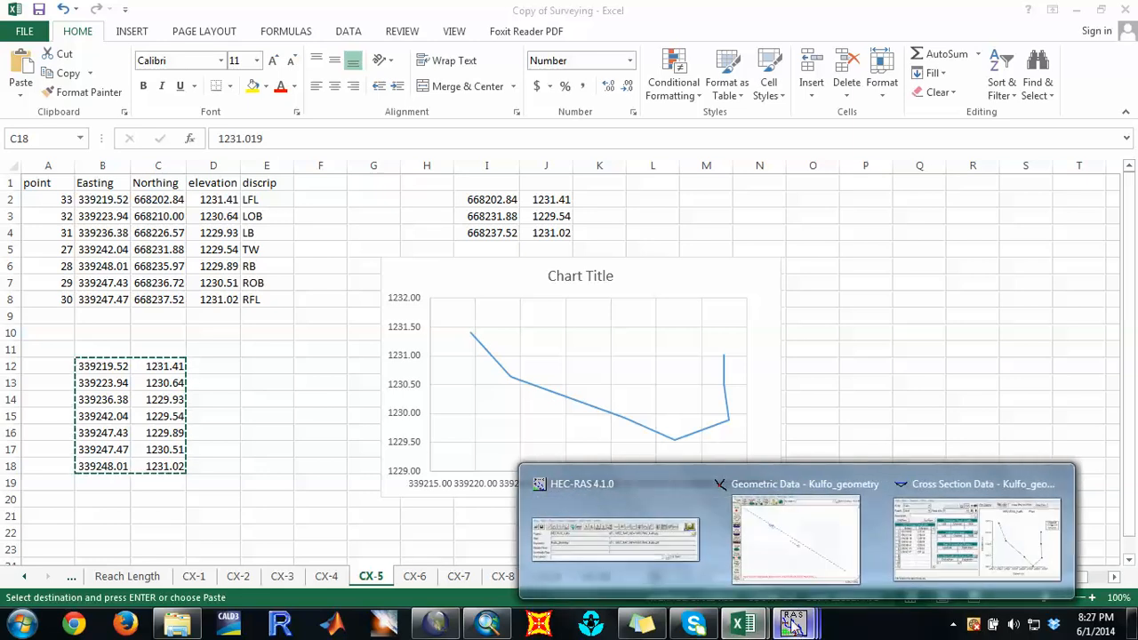
left_click(977, 537)
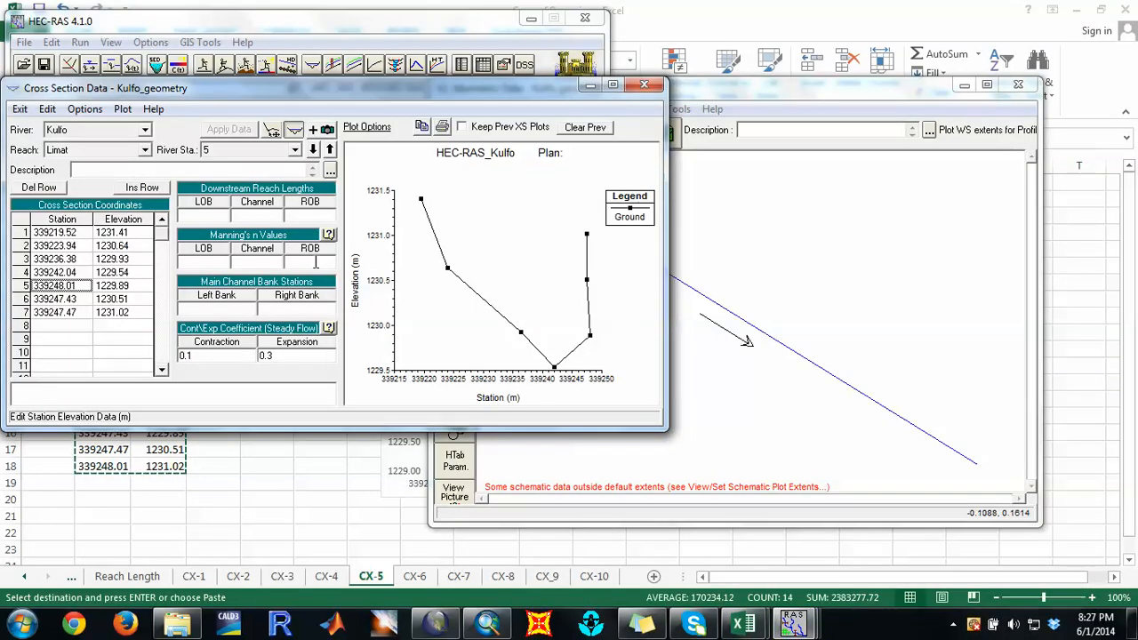
left_click_drag(39, 232, 122, 319)
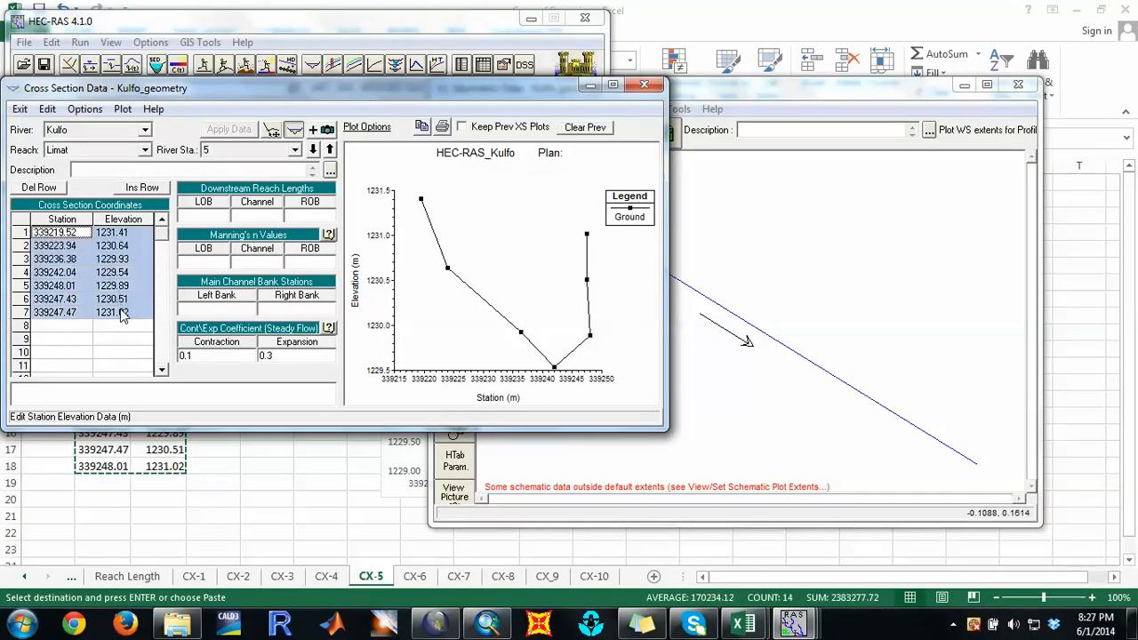
key("ctrl+v")
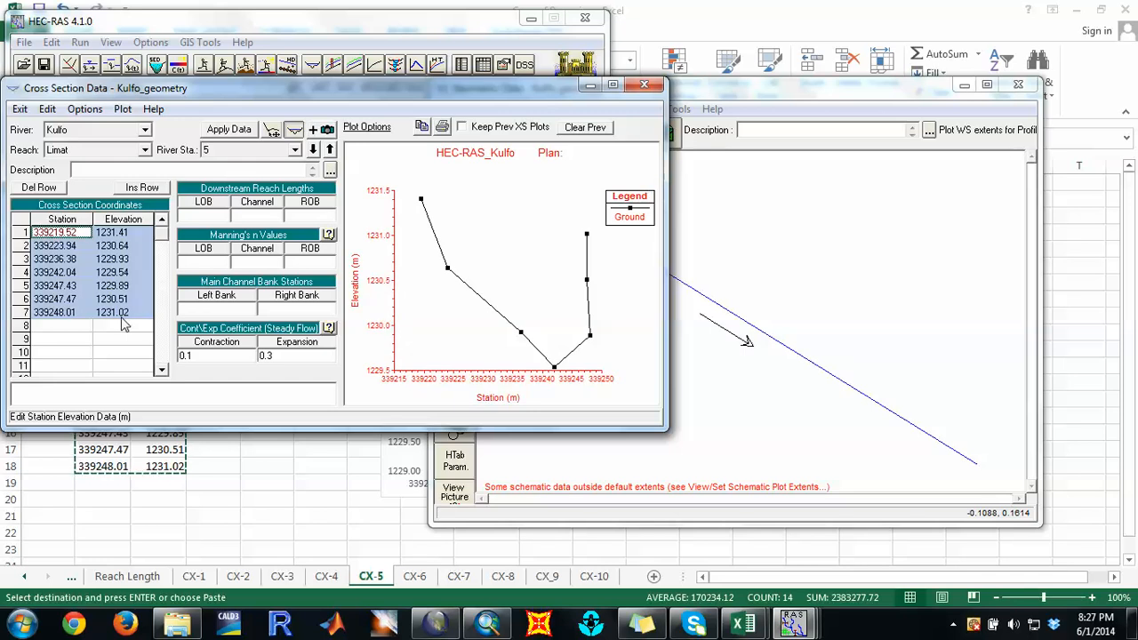
left_click(229, 130)
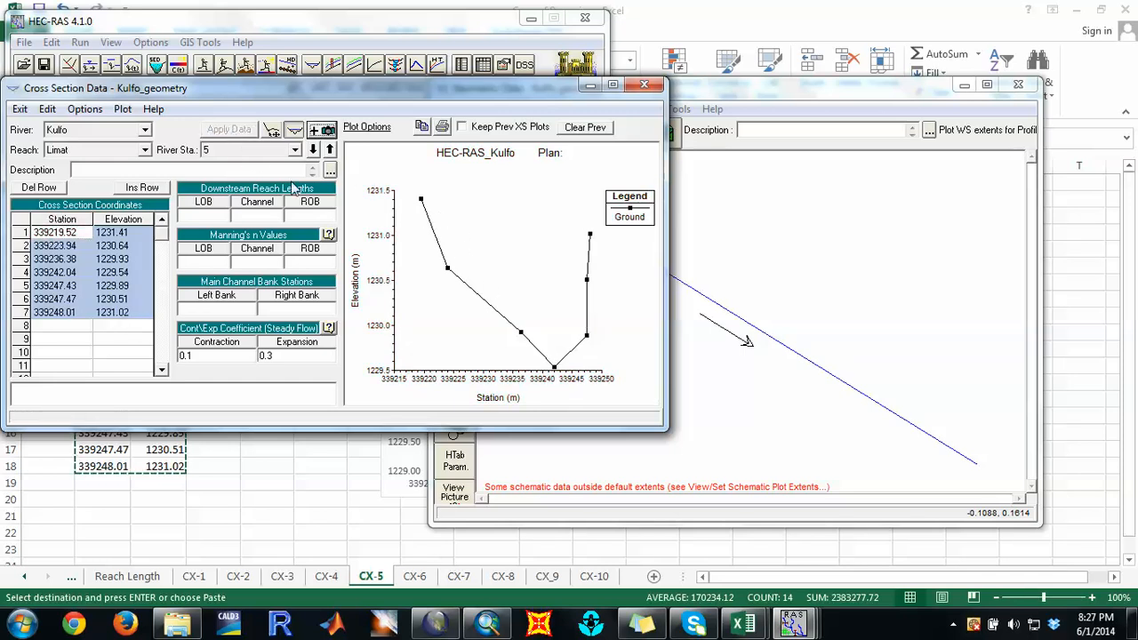
Step: Add a new cross section at river station 6 in reach Limat
left_click(85, 108)
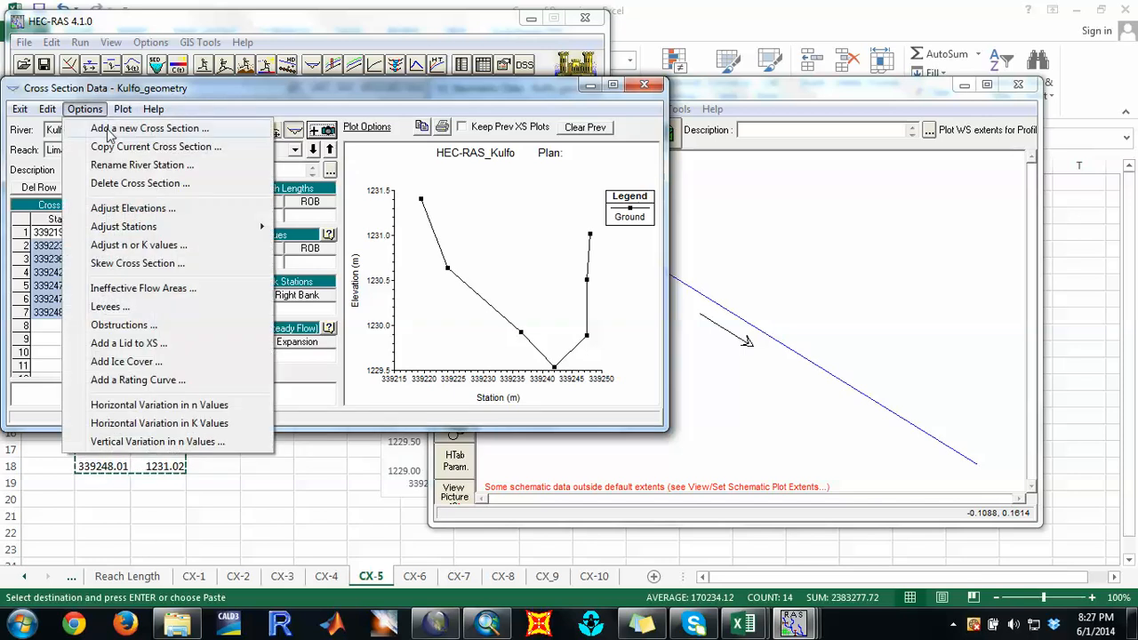
left_click(134, 130)
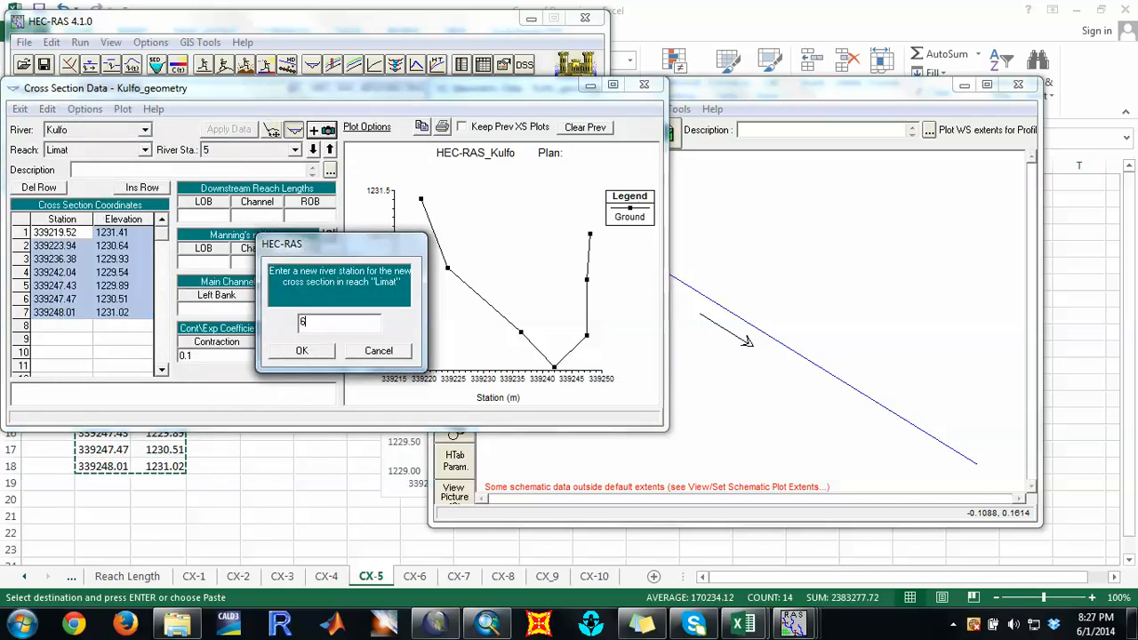
left_click(304, 353)
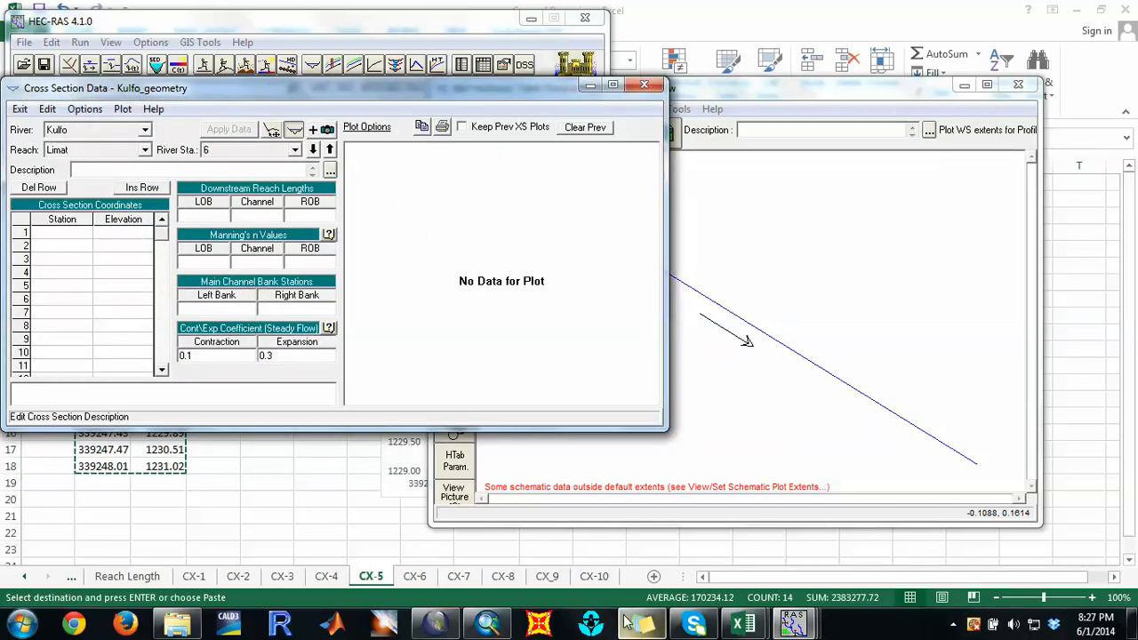
Step: Switch to the Copy of Surveying workbook in Excel and copy the CX-6 sheet's Easting and elevation values from rows 2 to 8 into a block starting at B12
mouse_move(738, 624)
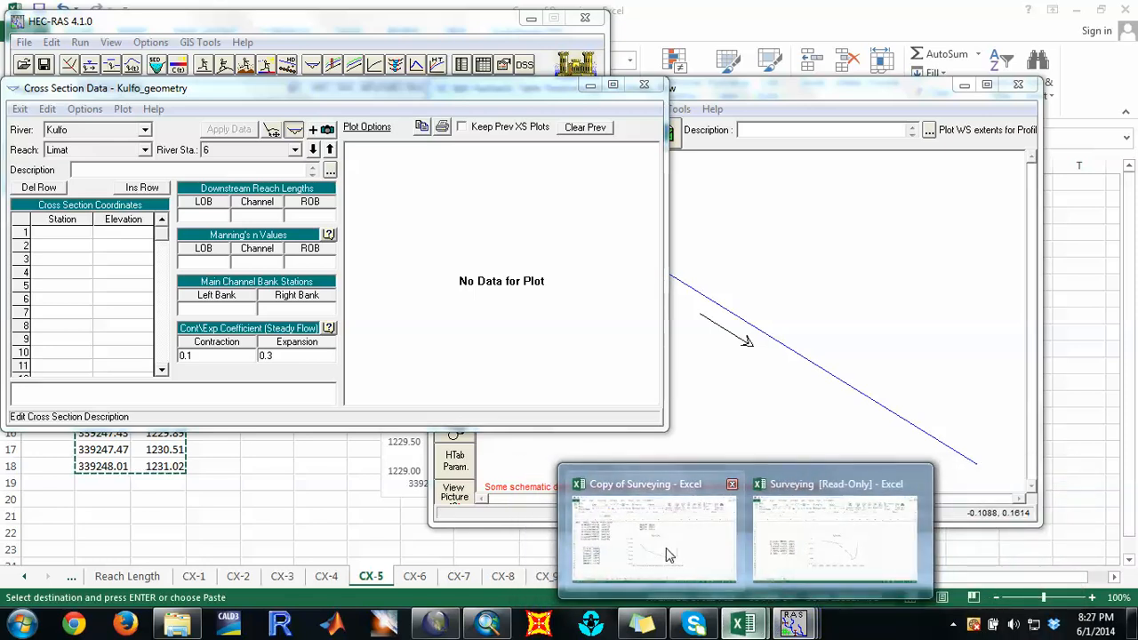
left_click(668, 554)
left_click(414, 576)
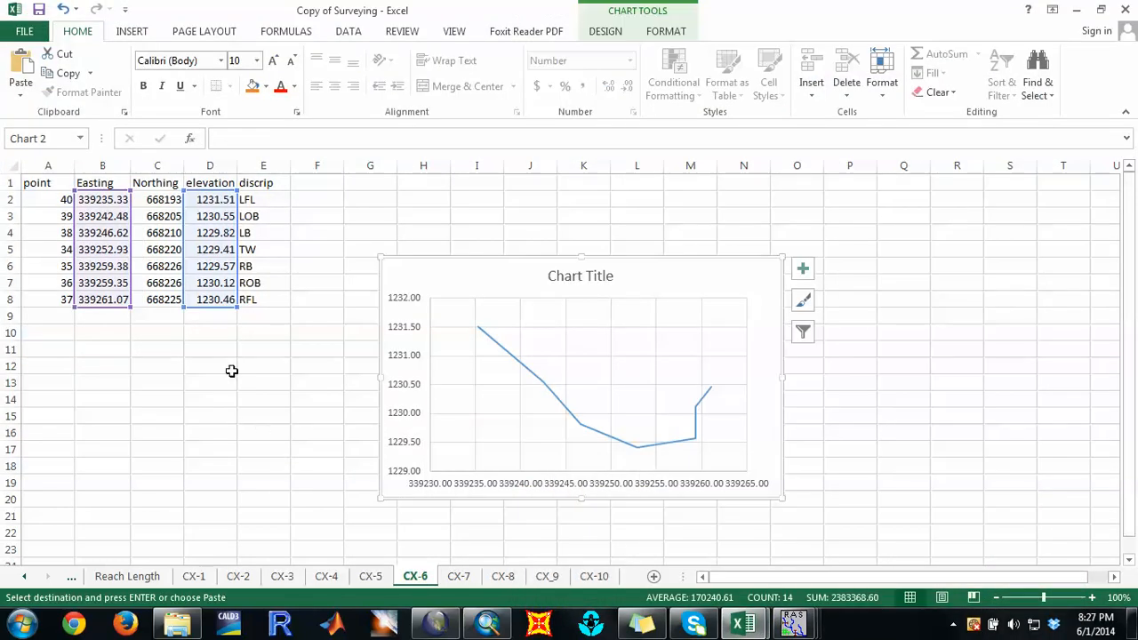
right_click(200, 271)
left_click(233, 282)
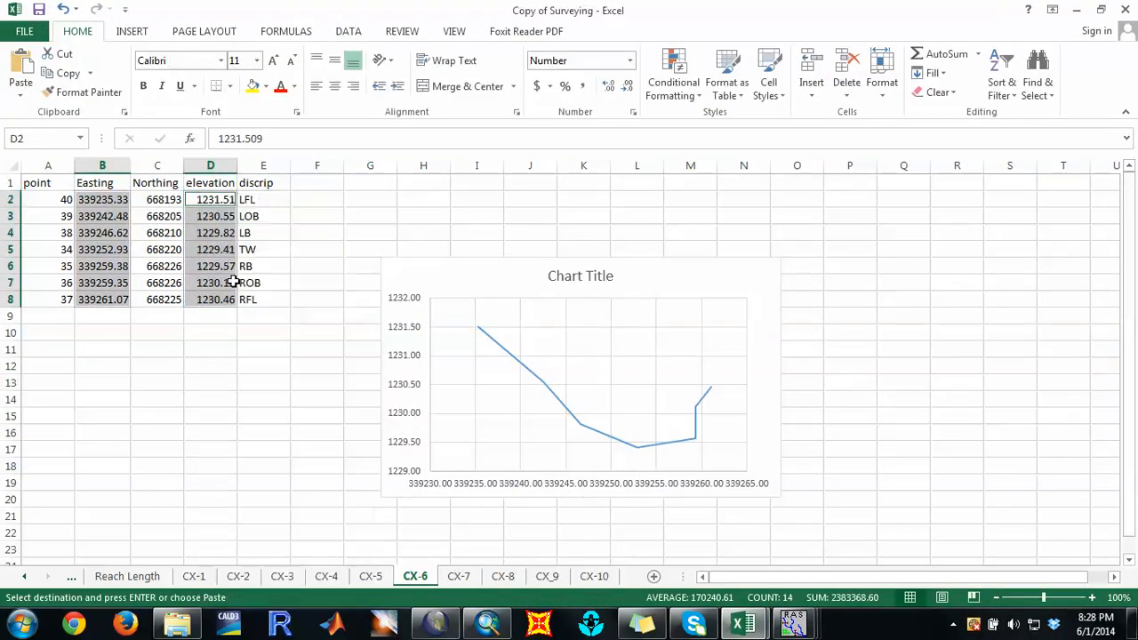
left_click(112, 367)
key("ctrl+v")
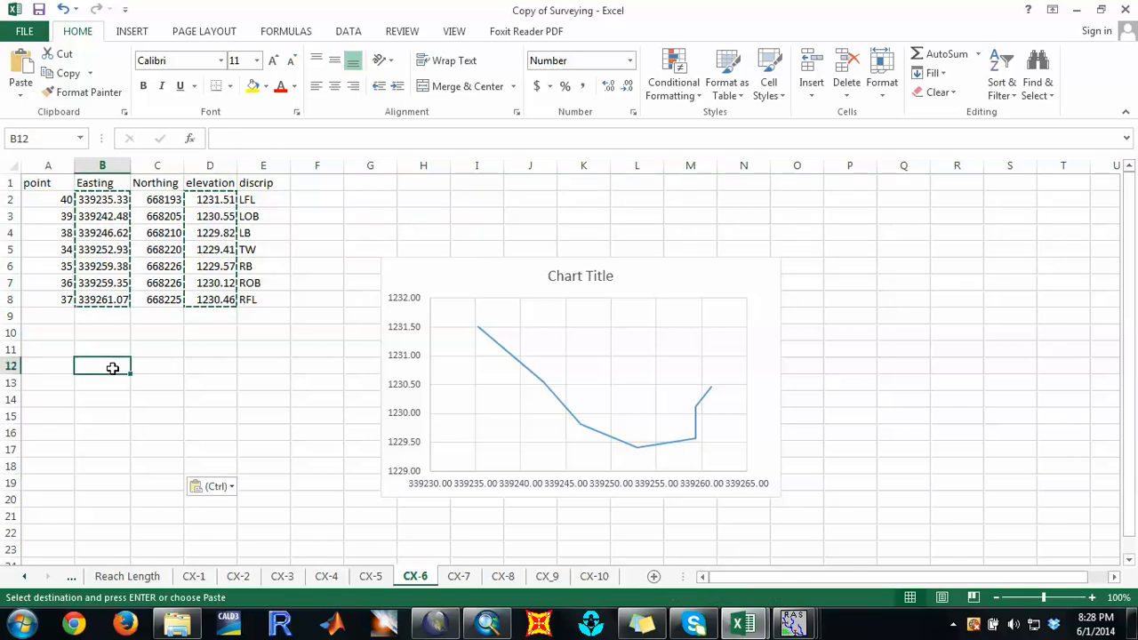
left_click(256, 395)
key("Up")
key("Up")
key("Up")
key("Up")
key("Up")
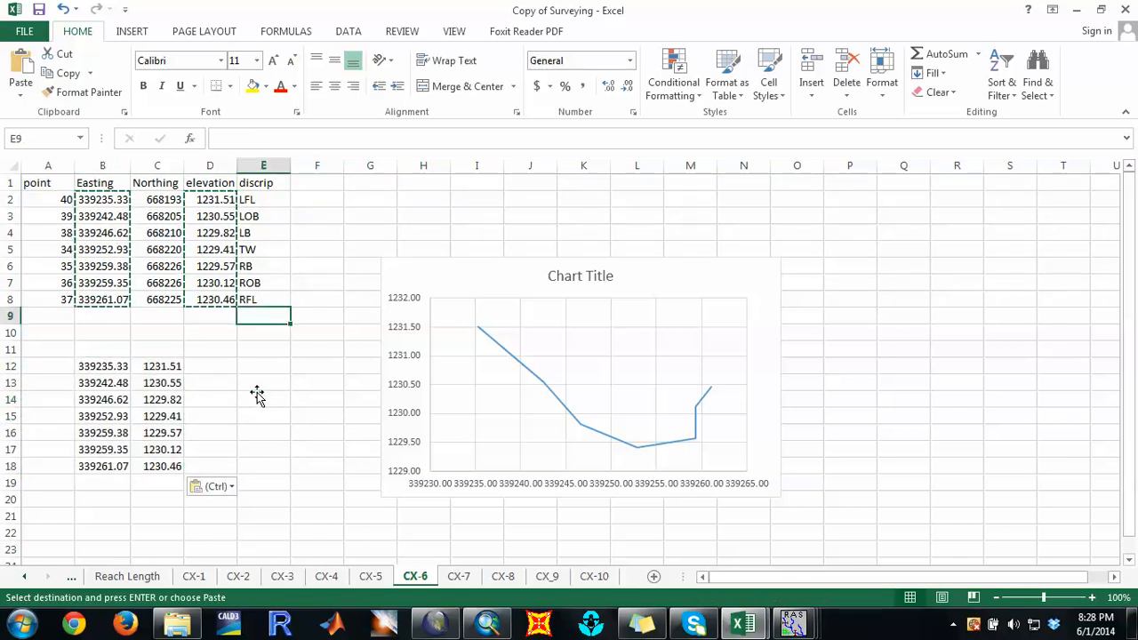
key("Down")
key("Down")
key("Down")
key("Down")
left_click(251, 365)
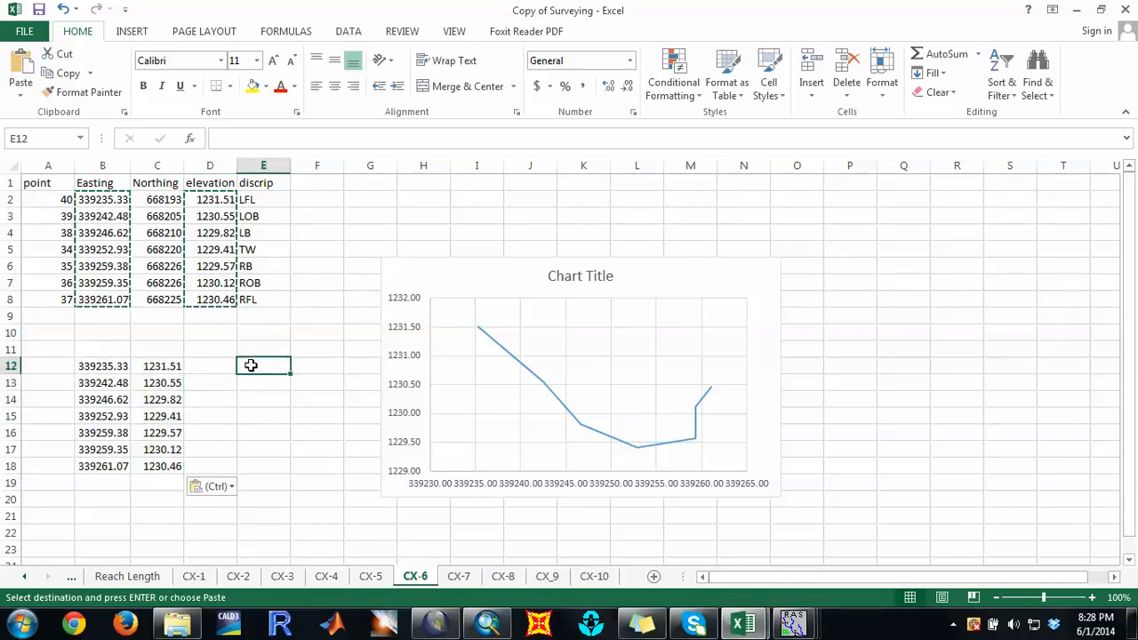
key("Escape")
left_click(216, 398)
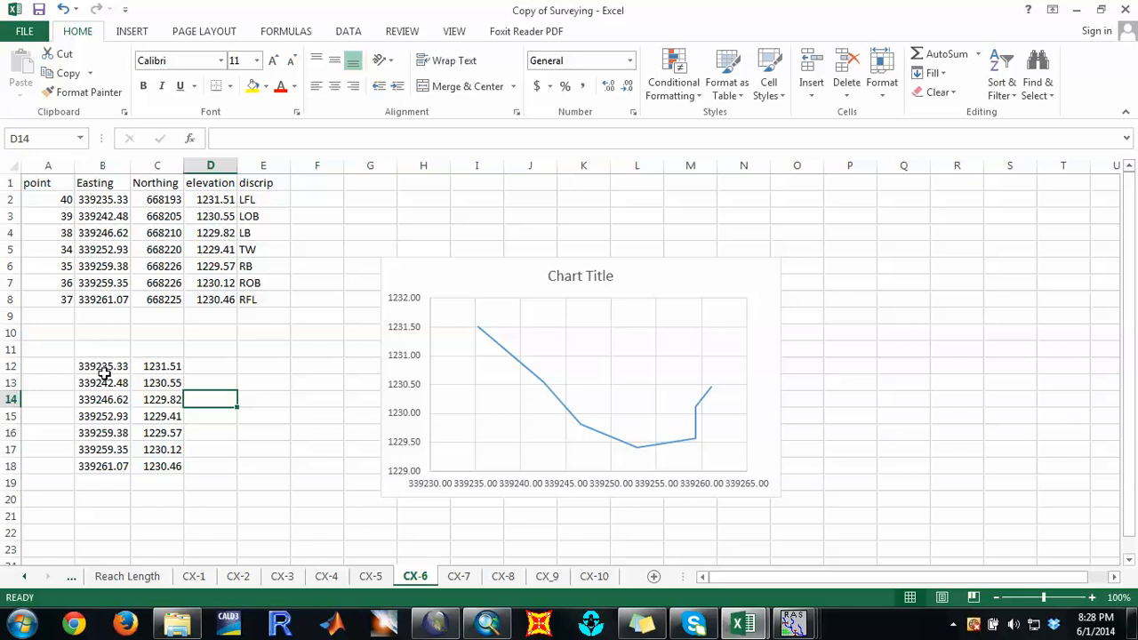
Step: Reorder the CX-6 Easting values in B16:B17 to ascend as 339259.35 and 339259.38, leaving the elevations in place
left_click(108, 449)
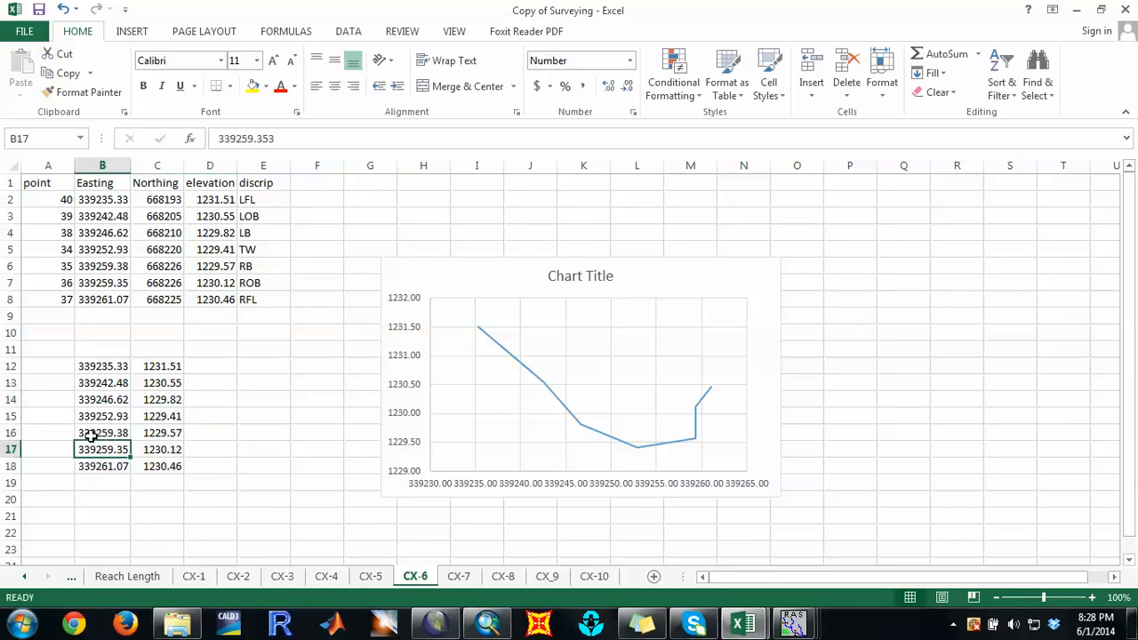
left_click_drag(88, 442, 126, 366)
left_click(100, 434)
left_click(62, 433)
Step: Copy the reordered CX-6 block B12:C18 into the station and elevation coordinates of river station 6 in HEC-RAS and apply the data
right_click(147, 369)
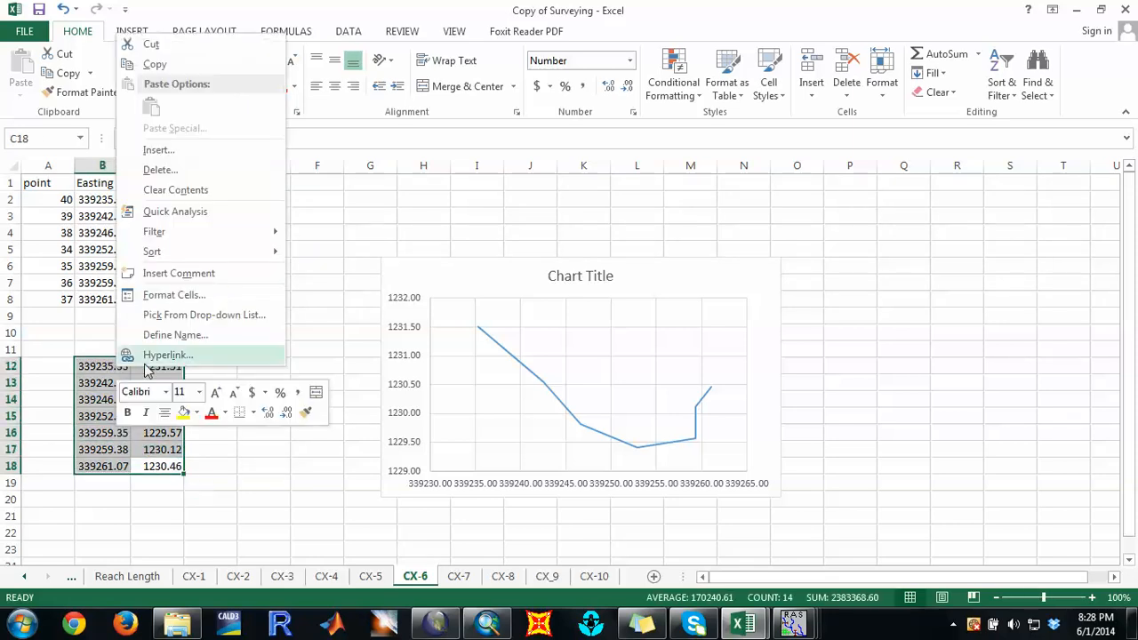
left_click(156, 64)
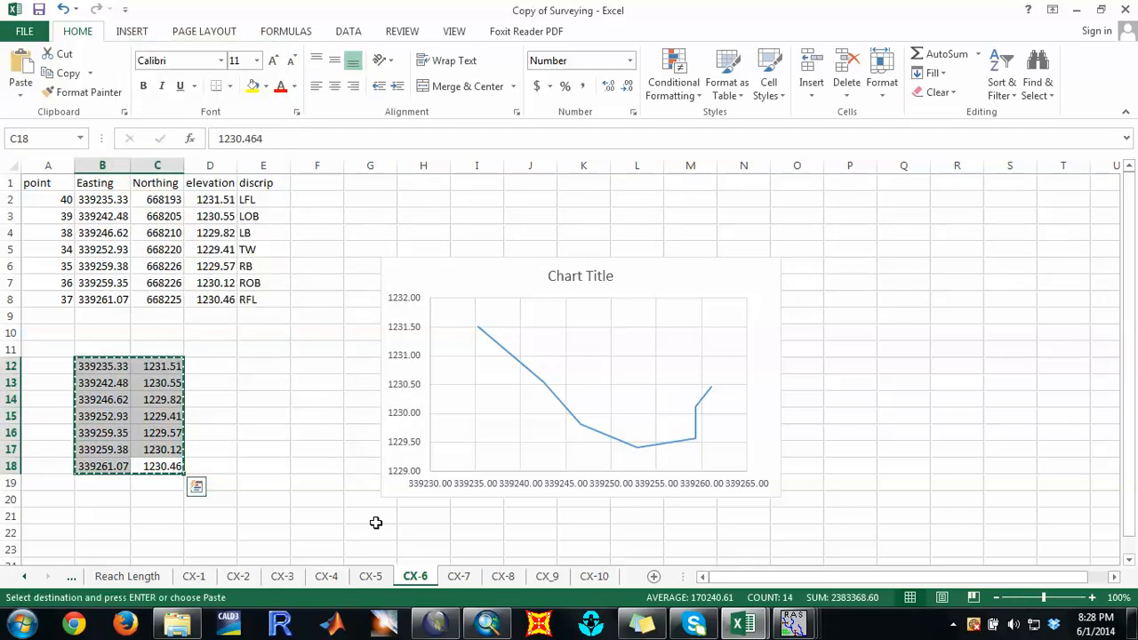
left_click(794, 623)
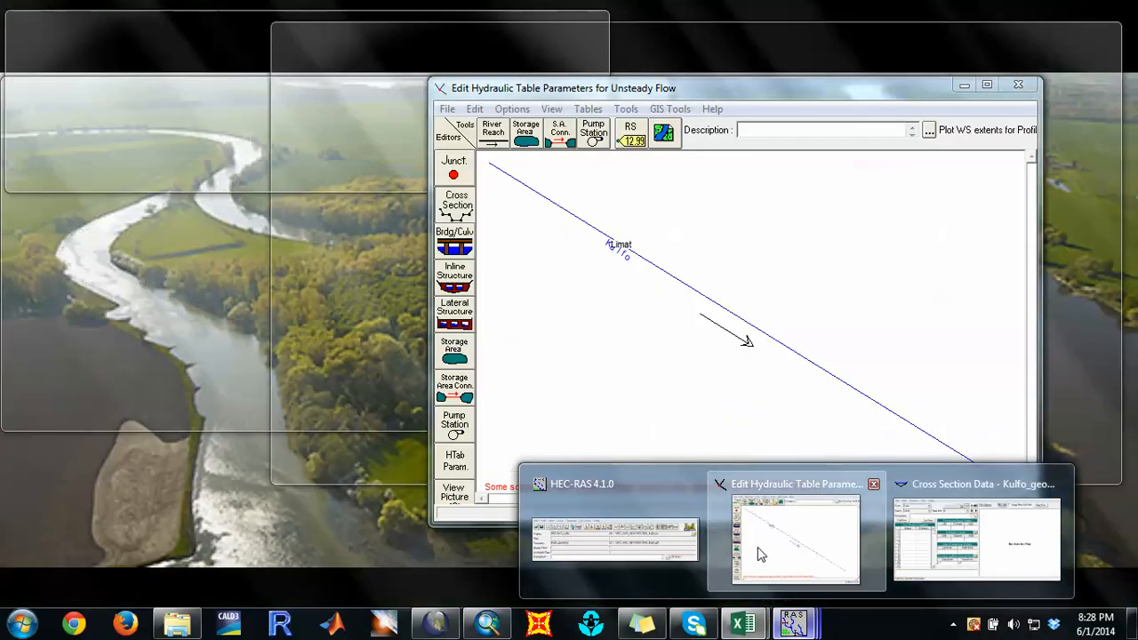
left_click(729, 551)
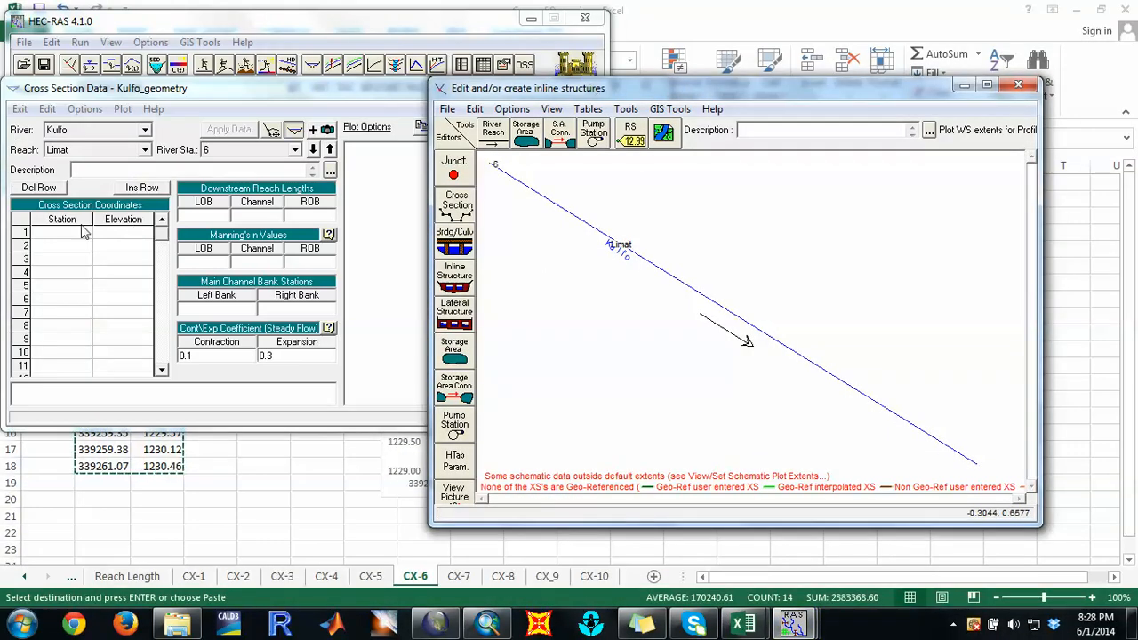
left_click_drag(78, 233, 130, 340)
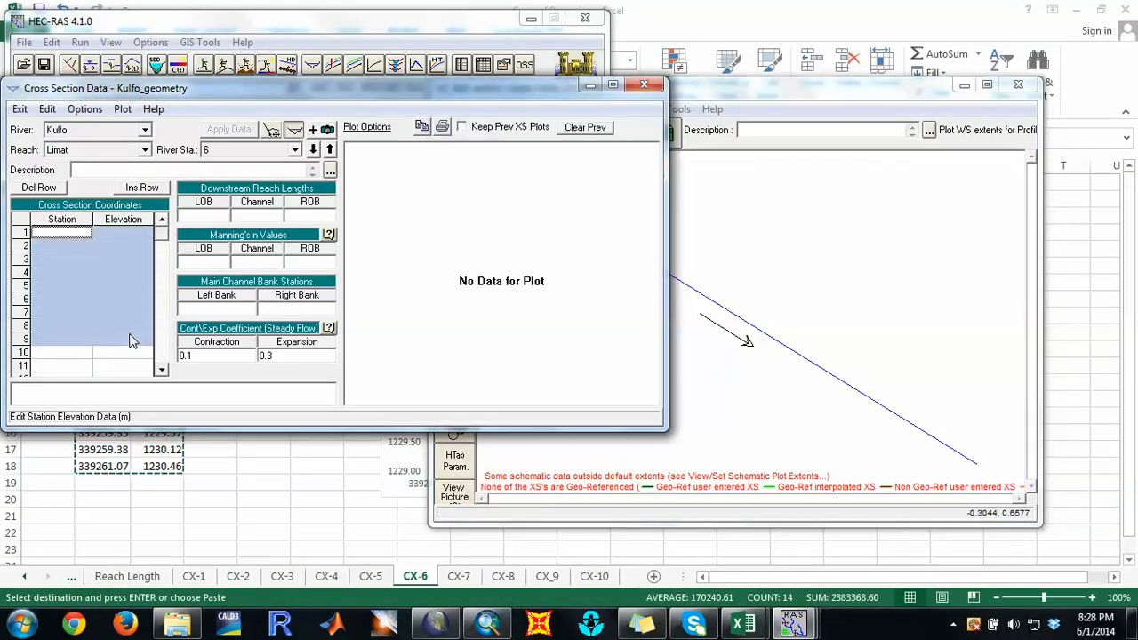
key("ctrl+v")
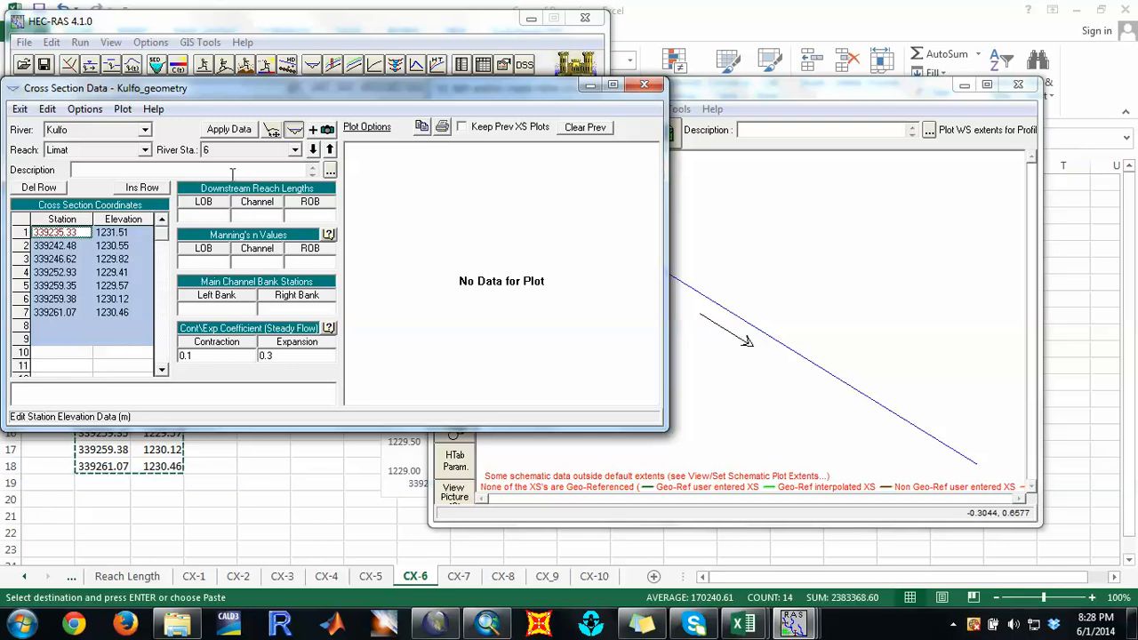
left_click(229, 130)
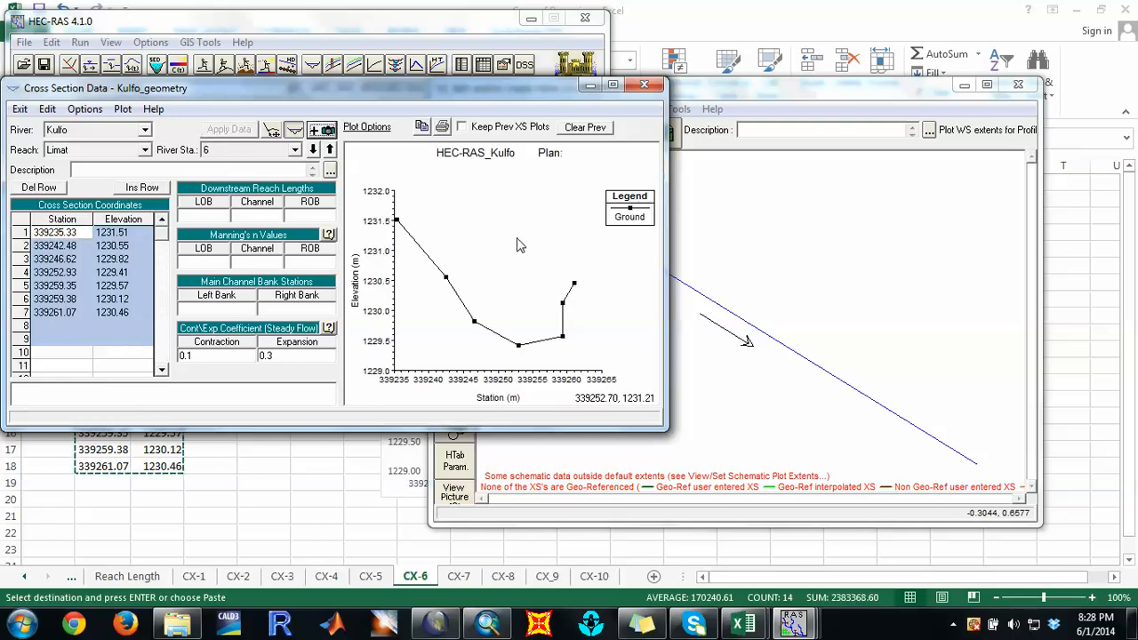
Step: Add a new cross section at river station 7 in reach Limat
left_click(84, 108)
left_click(113, 130)
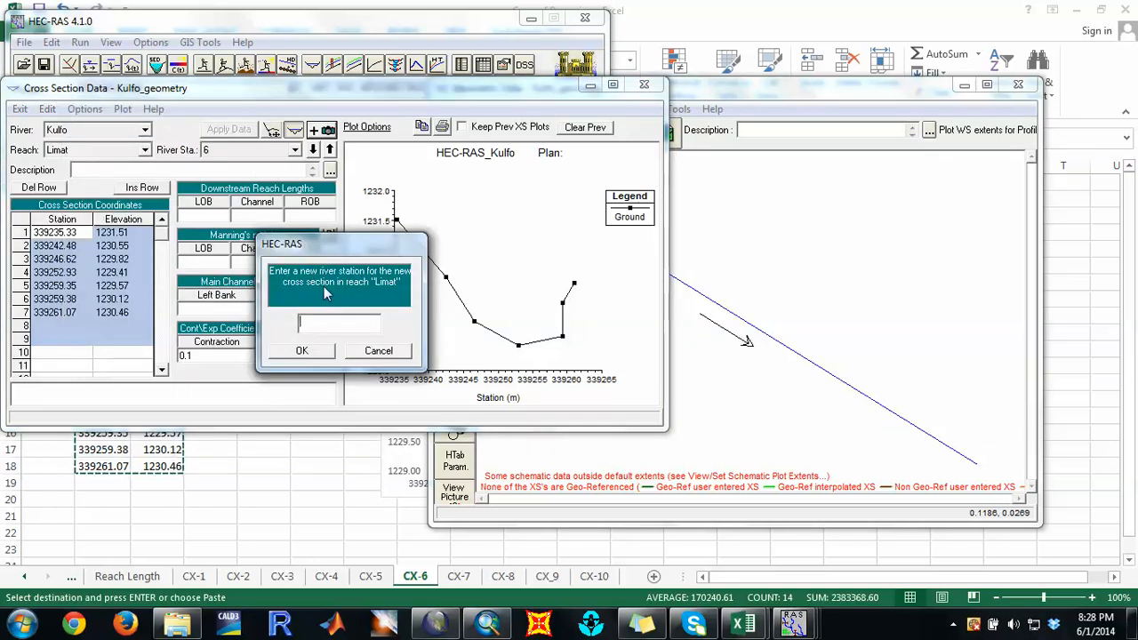
type("7")
left_click(324, 352)
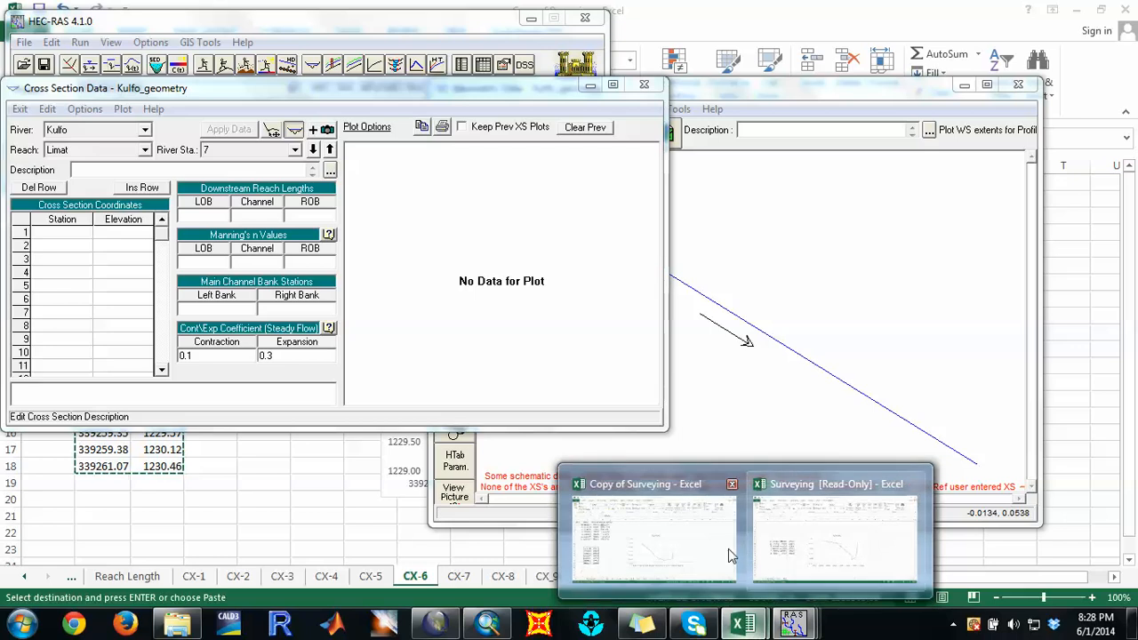
Step: In the Copy of Surveying workbook, duplicate sheet CX-7's Easting and elevation values side by side from cell B12 and copy the resulting block
left_click(693, 551)
left_click(459, 576)
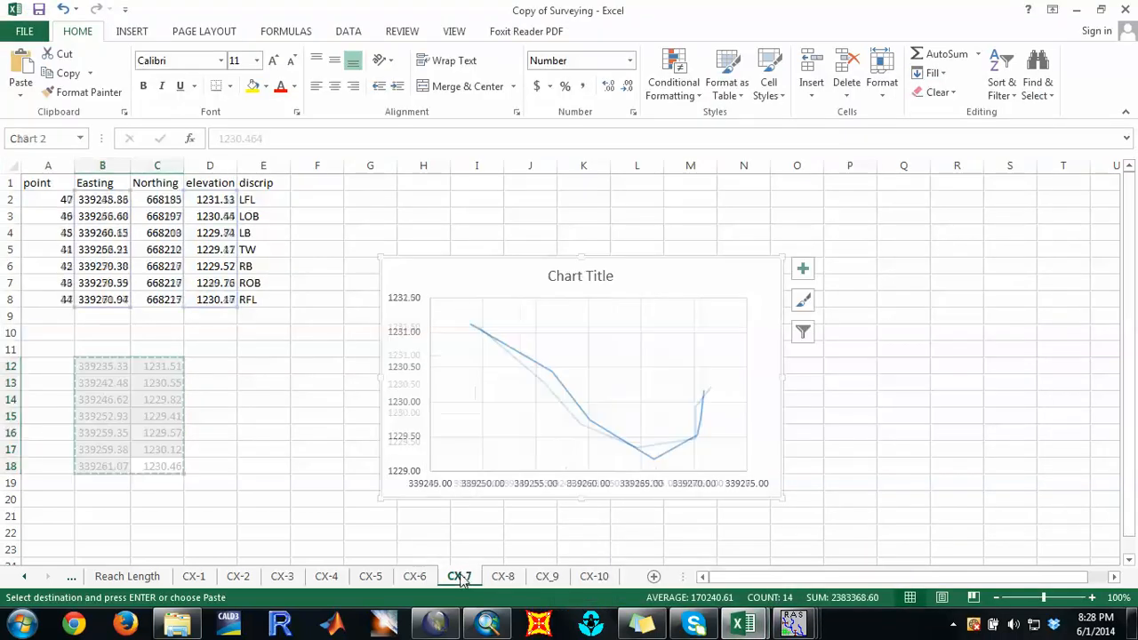
right_click(206, 235)
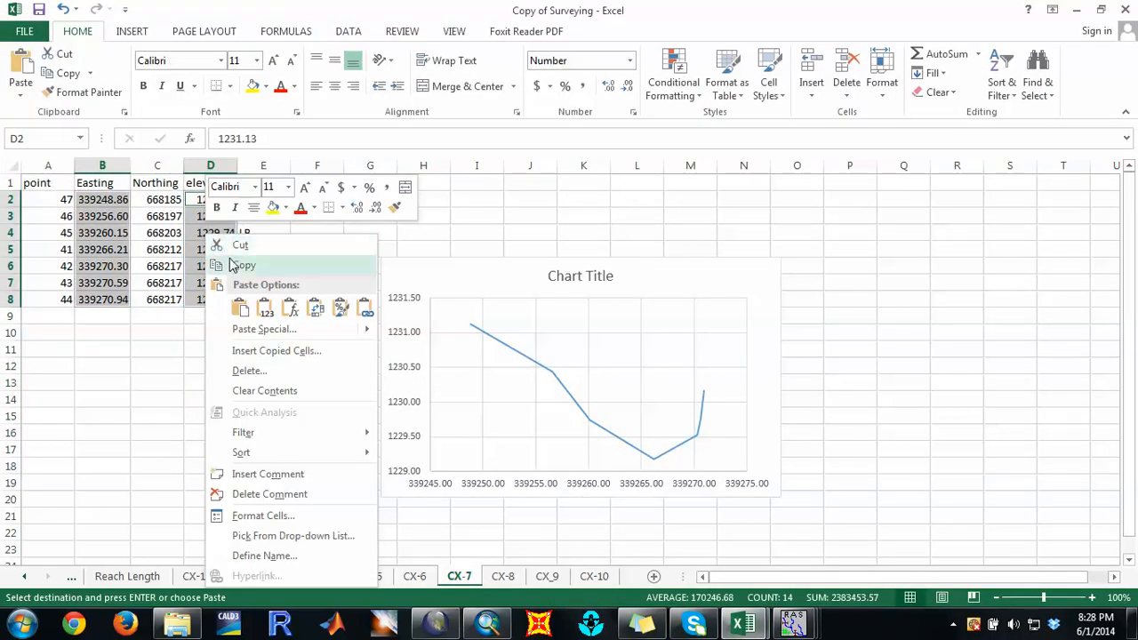
left_click(242, 265)
left_click(96, 362)
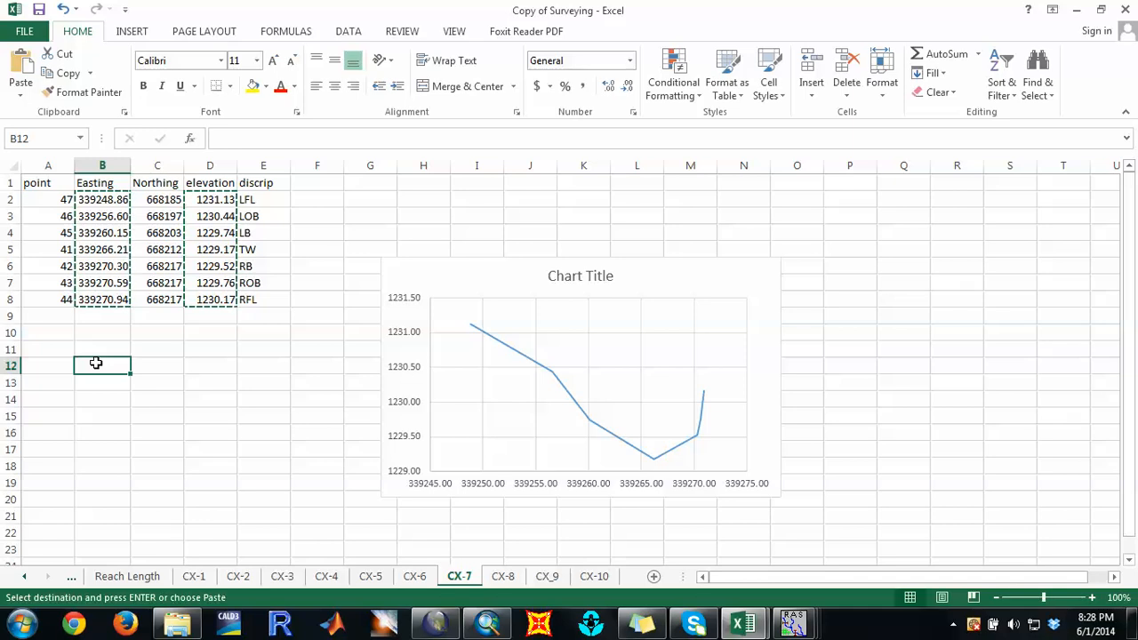
key("ctrl+v")
right_click(121, 388)
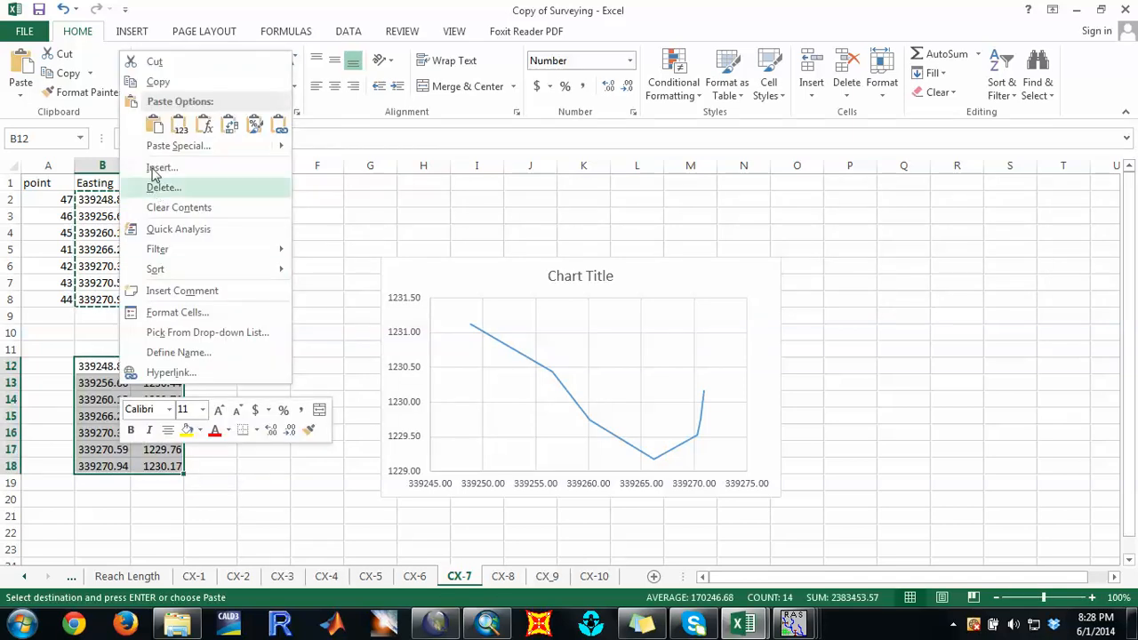
left_click(153, 82)
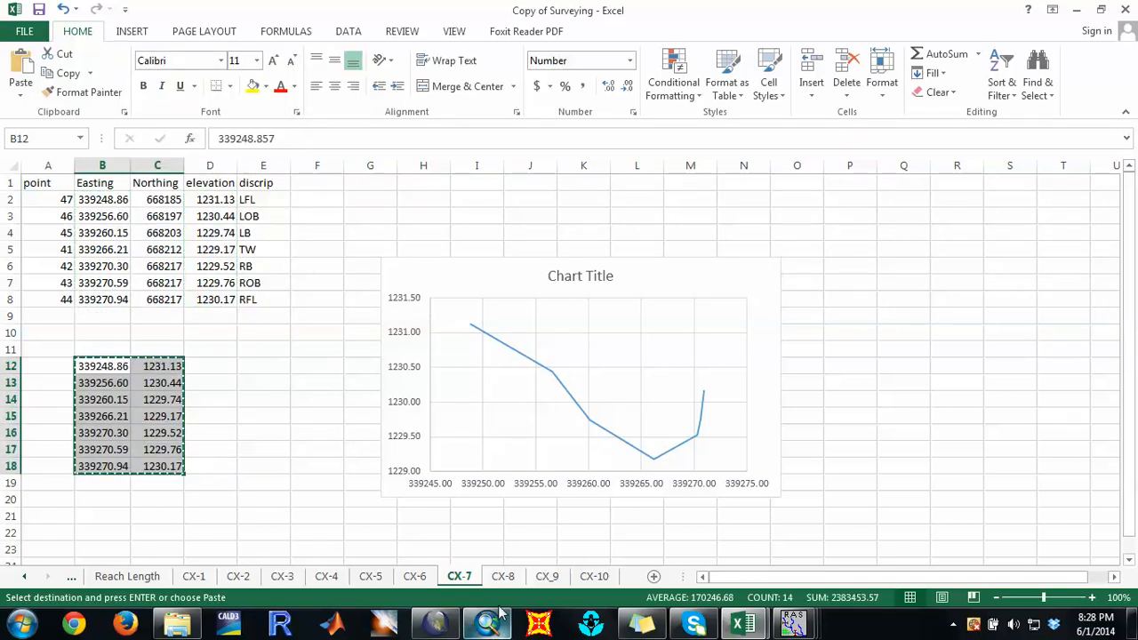
Step: Switch to HEC-RAS, paste the copied values into the station and elevation coordinates of river station 7, and apply the data
mouse_move(792, 627)
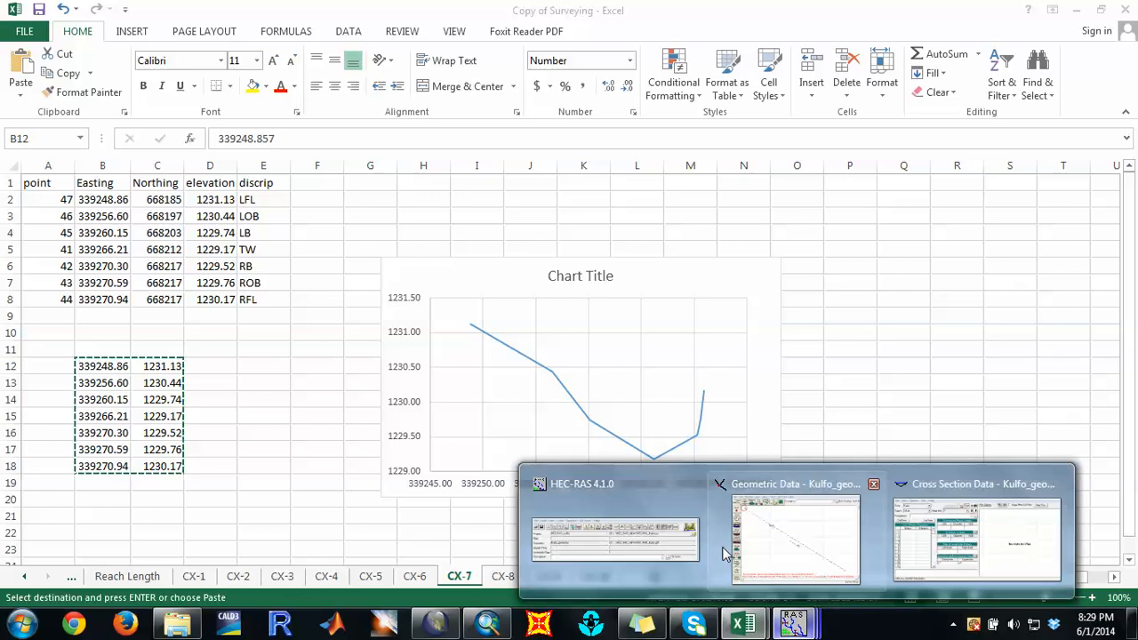
left_click(793, 534)
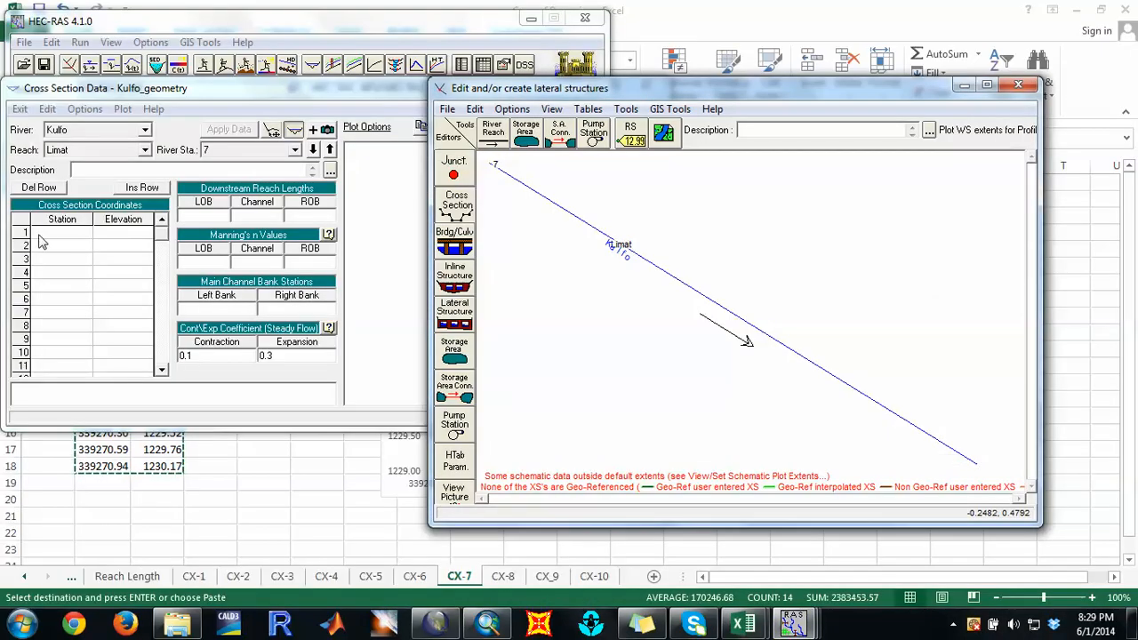
left_click_drag(41, 235, 104, 349)
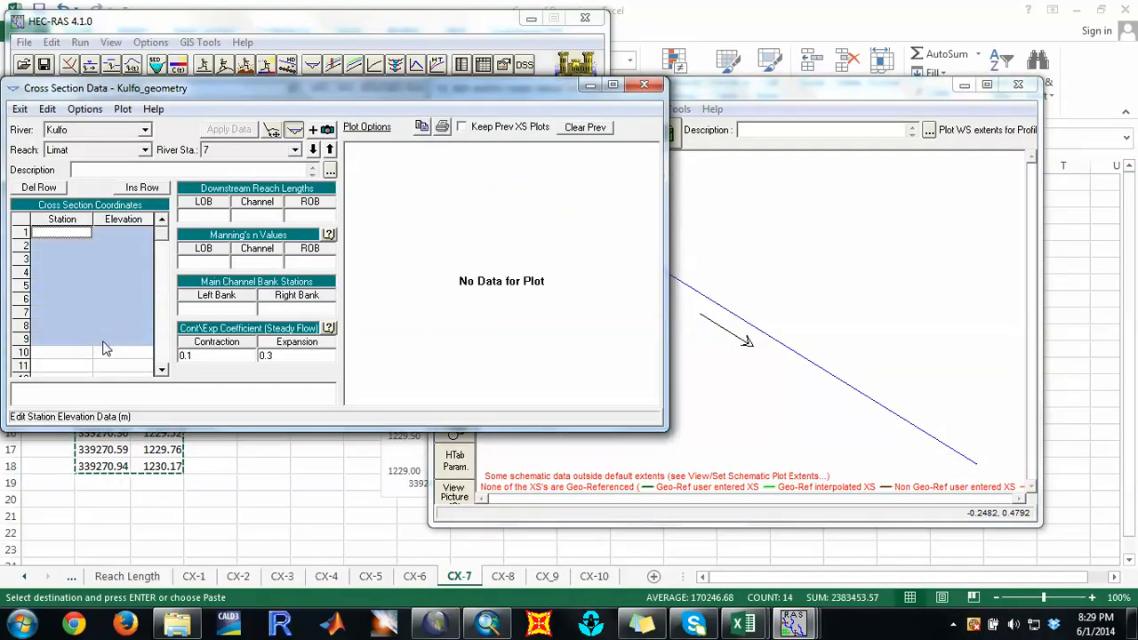
key("ctrl+v")
left_click(227, 129)
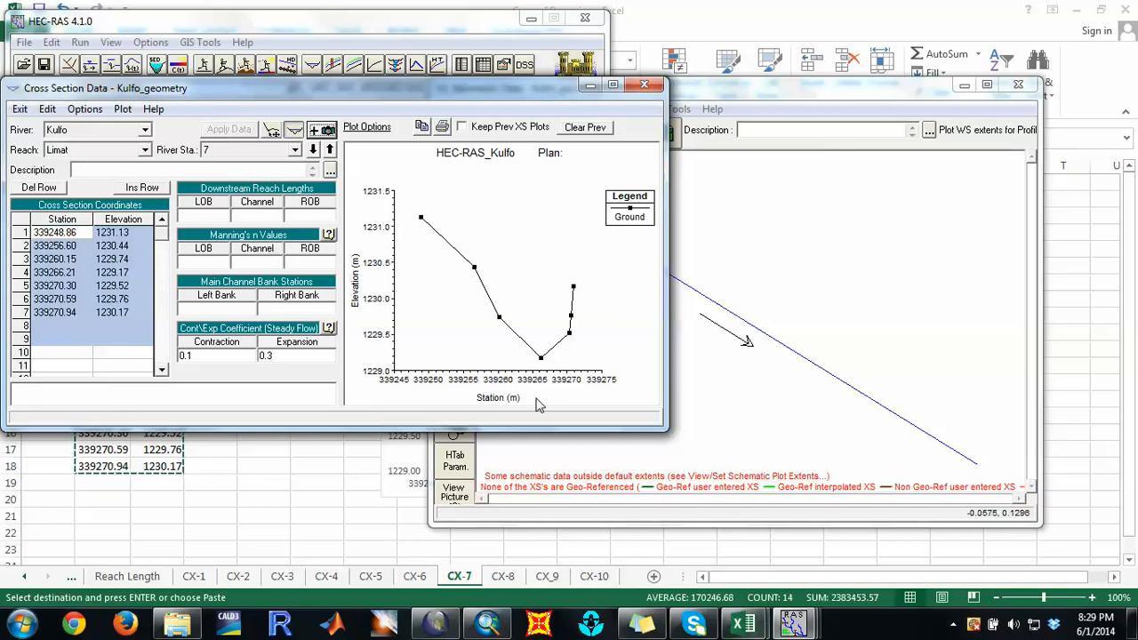
Step: Add a new cross section at river station 8 in reach Limat
left_click(85, 109)
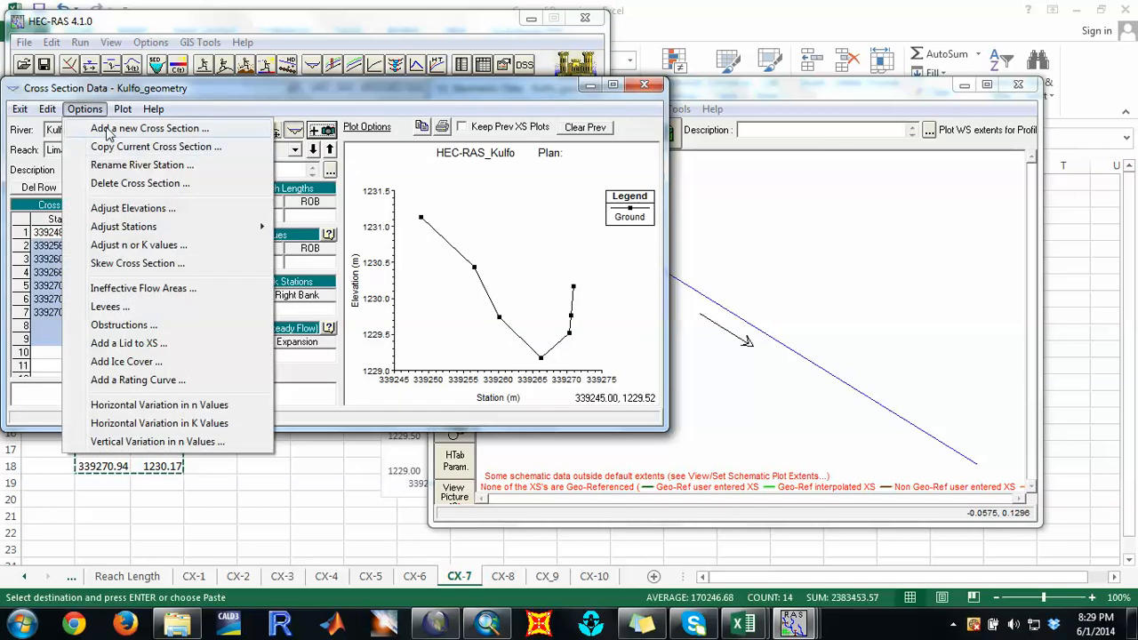
left_click(111, 126)
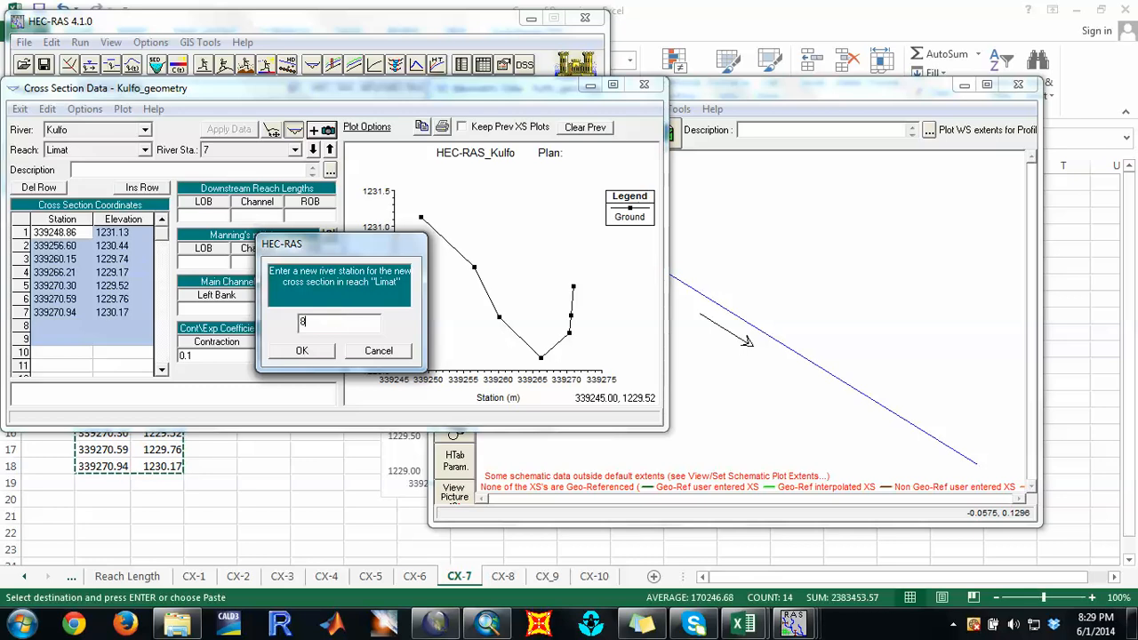
left_click(302, 351)
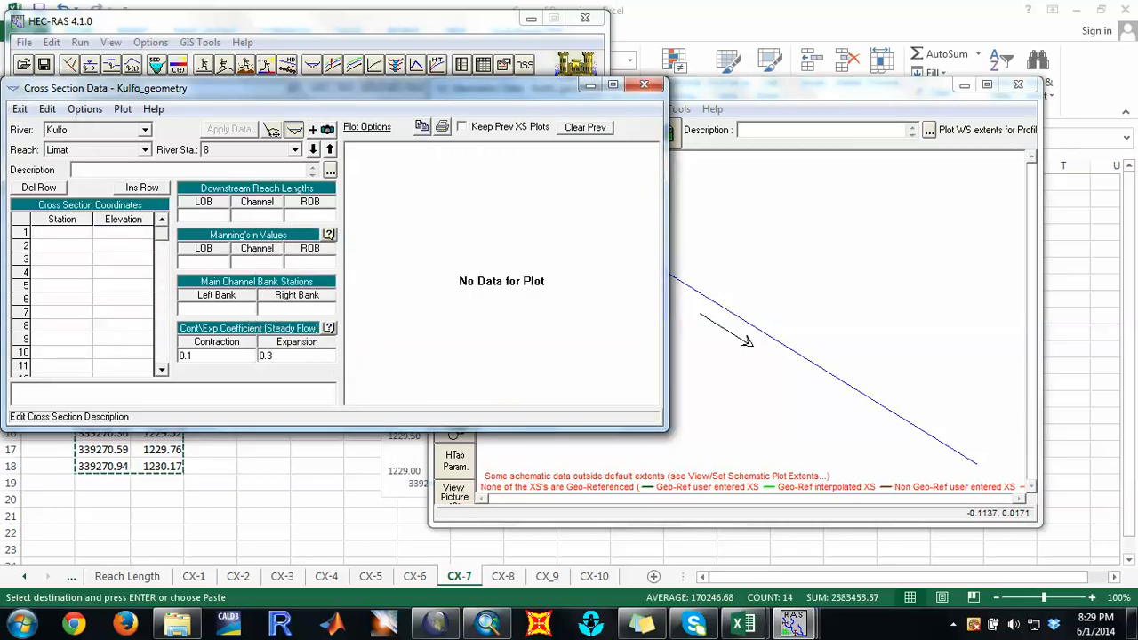
Step: Return to the Copy of Surveying workbook and copy sheet CX-8's Easting and elevation values, choosing cell B11 as the destination
mouse_move(770, 625)
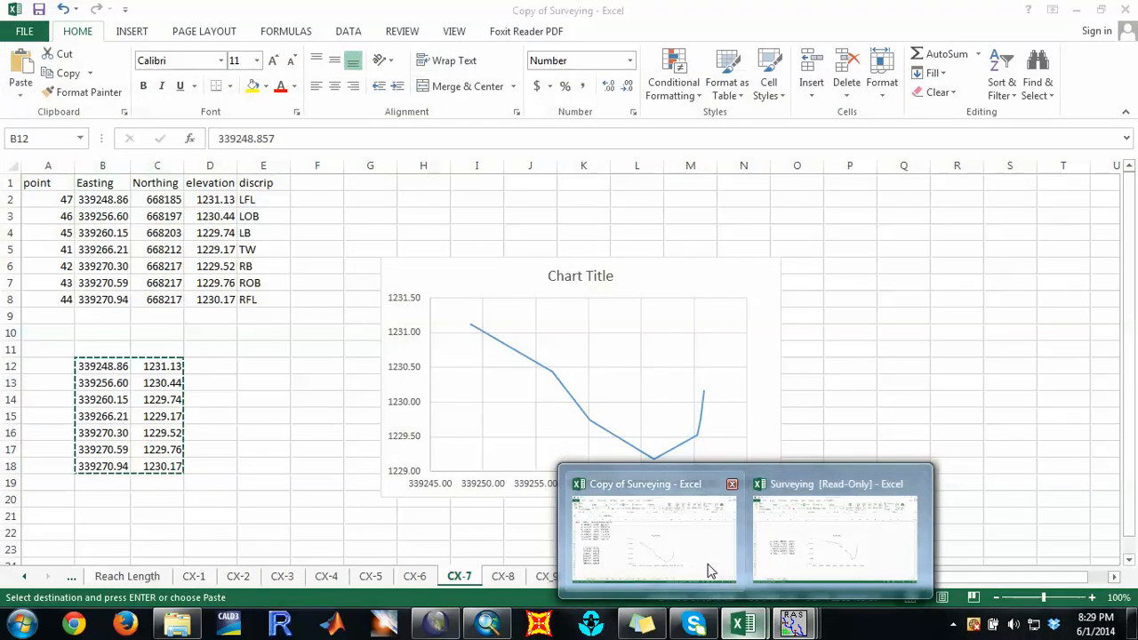
left_click(708, 571)
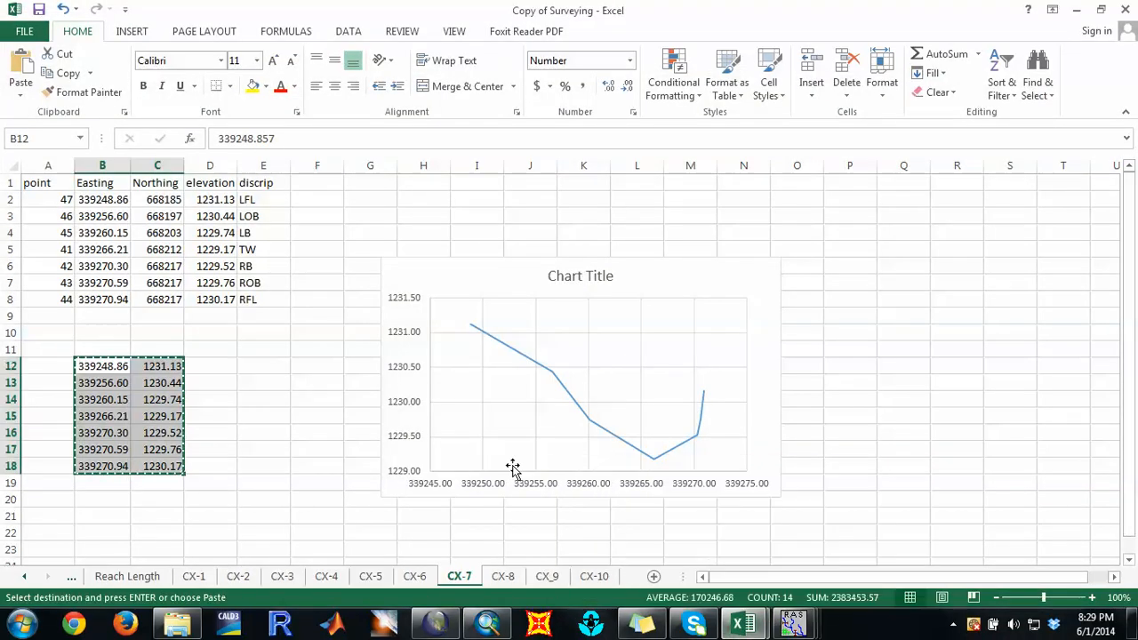
left_click(504, 576)
right_click(113, 222)
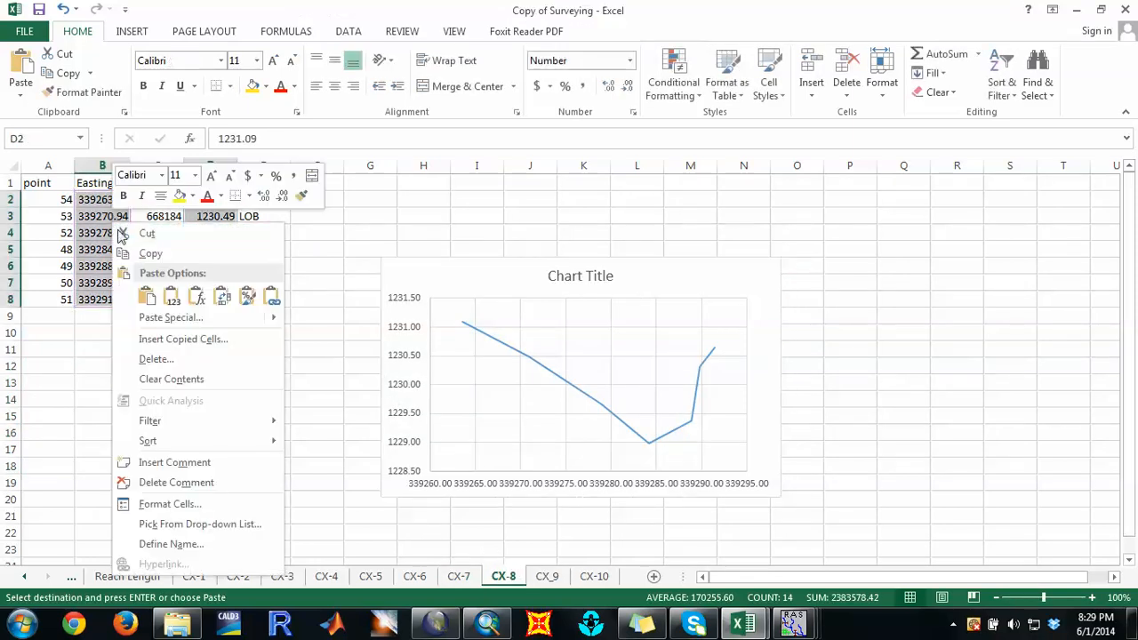
left_click(133, 256)
left_click(98, 349)
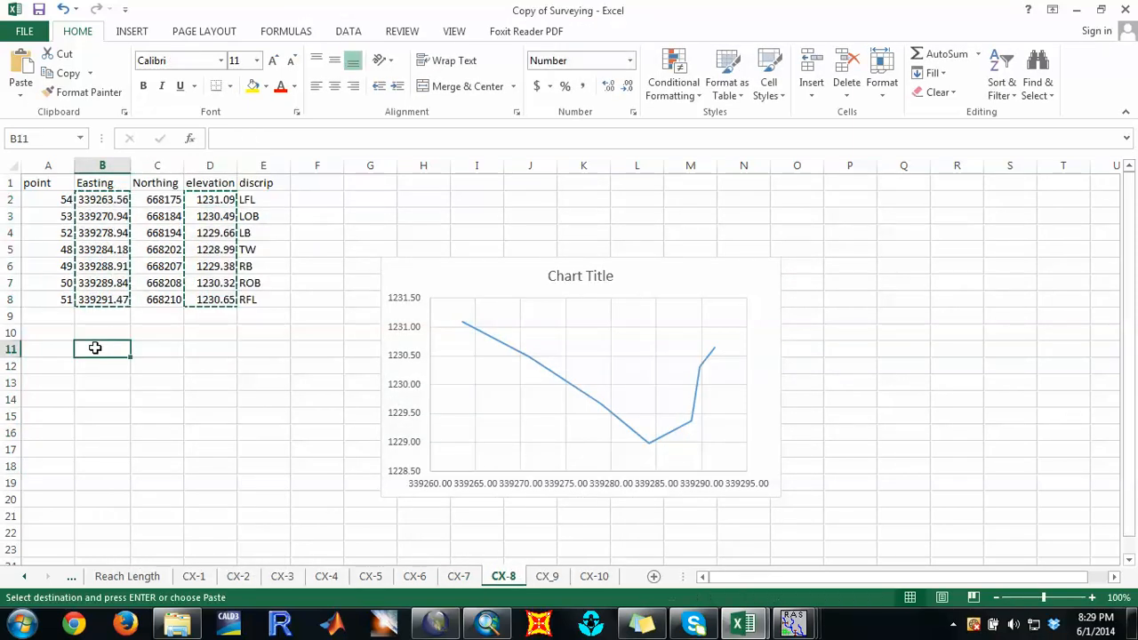
right_click(98, 350)
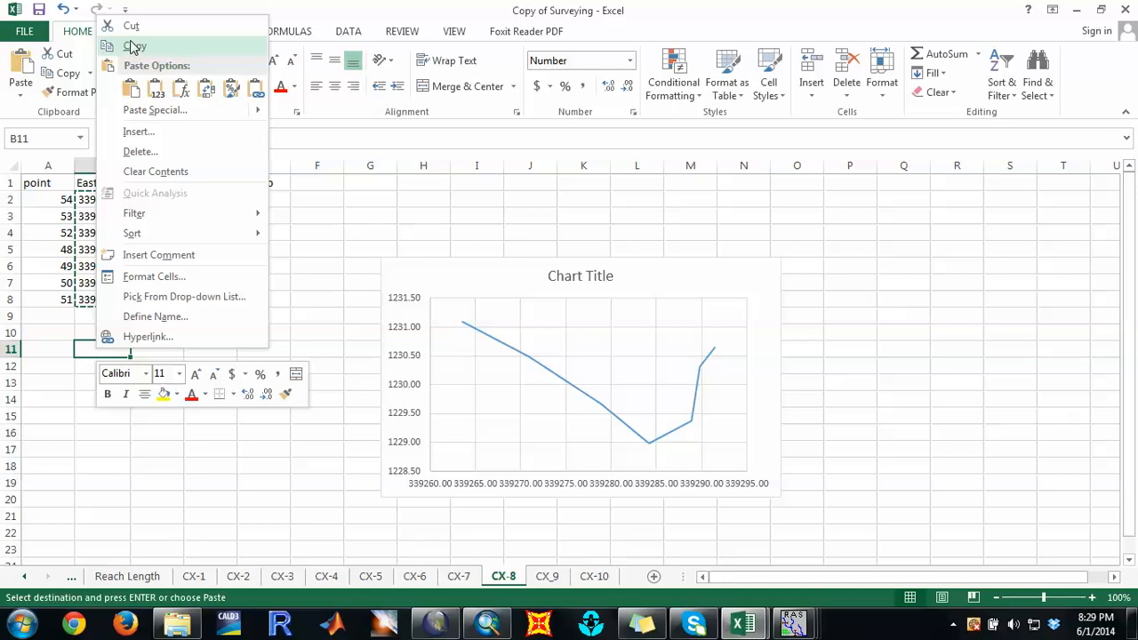
key("Escape")
key("ctrl+alt+v")
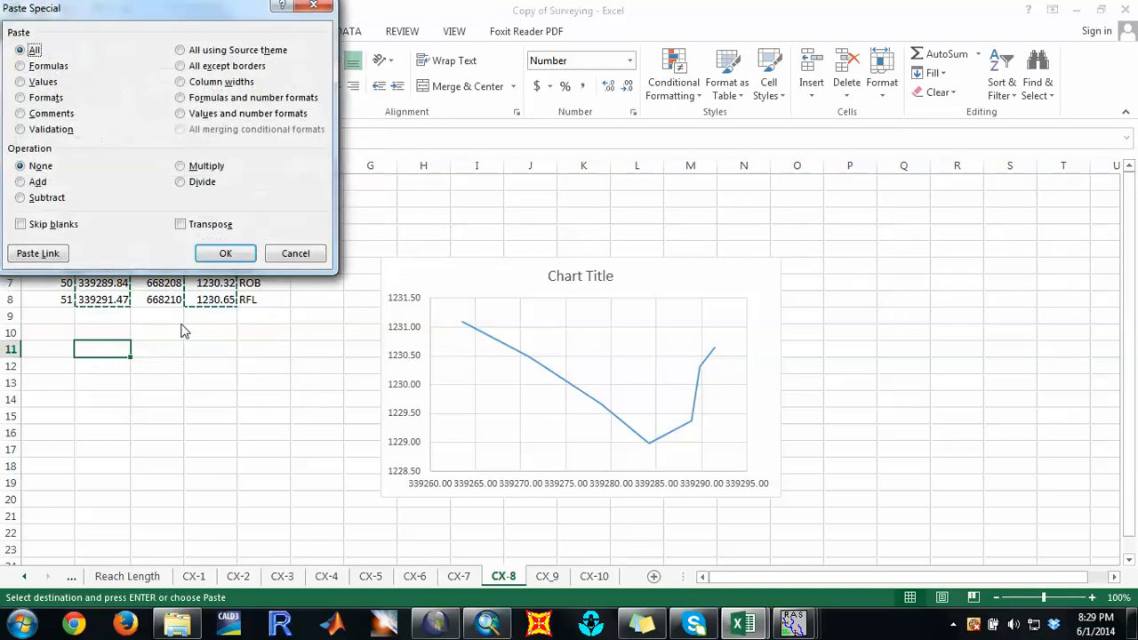
left_click(296, 253)
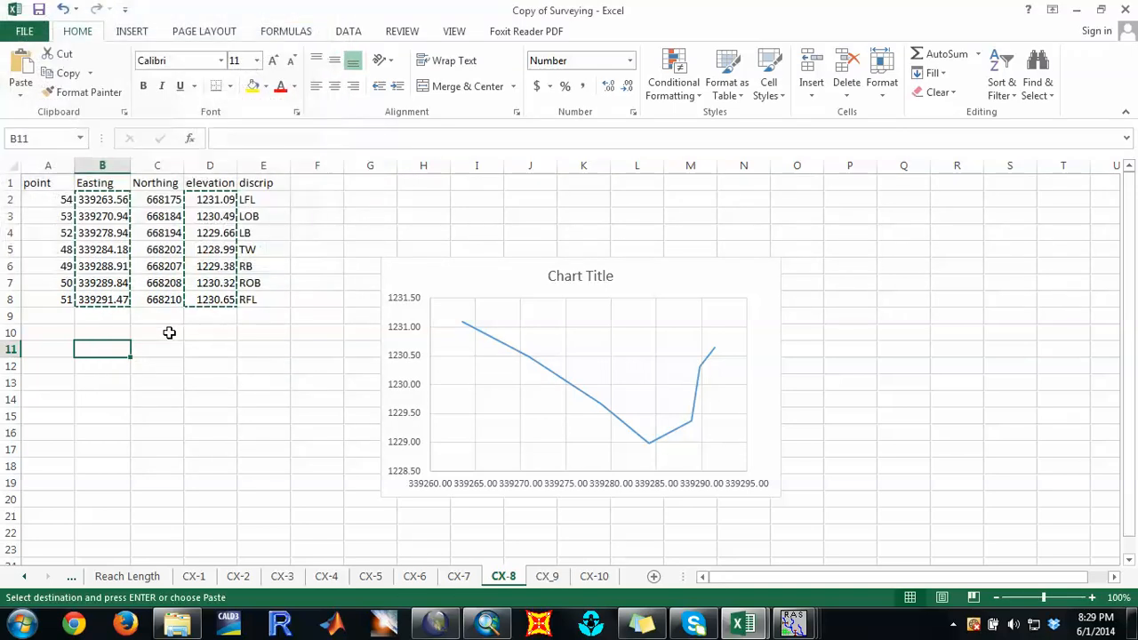
Step: Paste the Easting and elevation values side by side from cell B11 and copy the pasted block
key("ctrl+v")
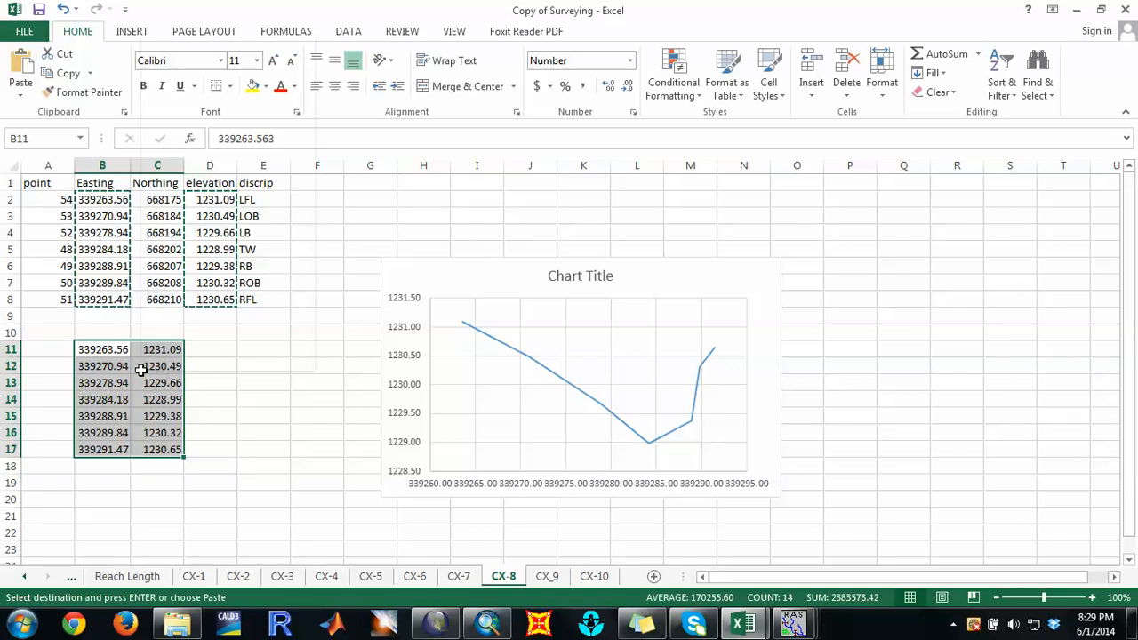
right_click(144, 378)
left_click(181, 70)
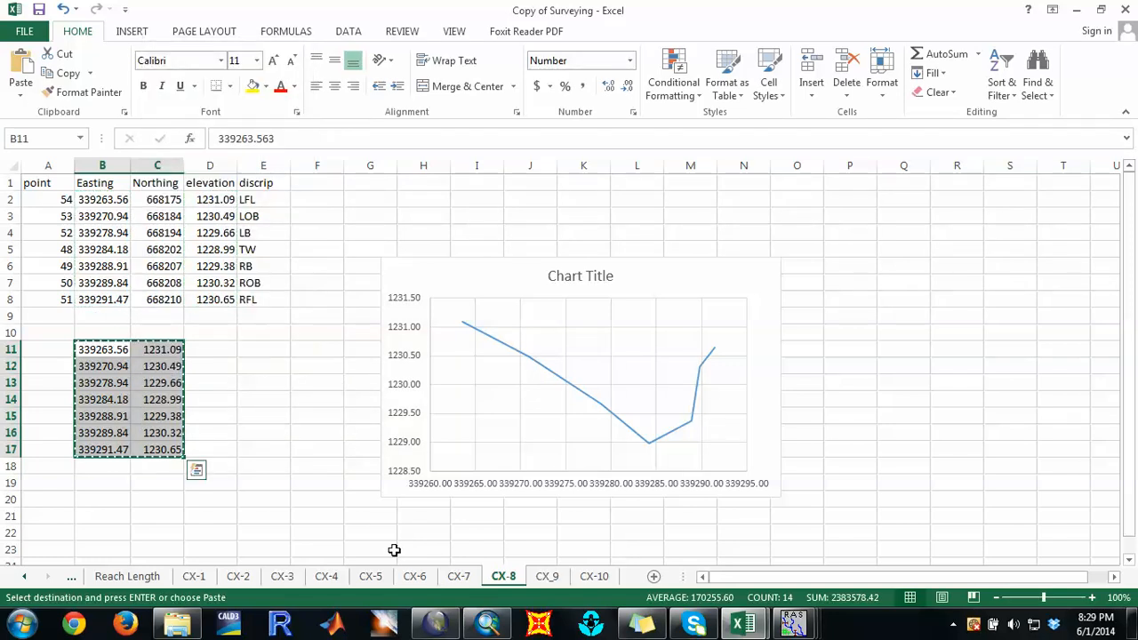
Step: Switch to HEC-RAS, paste the copied CX-8 values into the coordinates of river station 8, and apply the data
mouse_move(791, 623)
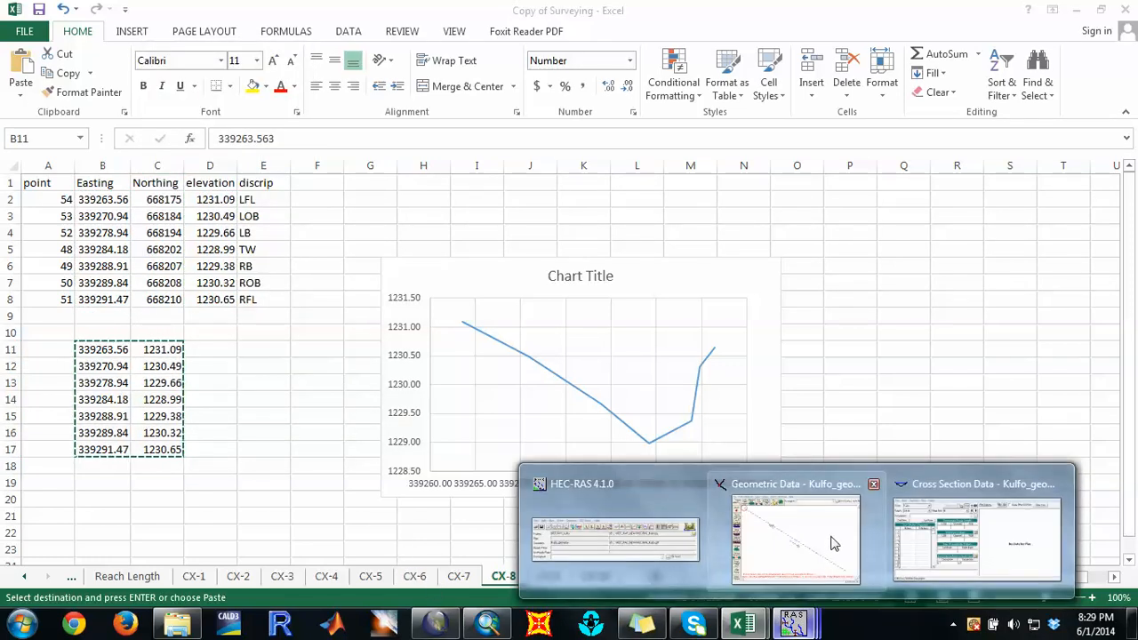
left_click(838, 541)
left_click_drag(40, 229, 127, 351)
key("ctrl+v")
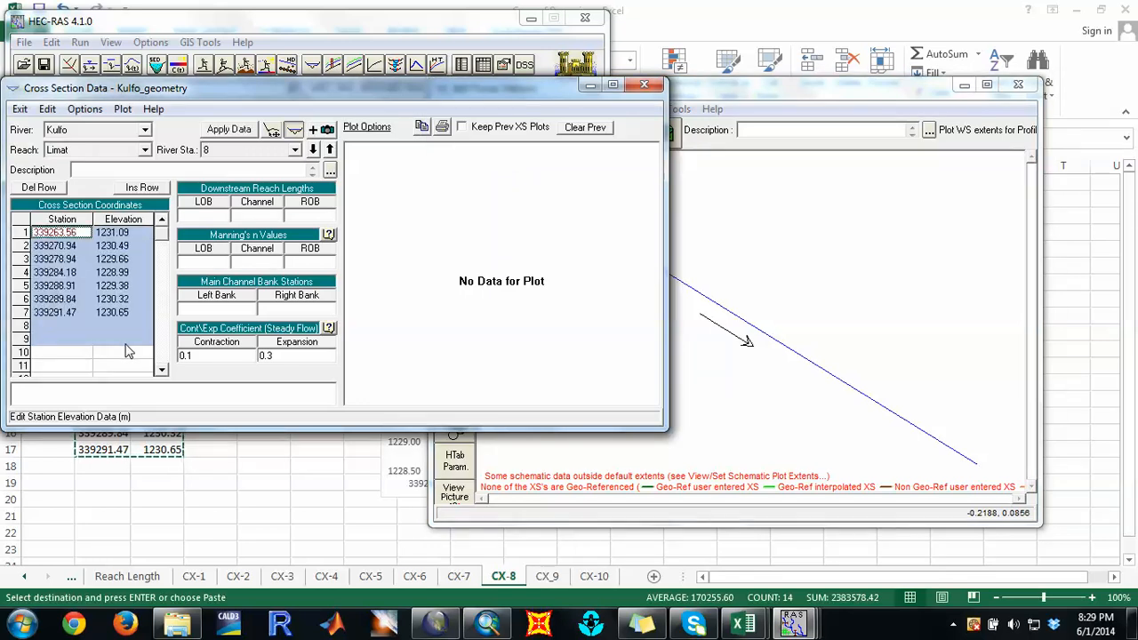
left_click(224, 130)
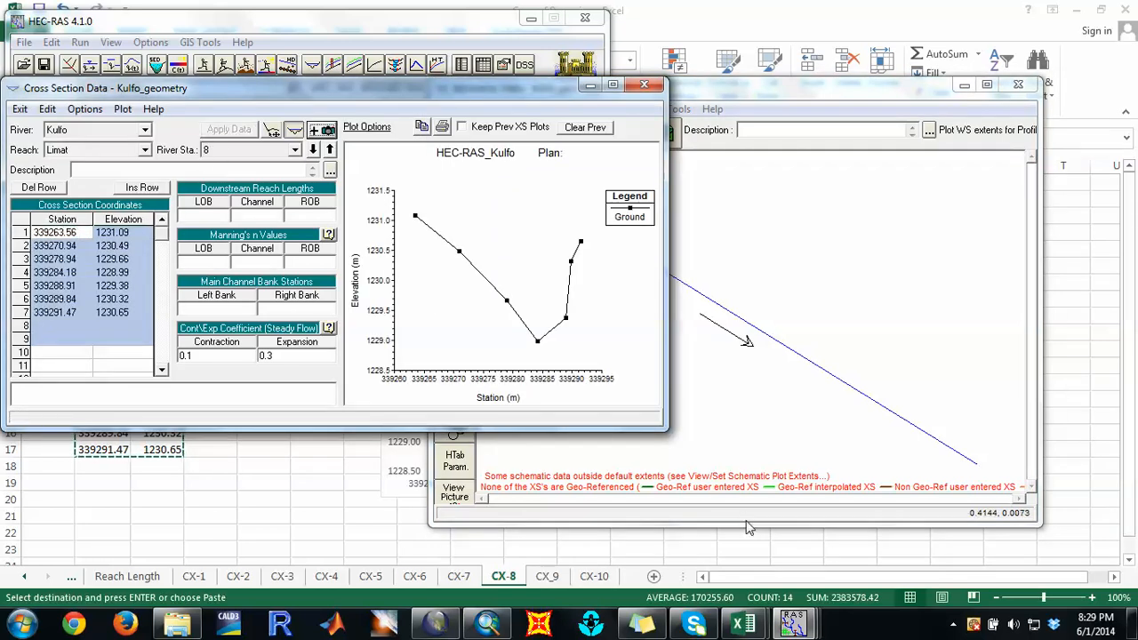
Step: Add a new cross section at river station 9 in reach Limat
left_click(84, 108)
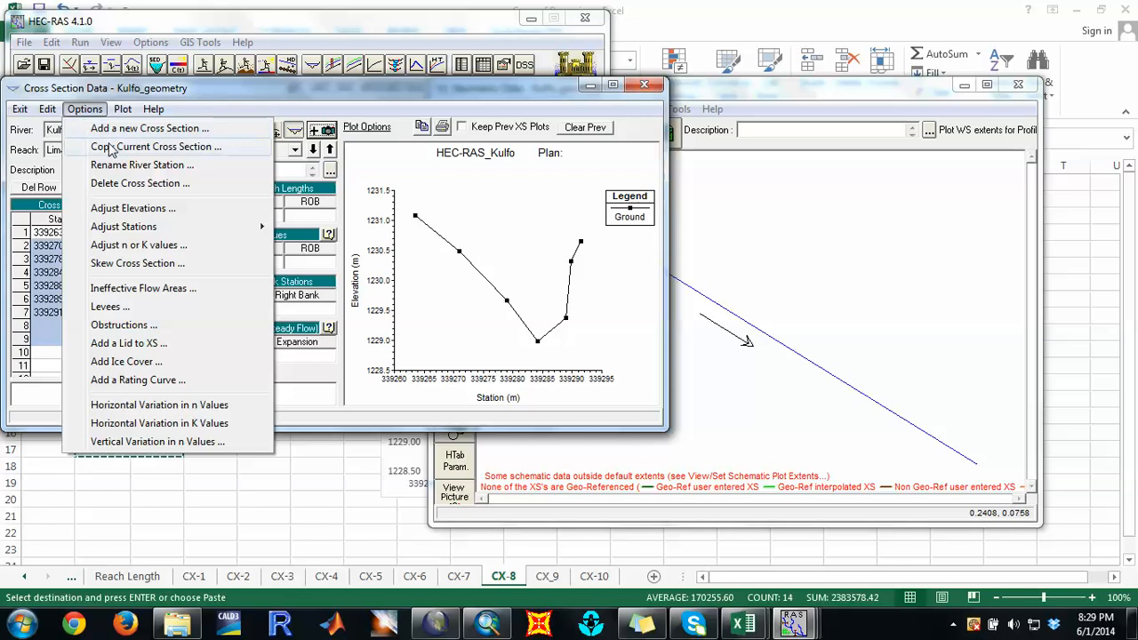
left_click(111, 131)
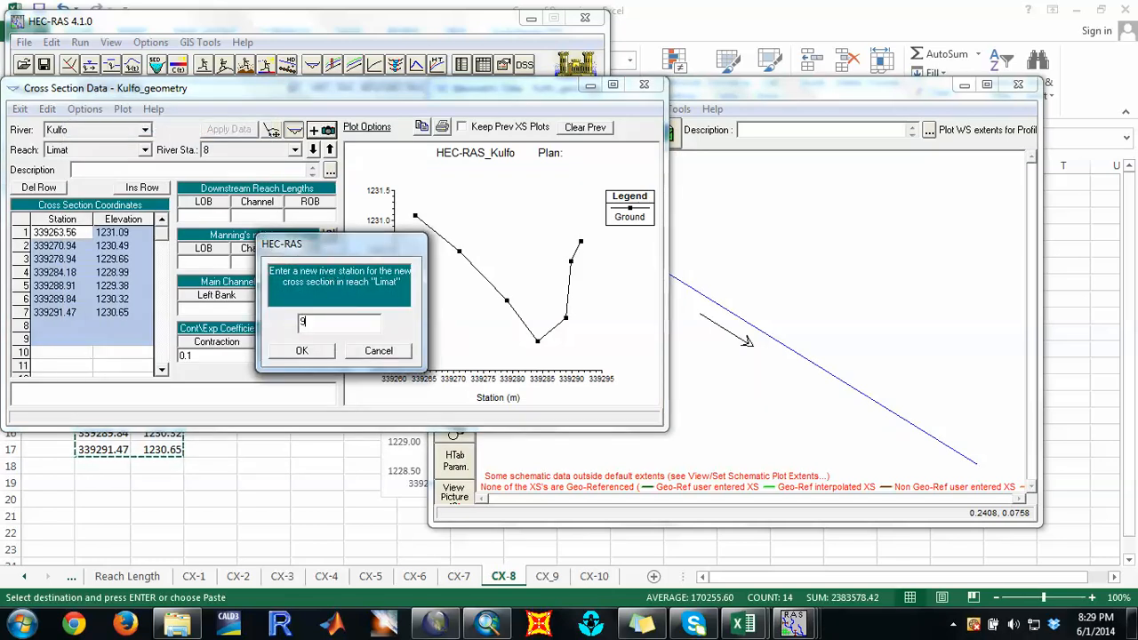
type("9")
left_click(307, 352)
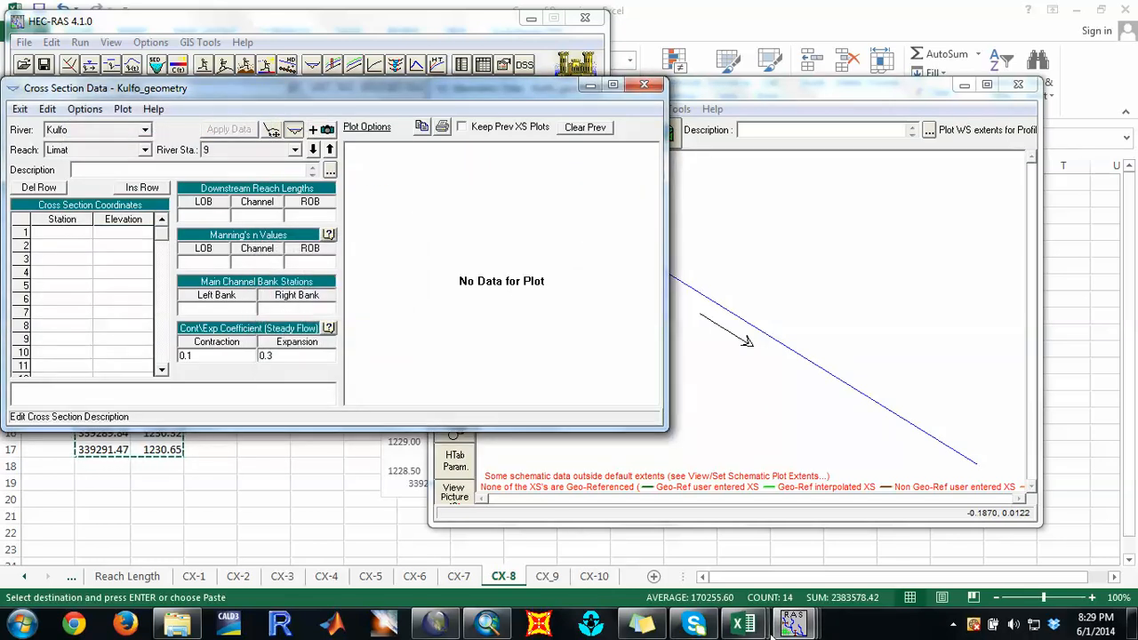
Step: In the Copy of Surveying workbook, duplicate sheet CX_9's Easting and elevation values side by side from cell B11 and copy the resulting block
mouse_move(743, 625)
mouse_move(758, 555)
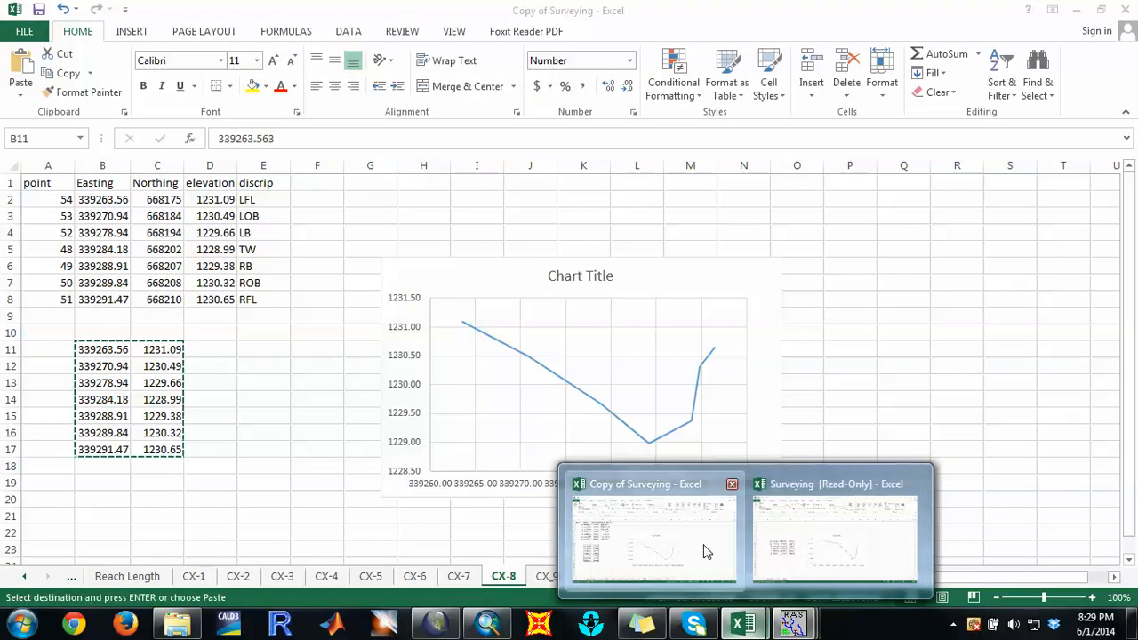
left_click(704, 547)
left_click(550, 576)
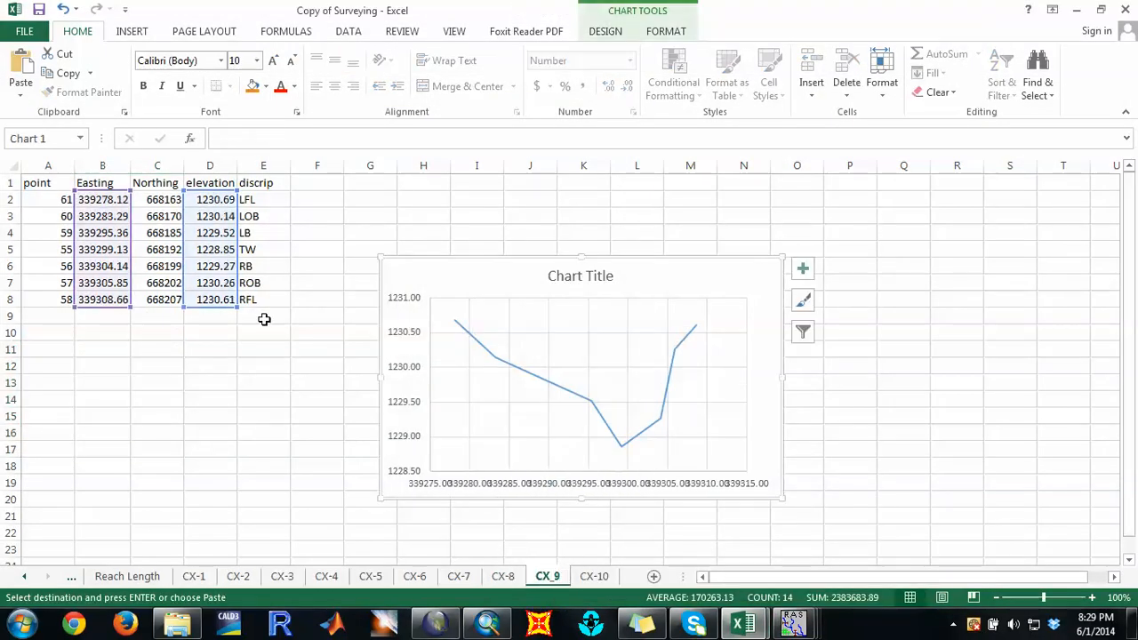
right_click(198, 253)
left_click(218, 281)
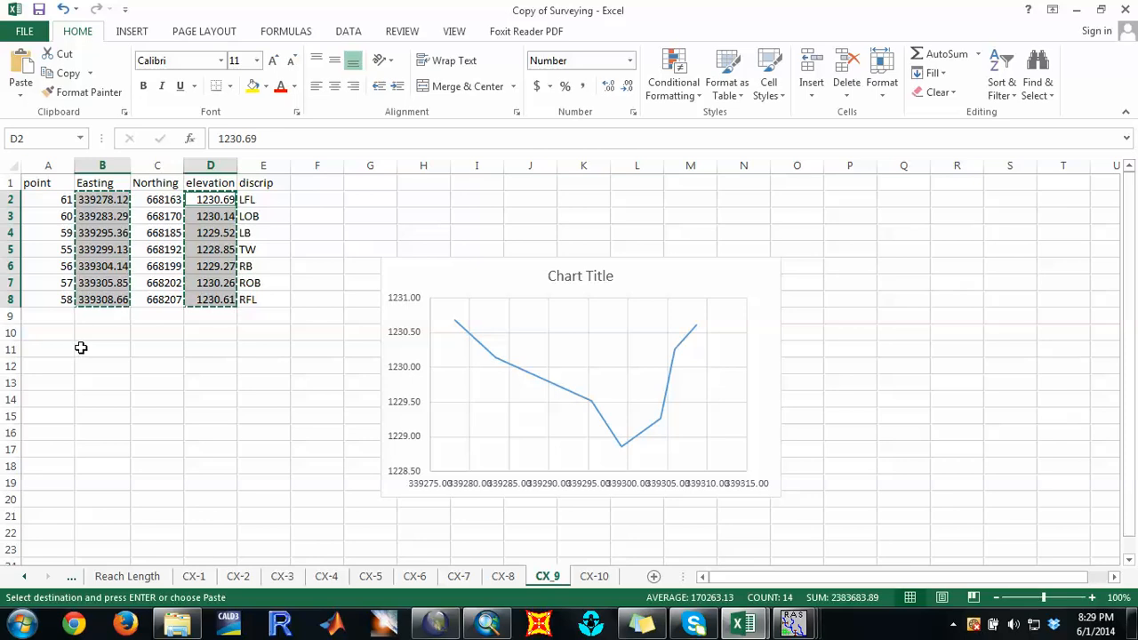
left_click(80, 348)
key("ctrl+v")
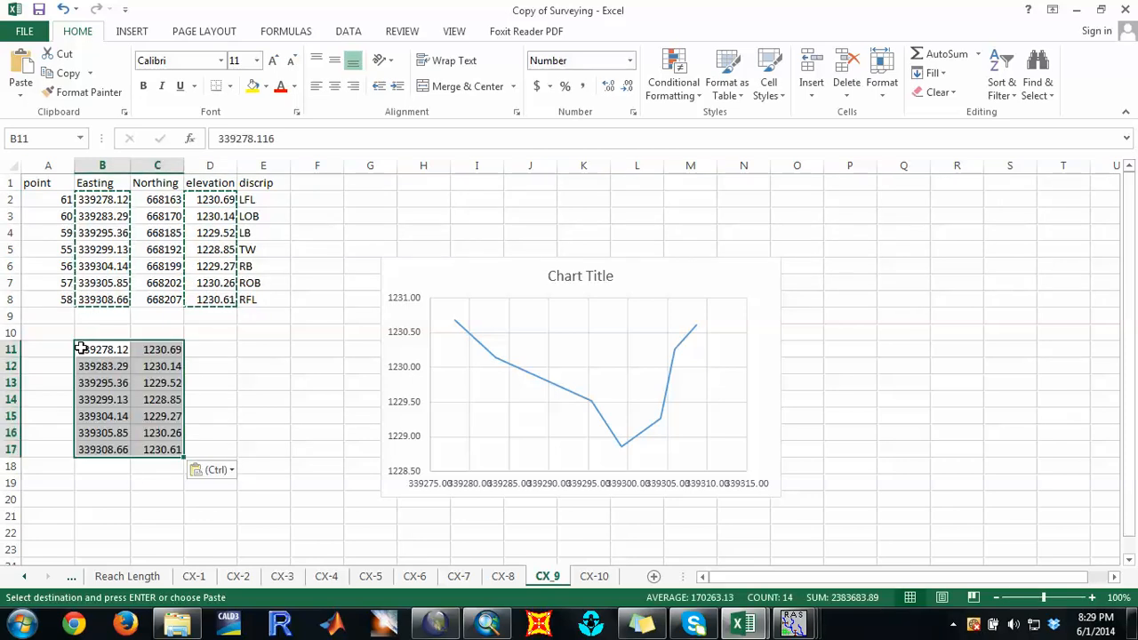
right_click(81, 347)
left_click(116, 48)
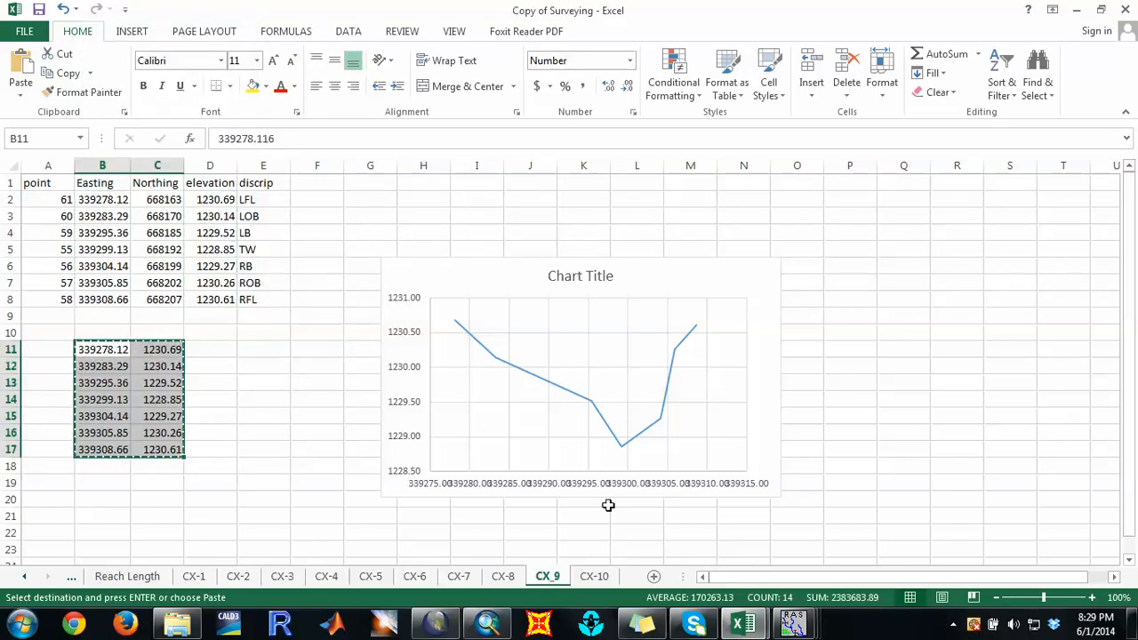
Step: Switch to HEC-RAS, paste the copied CX_9 values into the coordinates of river station 9, and apply the data
left_click(794, 622)
left_click(798, 560)
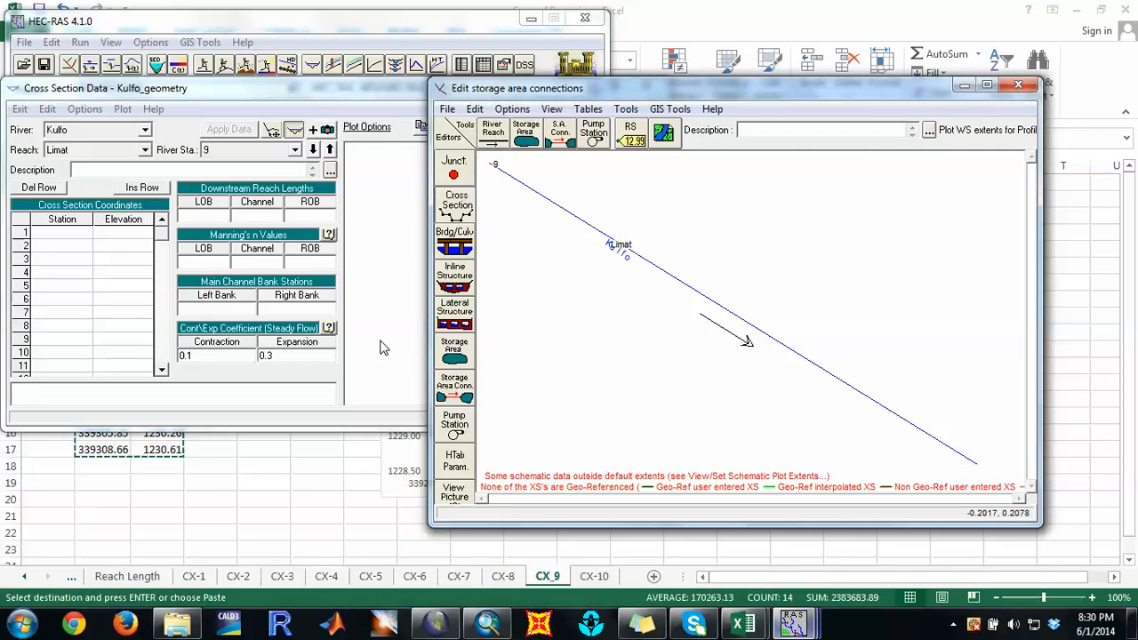
left_click_drag(56, 233, 145, 362)
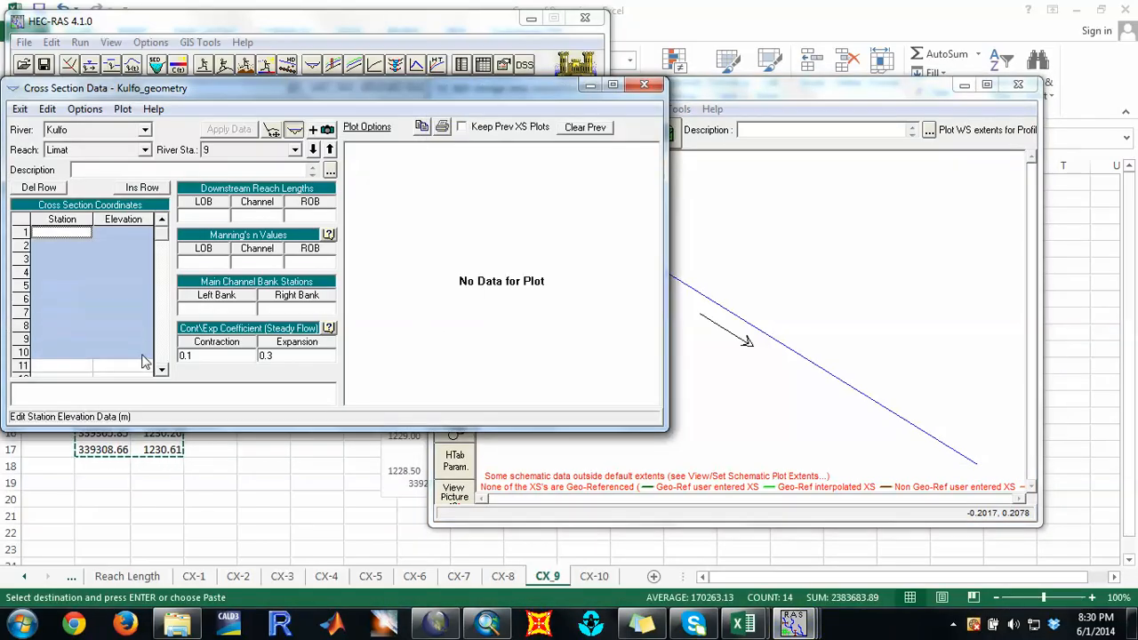
key("ctrl+v")
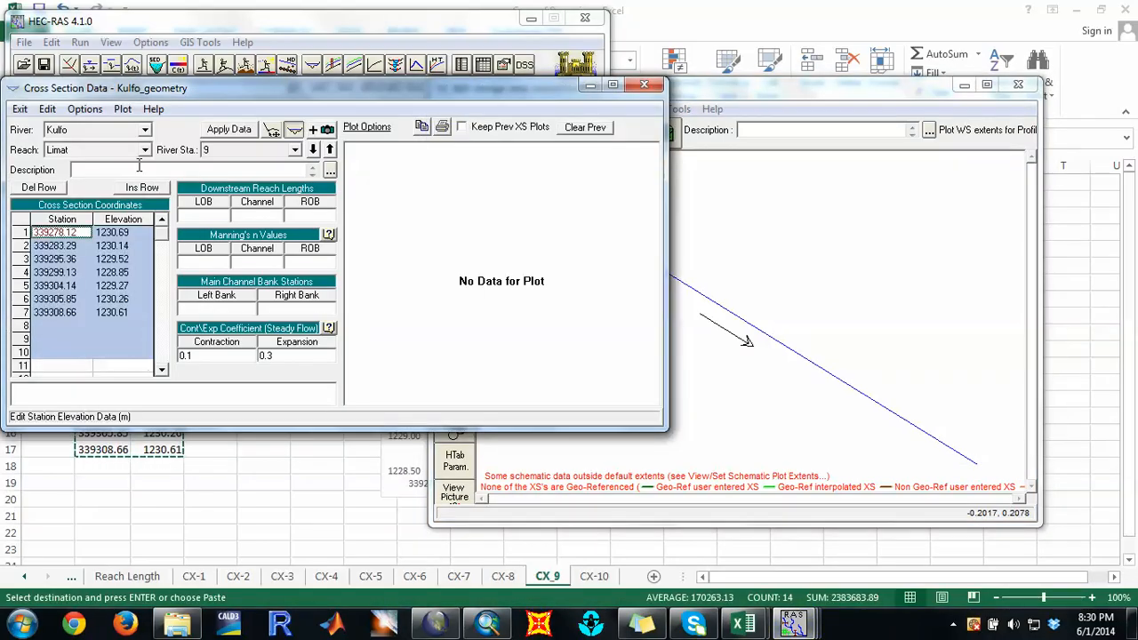
left_click(230, 129)
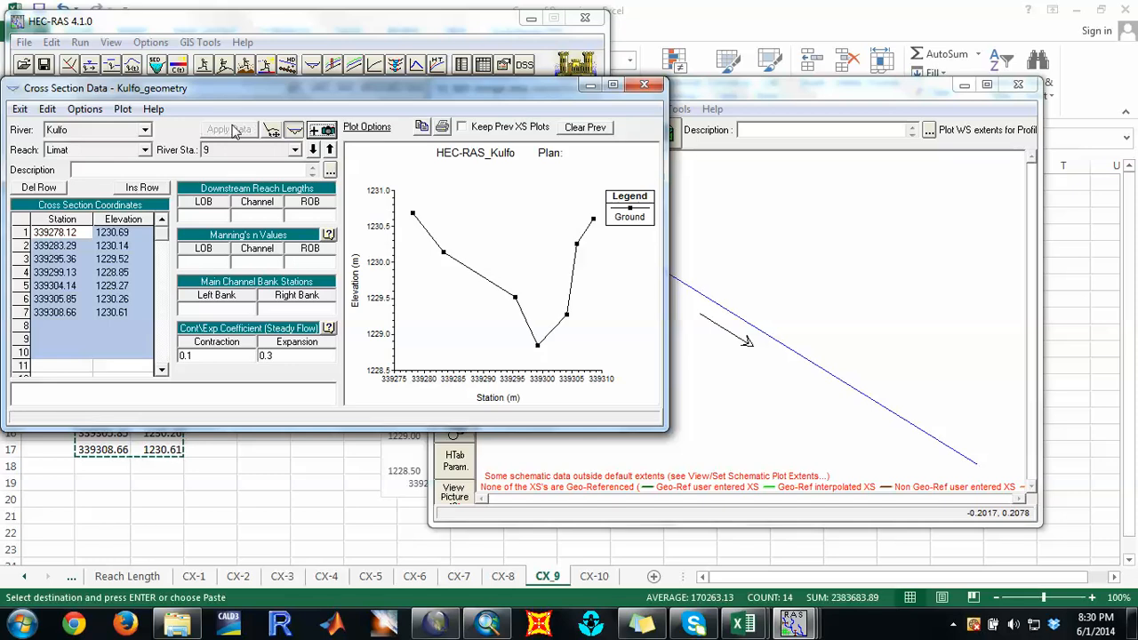
Step: Add a new cross section at river station 10 in reach Limat
left_click(85, 108)
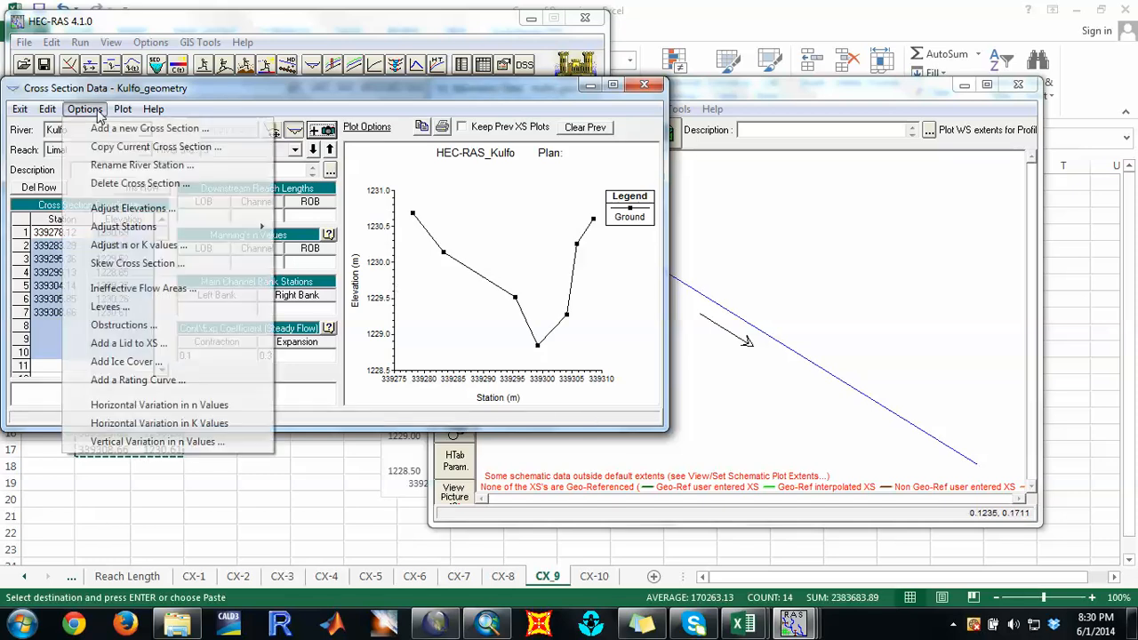
left_click(98, 130)
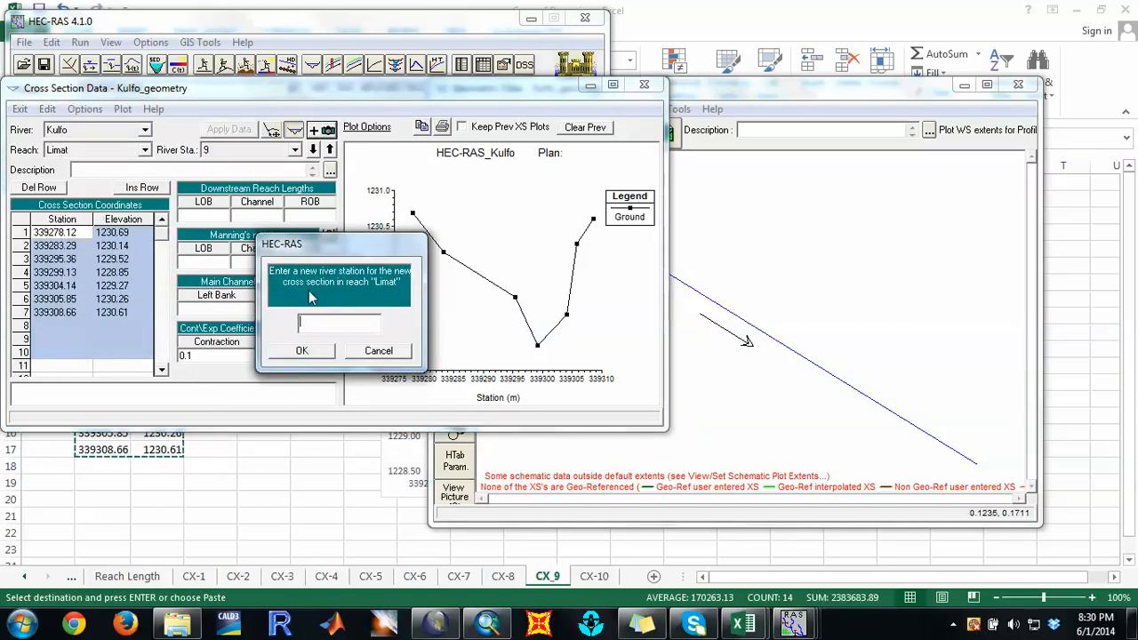
type("10")
left_click(309, 356)
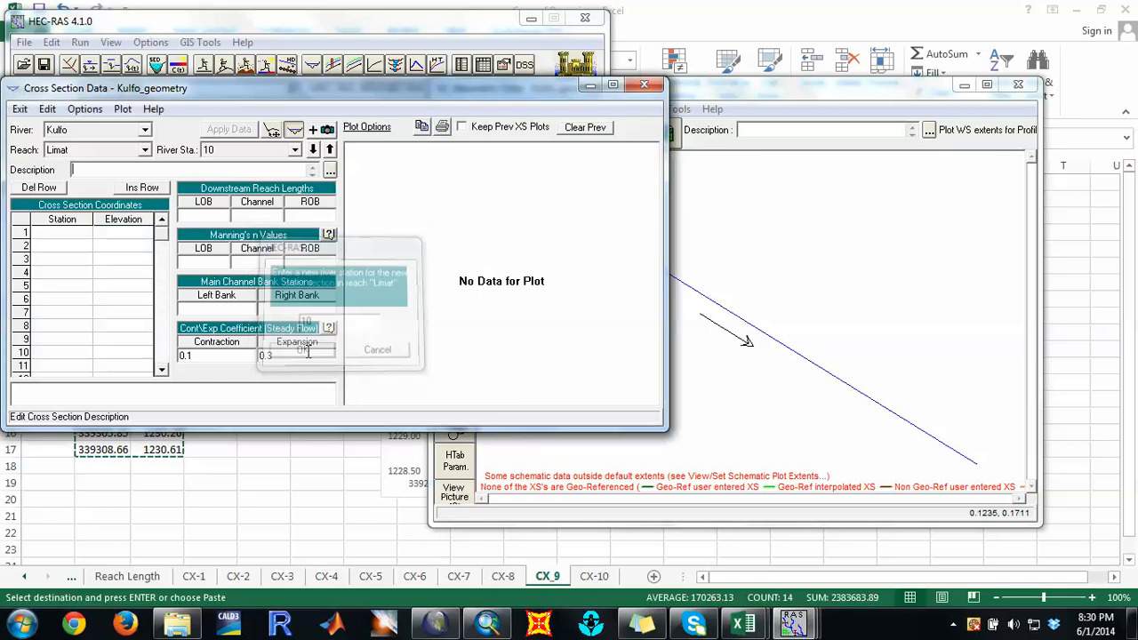
Step: In the Copy of Surveying workbook, duplicate sheet CX-10's Easting and elevation values side by side from cell B10 and copy the resulting block
mouse_move(734, 607)
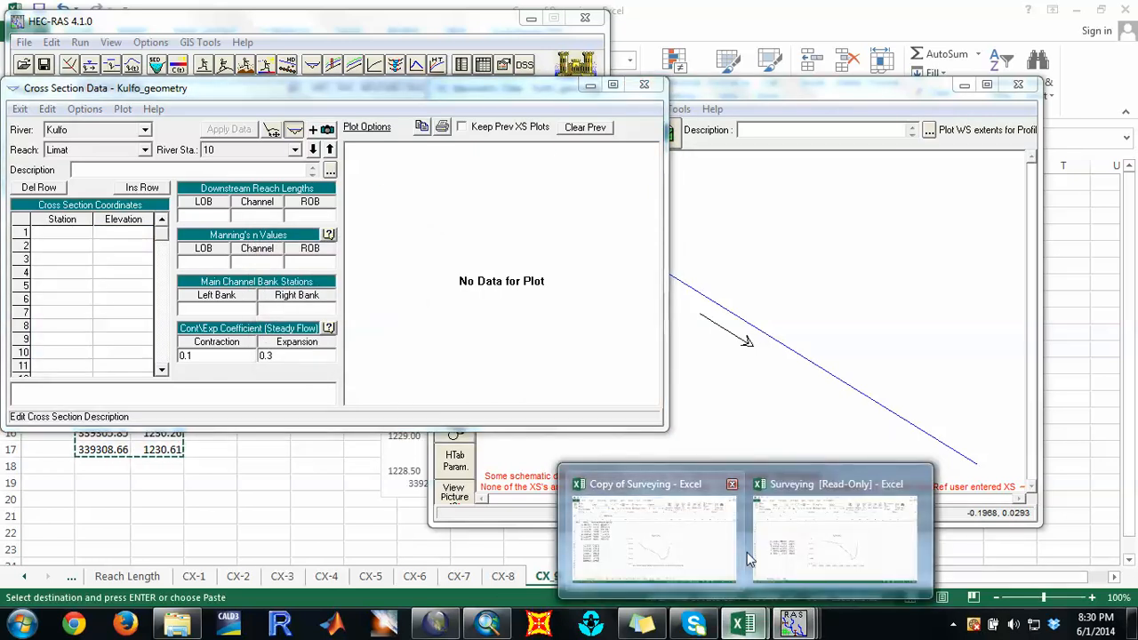
left_click(707, 549)
left_click(594, 576)
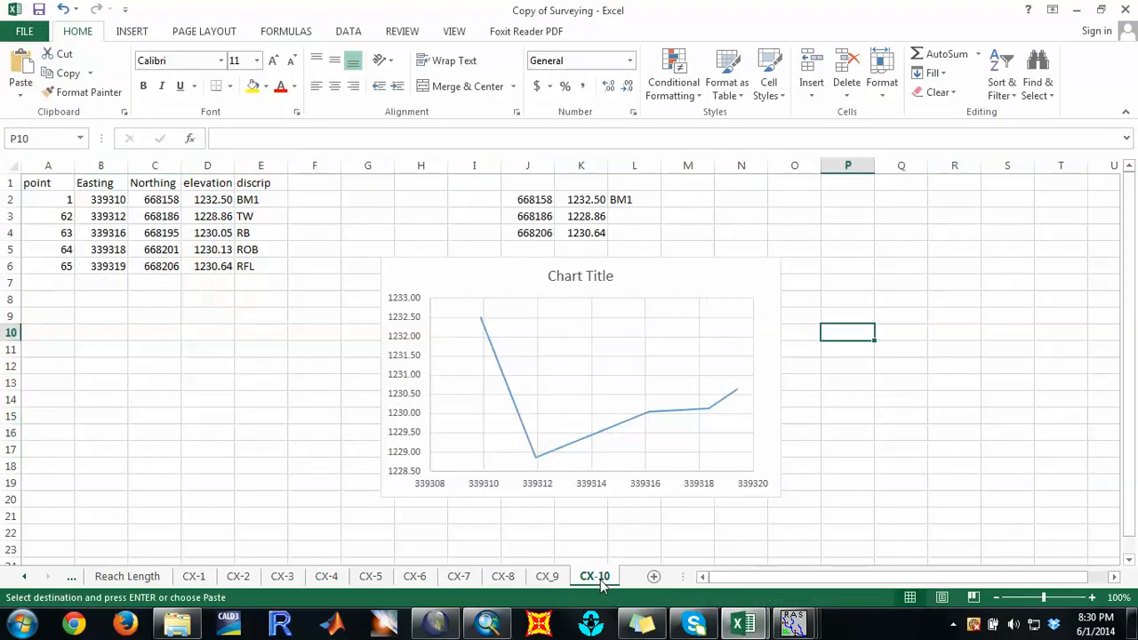
left_click_drag(103, 203, 117, 268)
left_click_drag(197, 201, 197, 264)
right_click(198, 266)
left_click(252, 285)
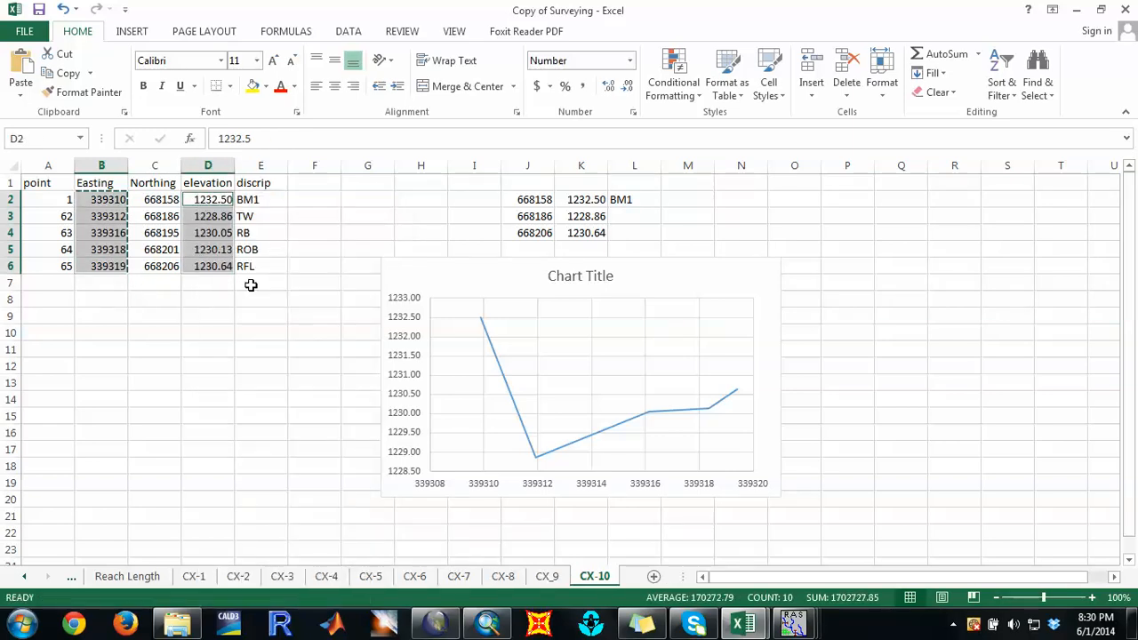
left_click(100, 334)
key("ctrl+v")
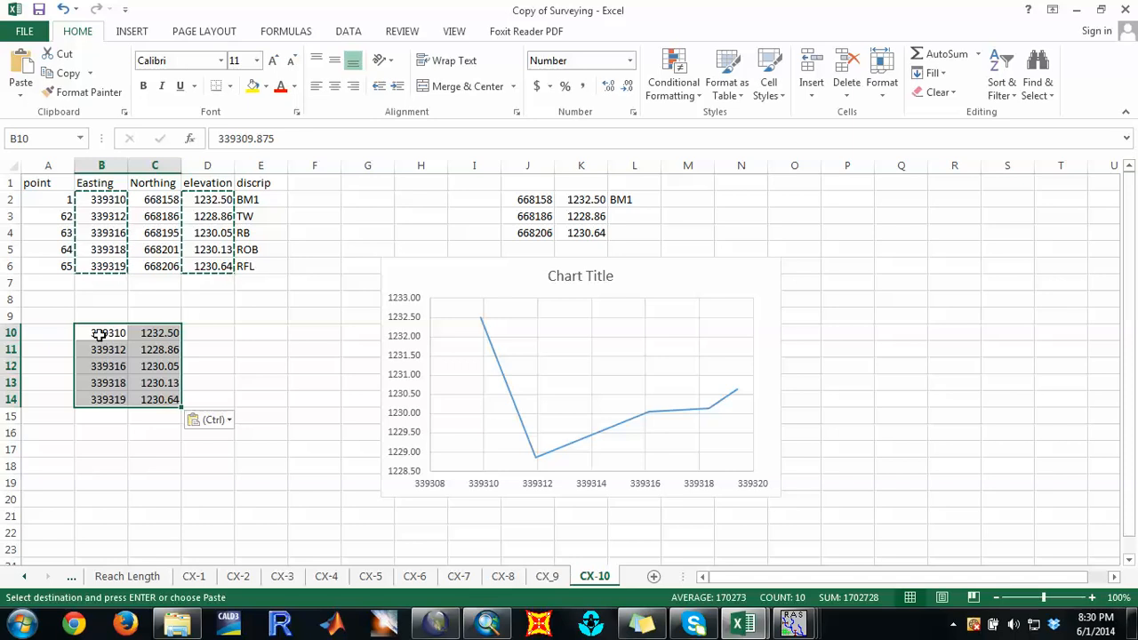
right_click(97, 334)
left_click(132, 13)
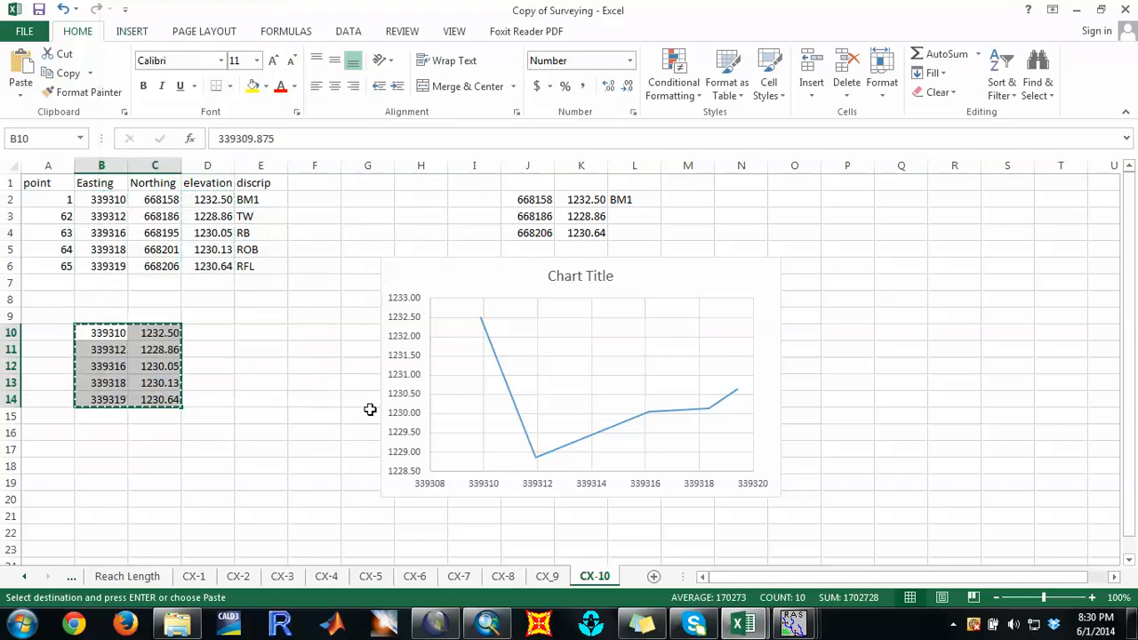
Step: Switch to HEC-RAS, paste the copied CX-10 values into the coordinates of river station 10, and apply the data
left_click(809, 627)
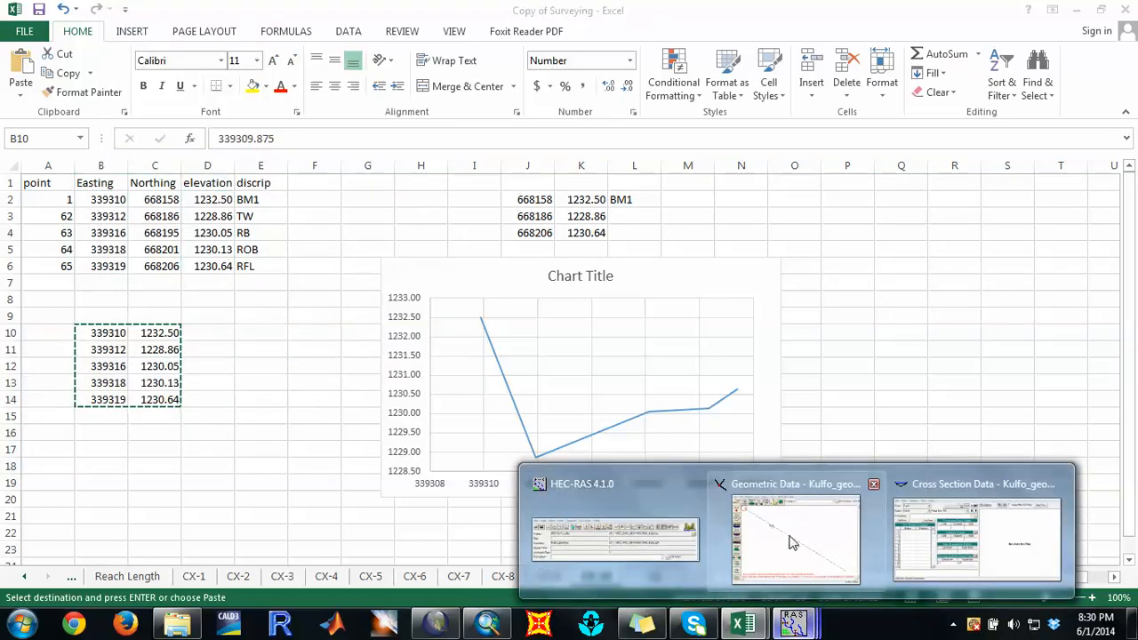
left_click(790, 540)
left_click_drag(43, 232, 124, 345)
key("ctrl+v")
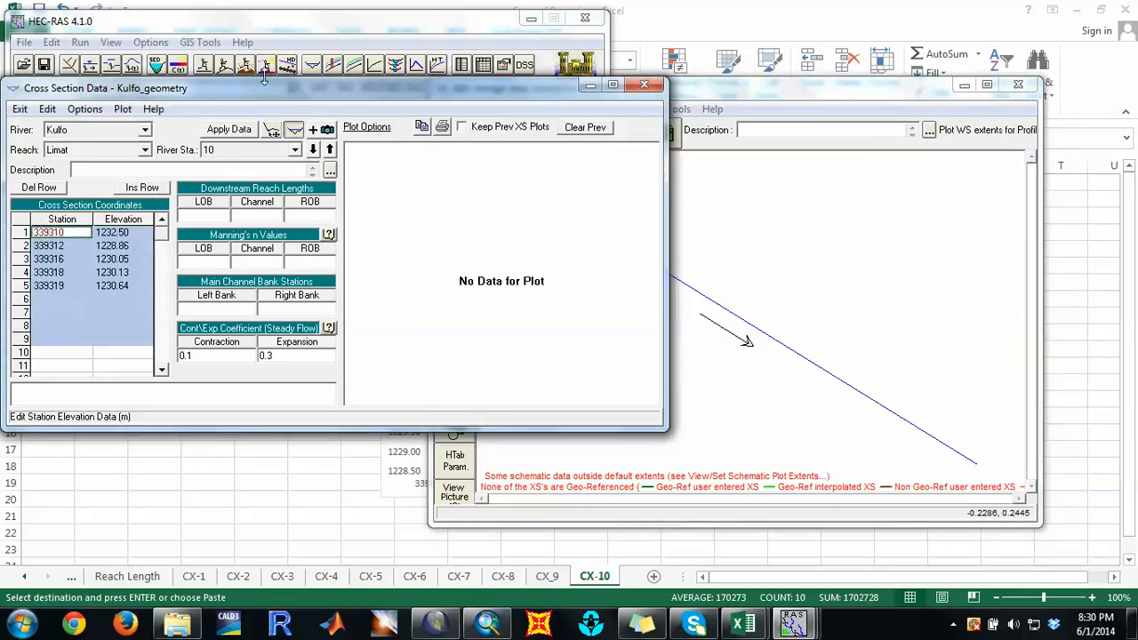
left_click(229, 130)
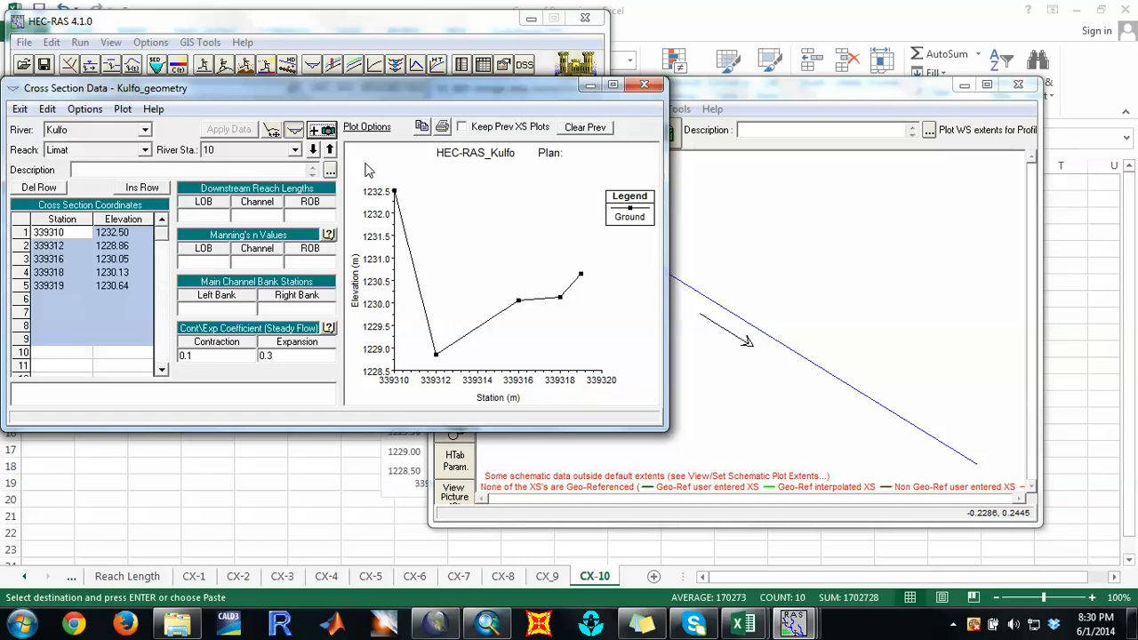
Step: Exit the cross section editor and save the geometry data
left_click(22, 108)
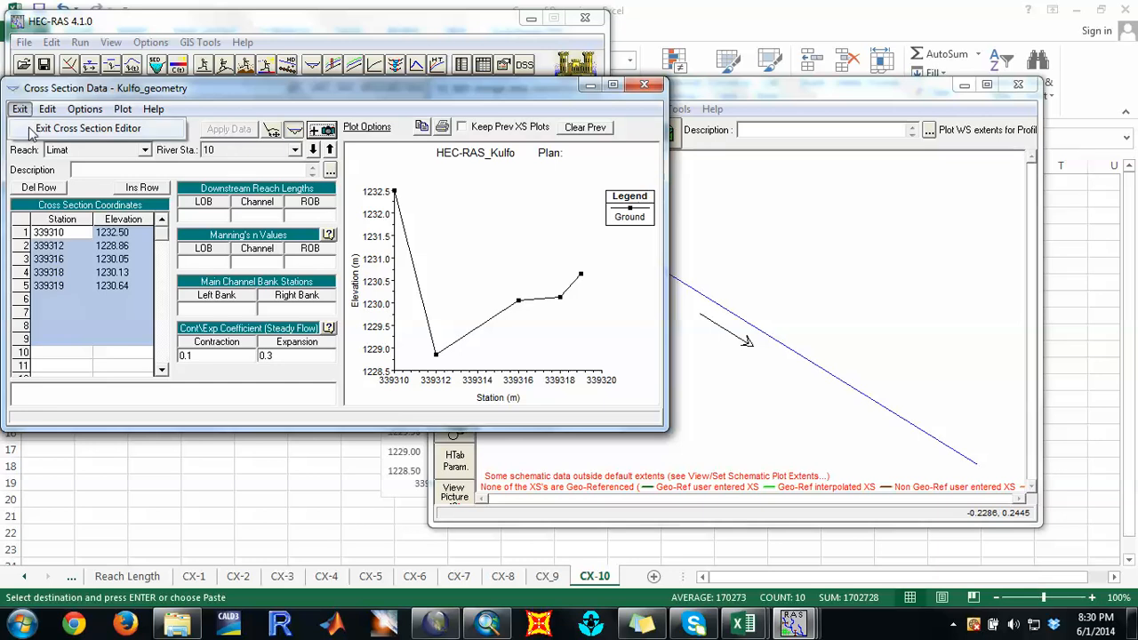
left_click(87, 128)
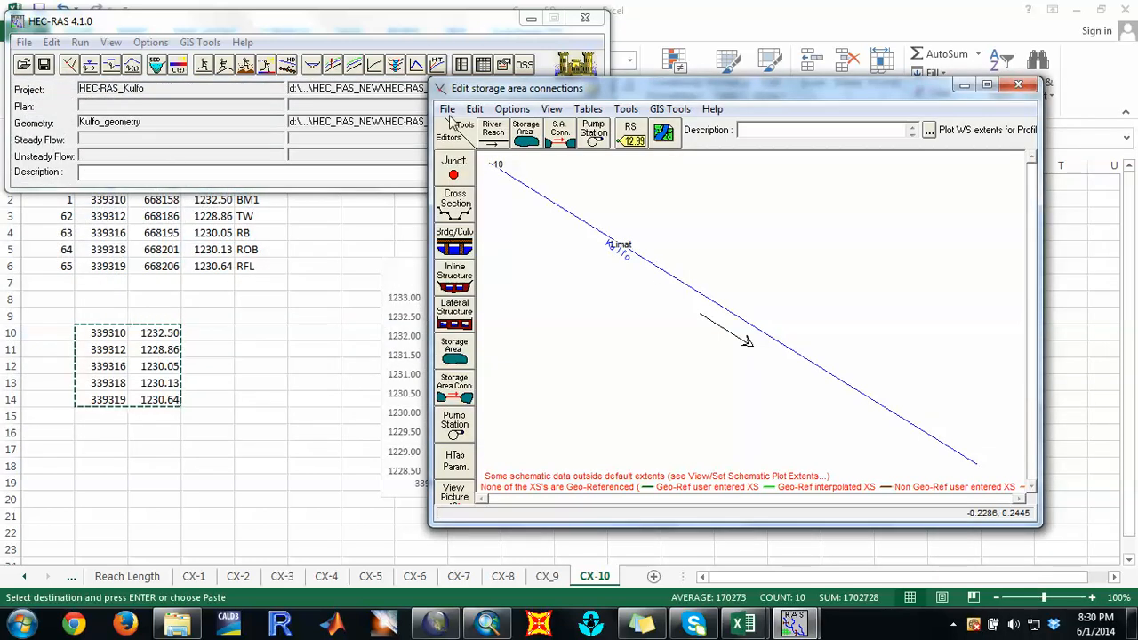
left_click(448, 109)
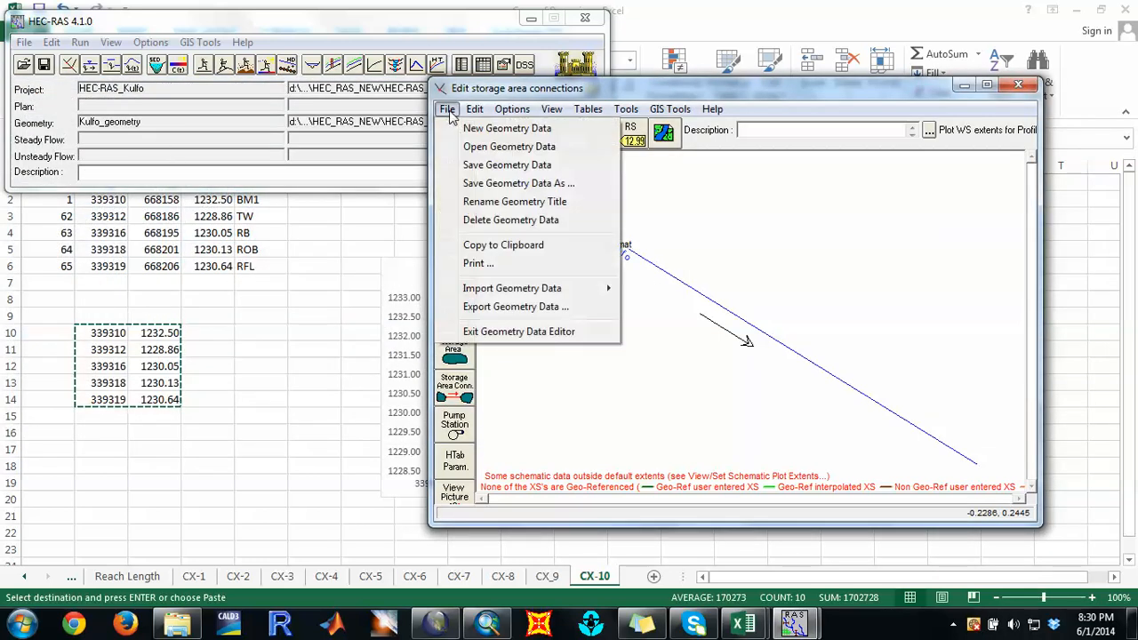
left_click(484, 167)
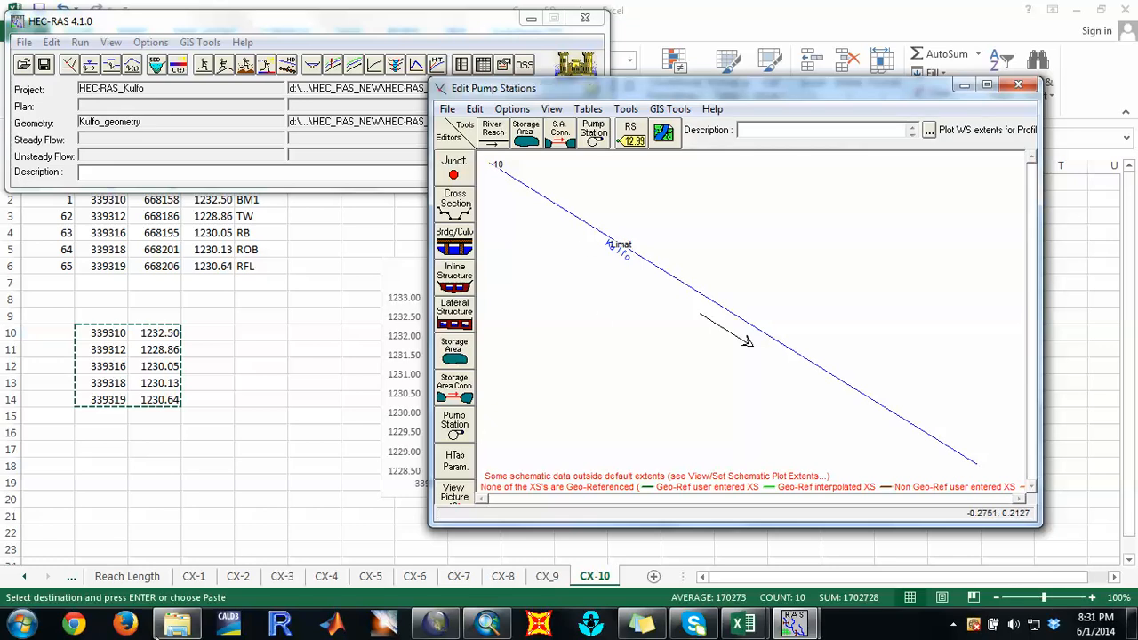
Step: Switch to Windows Explorer and open the PPT folder under Courses > Softwares in Hydraulic Engineering on drive D
left_click(177, 624)
left_click(347, 400)
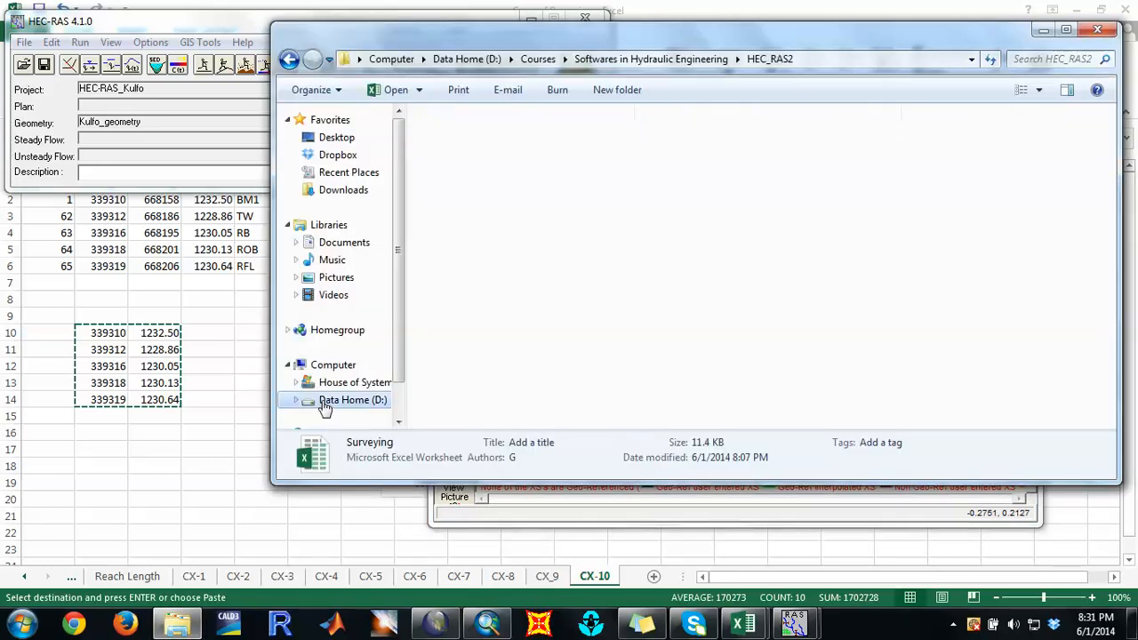
double_click(457, 205)
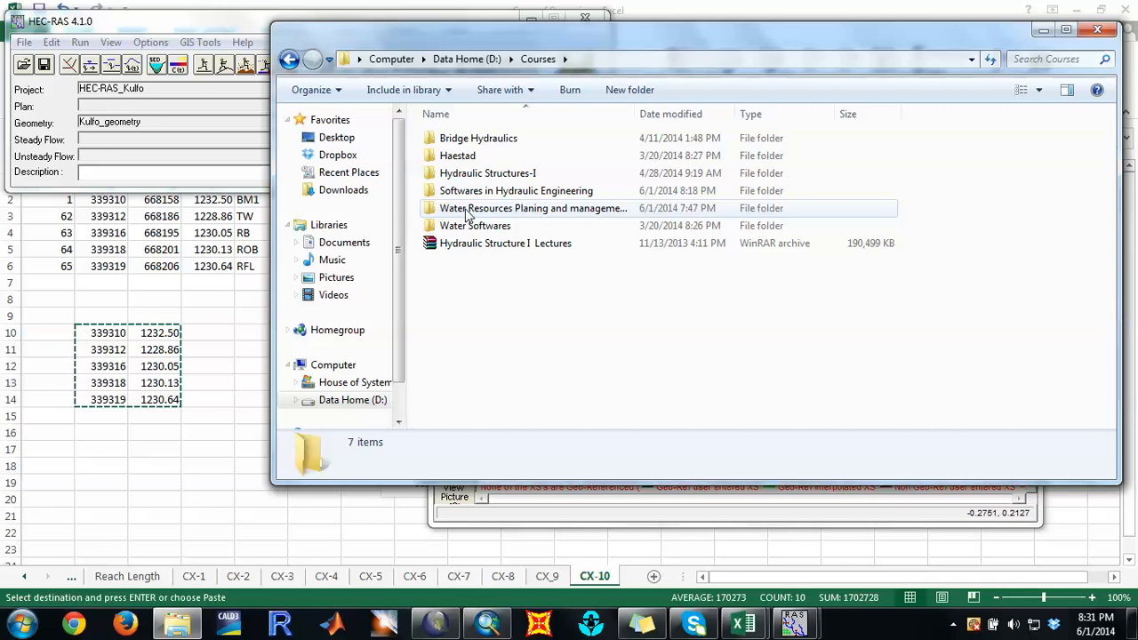
double_click(472, 190)
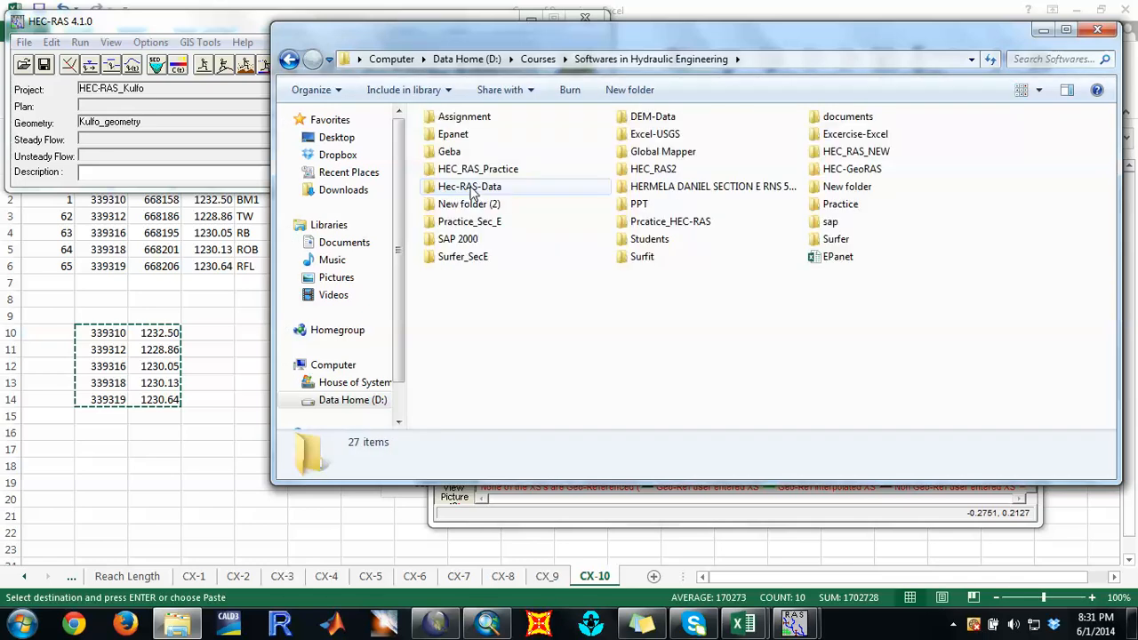
double_click(636, 205)
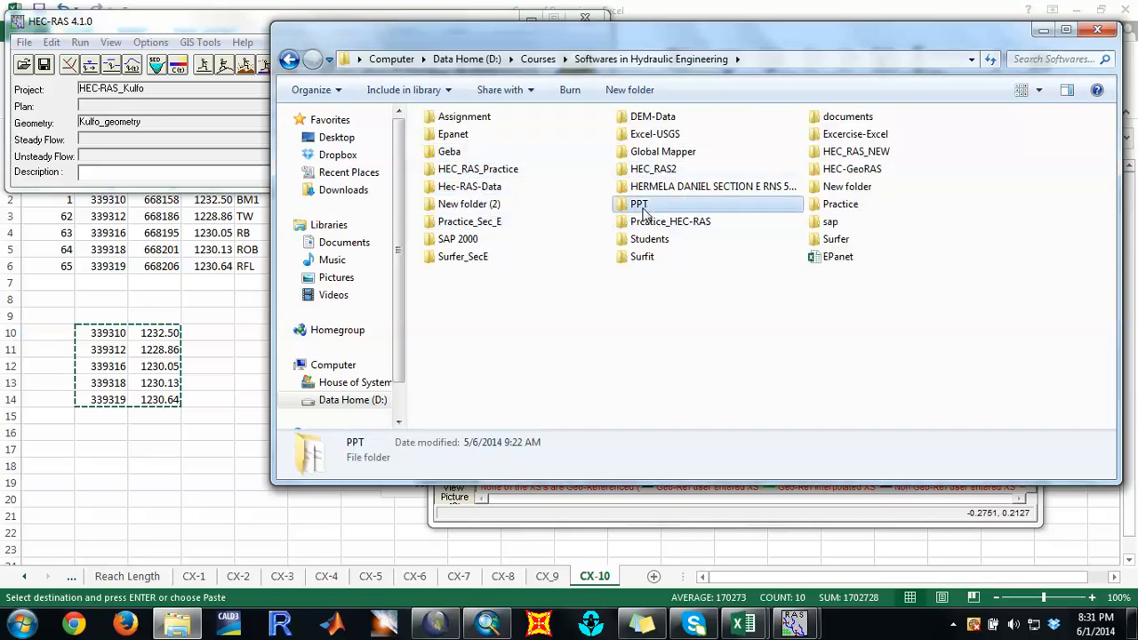
Step: Open the Lecture II presentation, look through its slides to the end, and close it
left_click(469, 211)
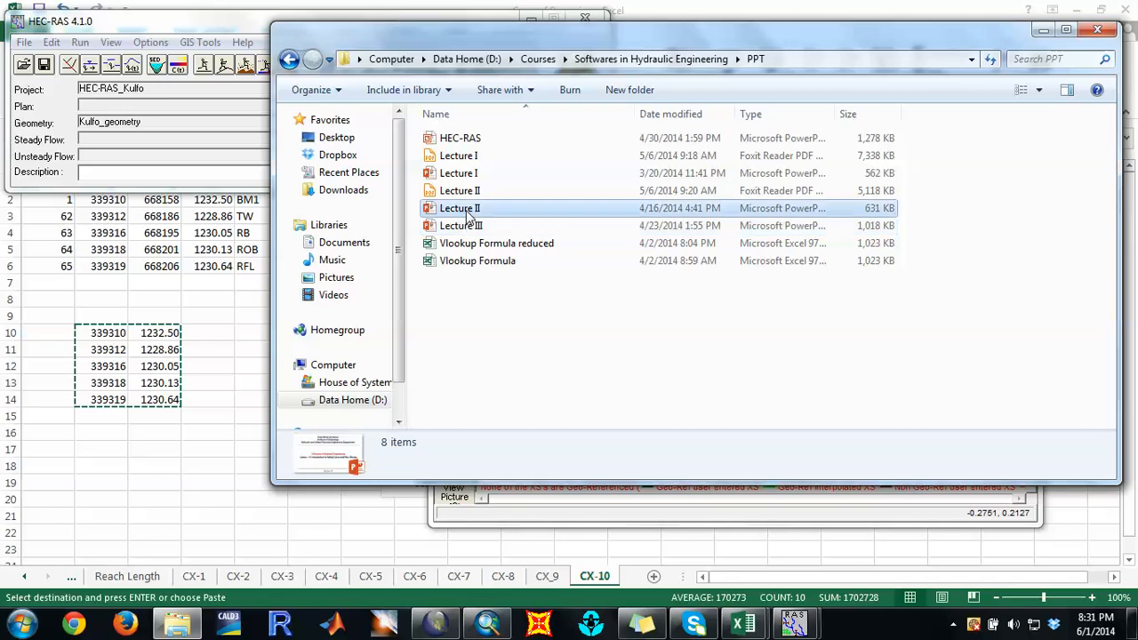
double_click(468, 210)
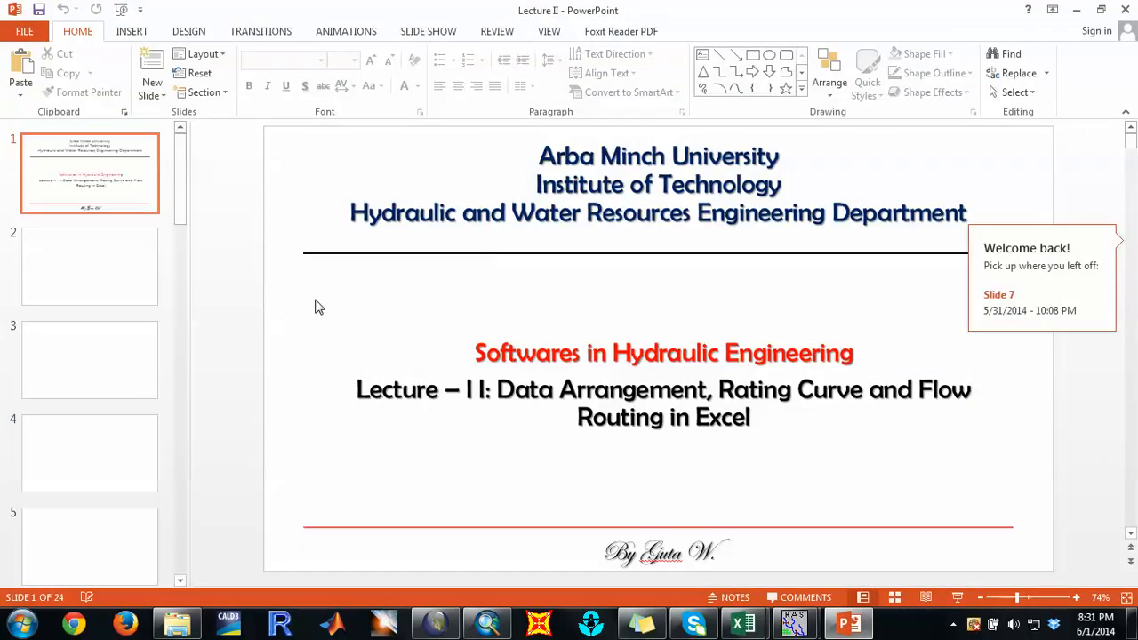
scroll(214, 336, "down", 6)
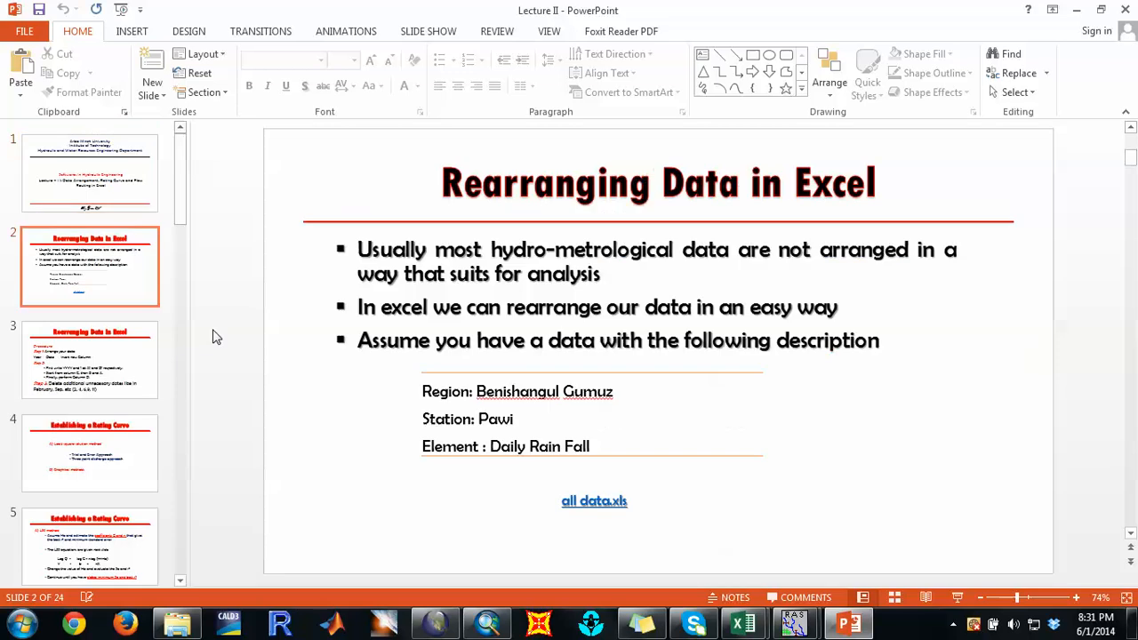
scroll(213, 337, "down", 10)
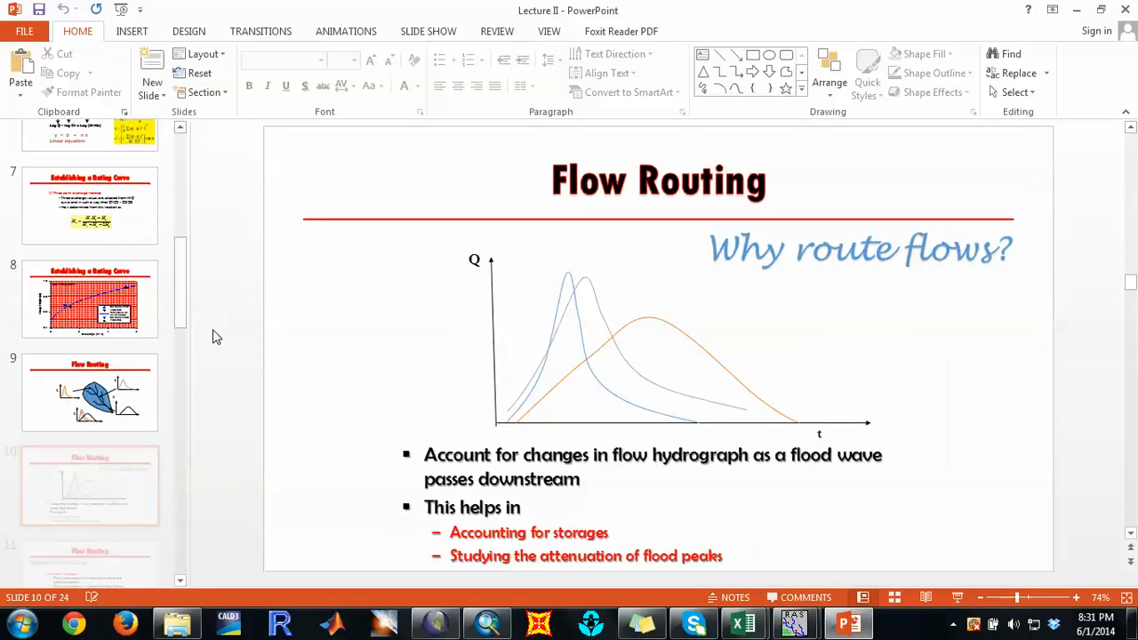
scroll(213, 337, "down", 7)
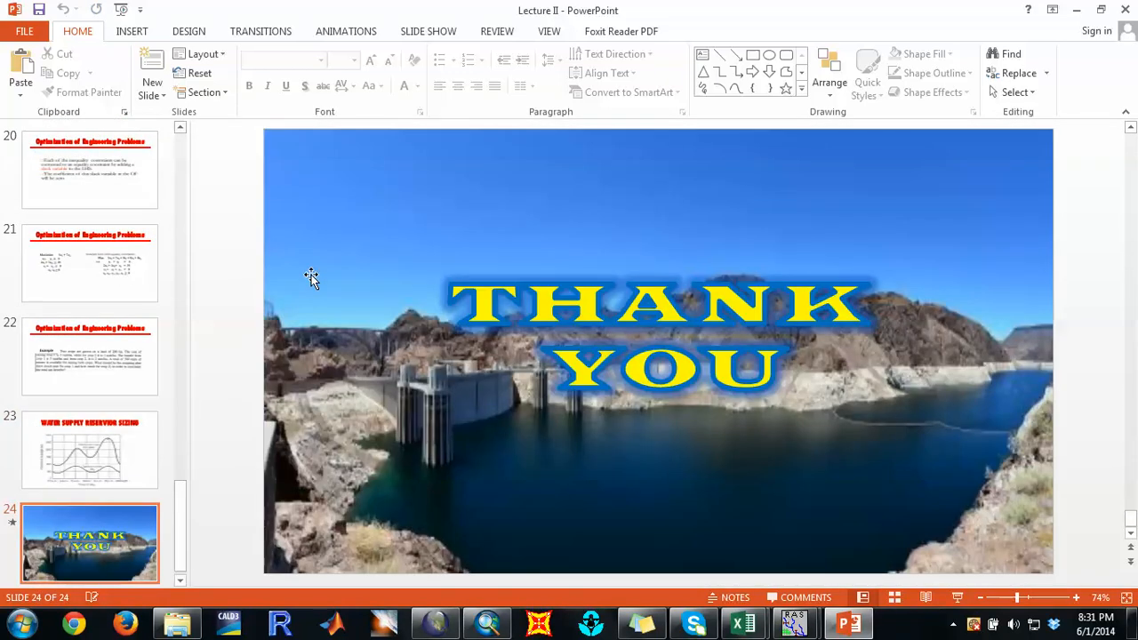
left_click(1125, 9)
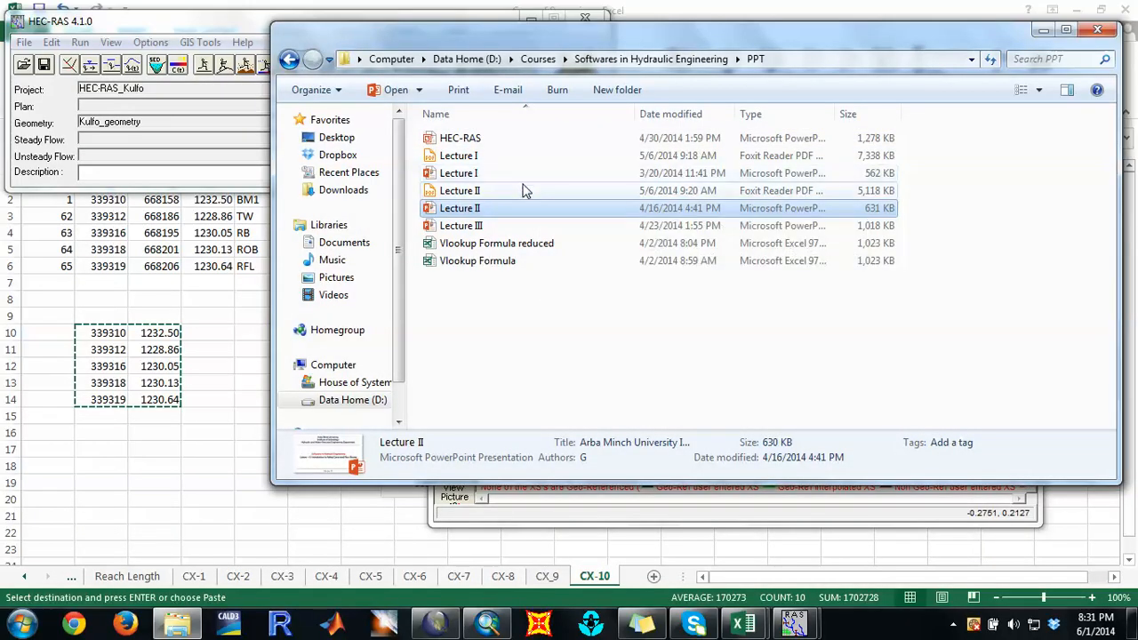
Step: Review the River Reach slide in the HEC-RAS presentation, then close it and return to the Copy of Surveying workbook
double_click(525, 146)
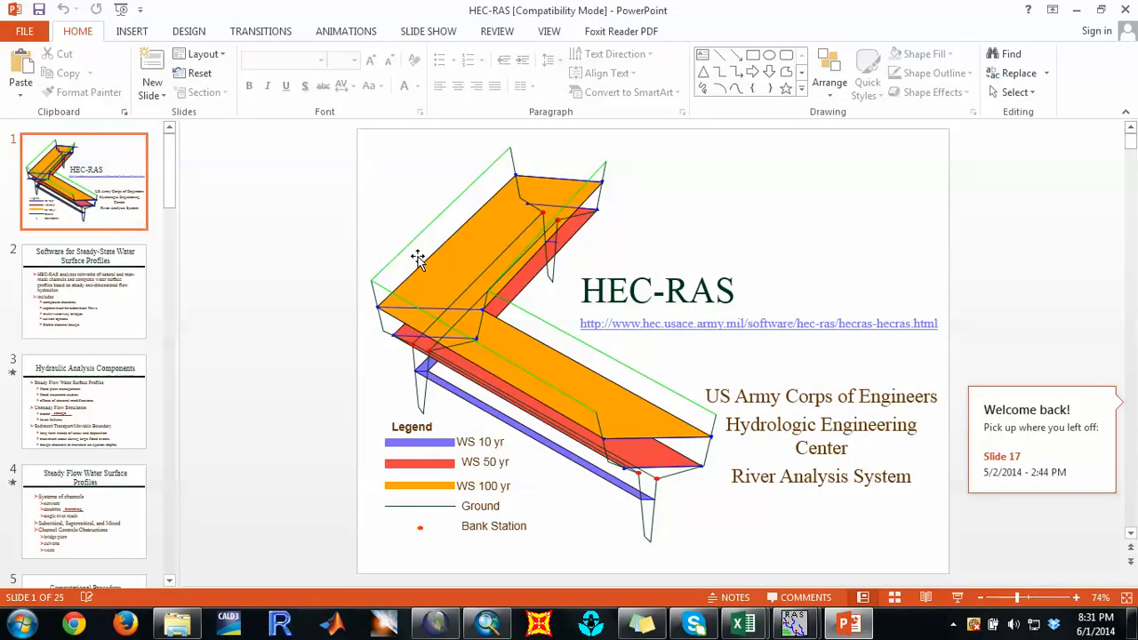
scroll(310, 253, "down", 7)
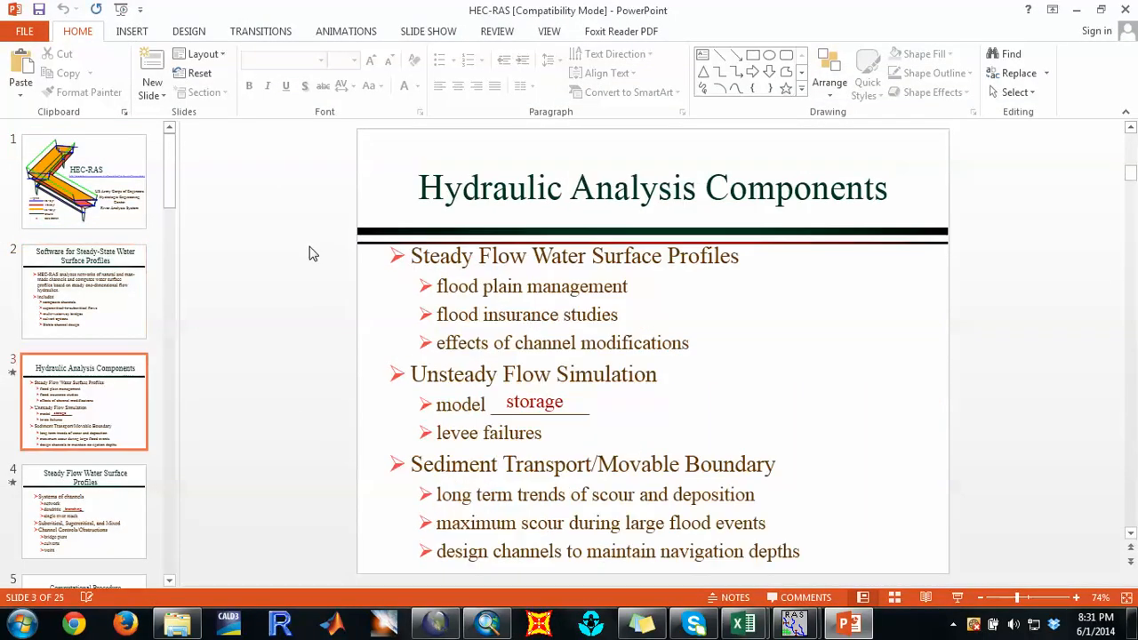
scroll(310, 254, "down", 3)
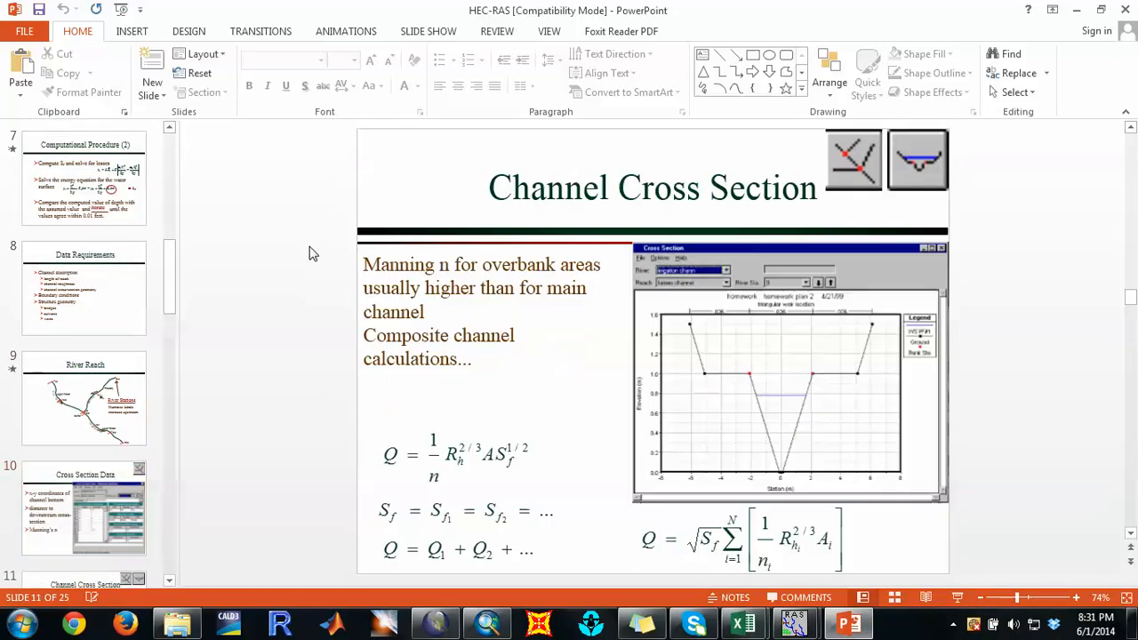
scroll(310, 253, "up", 2)
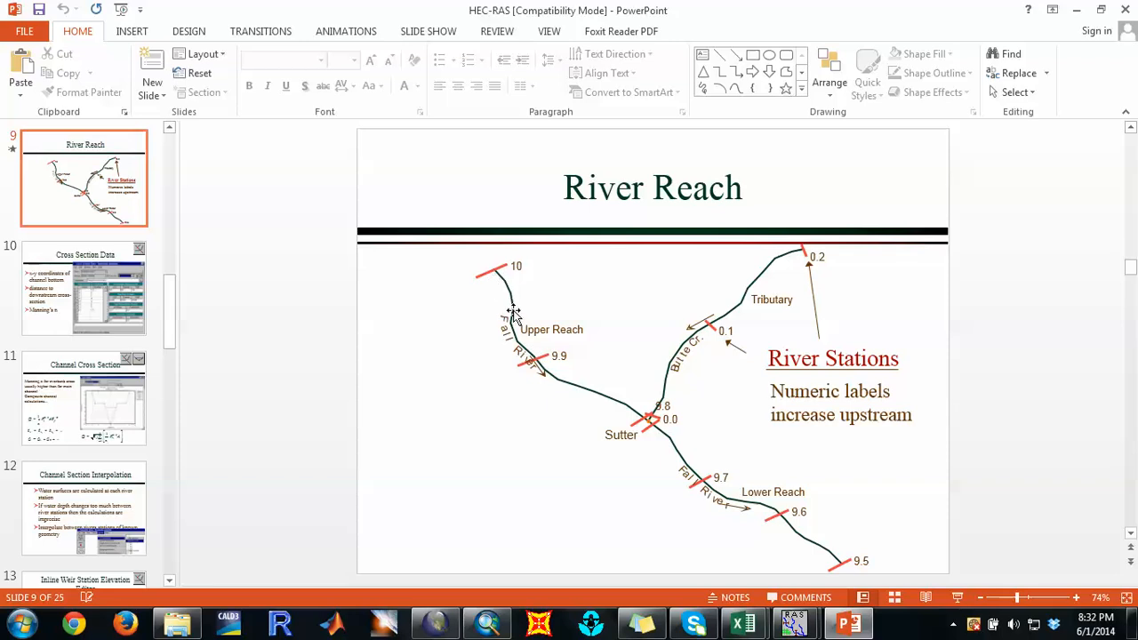
left_click(1124, 9)
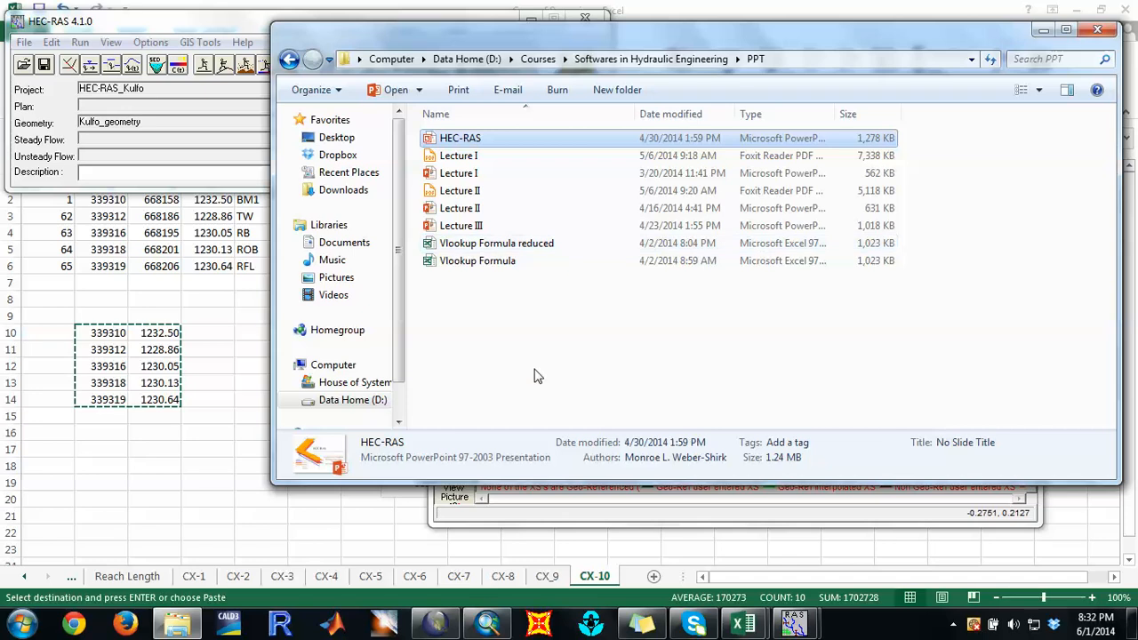
left_click(497, 554)
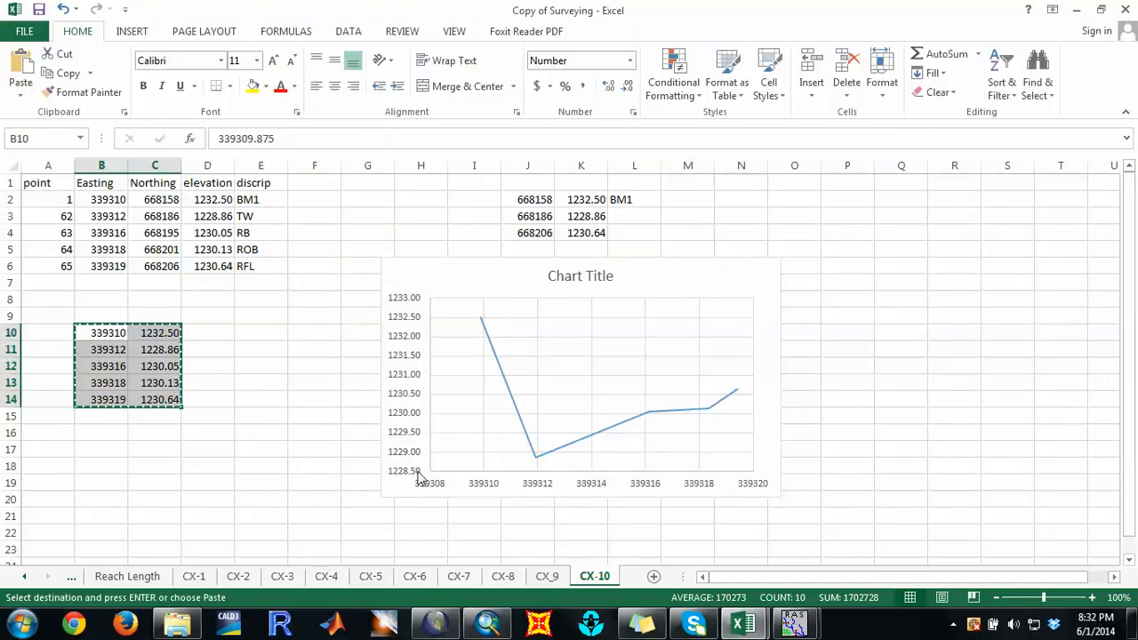
Step: Cancel the pending copy of the cell range and examine the profile chart on the CX-10 sheet
left_click(320, 397)
left_click(254, 330)
key("Escape")
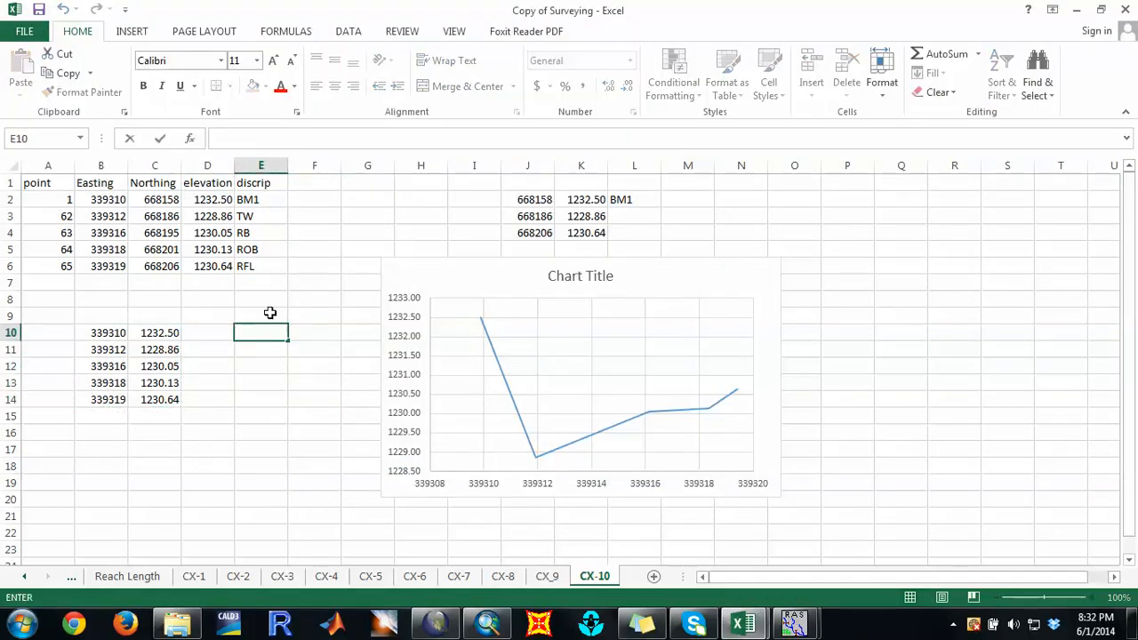
left_click(271, 311)
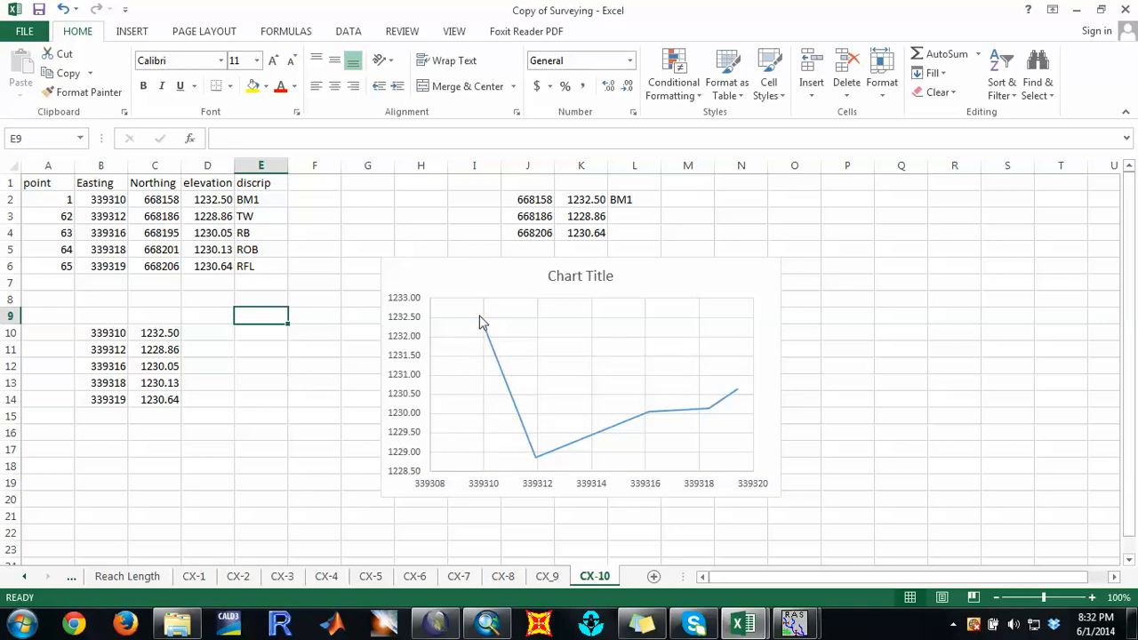
mouse_move(536, 461)
Step: Open the CX-1 sheet and add data labels to the line series of its cross-section chart
left_click(194, 576)
left_click(252, 449)
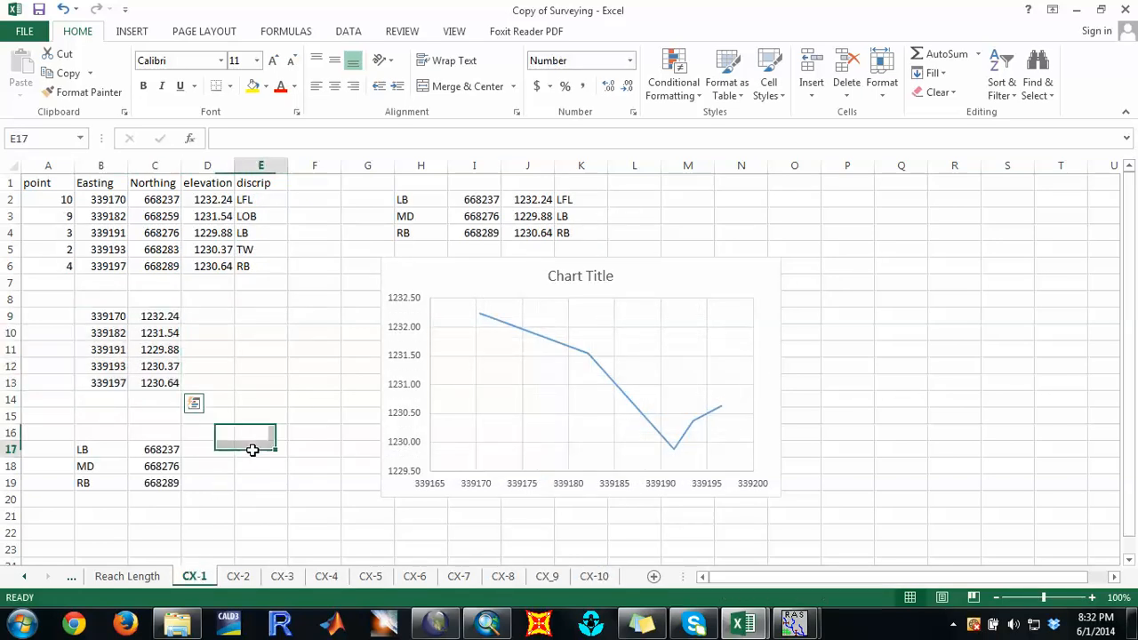
left_click(296, 357)
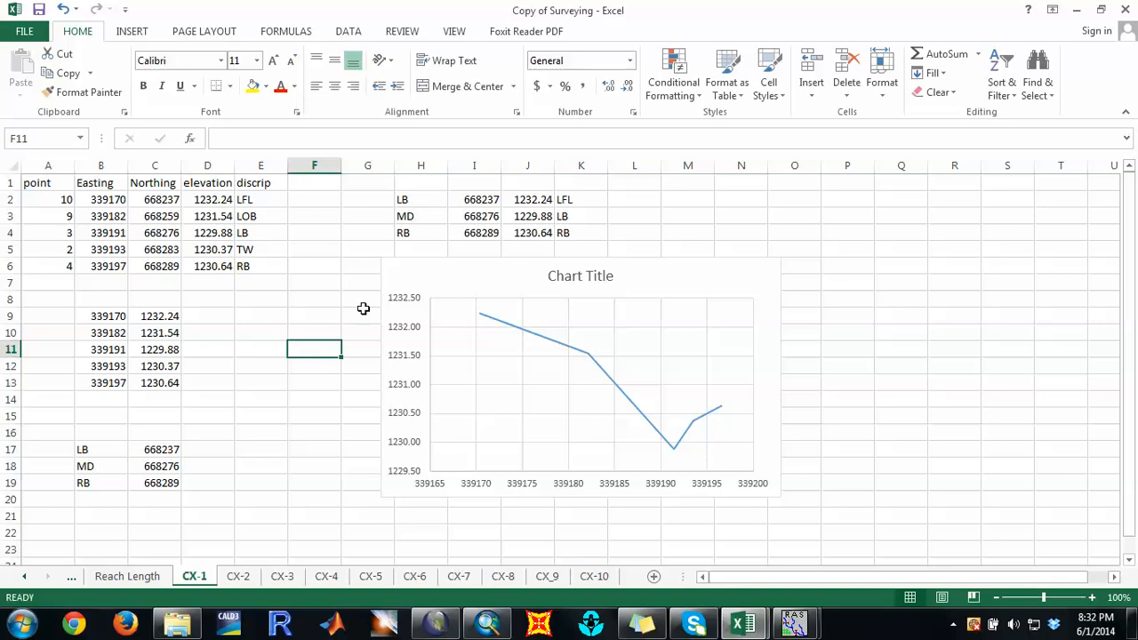
left_click(522, 336)
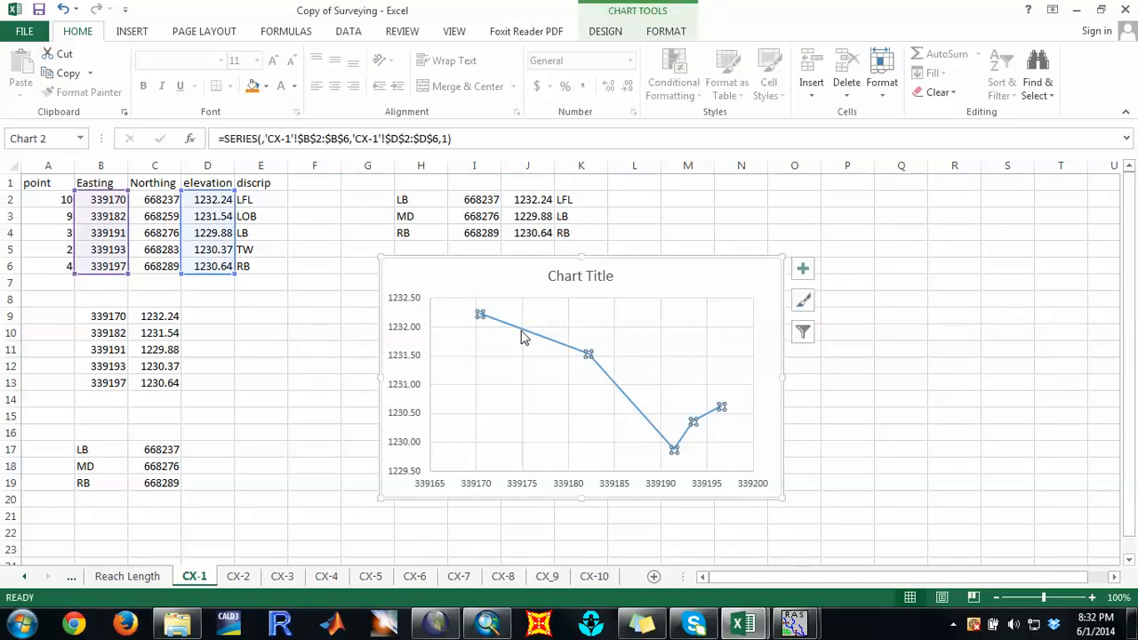
right_click(523, 336)
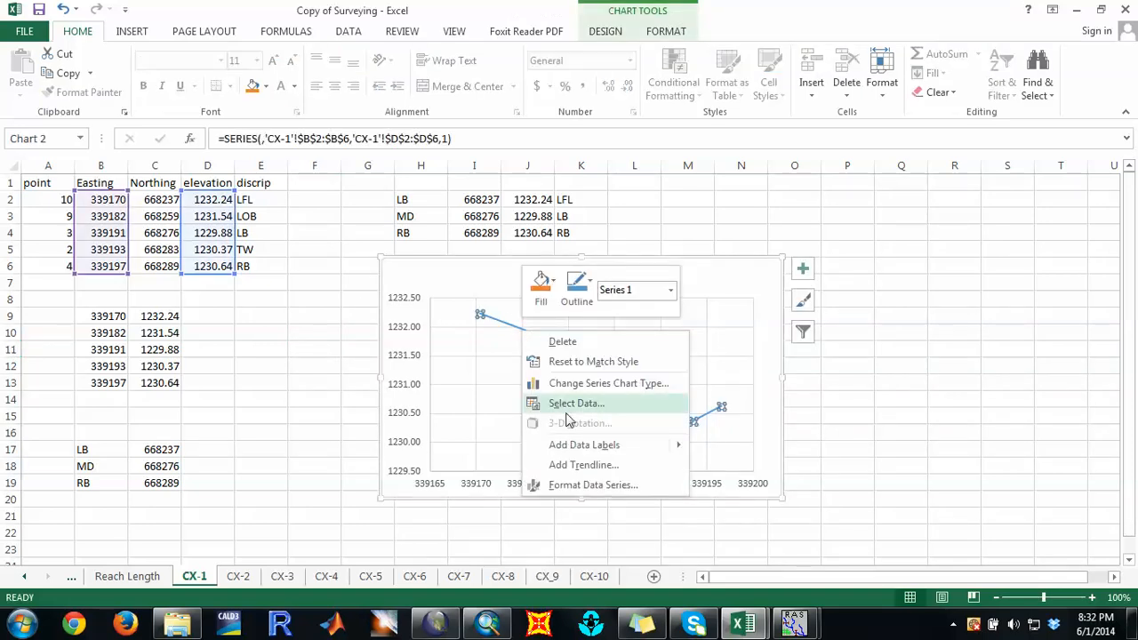
mouse_move(585, 450)
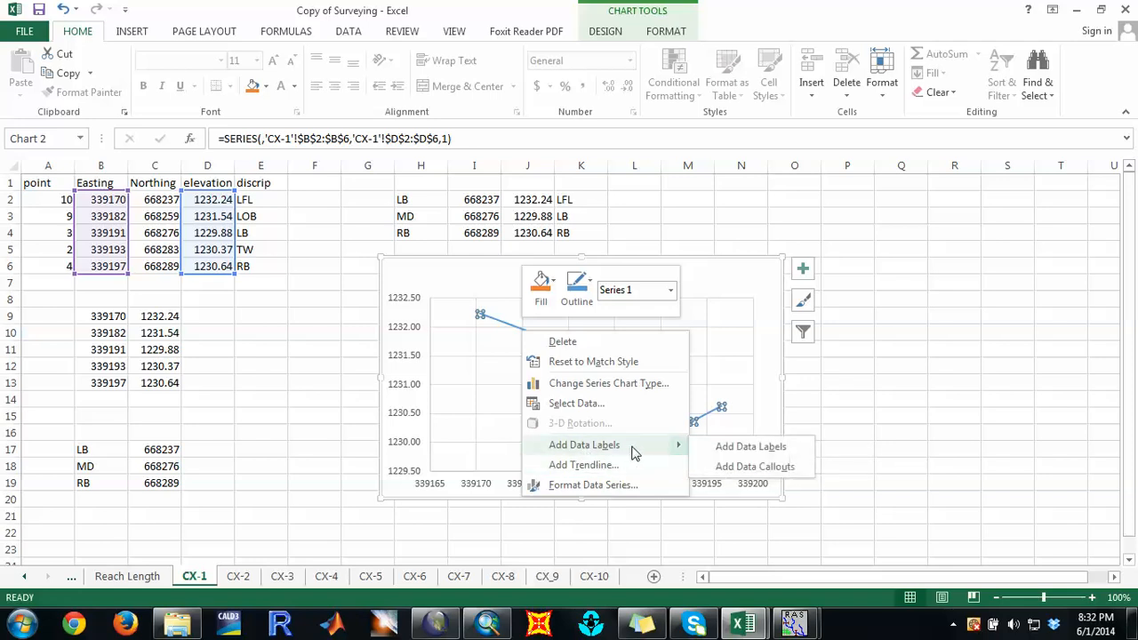
left_click(726, 449)
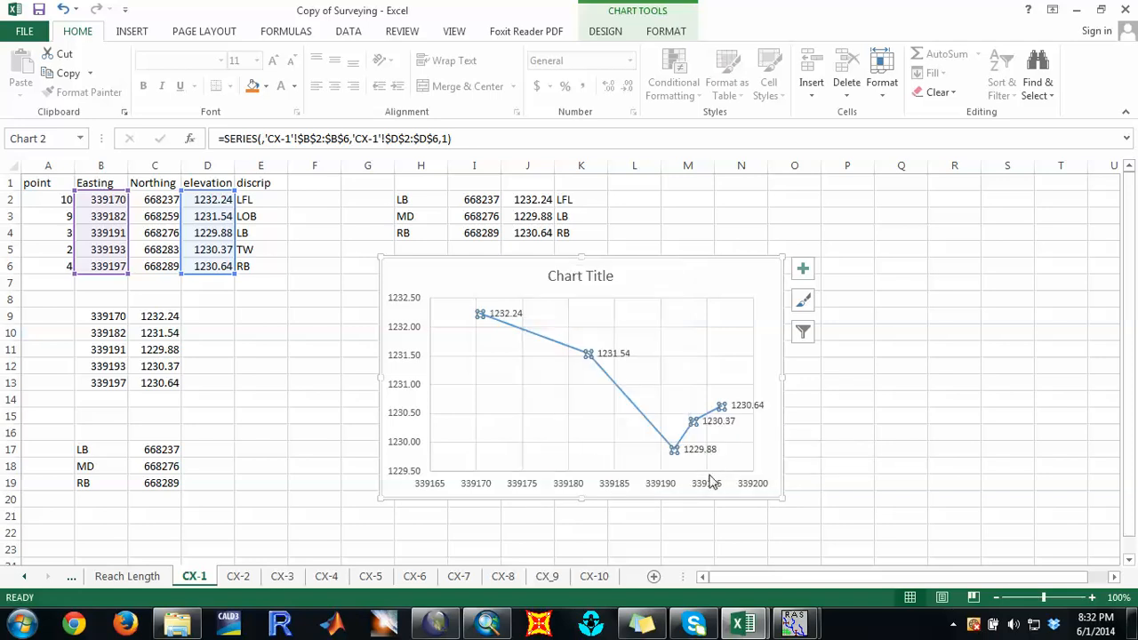
left_click(855, 460)
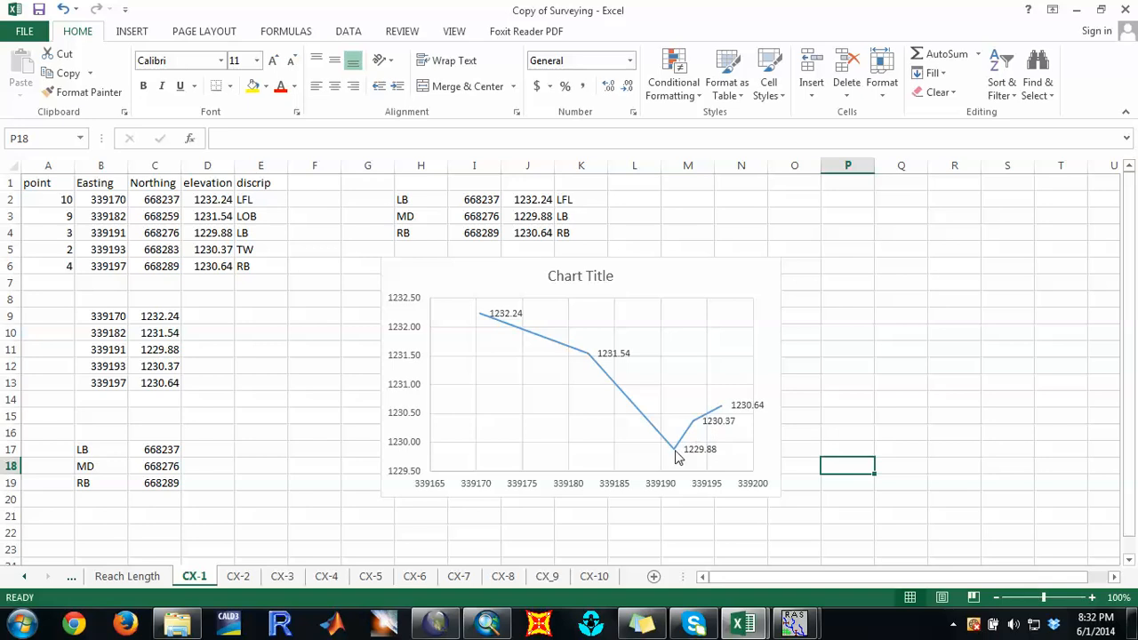
Step: Identify the lowest point on the CX-1 chart and copy its Northing from C4 to cell P2
mouse_move(672, 453)
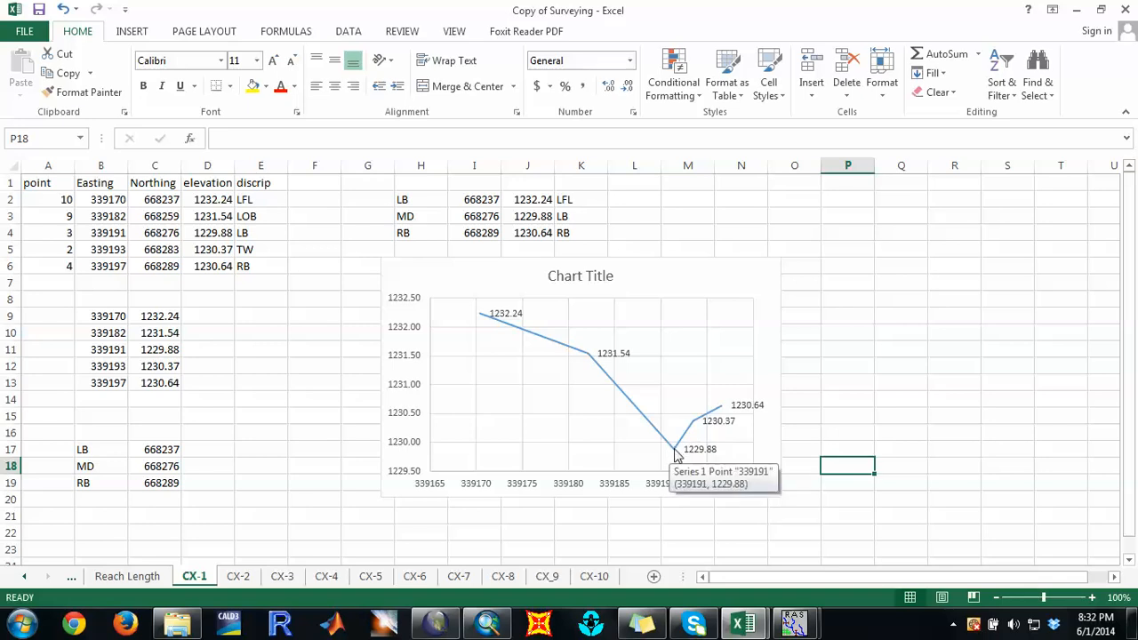
left_click(675, 451)
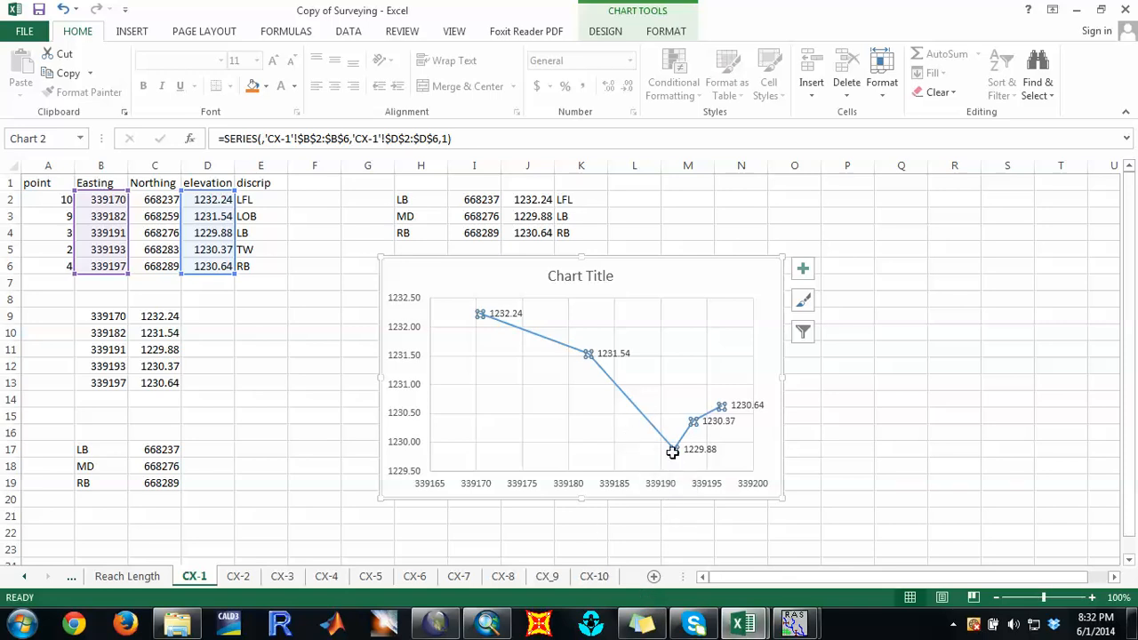
mouse_move(676, 450)
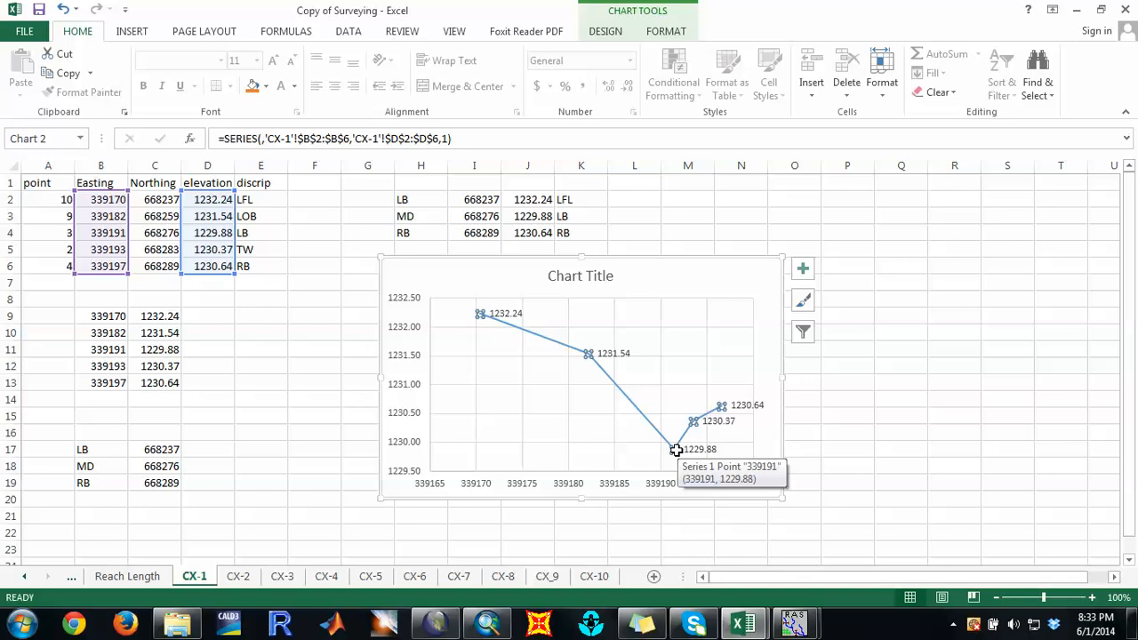
left_click(281, 267)
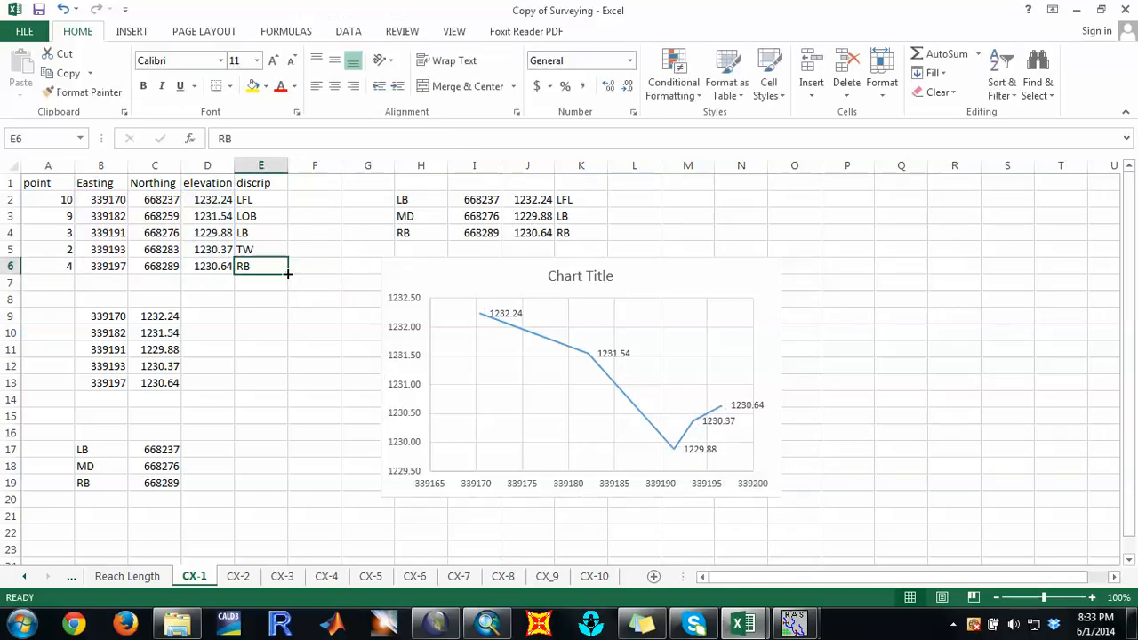
left_click(218, 233)
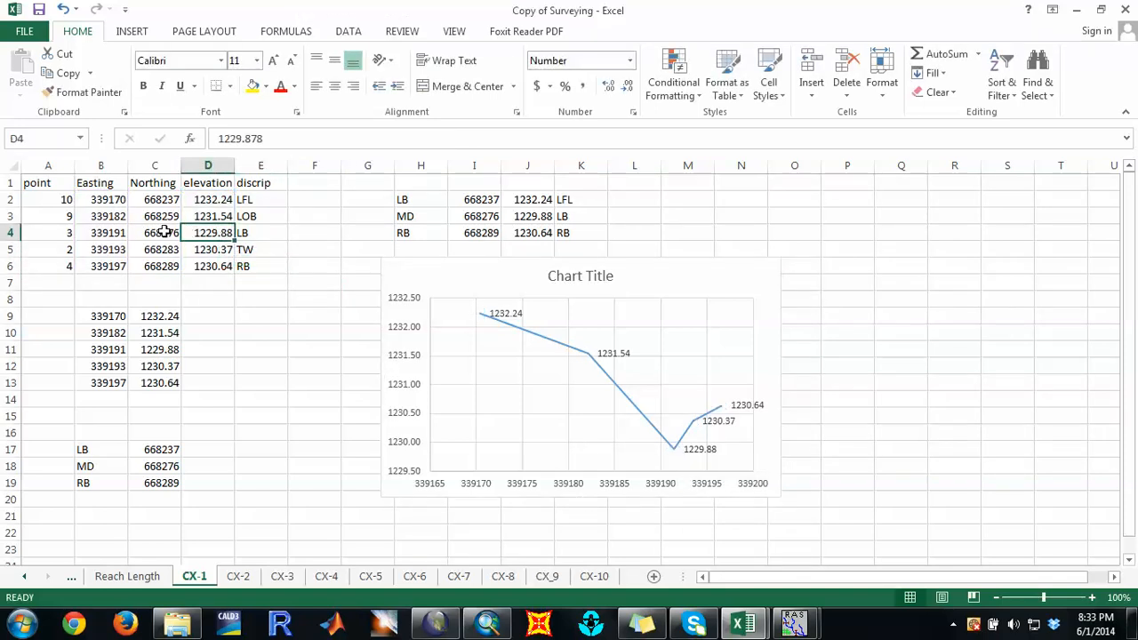
left_click(165, 232)
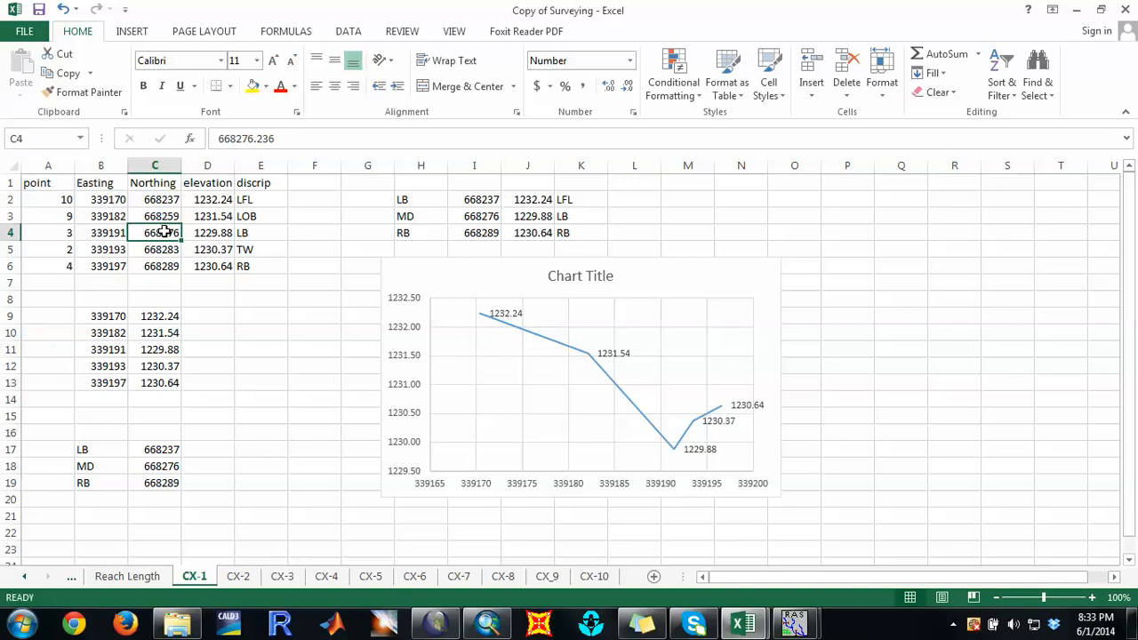
right_click(173, 232)
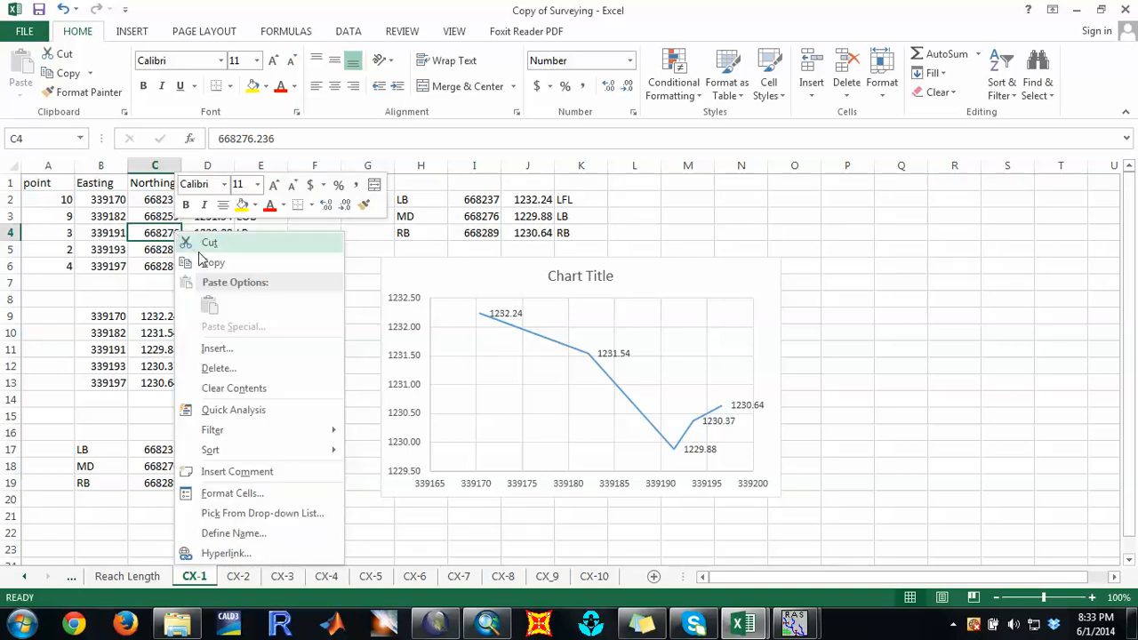
left_click(206, 261)
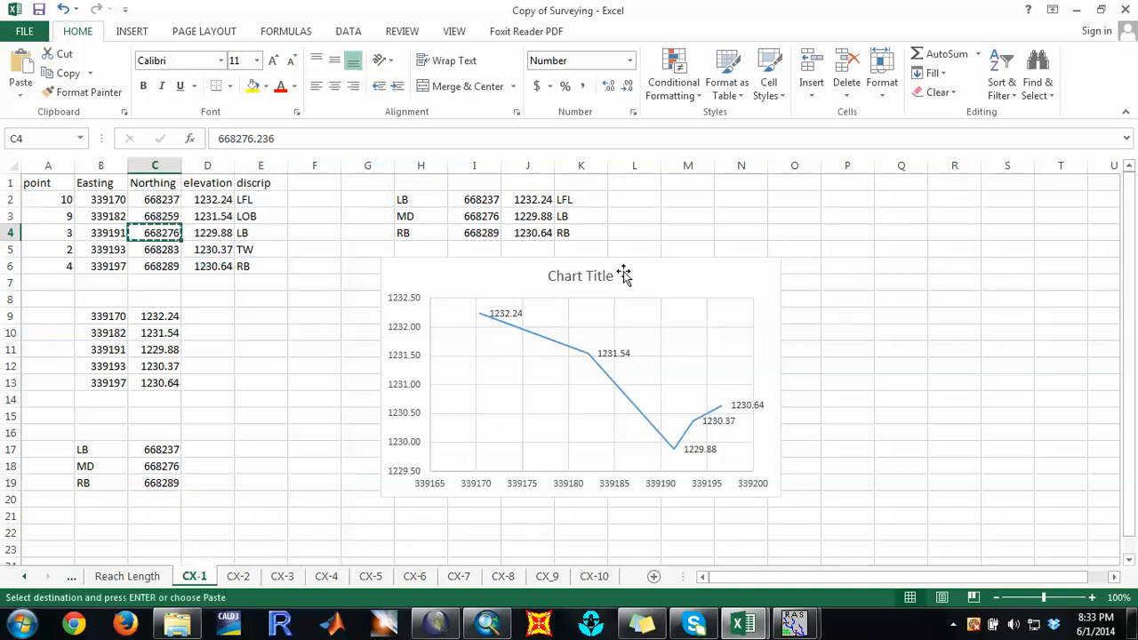
left_click(843, 194)
key("ctrl+v")
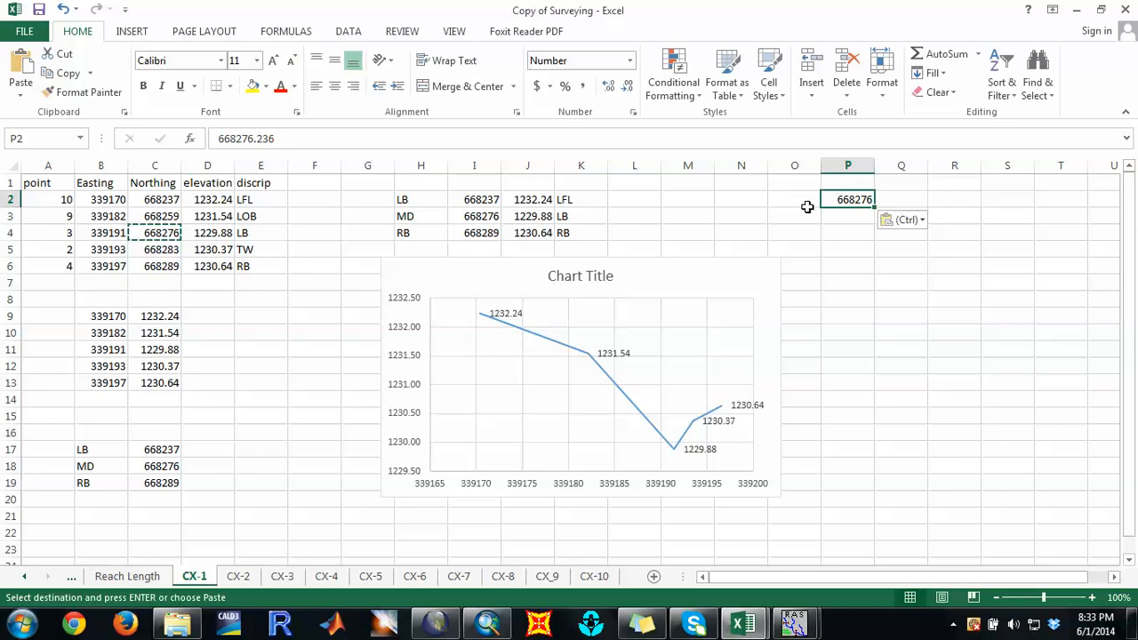
Step: Enter the label MD in cell O2 beside the copied Northing
left_click(789, 197)
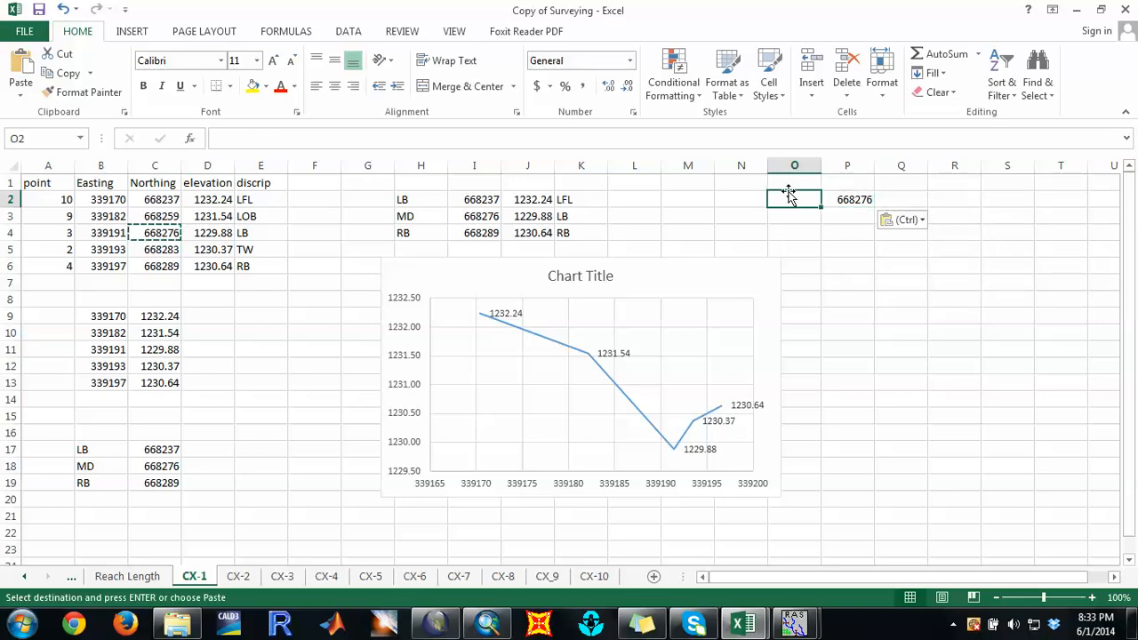
type("M")
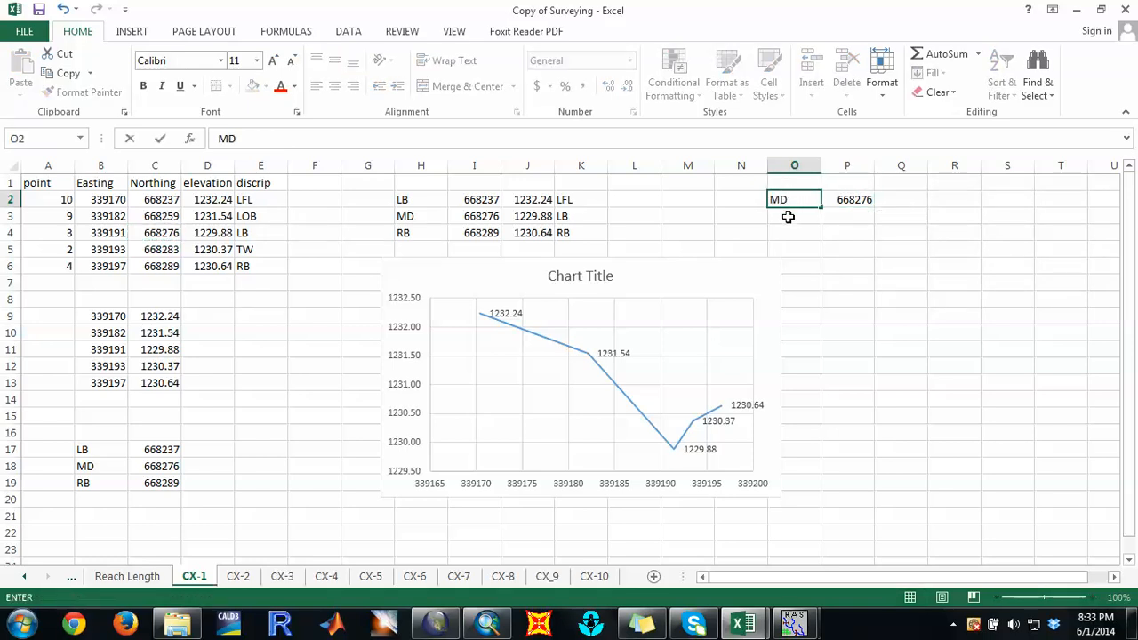
type("D")
key("Return")
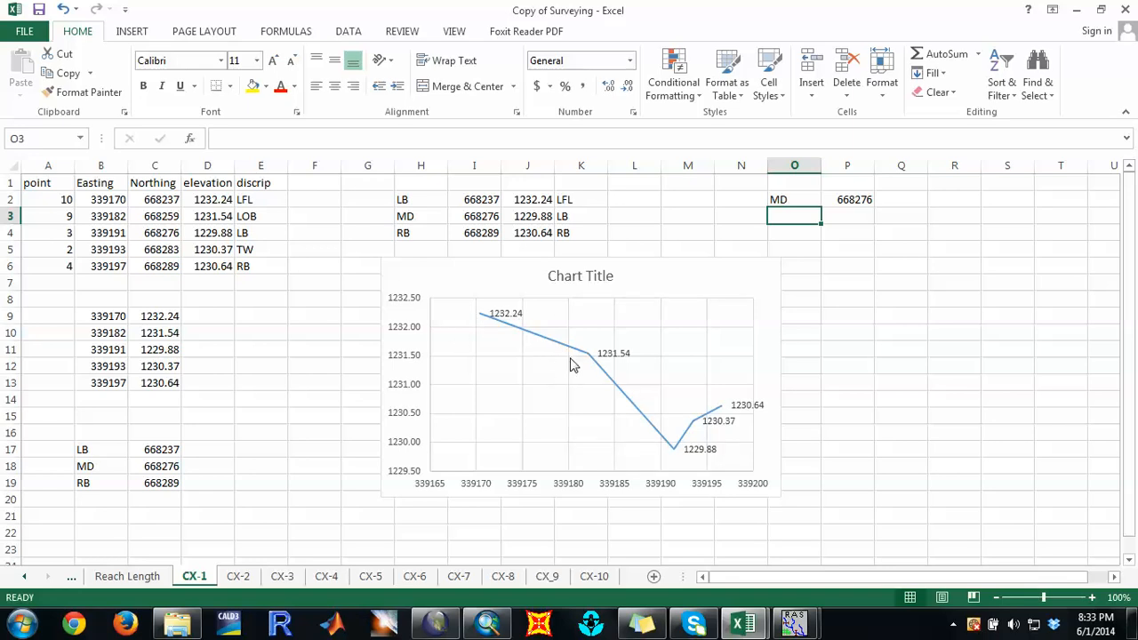
Step: Check the chart's two end points in the table and copy their Northings from C2 and C6 to R2:R3
left_click(482, 316)
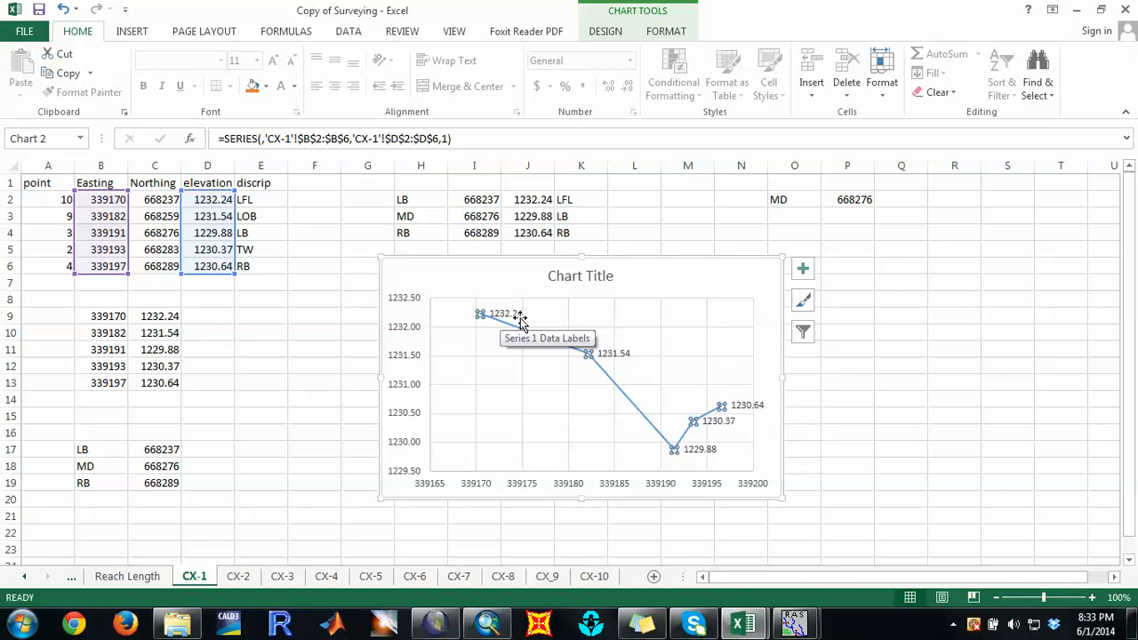
left_click(216, 200)
left_click(111, 198)
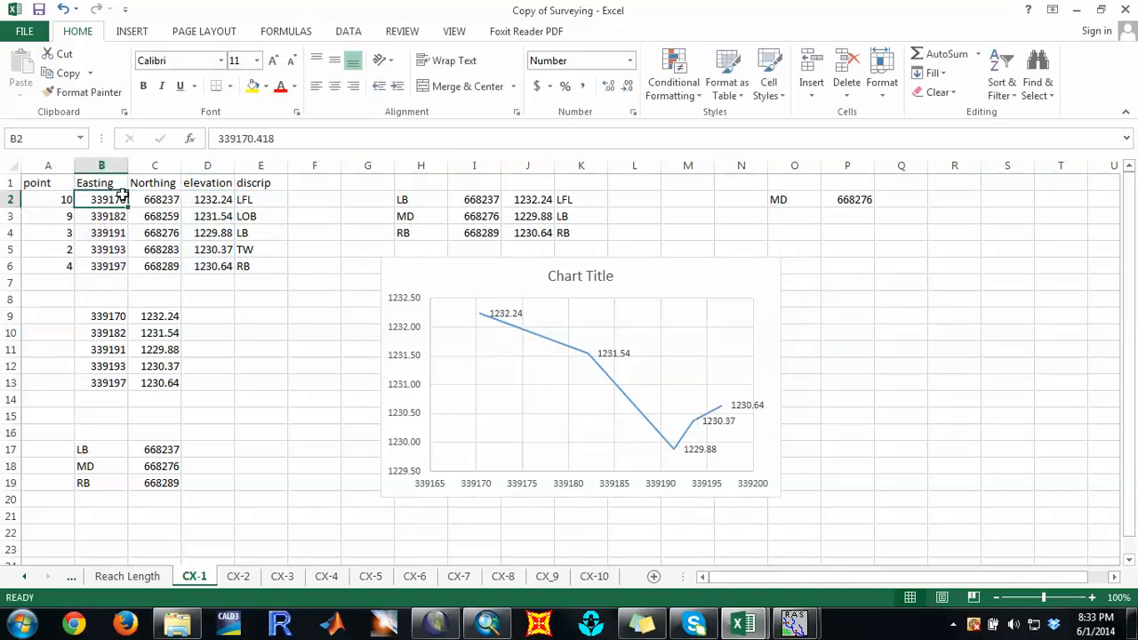
left_click(157, 200)
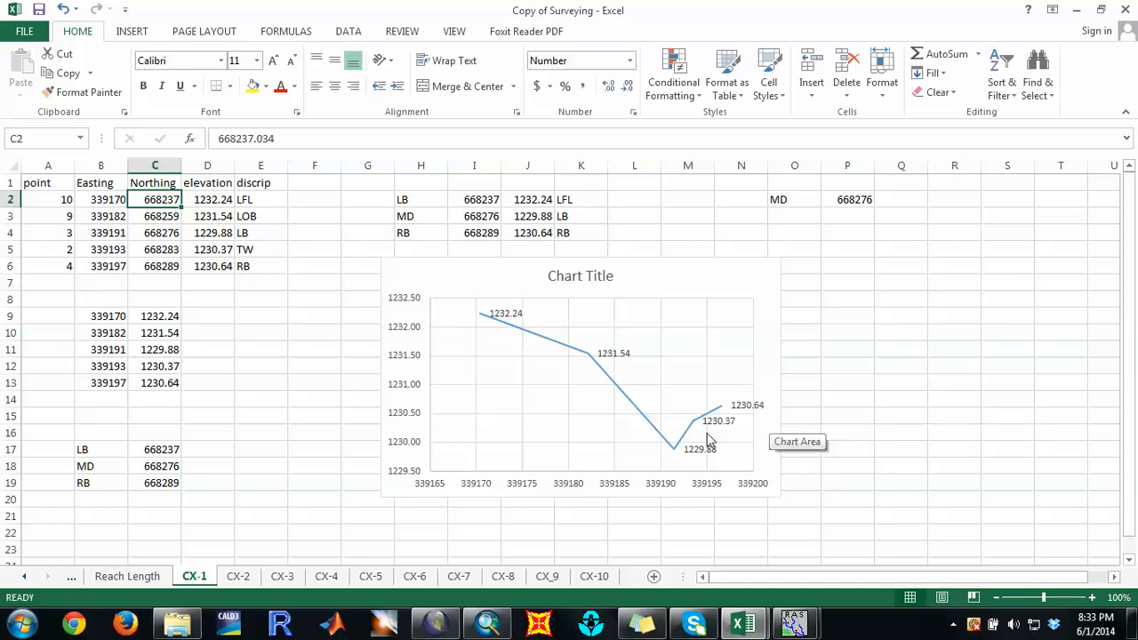
left_click(212, 267)
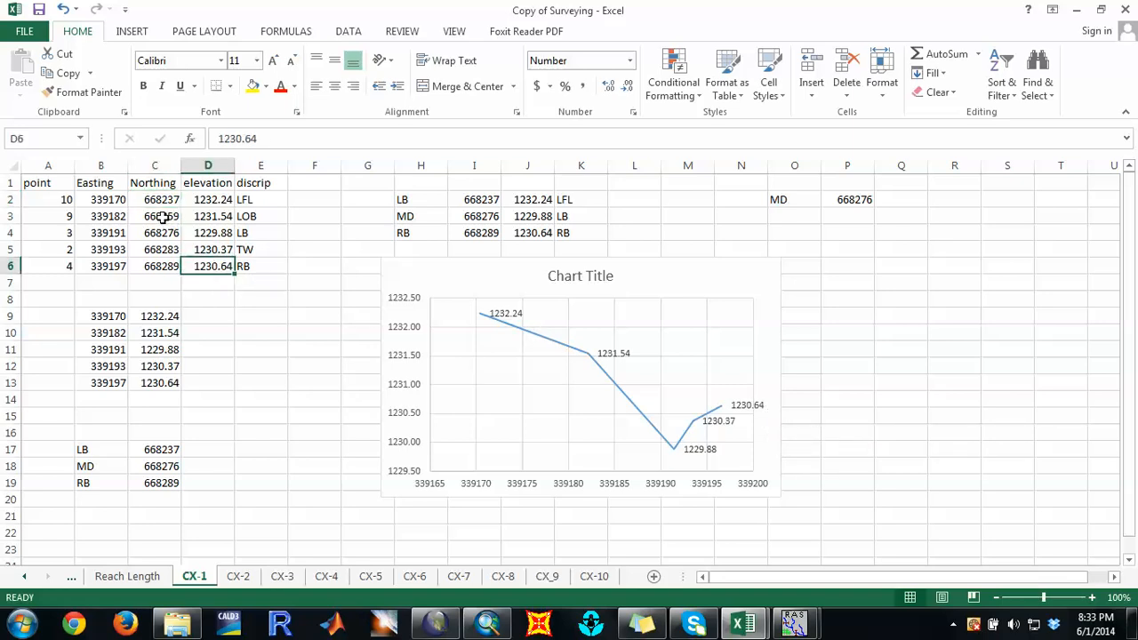
left_click(158, 199)
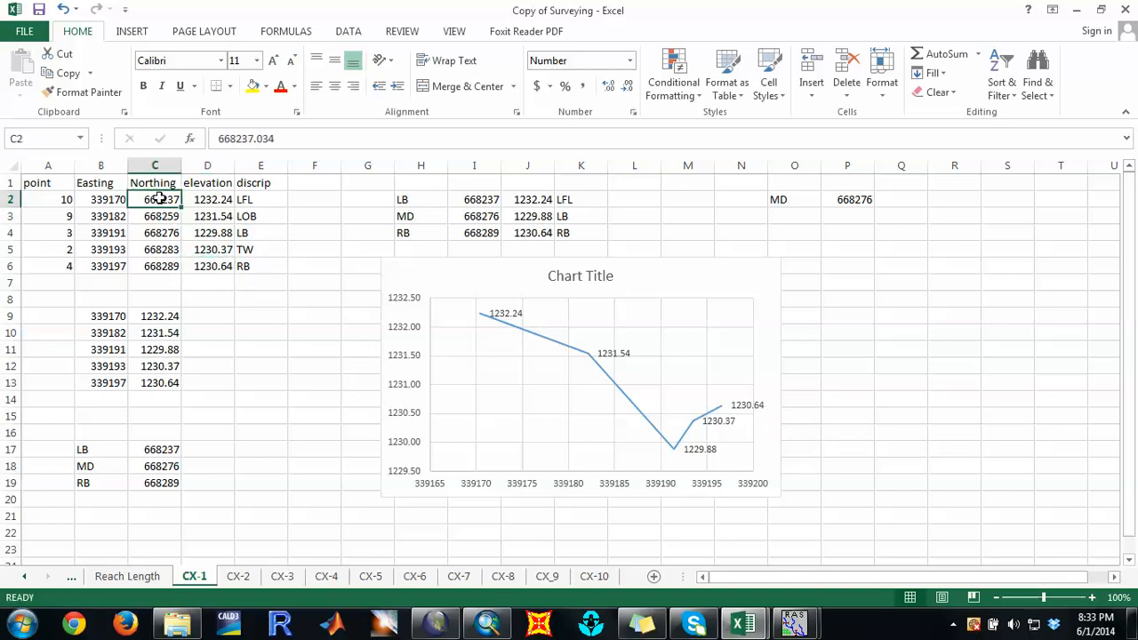
left_click(161, 268, "ctrl")
right_click(161, 268)
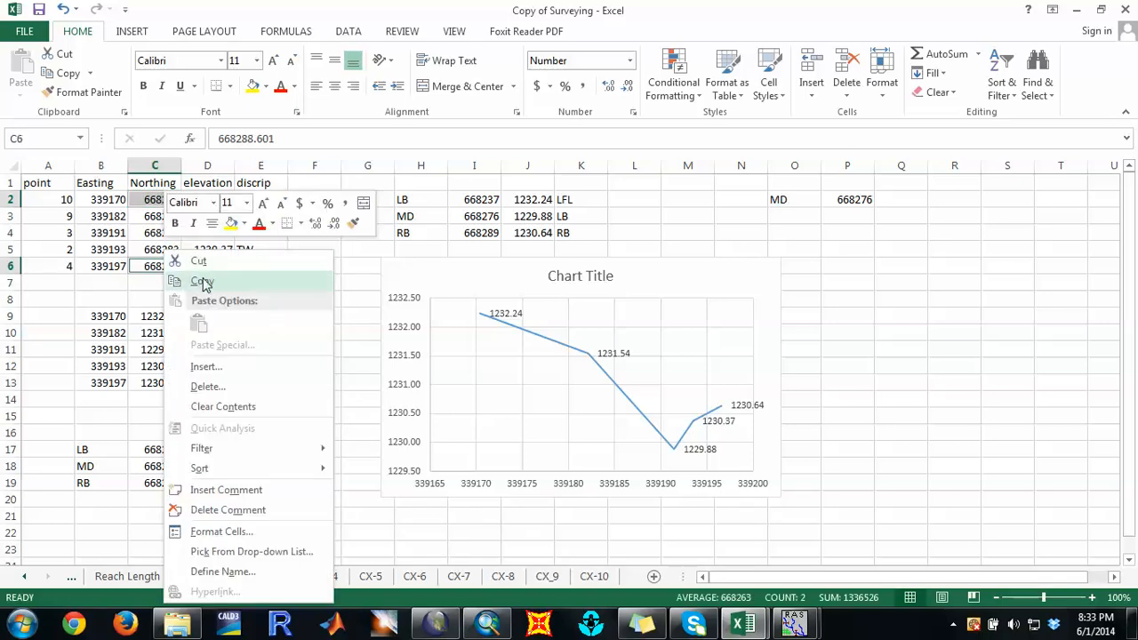
left_click(206, 279)
left_click(956, 200)
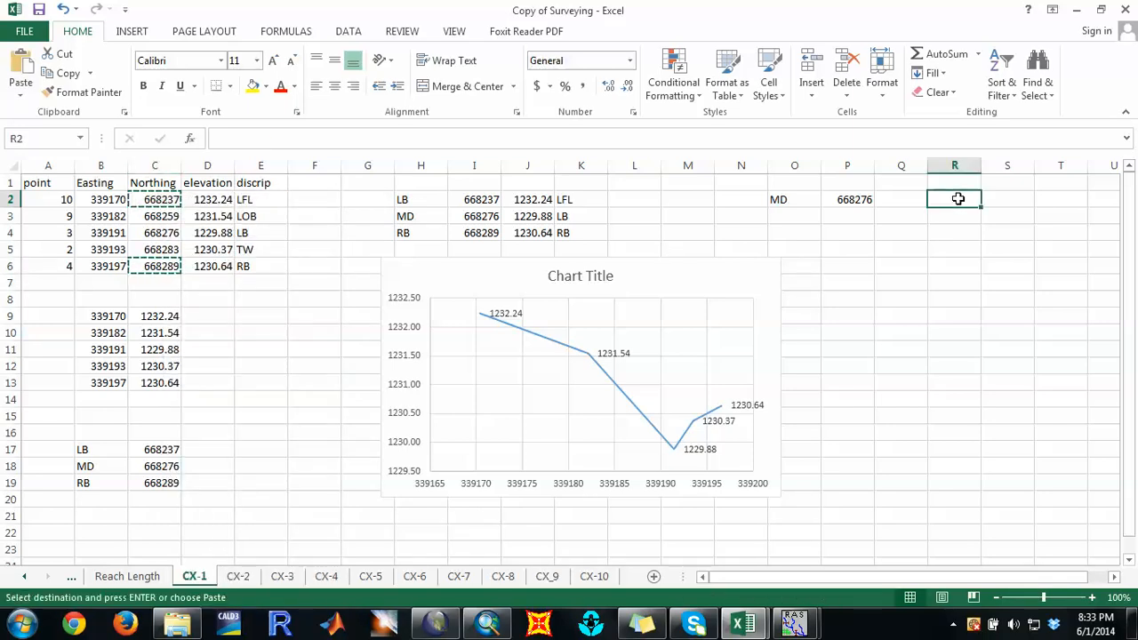
right_click(957, 199)
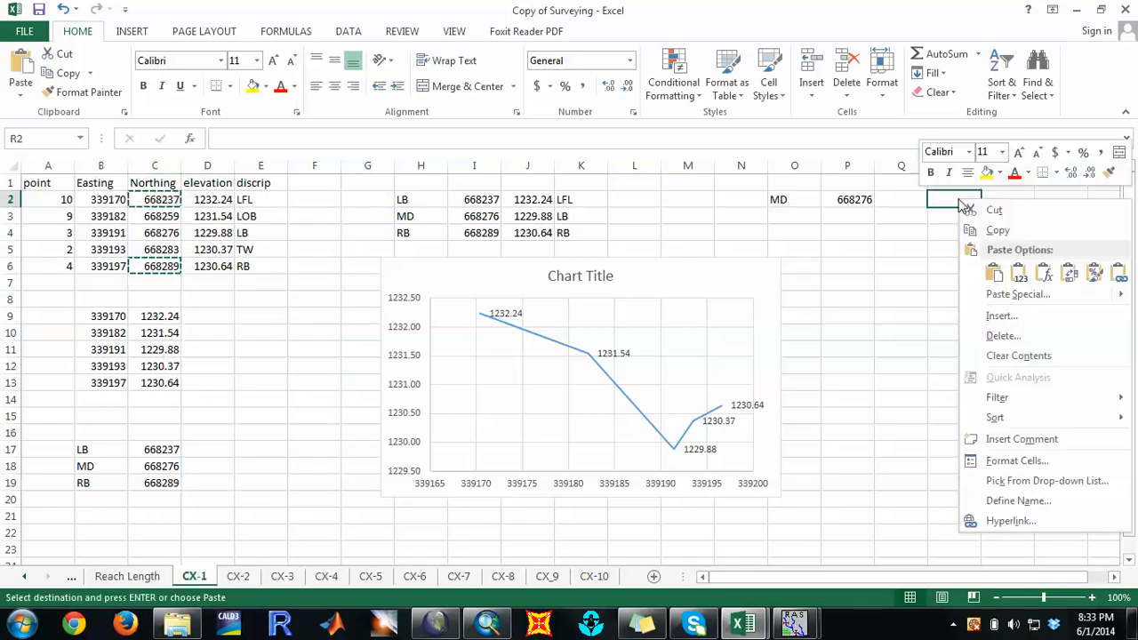
left_click(993, 274)
Step: Move the last point's Northing to R4 and the MD label with its Northing to Q3:R3
left_click(959, 231)
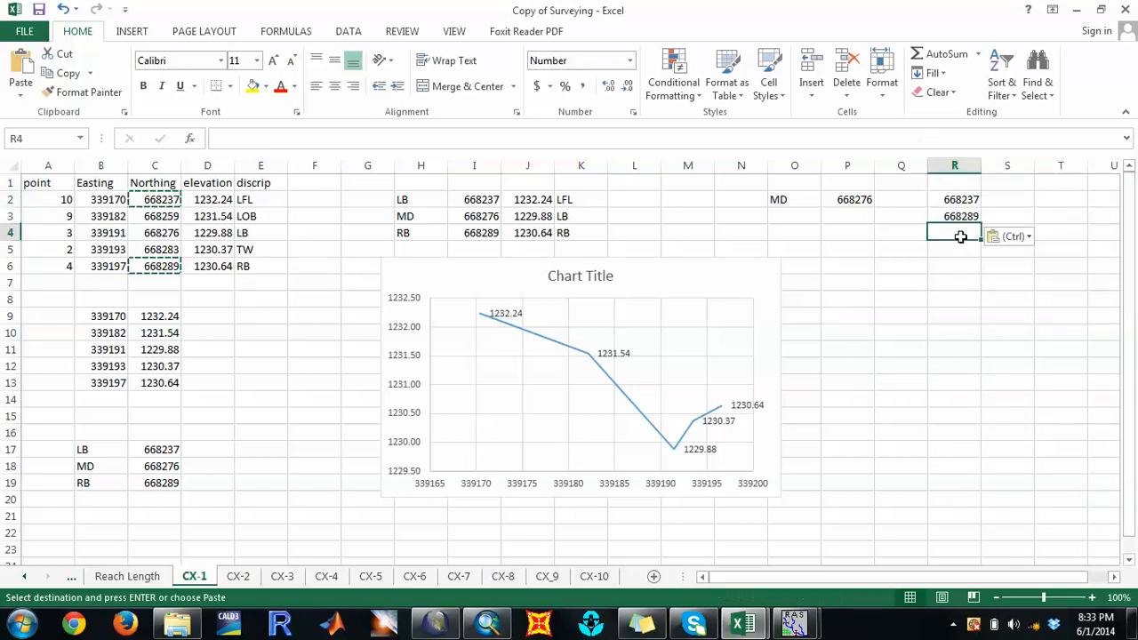
left_click(950, 218)
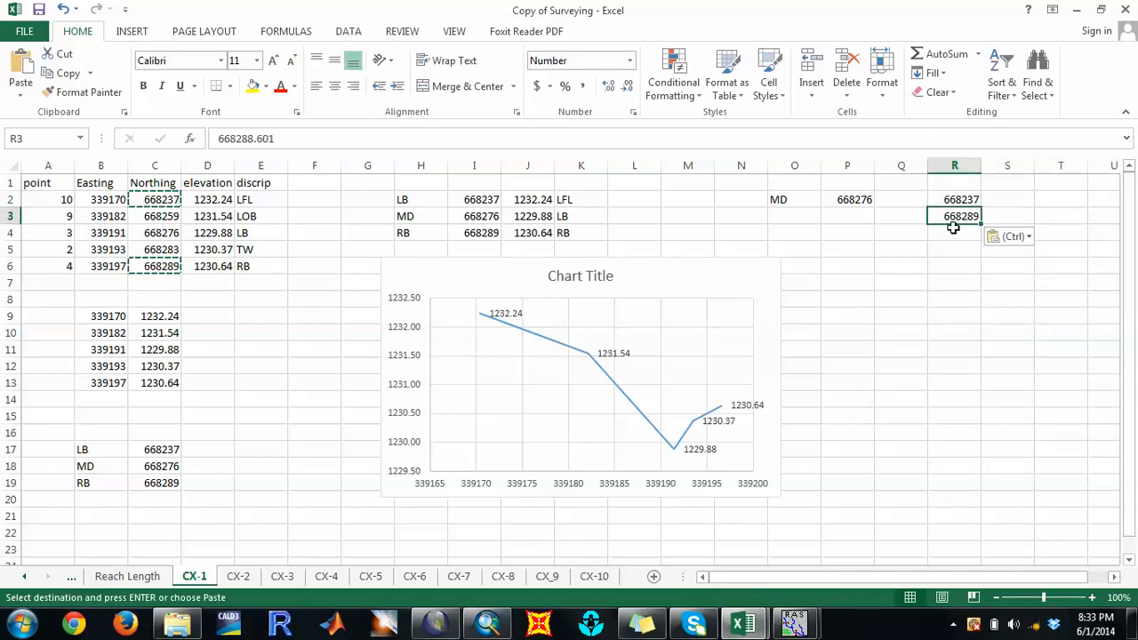
left_click_drag(955, 232, 954, 240)
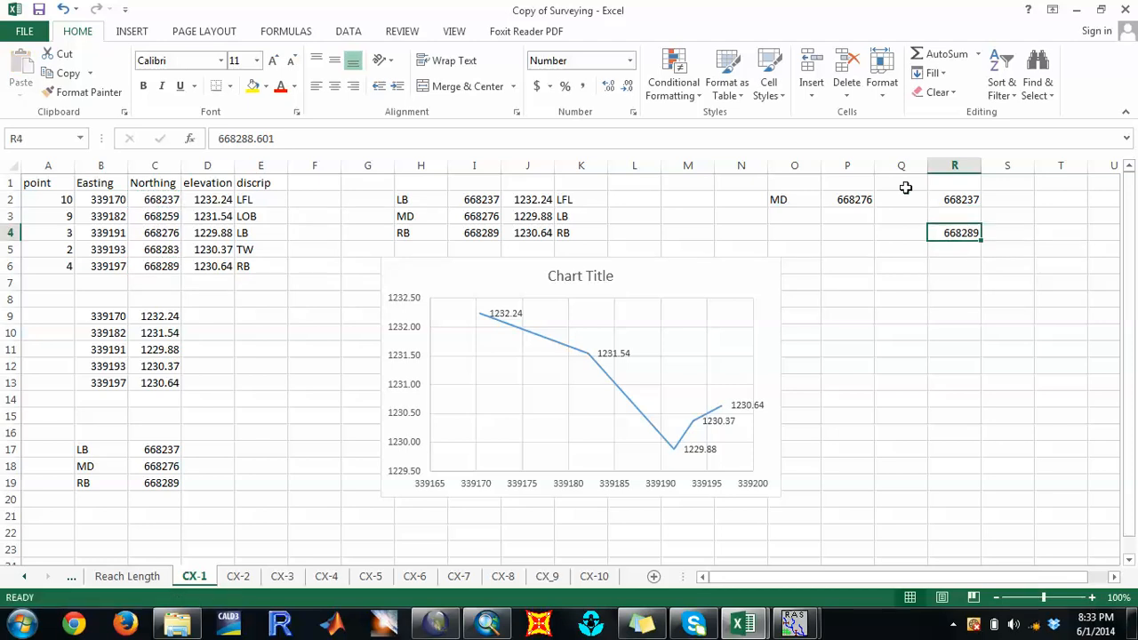
left_click(846, 202)
left_click_drag(792, 198, 953, 229)
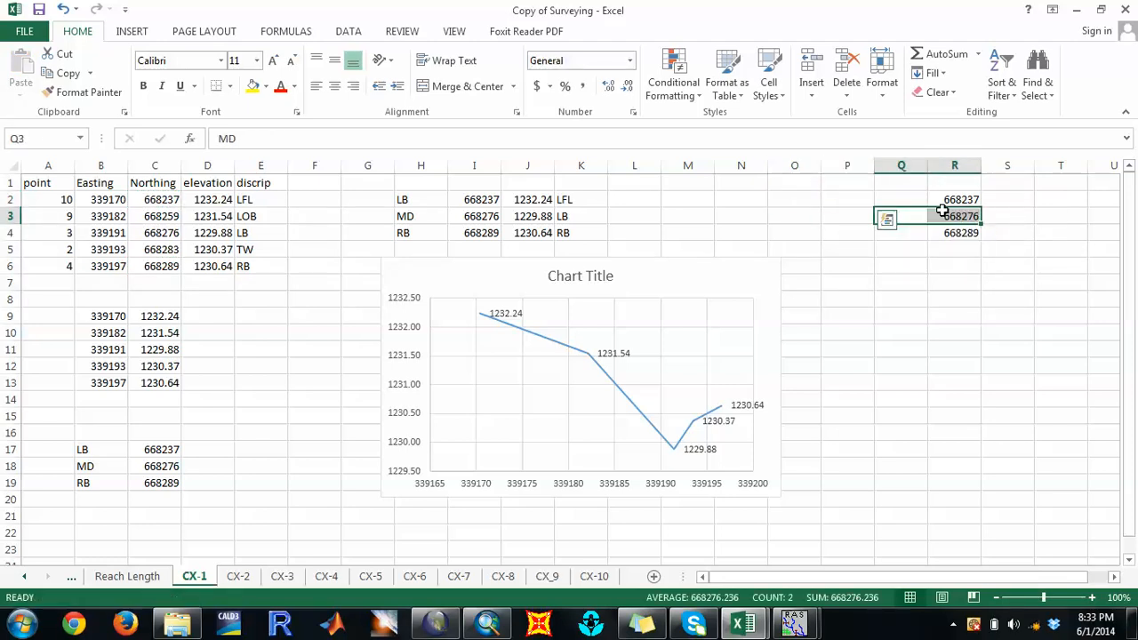
Step: Enter the label LB in cell Q2 and RB in cell Q4 beside their Northings
left_click(918, 201)
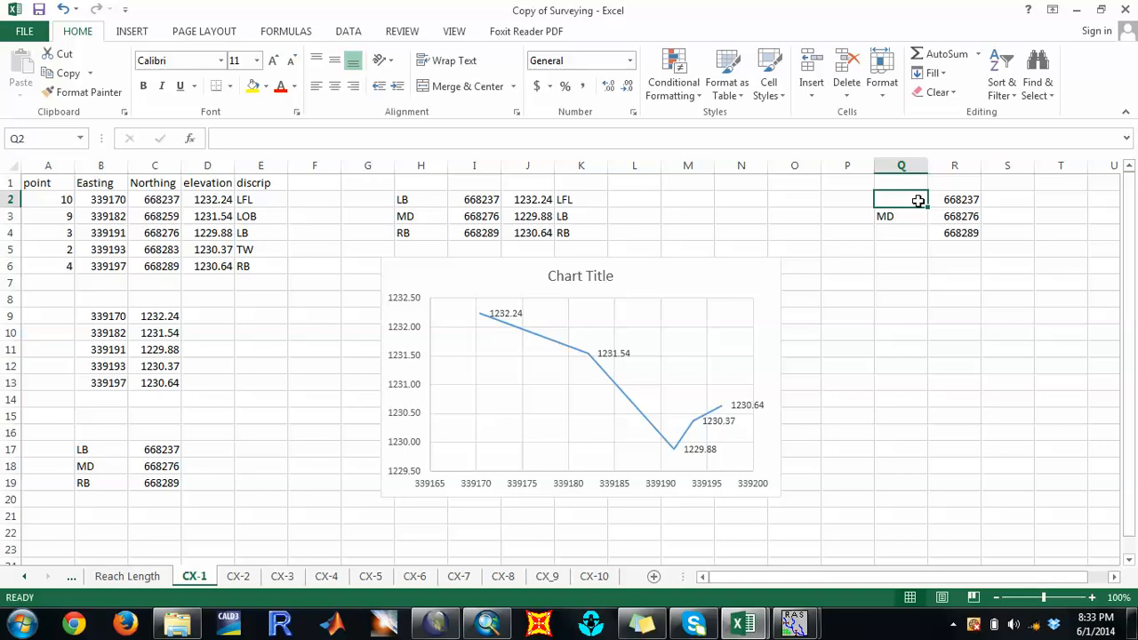
type("LB")
key("Return")
key("Return")
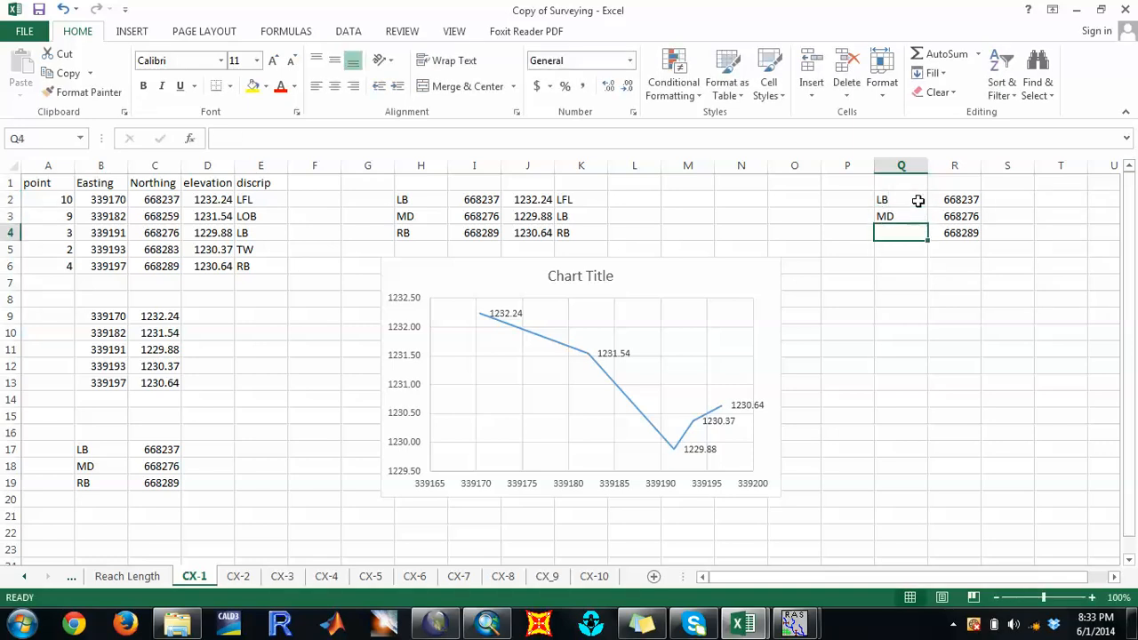
type("RB")
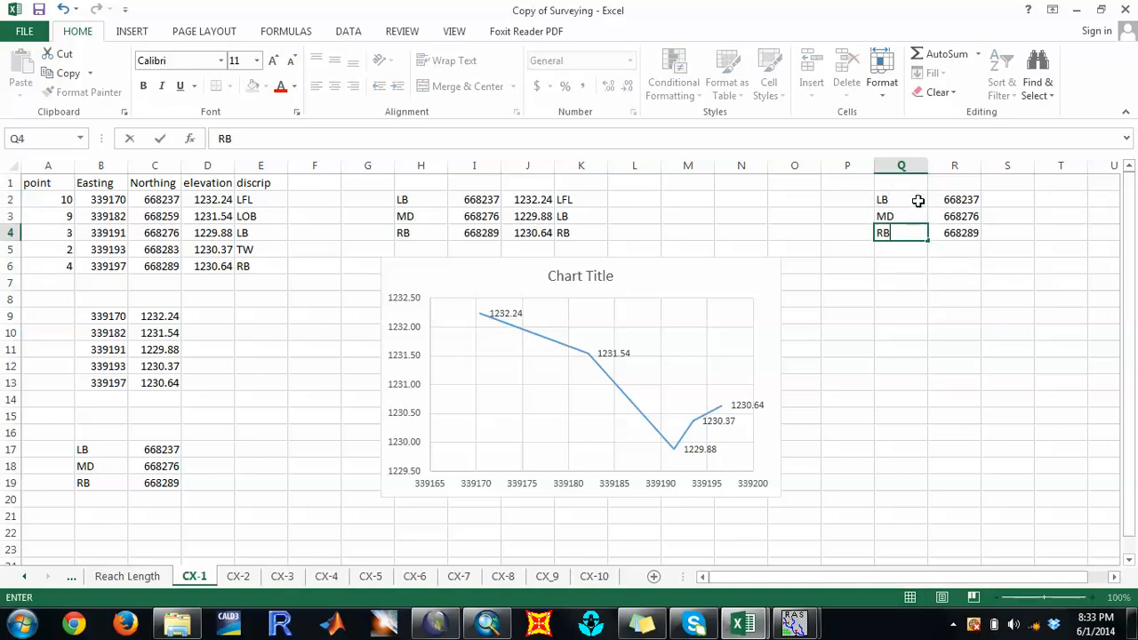
key("Return")
left_click(896, 201)
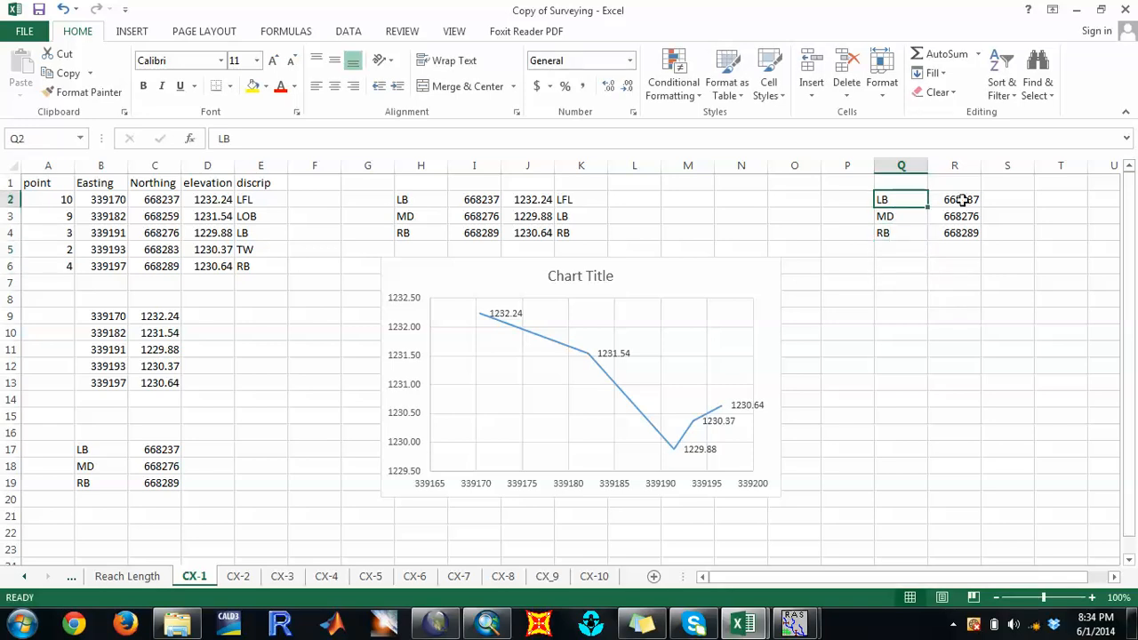
left_click(989, 231)
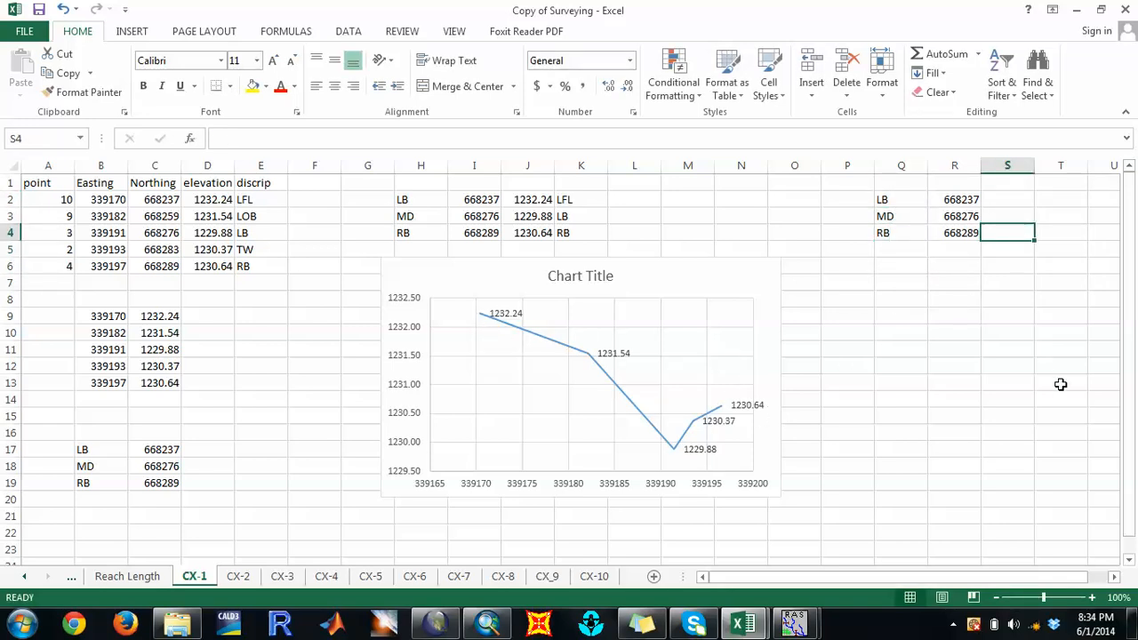
Step: Check the LB, MD and RB rows on sheet CX-2, and add data labels to the profile line on the CX-3 chart
left_click(238, 576)
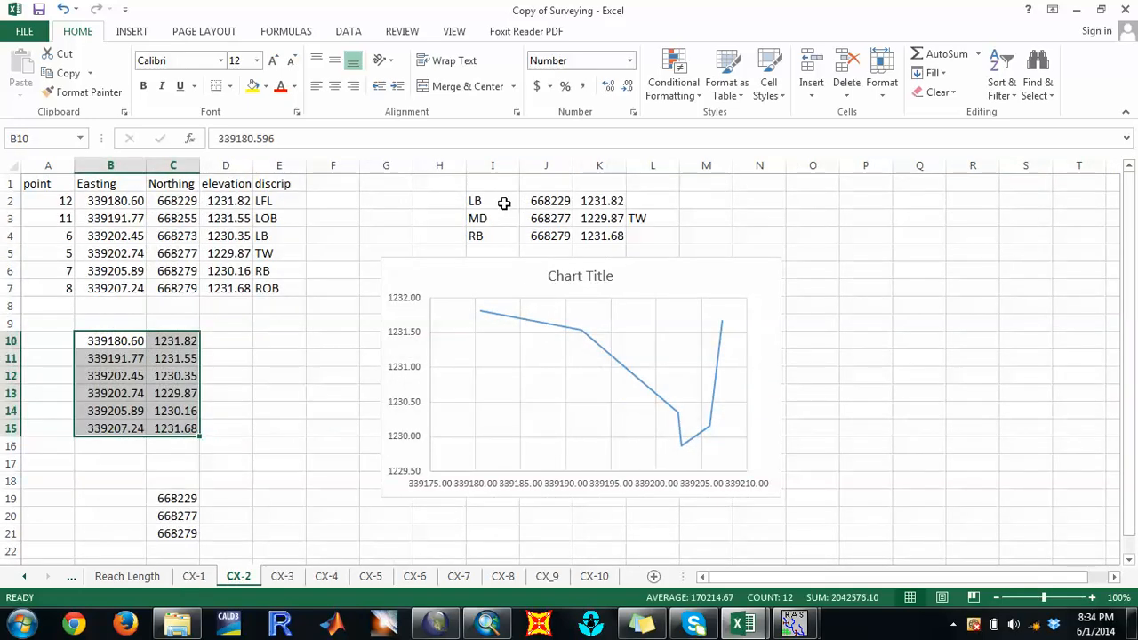
left_click_drag(532, 197, 597, 232)
left_click(283, 576)
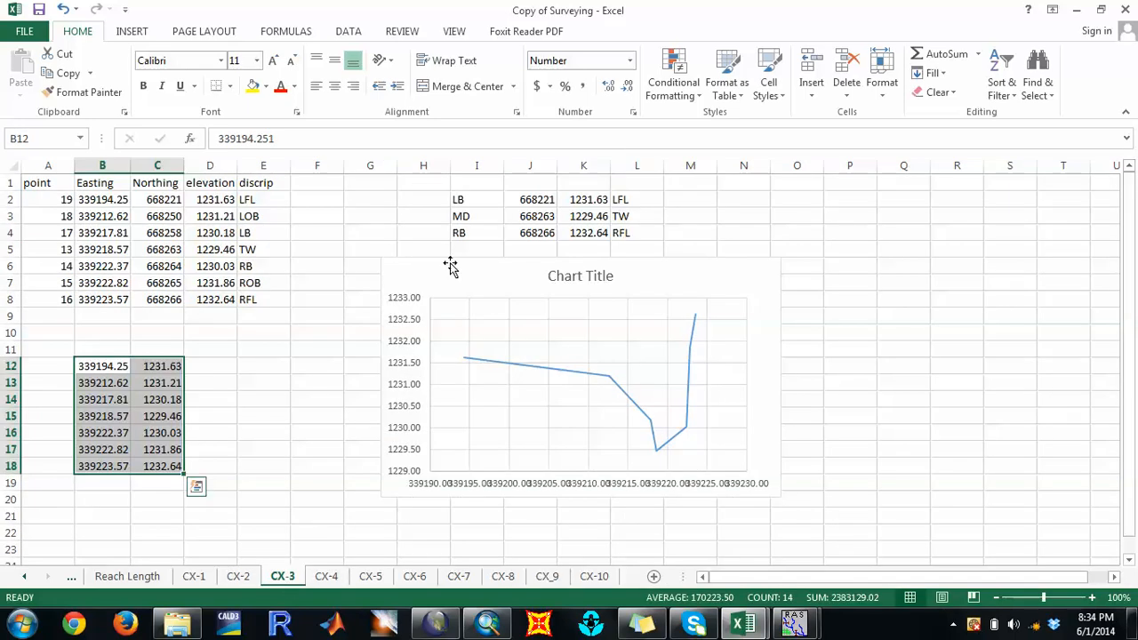
left_click(491, 366)
right_click(491, 365)
mouse_move(521, 480)
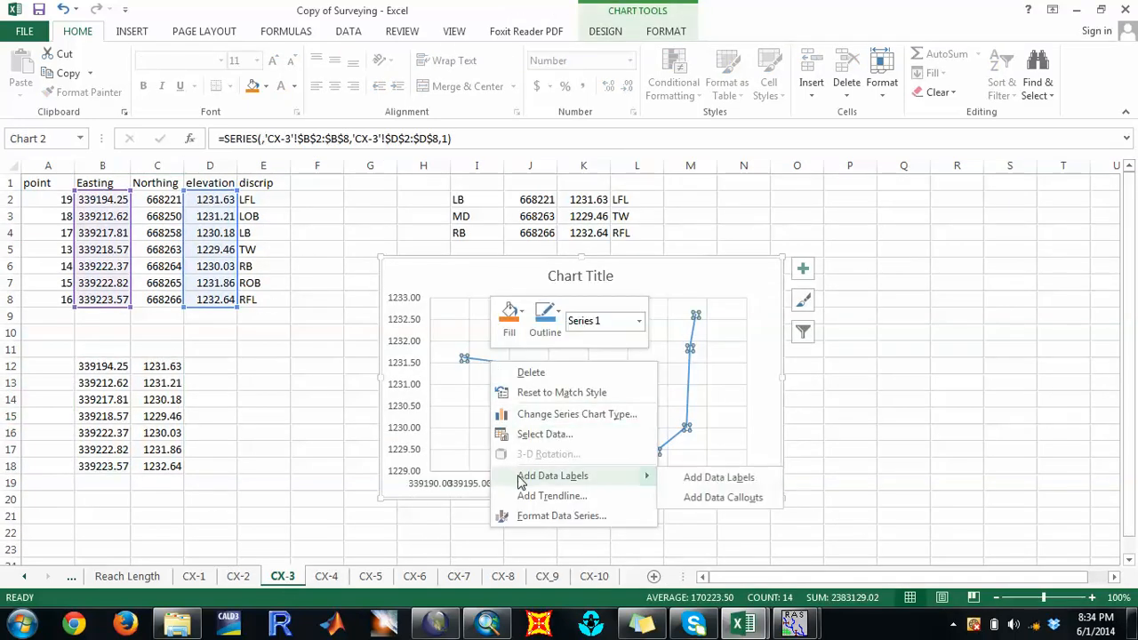
left_click(718, 479)
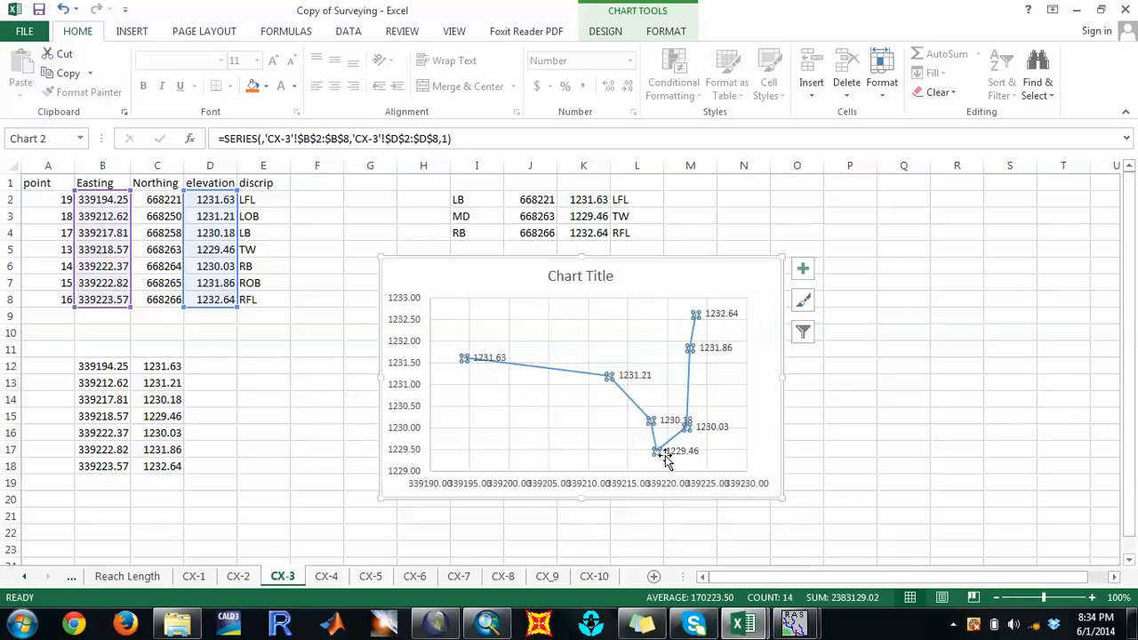
left_click(868, 464)
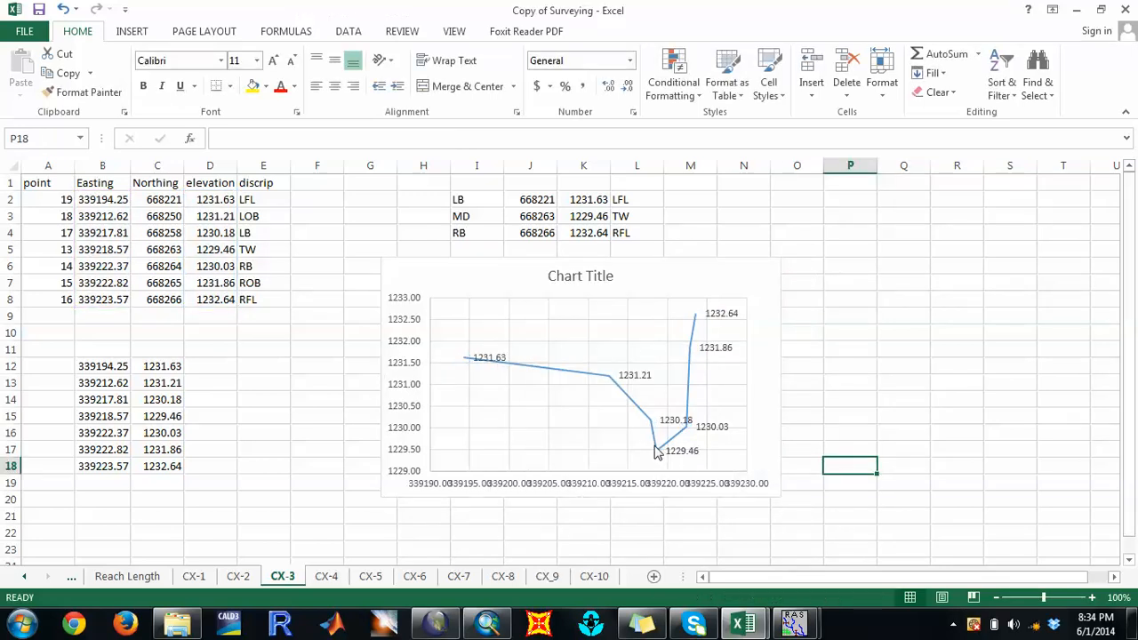
Step: Compare the Northings of the lowest point and both end points in the CX-3 survey table with the LB, MD and RB summary in J2:J4
left_click(226, 254)
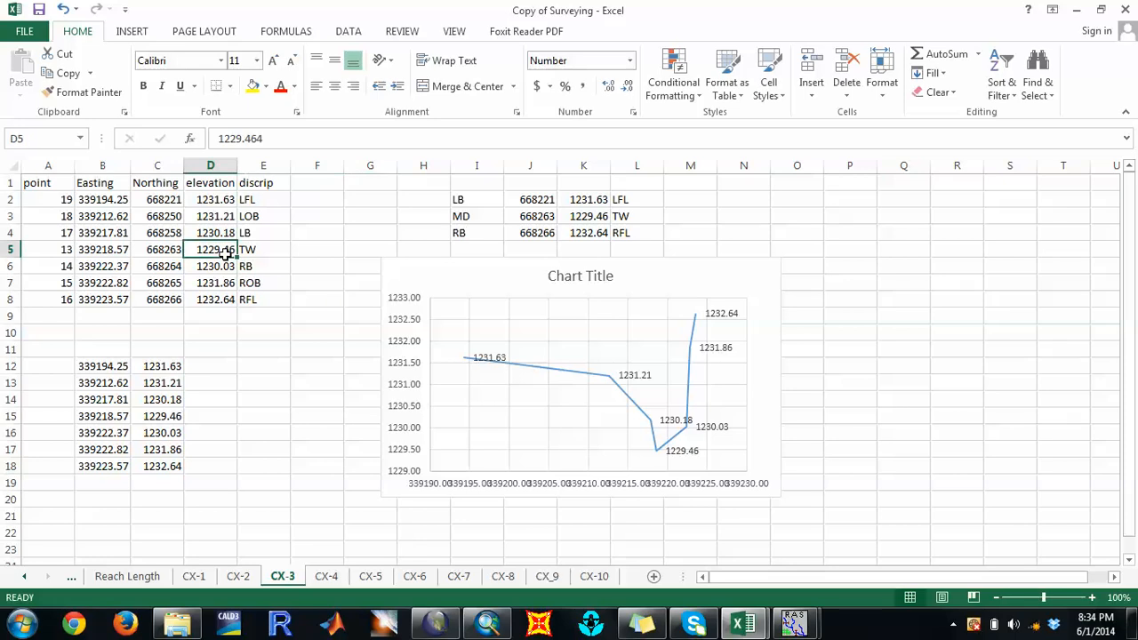
left_click(158, 252)
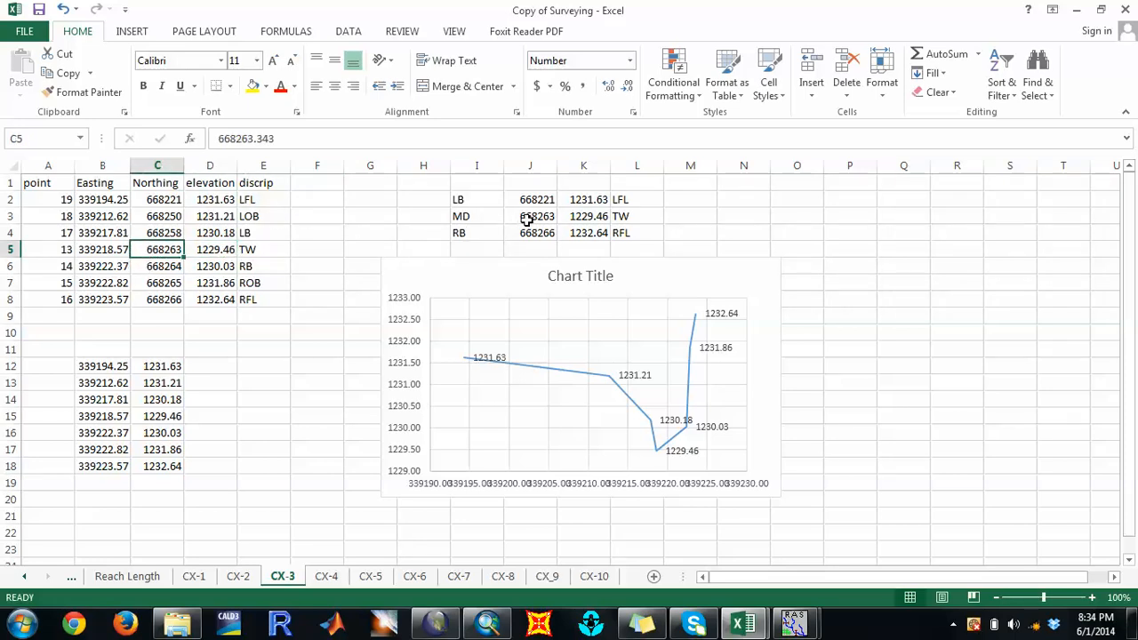
left_click(529, 219)
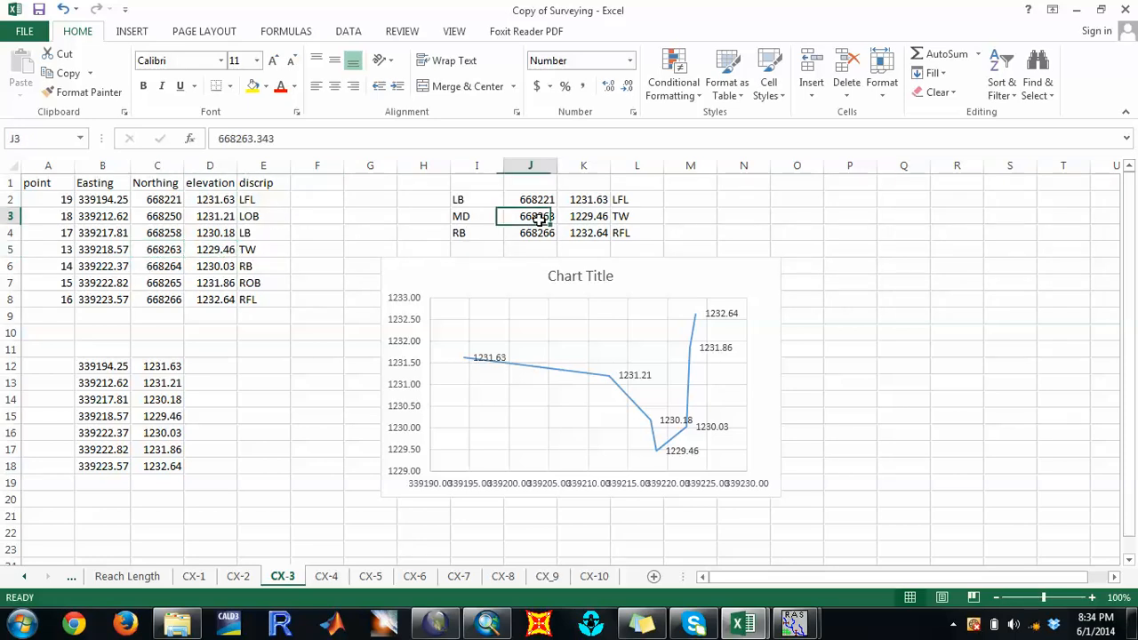
left_click(460, 199)
left_click(469, 233)
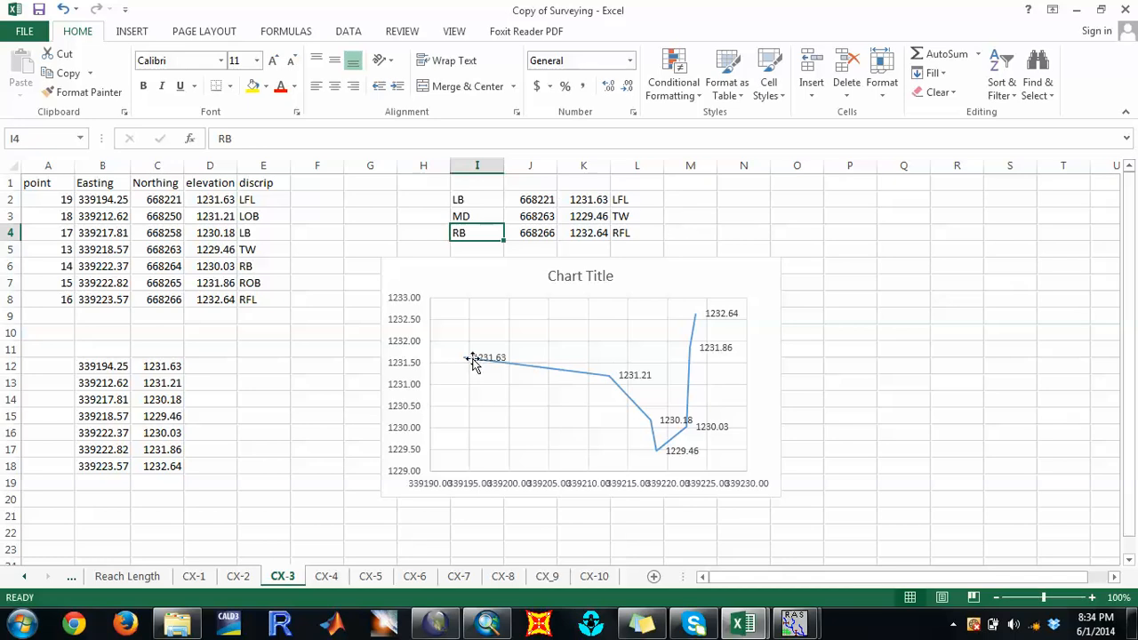
left_click(189, 201)
left_click(160, 200)
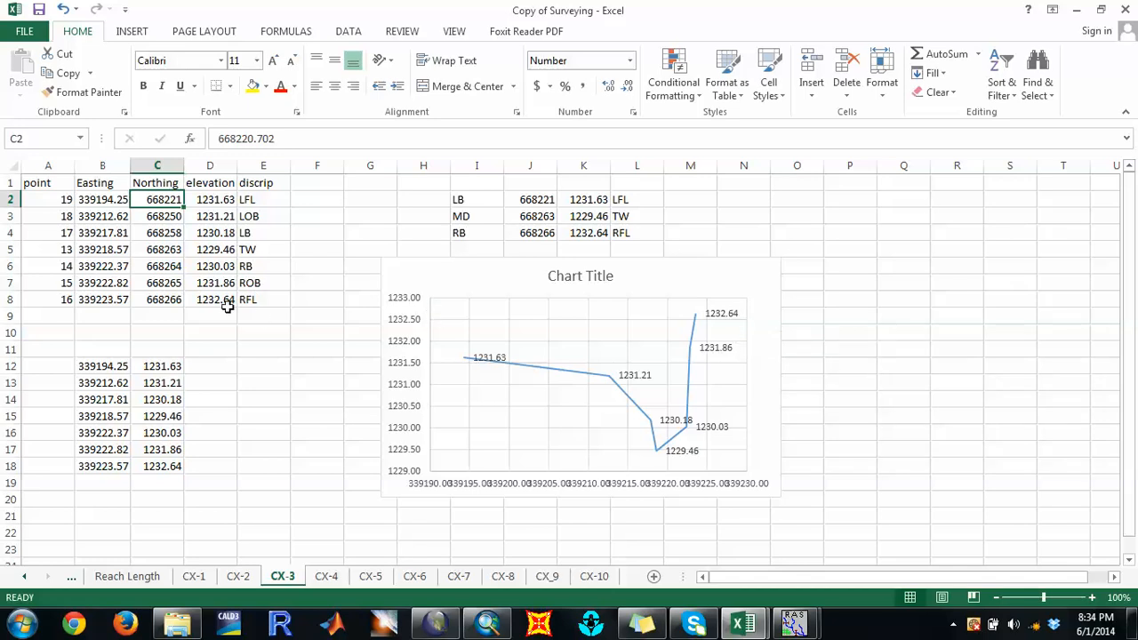
left_click(173, 300)
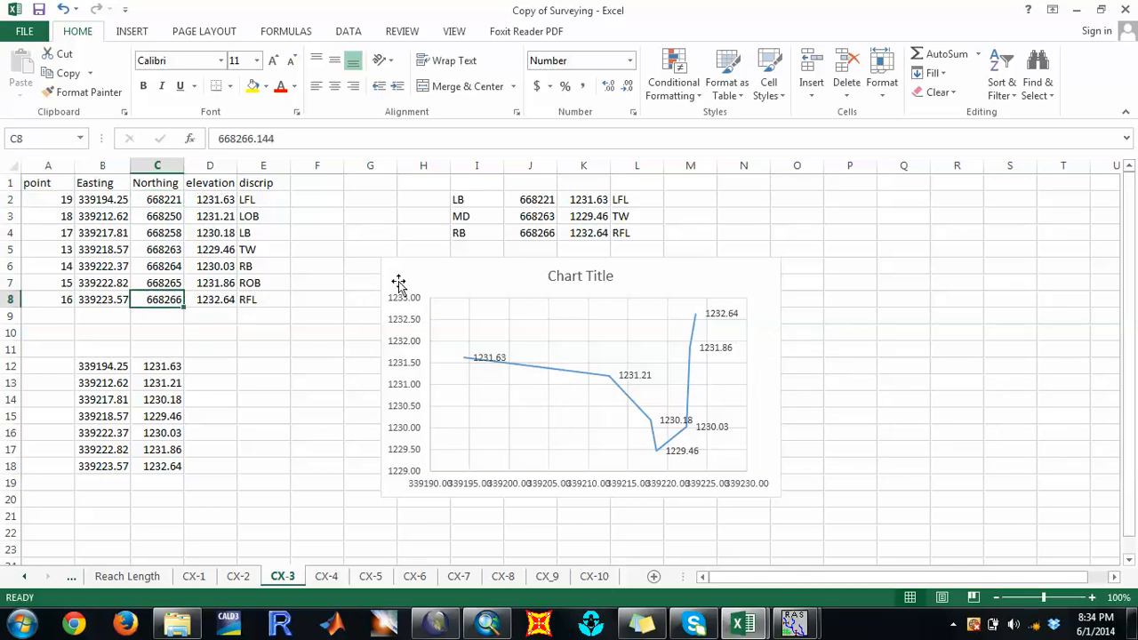
left_click_drag(520, 206, 599, 234)
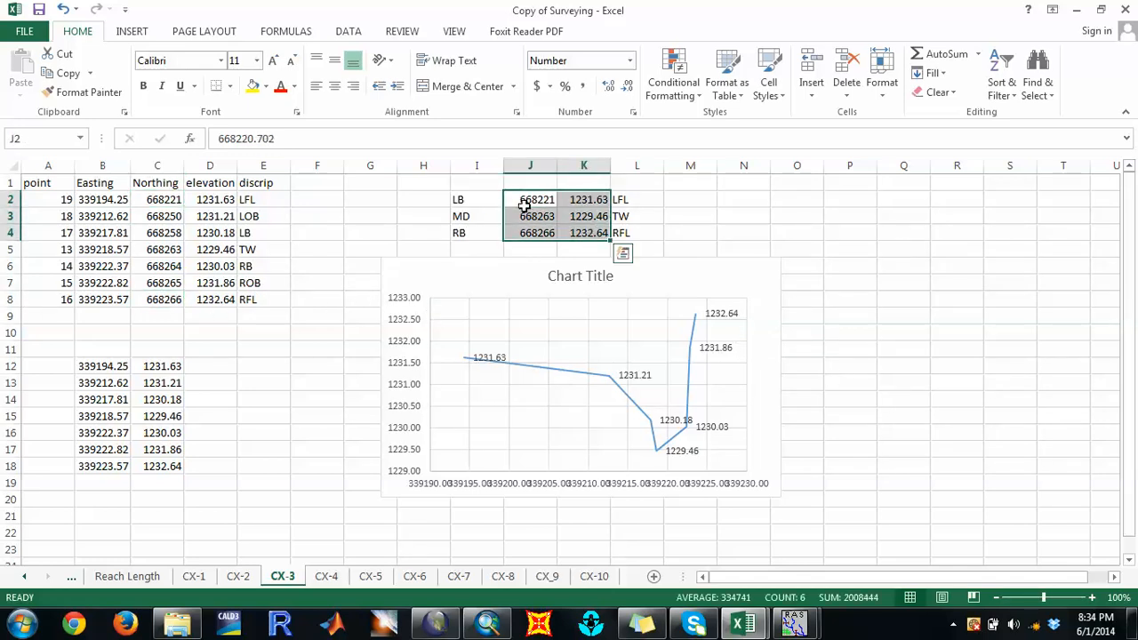
left_click_drag(530, 201, 524, 224)
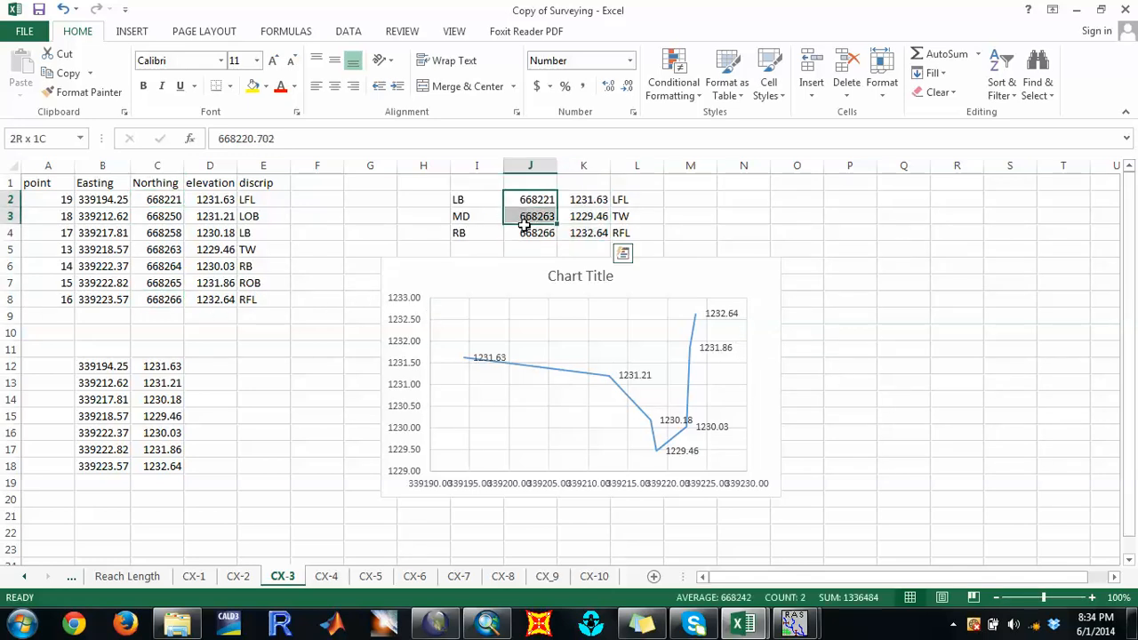
Step: Look through sheets CX-4 to CX-7 to see which cross sections already have a table of bank and mid-channel Northings
left_click(334, 578)
left_click(538, 219)
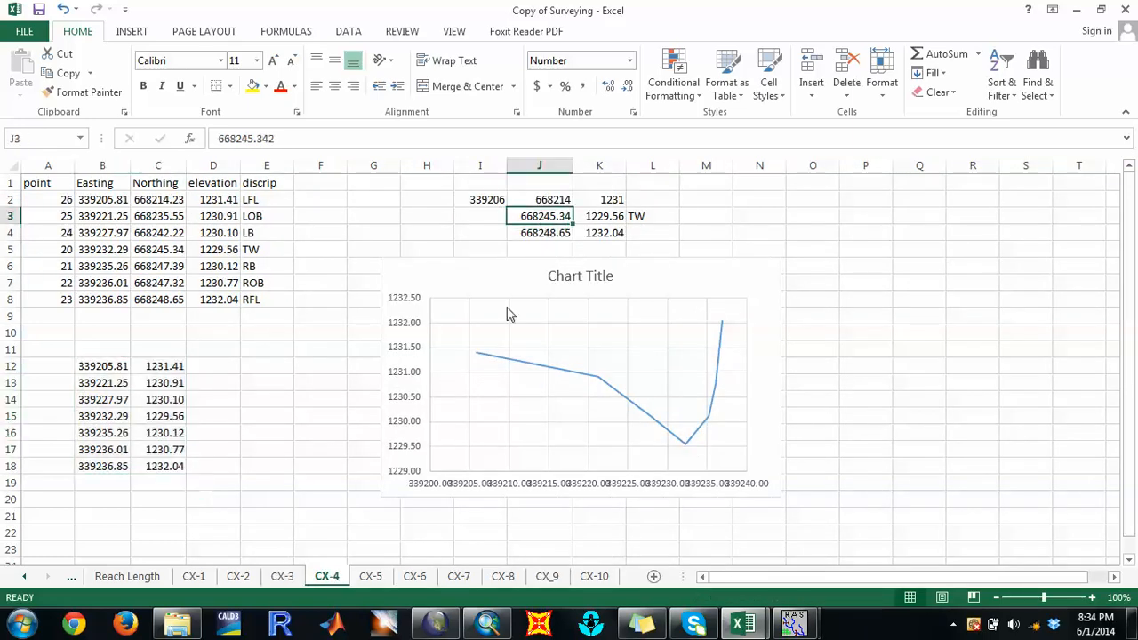
left_click(373, 578)
left_click(414, 578)
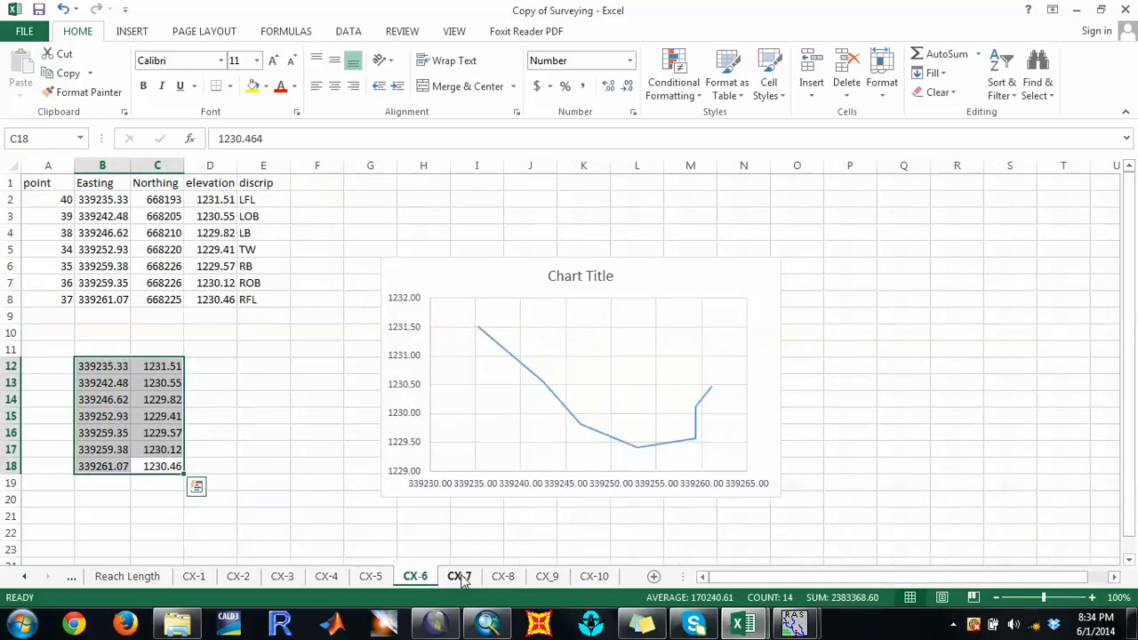
left_click(461, 578)
left_click(412, 578)
left_click(373, 577)
left_click(402, 535)
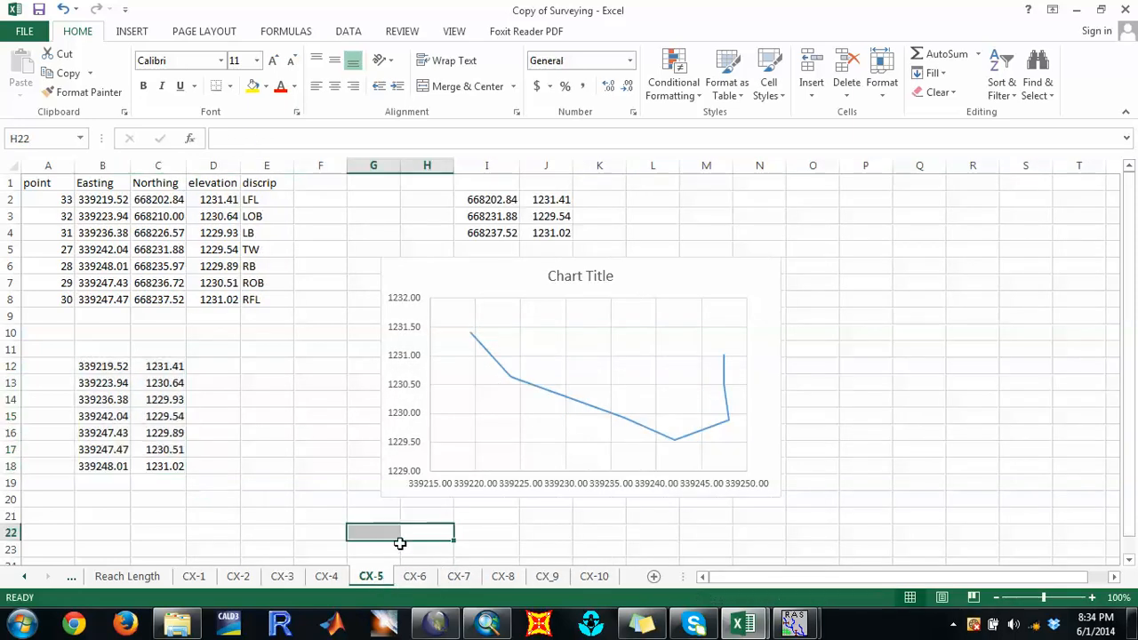
Step: Add data labels to the profile line on the CX-6 chart
left_click(404, 577)
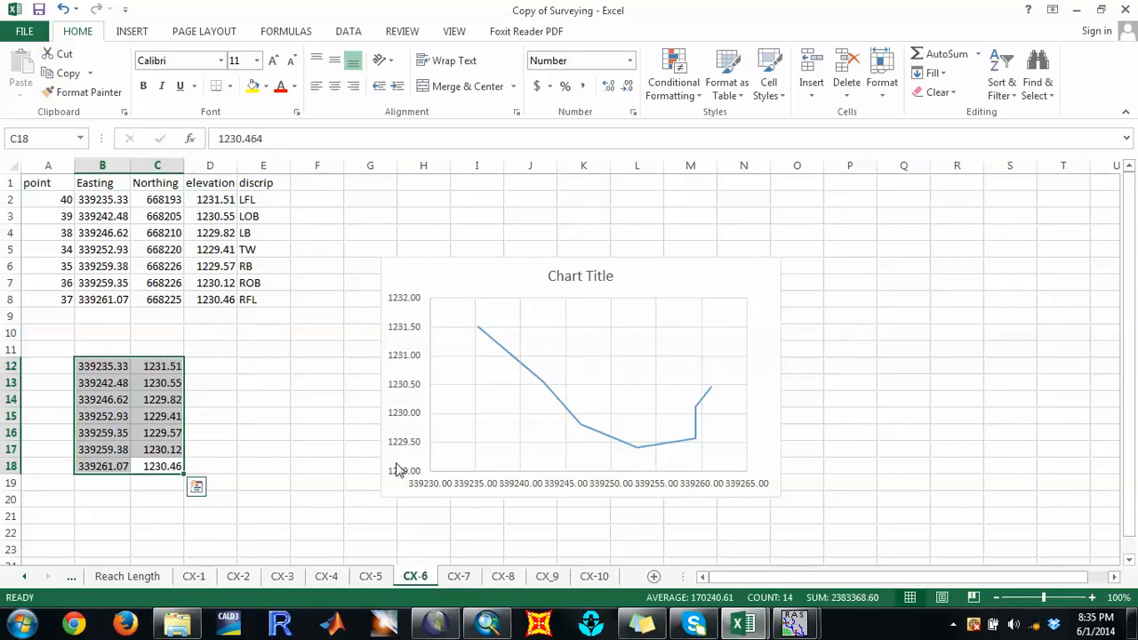
left_click(504, 359)
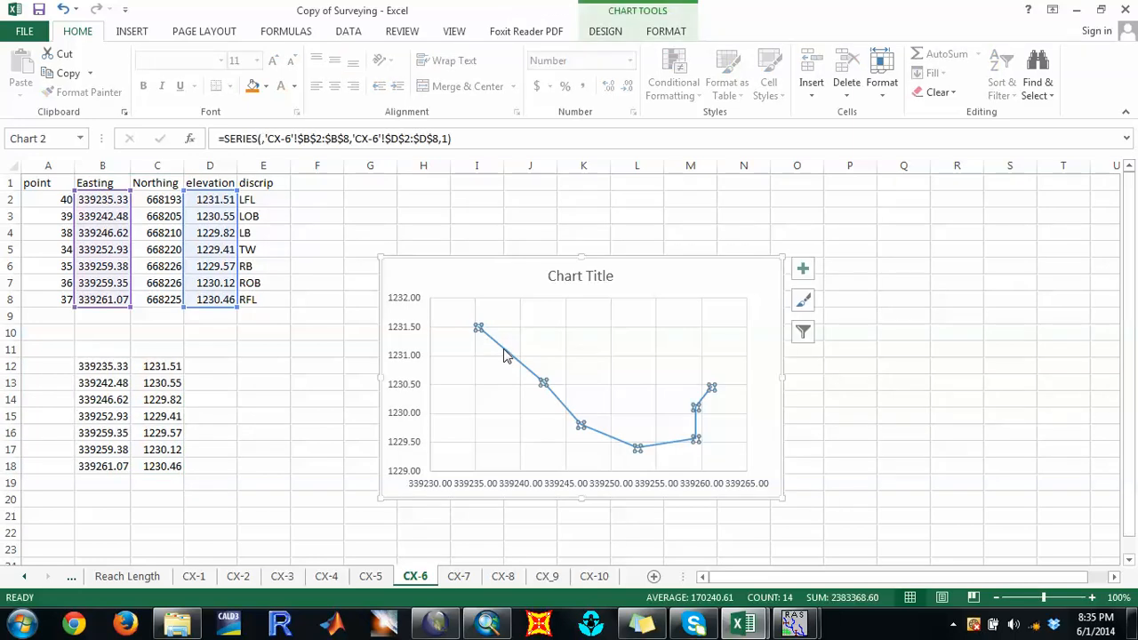
right_click(504, 356)
mouse_move(587, 463)
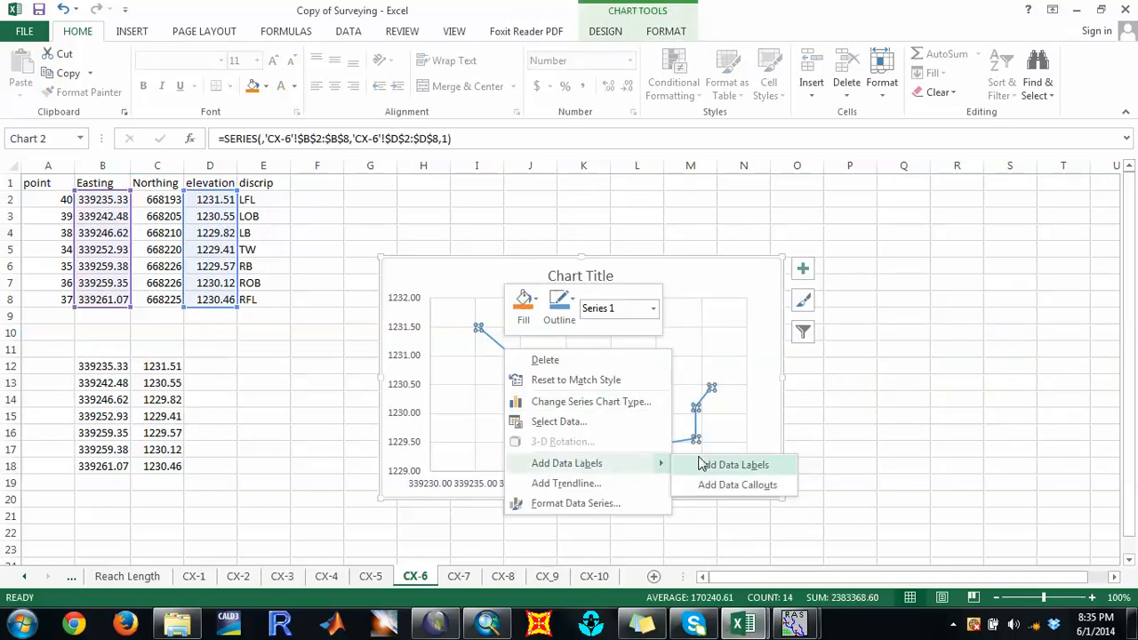
left_click(702, 464)
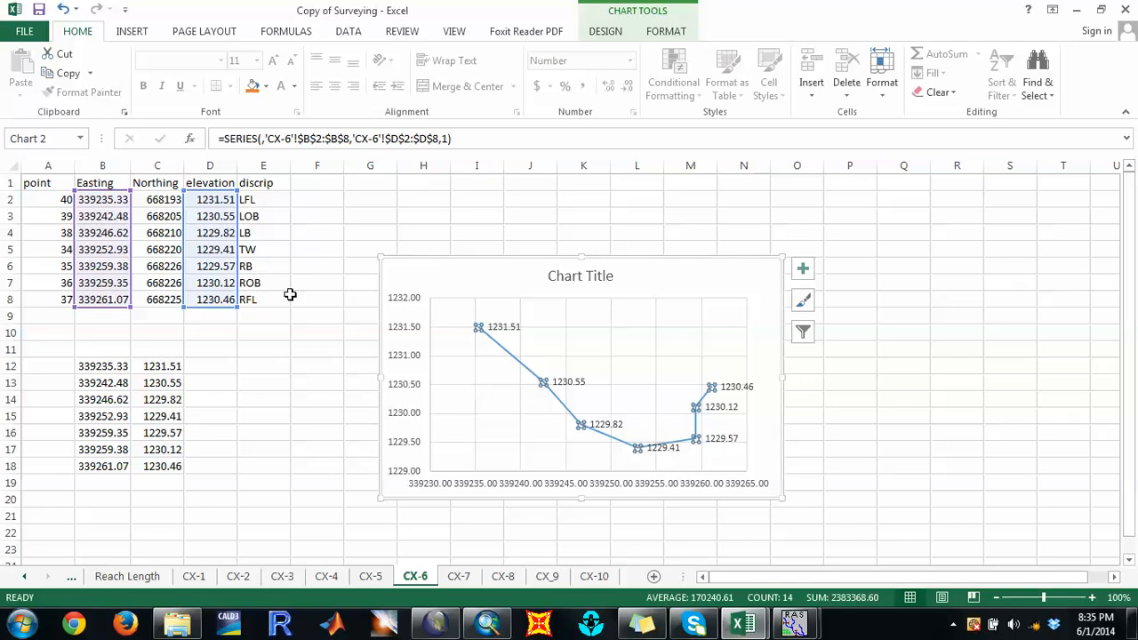
Step: Copy the Northings of the first, lowest and last CX-6 points from C2, C5 and C8 to L1:L3
left_click(222, 251)
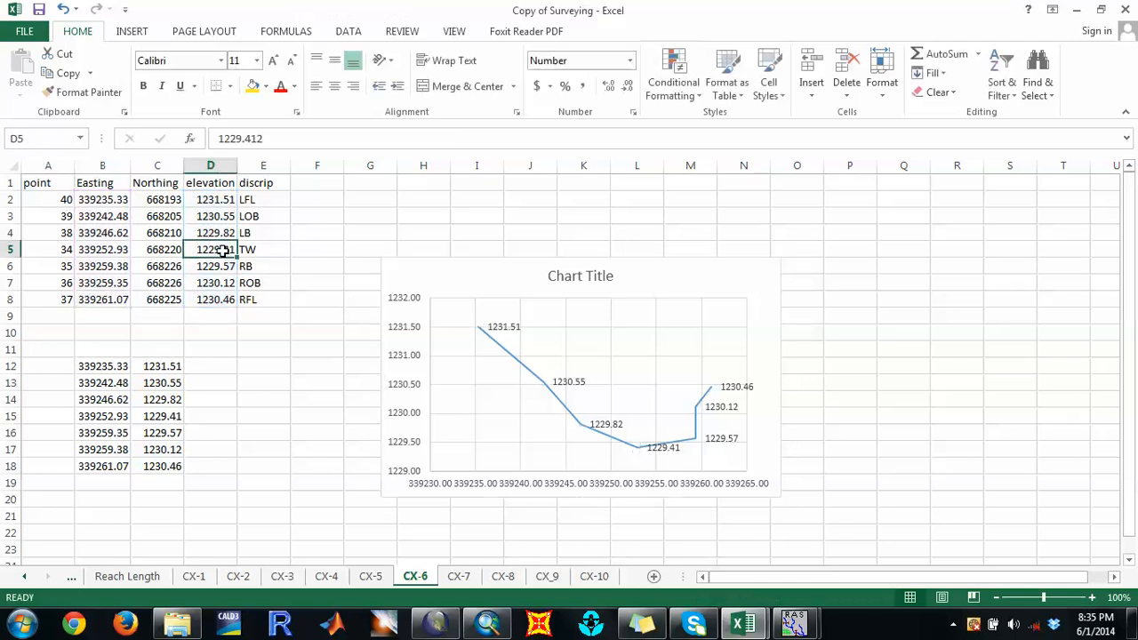
left_click(169, 250)
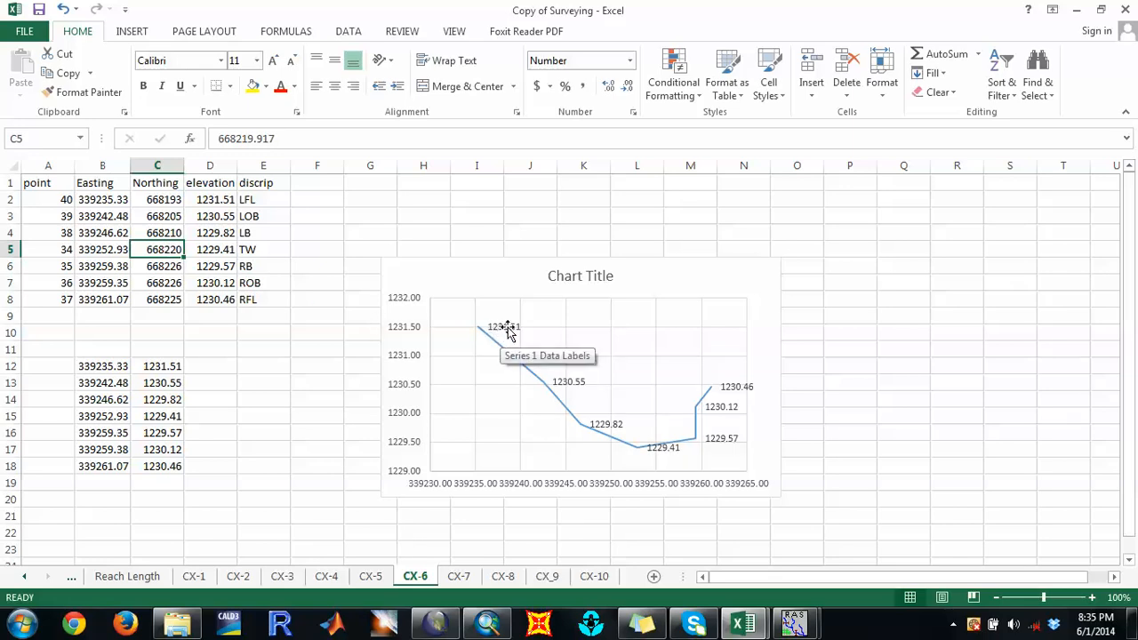
left_click(175, 199, "ctrl")
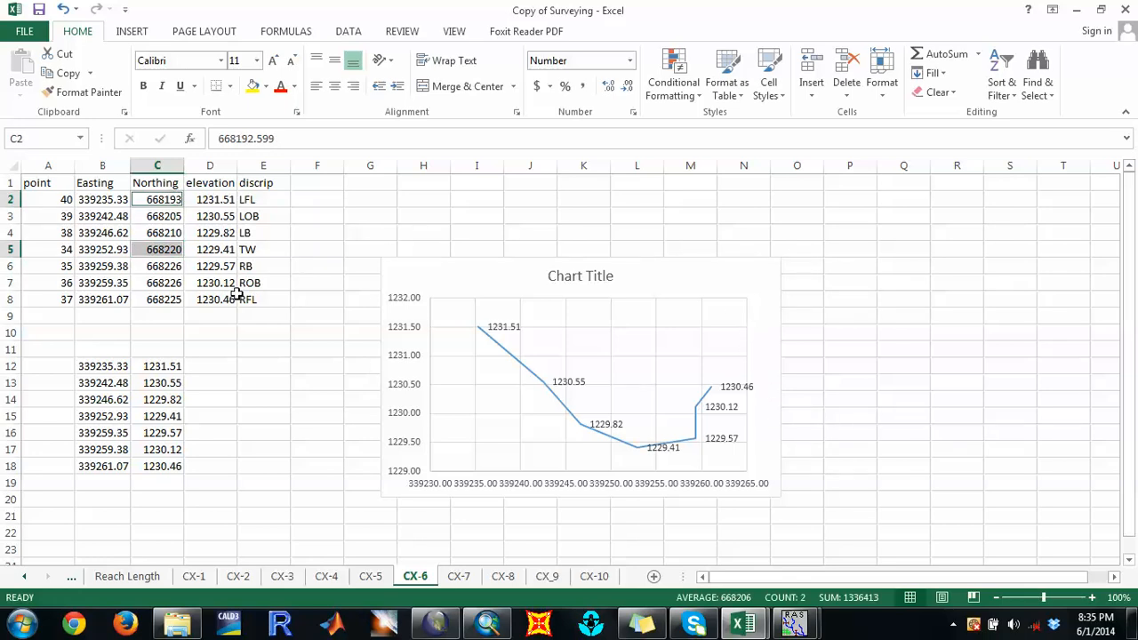
left_click(168, 299, "ctrl")
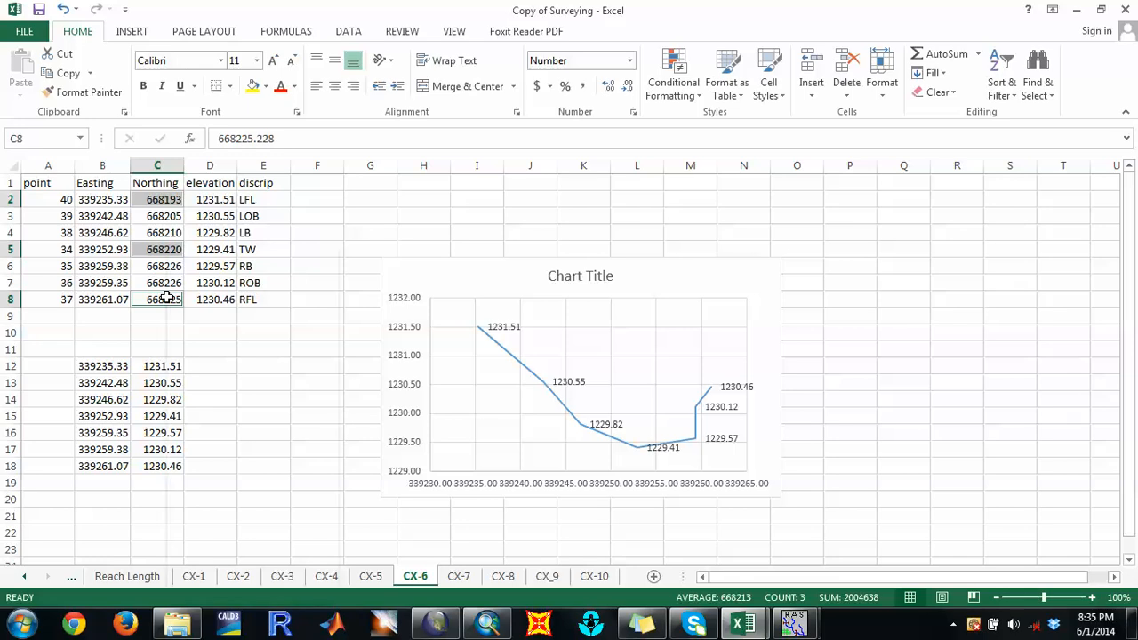
right_click(167, 298)
left_click(223, 288)
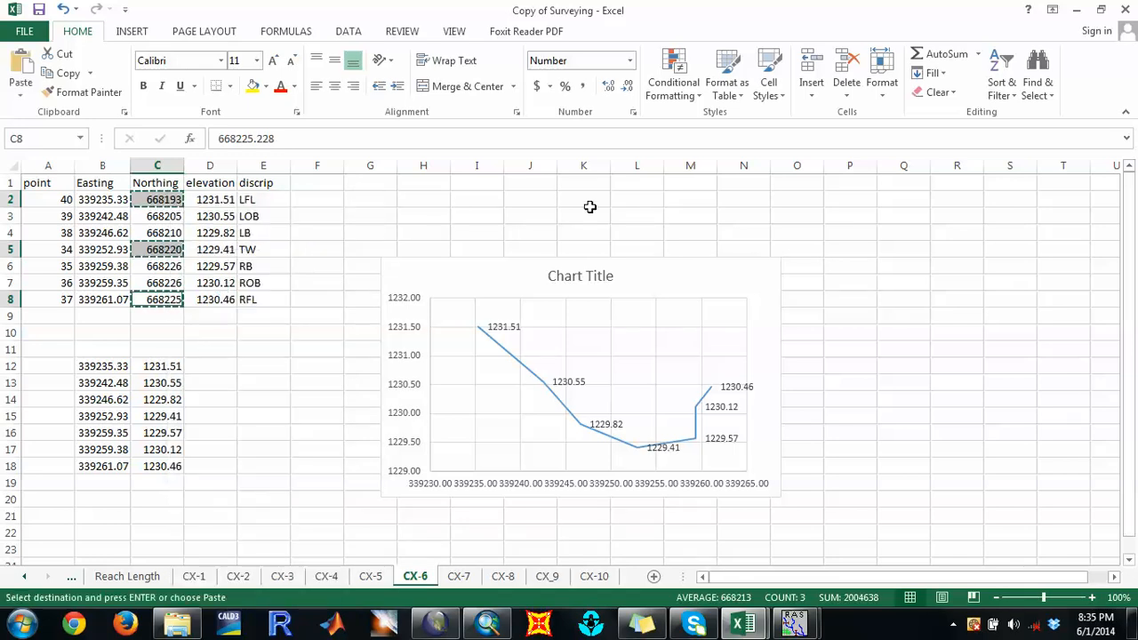
left_click(647, 187)
key("ctrl+v")
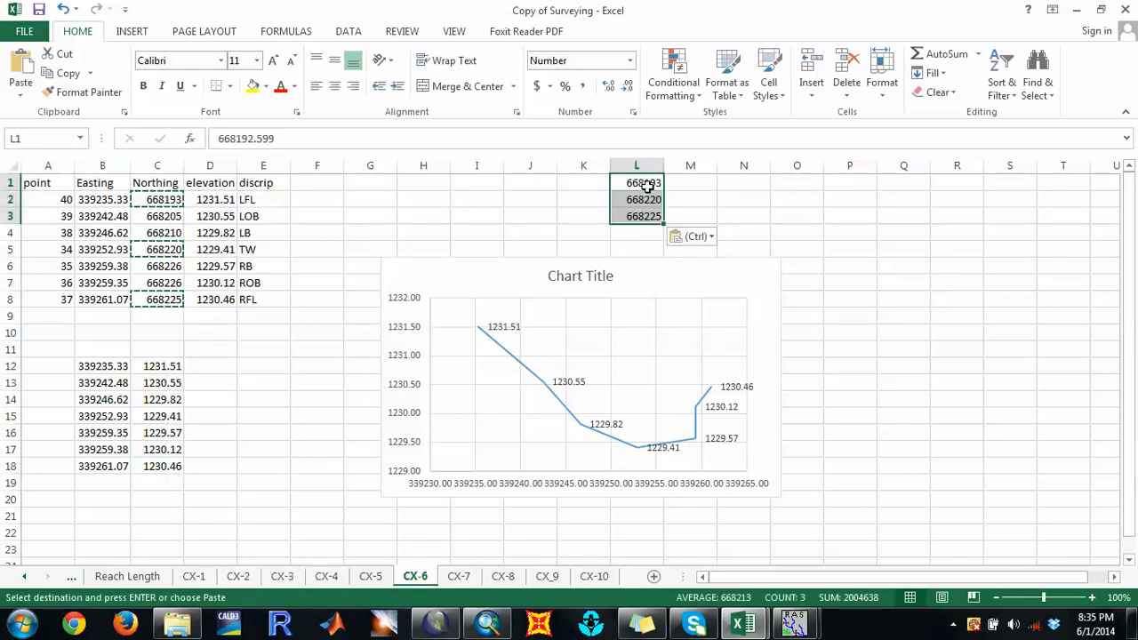
Step: Label the three CX-6 Northings in L1:L3 as LB, MD and RB in cells K1:K3
left_click(580, 180)
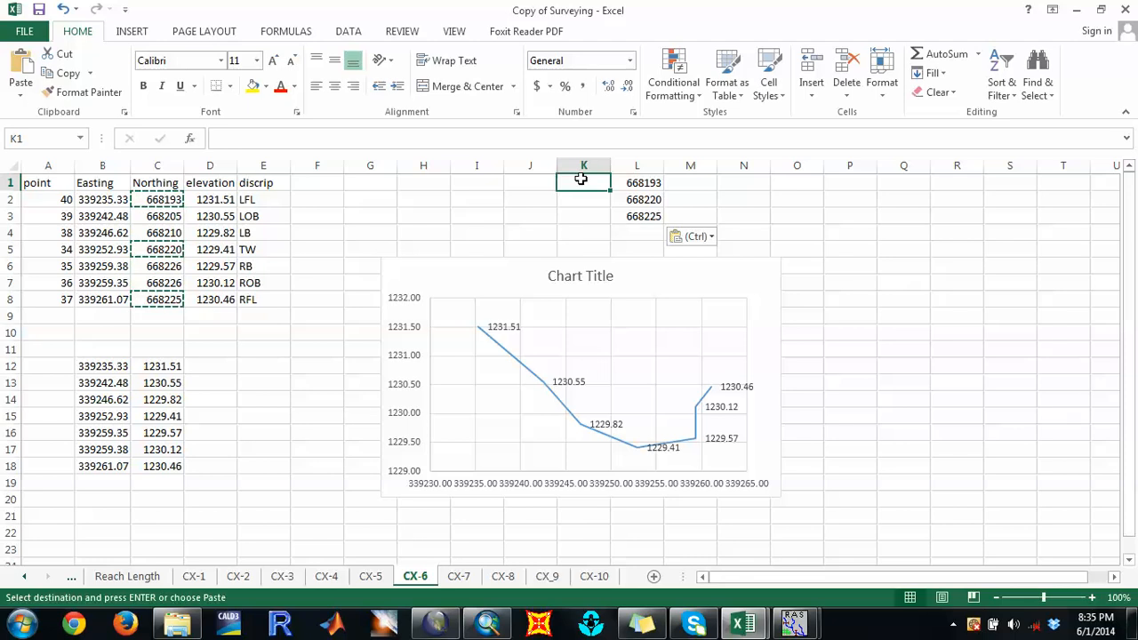
type("LB")
key("Return")
type("R")
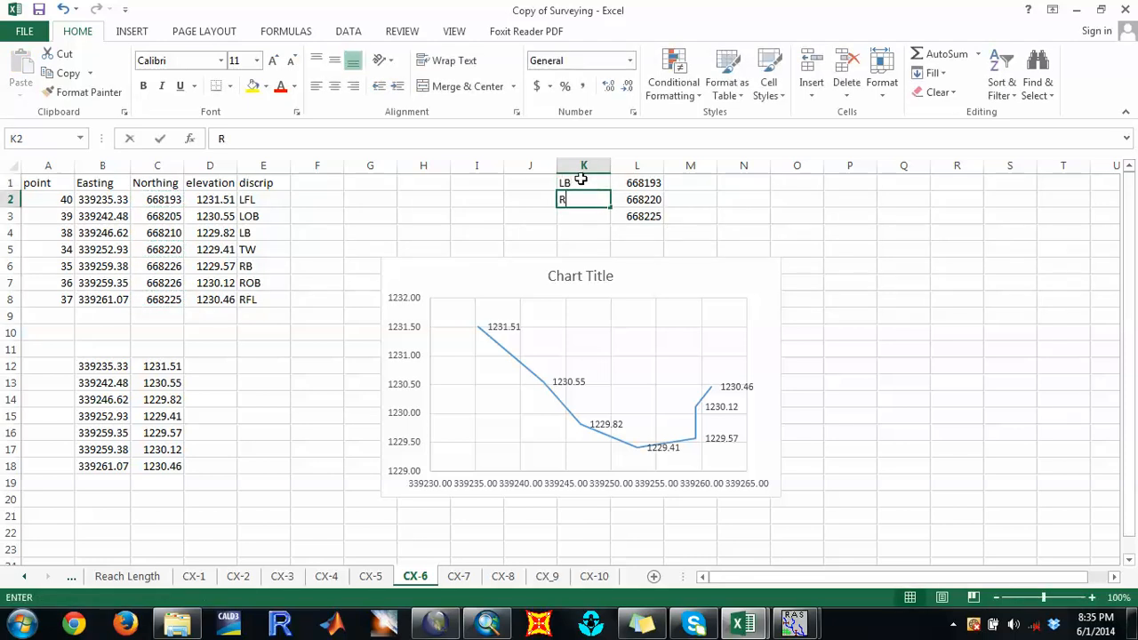
type("D")
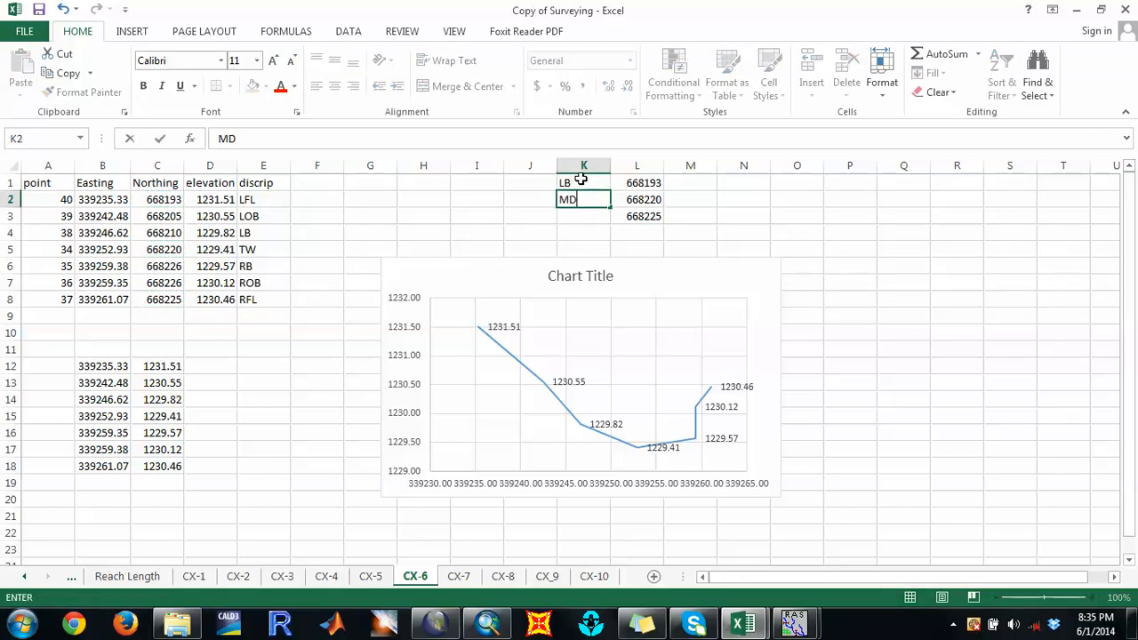
key("Return")
type("RB")
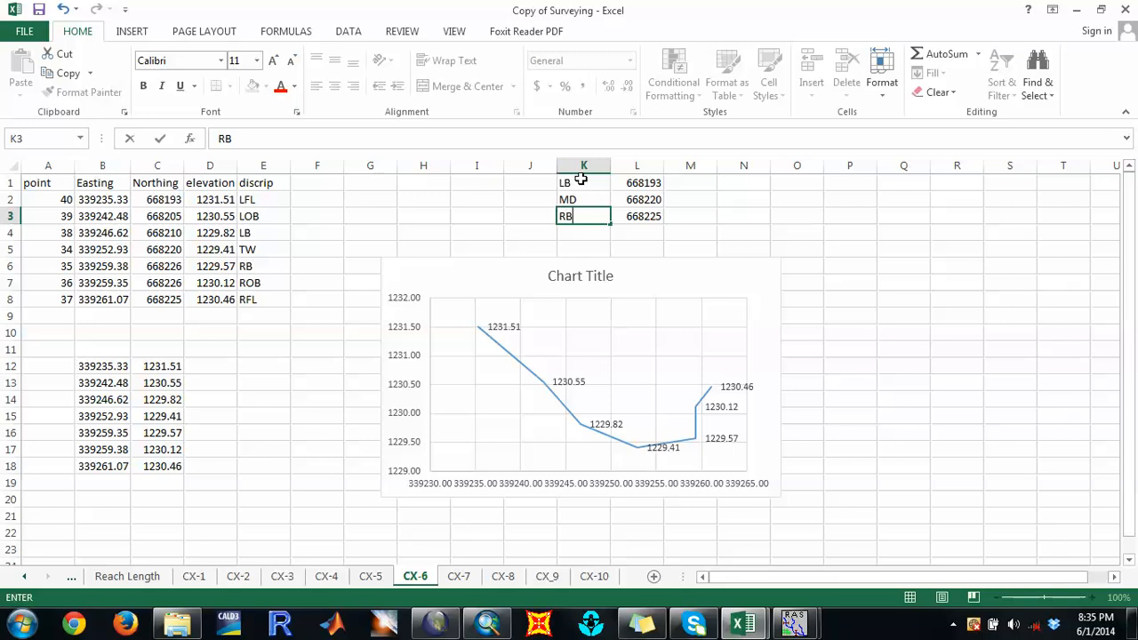
left_click(668, 199)
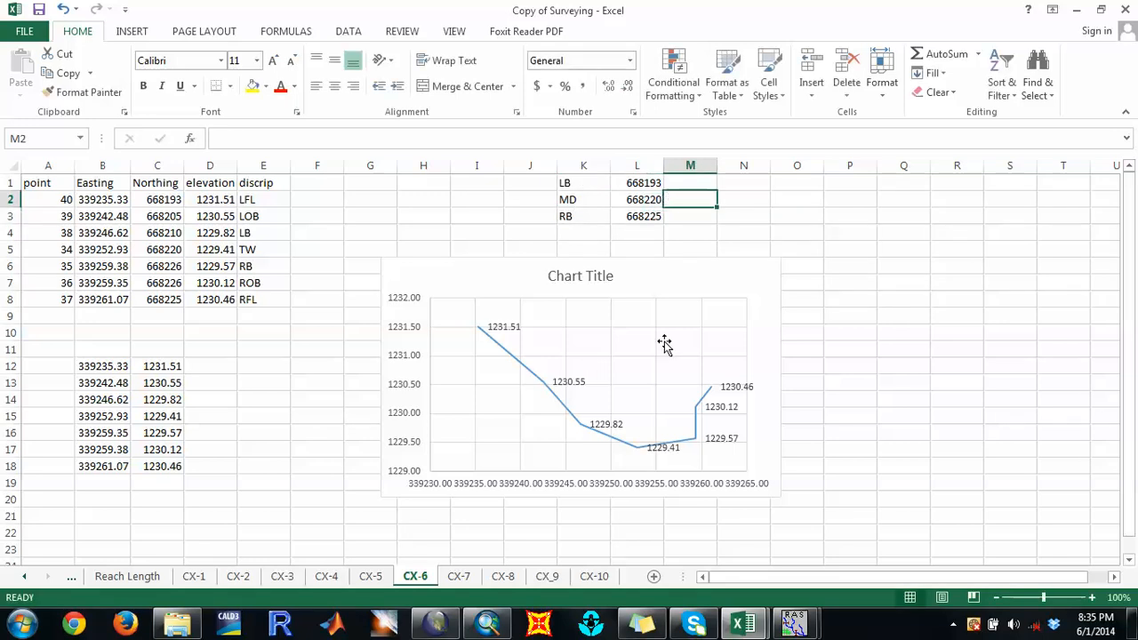
Step: Add data labels to the profile line on the CX-7 chart
left_click(459, 576)
left_click(321, 375)
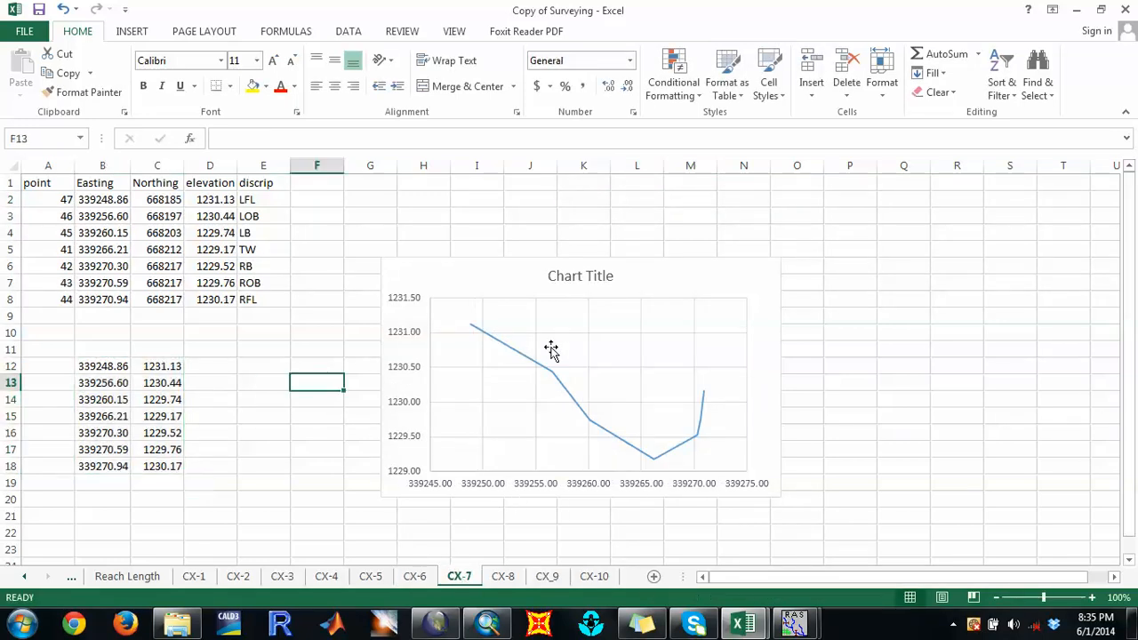
left_click(530, 368)
right_click(530, 364)
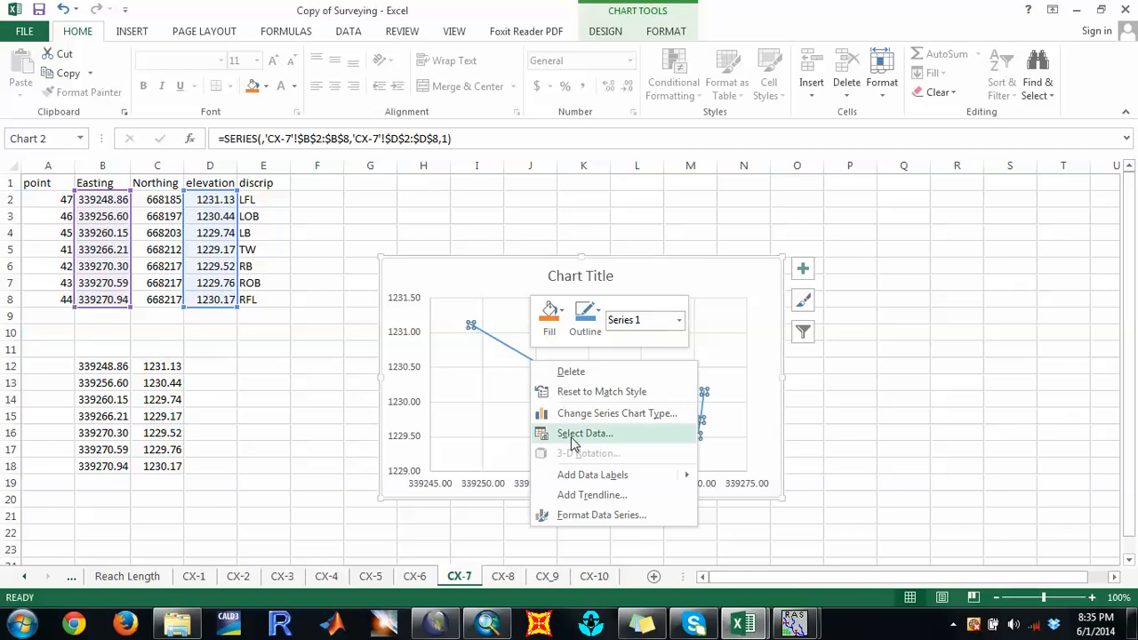
mouse_move(676, 475)
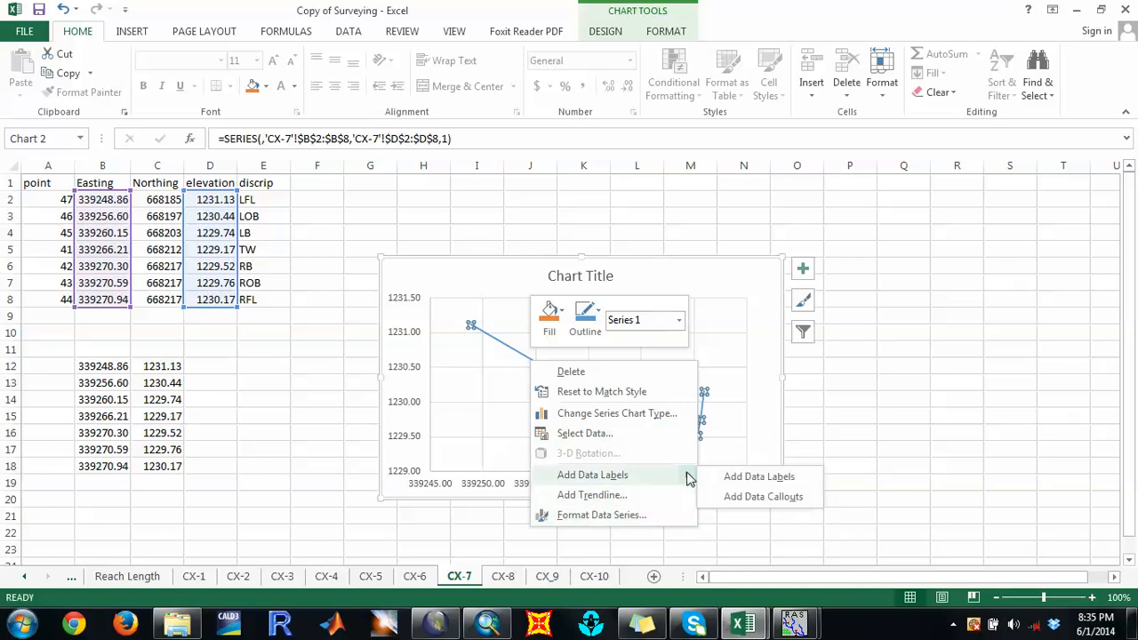
left_click(739, 477)
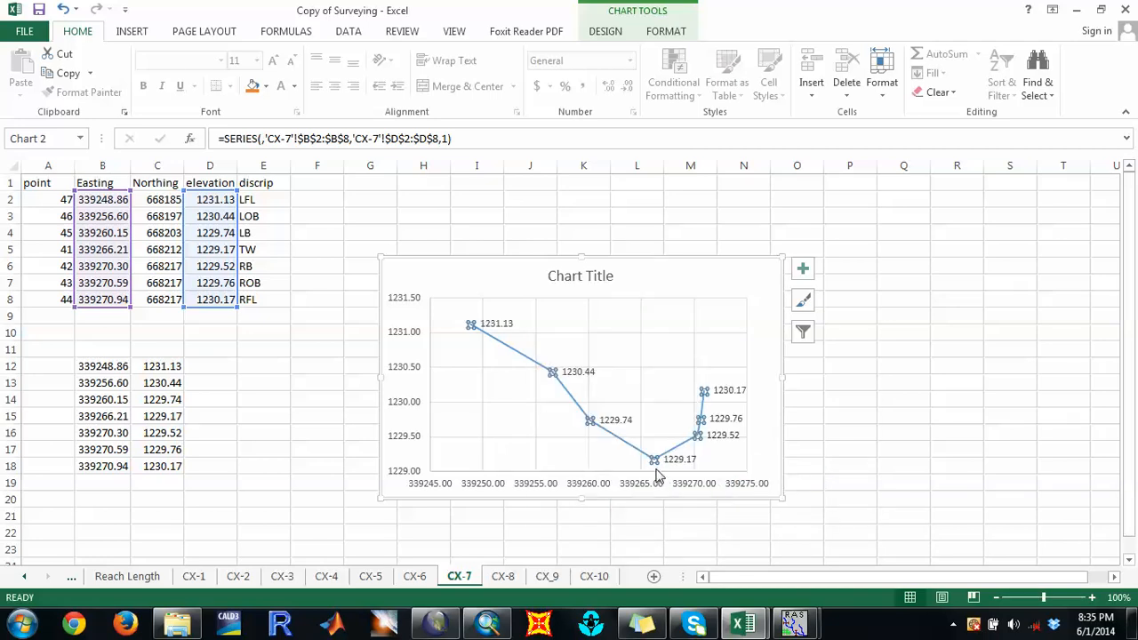
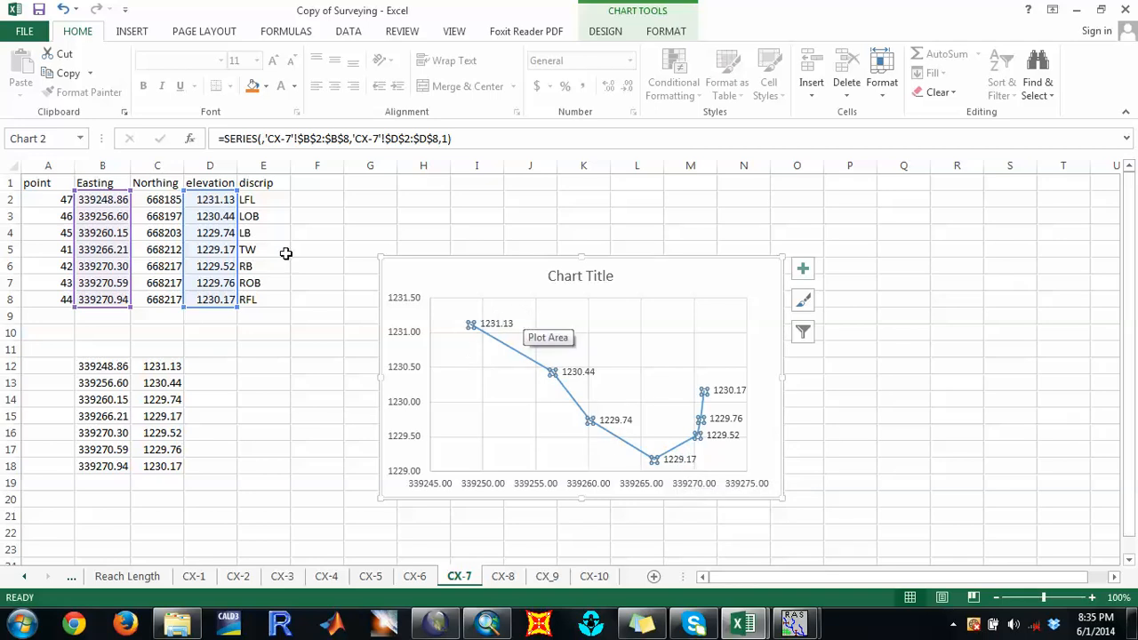
Step: Copy the Northings of the first, lowest and last CX-7 points from C2, C5 and C8 to M1:M3
left_click(145, 200)
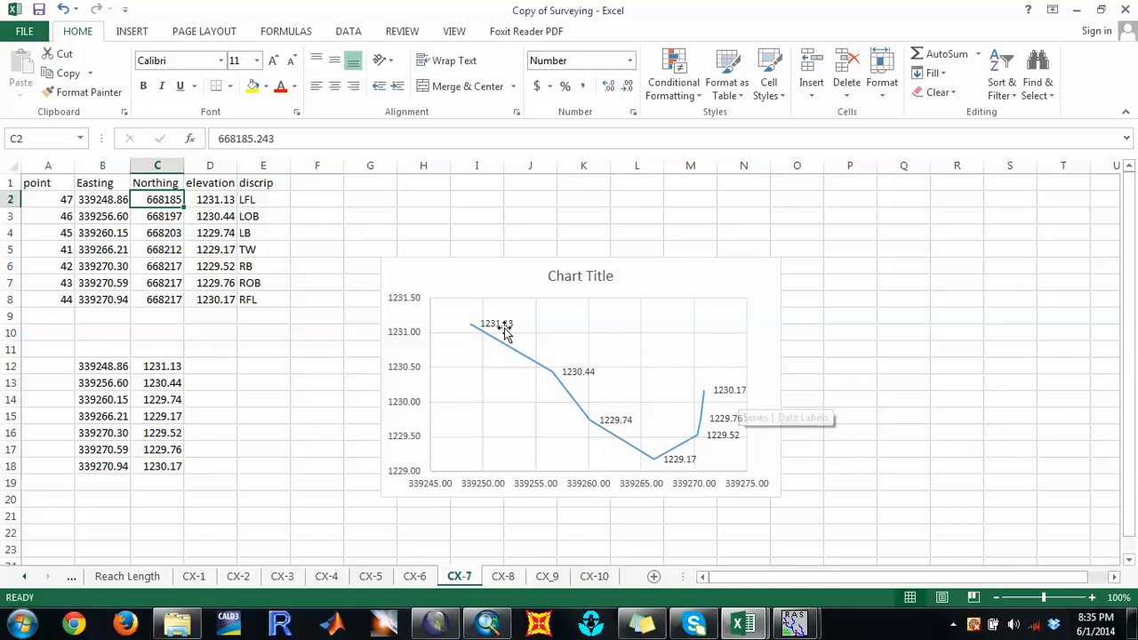
left_click(172, 300, "ctrl")
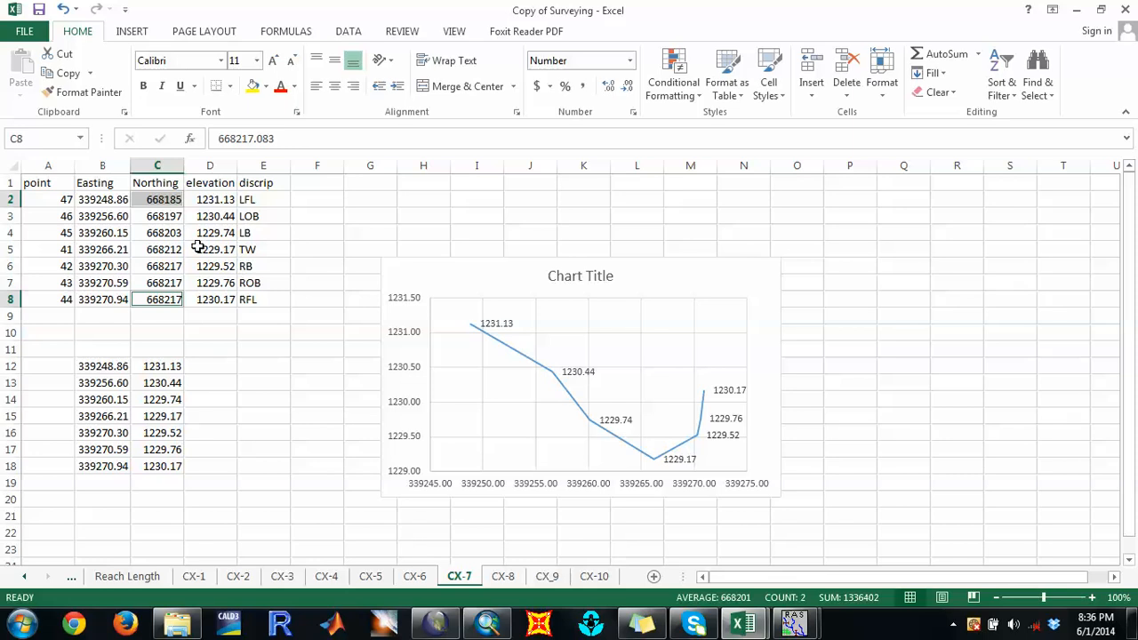
left_click(169, 250, "ctrl")
right_click(169, 249)
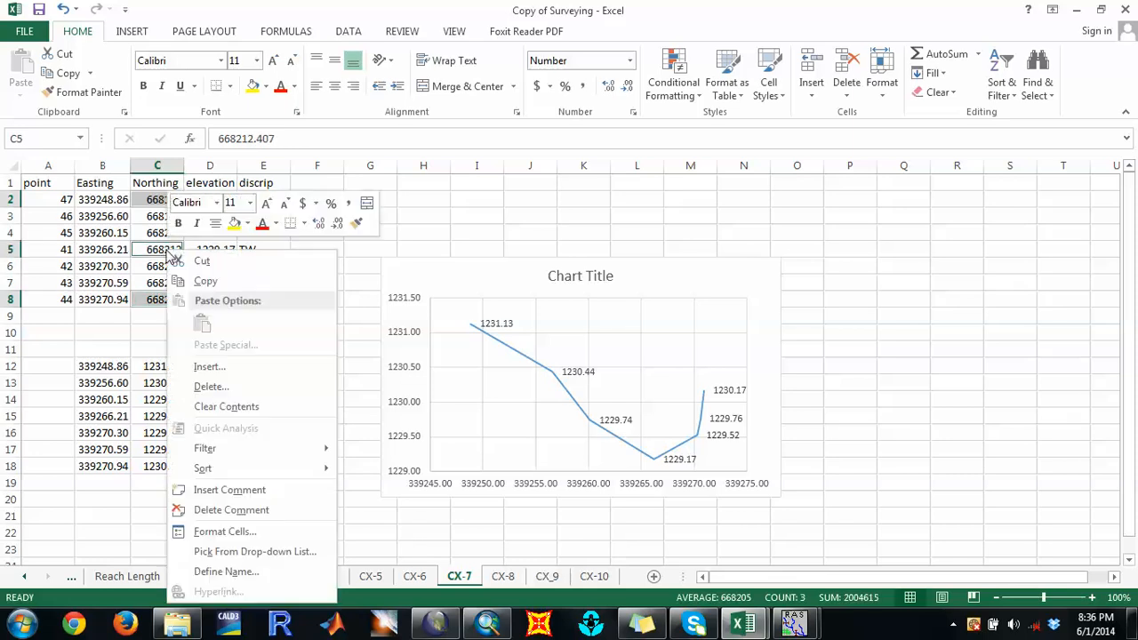
left_click(207, 282)
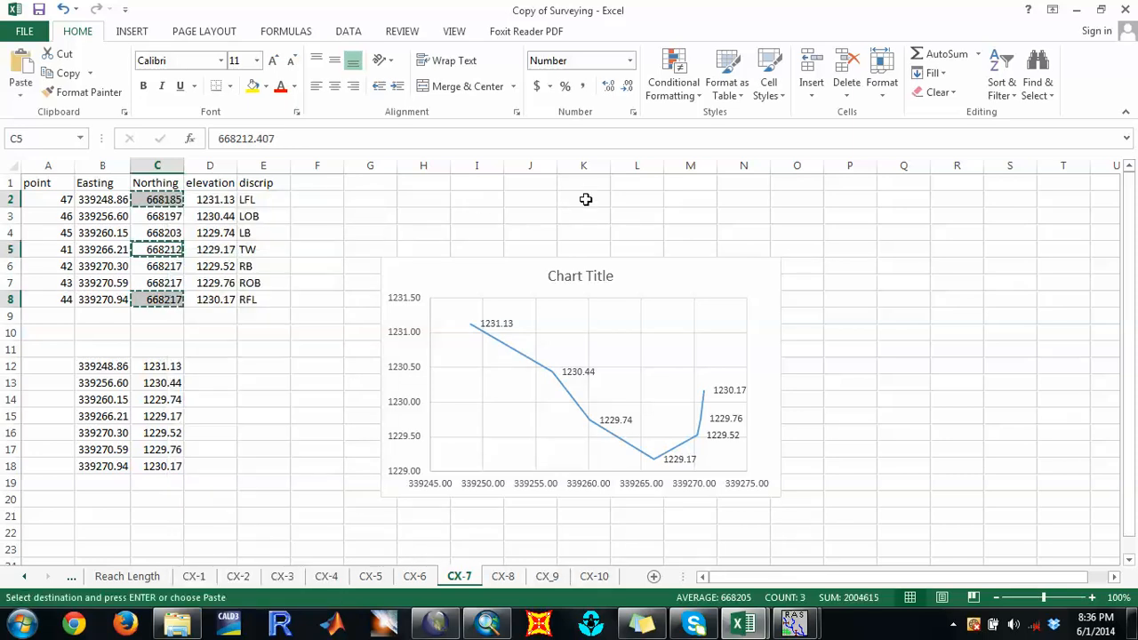
left_click(692, 184)
key("ctrl+v")
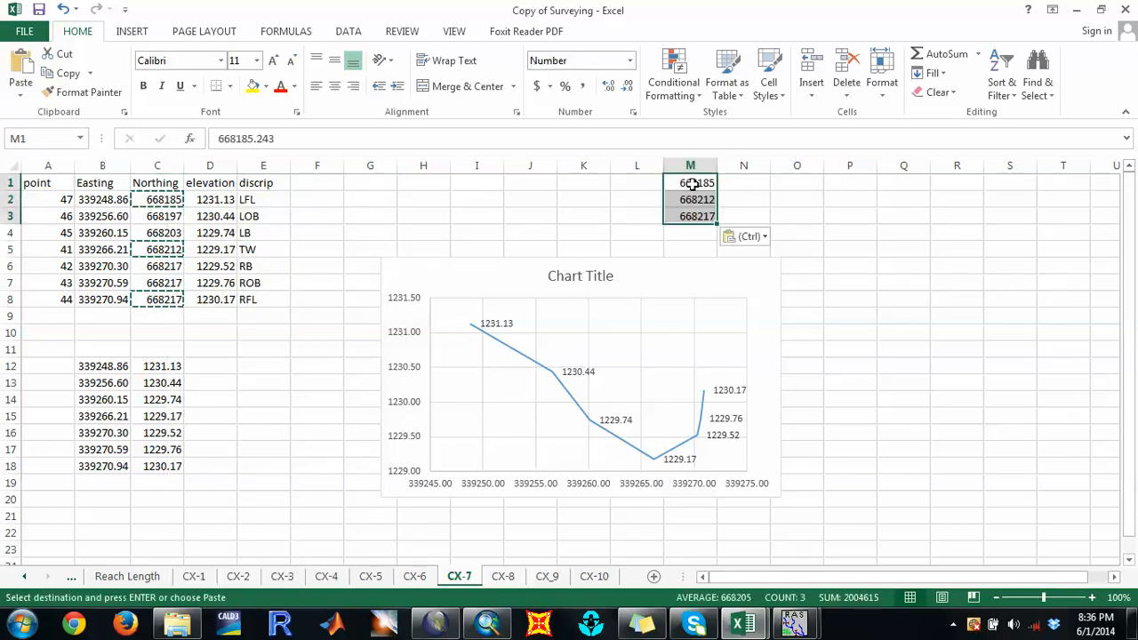
Step: Label the three CX-7 Northings in M1:M3 as LB, MD and RB in cells L1:L3
left_click(643, 180)
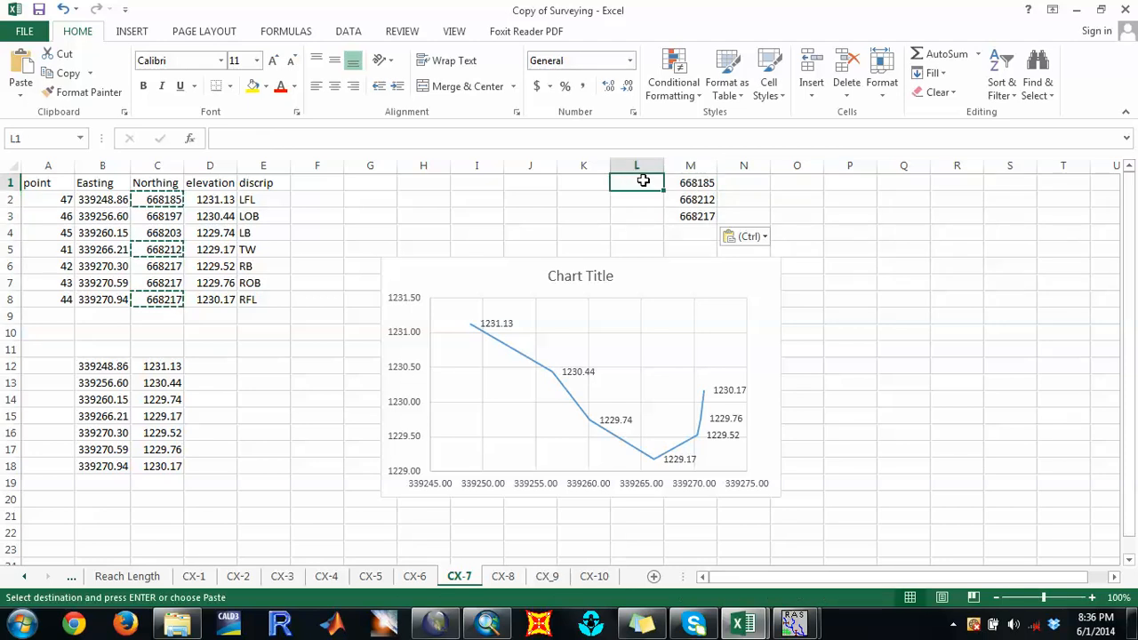
type("LB")
key("Return")
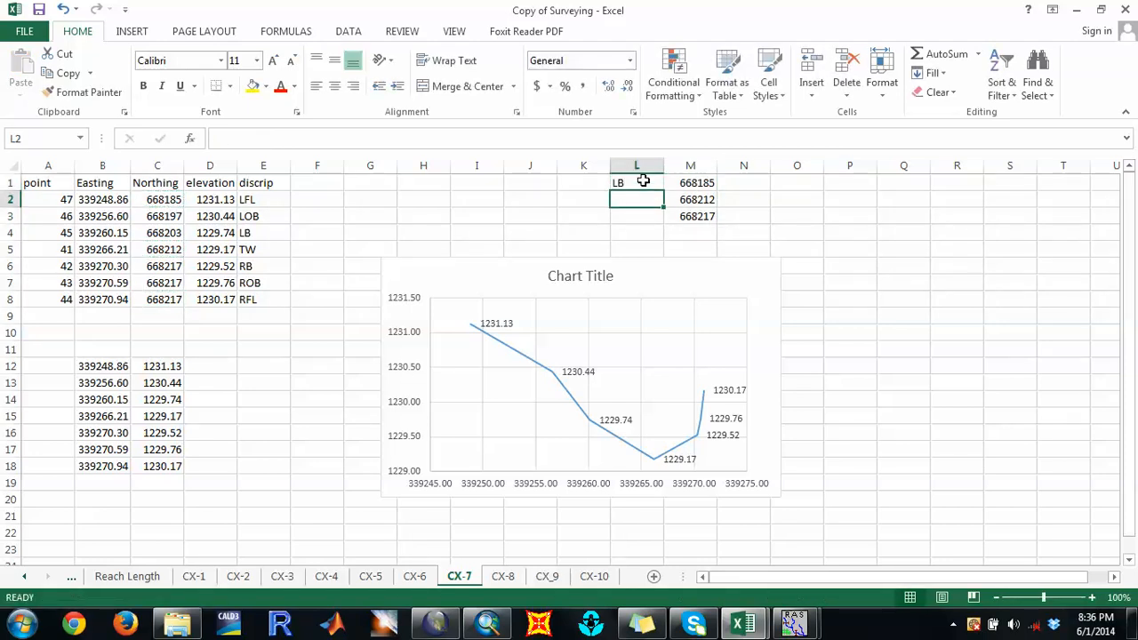
type("MD")
key("Return")
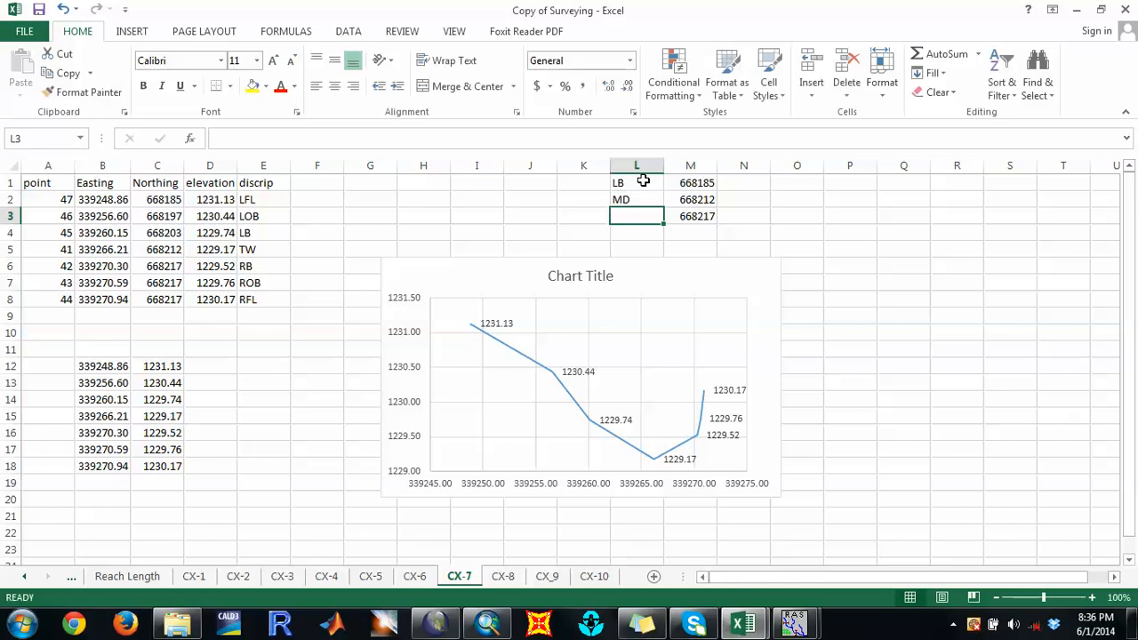
type("T")
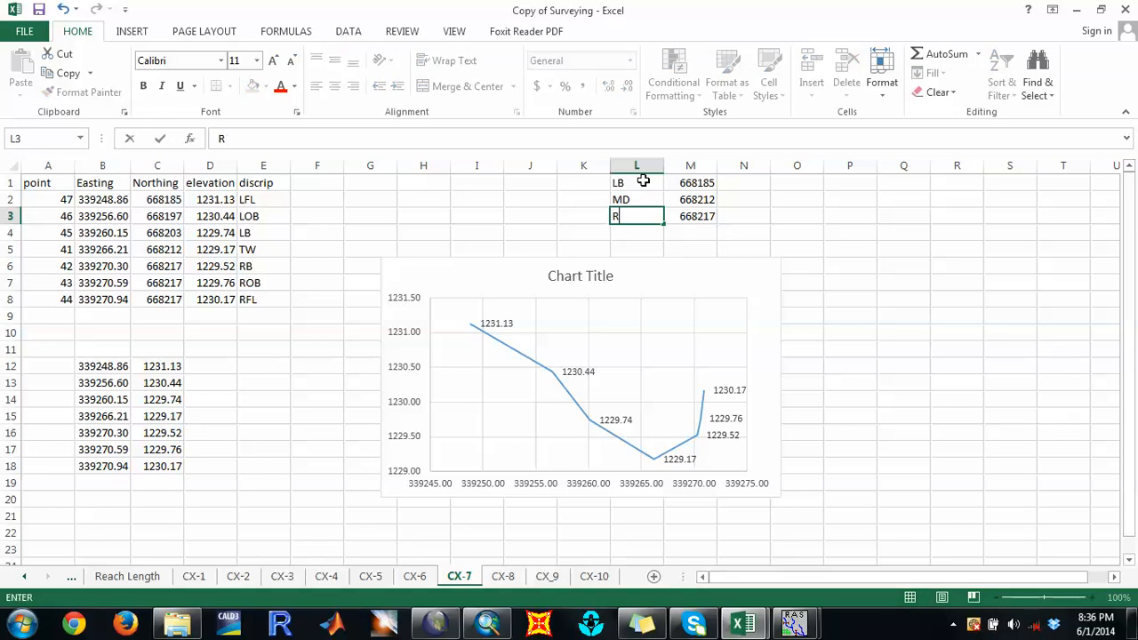
left_click(746, 216)
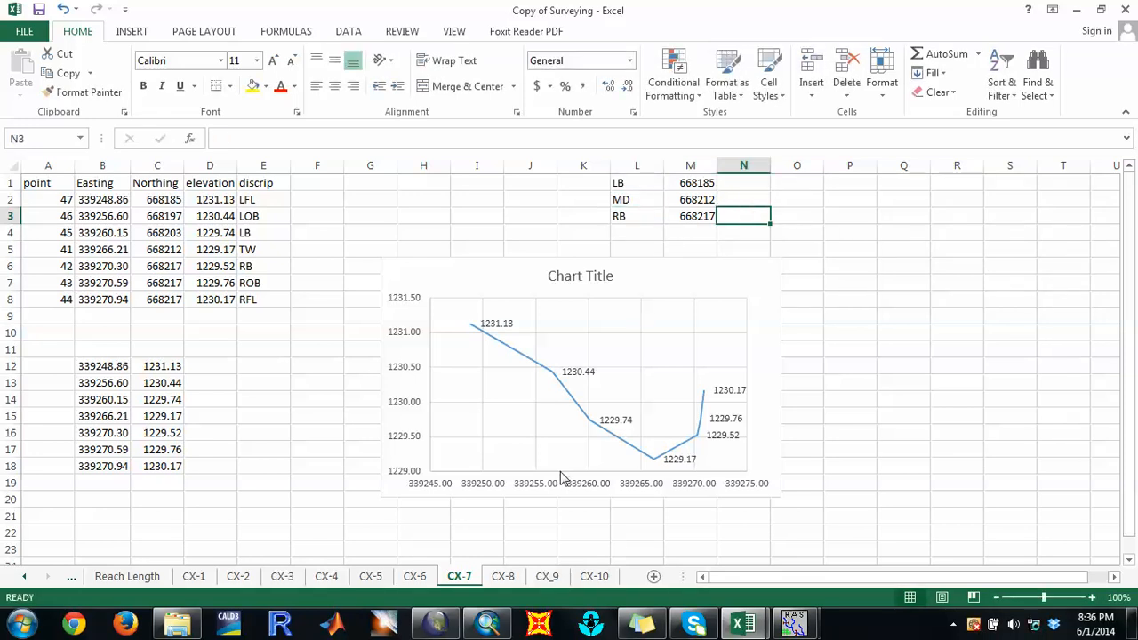
Step: Add data labels to the profile line on the CX-8 chart
left_click(502, 577)
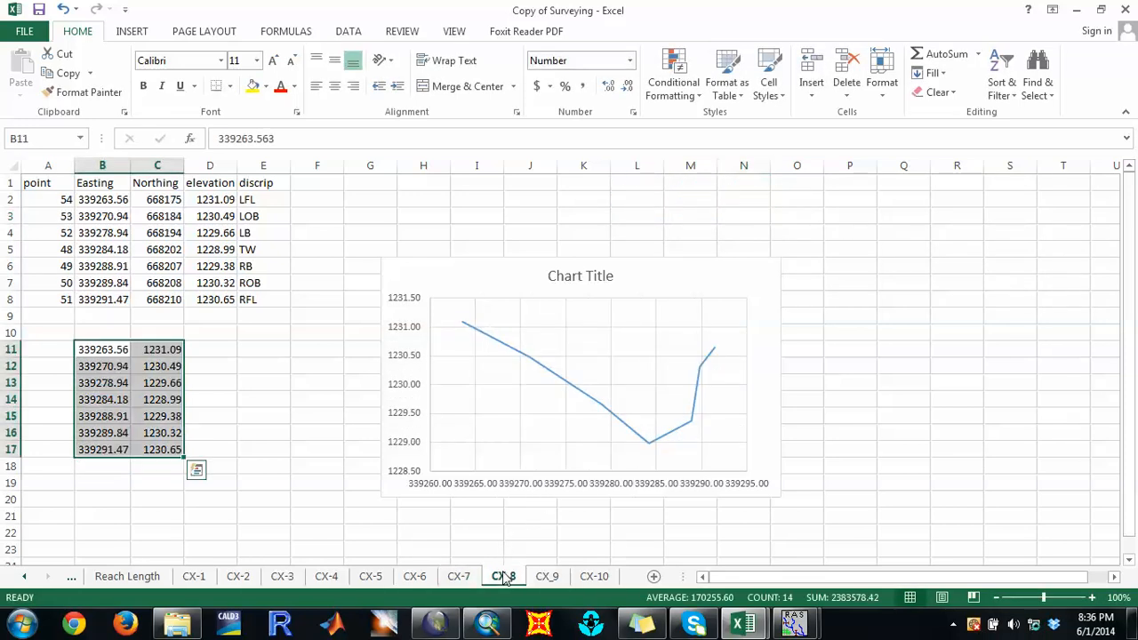
left_click(518, 360)
right_click(518, 356)
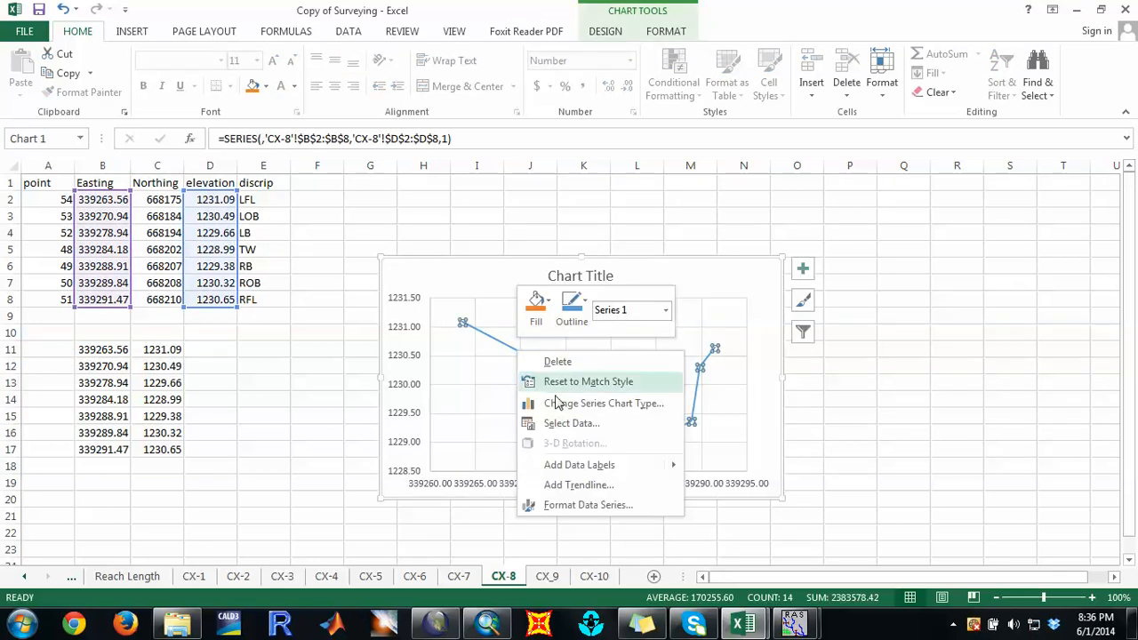
mouse_move(655, 475)
left_click(701, 470)
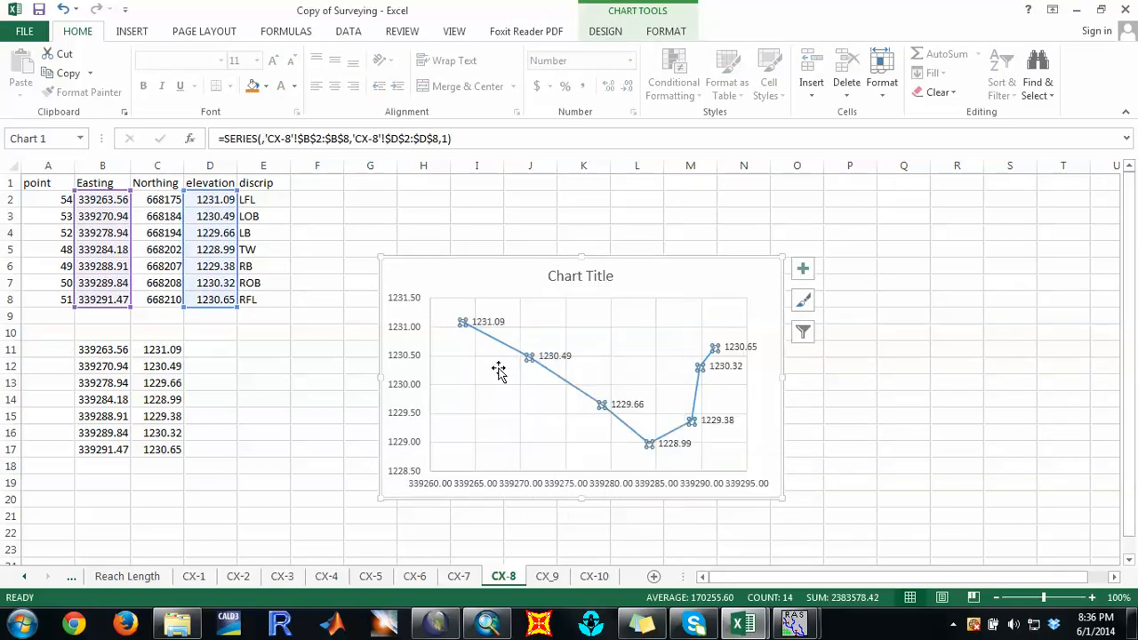
left_click(1003, 385)
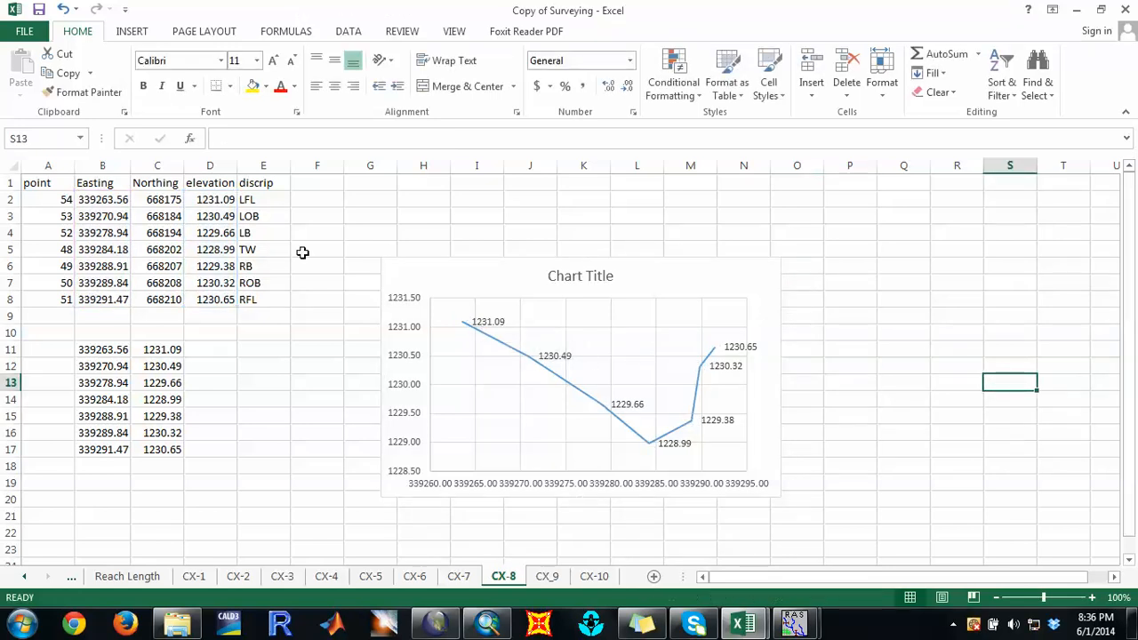
Step: Copy the Northings of the first, lowest and last CX-8 points from C2, C5 and C8 to M1:M3
left_click(171, 199)
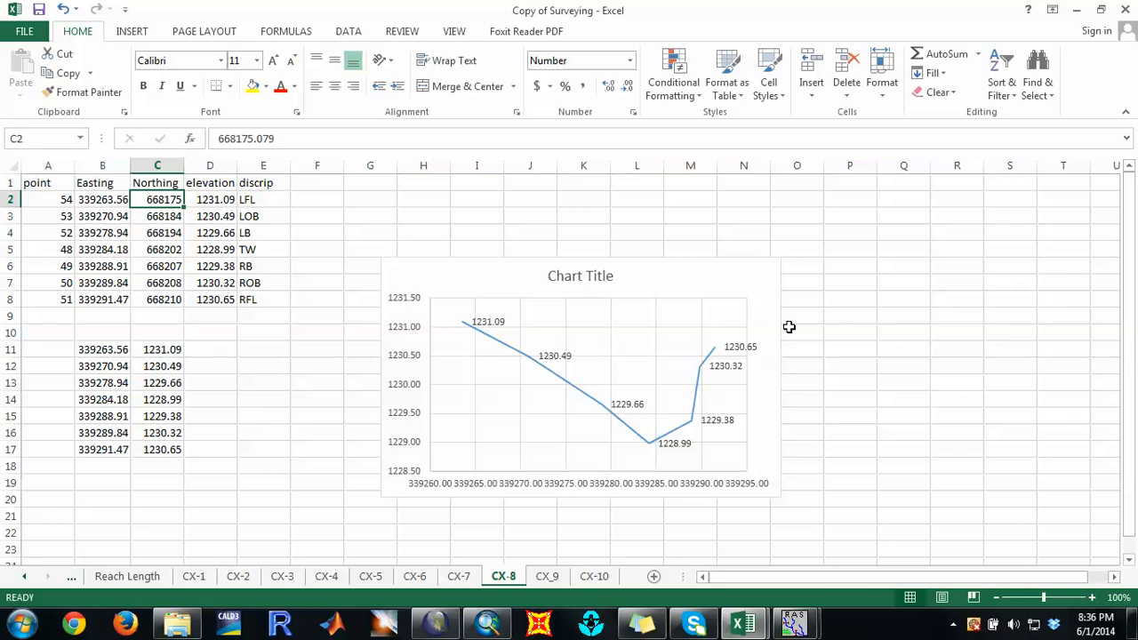
left_click(171, 303, "ctrl")
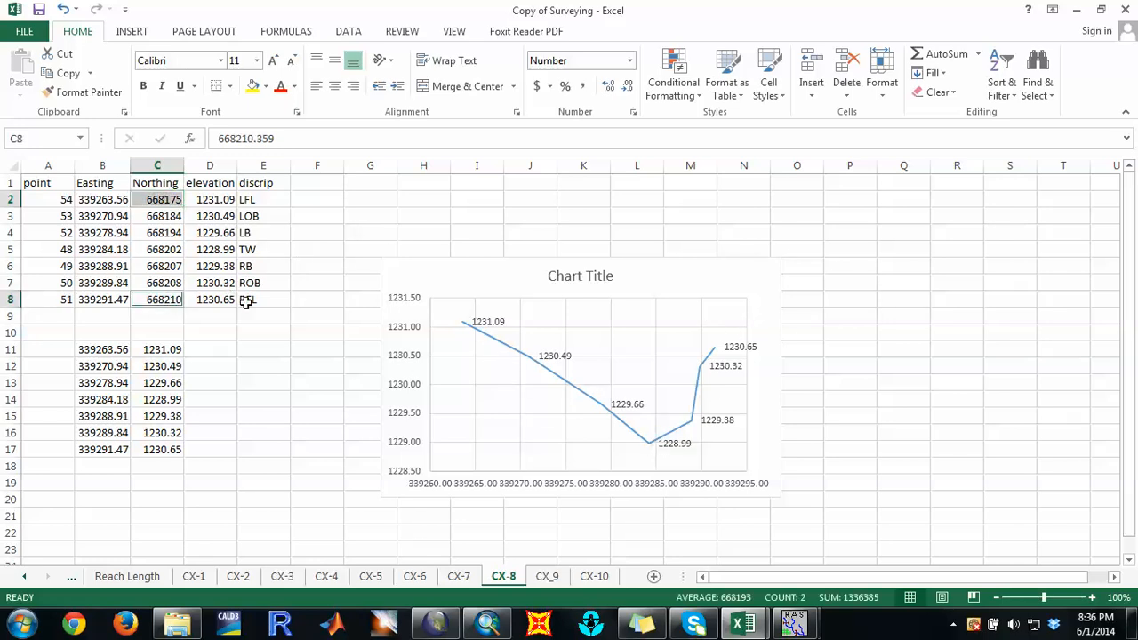
left_click(169, 253, "ctrl")
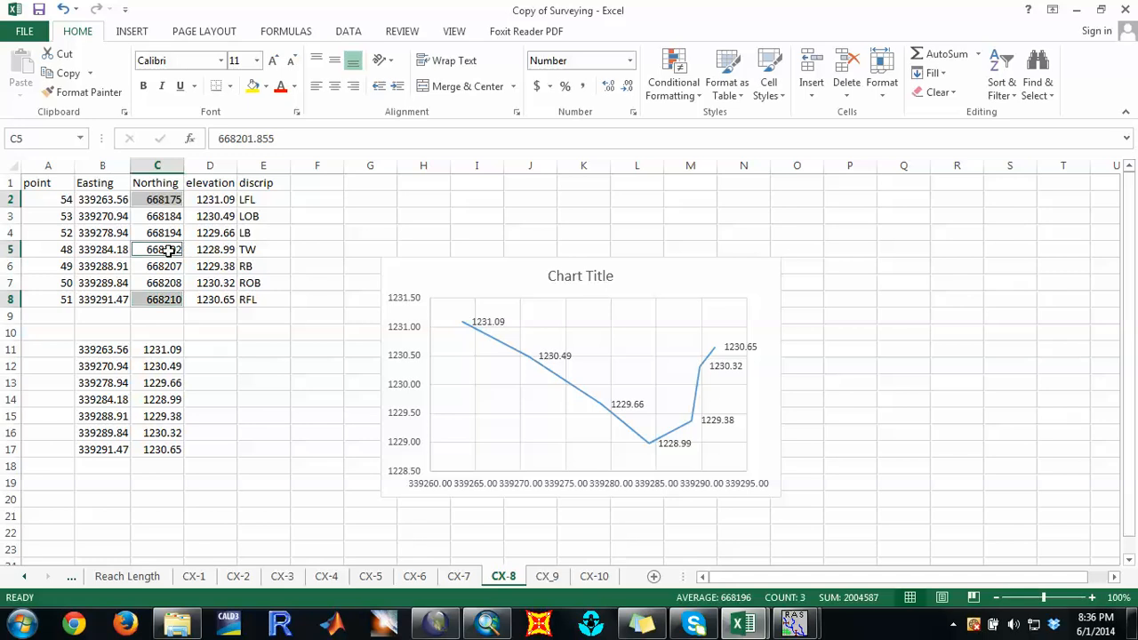
right_click(169, 253)
left_click(204, 281)
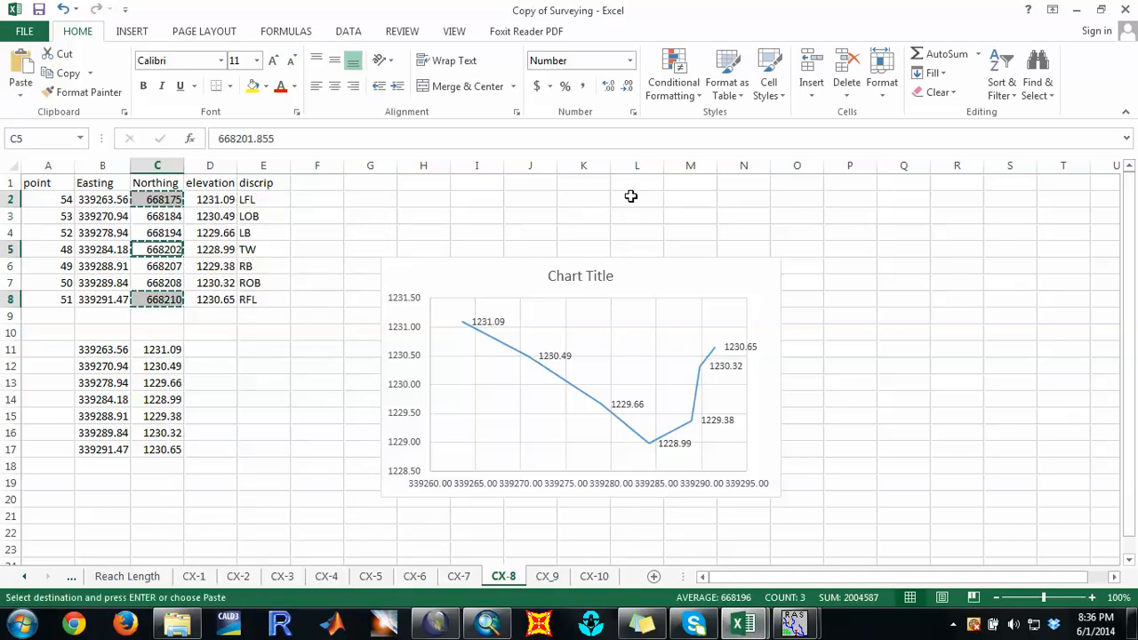
left_click(687, 181)
key("ctrl+v")
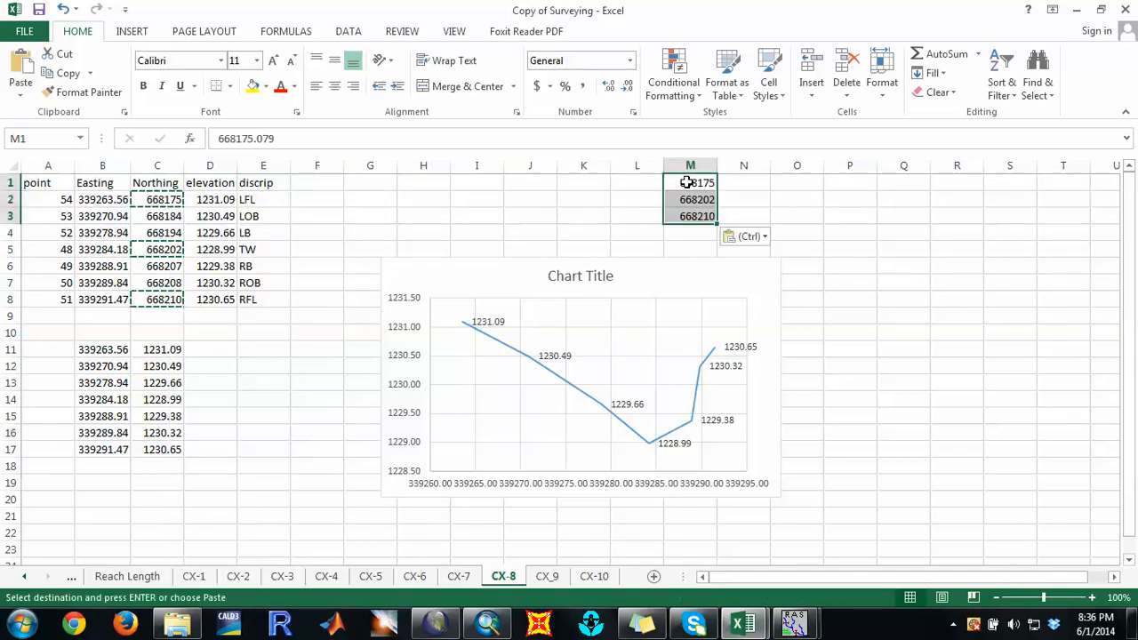
Step: Label the three CX-8 Northings in M1:M3 as LB, MD and RB in cells L1:L3
left_click(636, 182)
type("LB")
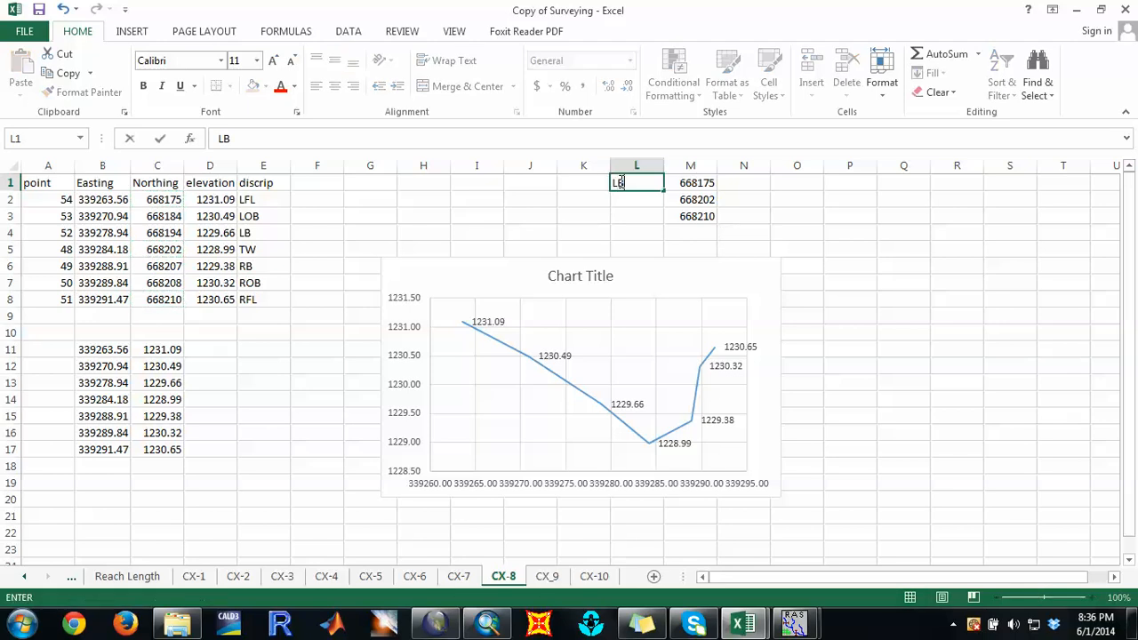
key("Return")
type("MD")
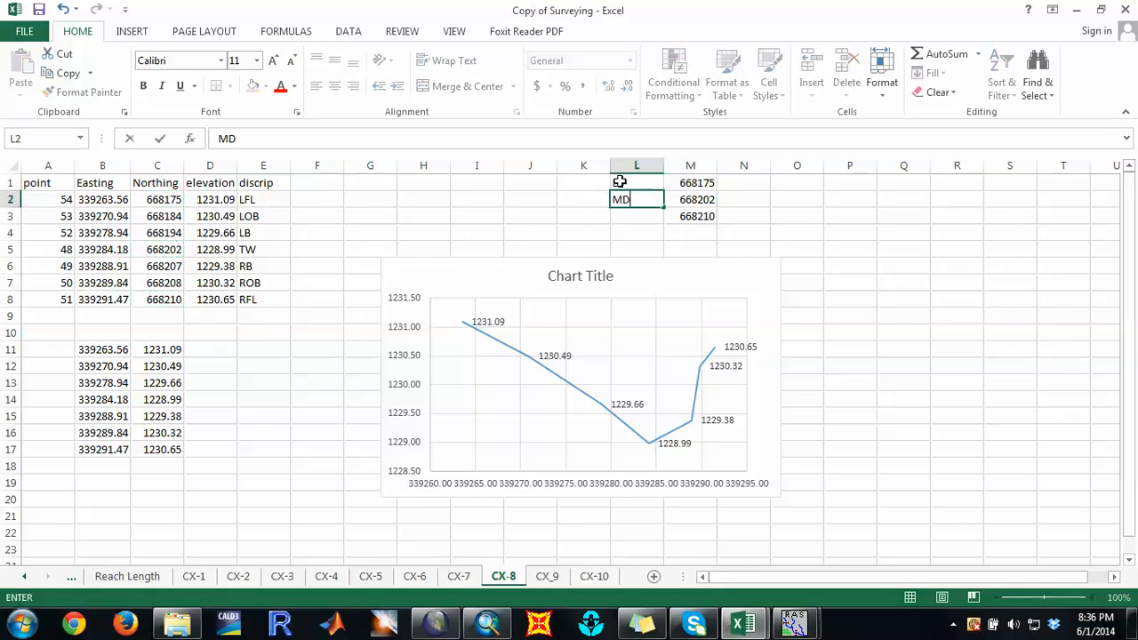
key("Return")
type("RB")
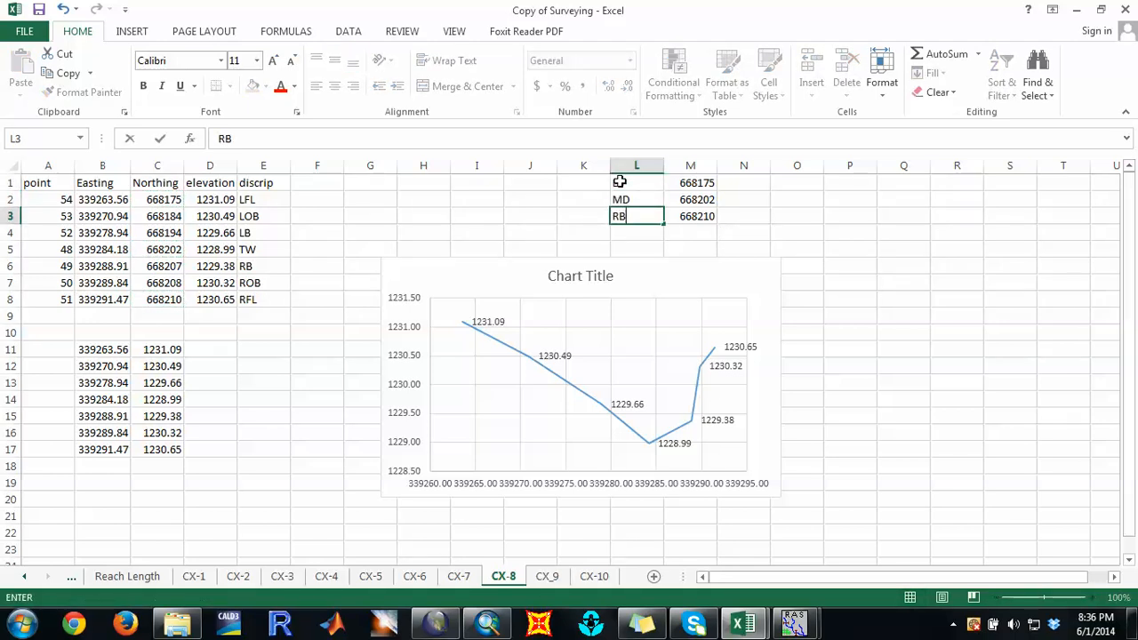
left_click(764, 203)
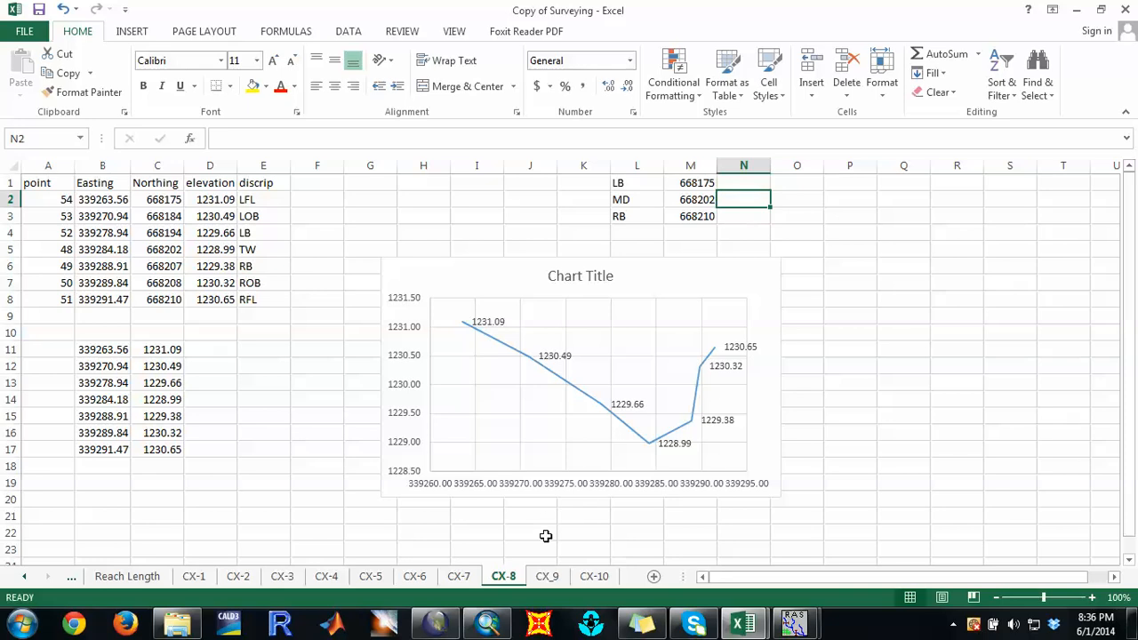
Step: Add data labels to the profile line on the CX_9 chart
left_click(548, 576)
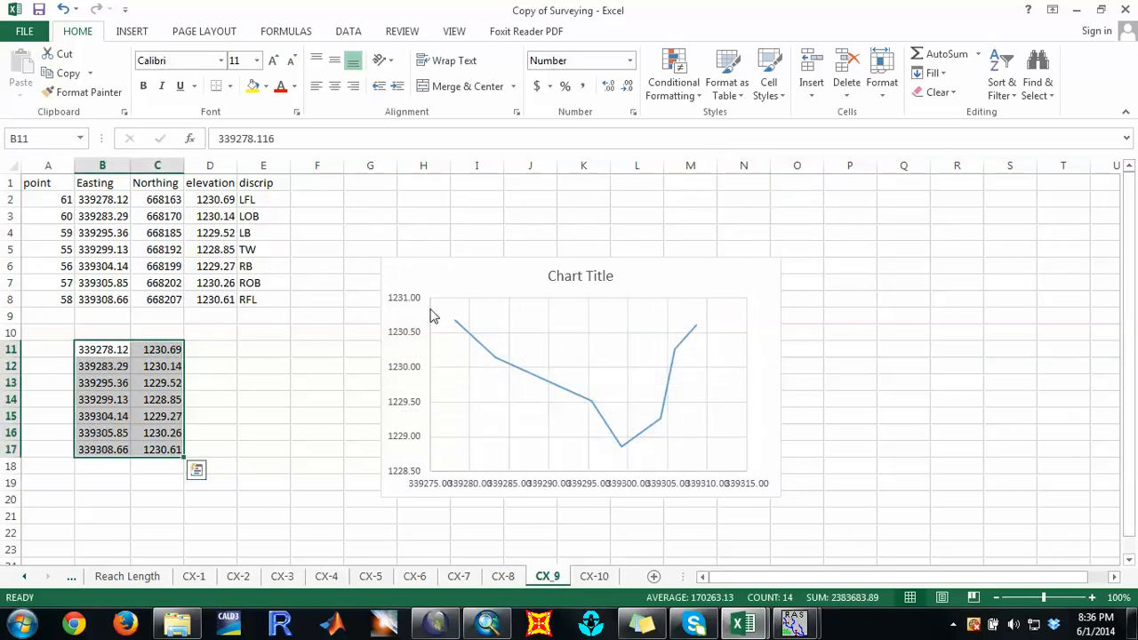
left_click(461, 331)
right_click(461, 331)
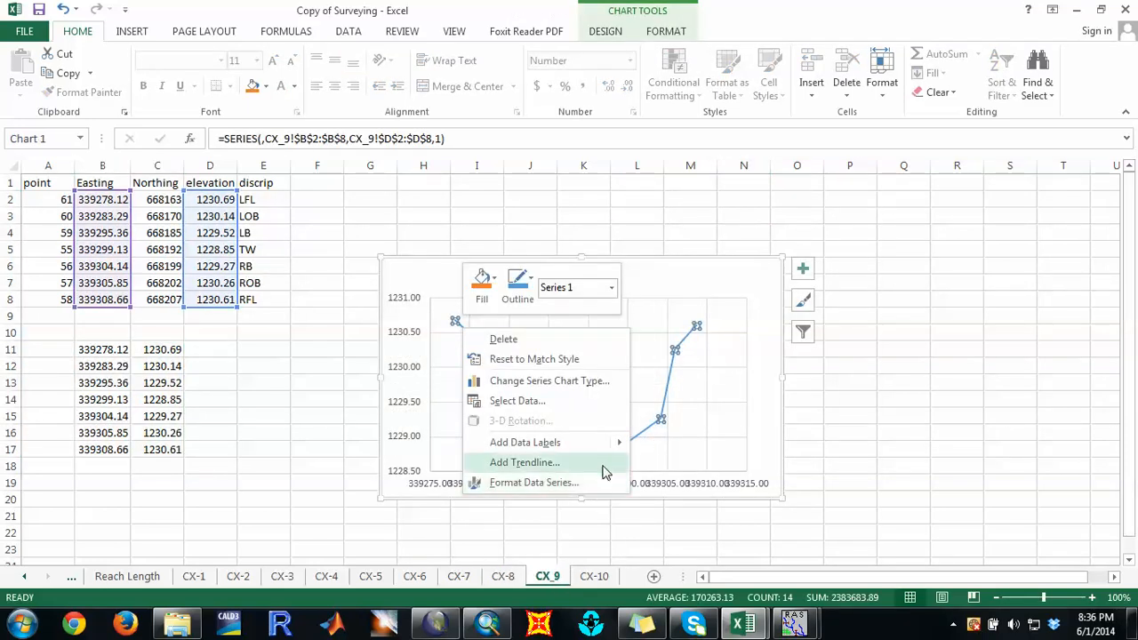
left_click(640, 443)
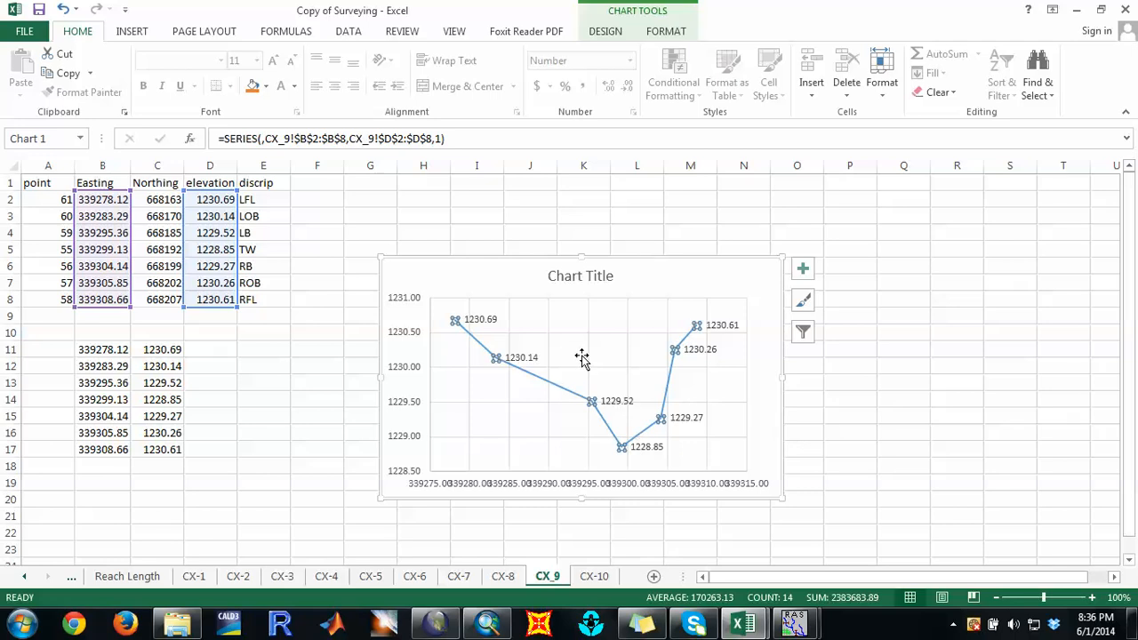
Step: Copy the Northings of the first, lowest and last CX_9 points from C2, C5 and C8 to M1:M3
left_click(171, 200)
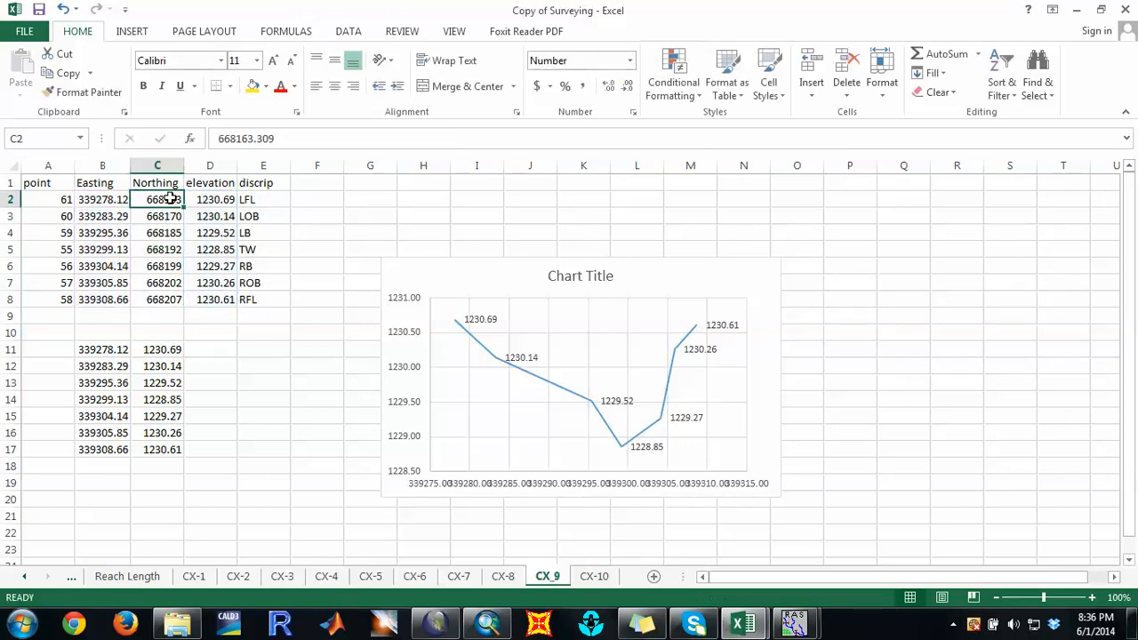
left_click_drag(165, 290, 165, 301)
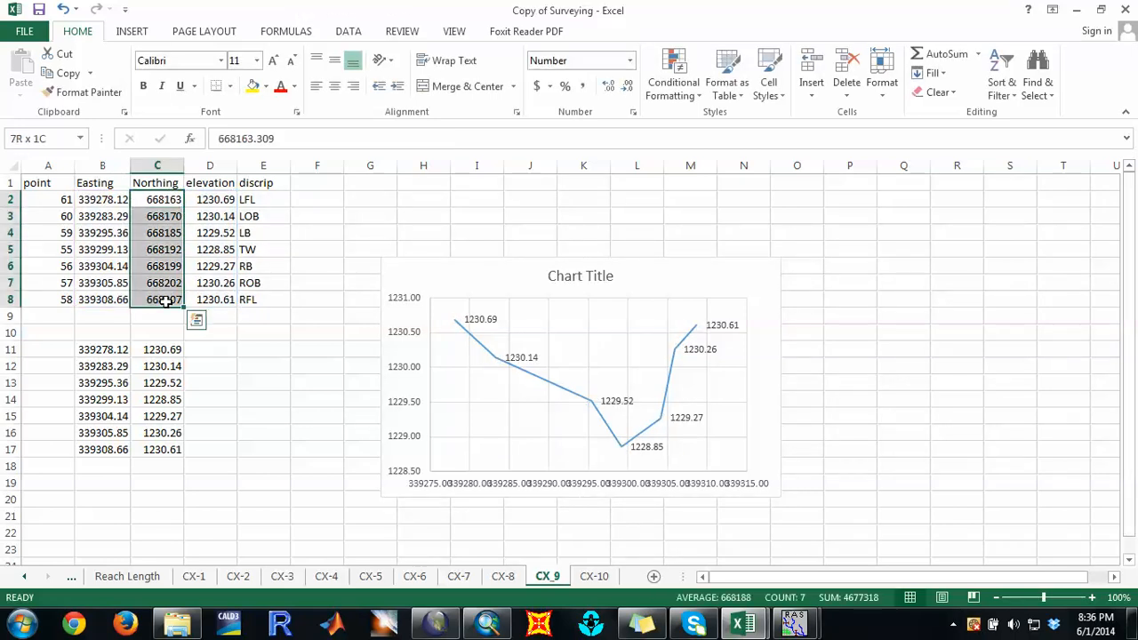
left_click(154, 208)
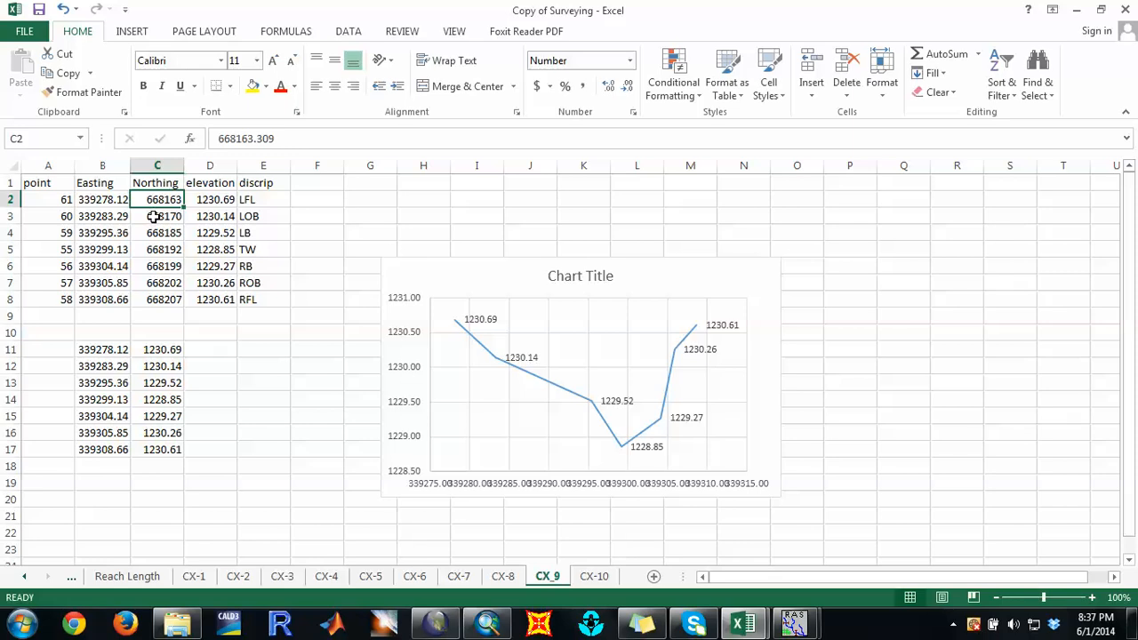
left_click(169, 299, "ctrl")
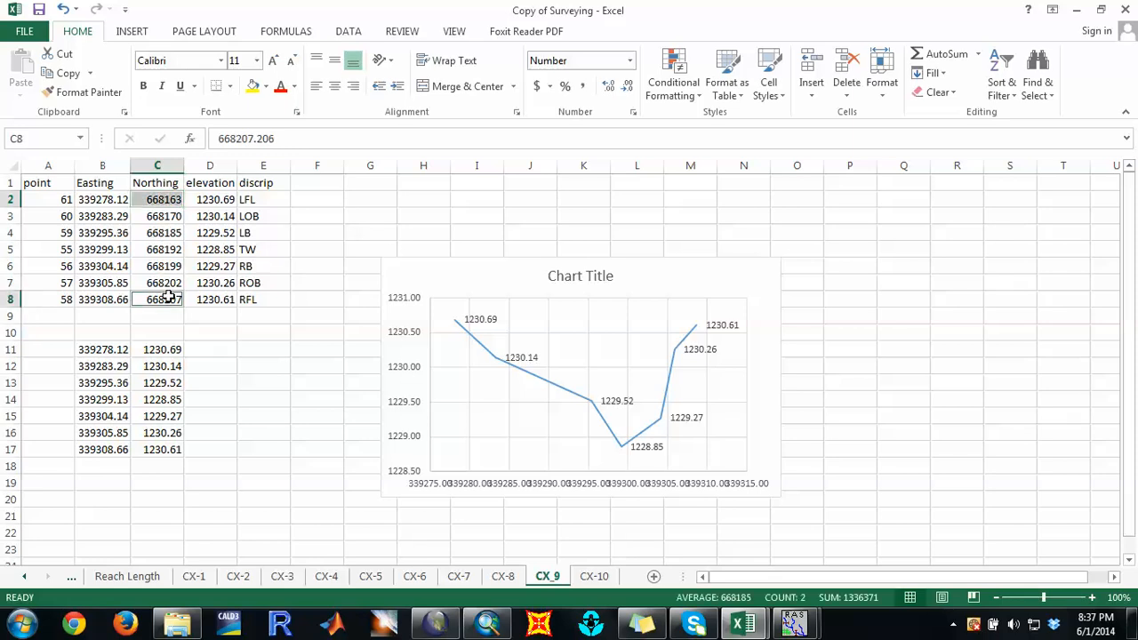
left_click(142, 253, "ctrl")
right_click(156, 252)
left_click(182, 282)
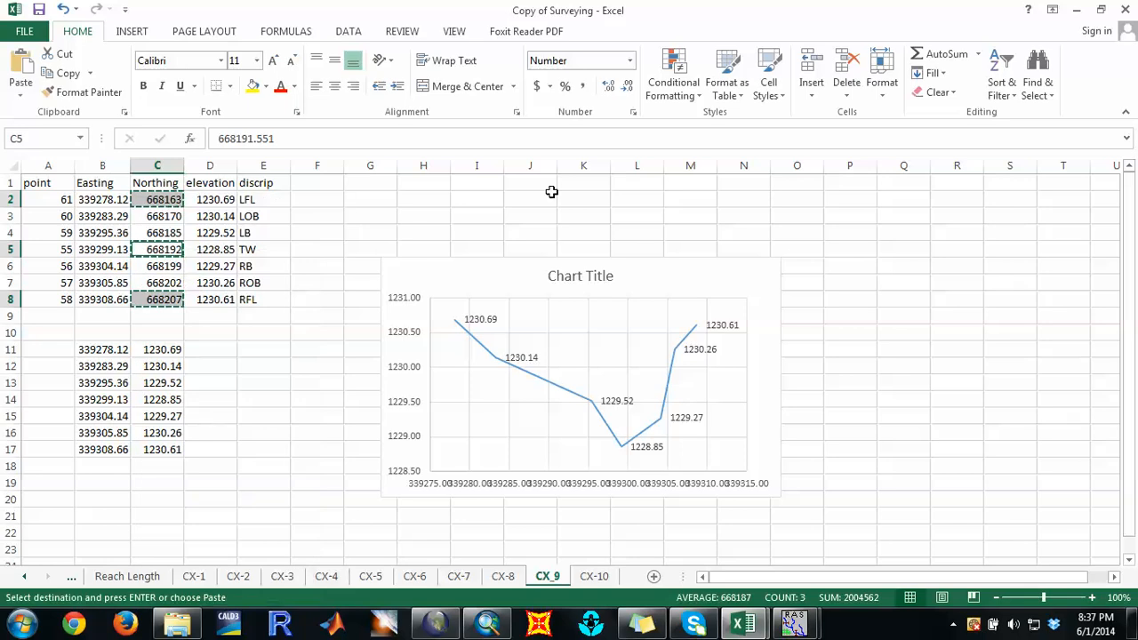
left_click(694, 188)
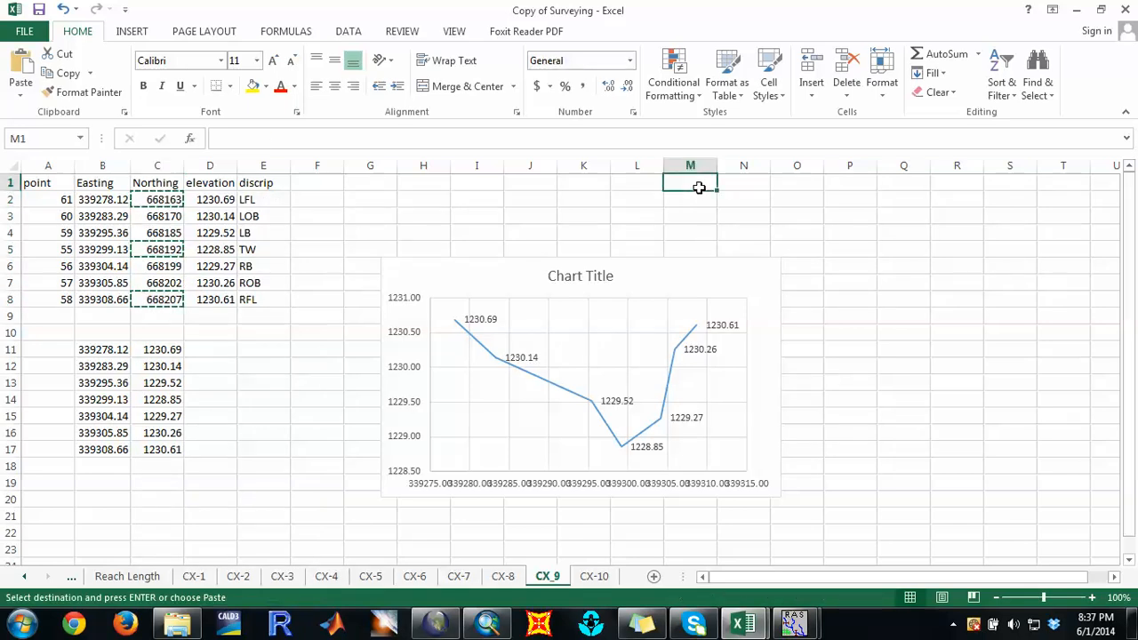
key("ctrl+v")
Step: Label the three CX_9 Northings in M1:M3 as LB, MD and RB in cells L1:L3
left_click(644, 184)
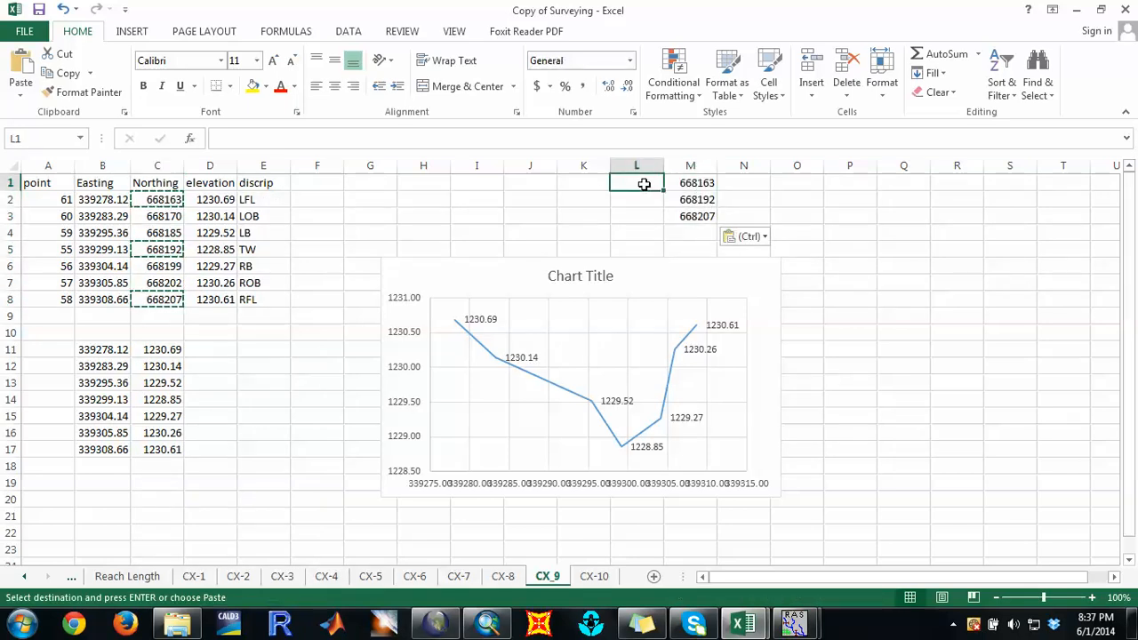
type("LB")
key("Return")
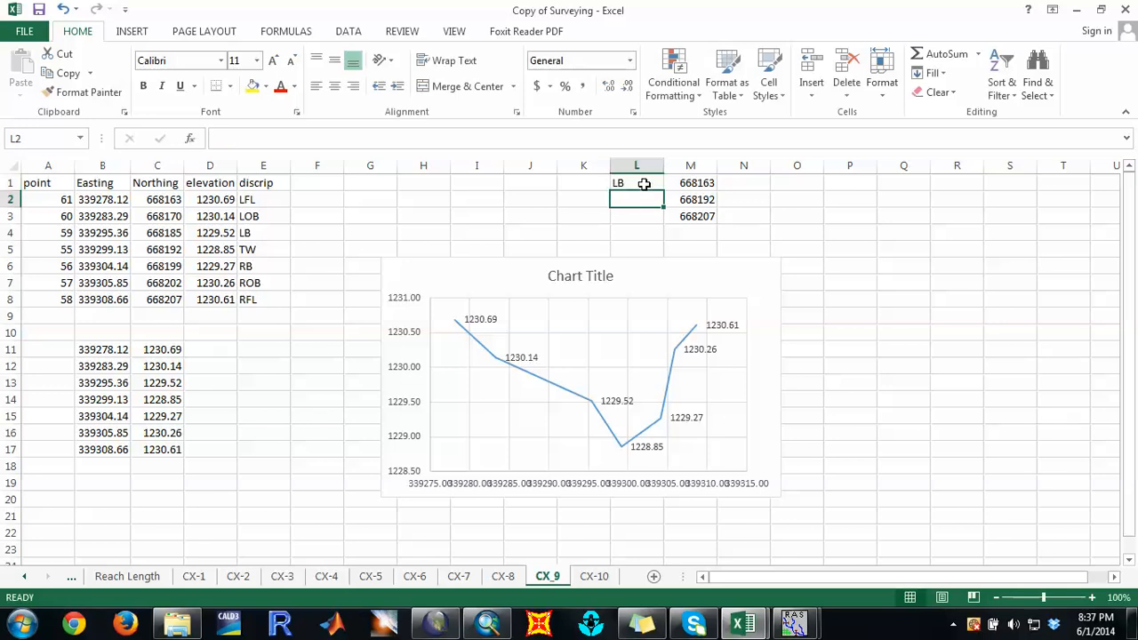
type("MD")
key("Return")
type("RB")
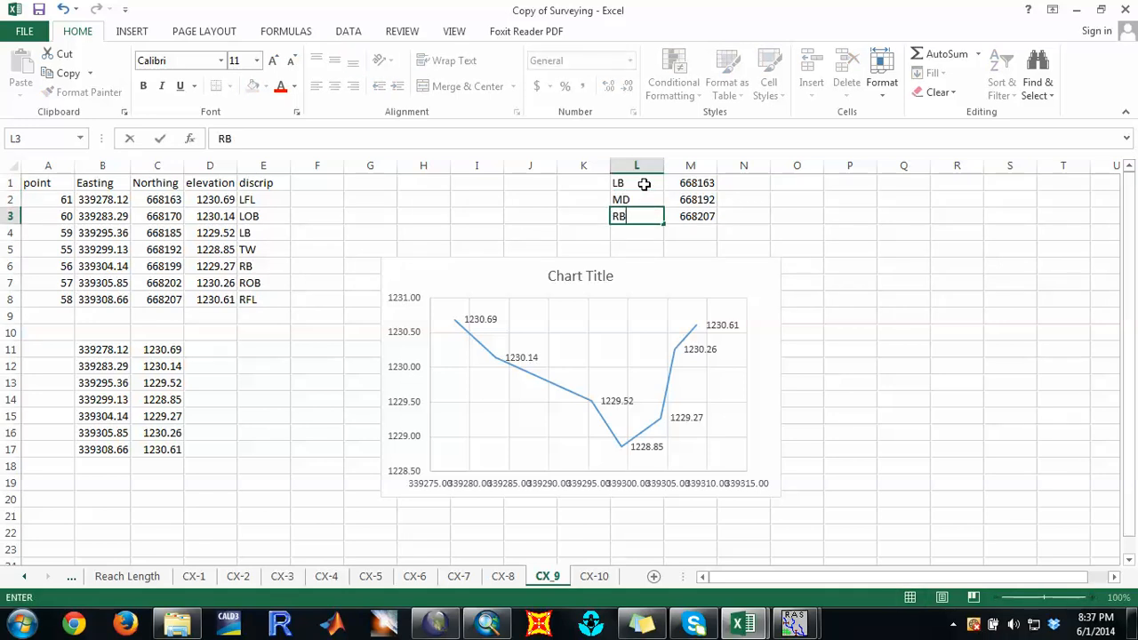
left_click(785, 203)
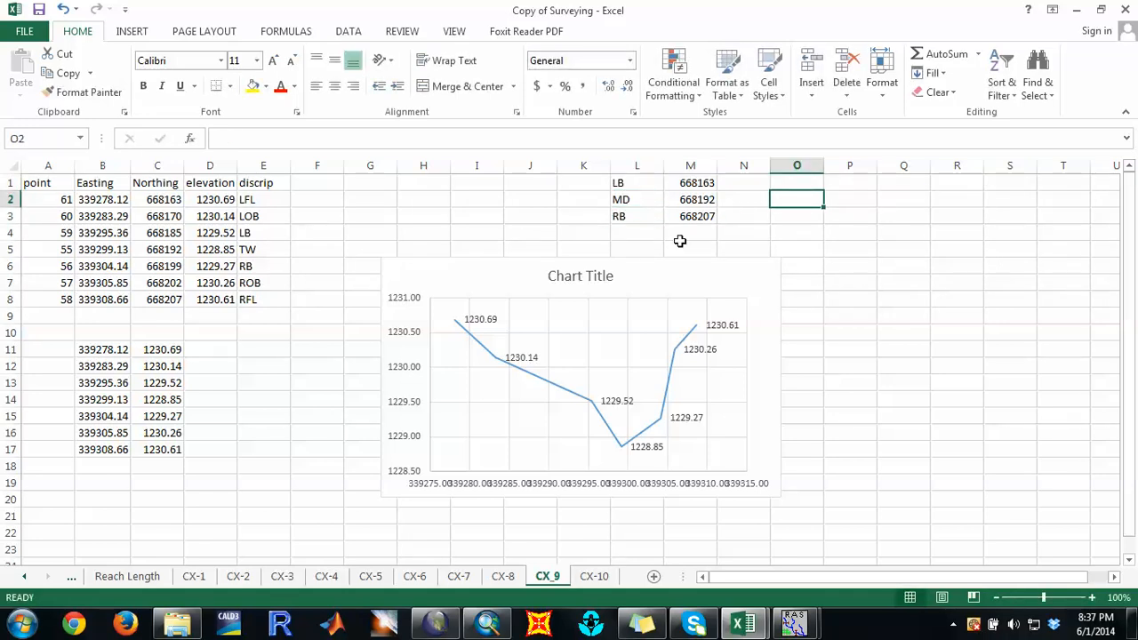
Step: On the CX-10 sheet, label the three Northings in J2:J4 as LB, MD and RB in cells I2:I4
left_click(595, 576)
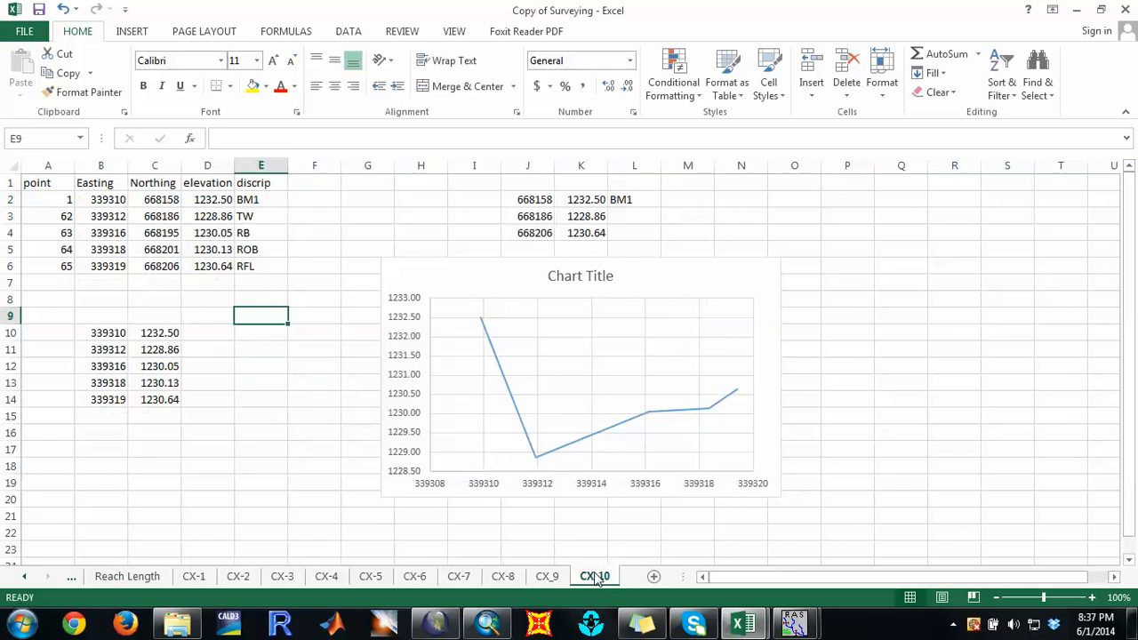
left_click(464, 198)
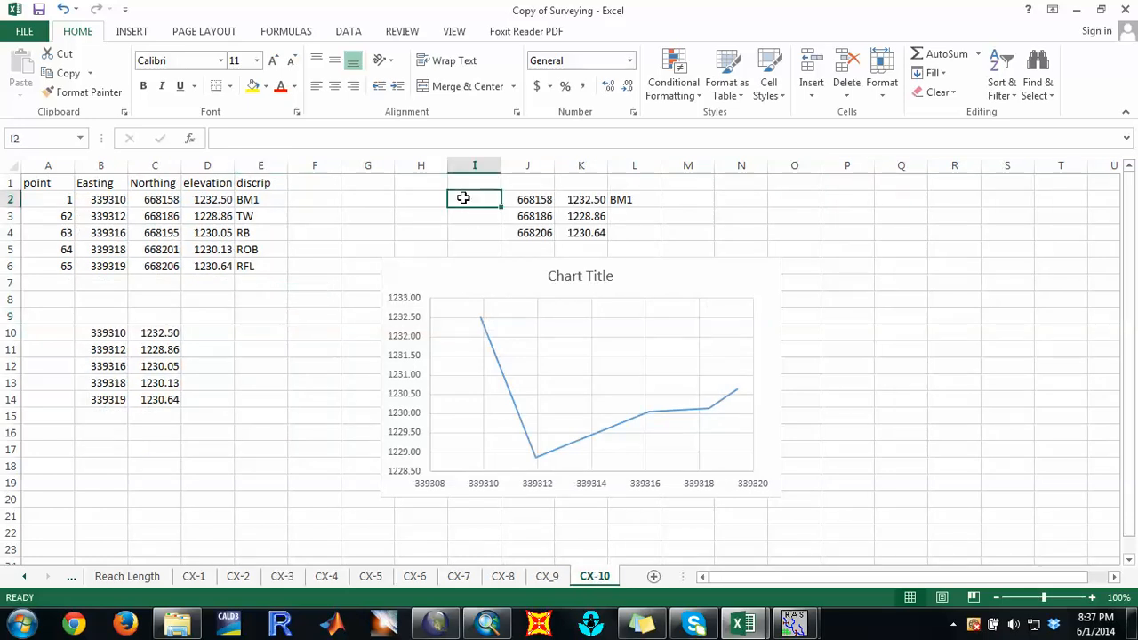
type("LB")
key("Return")
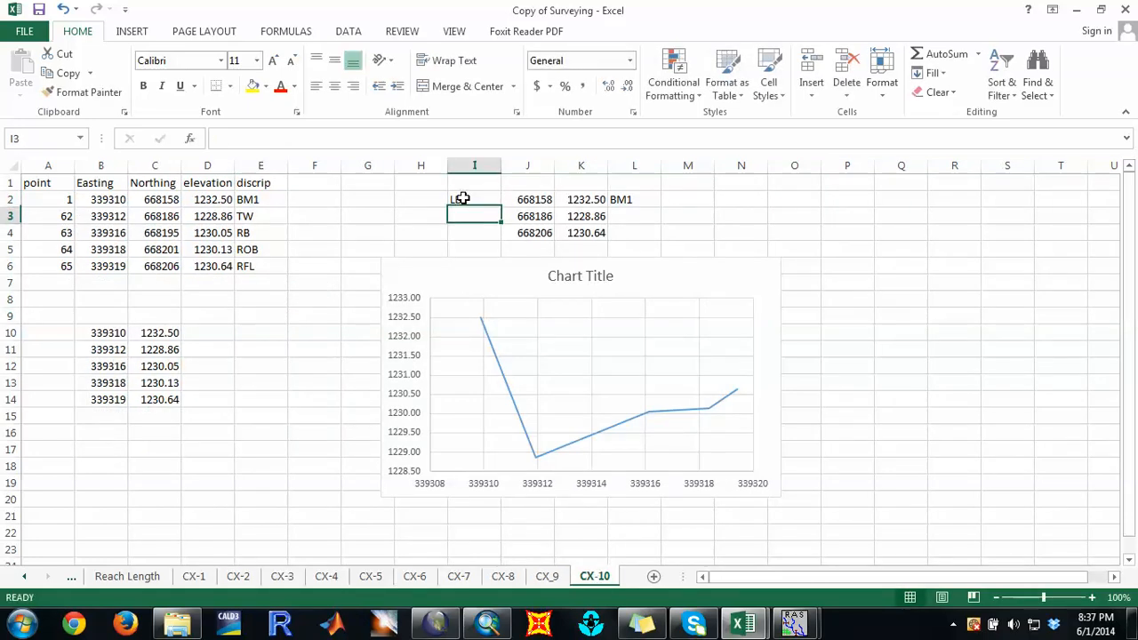
type("MD")
key("Return")
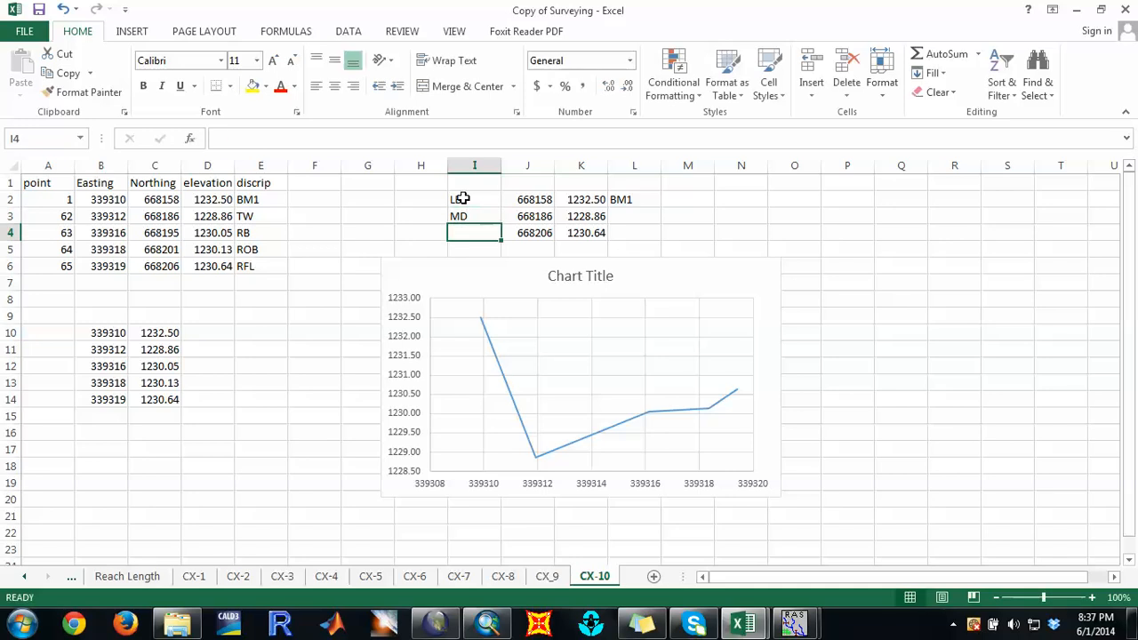
type("RB")
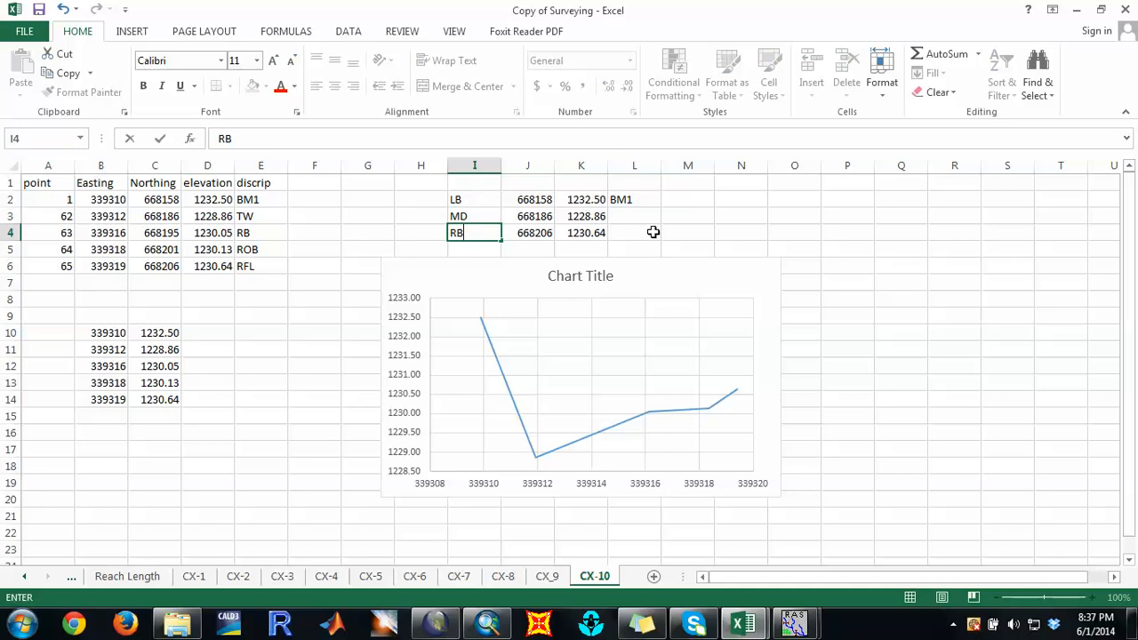
left_click(653, 232)
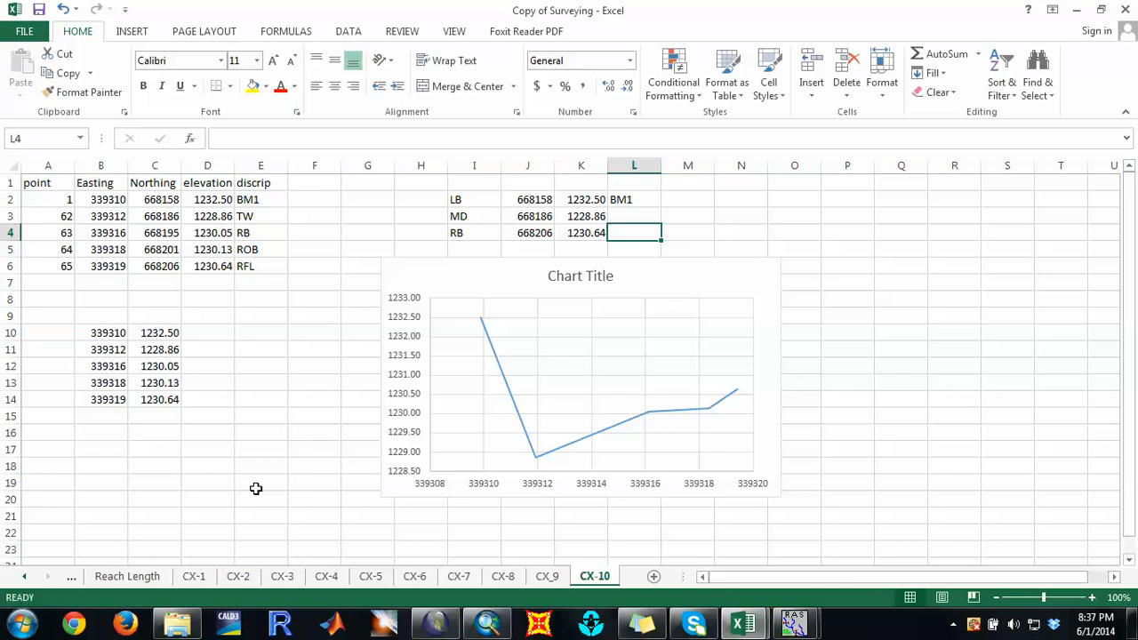
Step: Insert a new blank worksheet directly after the CX-1 sheet
left_click(151, 576)
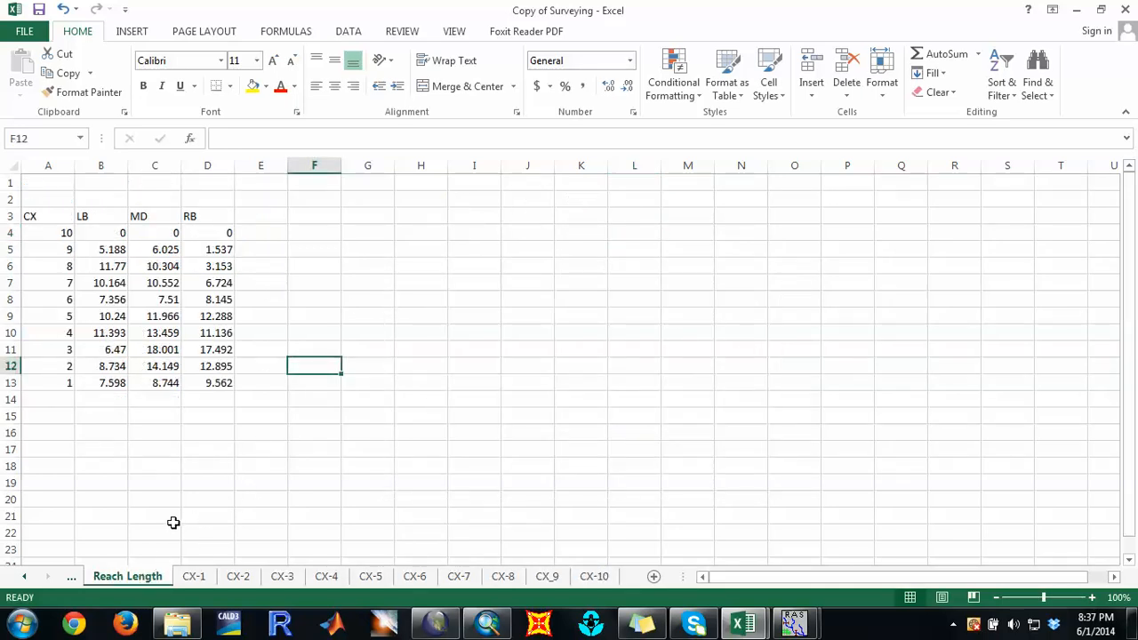
left_click(194, 576)
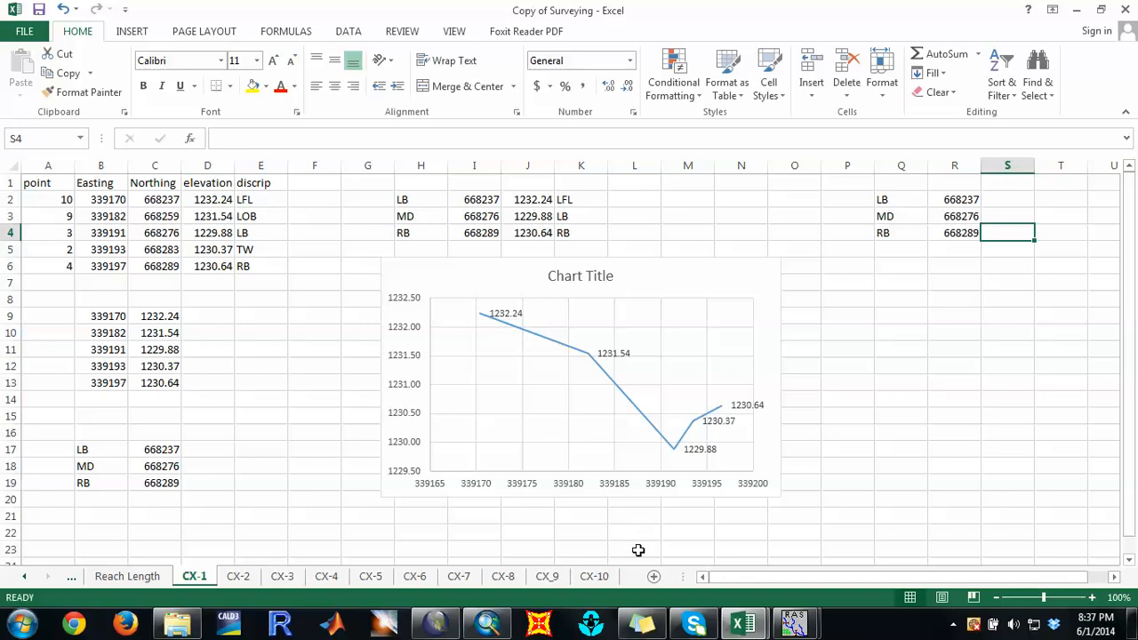
left_click(653, 576)
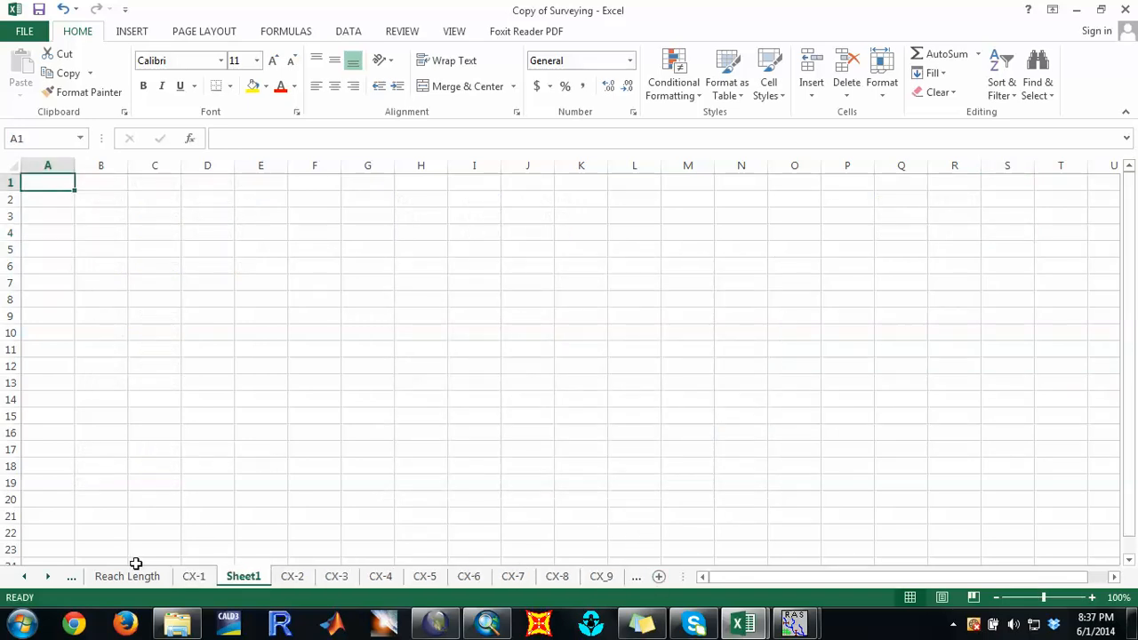
Step: Copy the LB, MD and RB labels and Northings from H2:I4 of CX-1 to Sheet1 starting at C3
left_click(195, 576)
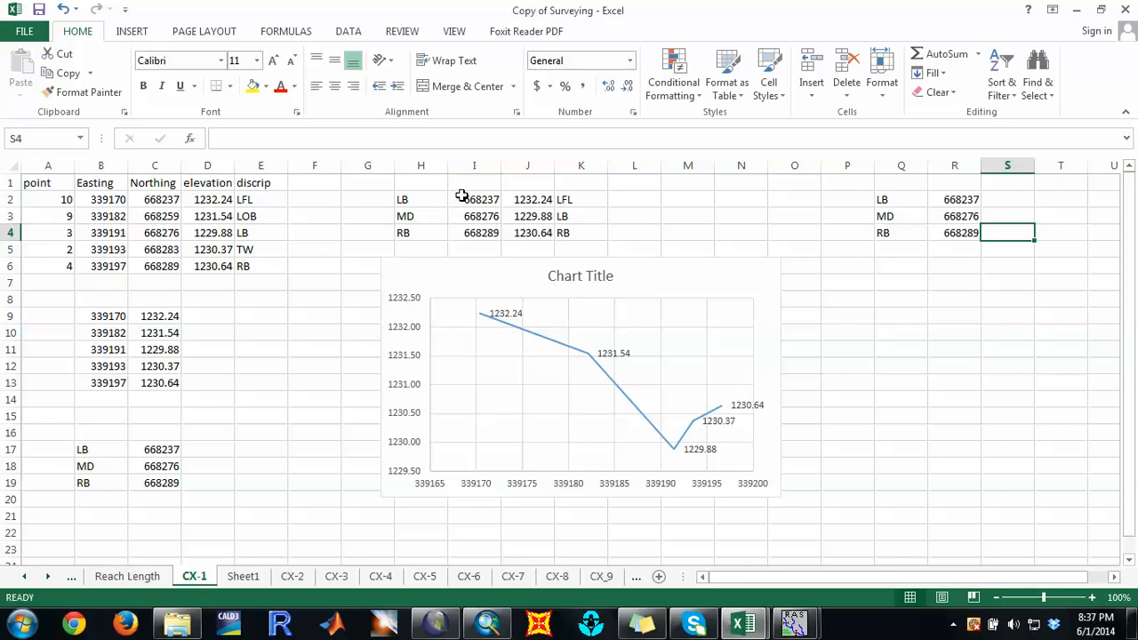
left_click_drag(436, 197, 476, 230)
right_click(475, 230)
left_click(512, 261)
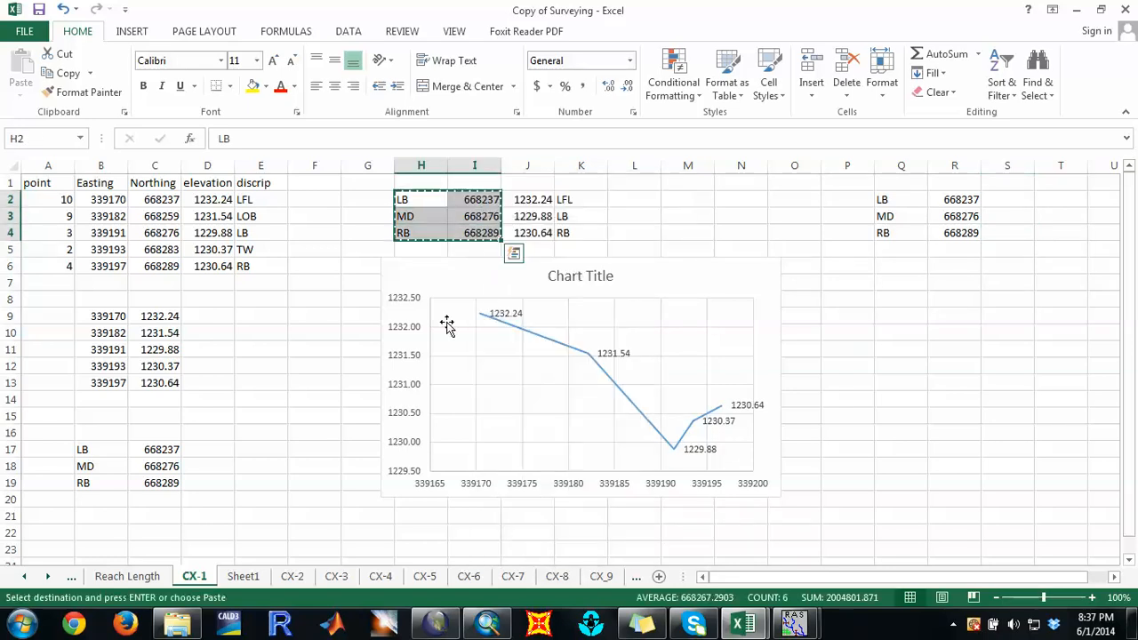
left_click(242, 576)
left_click(160, 220)
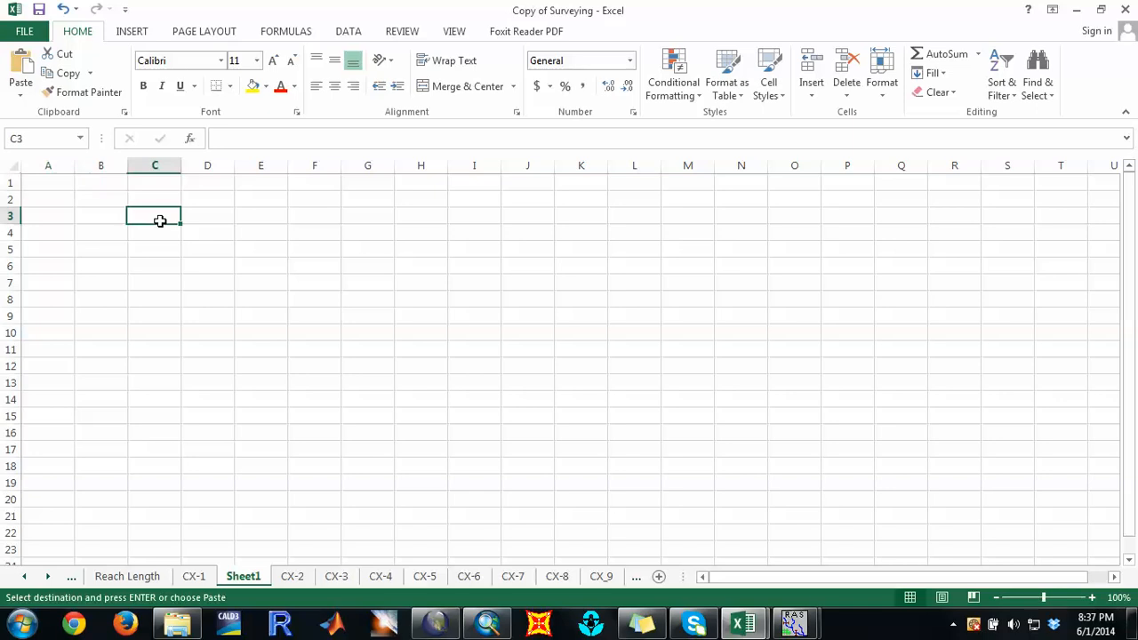
key("ctrl+v")
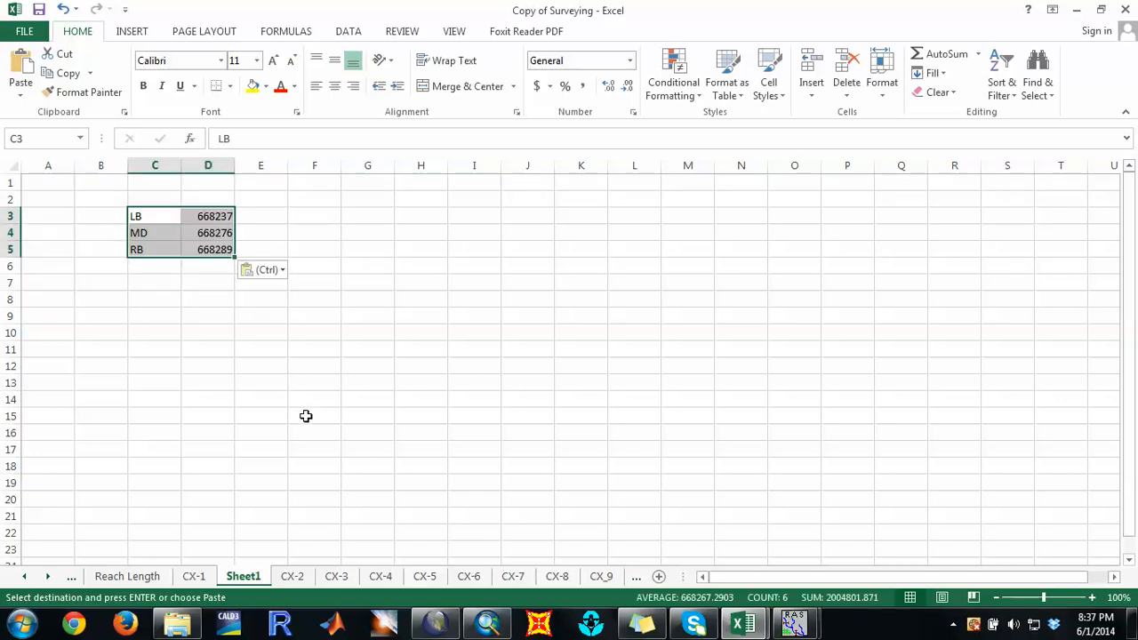
Step: Copy the LB, MD and RB labels and Northings from I2:J4 of CX-2 to Sheet1 starting at E3
left_click(293, 577)
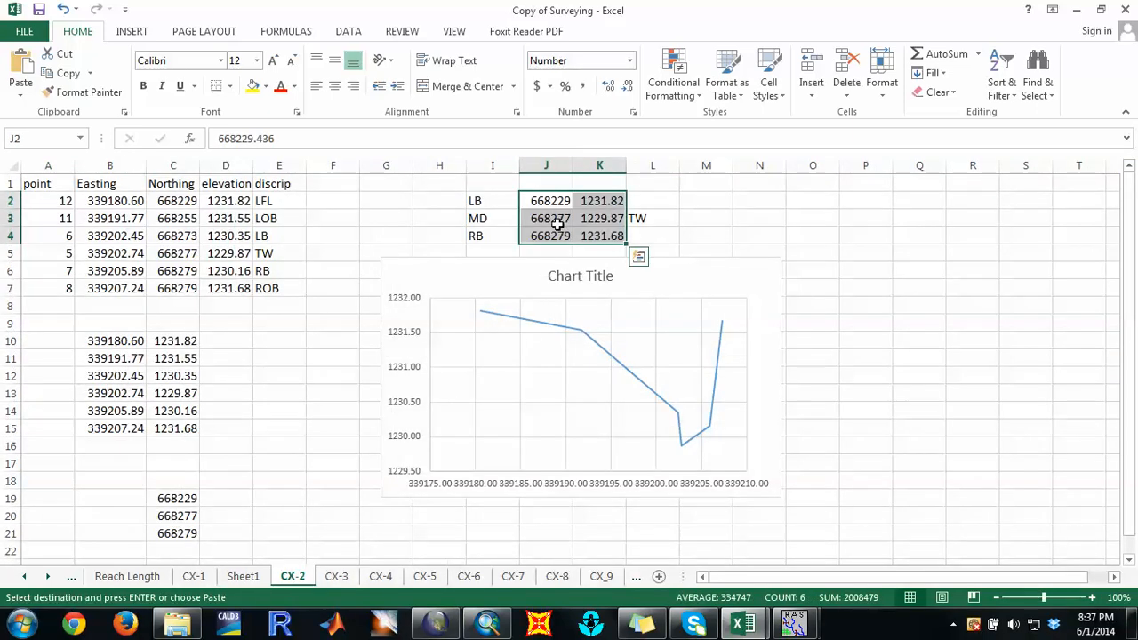
left_click_drag(508, 199, 547, 236)
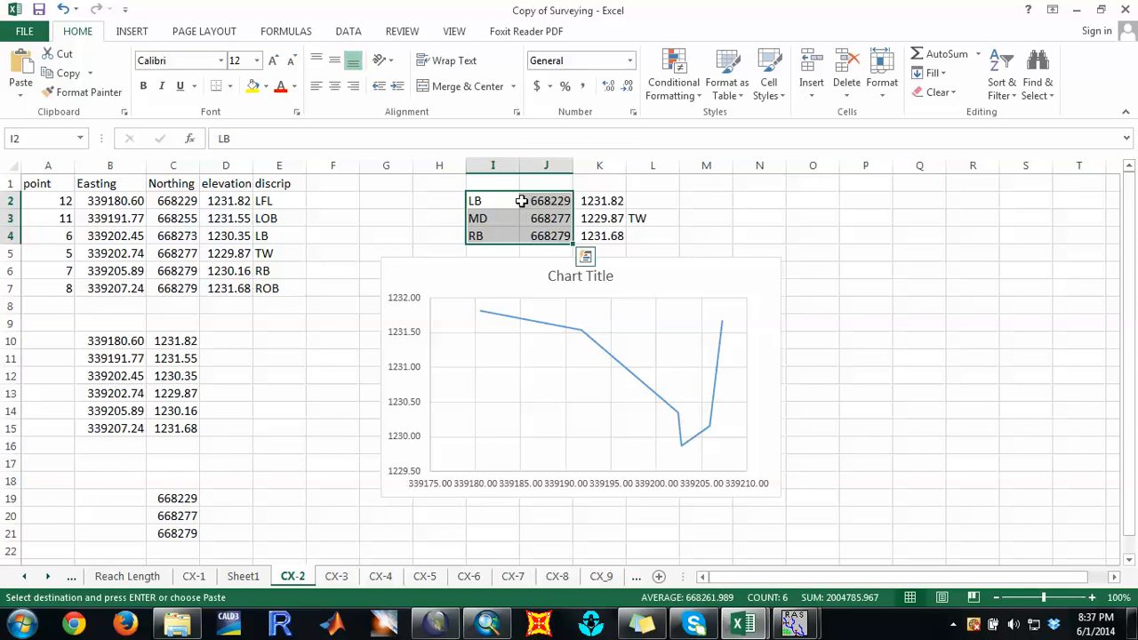
right_click(522, 201)
left_click(547, 233)
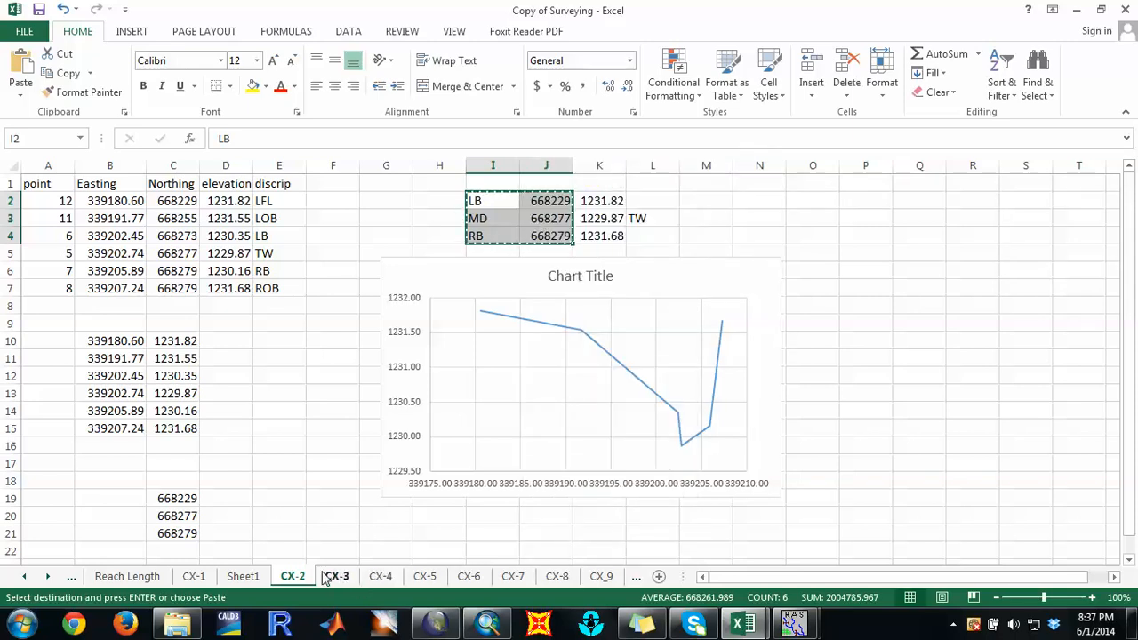
left_click(245, 577)
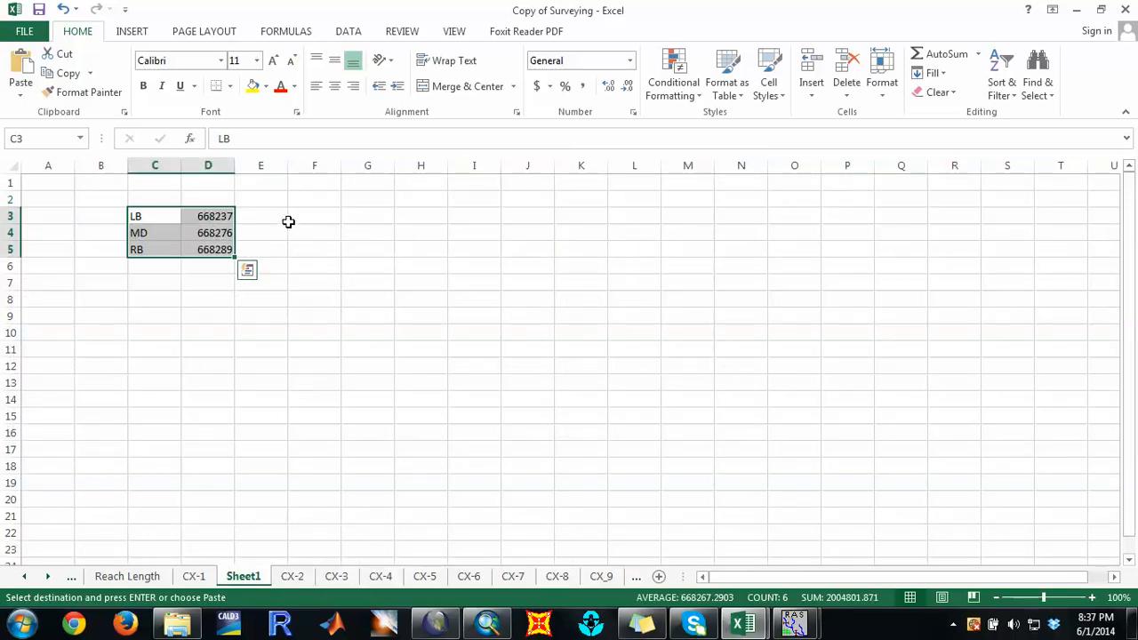
left_click(289, 222)
left_click(267, 215)
key("ctrl+v")
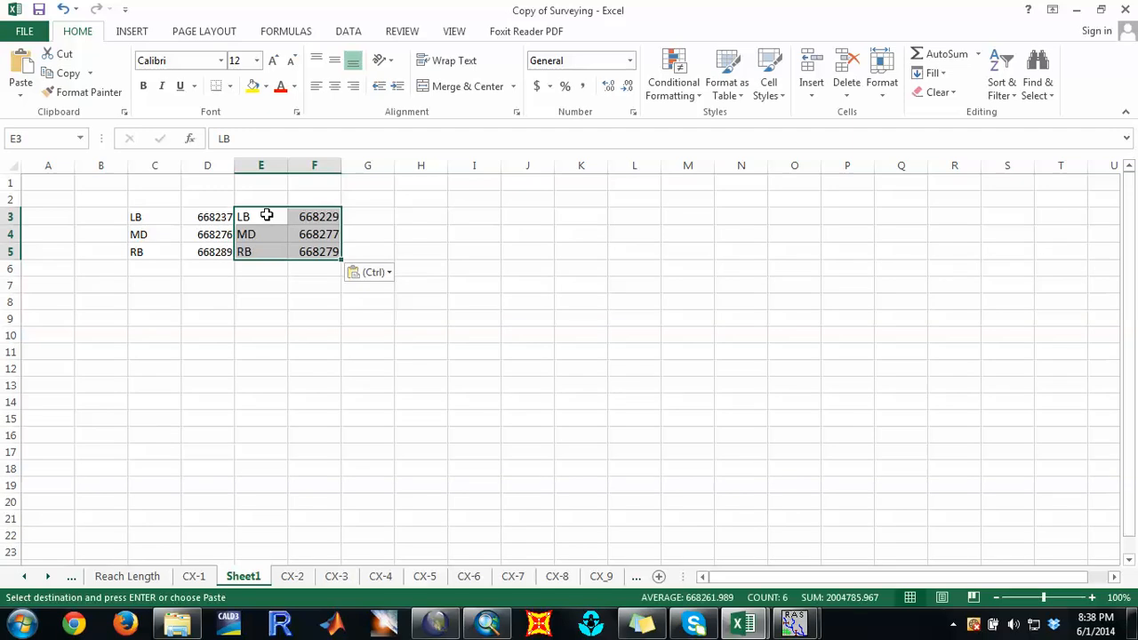
Step: Copy the LB, MD and RB labels and Northings from I2:J4 of CX-3 to Sheet1 starting at G3
left_click(354, 218)
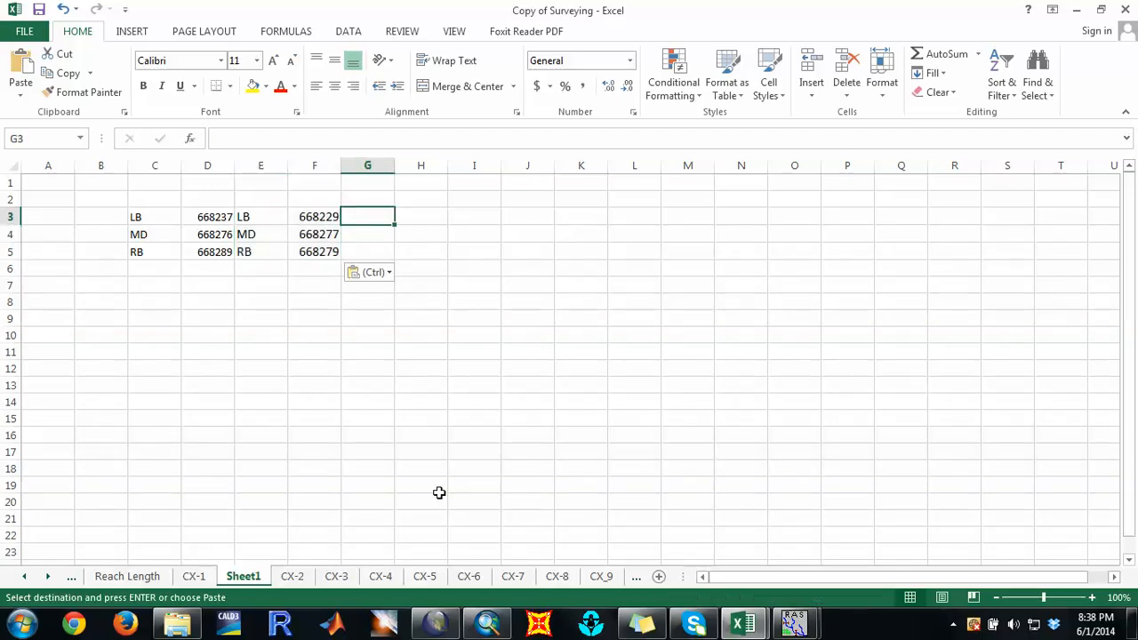
left_click(336, 576)
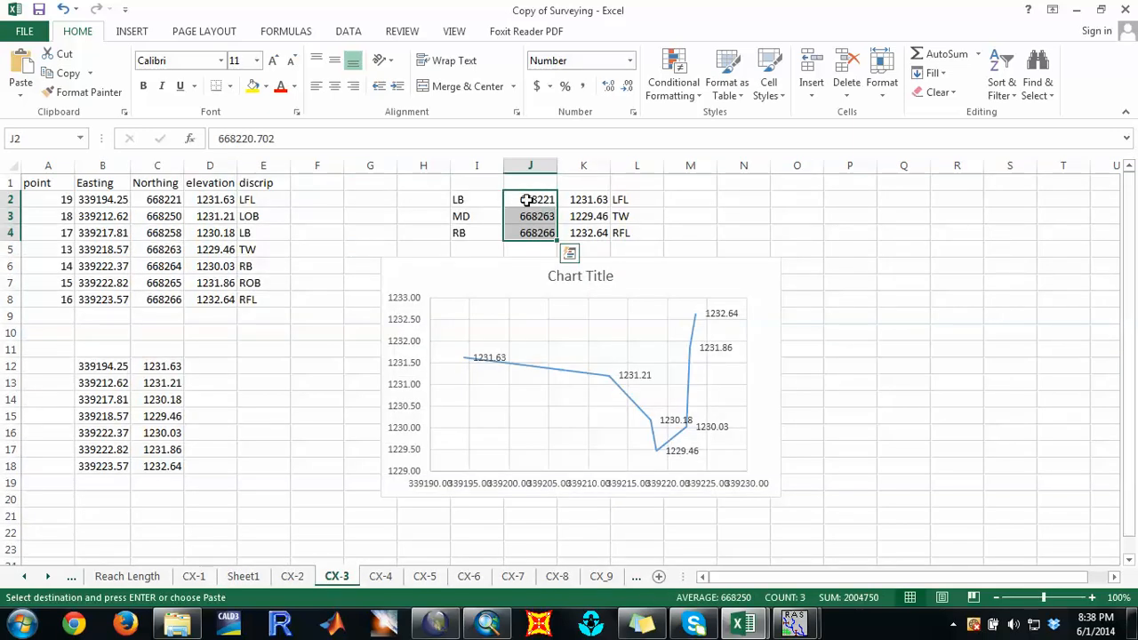
left_click_drag(484, 199, 521, 227)
right_click(521, 232)
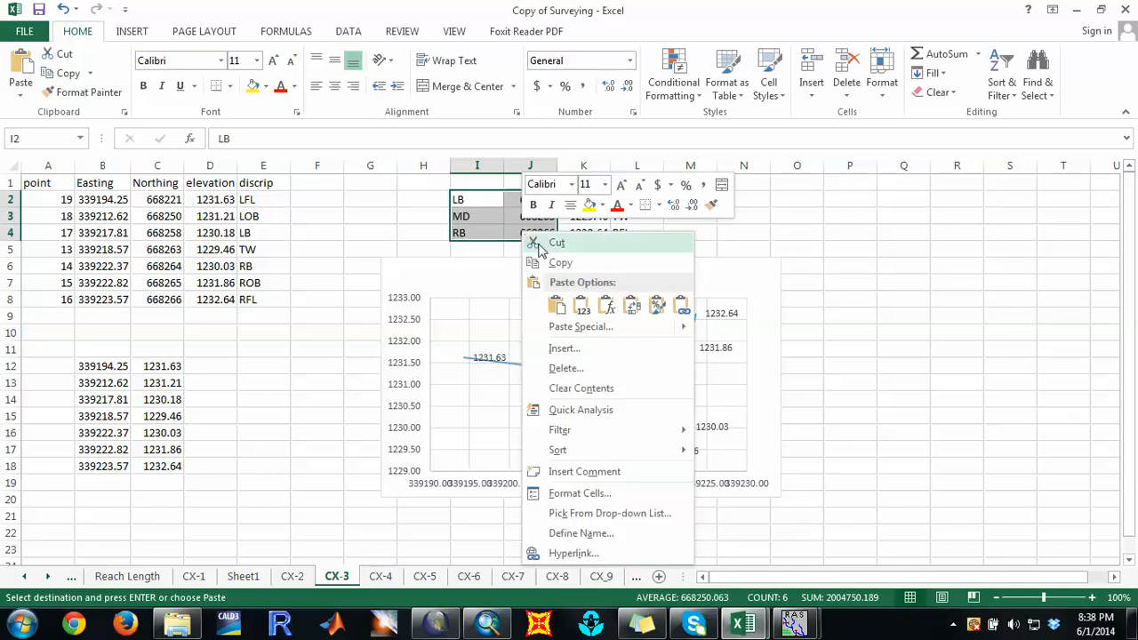
left_click(537, 263)
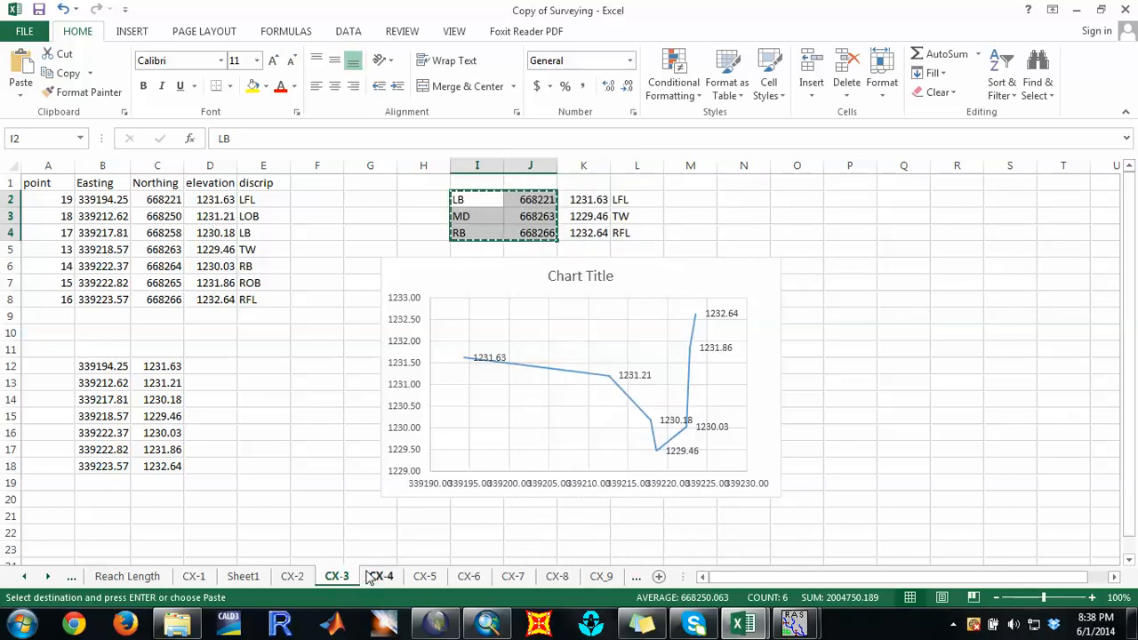
left_click(243, 576)
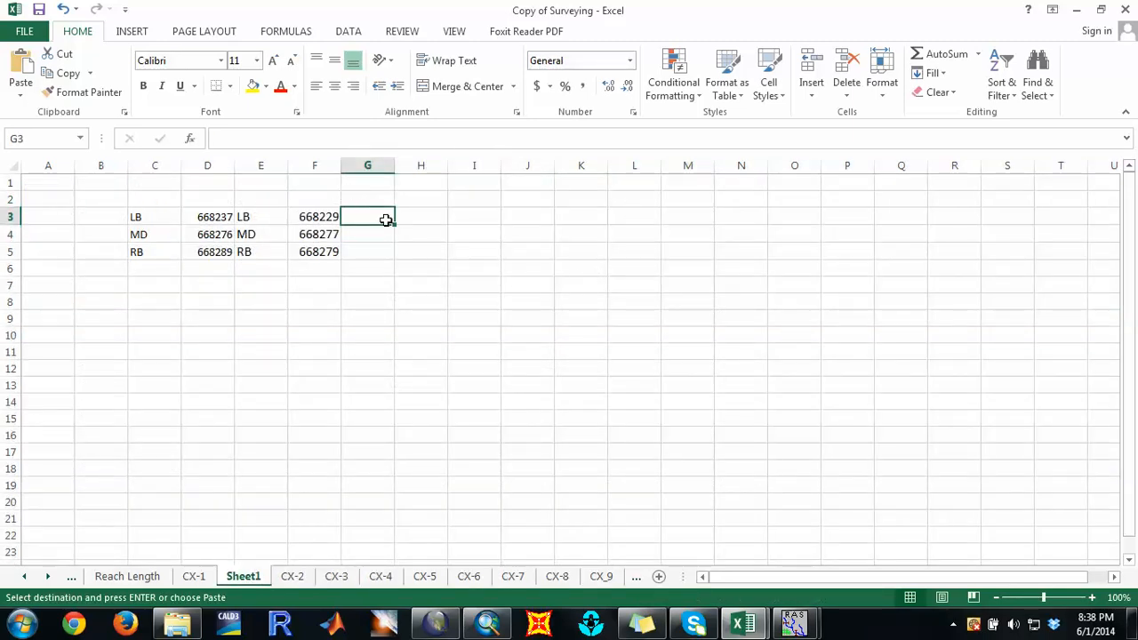
key("ctrl+v")
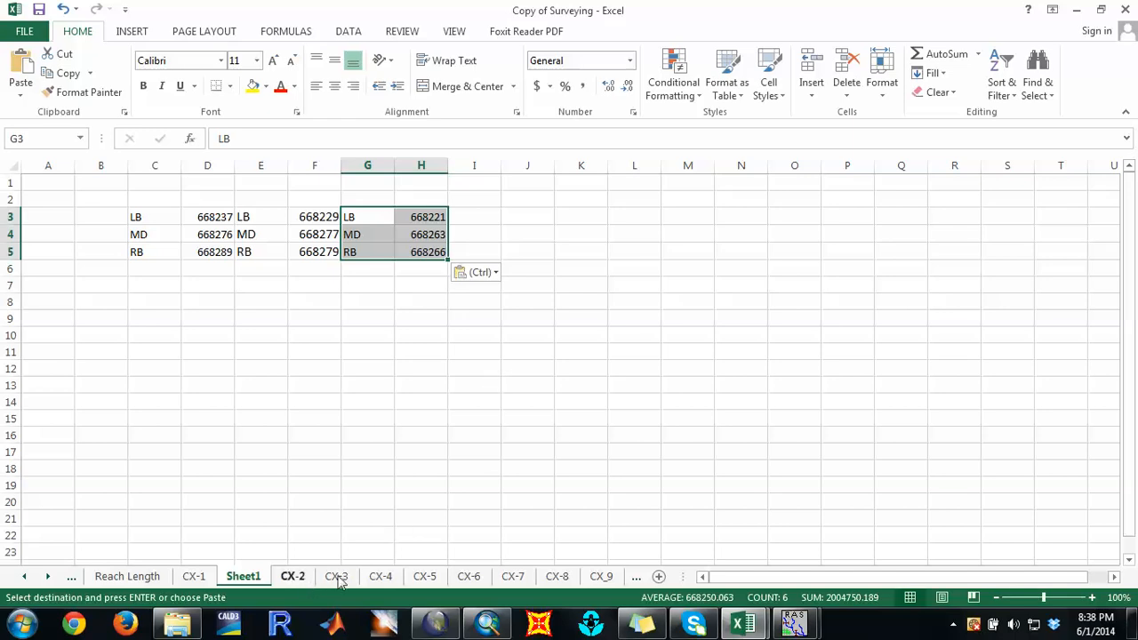
Step: Copy the three Northings from J2:J4 of CX-4 to Sheet1 starting at I3 and widen column I to fit them
left_click(380, 576)
left_click_drag(517, 199, 546, 233)
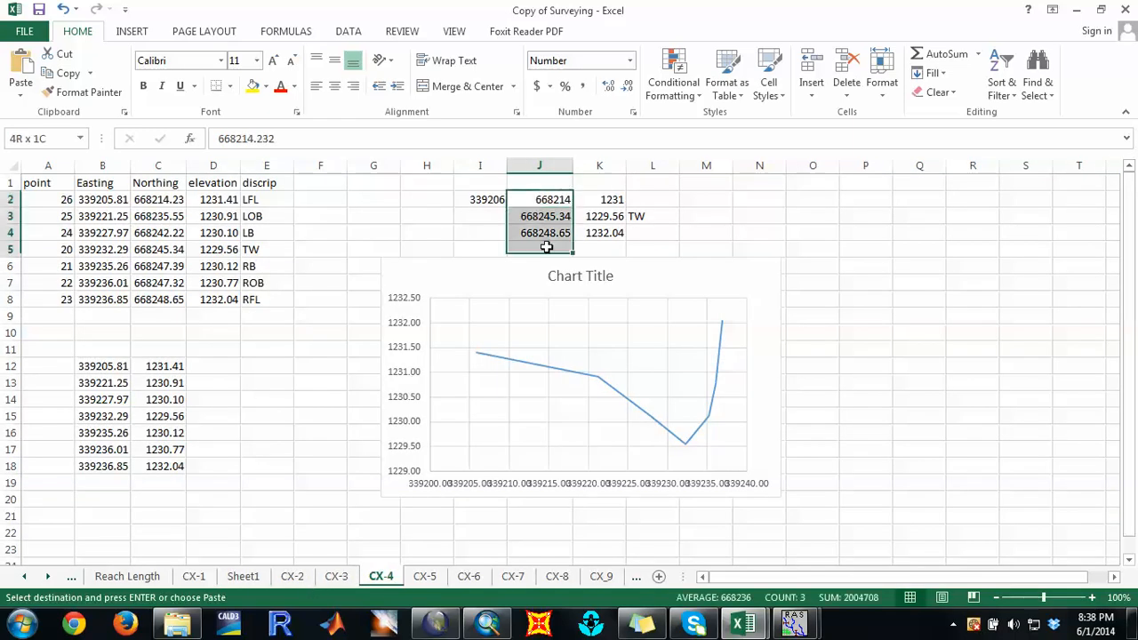
right_click(550, 236)
left_click(569, 265)
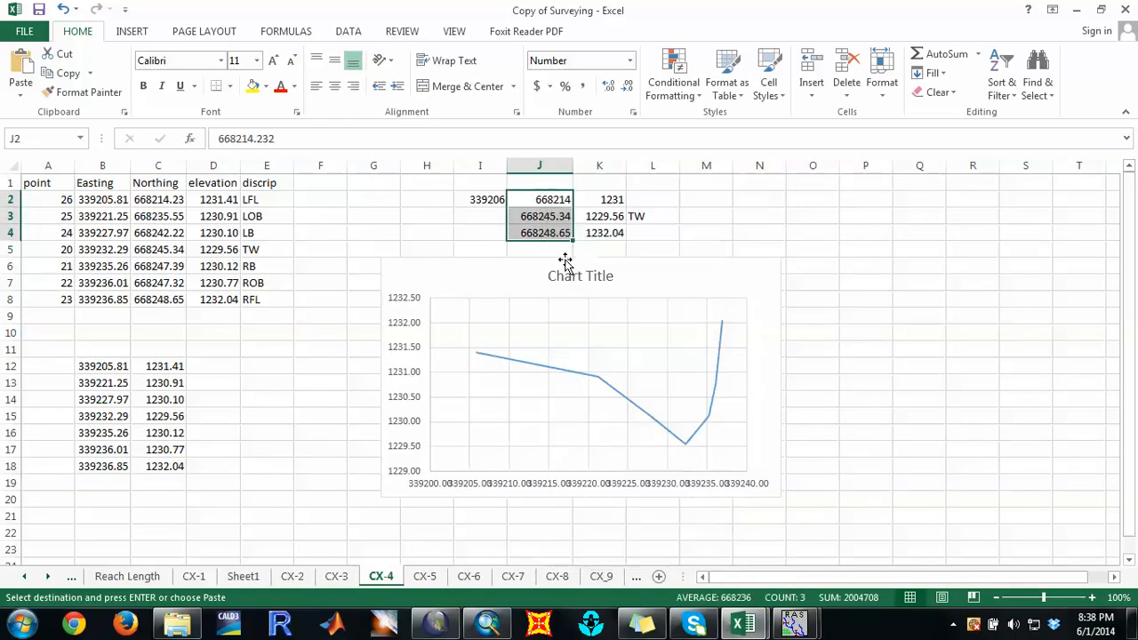
left_click(243, 576)
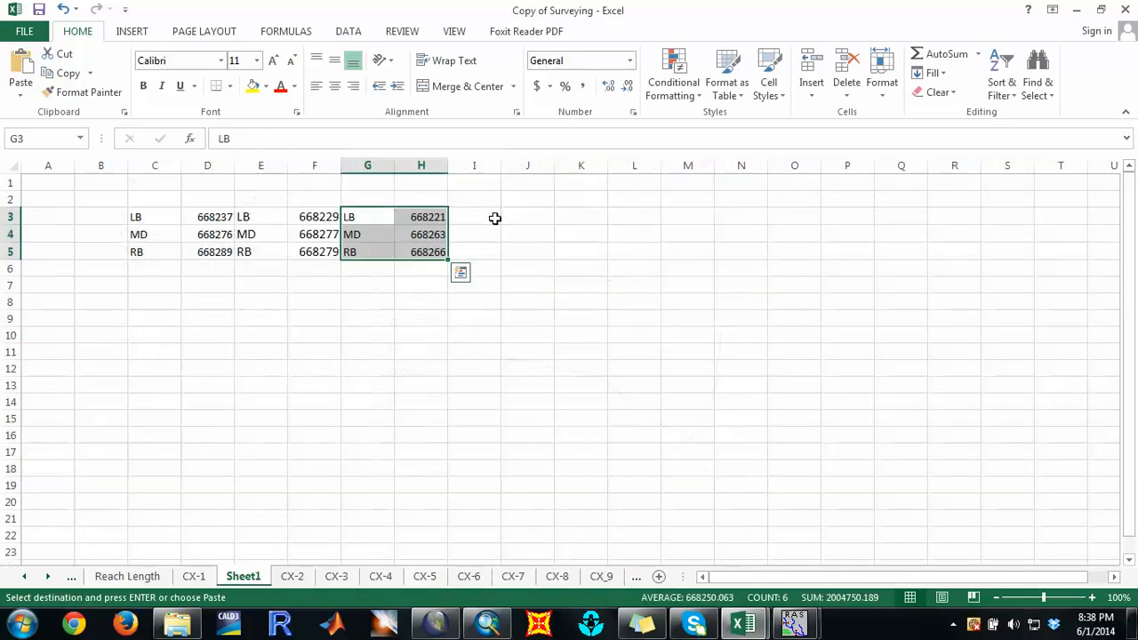
left_click(491, 219)
key("ctrl+v")
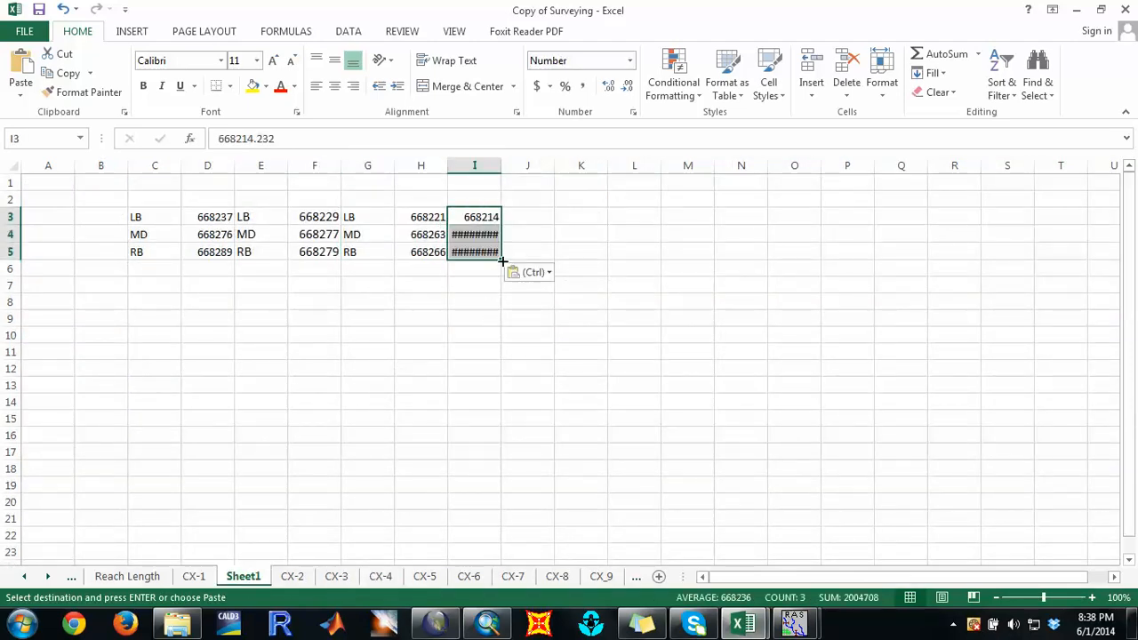
left_click_drag(502, 159, 508, 166)
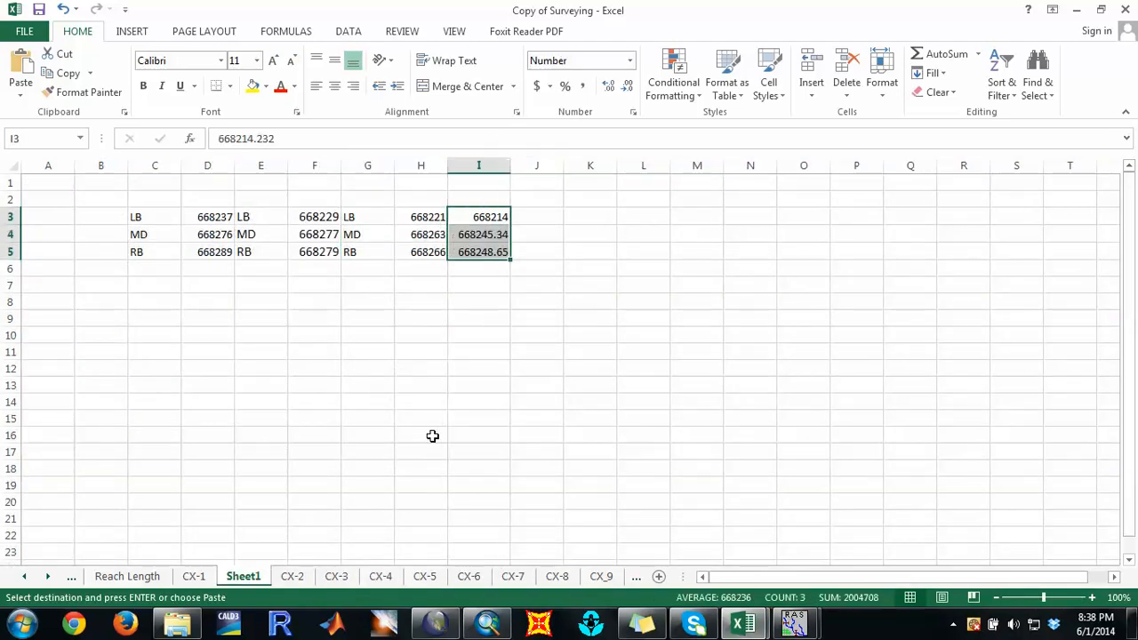
Step: Copy the three Northings from I2:I4 of CX-5 to Sheet1 starting at J3 and fit column J to its contents
left_click(431, 578)
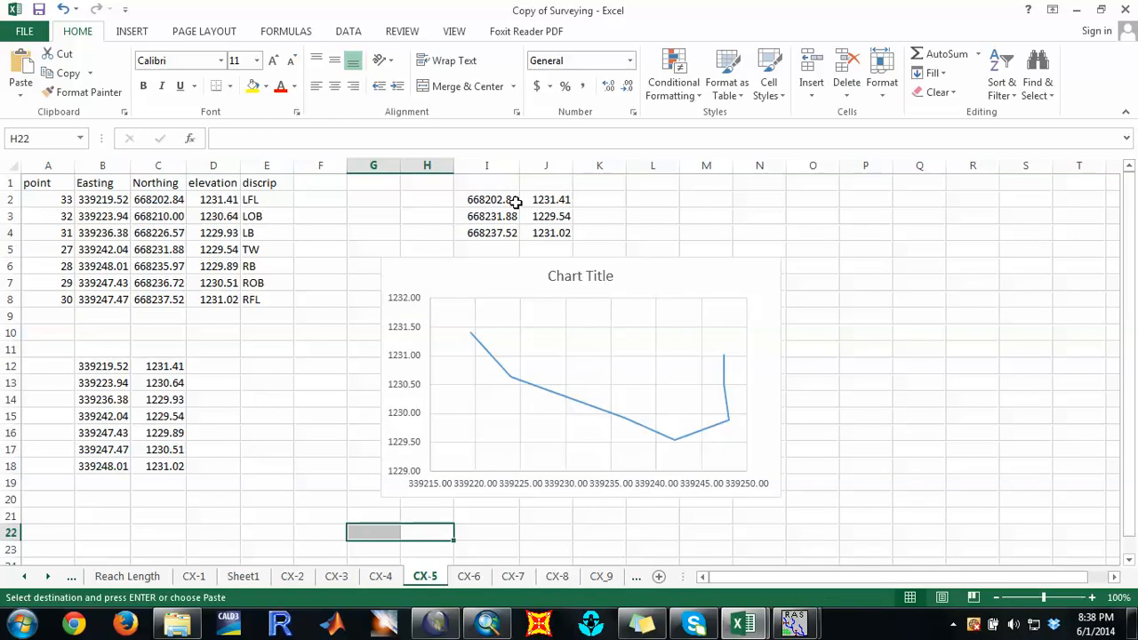
left_click_drag(515, 203, 489, 228)
right_click(490, 232)
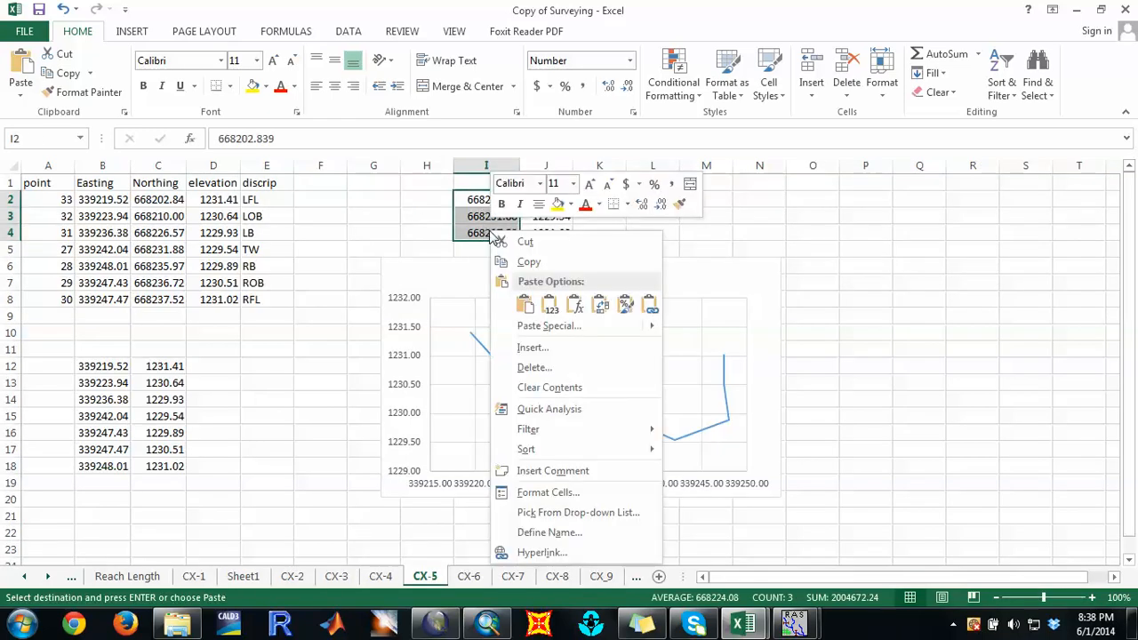
left_click(528, 262)
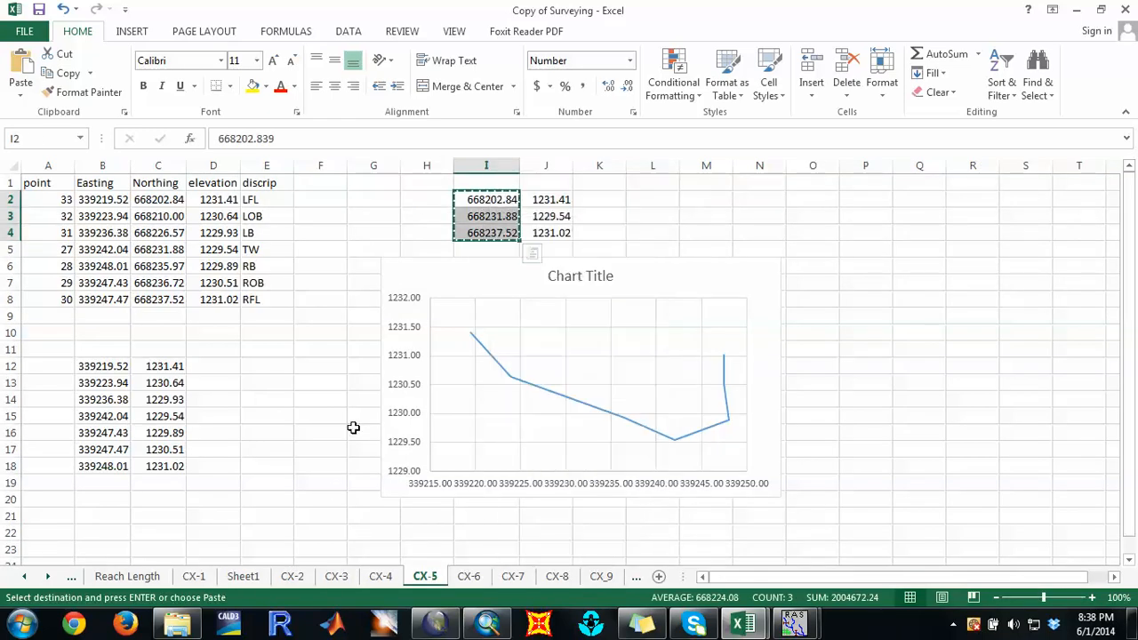
left_click(241, 578)
key("ctrl+v")
left_click(535, 218)
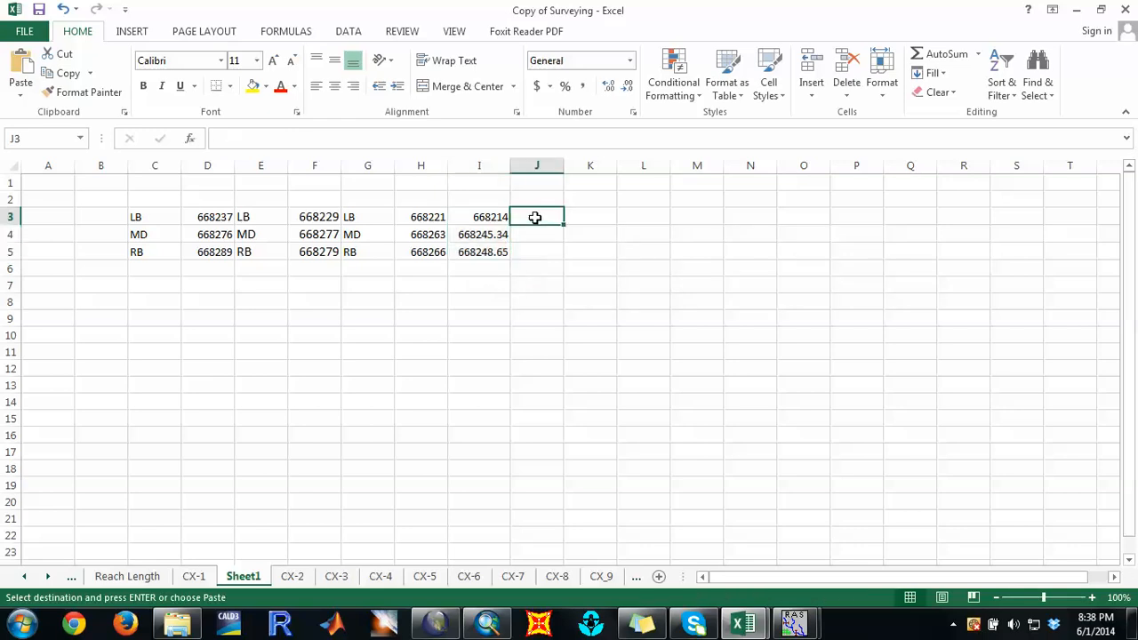
key("ctrl+v")
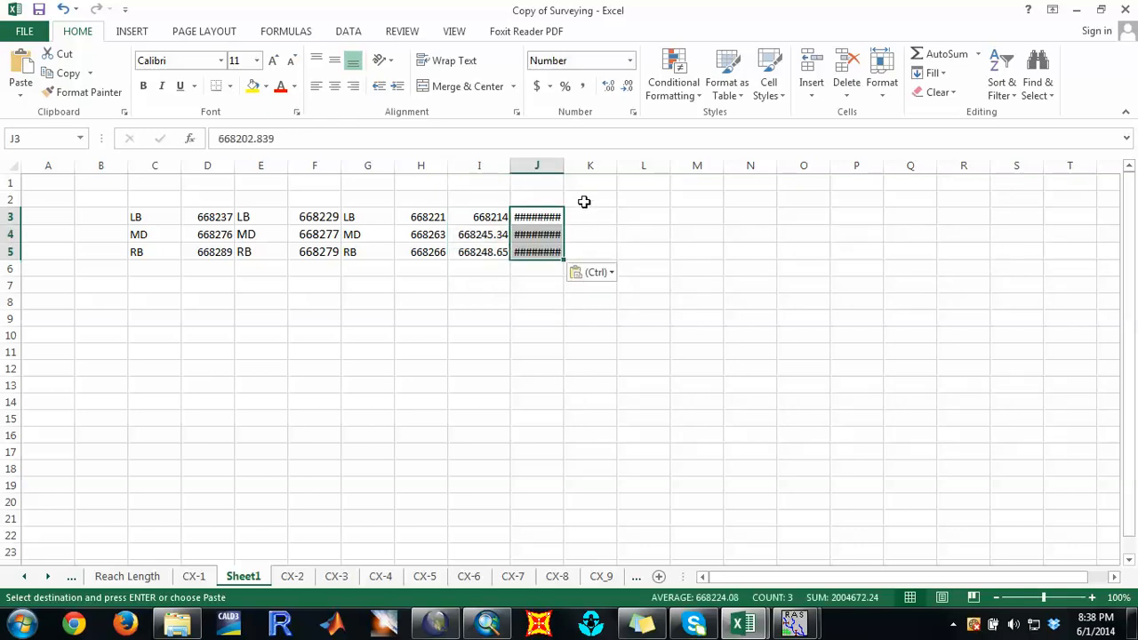
double_click(564, 166)
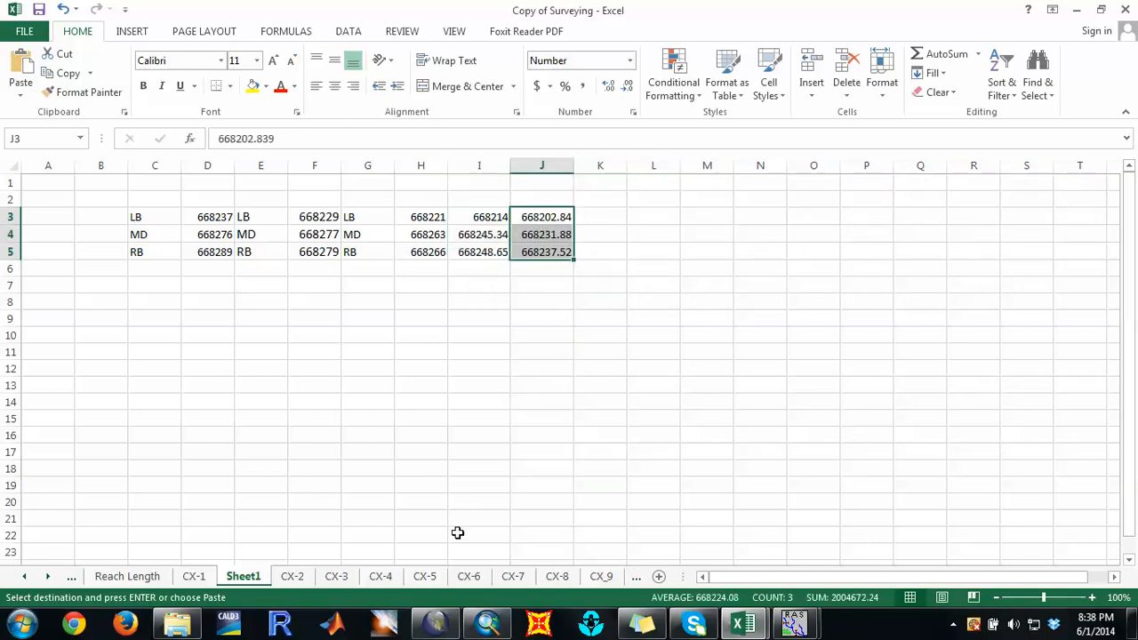
Step: Copy the LB, MD and RB labels and Northings from K1:L3 of CX-6 to Sheet1 starting at K3
left_click(468, 576)
left_click(632, 182)
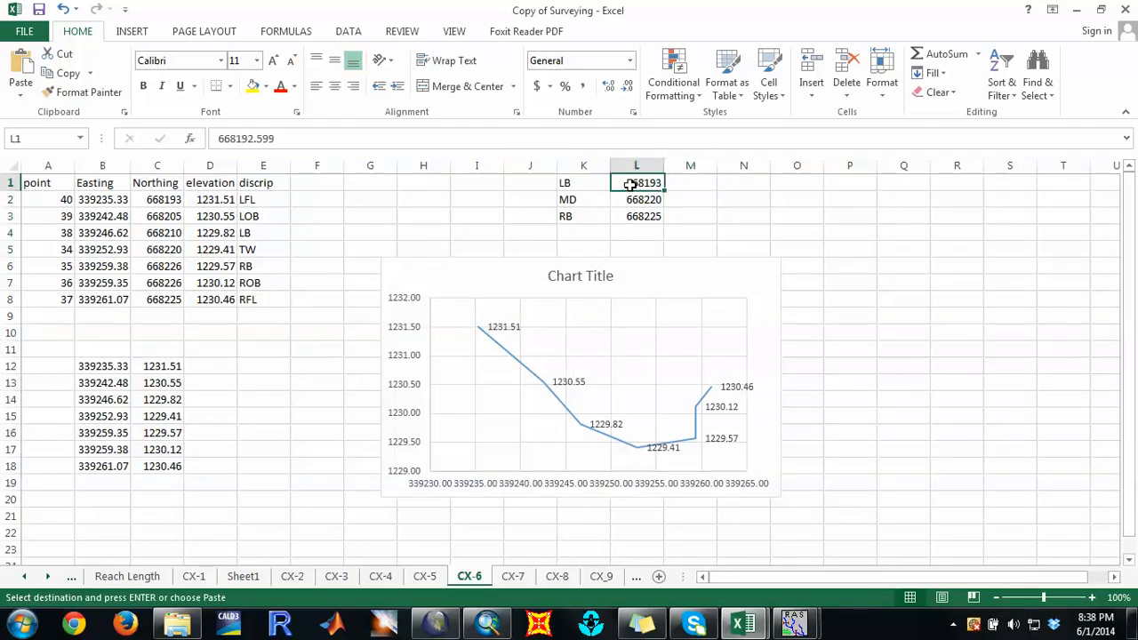
left_click_drag(602, 183, 638, 211)
right_click(639, 211)
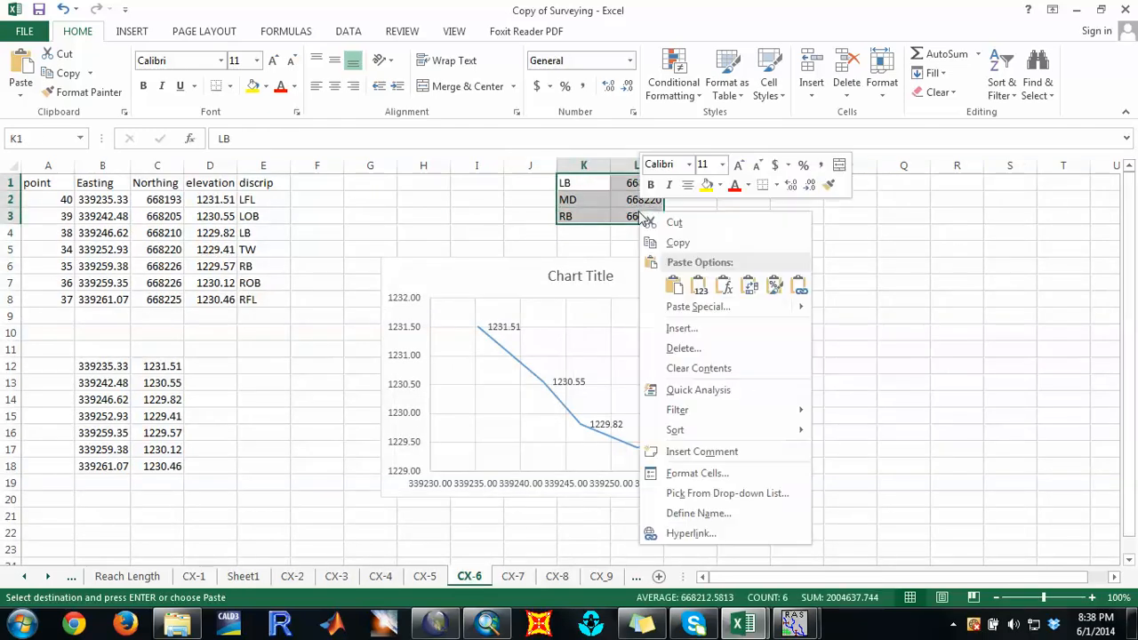
left_click(674, 242)
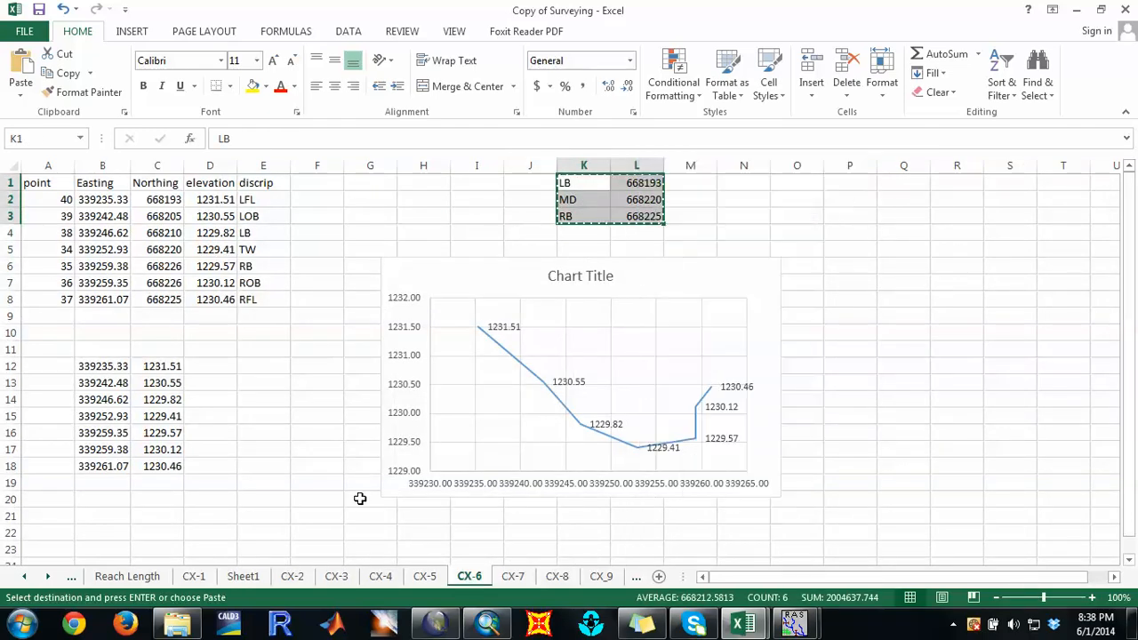
left_click(249, 578)
left_click(607, 215)
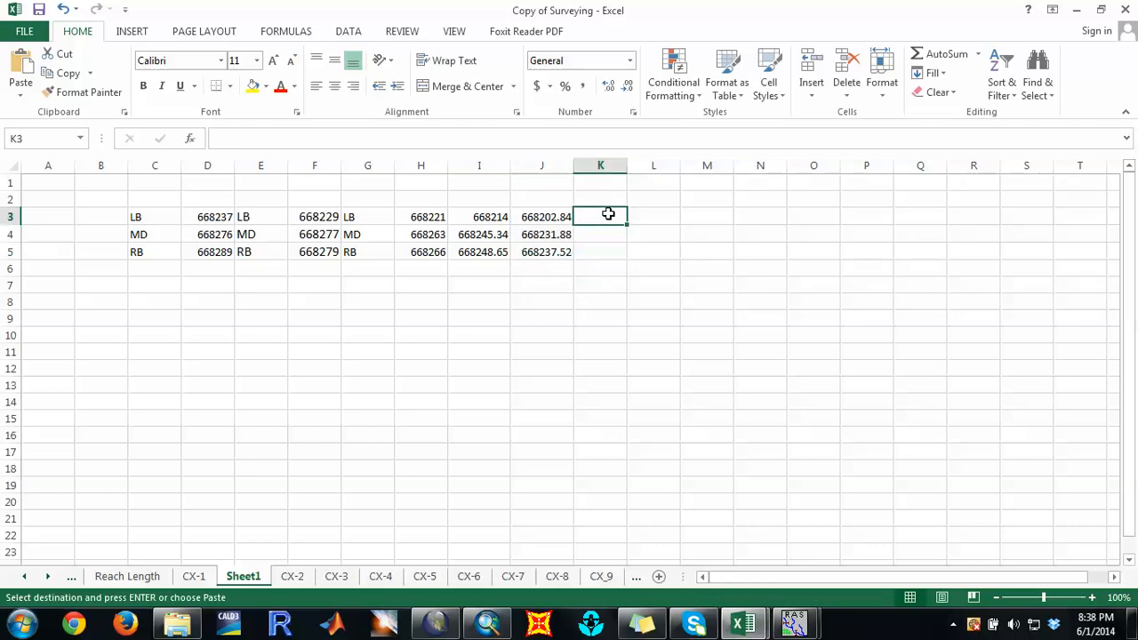
key("ctrl+v")
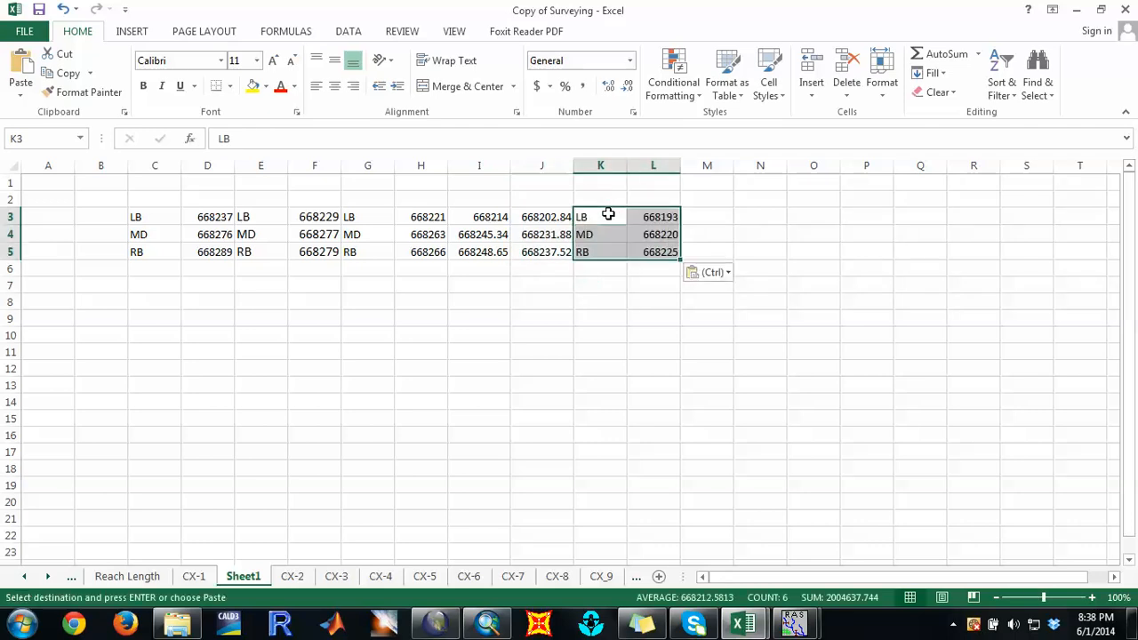
Step: Copy the LB, MD and RB labels and Northings from L1:M3 of CX-7 to Sheet1 starting at M3
left_click(513, 576)
left_click_drag(623, 182, 716, 215)
right_click(716, 217)
left_click(743, 227)
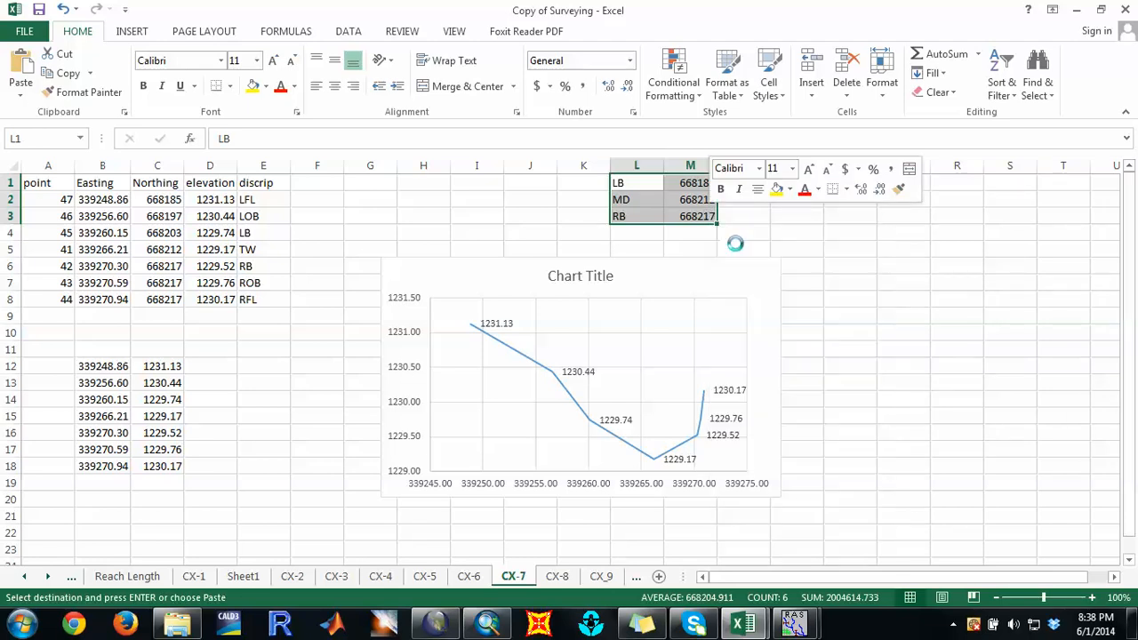
left_click(243, 576)
key("ctrl+v")
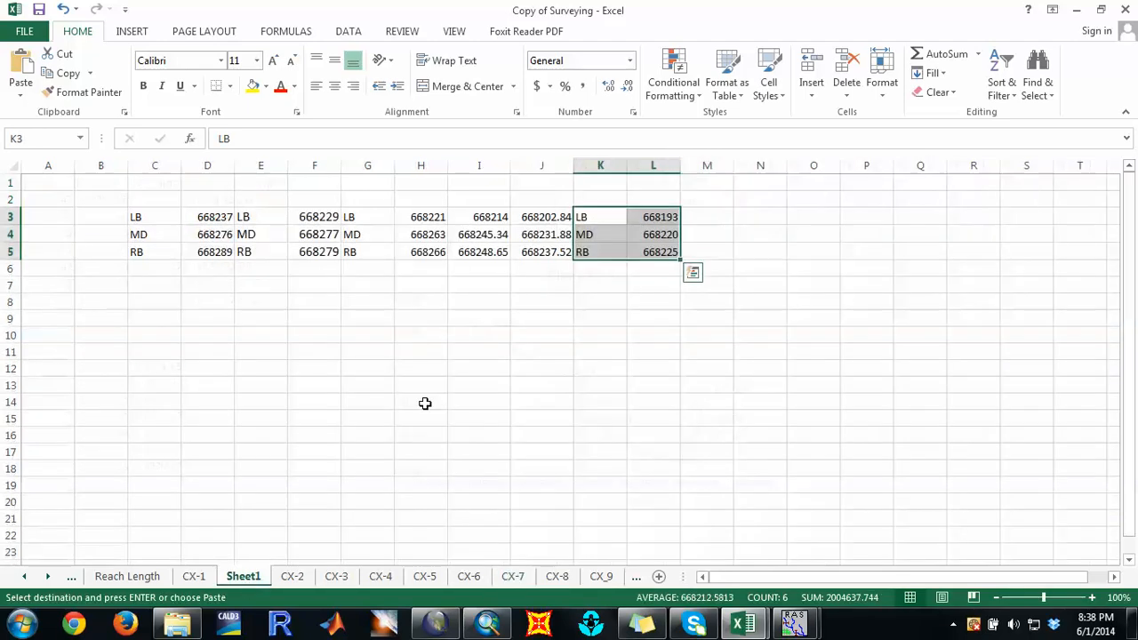
left_click(698, 209)
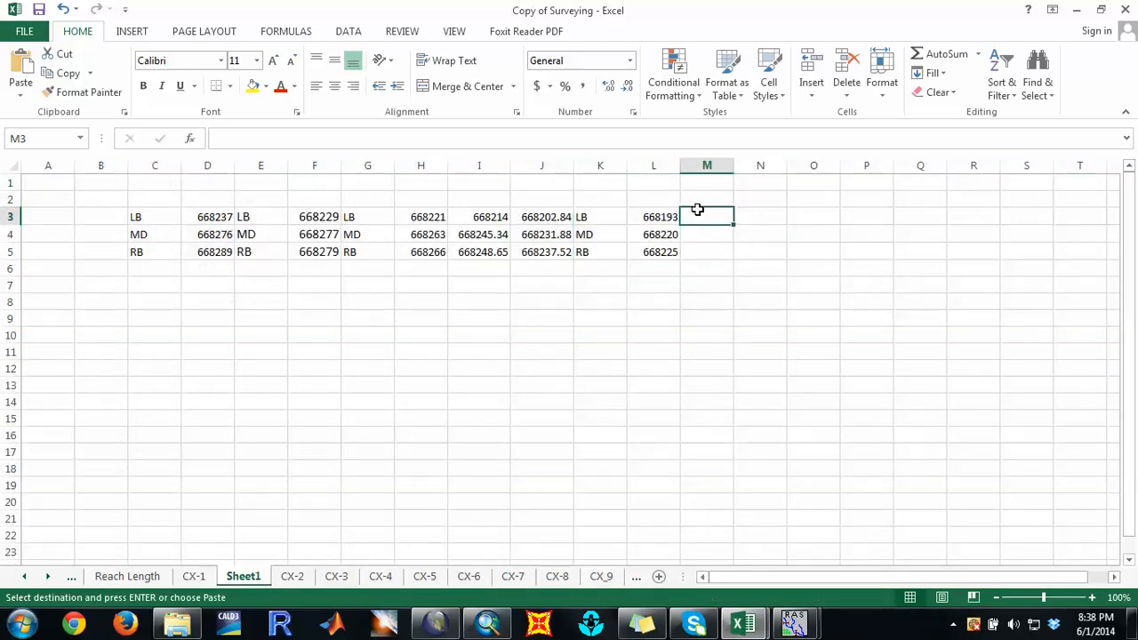
key("ctrl+v")
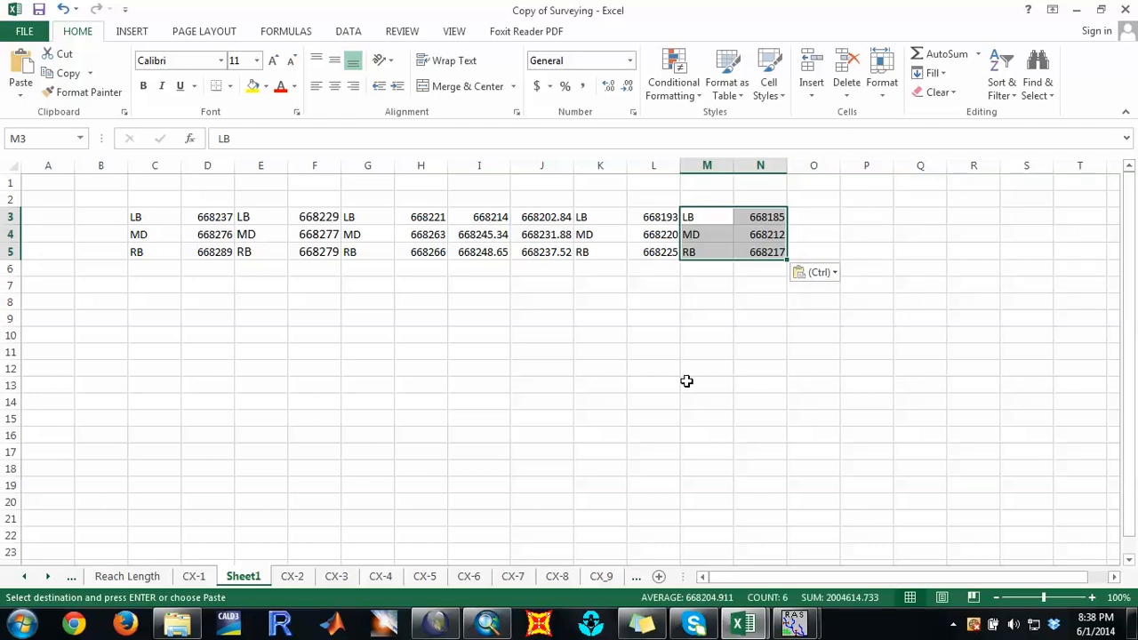
Step: Copy the LB, MD and RB labels and Northings from L1:M3 of CX-8 to Sheet1 starting at O3
left_click(551, 577)
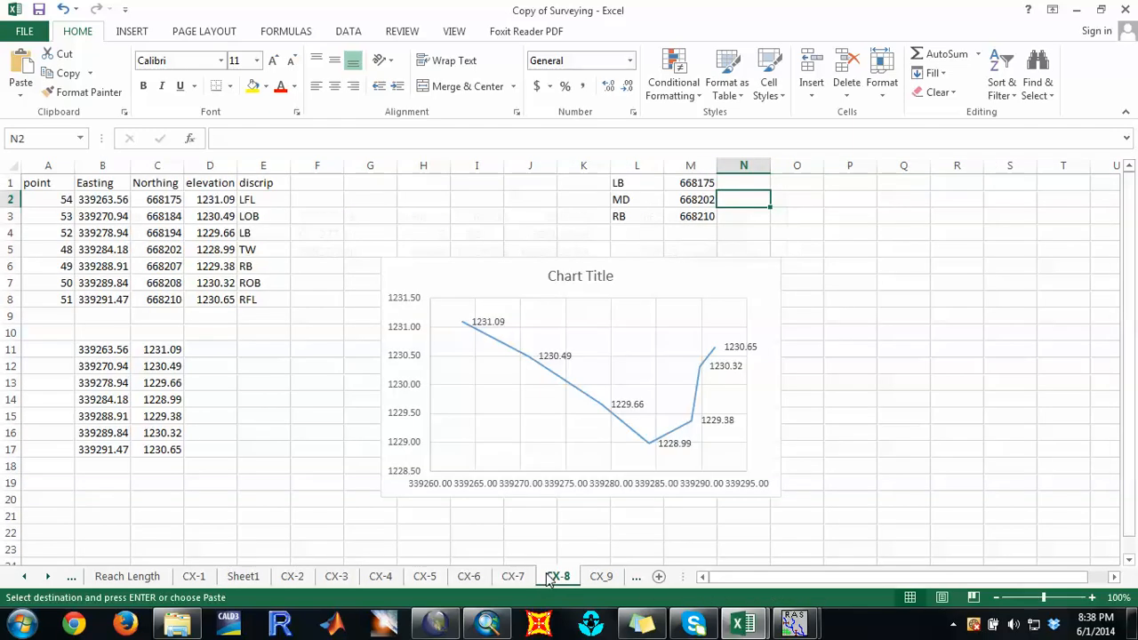
left_click_drag(623, 183, 703, 217)
right_click(693, 206)
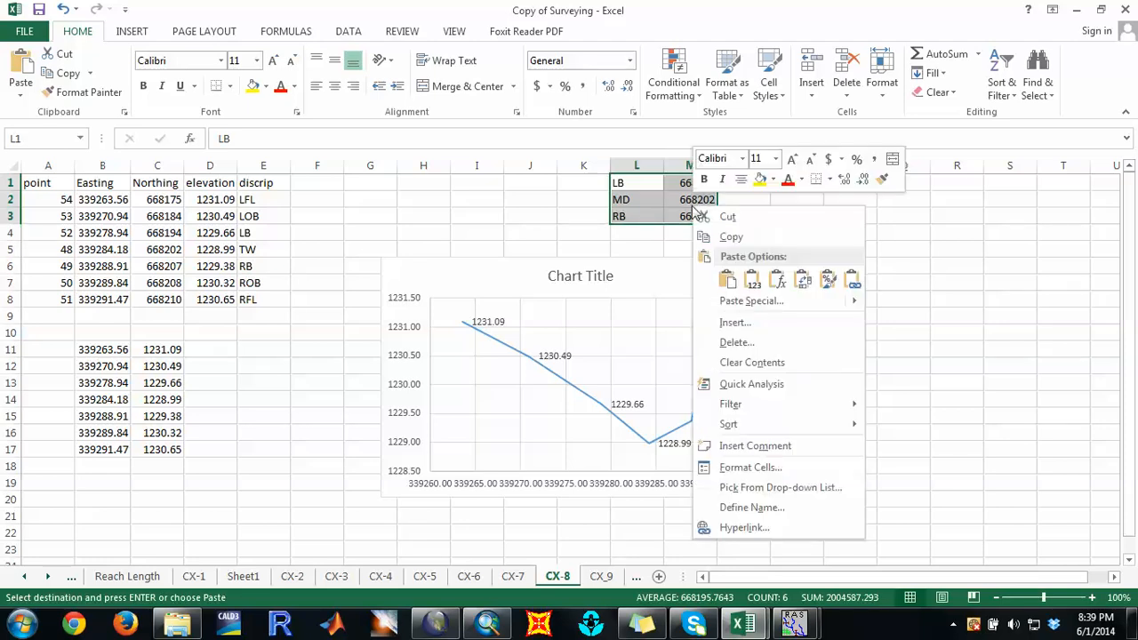
left_click(722, 236)
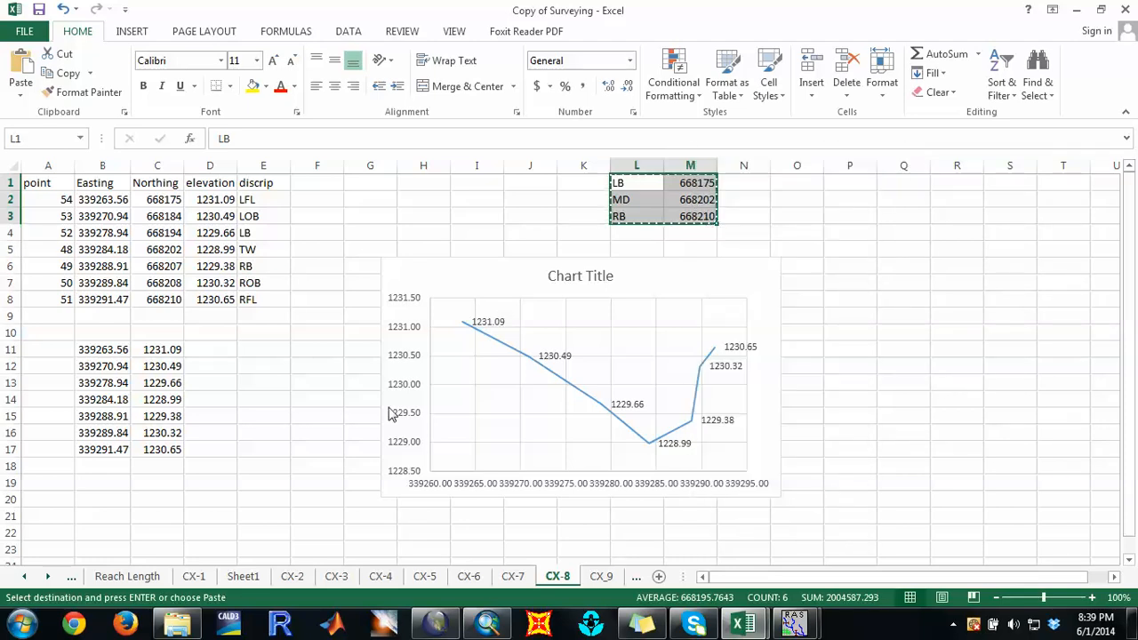
left_click(243, 576)
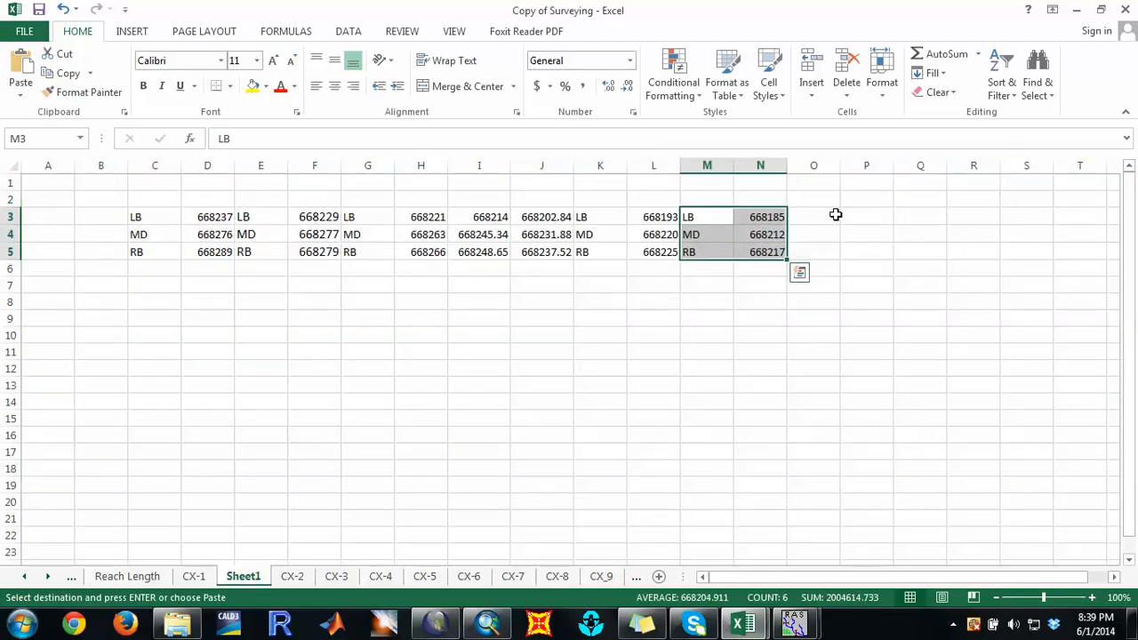
left_click(827, 216)
key("ctrl+v")
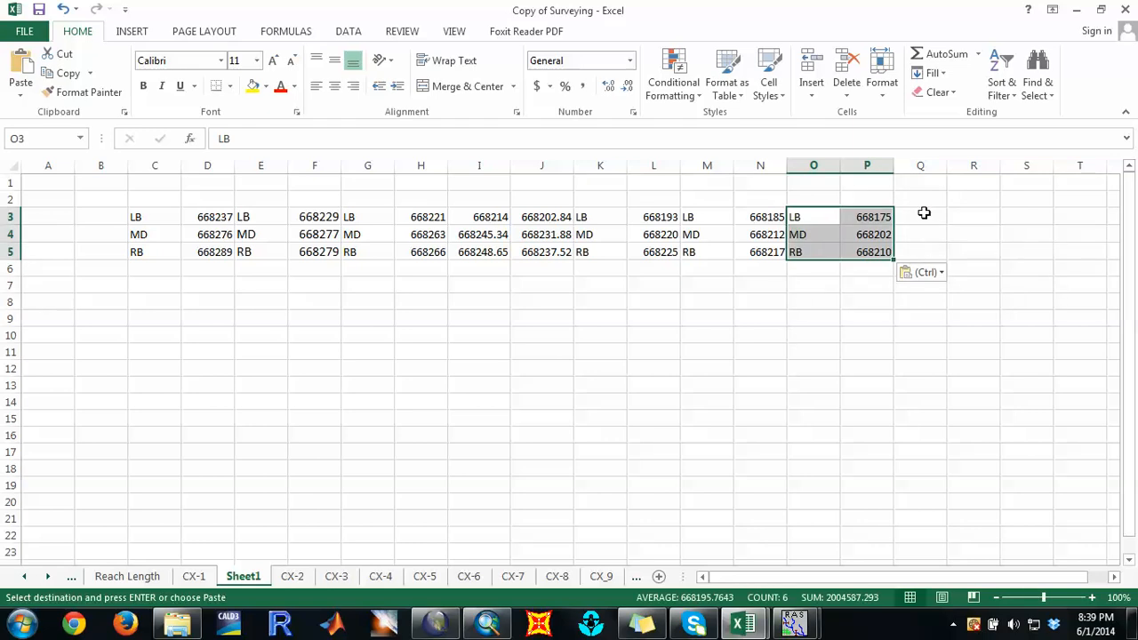
Step: Copy the LB, MD and RB labels and Northings from L1:M3 of CX_9 to Sheet1 starting at Q3
left_click(923, 215)
left_click(601, 576)
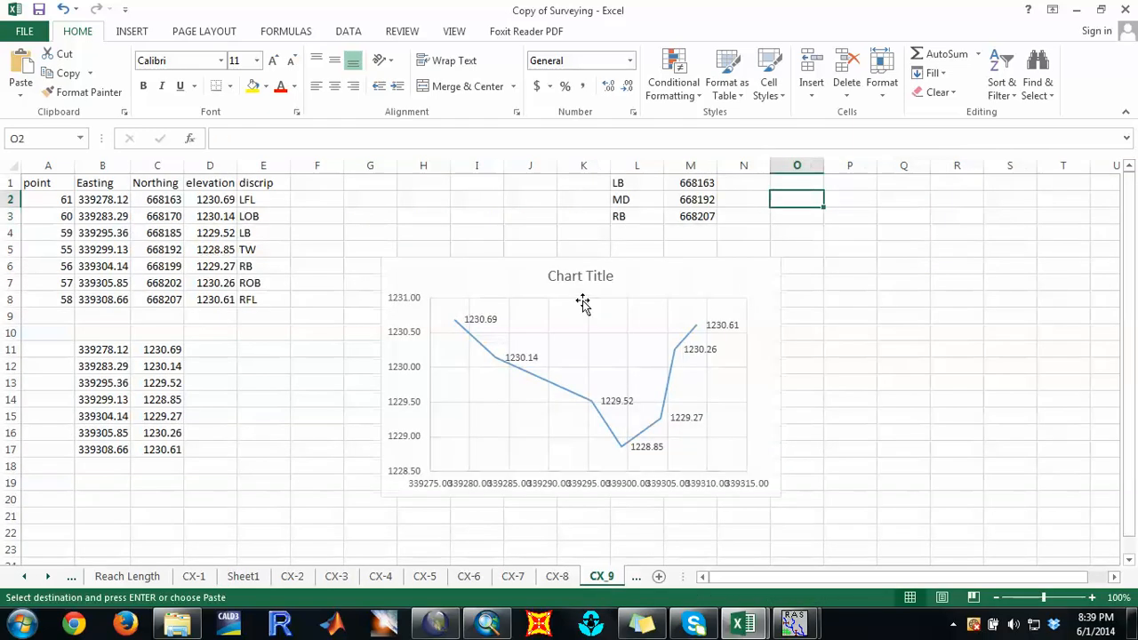
left_click(635, 177)
left_click_drag(665, 185, 693, 216)
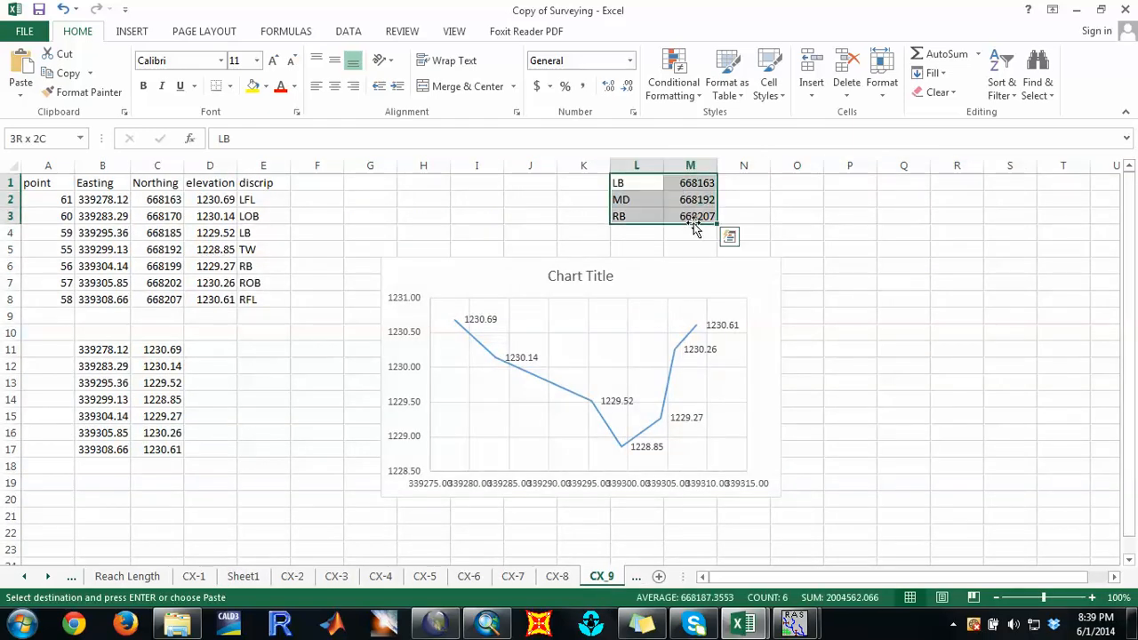
right_click(691, 205)
left_click(728, 229)
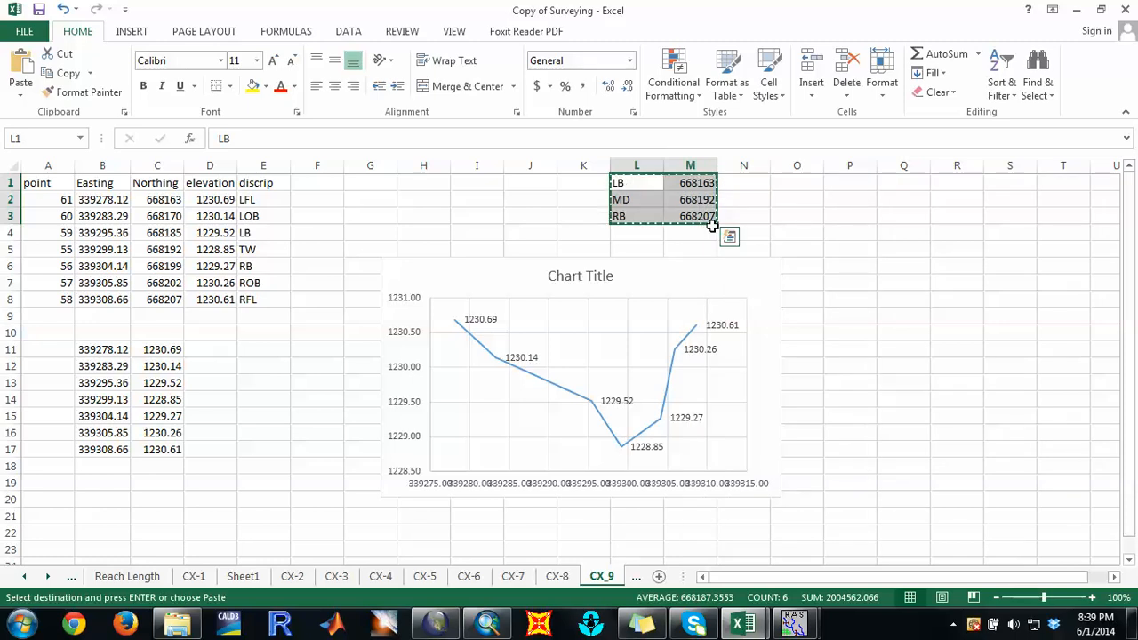
left_click(243, 577)
key("ctrl+v")
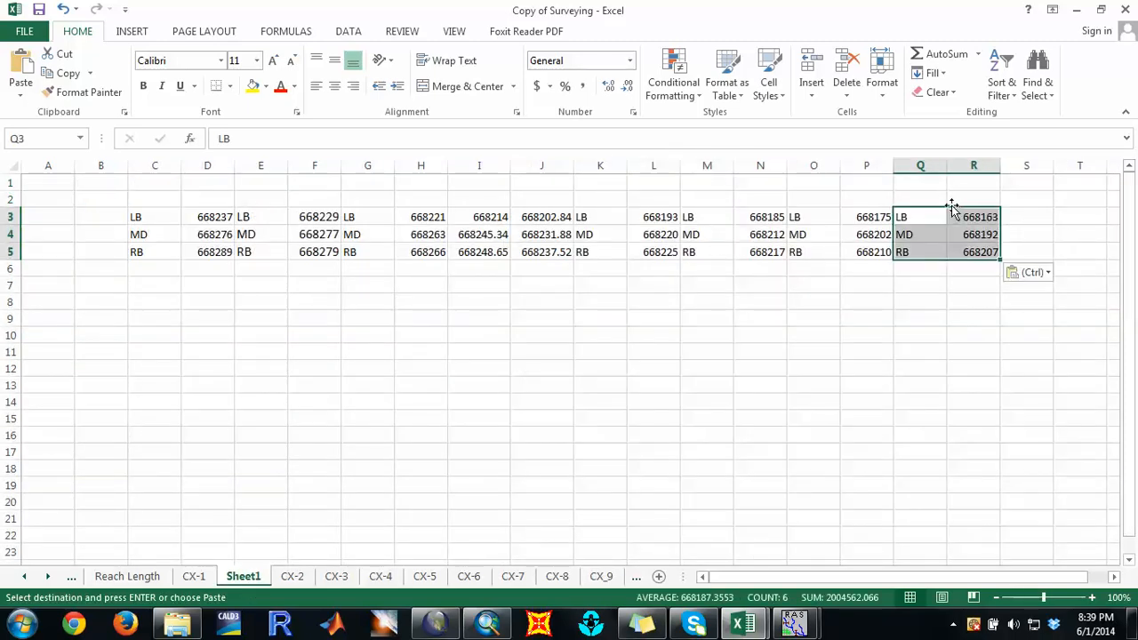
Step: Copy the LB, MD and RB labels and Northings from I2:J4 of CX-10 to Sheet1 starting at S3
left_click(636, 576)
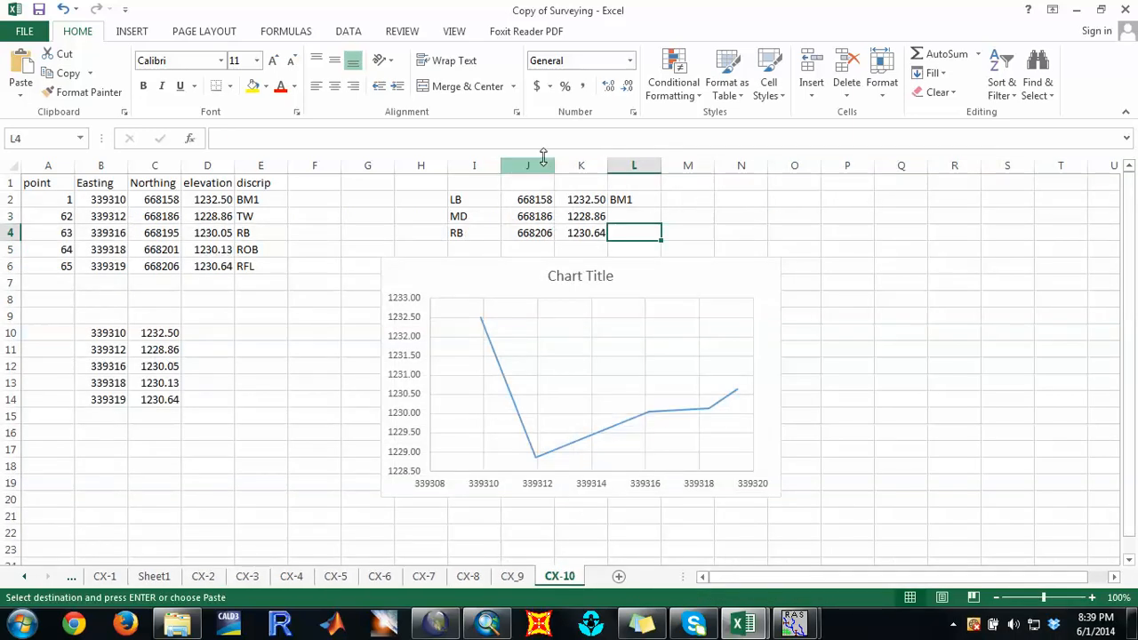
left_click_drag(485, 198, 531, 227)
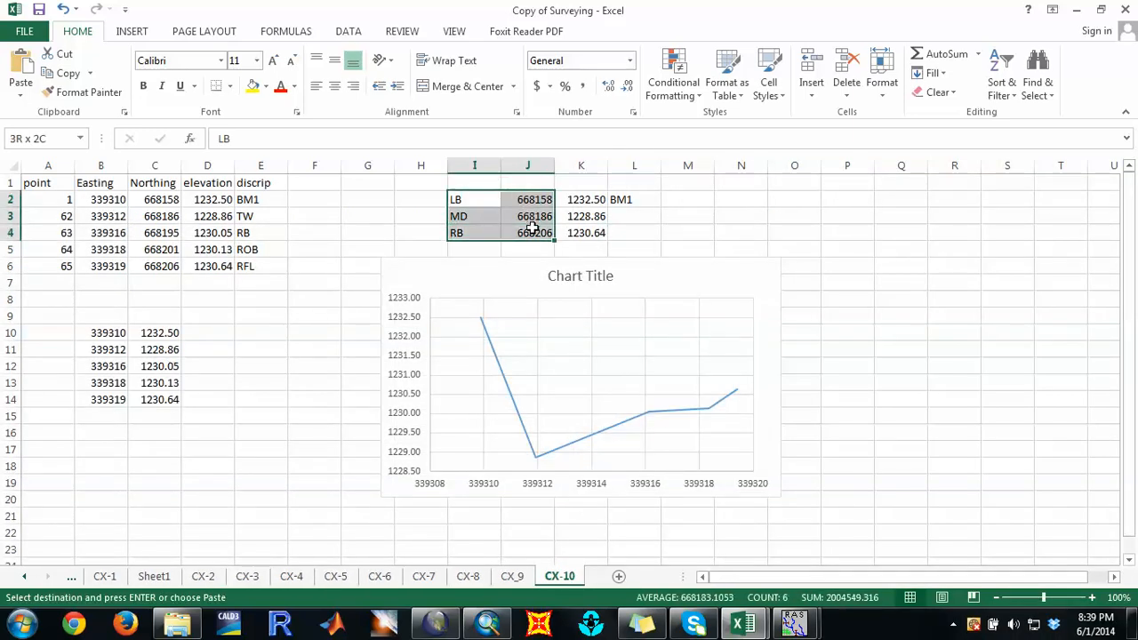
right_click(534, 228)
left_click(569, 251)
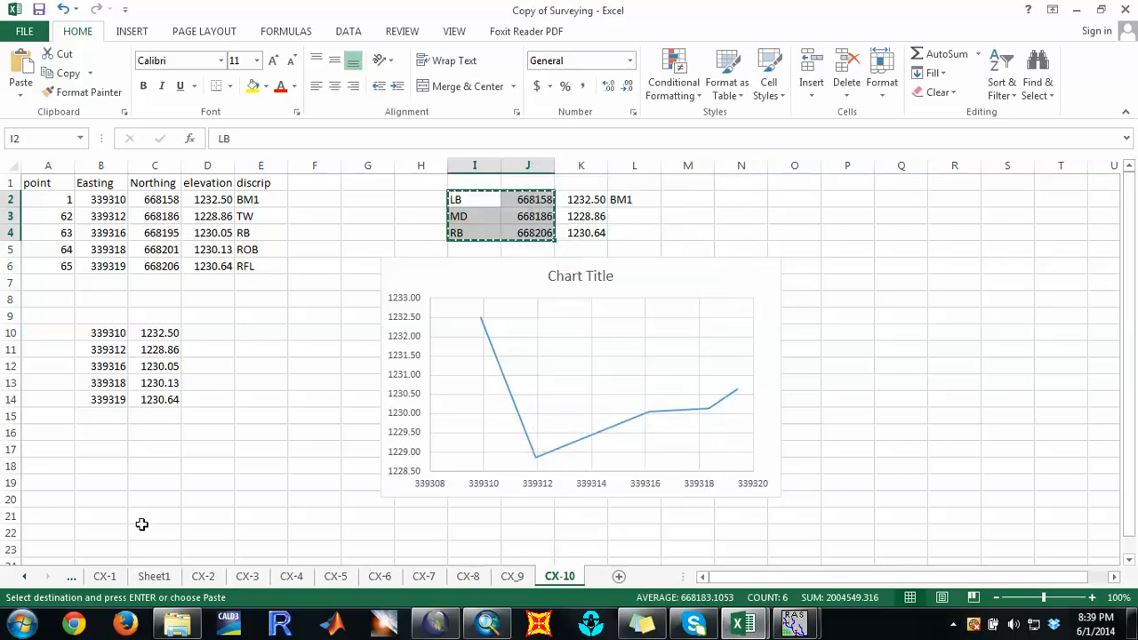
left_click(154, 576)
key("ctrl+v")
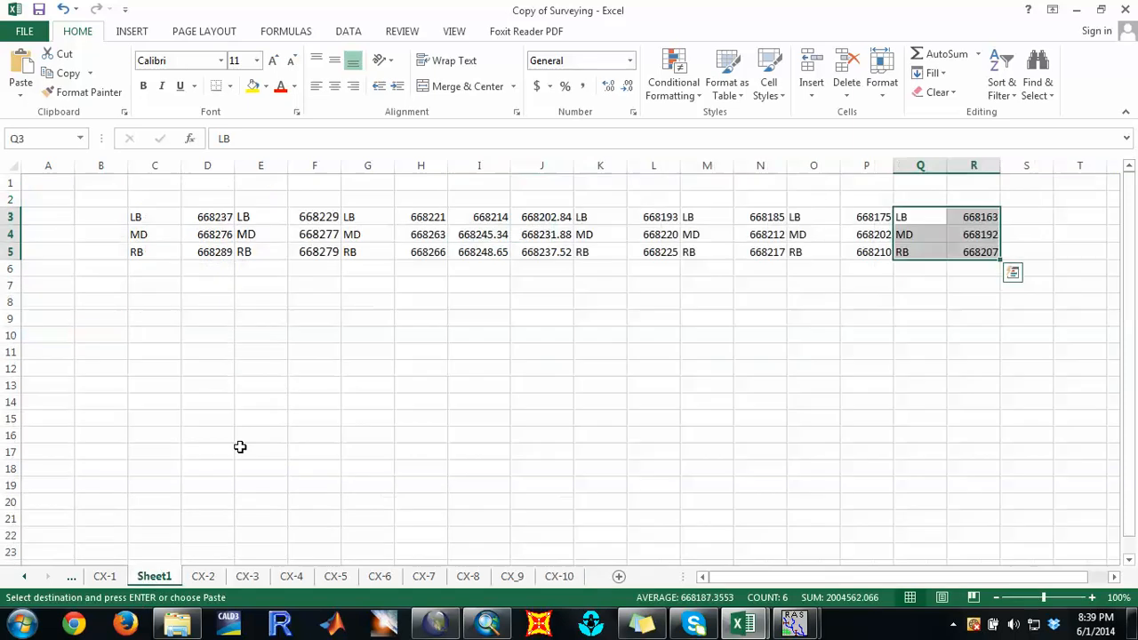
left_click(1022, 214)
key("ctrl+v")
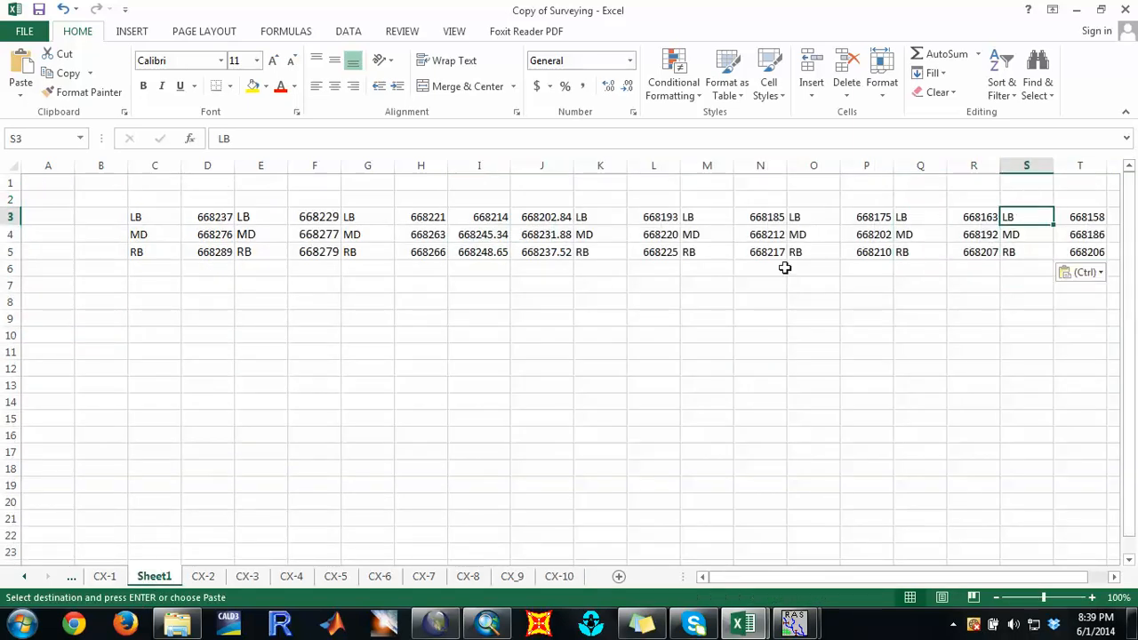
Step: Try to delete label columns C, E, G, K, M, O, Q and S of Sheet1 all at once
left_click(154, 161)
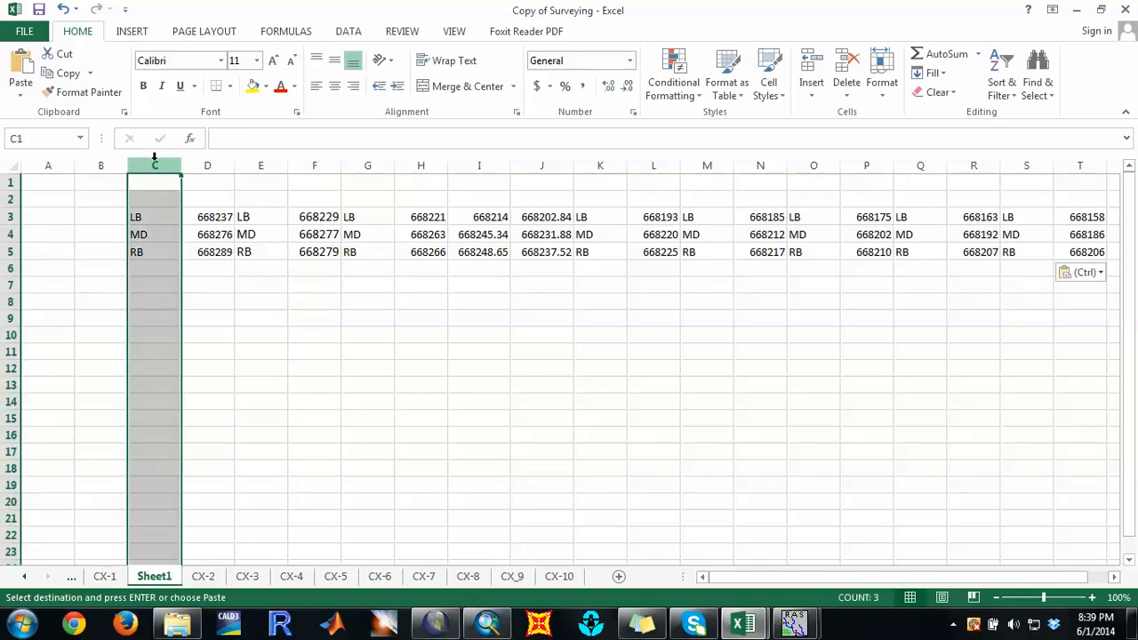
left_click(258, 164, "ctrl")
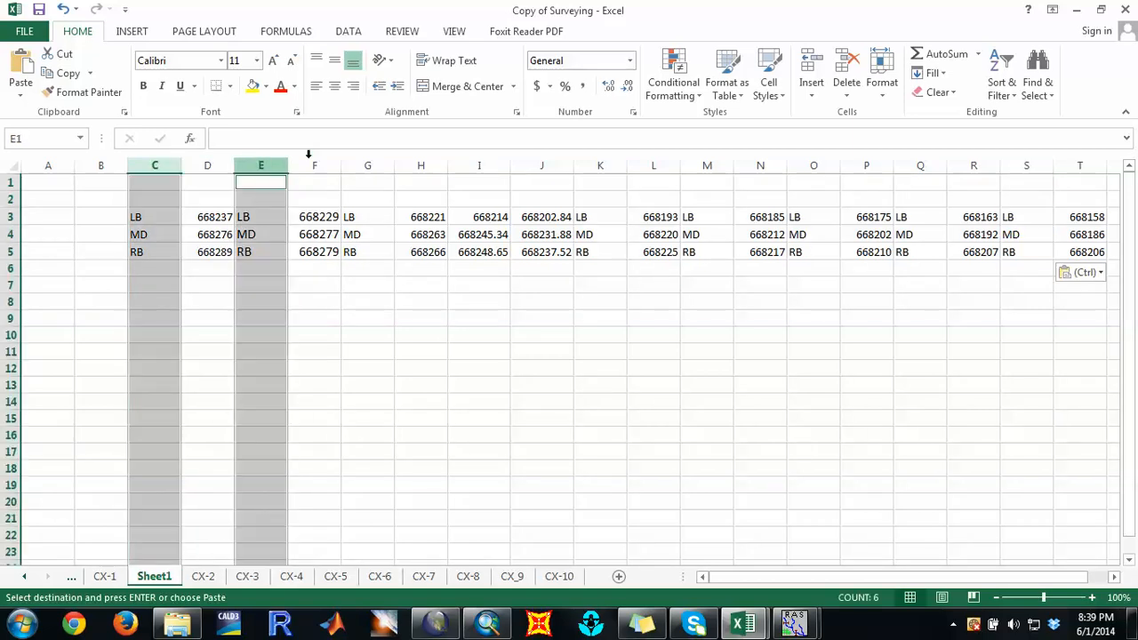
left_click(363, 166, "ctrl")
left_click(601, 166, "ctrl")
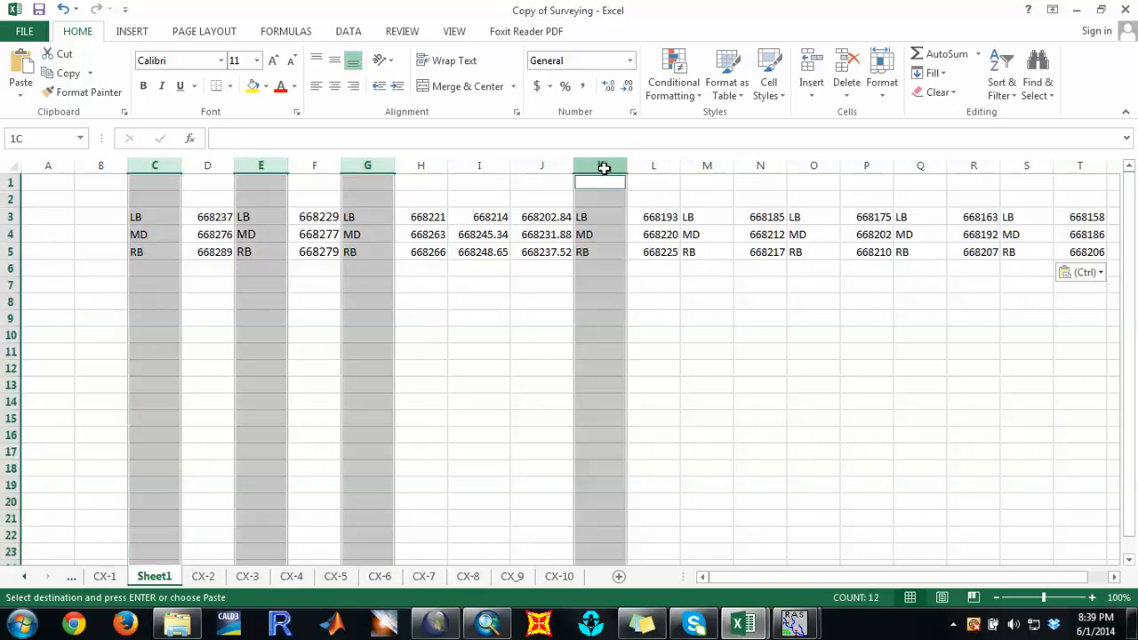
left_click(707, 160, "ctrl")
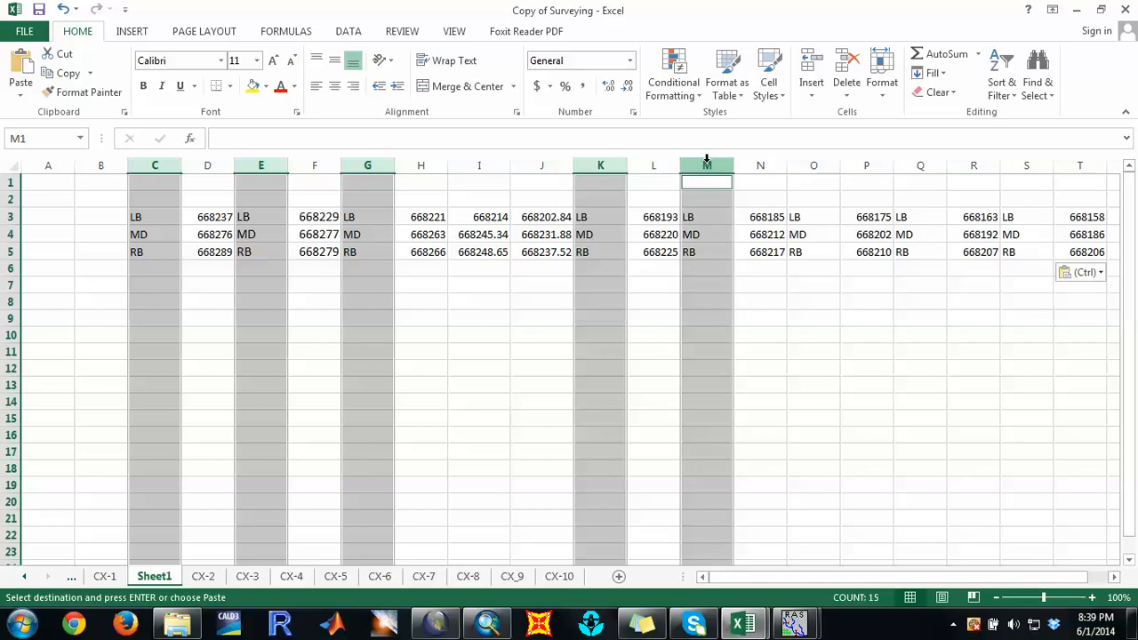
left_click(824, 165, "ctrl")
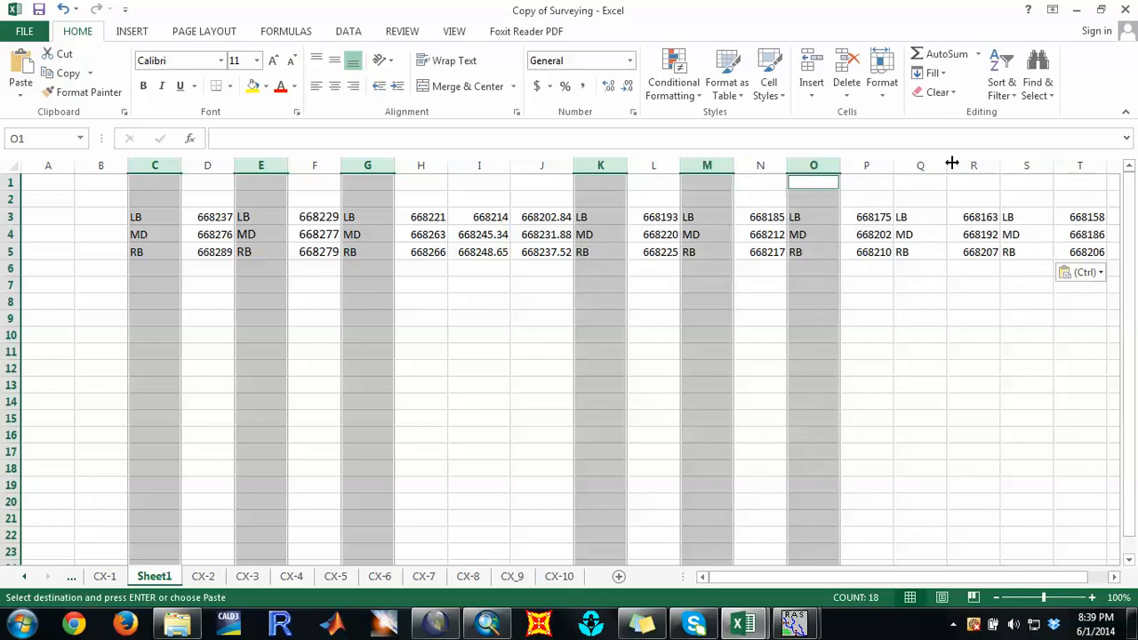
left_click(920, 166, "ctrl")
left_click(1027, 165, "ctrl")
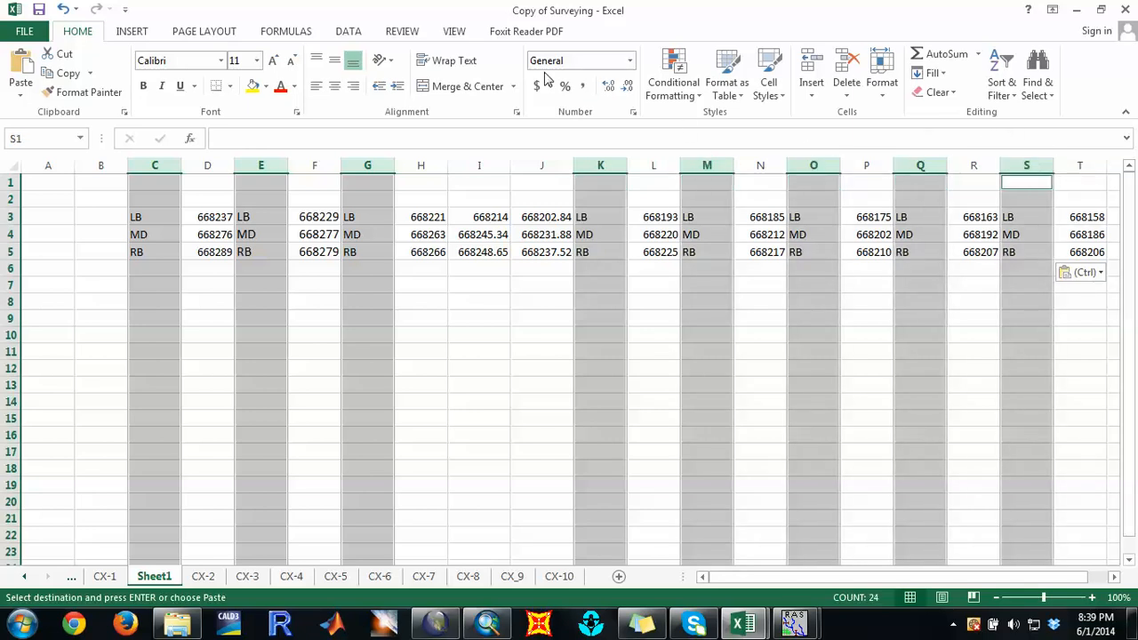
left_click(156, 166, "ctrl")
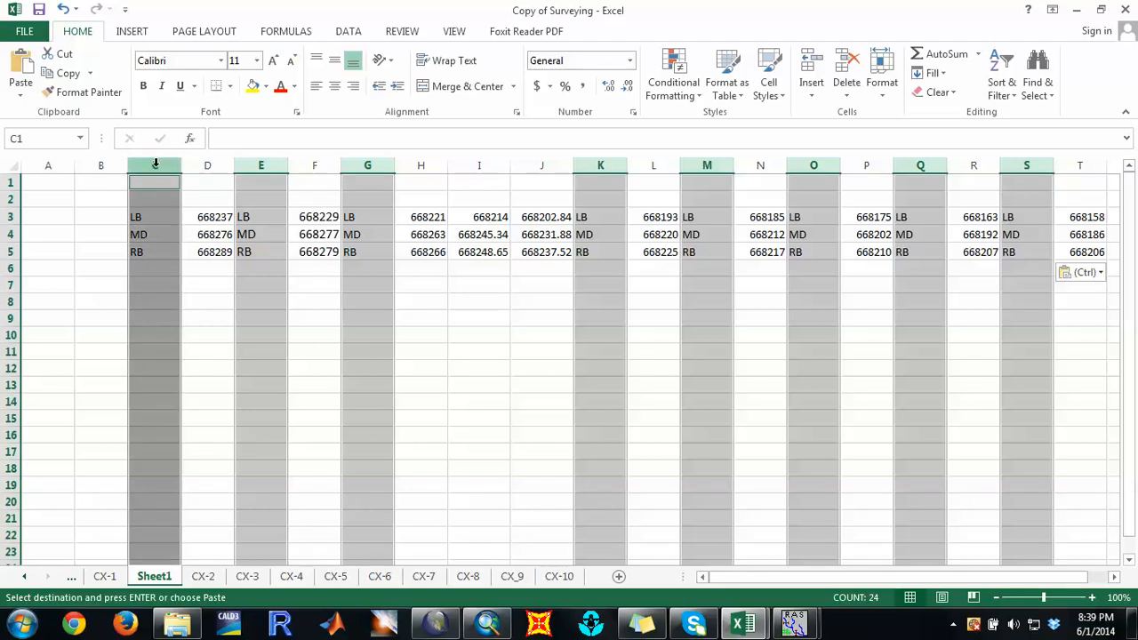
right_click(255, 190)
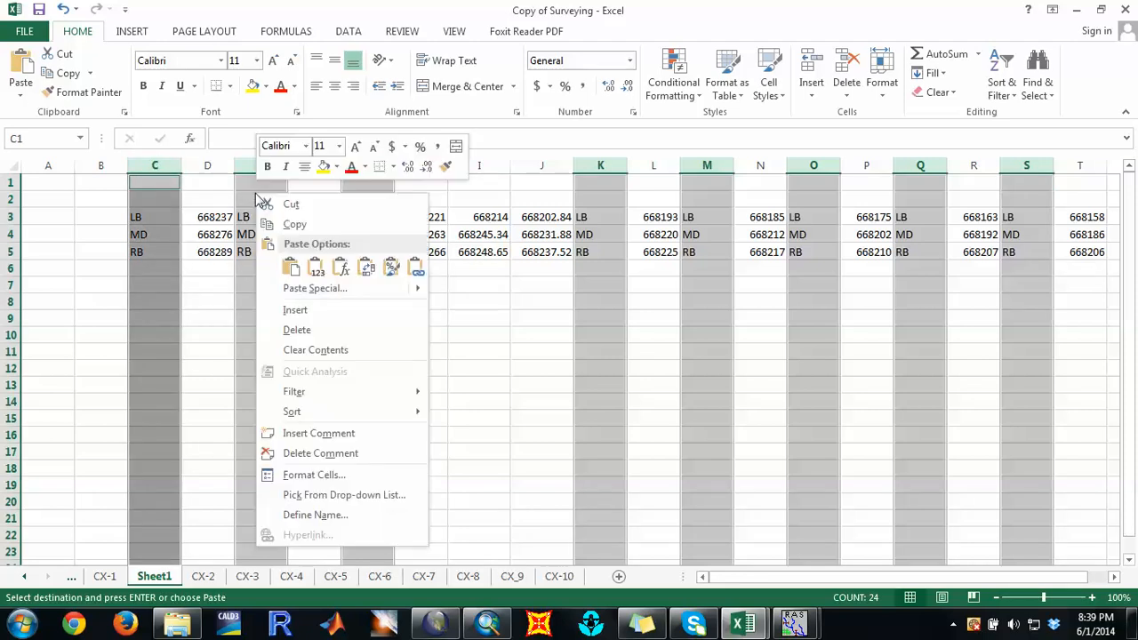
left_click(302, 330)
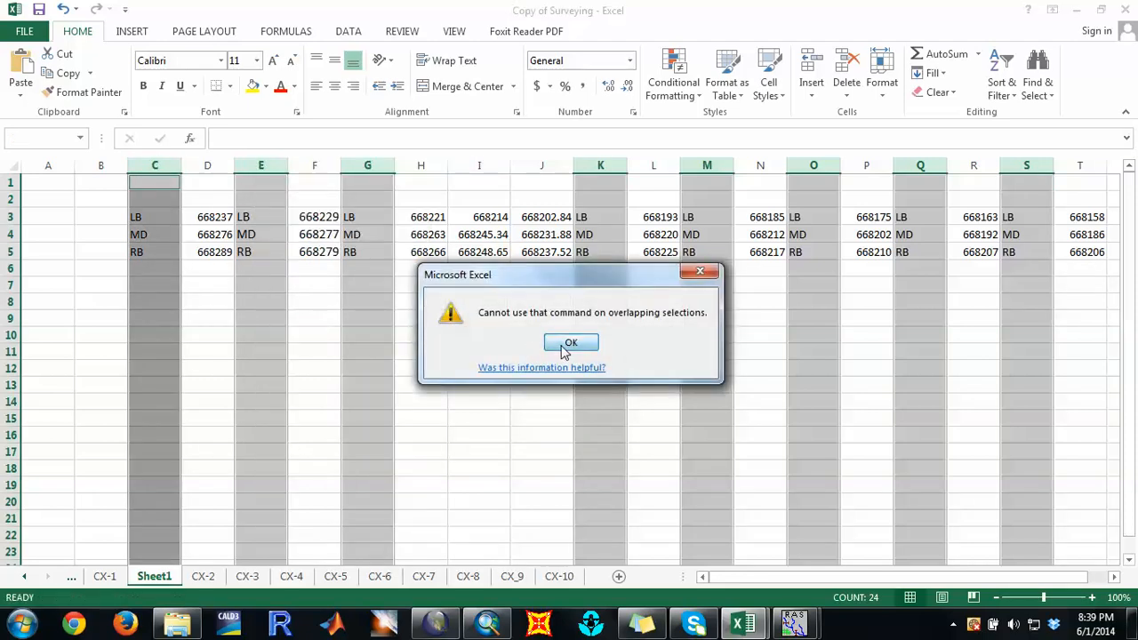
left_click(569, 344)
left_click(457, 341)
left_click(156, 165)
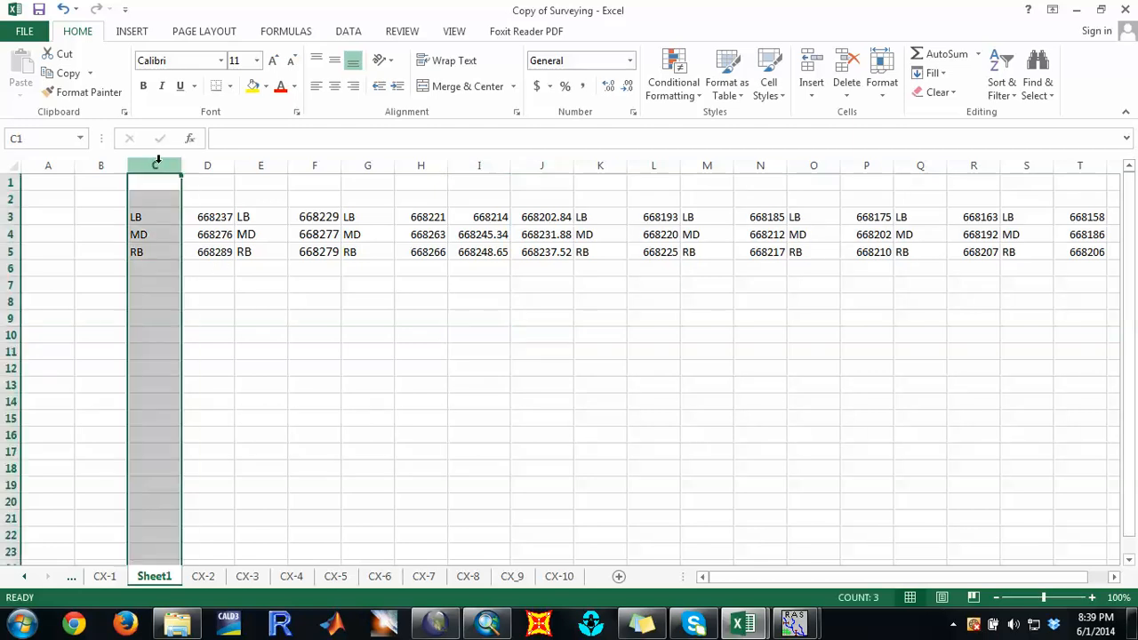
right_click(157, 161)
key("Escape")
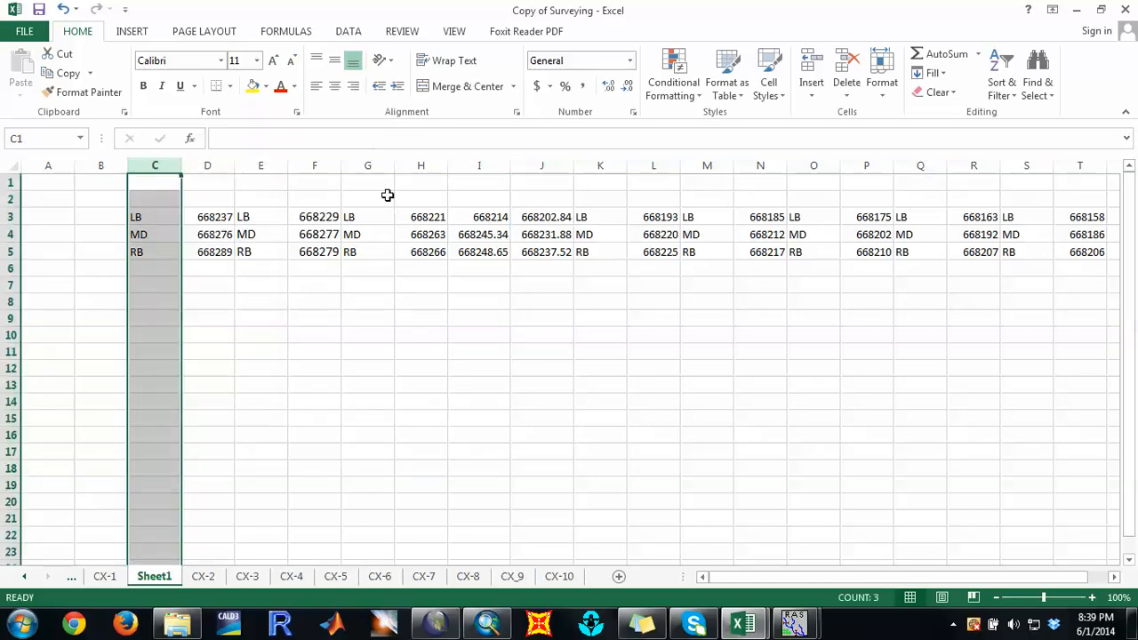
Step: Delete the repeated LB/MD/RB label columns in front of the CX-2, CX-3 and CX-6 Northings: columns E, F and I in turn
left_click(270, 165)
right_click(276, 174)
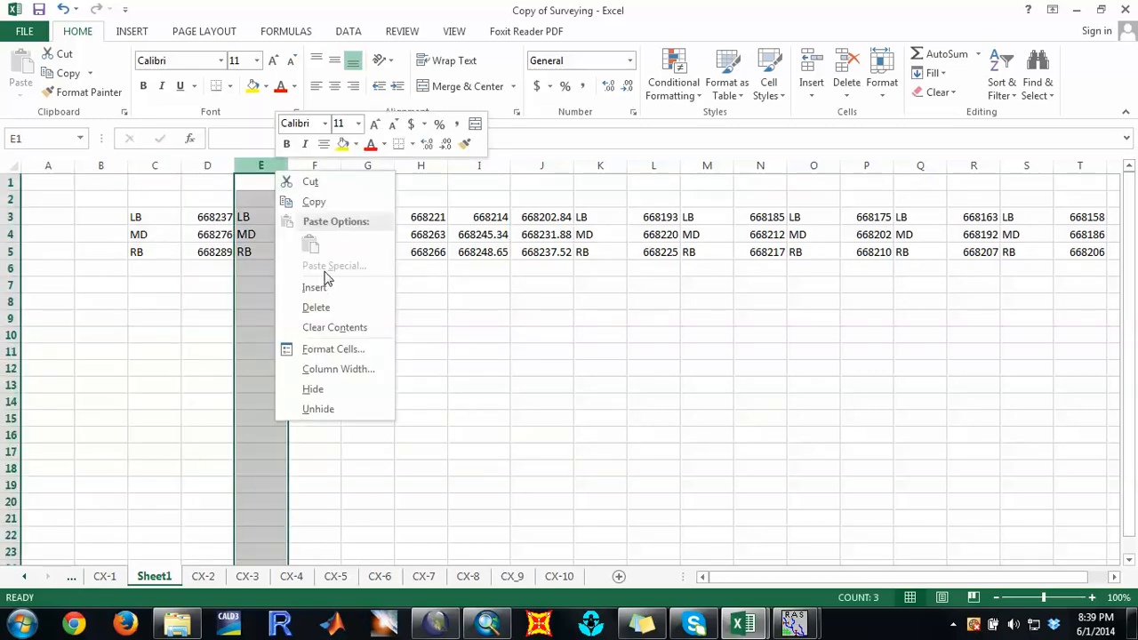
left_click(327, 307)
left_click(311, 166)
right_click(313, 171)
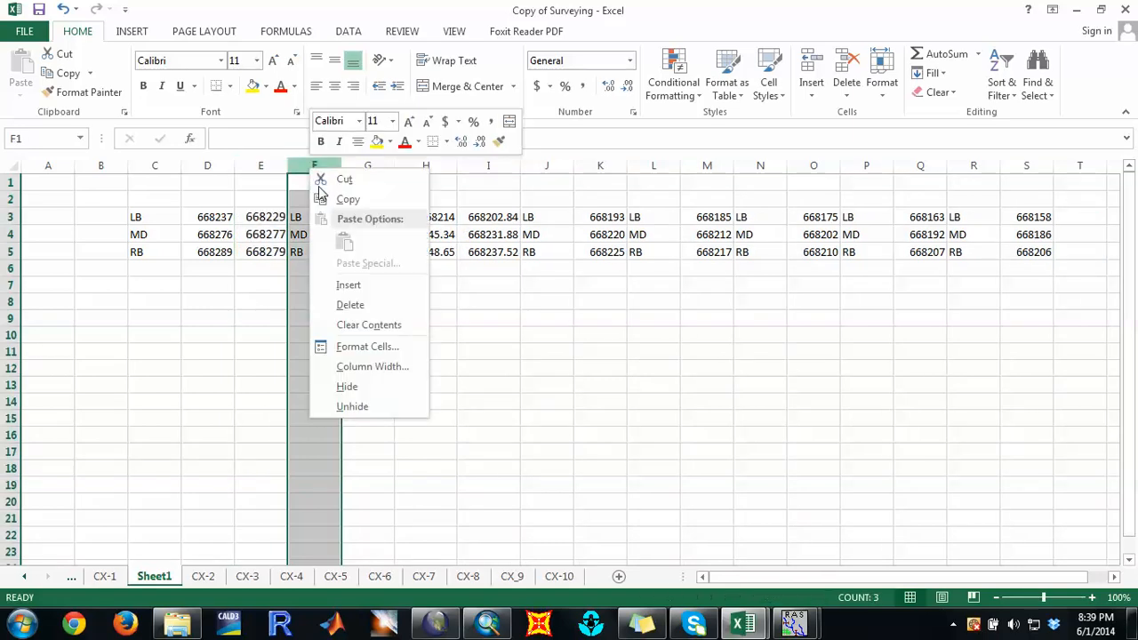
left_click(350, 304)
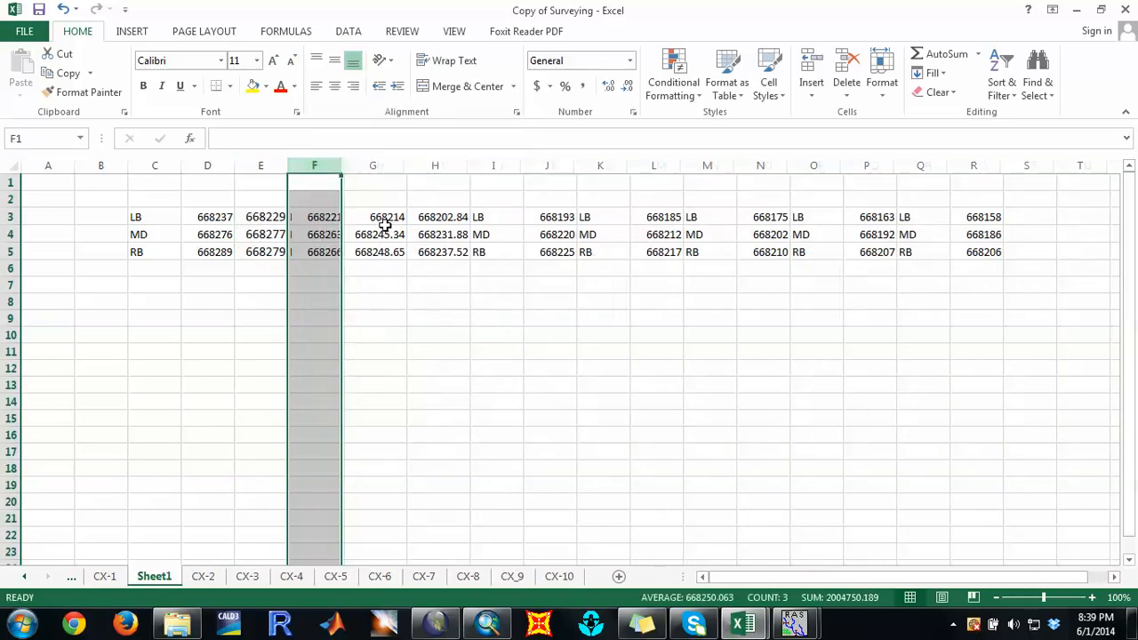
left_click(491, 165)
right_click(493, 165)
left_click(534, 299)
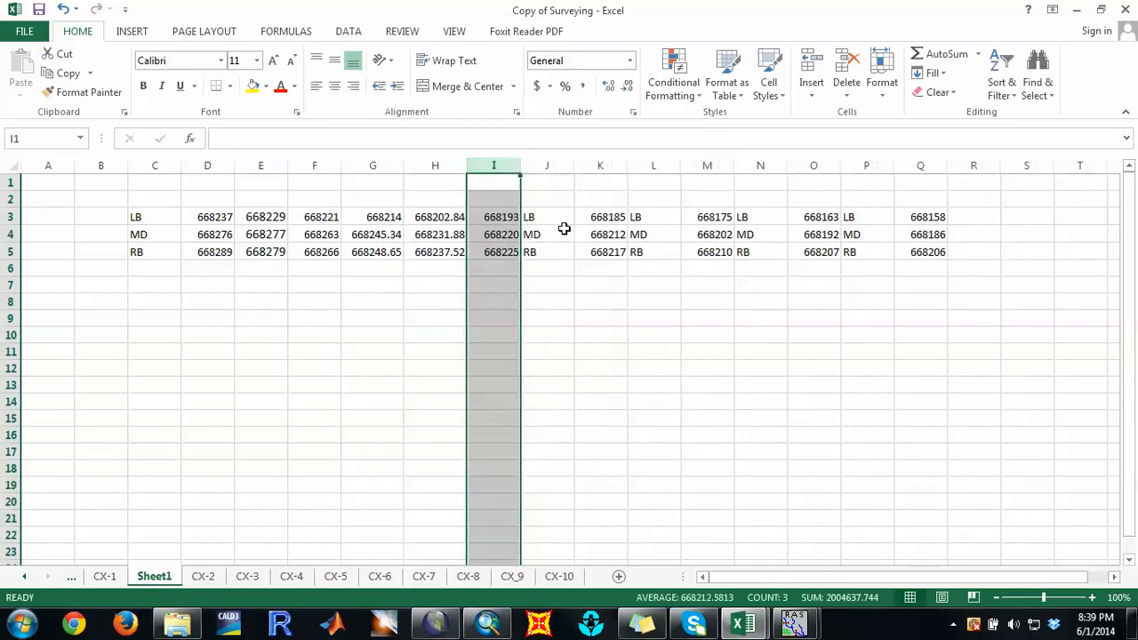
Step: Delete the remaining repeated label columns in front of the CX-7 to CX-10 Northings: columns J, K, L and M in turn
left_click(557, 166)
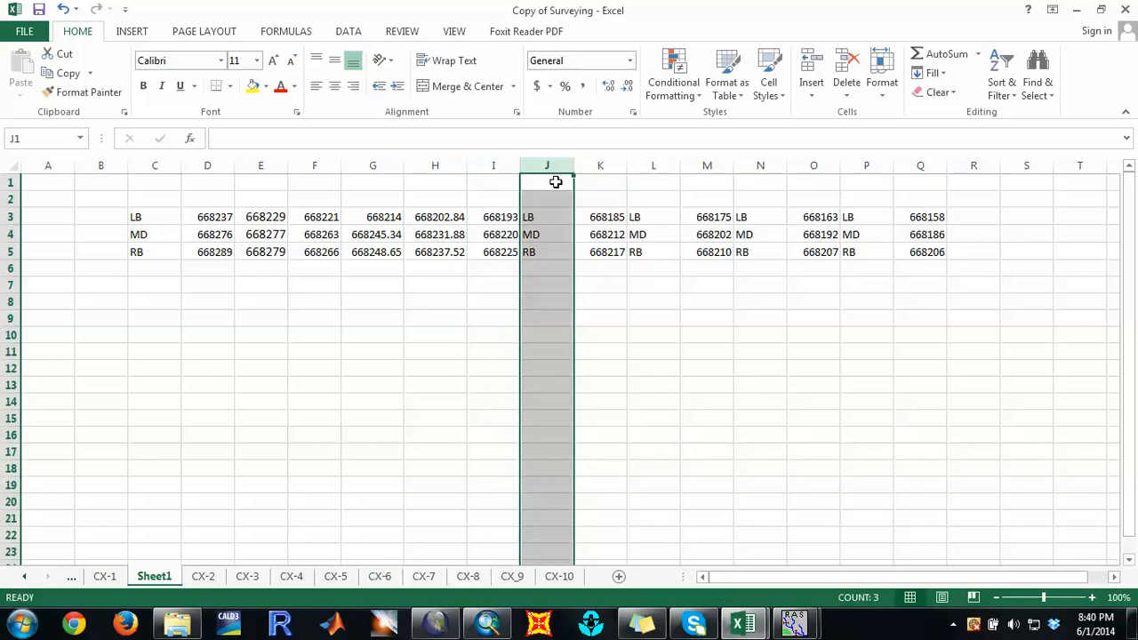
right_click(546, 167)
left_click(588, 306)
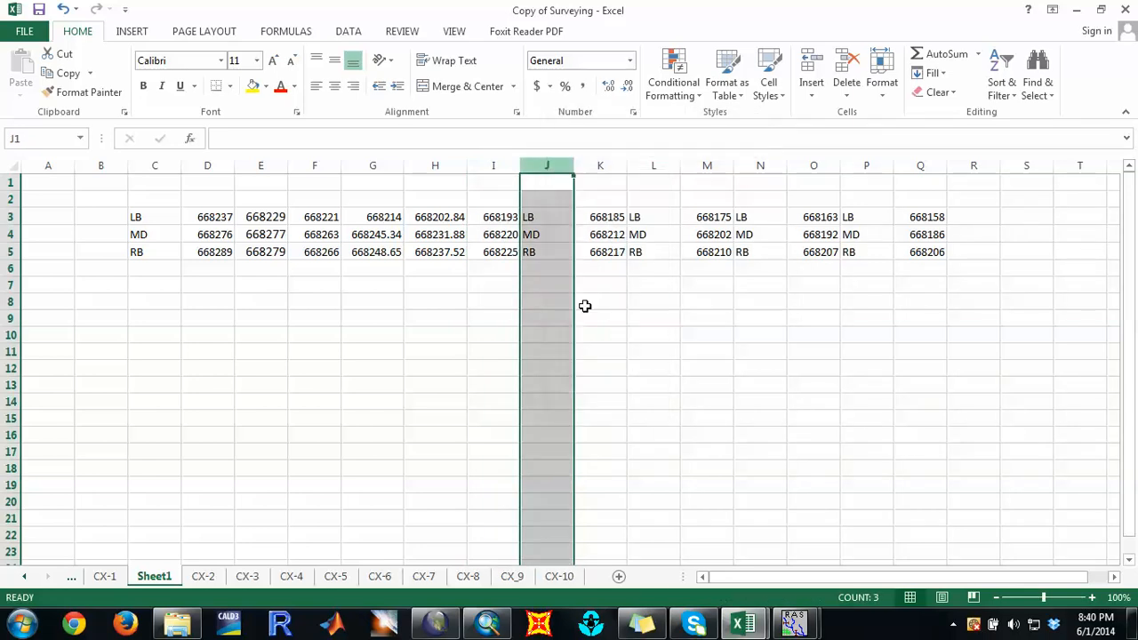
left_click(595, 167)
right_click(596, 172)
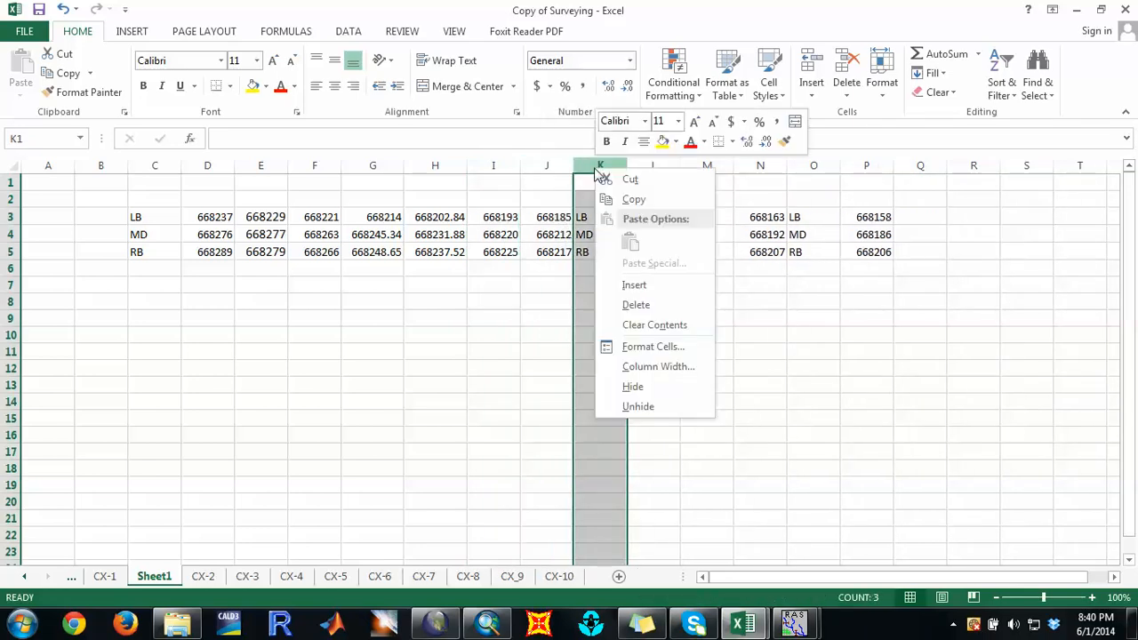
left_click(636, 305)
left_click(663, 176)
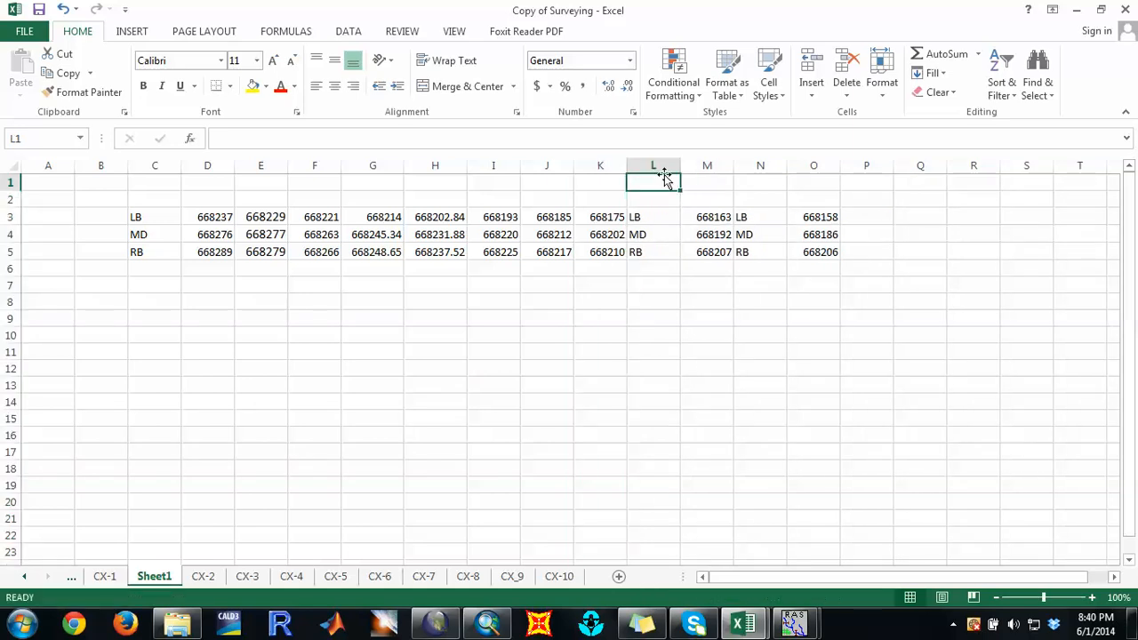
left_click(650, 160)
right_click(652, 164)
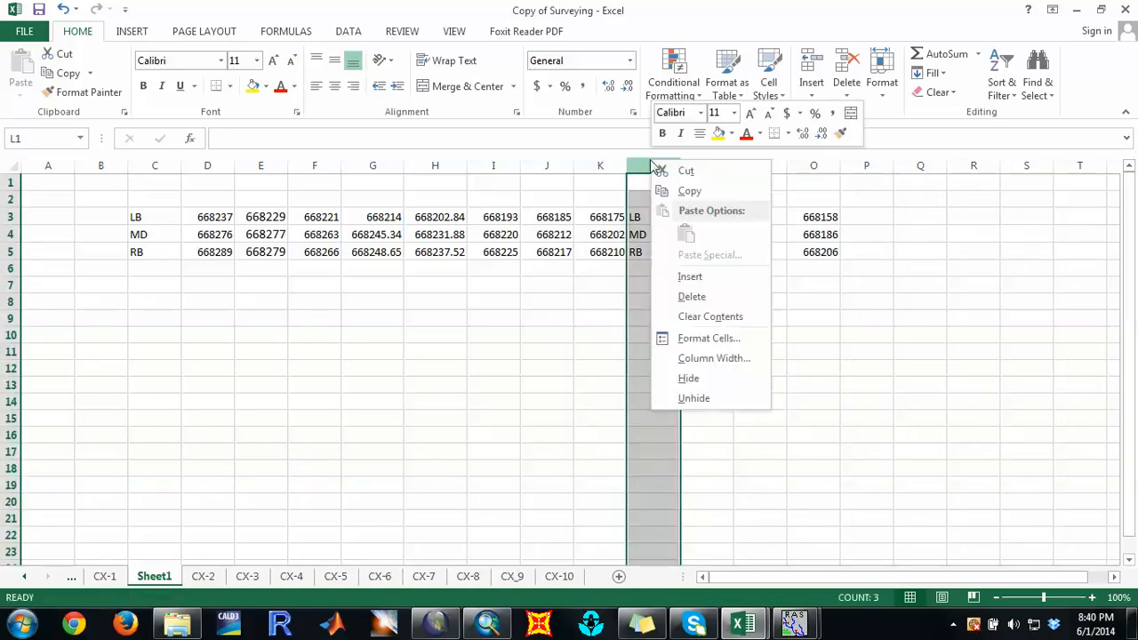
left_click(692, 296)
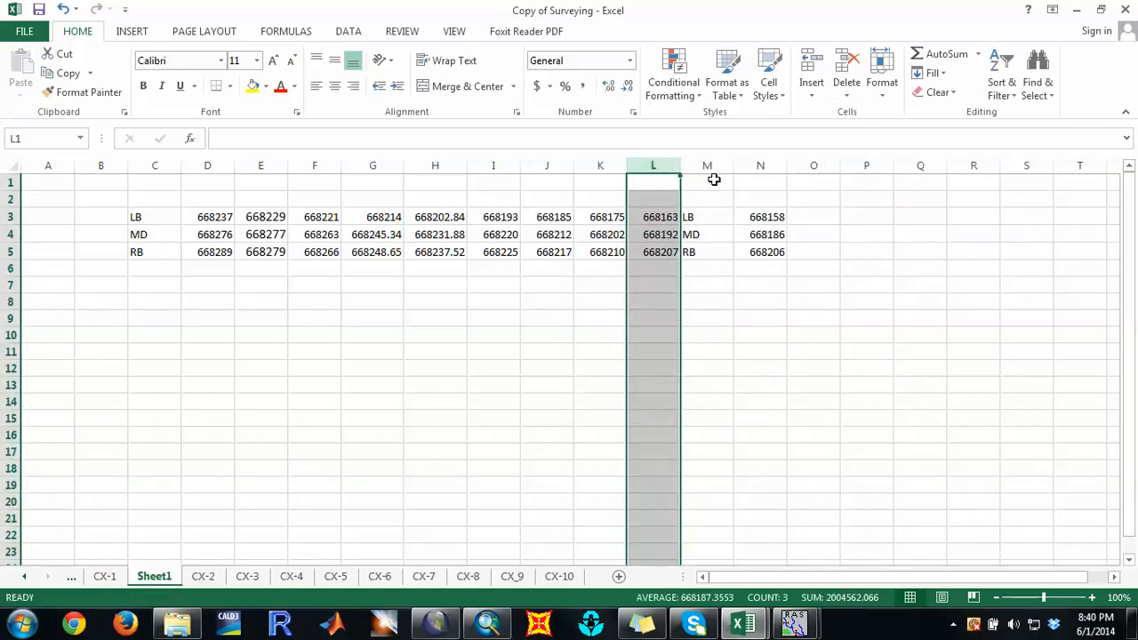
left_click(709, 167)
right_click(709, 166)
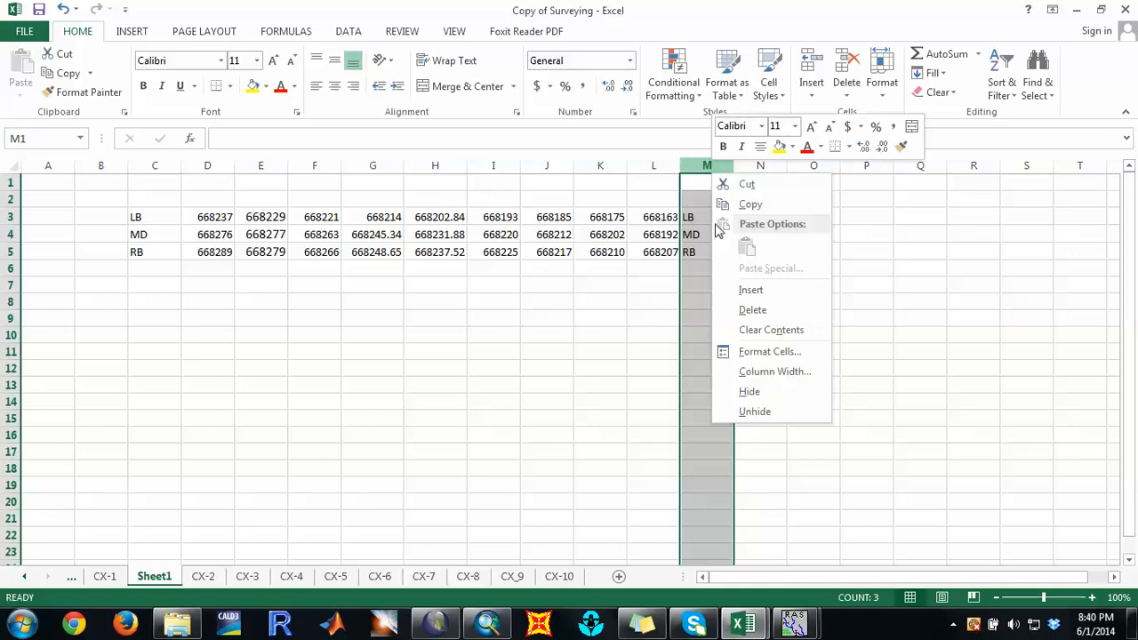
left_click(750, 308)
Step: Enter the header CX in C2 and number the sections 1 to 10 across D2:M2, filling the series from 1, 2, 3
left_click(199, 203)
left_click(148, 197)
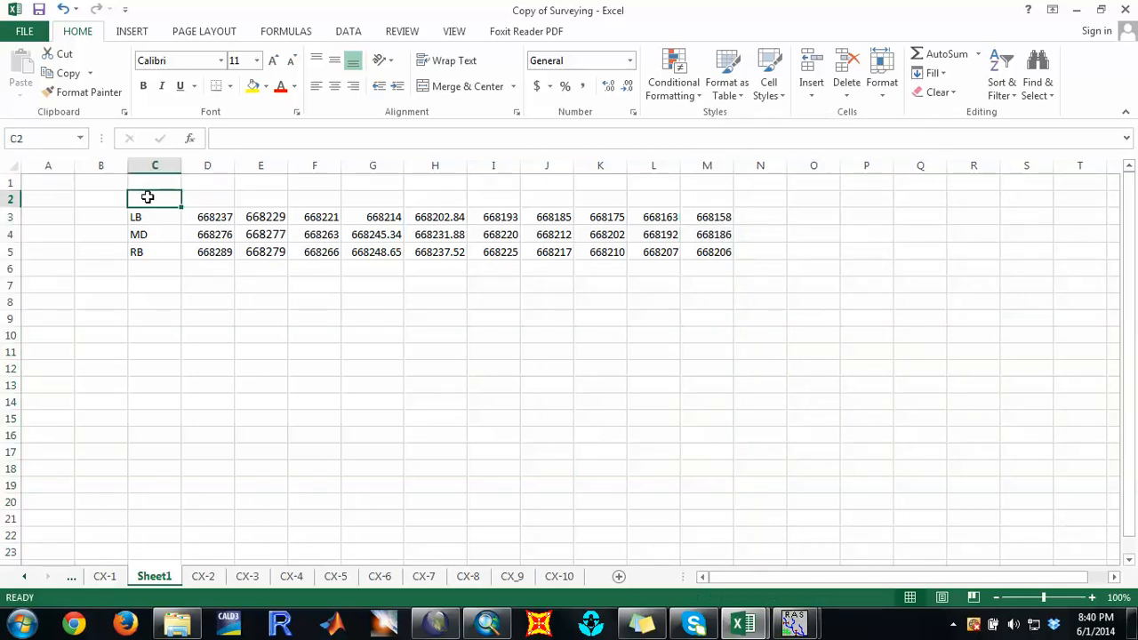
type("CX")
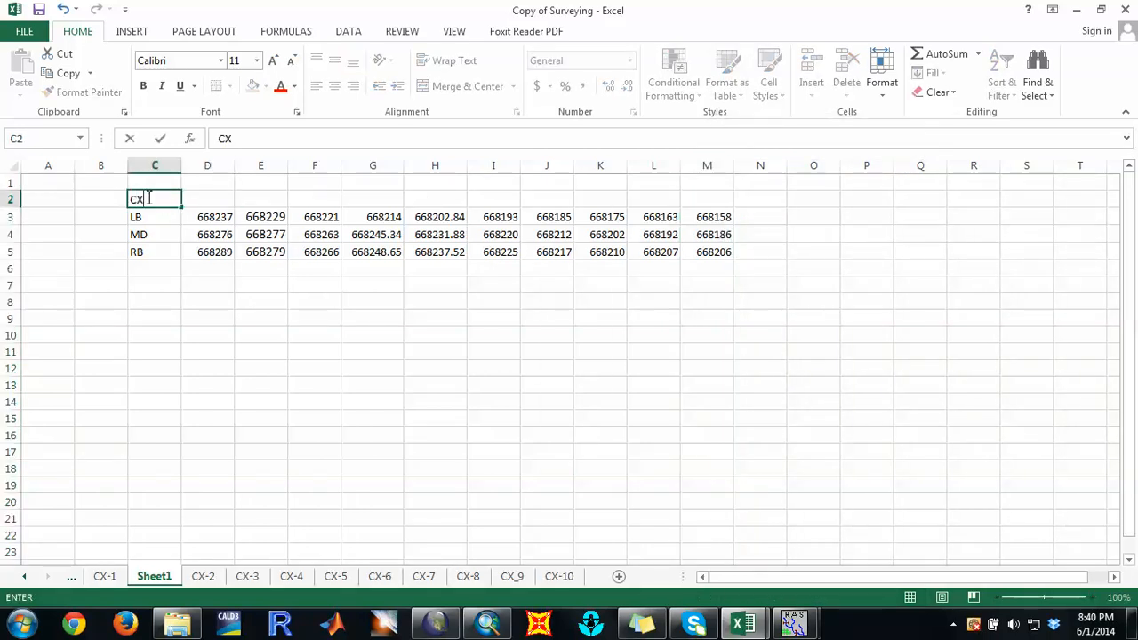
key("Tab")
type("1")
key("Tab")
type("2")
key("Tab")
type("3")
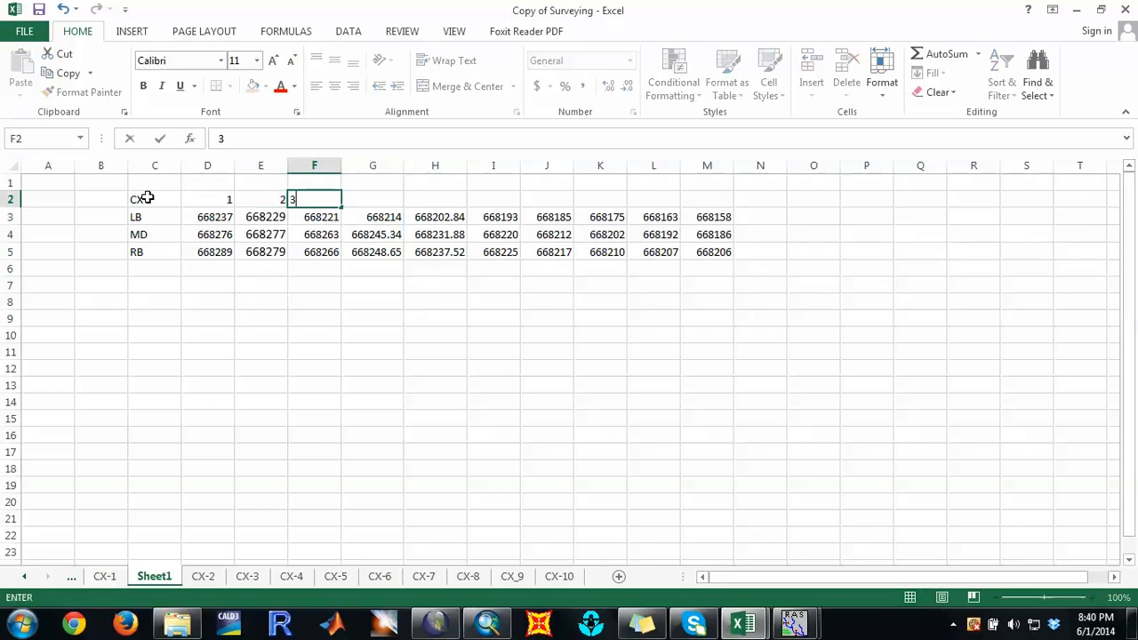
key("Tab")
left_click_drag(210, 201, 729, 213)
left_click(761, 296)
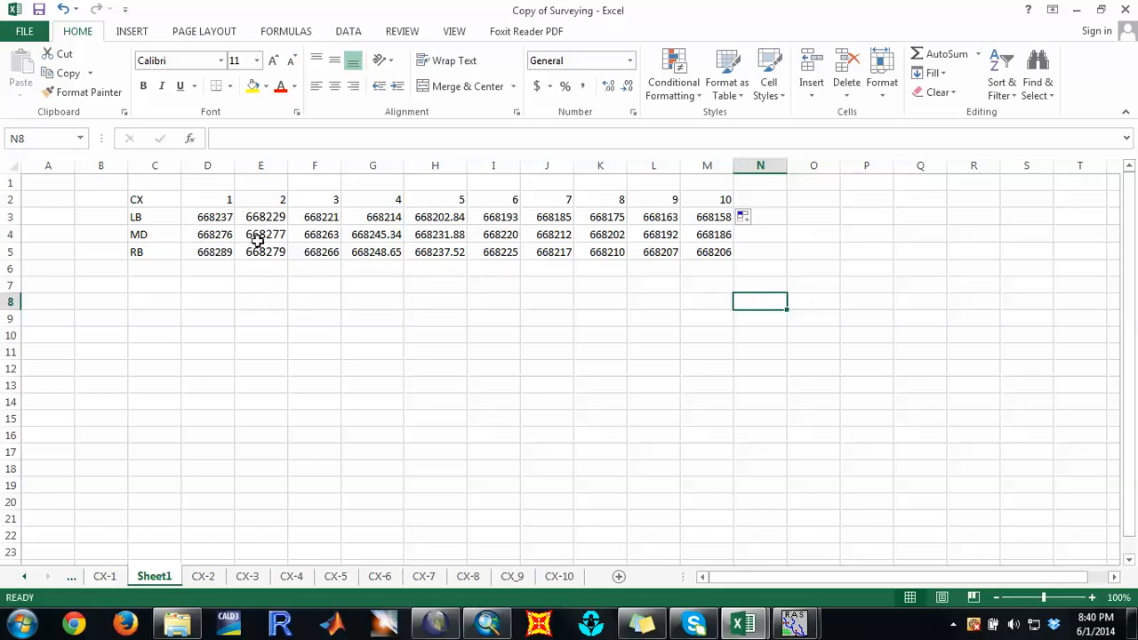
Step: Enter the row labels LB, MD and RB in C8, C9 and C10 for a reach-length table below the Northings
left_click(207, 217)
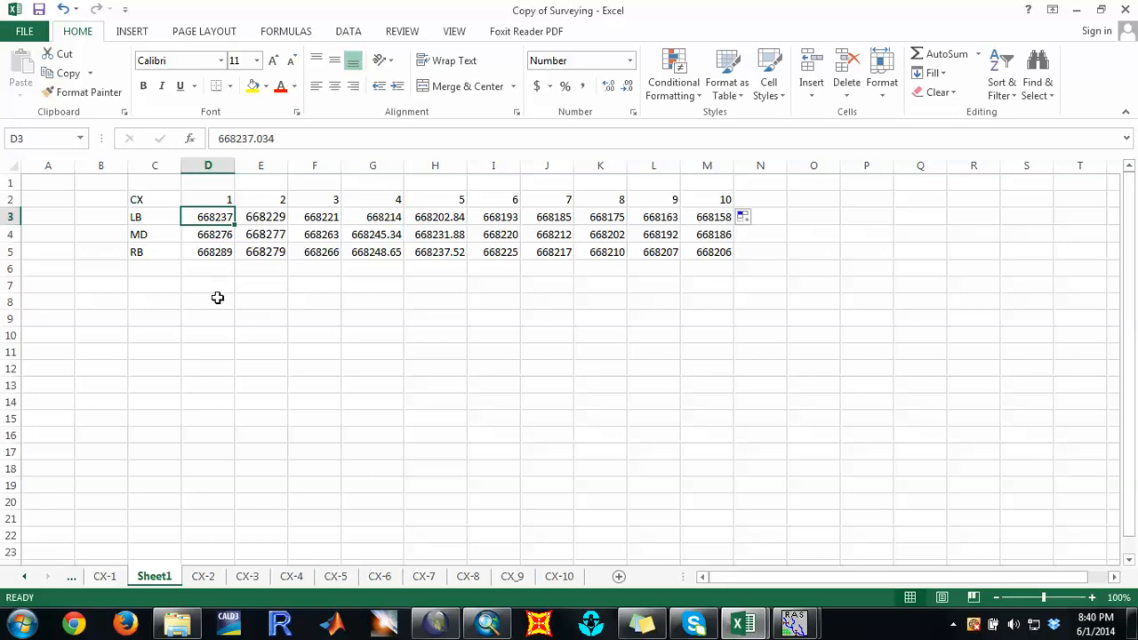
left_click(175, 302)
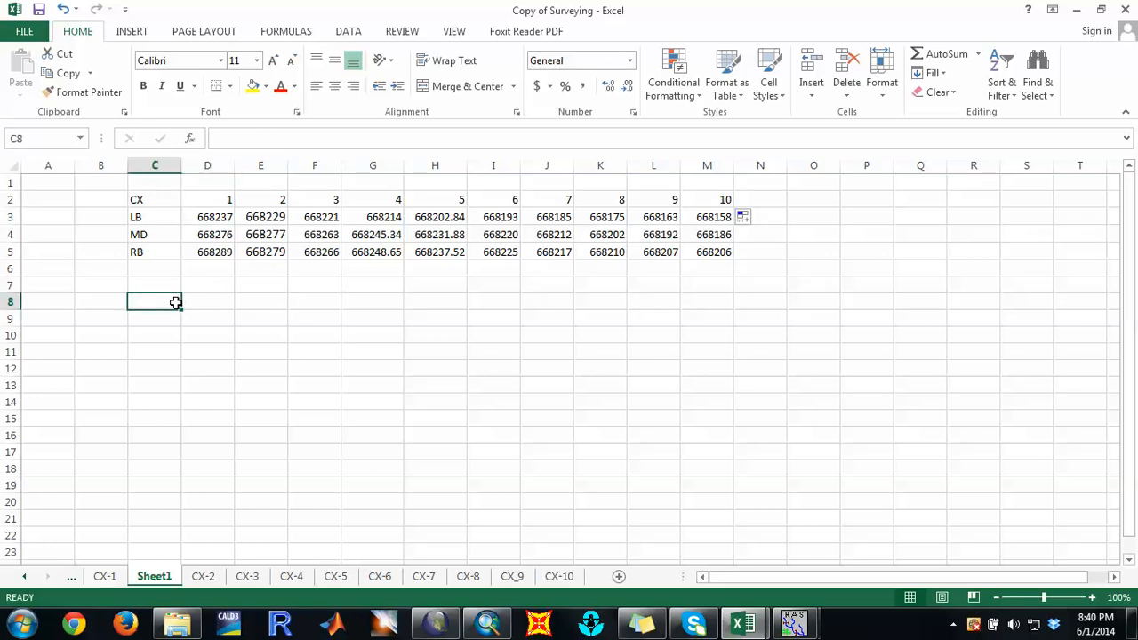
type("L")
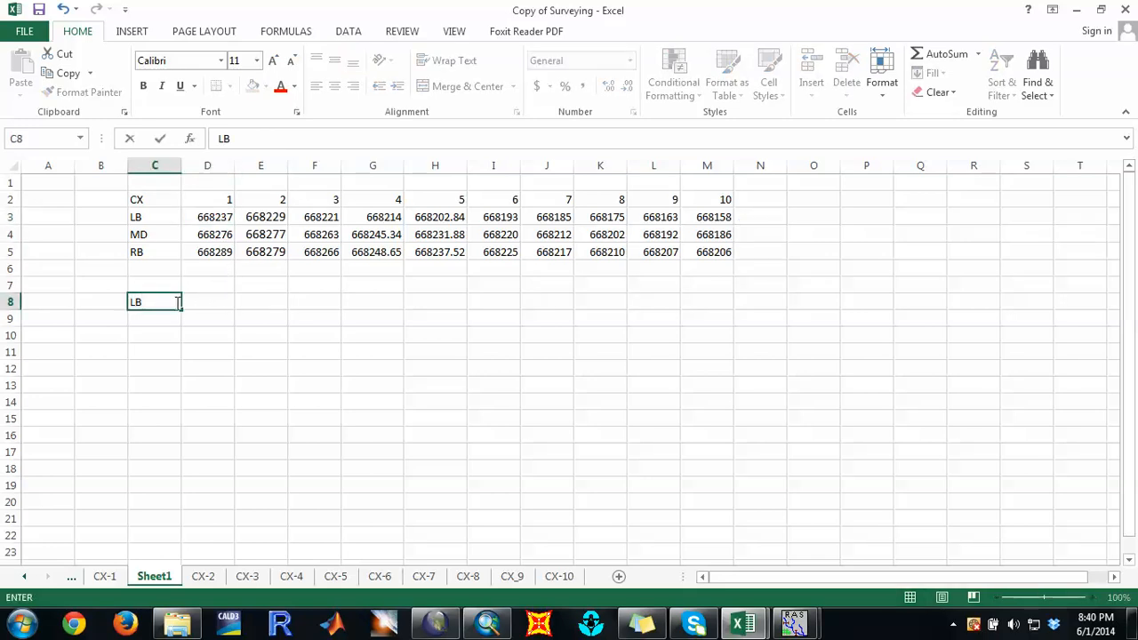
type("B")
key("Return")
type("RB")
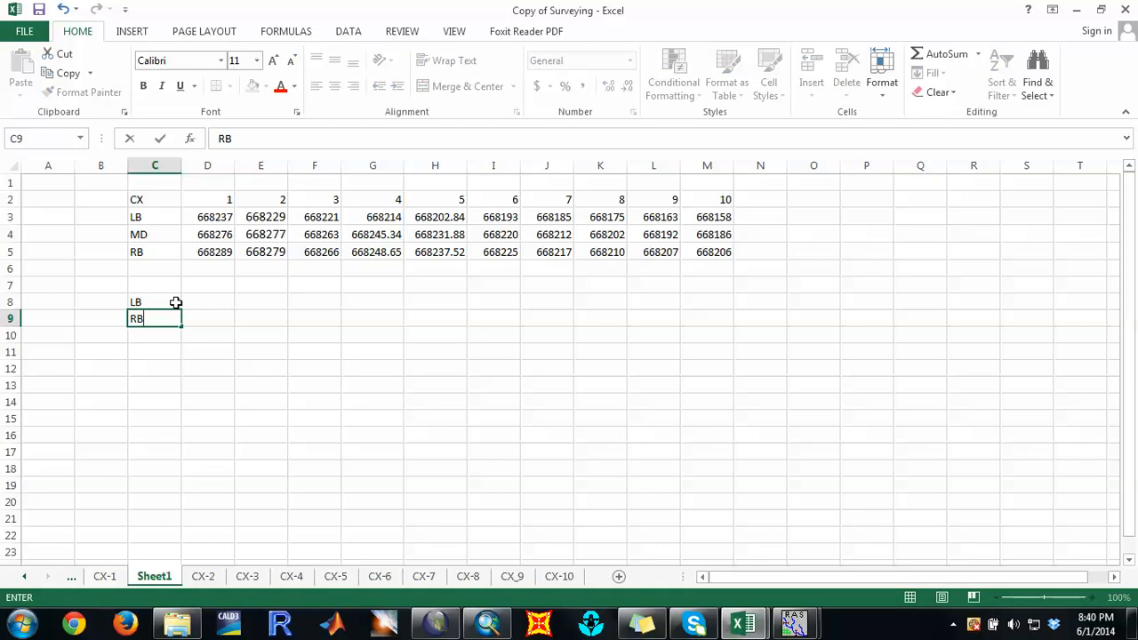
left_click(176, 302)
key("Down")
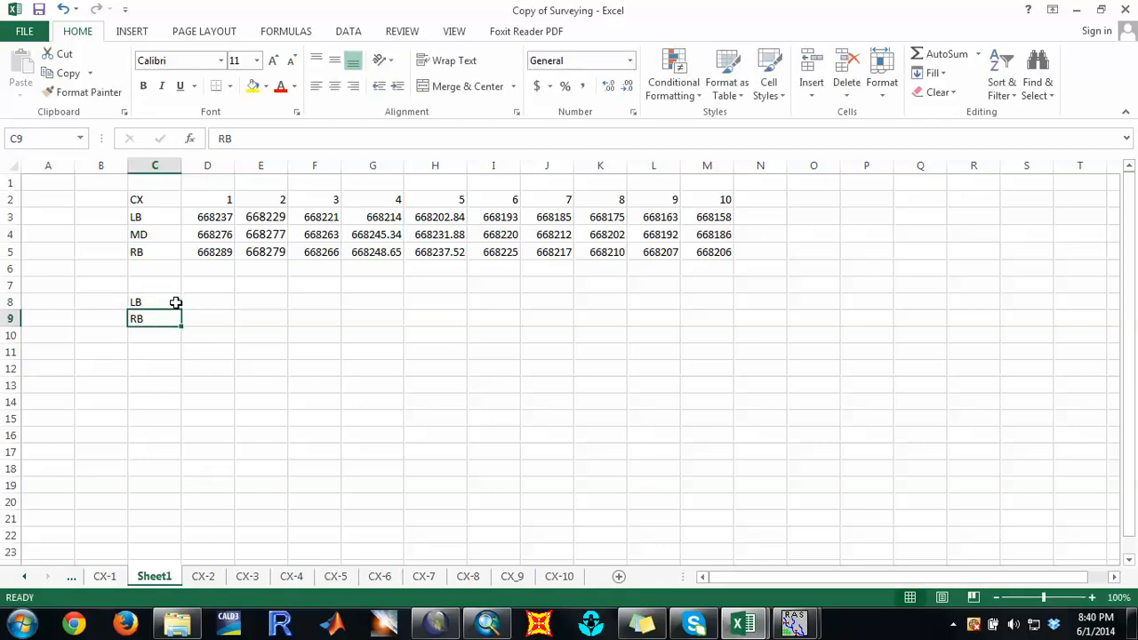
type("MD")
key("Return")
type("RB")
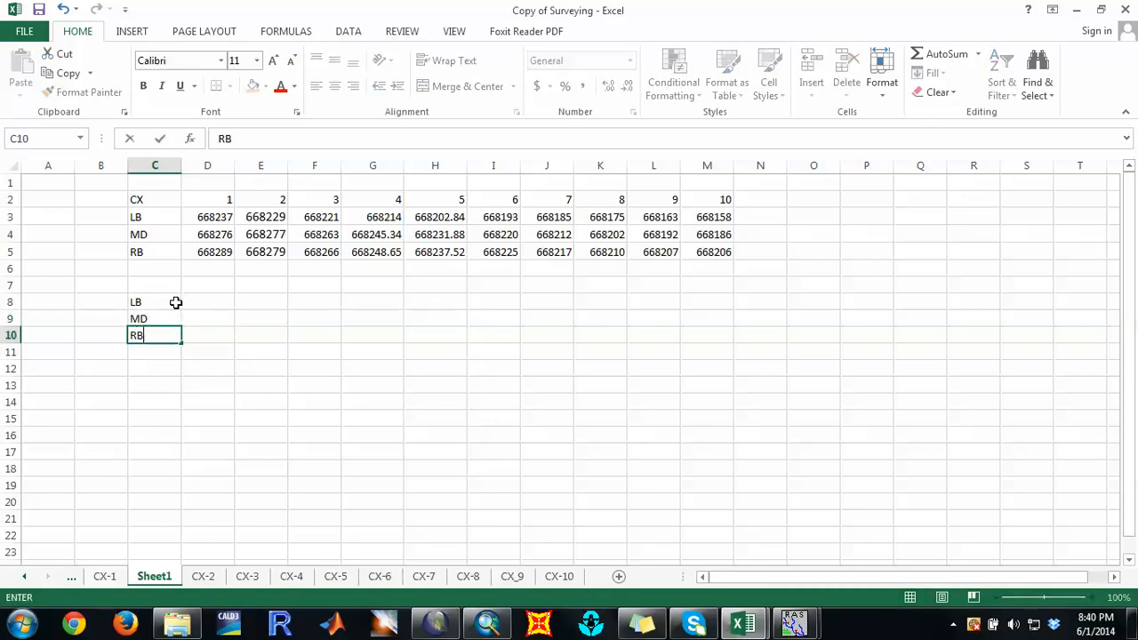
key("Return")
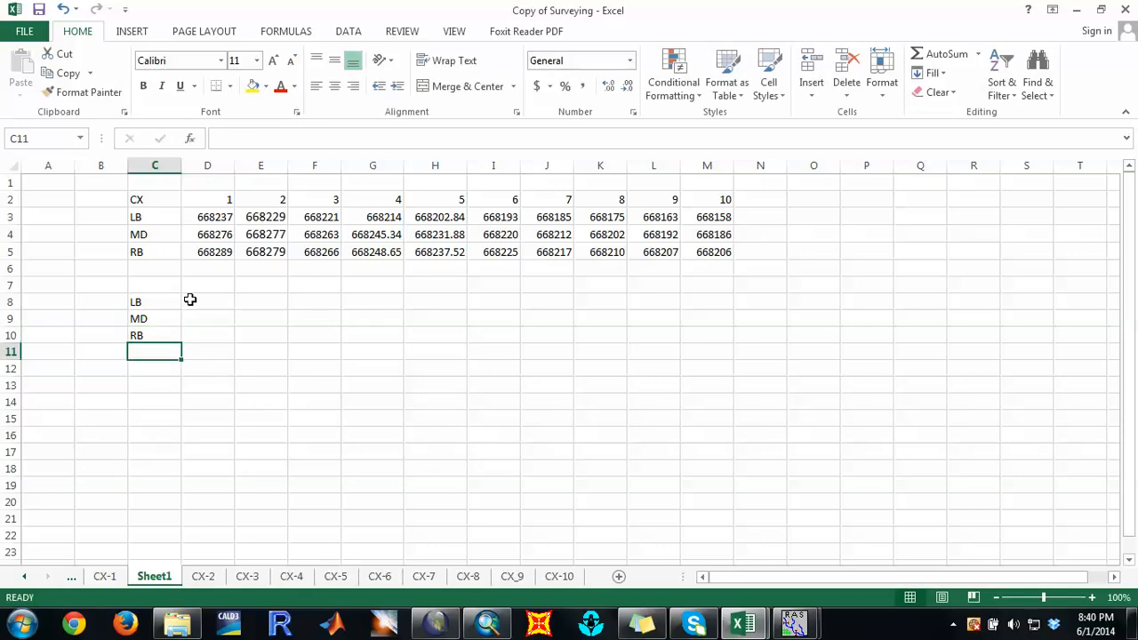
Step: Correct the MD Northing of section 1 in D4 to 668286.236
double_click(224, 233)
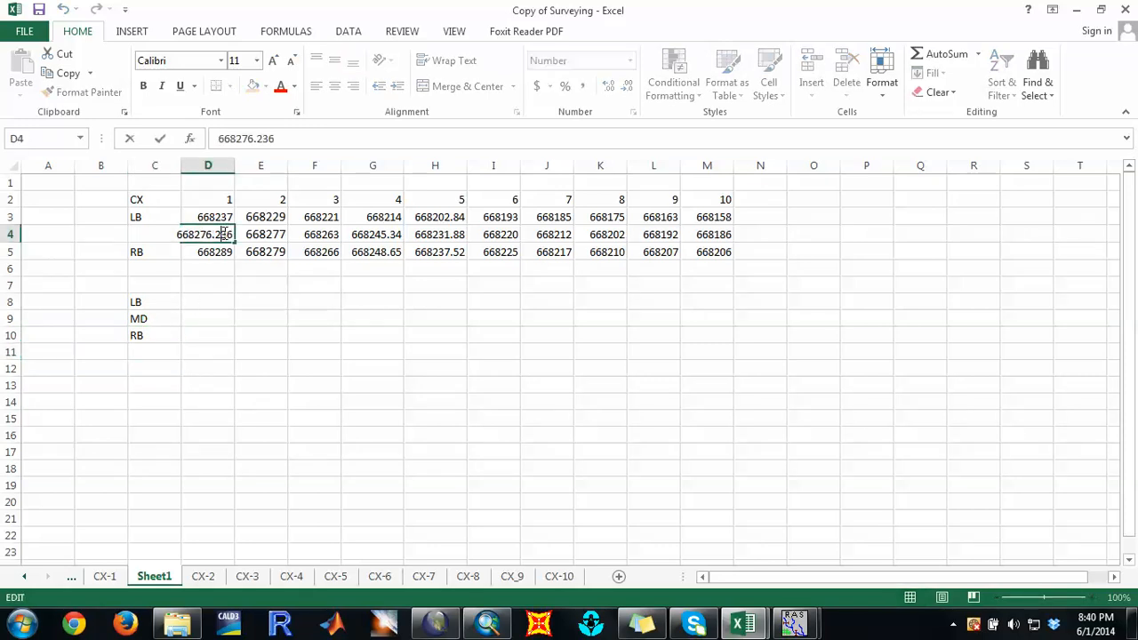
left_click(202, 232)
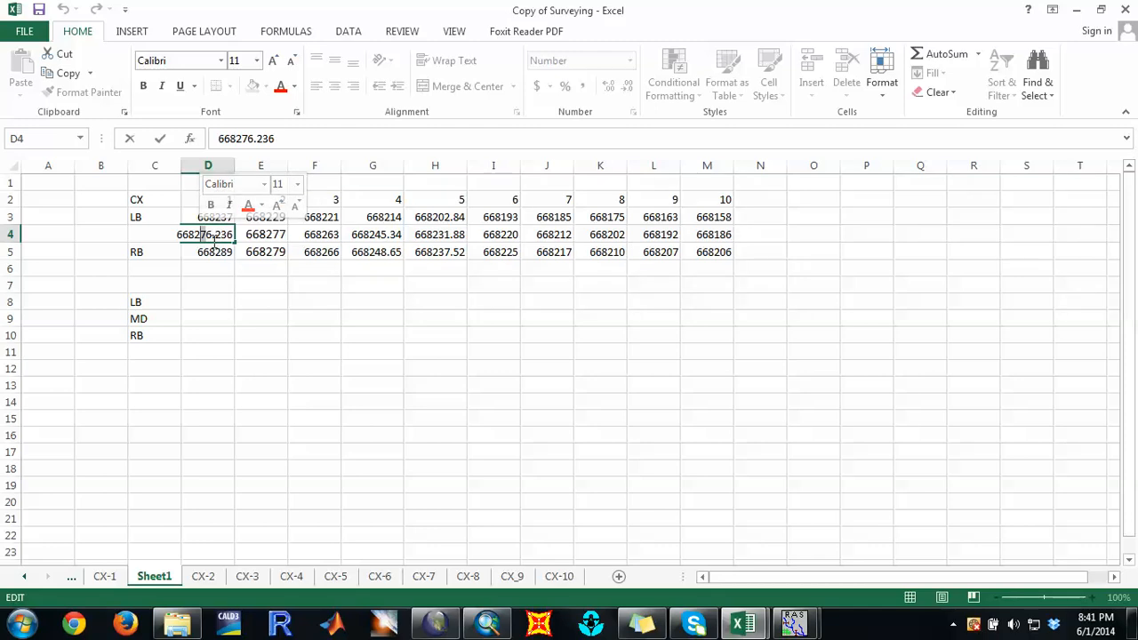
left_click(202, 233)
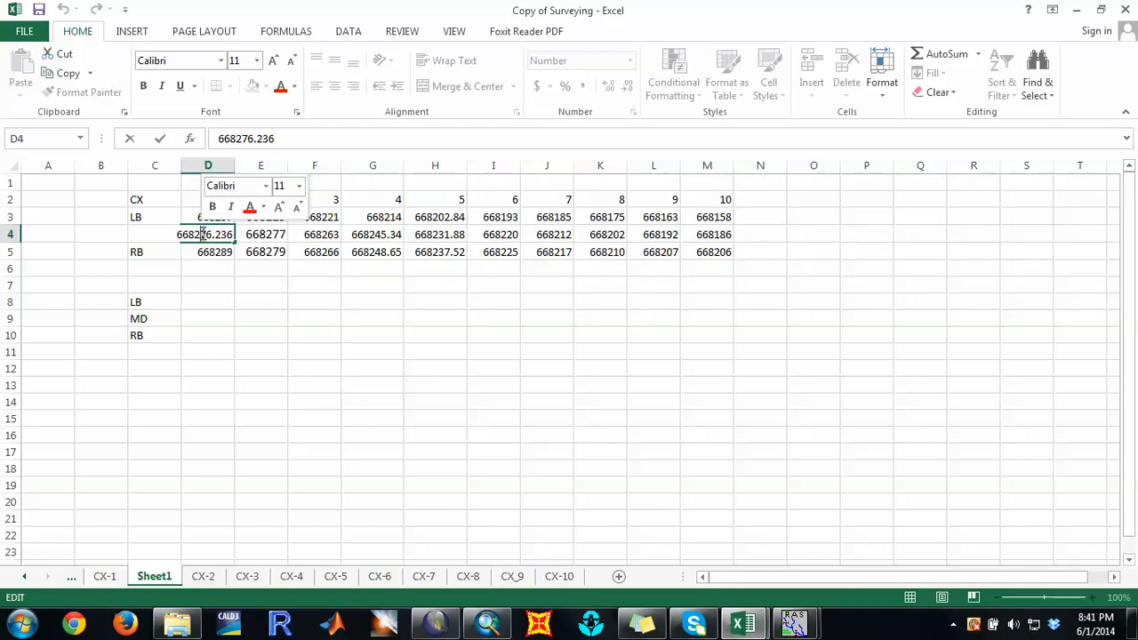
key("BackSpace")
type("8")
key("Return")
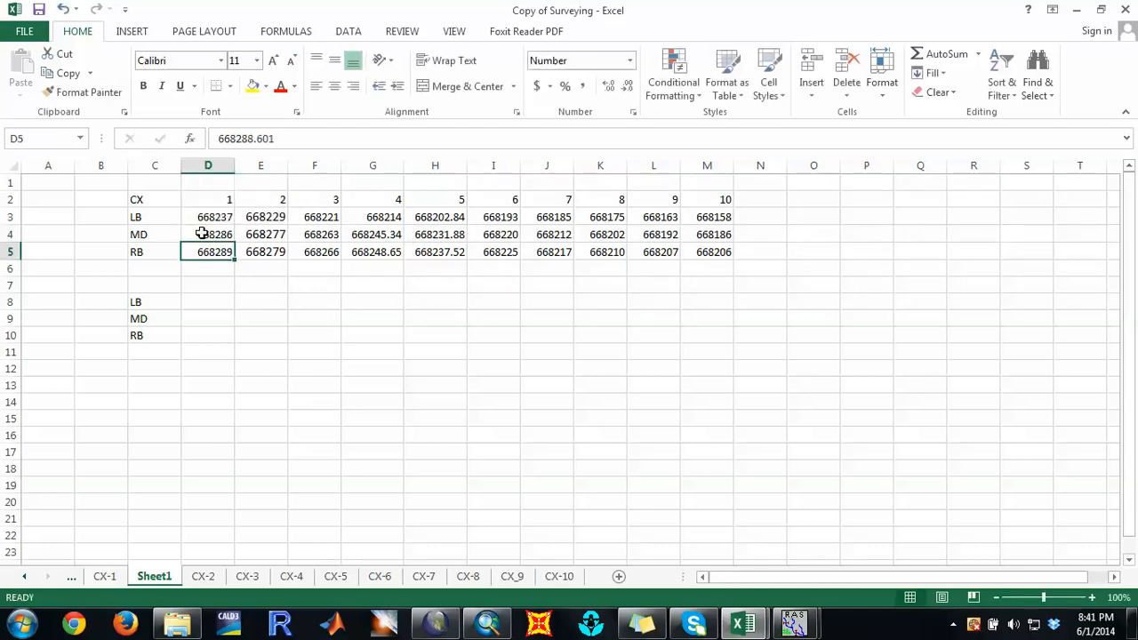
Step: Compute the LB reach length between sections 1 and 2 in D8 with the formula =D3-E3
left_click(198, 299)
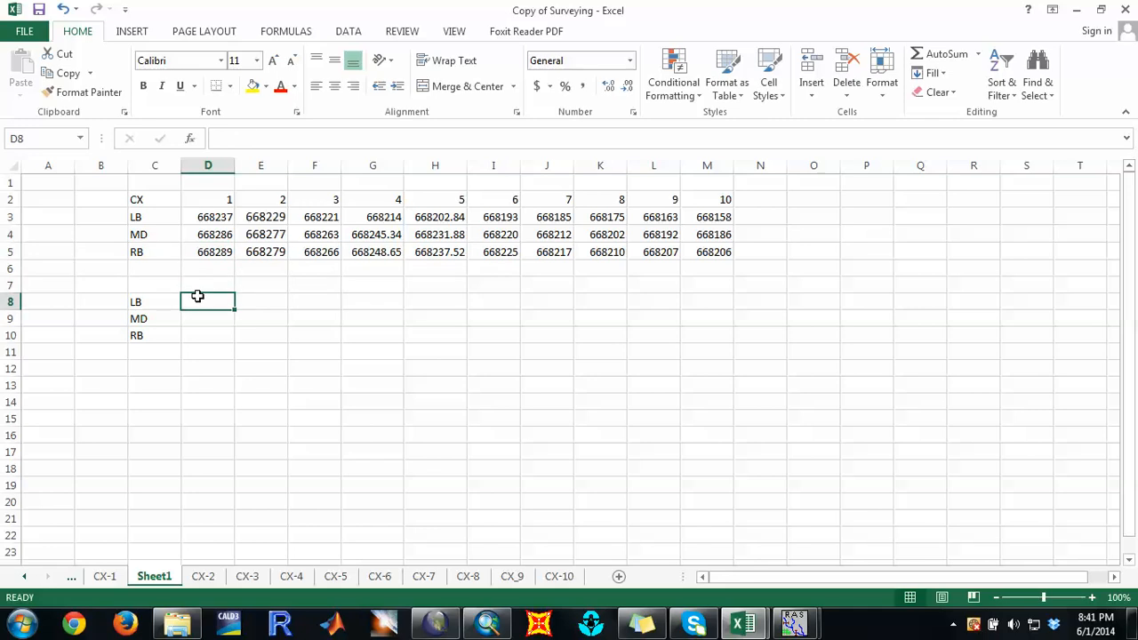
type("=")
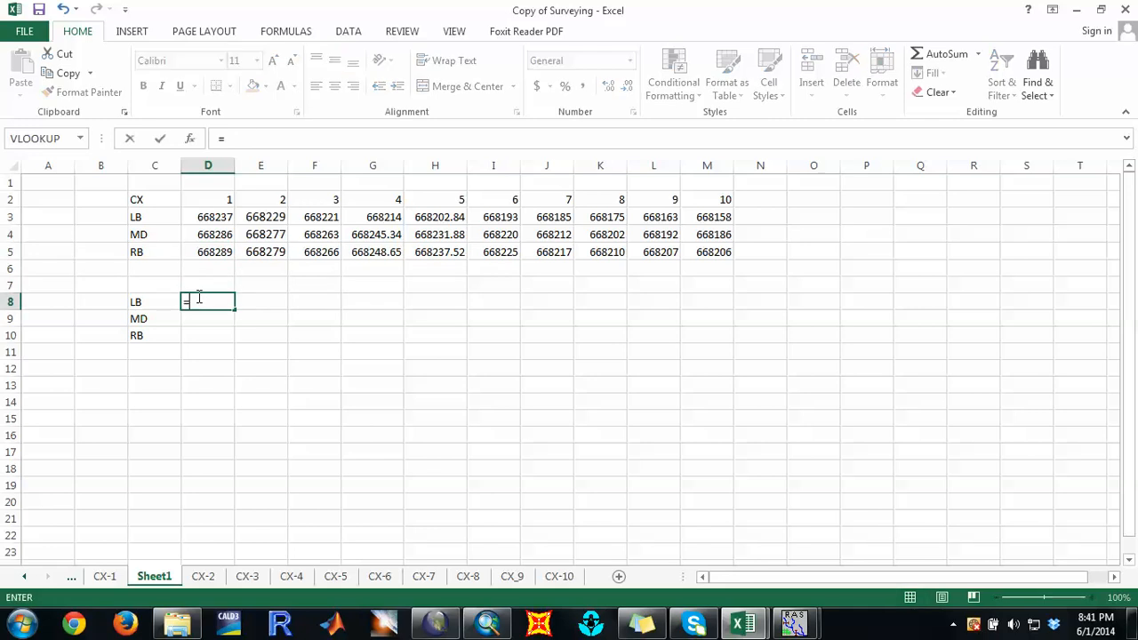
left_click(219, 220)
type("-")
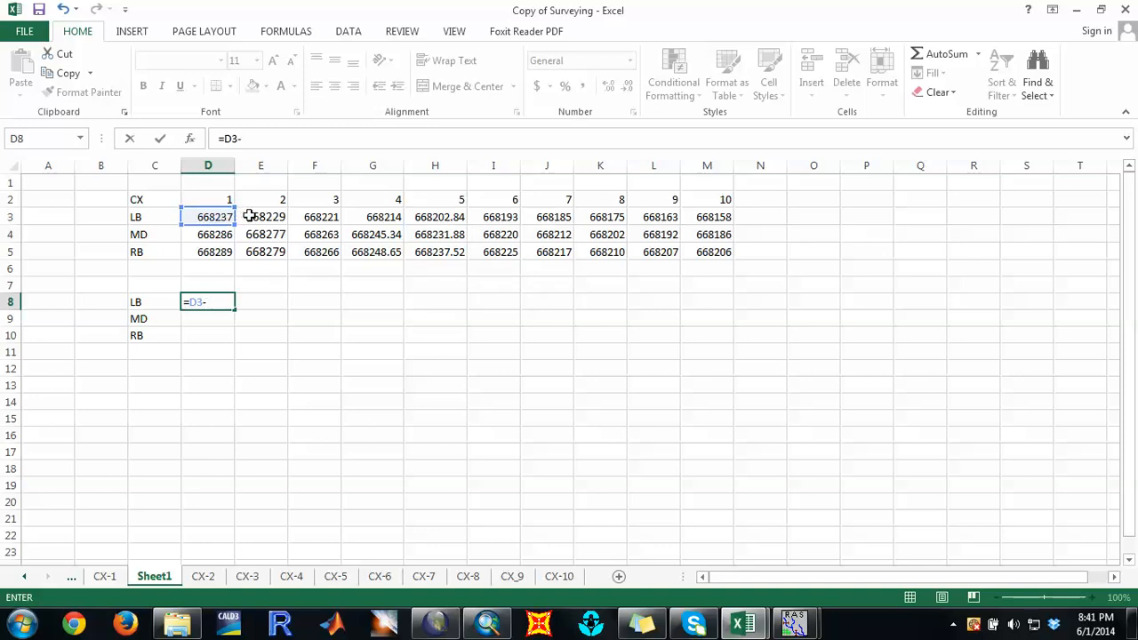
left_click(251, 217)
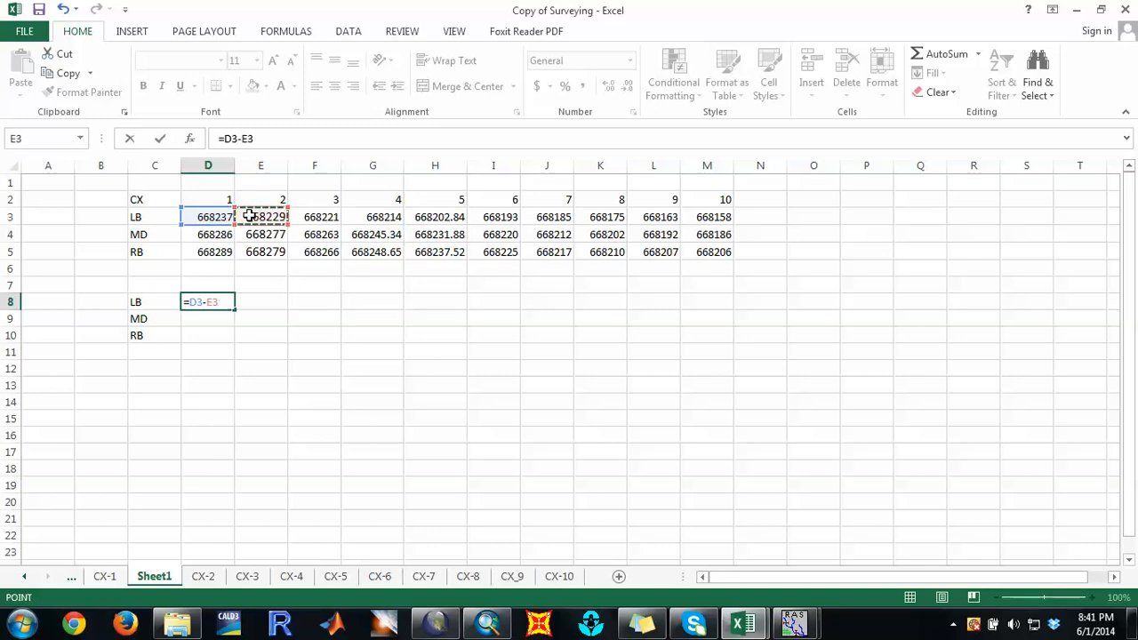
key("Return")
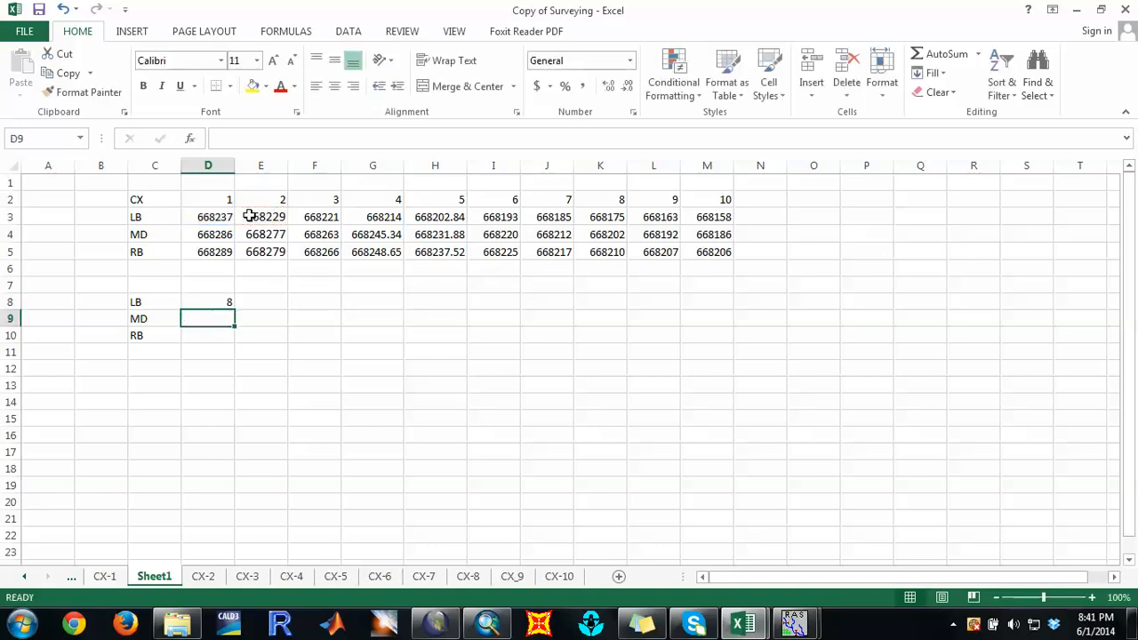
Step: Enter the LB difference =E3-F3 in E8 and fill the formula across to L8
left_click(265, 299)
type("=")
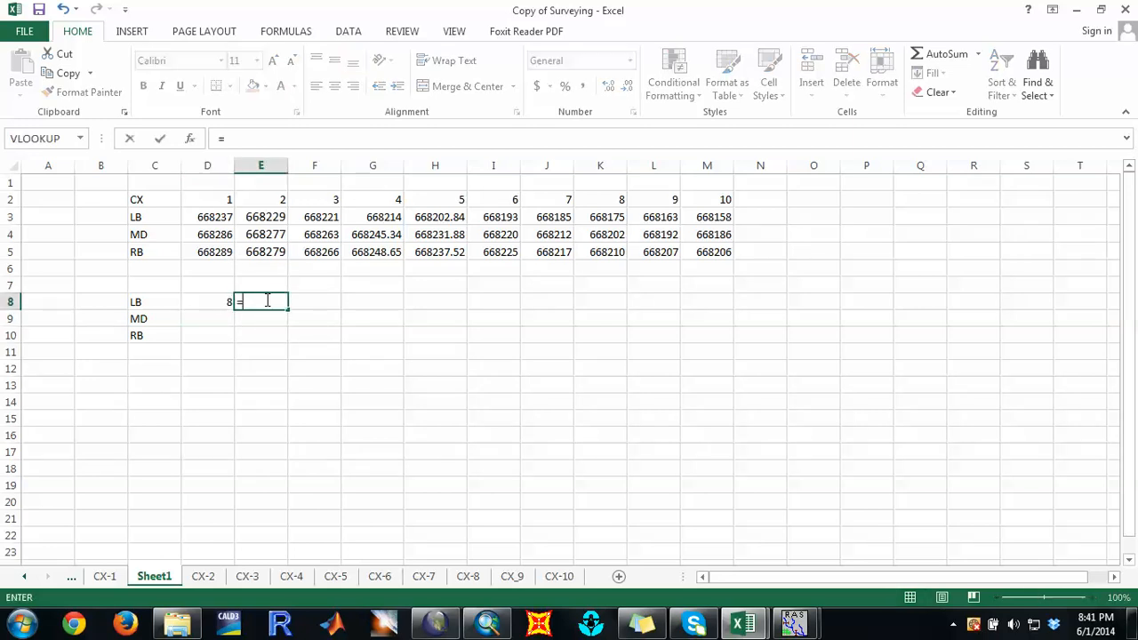
left_click(266, 219)
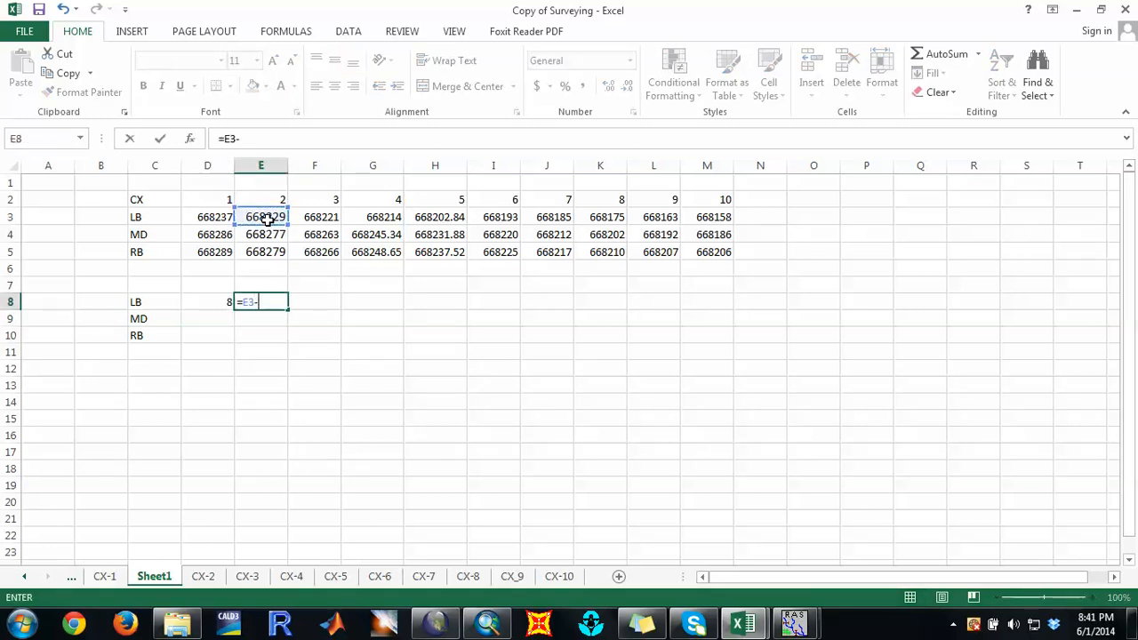
type("-")
left_click(303, 214)
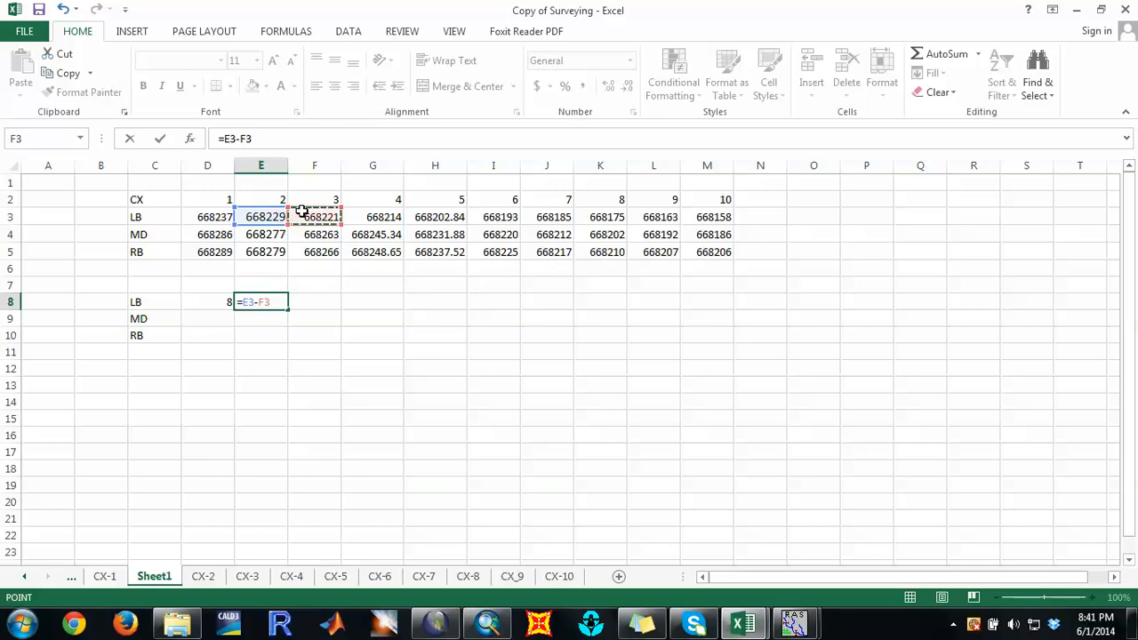
key("Return")
left_click(277, 304)
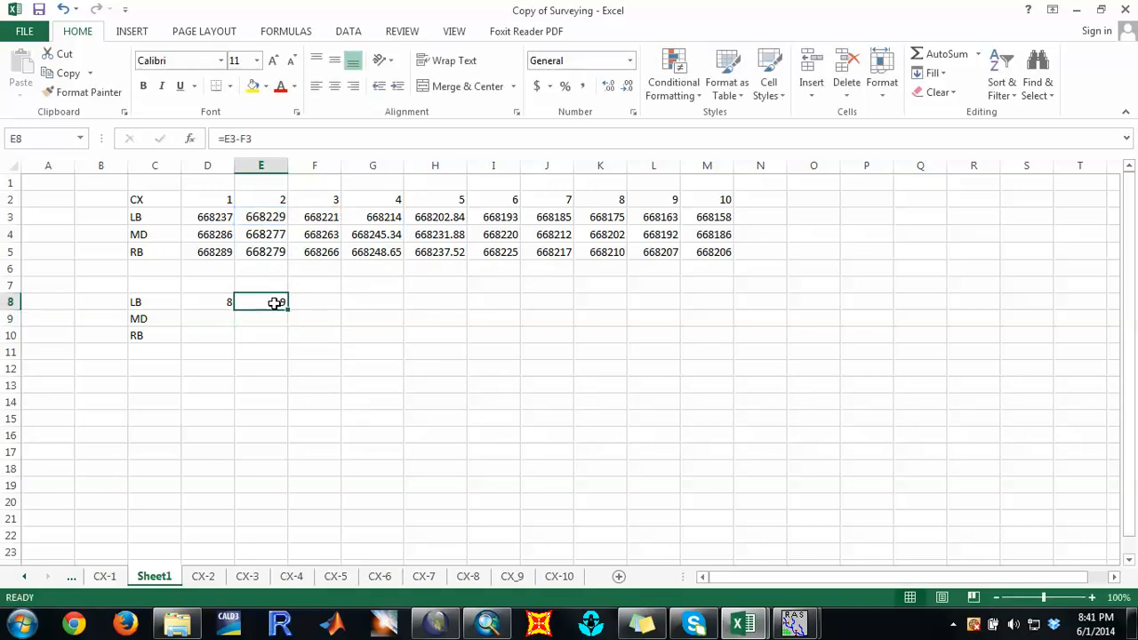
left_click_drag(287, 310, 691, 306)
left_click(536, 330)
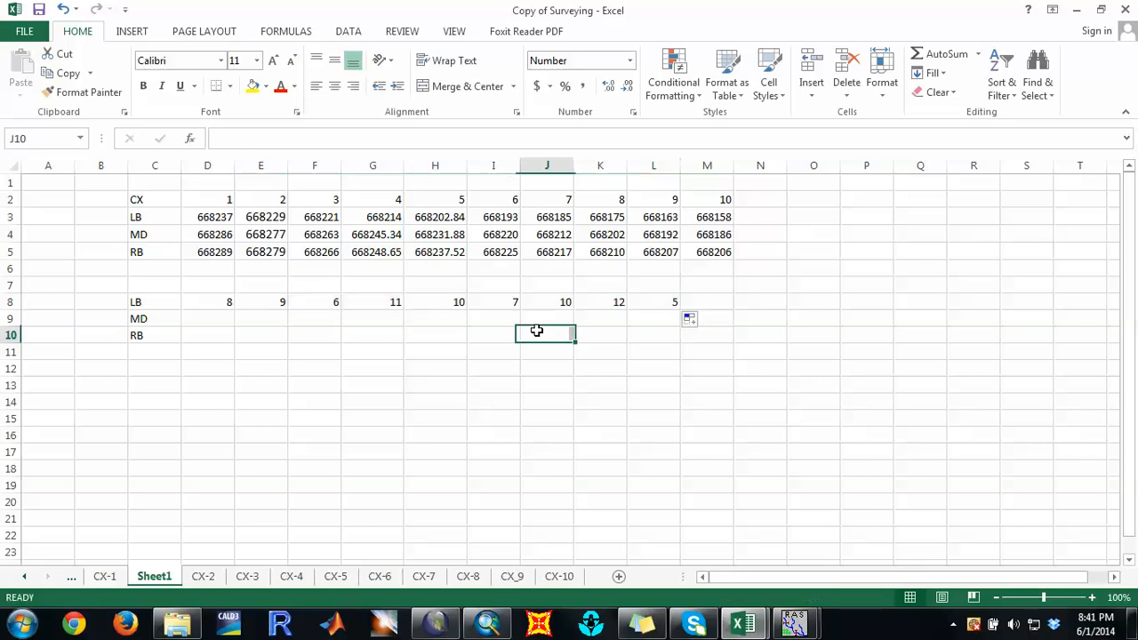
Step: Compute the MD reach lengths by entering =D4-E4 in D9 and filling the formula across to L9
left_click(204, 321)
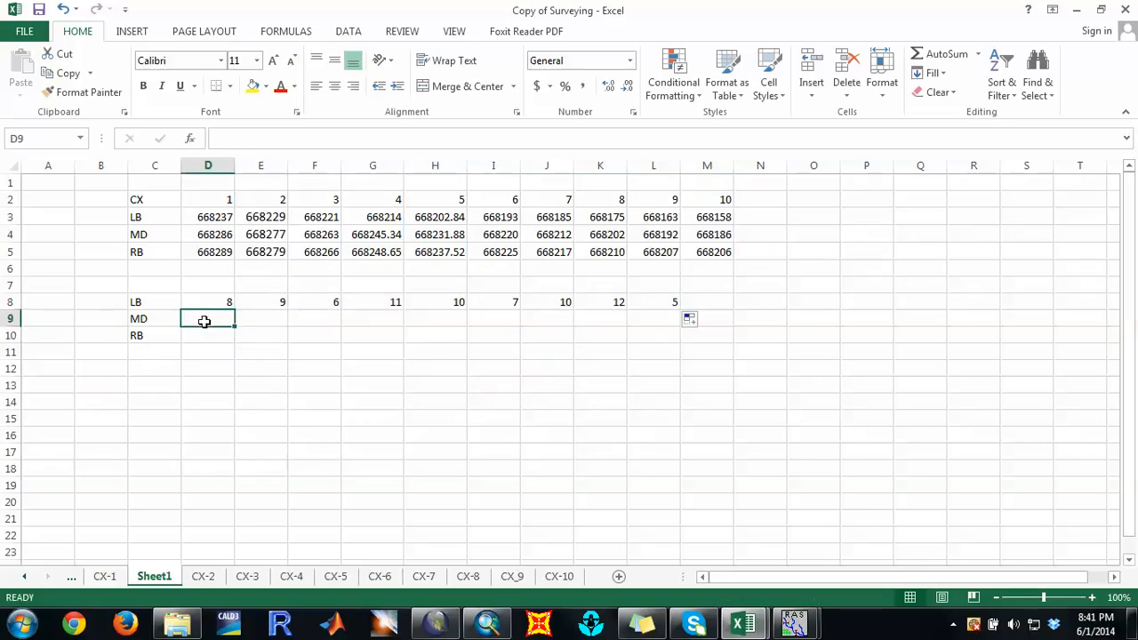
type("=")
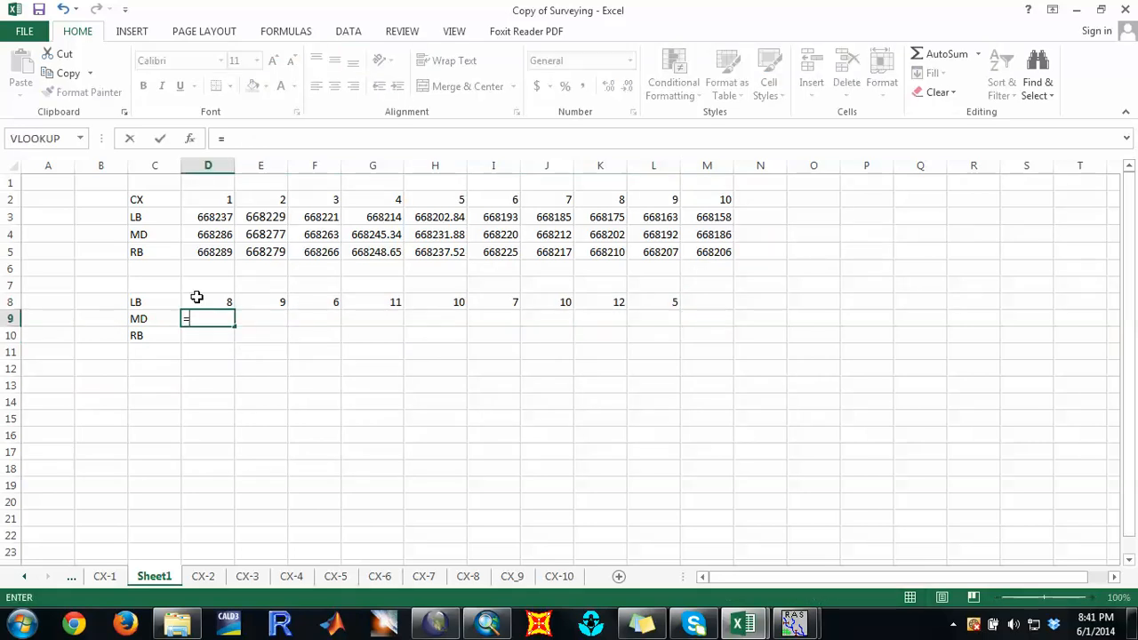
left_click(198, 238)
type("-")
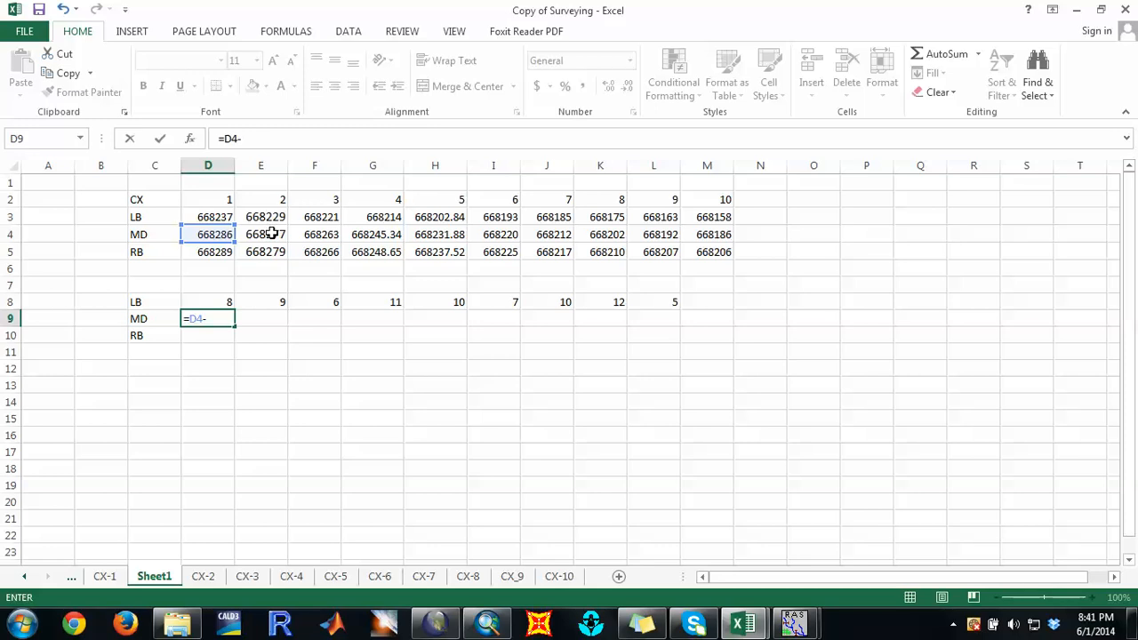
left_click(271, 234)
key("Return")
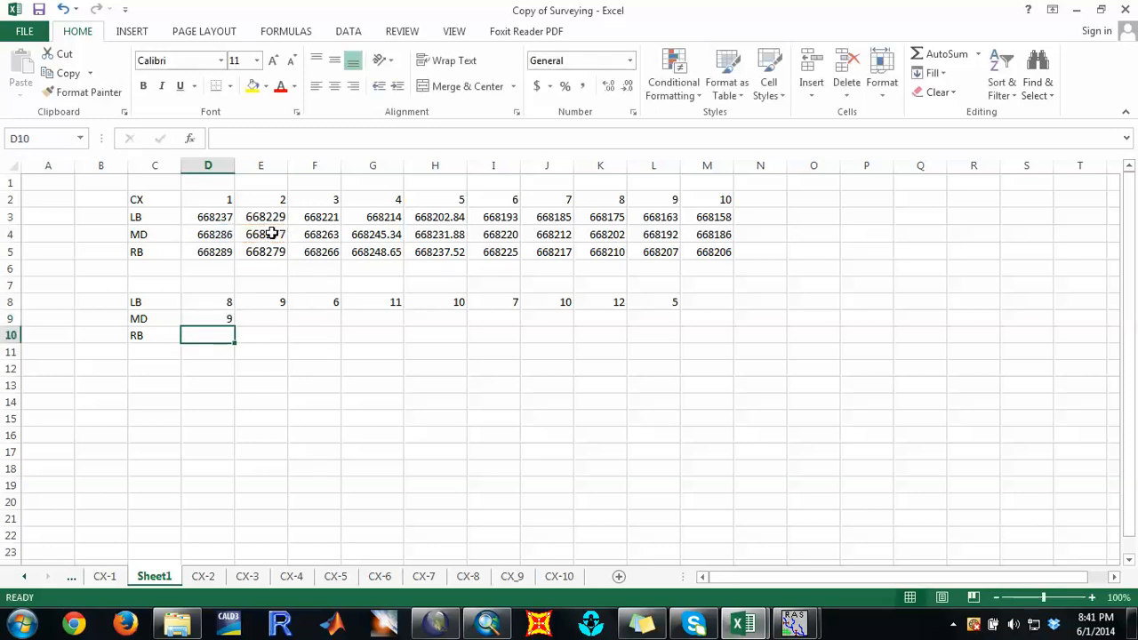
left_click(227, 318)
left_click_drag(235, 327, 674, 302)
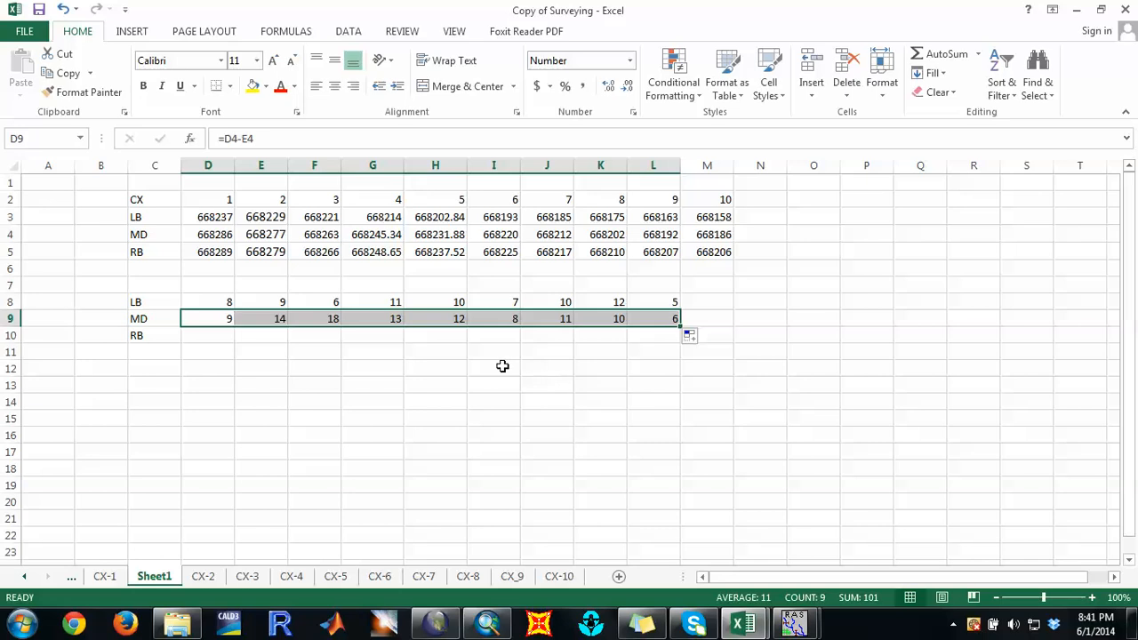
Step: Compute the RB reach lengths by entering =D5-E5 in D10 and filling the formula across to L10
left_click(218, 335)
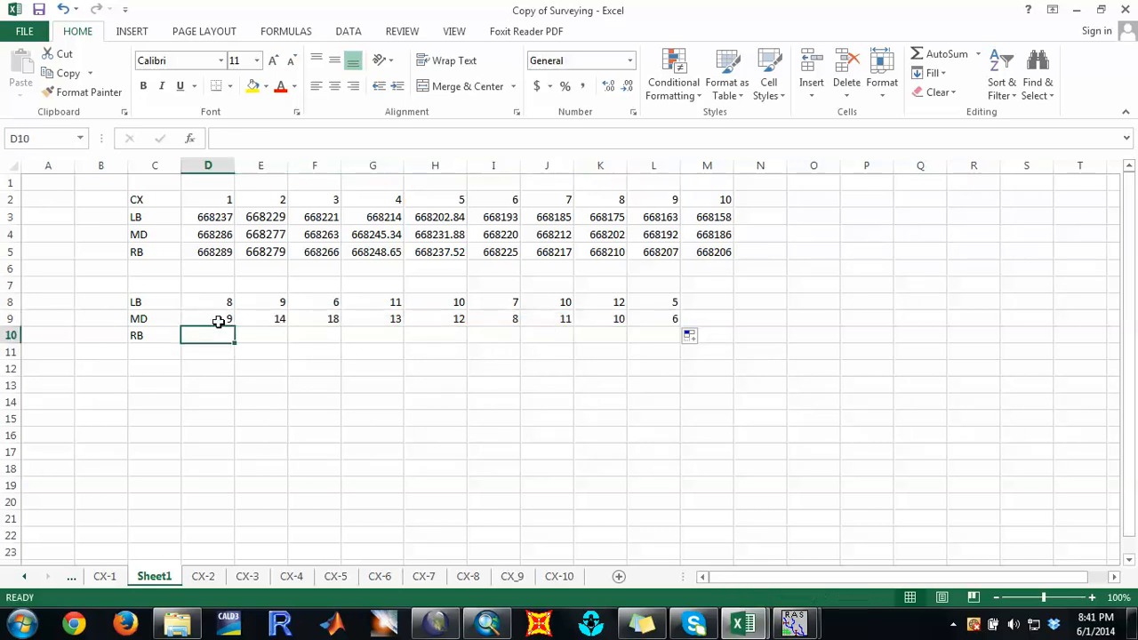
type("=")
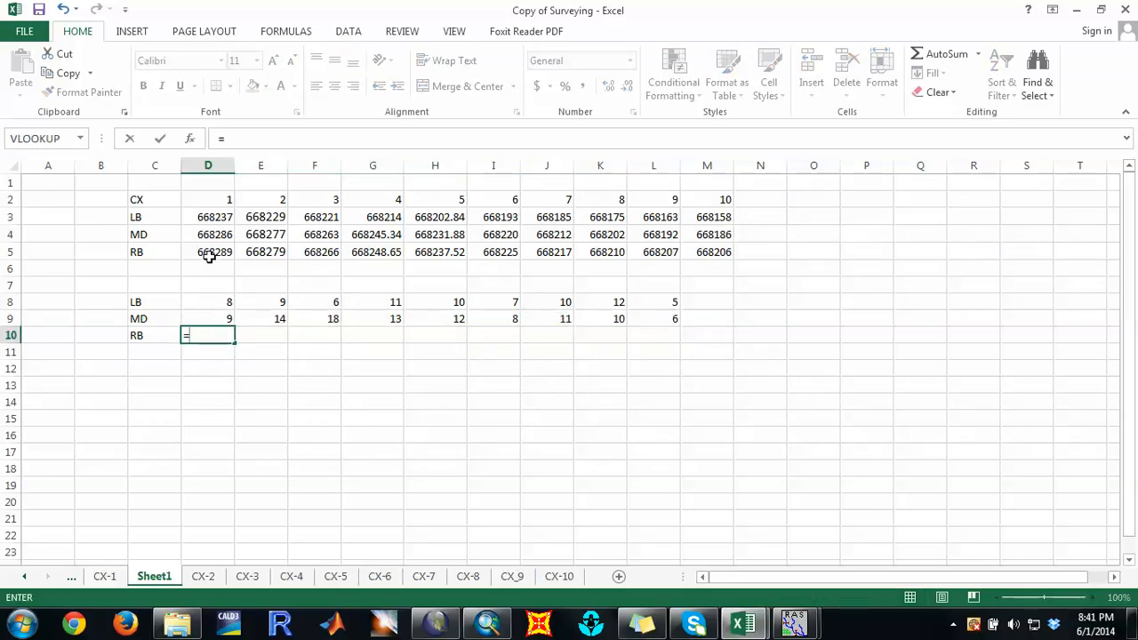
left_click(207, 254)
type("-")
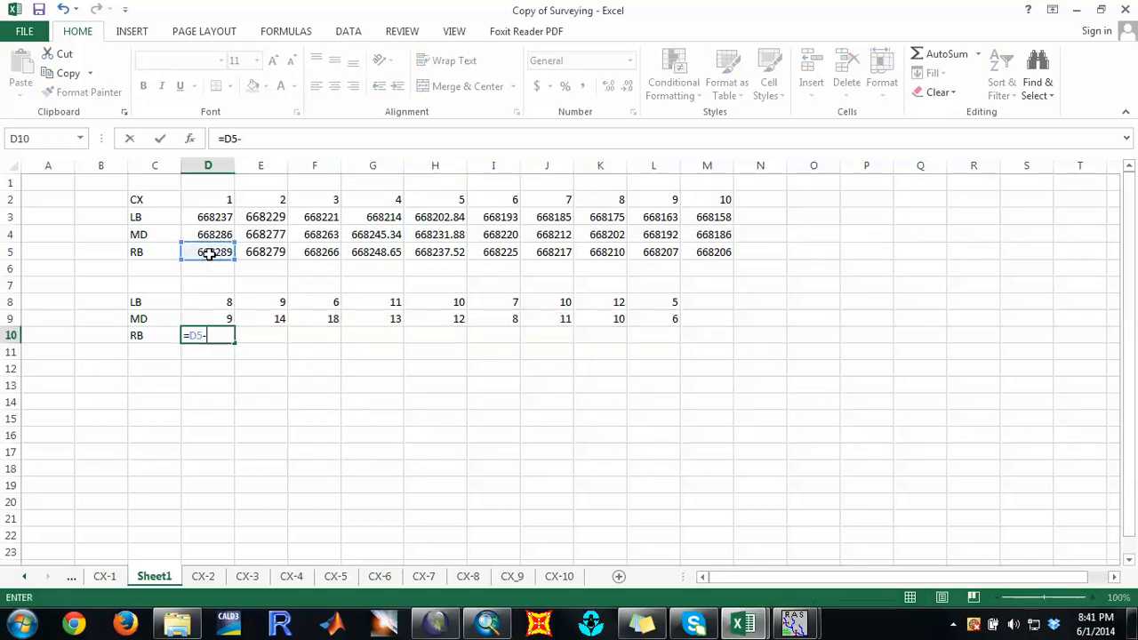
left_click(256, 254)
key("Return")
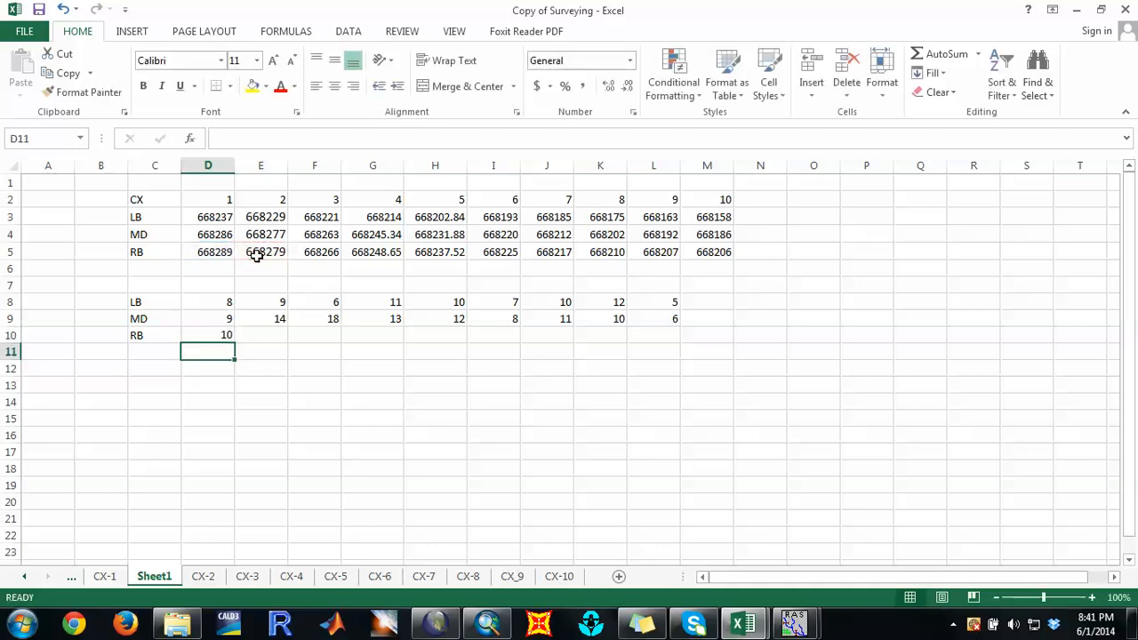
left_click(229, 338)
left_click_drag(237, 346, 675, 339)
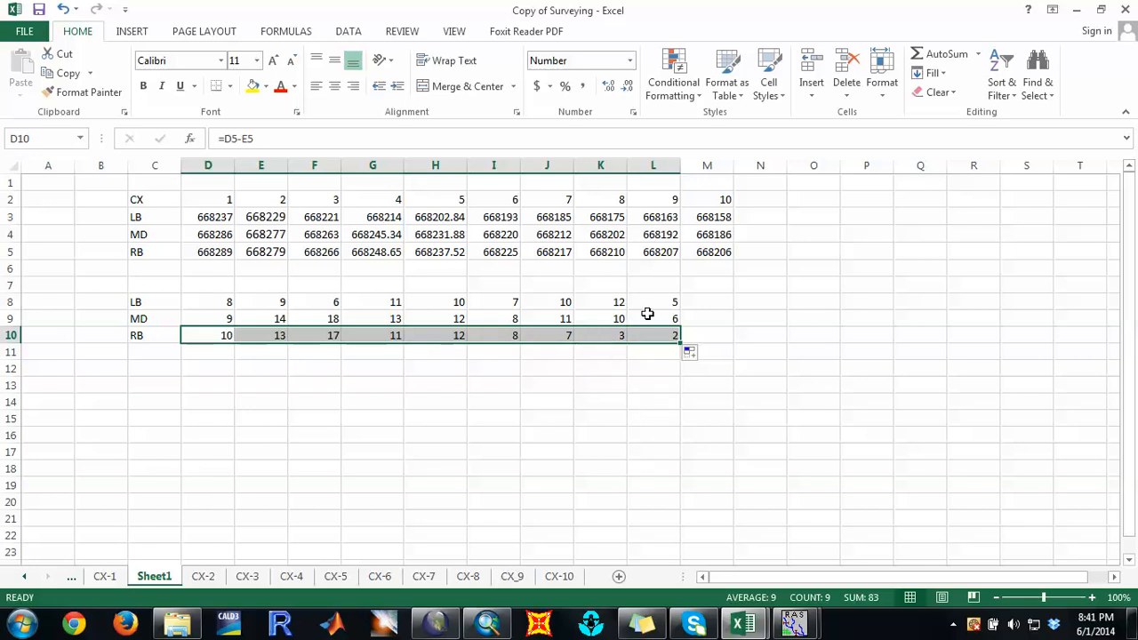
Step: Reference section 10's LB Northing in M8 with the formula =M3 and fill it down to M10 for MD and RB
left_click(721, 297)
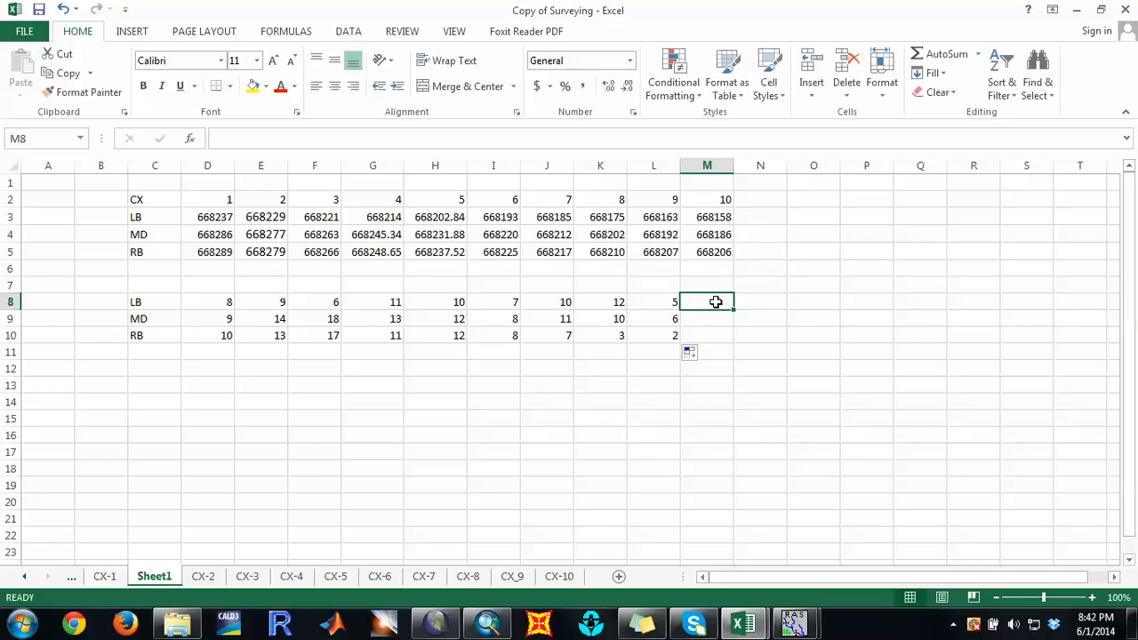
type("=")
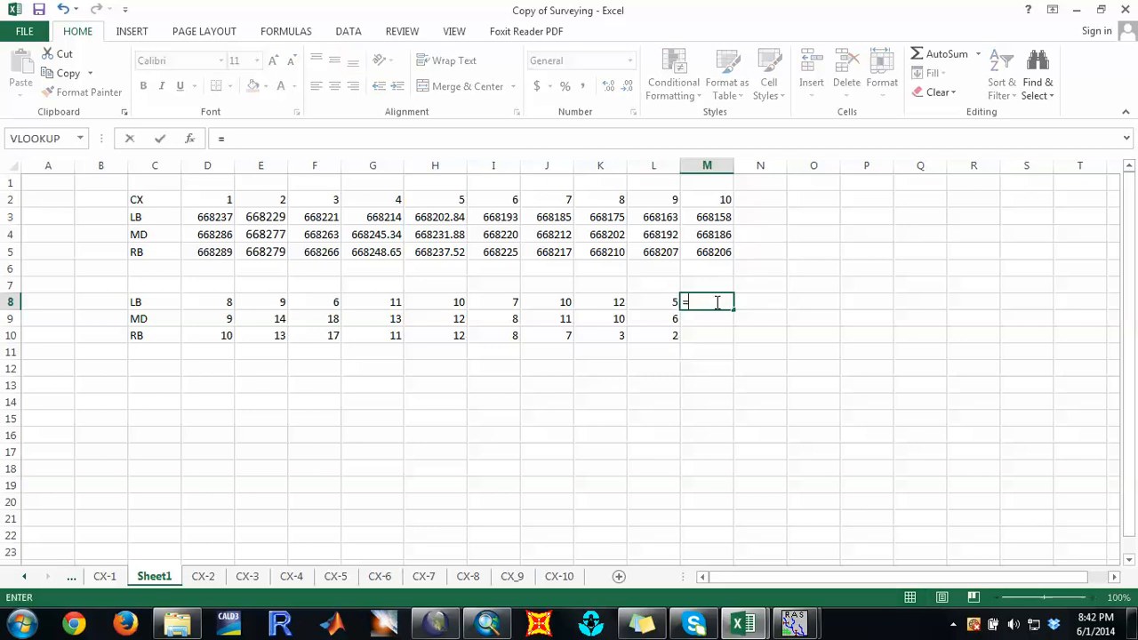
left_click(709, 219)
key("Return")
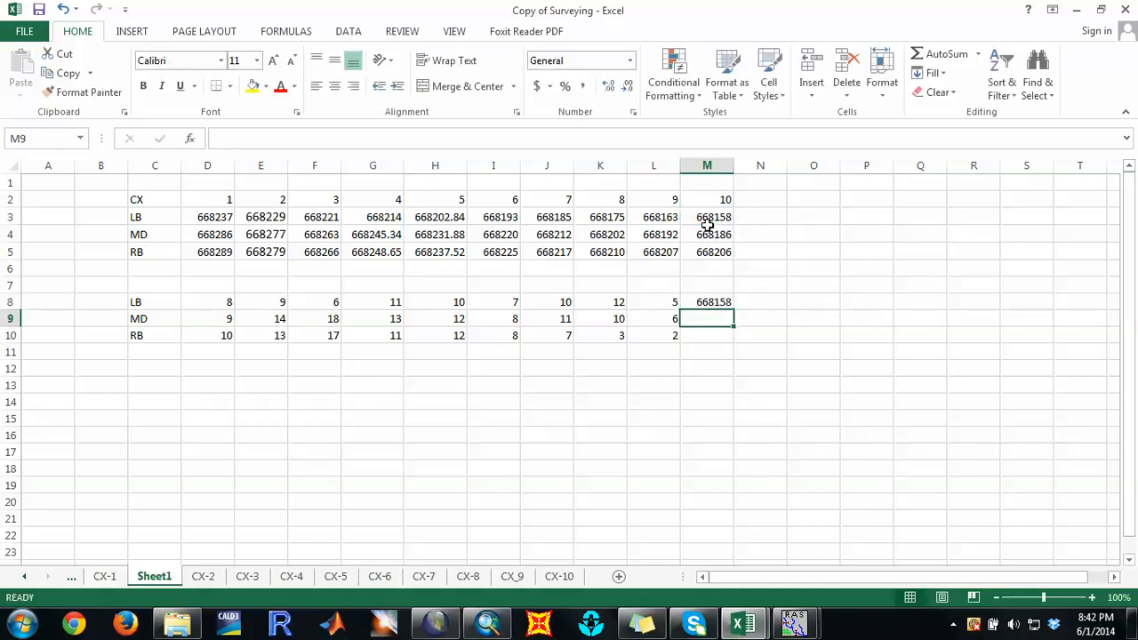
left_click(711, 302)
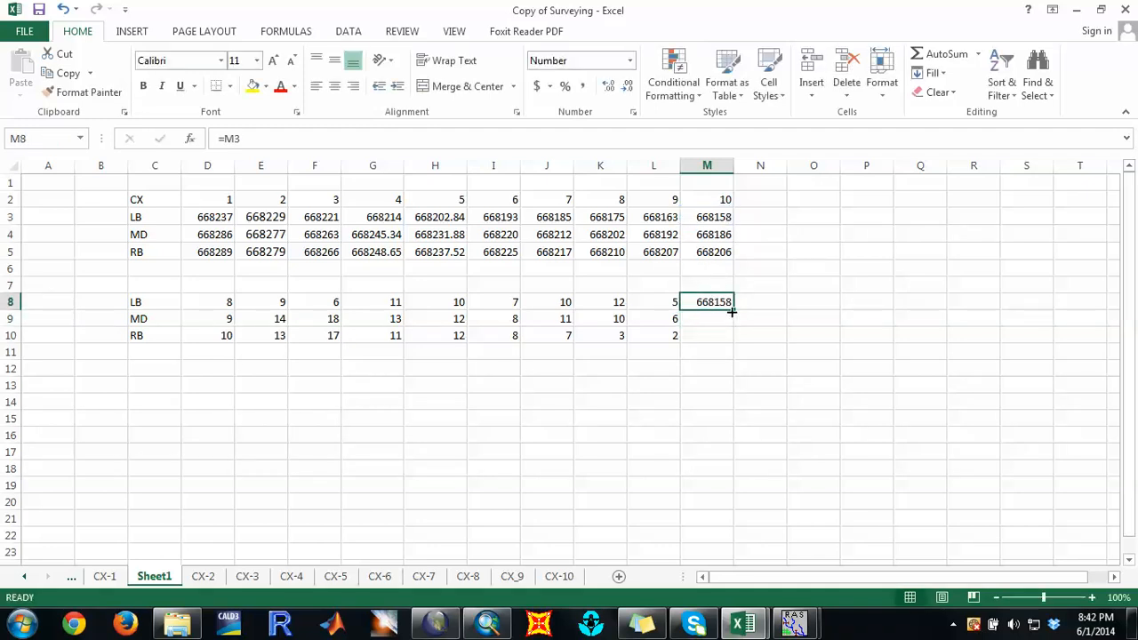
left_click_drag(733, 310, 734, 342)
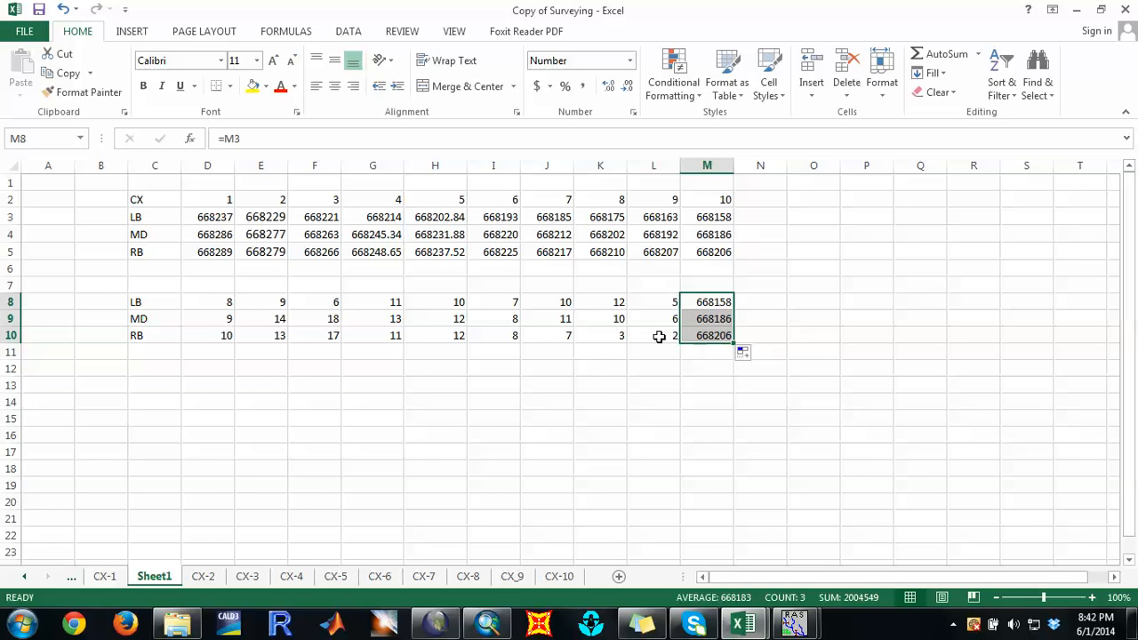
left_click(627, 368)
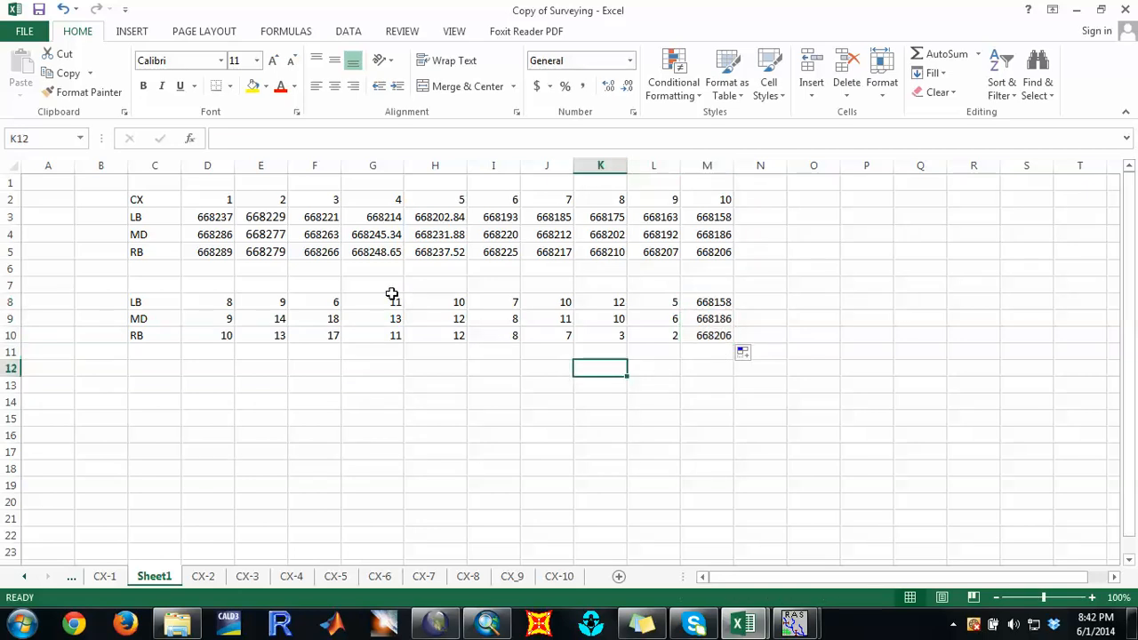
Step: Copy the LB, MD and RB reach length table C8:M10 and paste it as transposed values starting at P3
left_click_drag(167, 305, 727, 339)
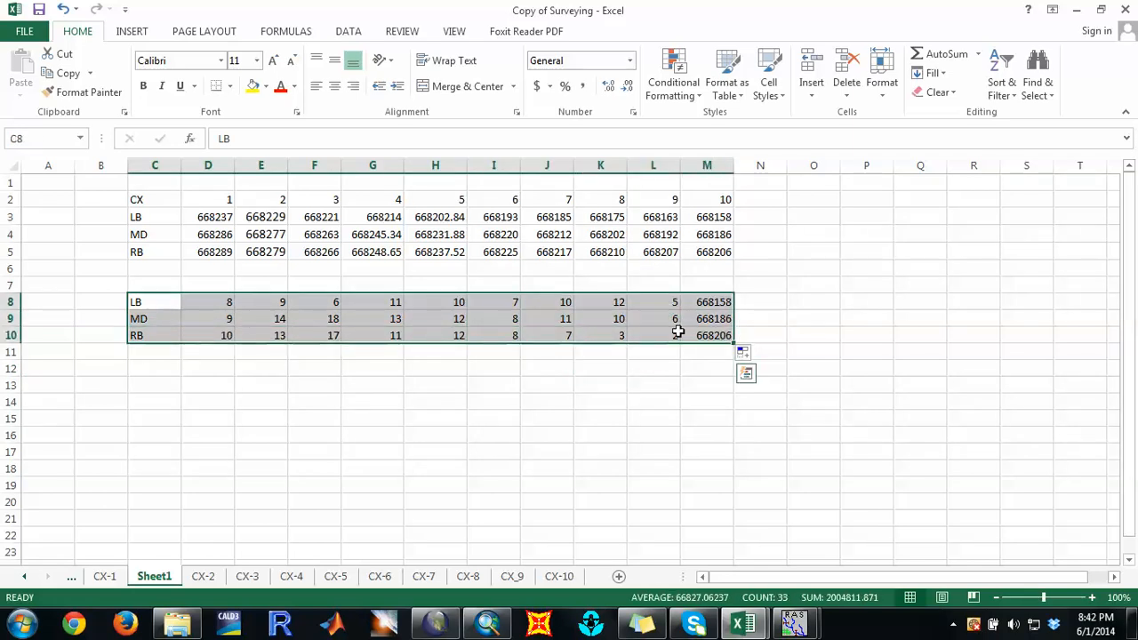
right_click(679, 329)
left_click(711, 301)
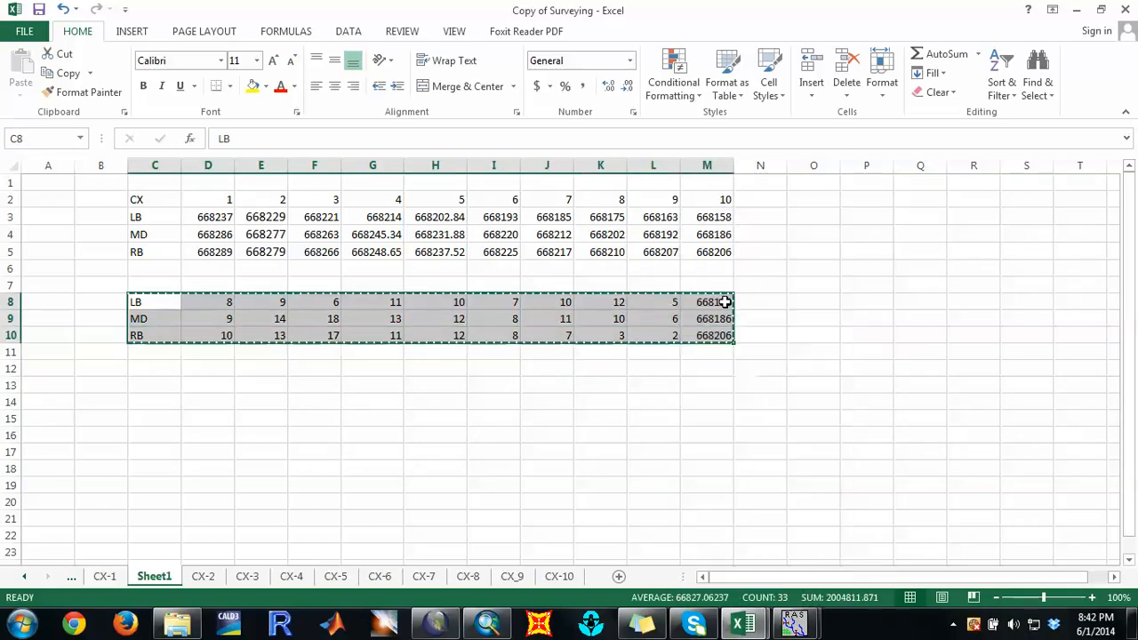
left_click(865, 217)
right_click(867, 220)
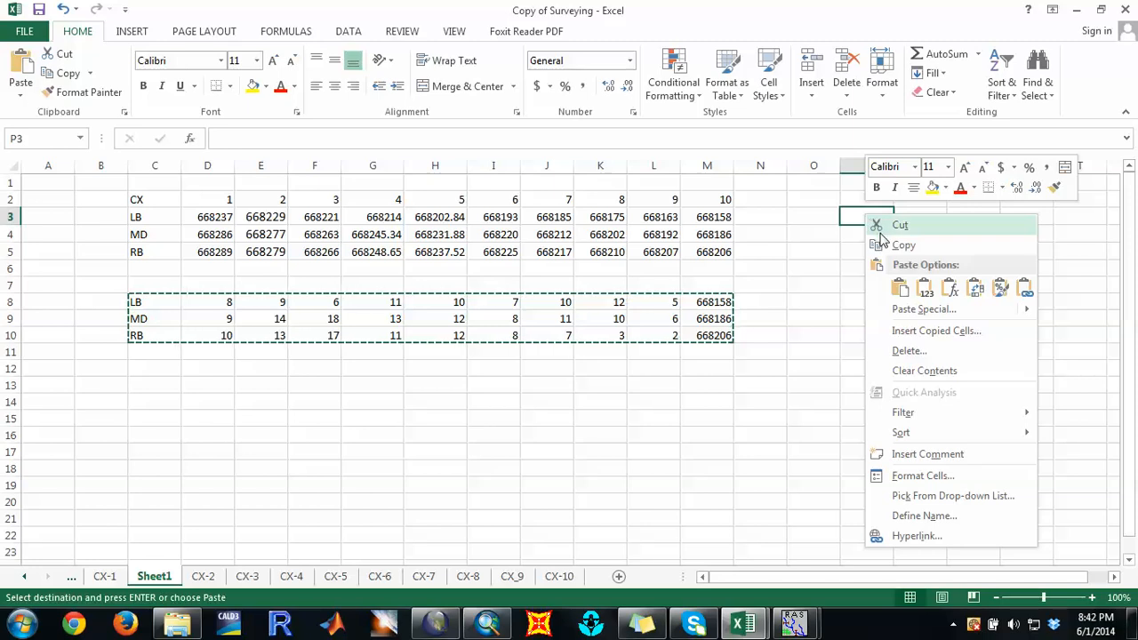
left_click(916, 309)
left_click(922, 383)
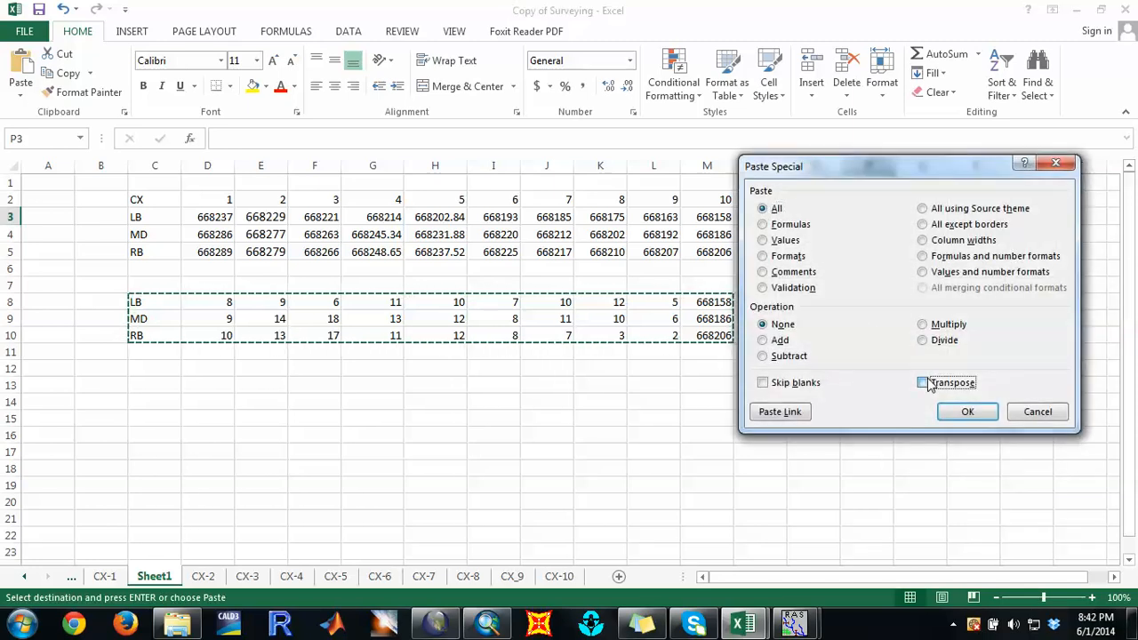
left_click(782, 240)
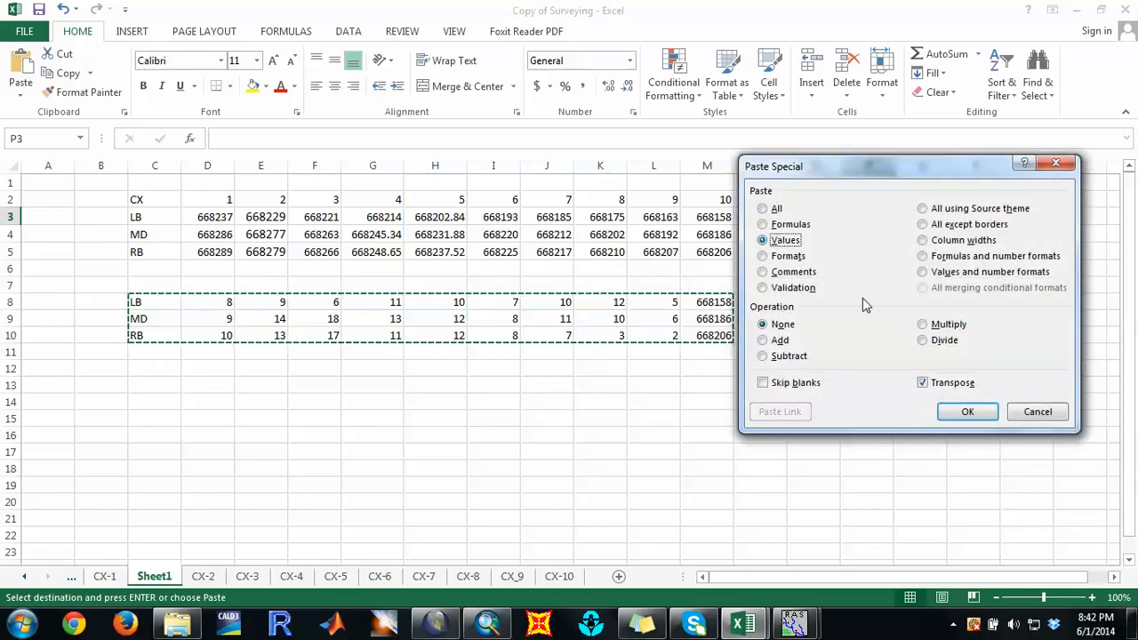
left_click(968, 412)
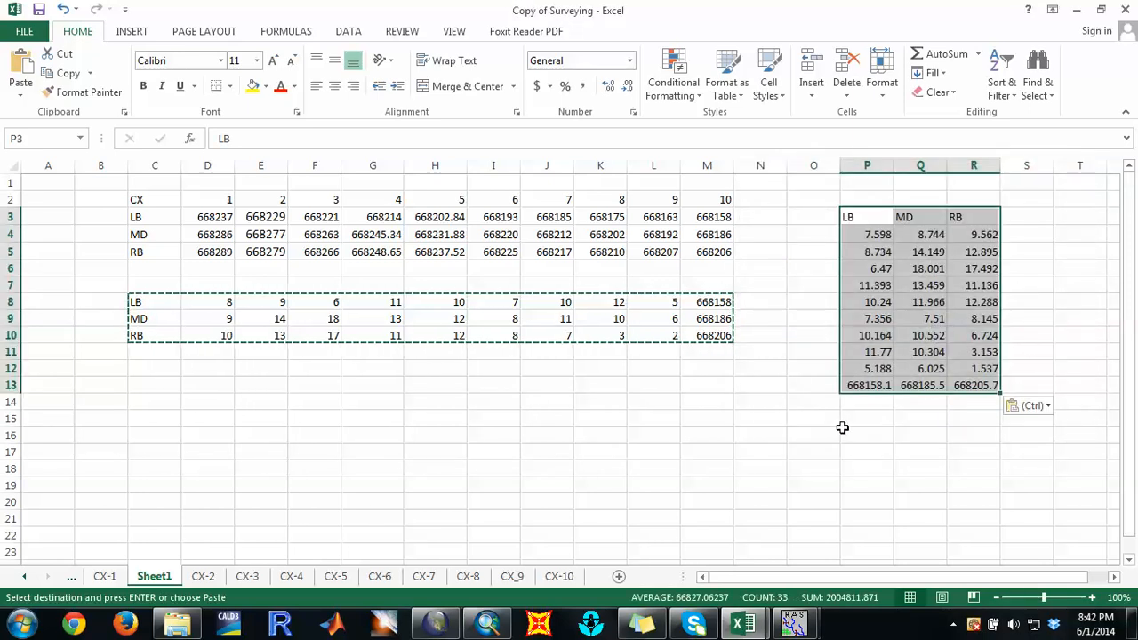
left_click(782, 384)
left_click(812, 313)
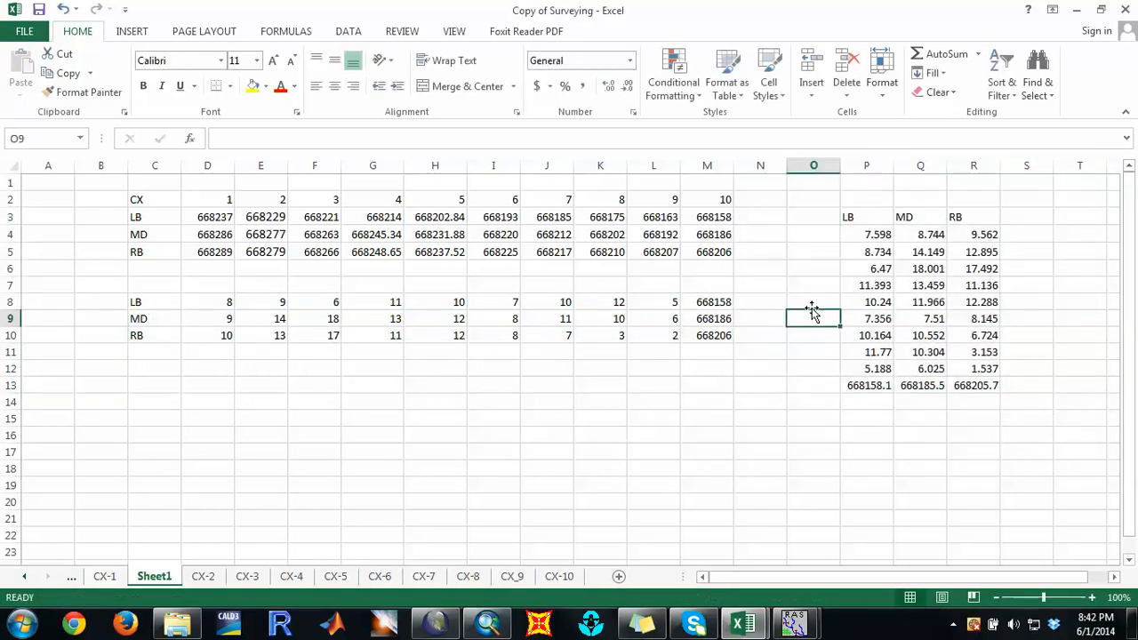
Step: Number the transposed rows 1 to 10 in O4:O13 by entering 1, 2, 3 and filling the series down
left_click(820, 237)
type("1")
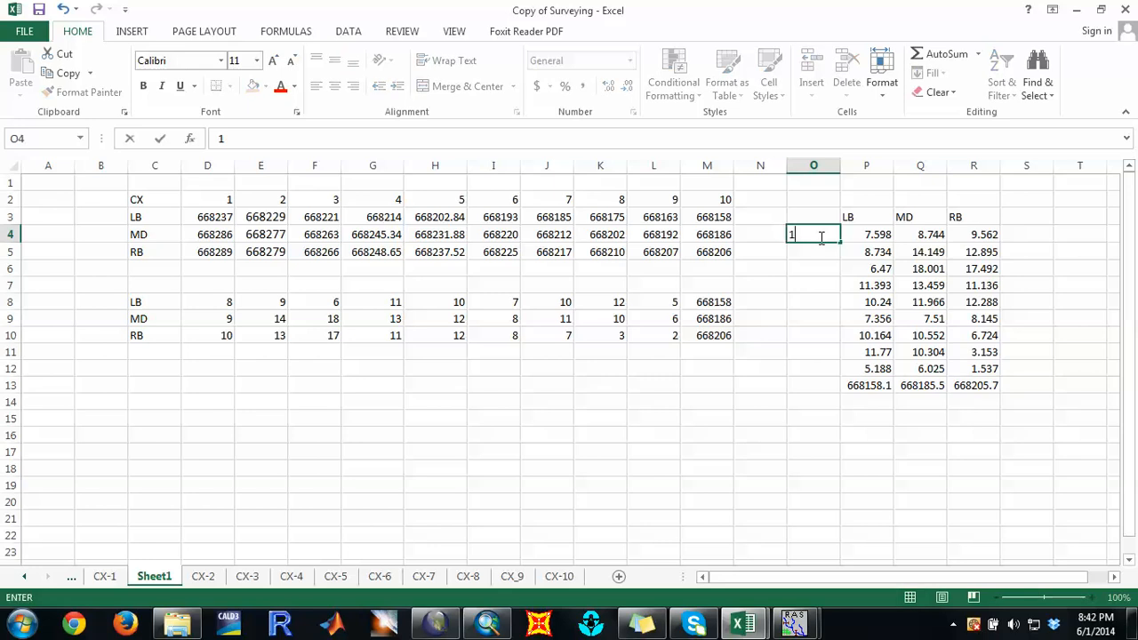
key("Return")
type("2")
key("Return")
type("3")
left_click_drag(819, 238, 839, 265)
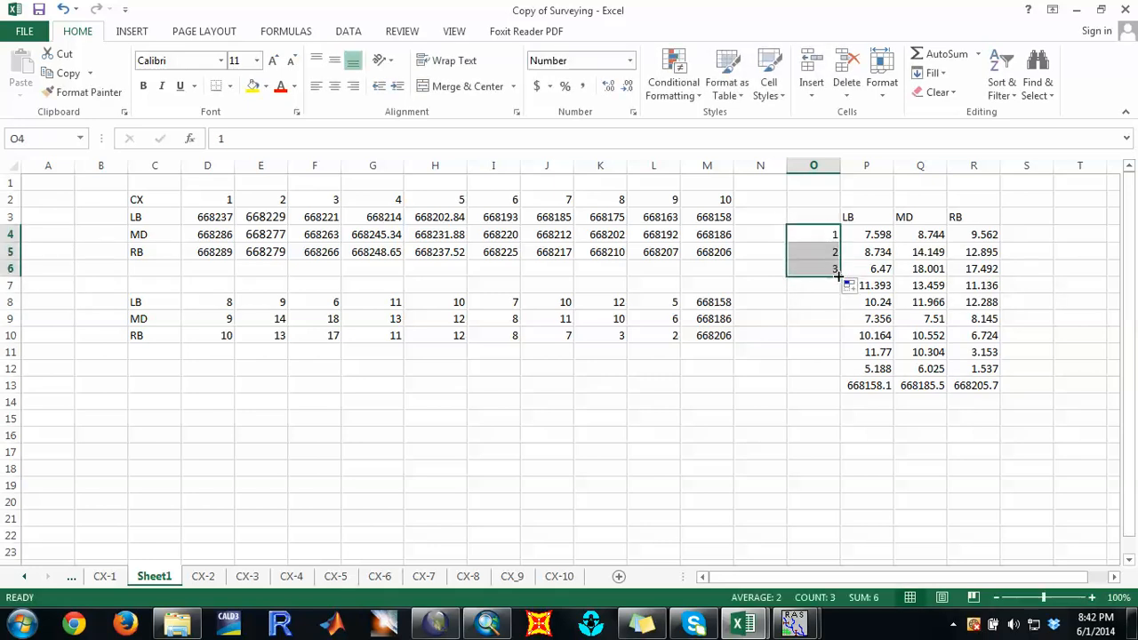
double_click(839, 277)
left_click(883, 391)
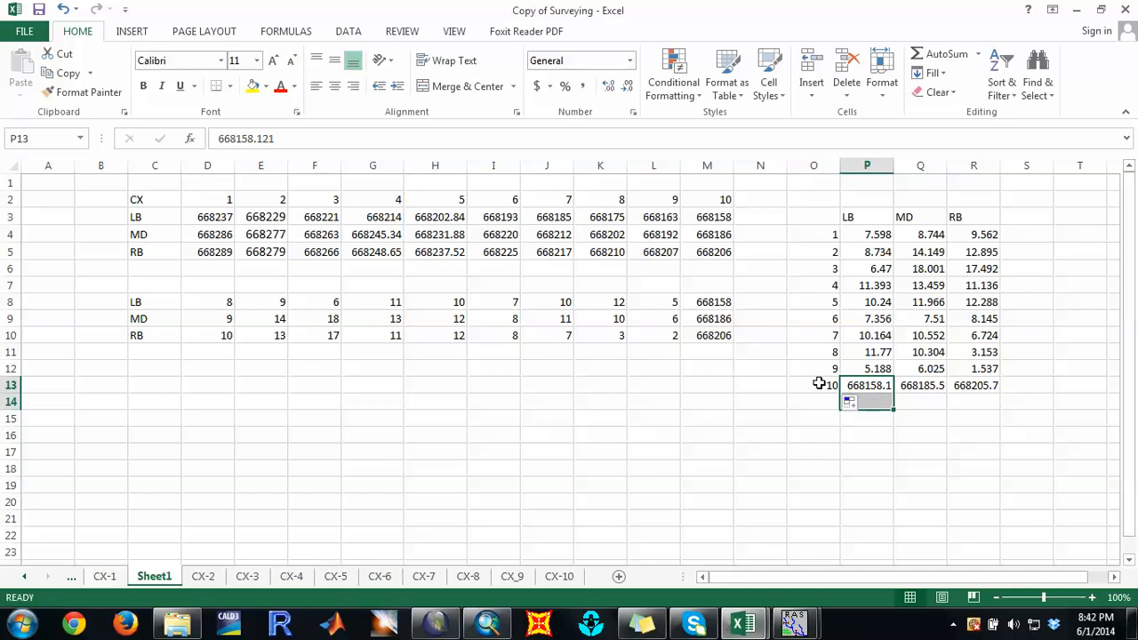
left_click_drag(819, 384, 927, 371)
scroll(945, 373, "down", 2)
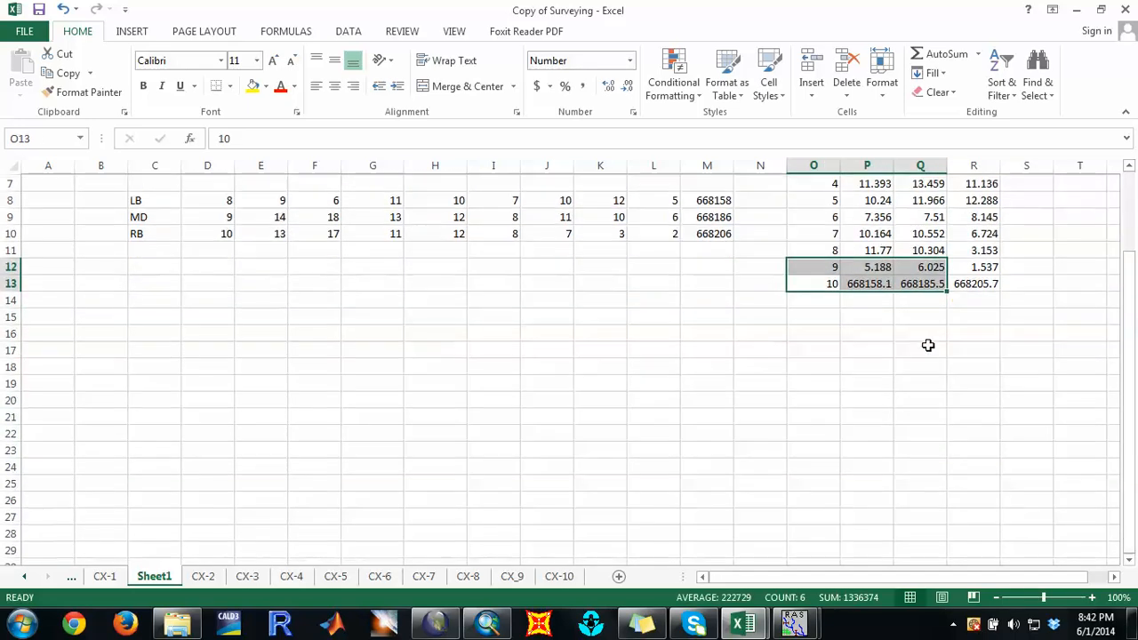
left_click(898, 313)
left_click_drag(1129, 333, 1131, 257)
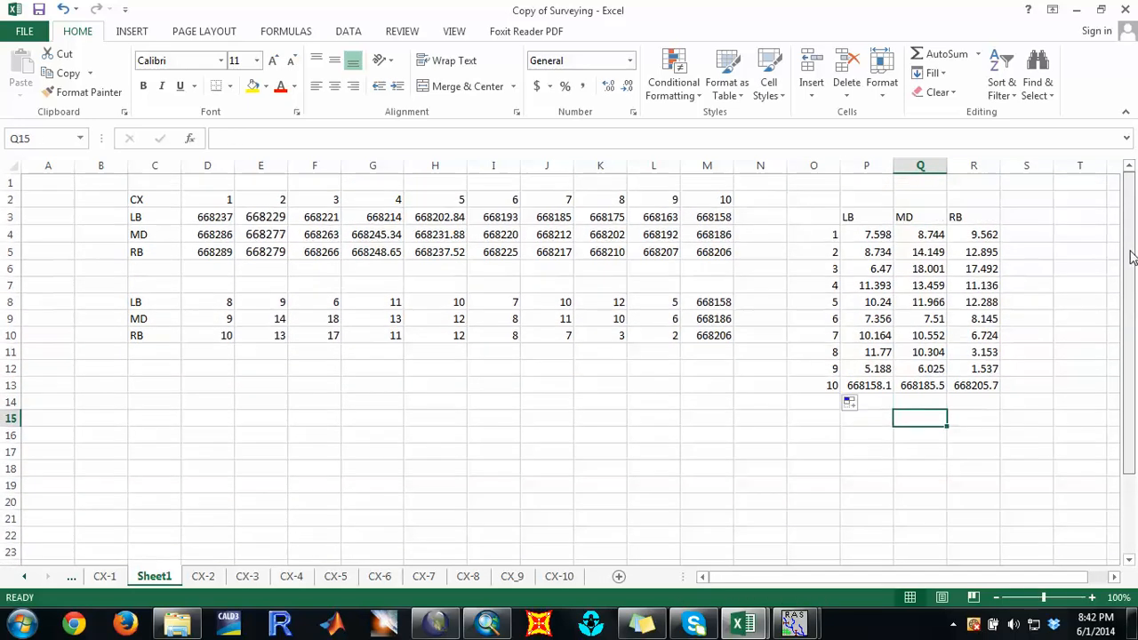
Step: Switch to HEC-RAS and open the downstream Reach Lengths table from the Kulfo geometric data, placing it beside the river schematic
left_click(745, 622)
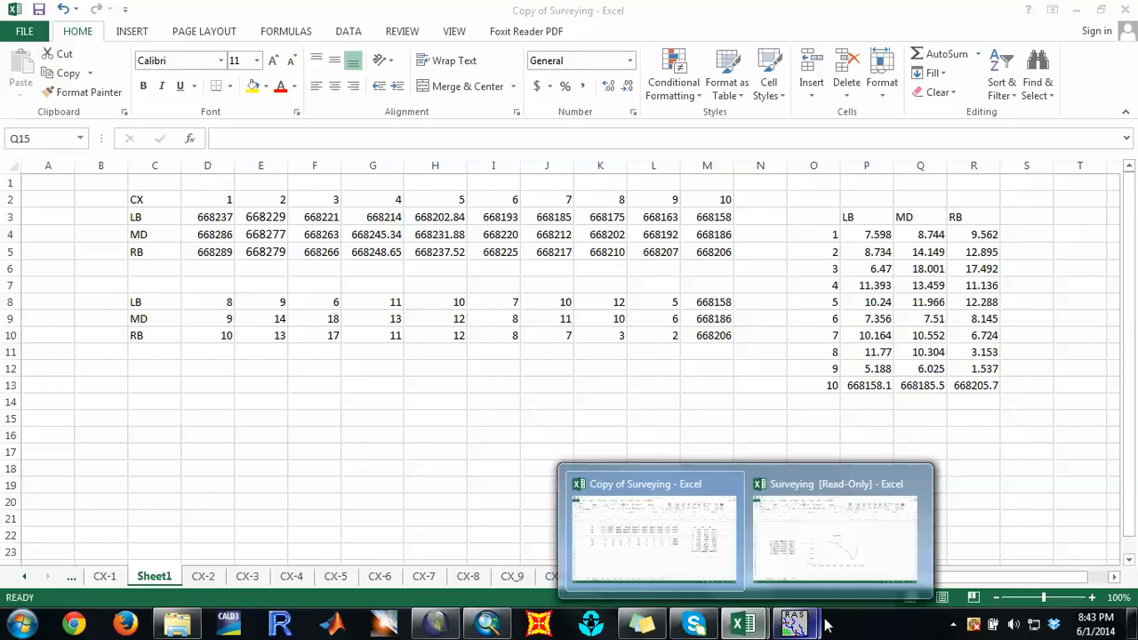
mouse_move(791, 618)
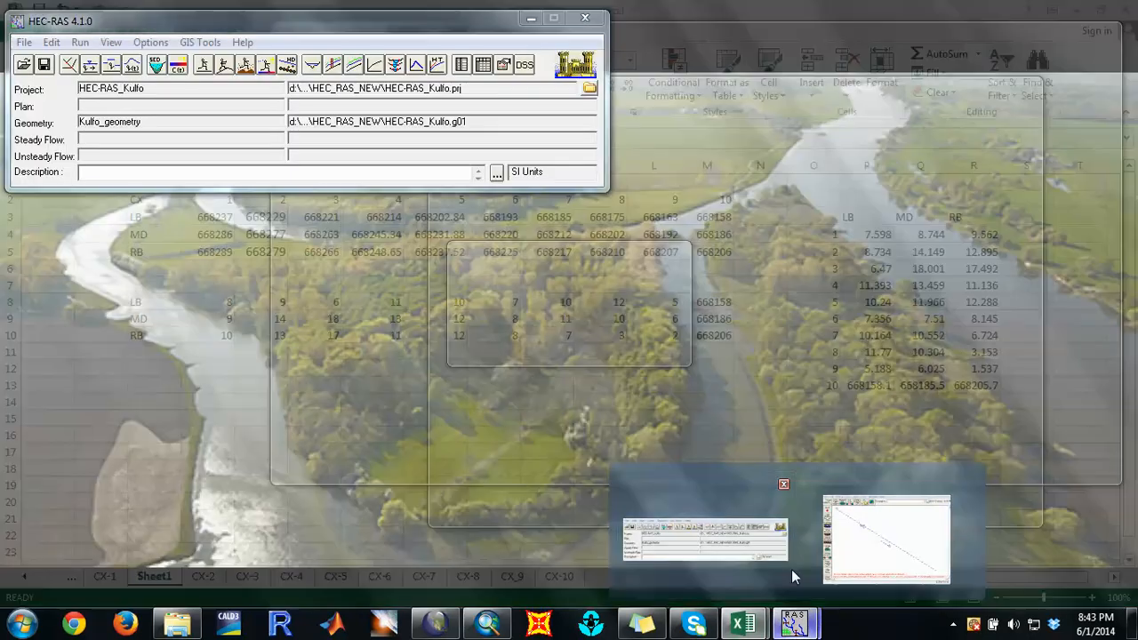
left_click(791, 569)
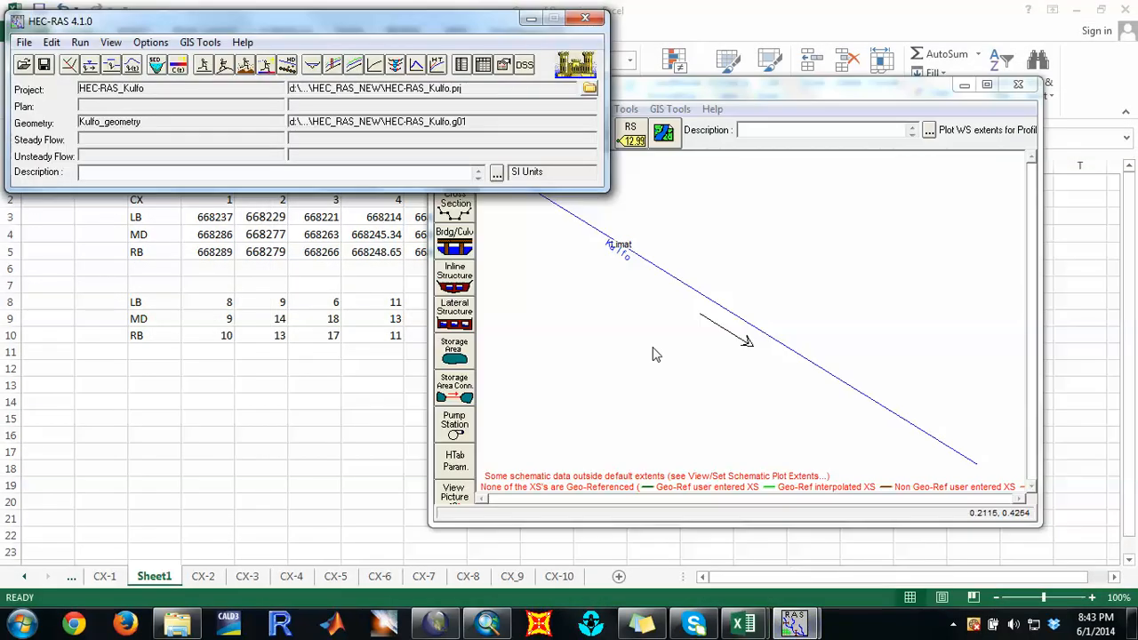
left_click(682, 98)
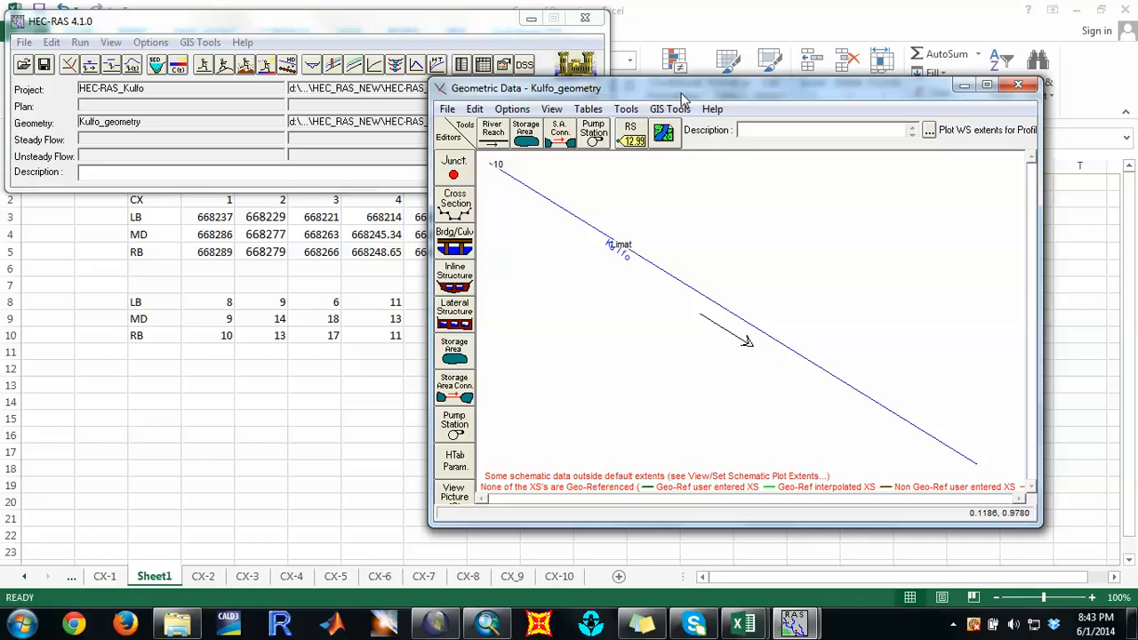
left_click(582, 114)
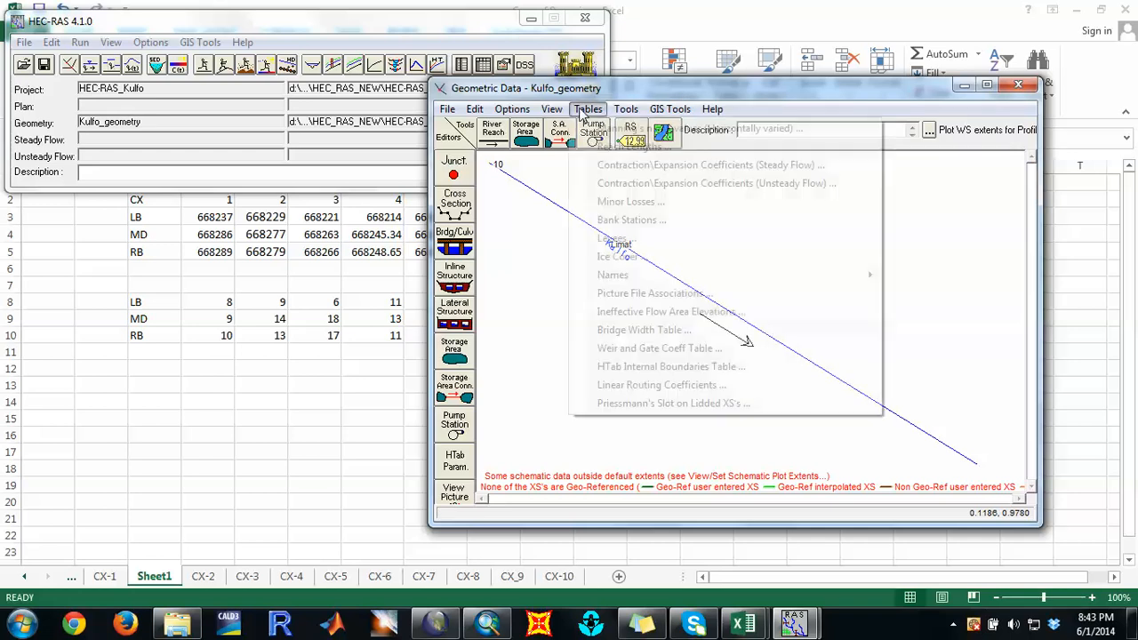
left_click(614, 148)
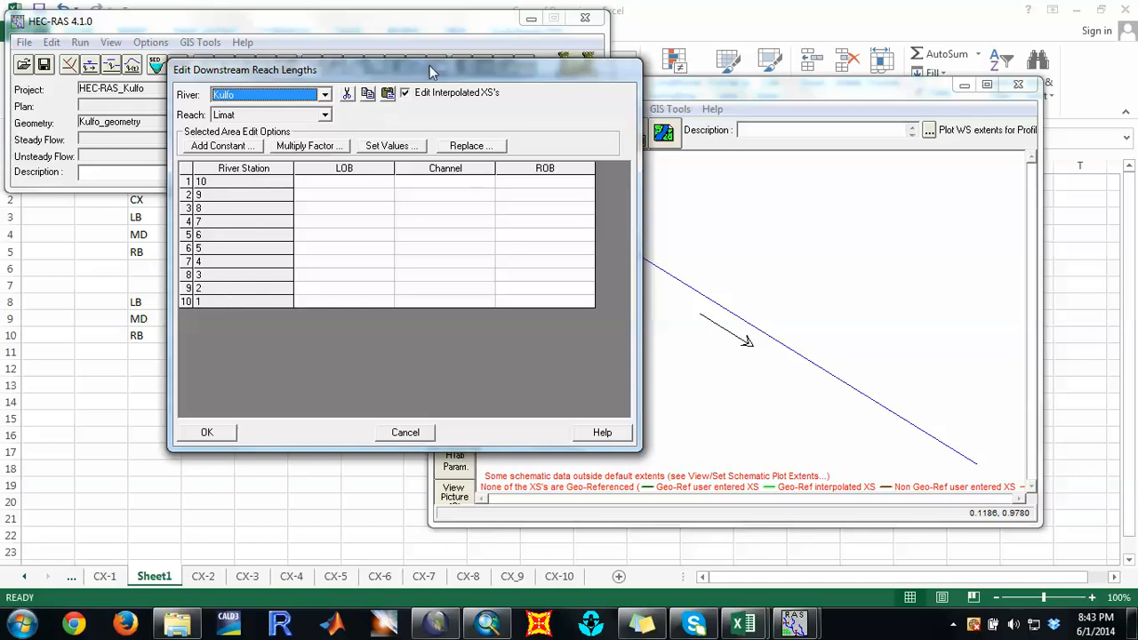
left_click_drag(430, 71, 282, 79)
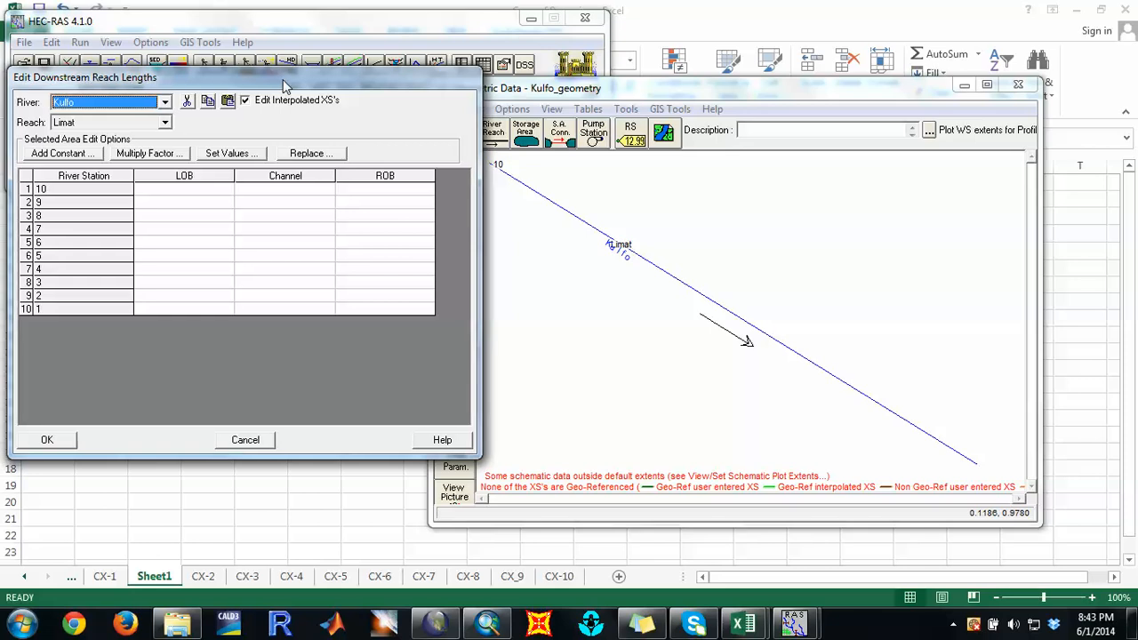